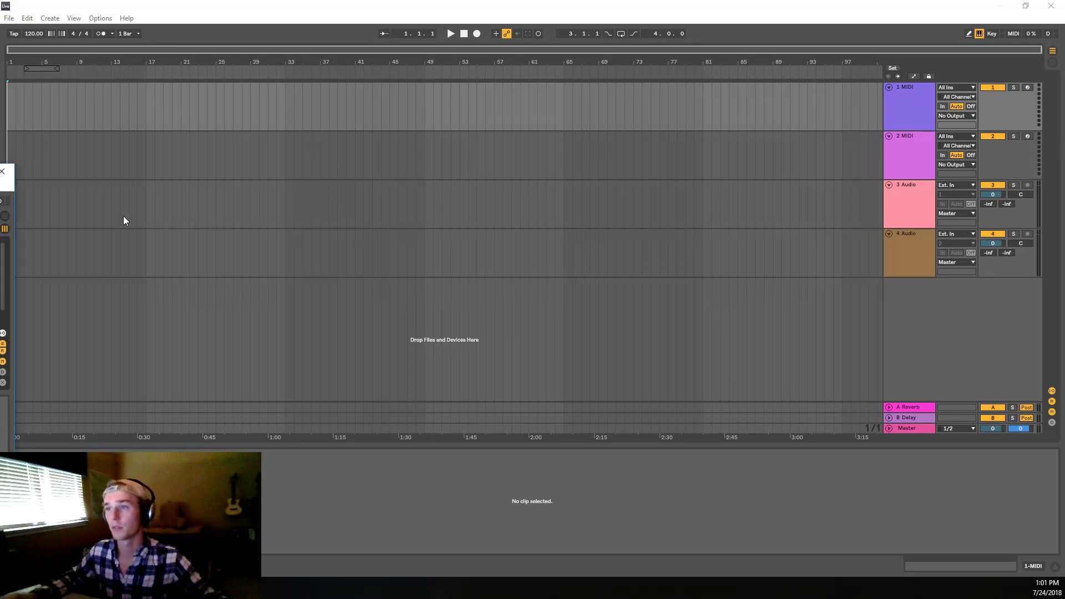
Step: Insert an empty eight-bar MIDI clip at the start of the first MIDI track
mouse_move(13, 187)
mouse_down()
mouse_move(133, 180)
mouse_move(0, 191)
mouse_up()
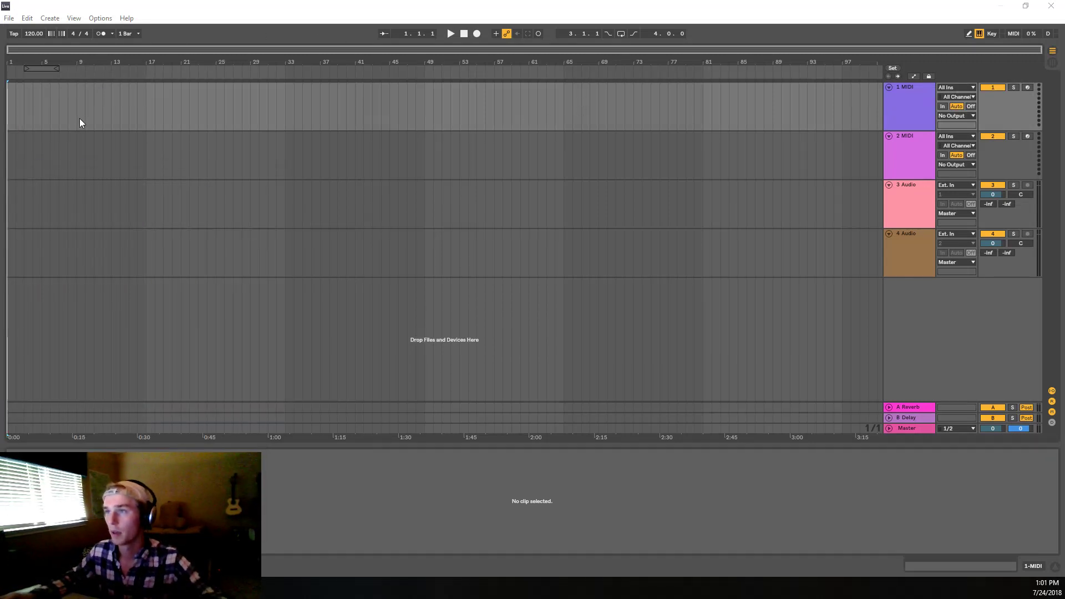
drag(79, 114, 6, 114)
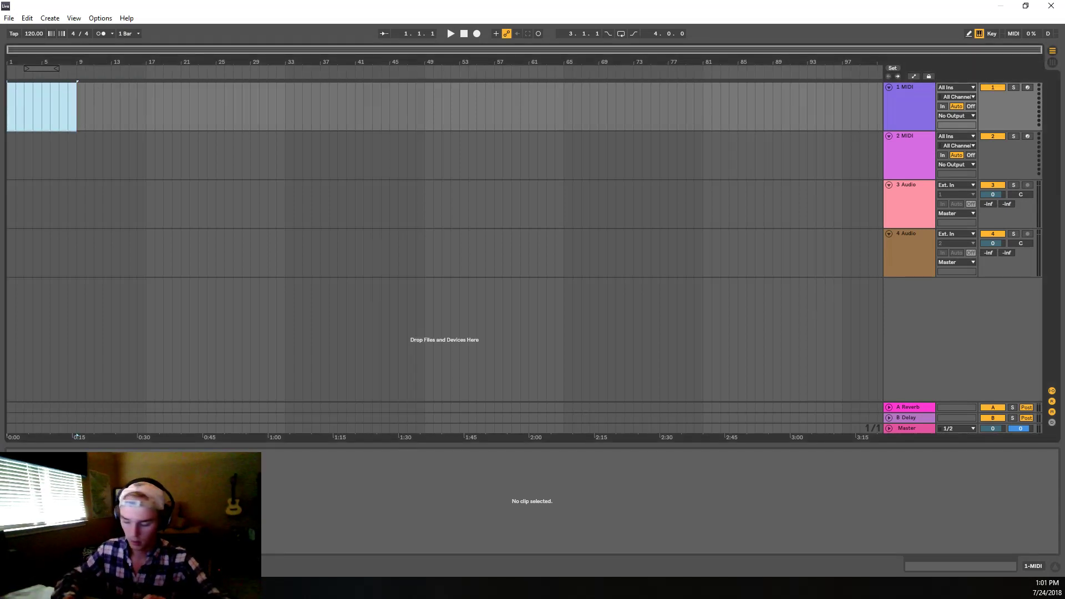
key(ctrl+shift+m)
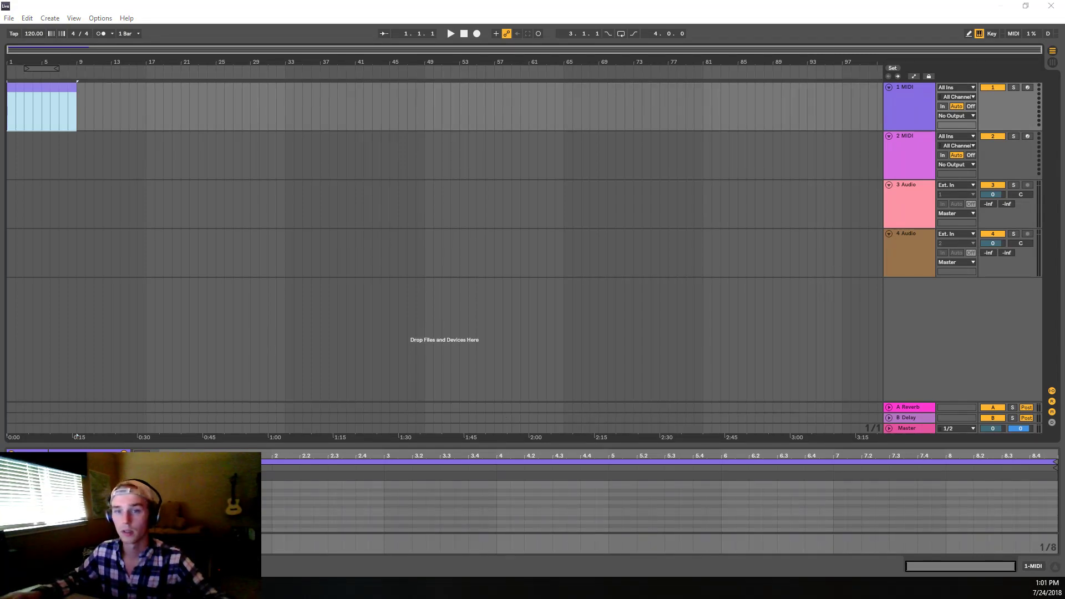
Step: Delete both audio tracks and the second MIDI track, keeping only the first MIDI track
drag(565, 136, 861, 238)
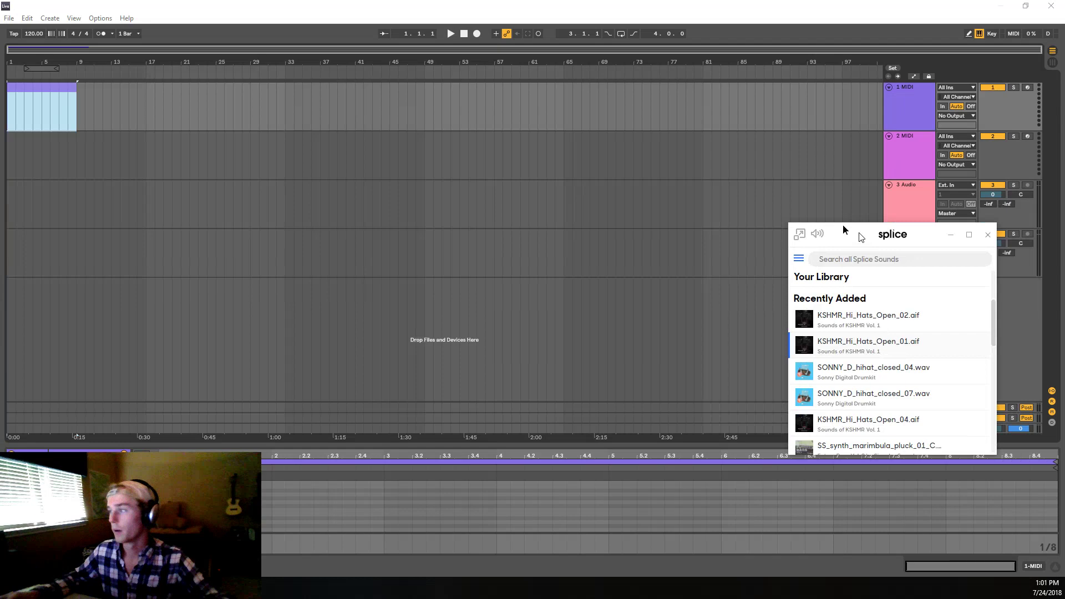
drag(843, 224, 761, 192)
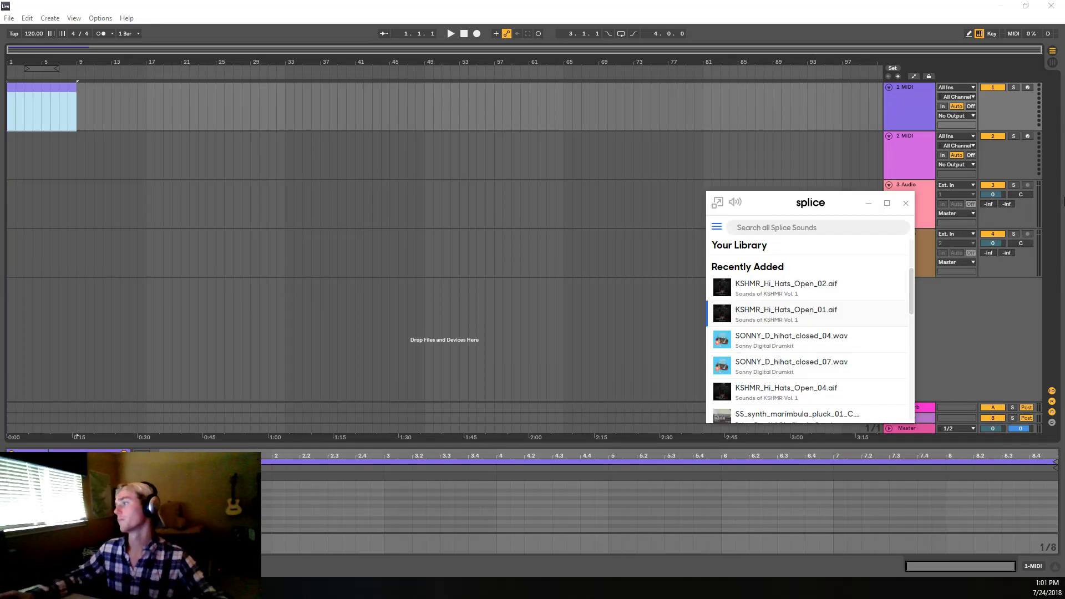
click(932, 258)
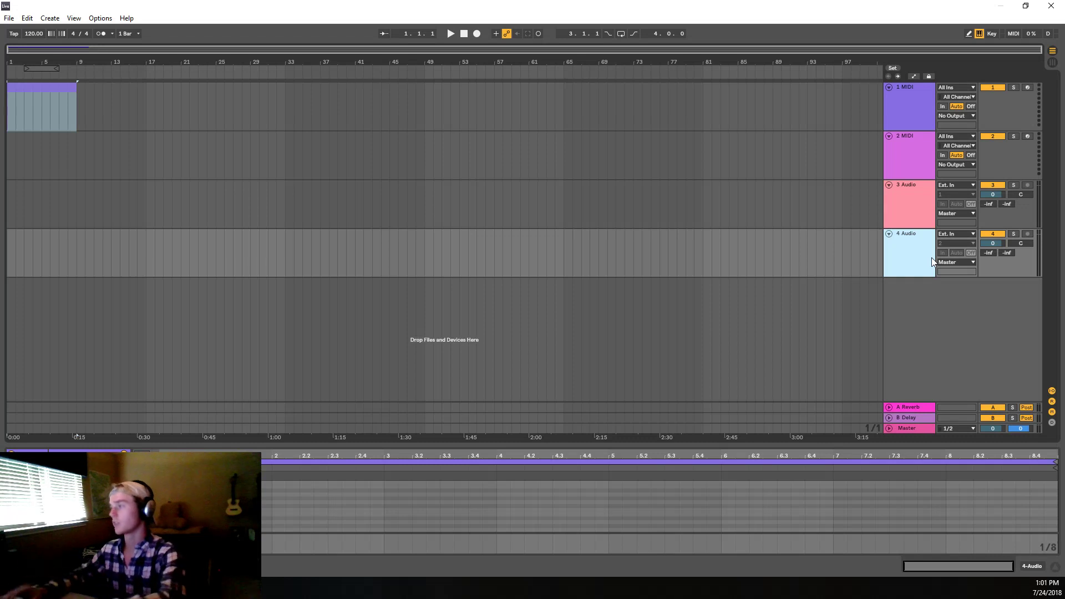
key(Delete)
key(Delete)
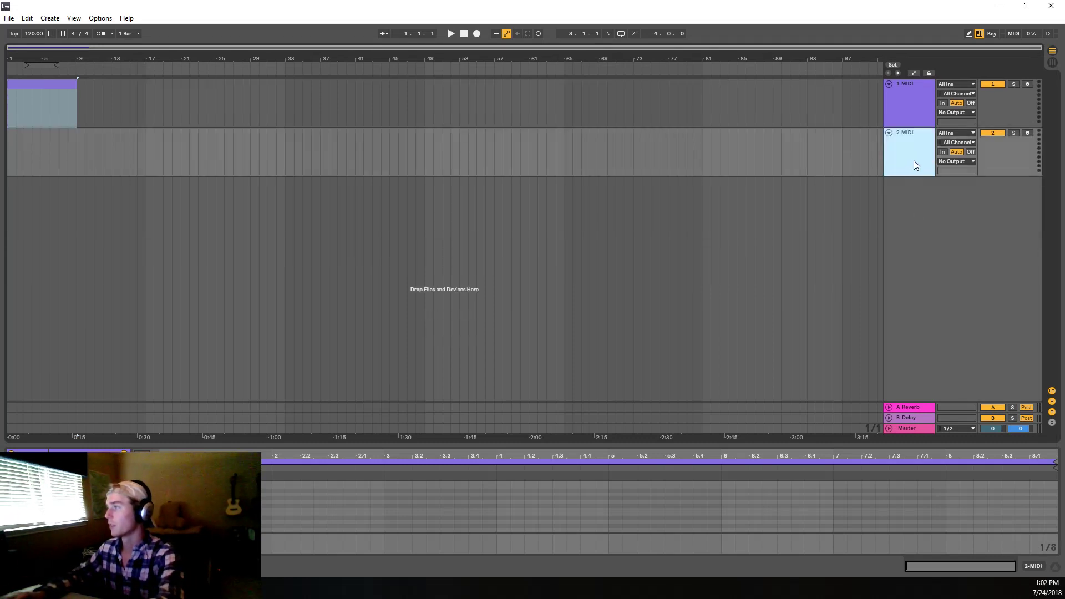
key(Delete)
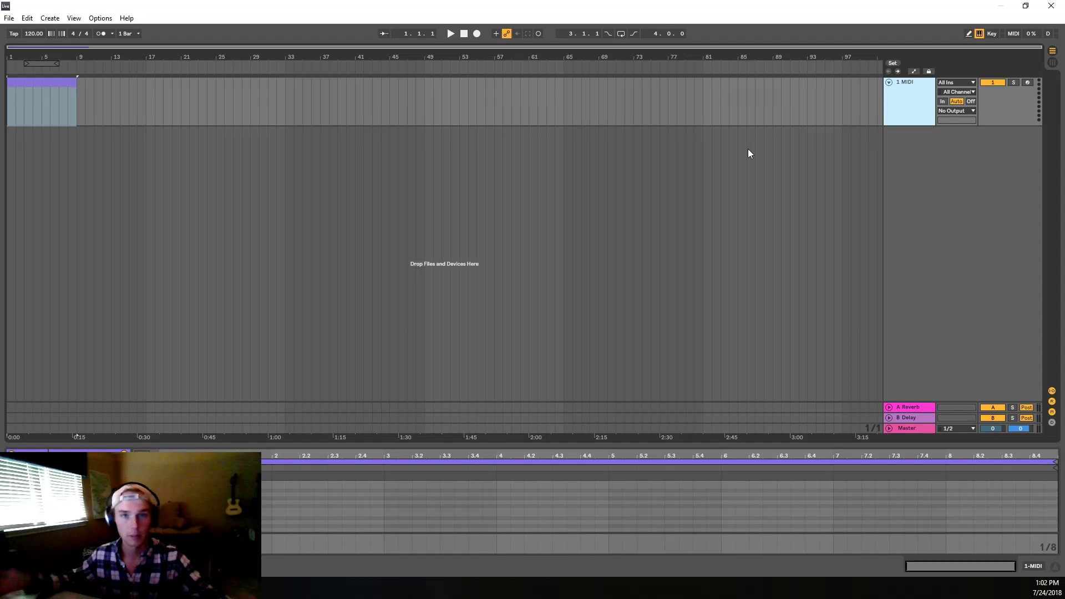
Step: Enlarge the clip detail view and move the Serum plugin window higher
drag(689, 446, 690, 270)
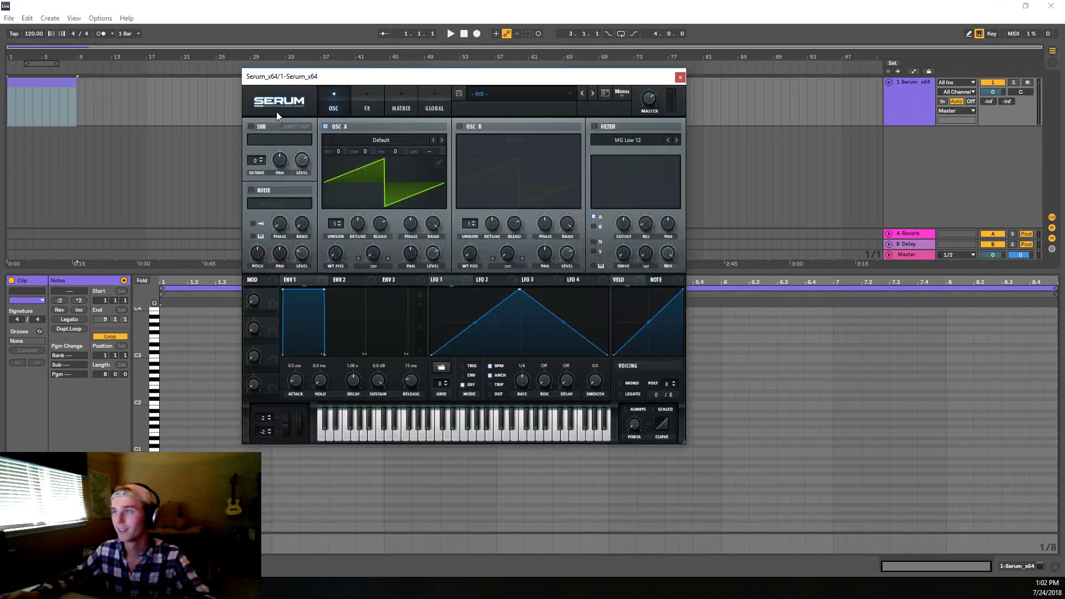
drag(490, 81, 494, 52)
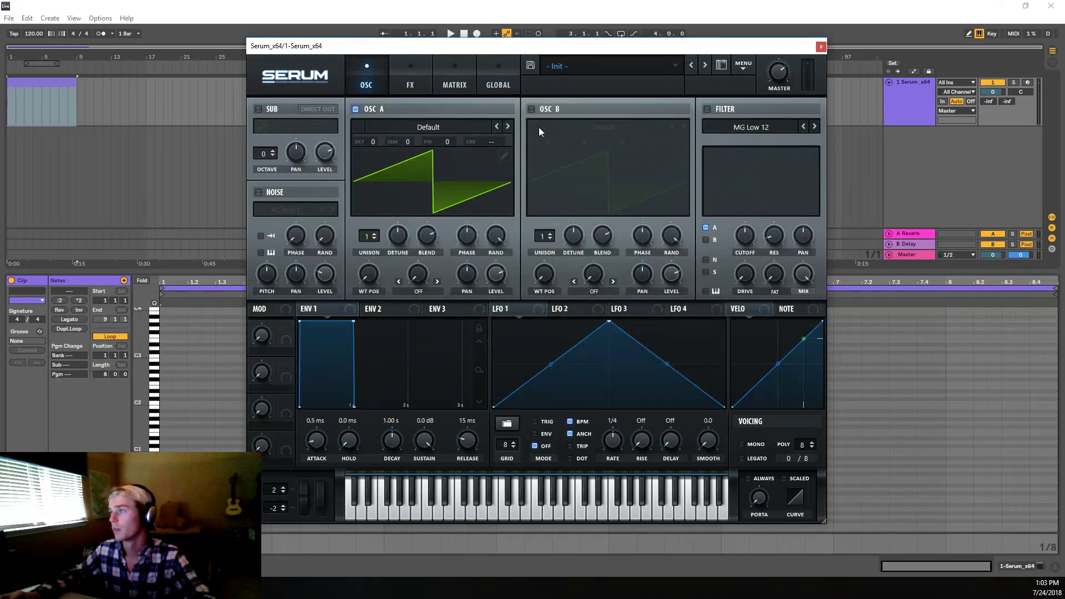
Step: Enable oscillator B and set oscillator A's octave to -1, arming the Serum track to audition the sound
click(532, 109)
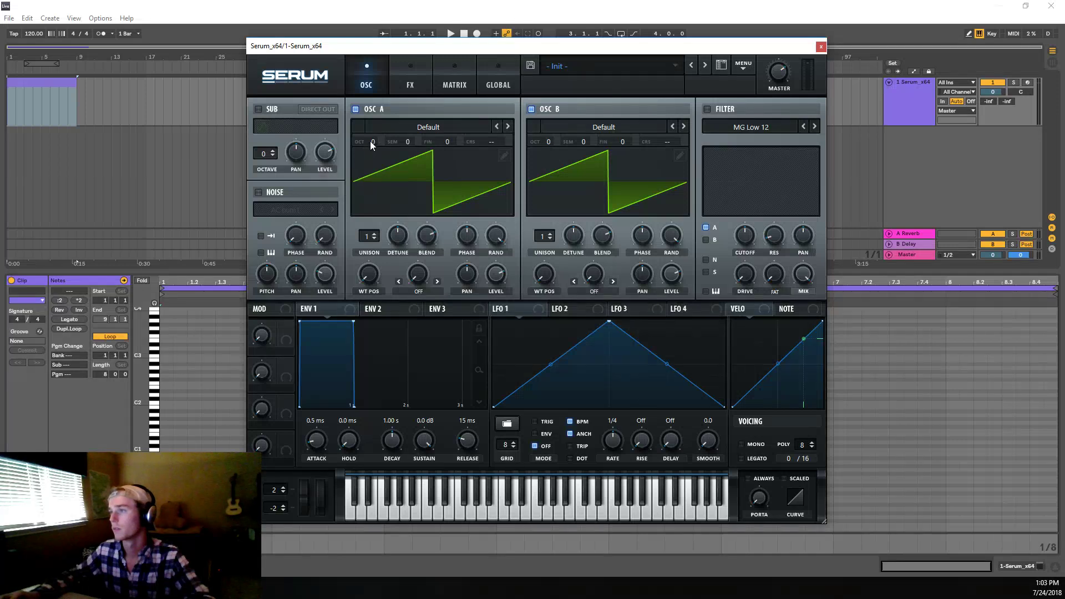
drag(371, 141, 367, 151)
key(s)
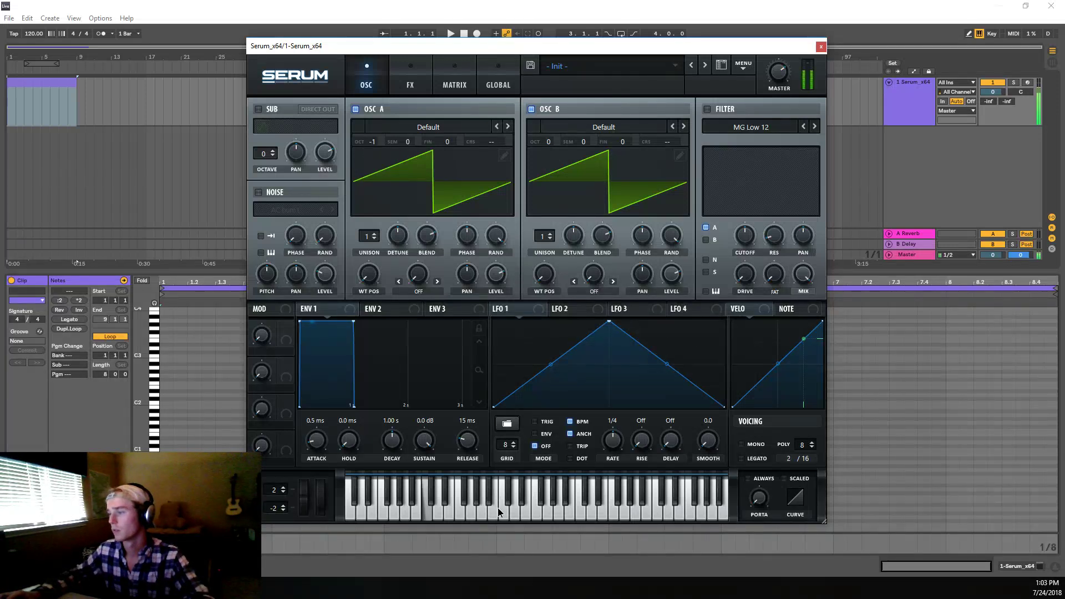
click(1027, 83)
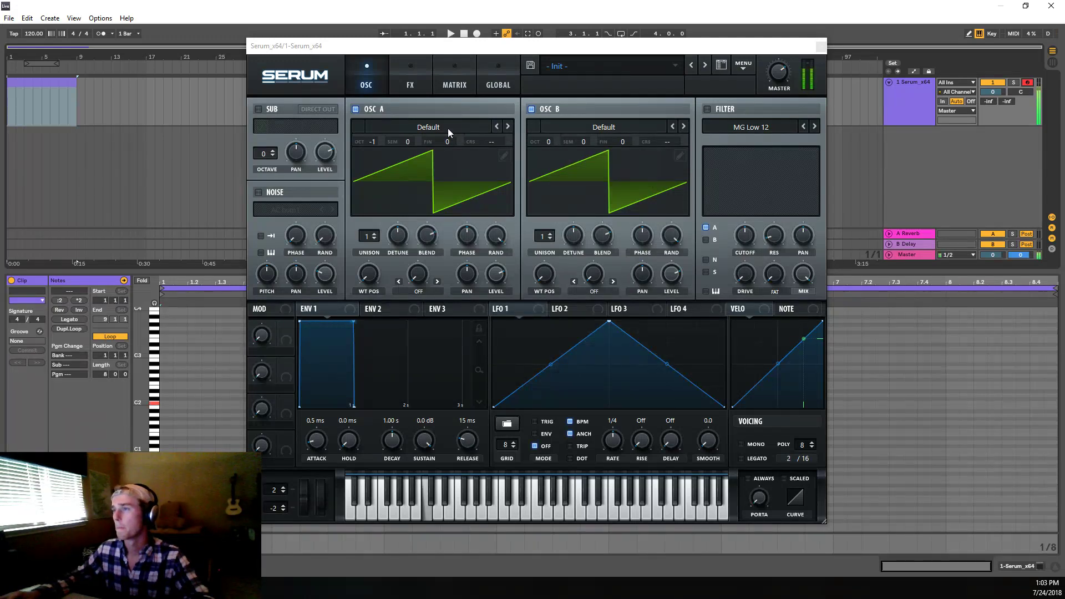
Step: Enable the sub oscillator with a square waveform and set its octave to -1
click(276, 109)
click(304, 126)
click(315, 126)
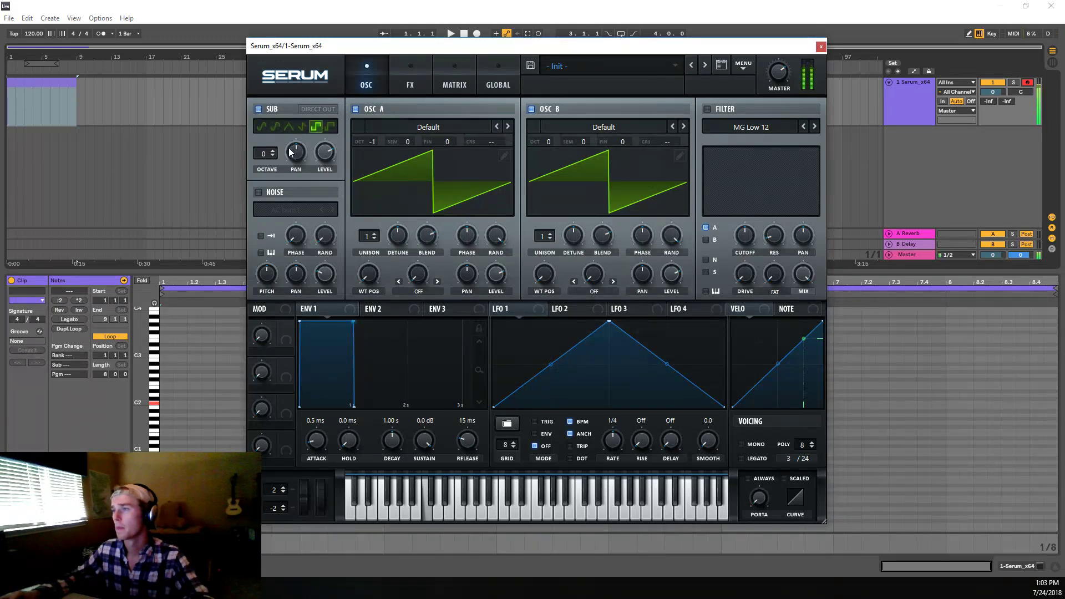
click(273, 156)
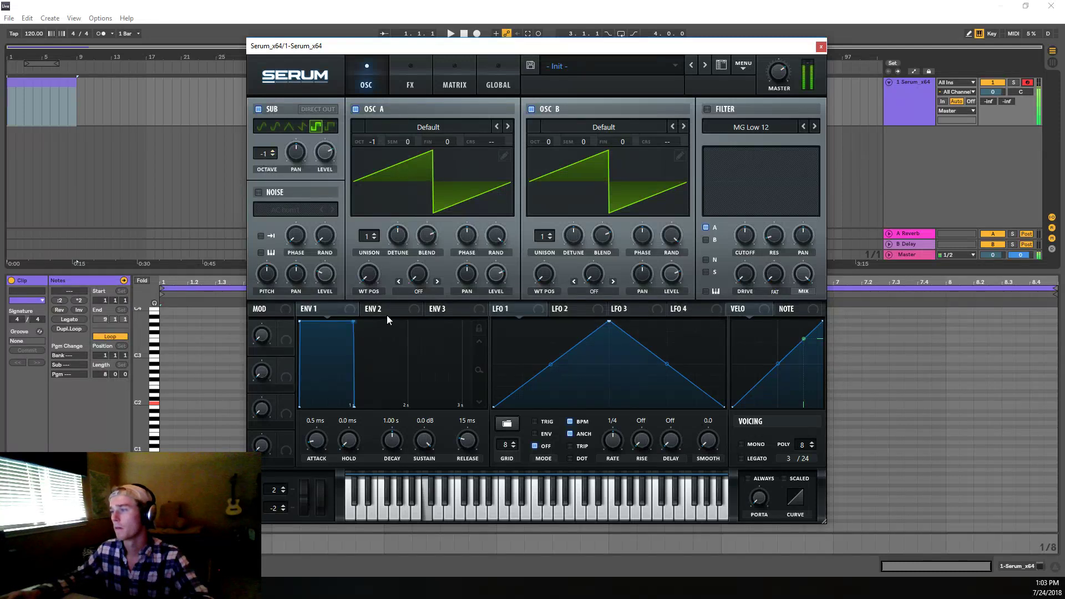
Step: Set the semitones to -7 on oscillator A and +5 on oscillator B, and give both two unison voices with reduced detune
drag(407, 142, 410, 190)
drag(575, 144, 566, 111)
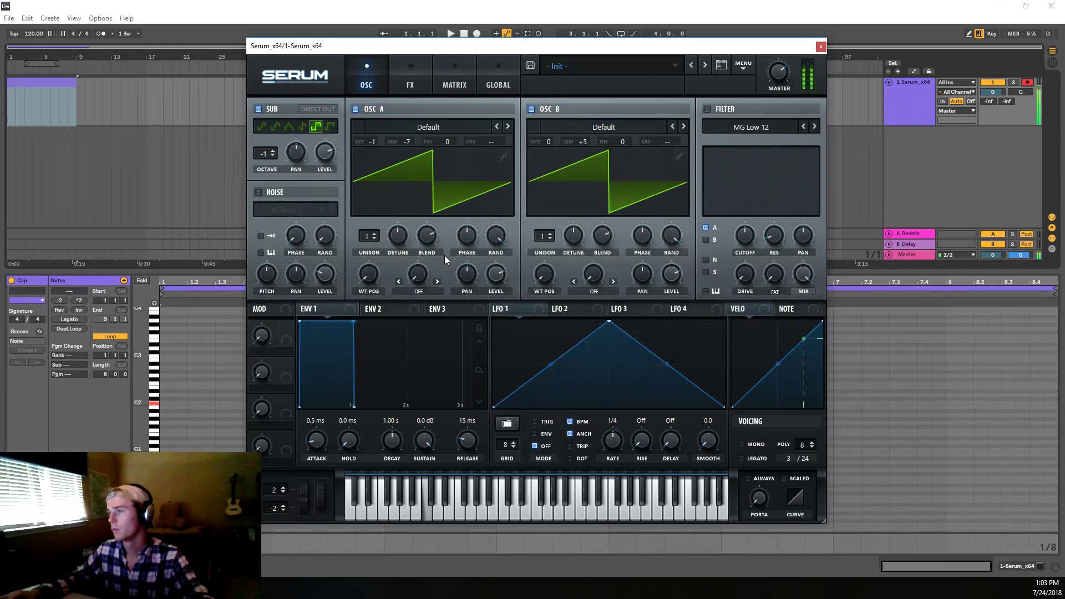
mouse_move(397, 236)
mouse_down()
mouse_move(391, 256)
mouse_move(392, 244)
mouse_up()
click(372, 233)
mouse_move(578, 244)
mouse_down()
mouse_move(552, 237)
mouse_move(575, 241)
mouse_up()
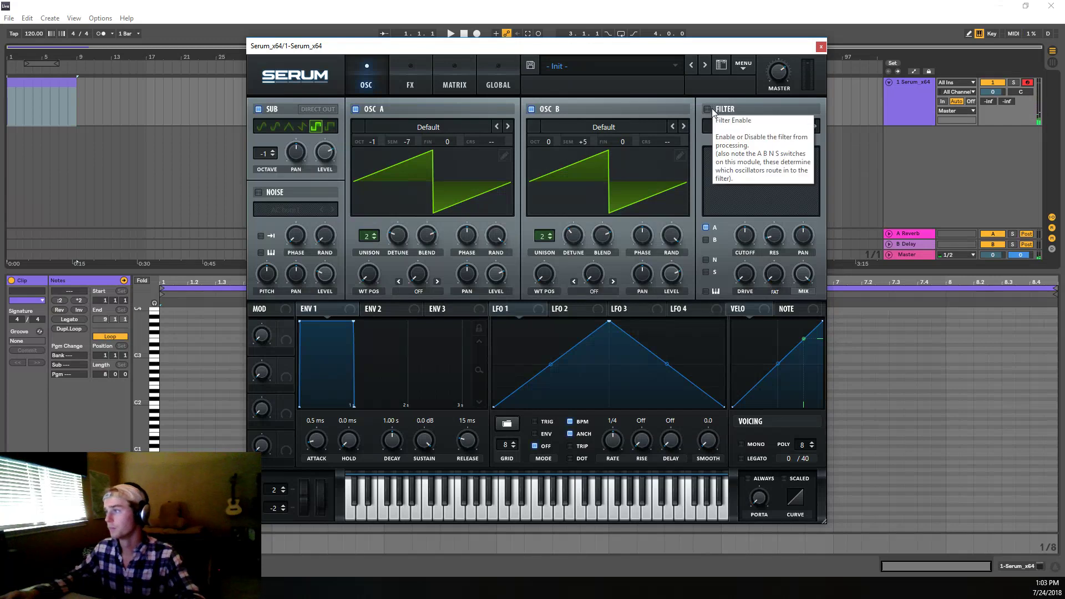
Step: Enable the filter as High 6 with a lowered cutoff, and also route oscillator B and the sub through it
click(712, 110)
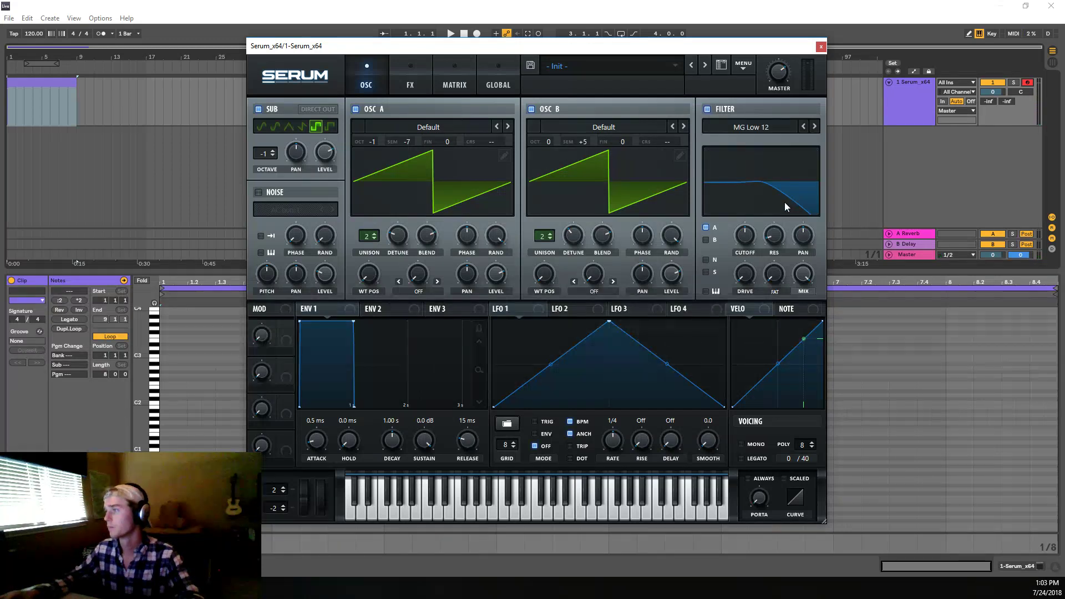
click(760, 128)
mouse_move(743, 141)
click(790, 237)
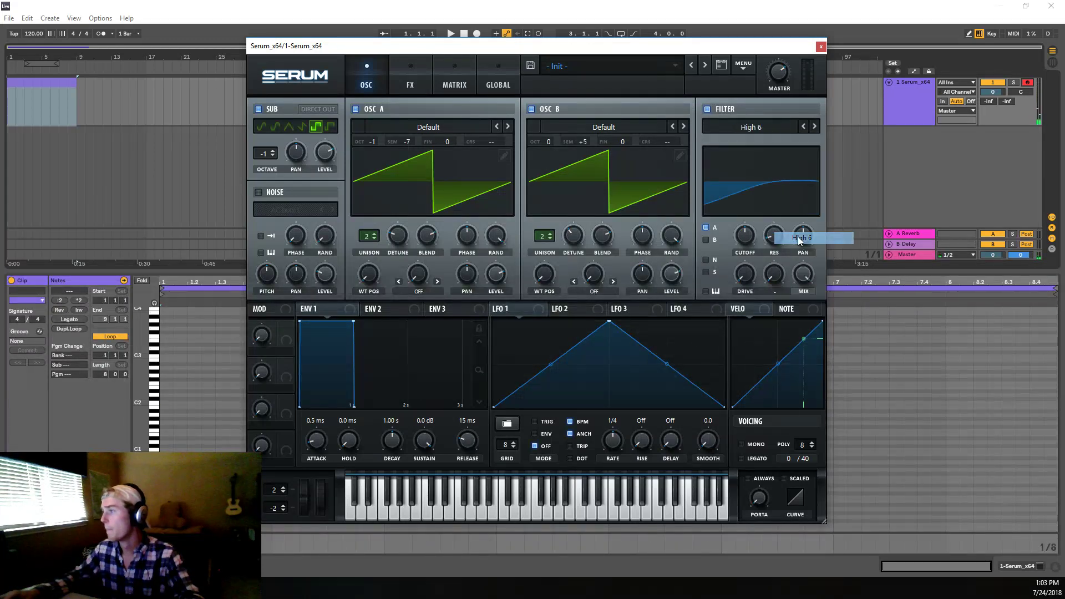
drag(768, 219, 746, 259)
click(705, 240)
click(705, 271)
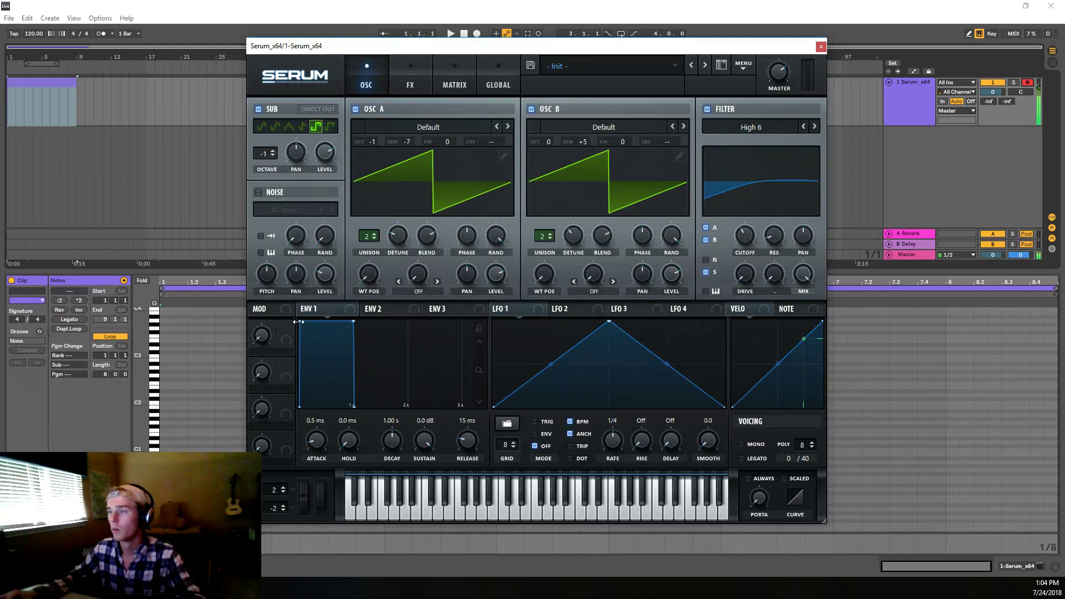
Step: Set envelope 1's attack to about 226 ms and apply a Bend +/- warp to oscillator A, adjusting its amount
drag(298, 321, 317, 323)
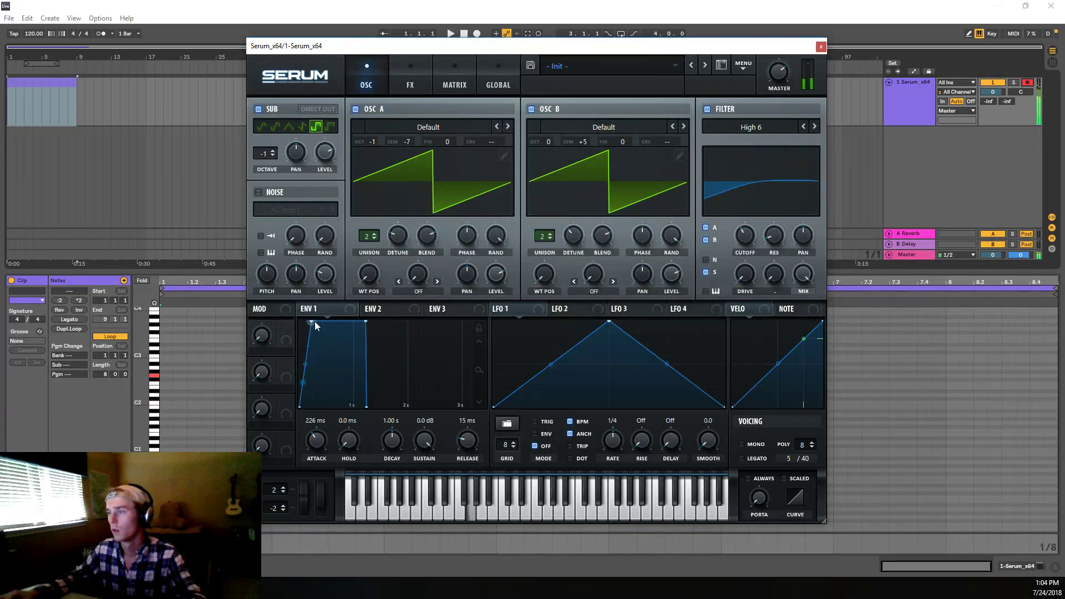
click(420, 291)
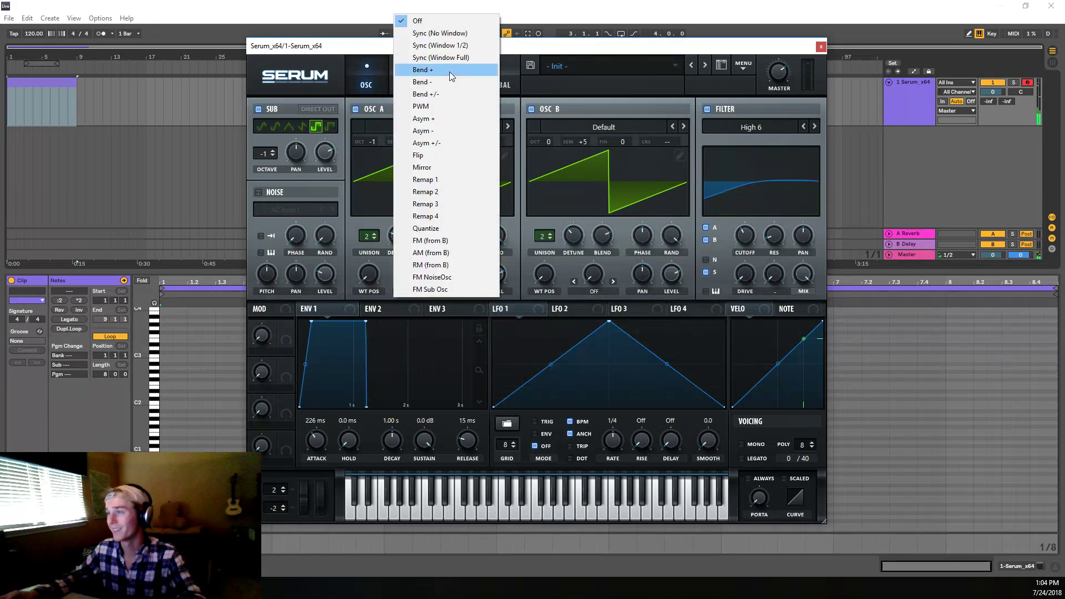
click(442, 95)
drag(418, 277, 434, 327)
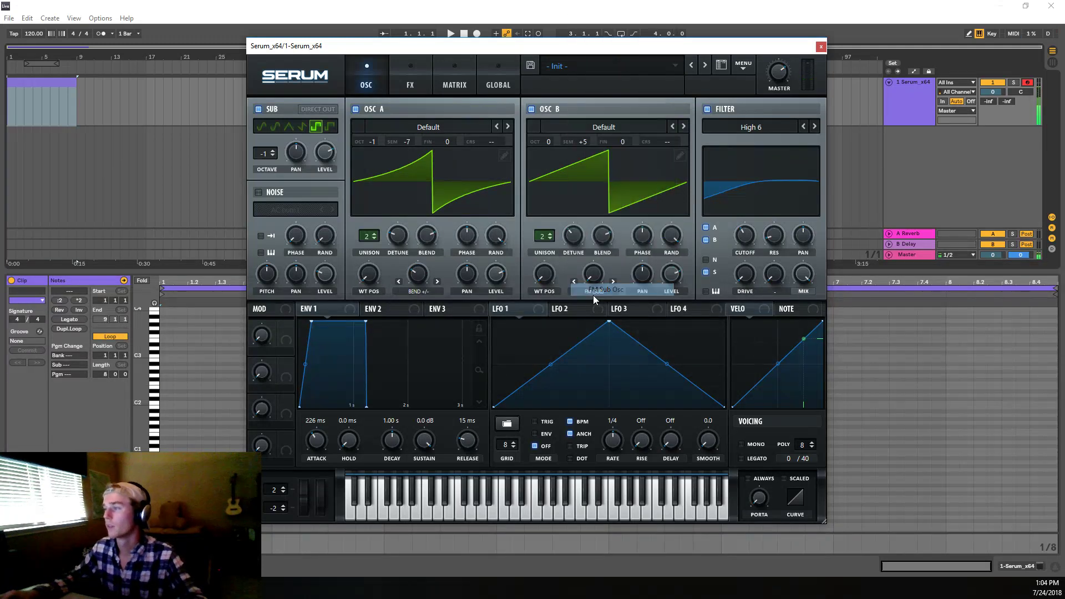
Step: Set oscillator B's warp mode to FM (from A) and play notes to audition it
click(600, 292)
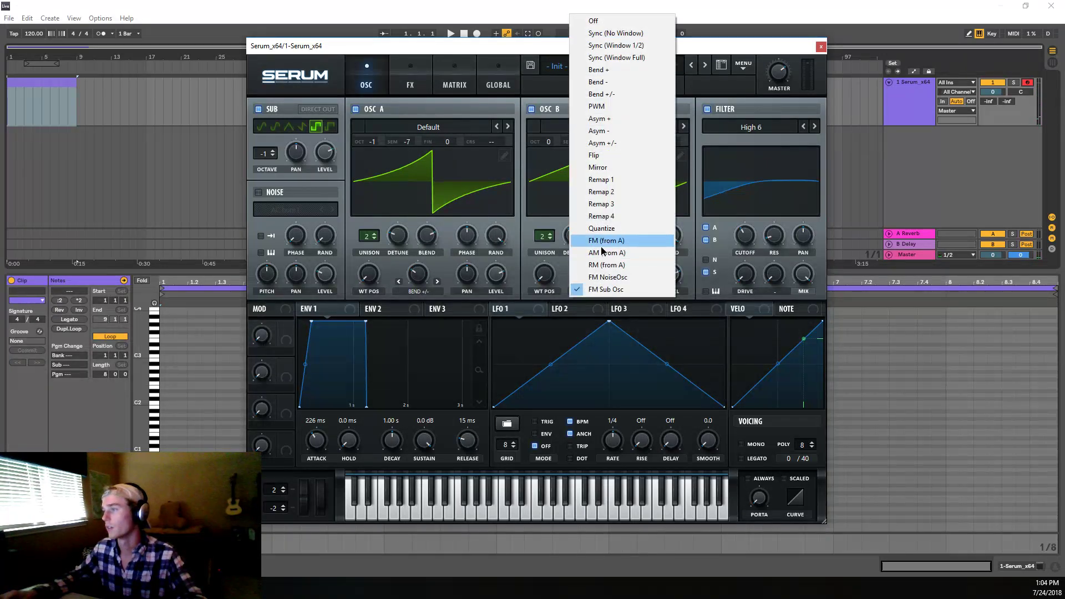
click(603, 241)
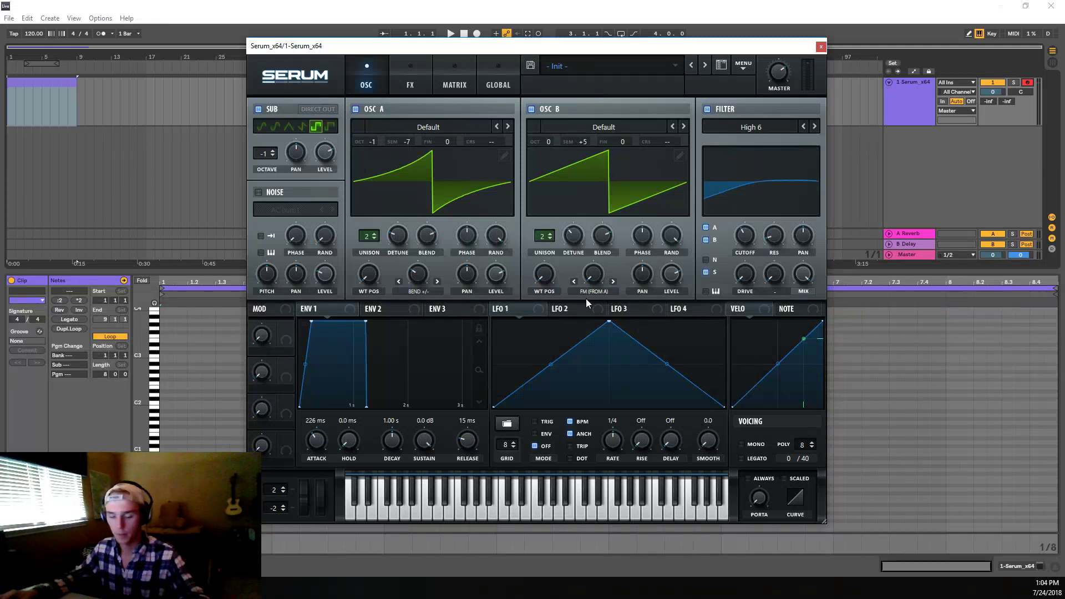
key(a)
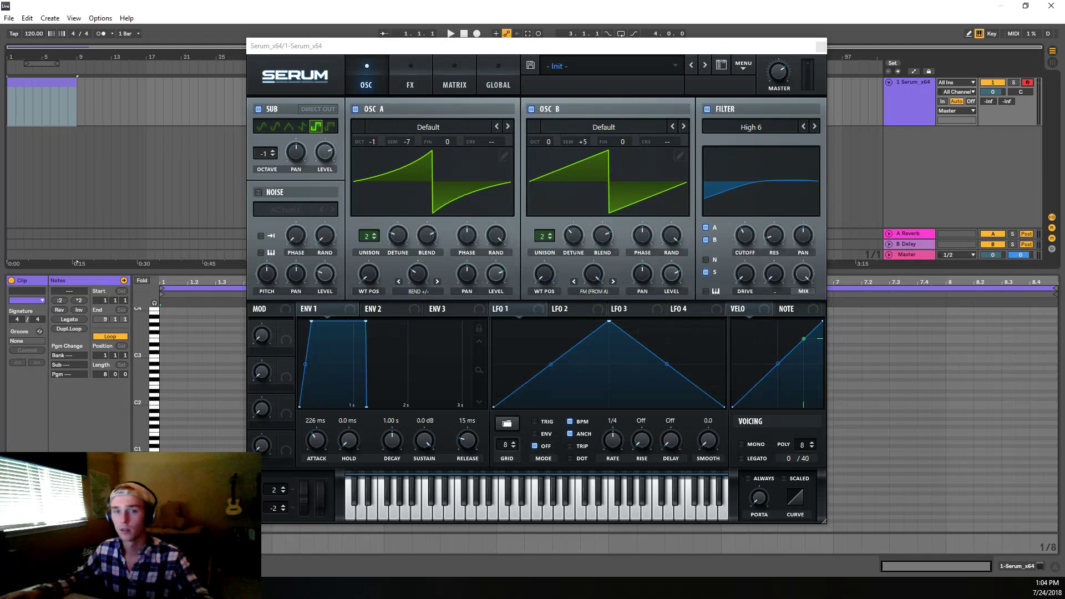
key(a)
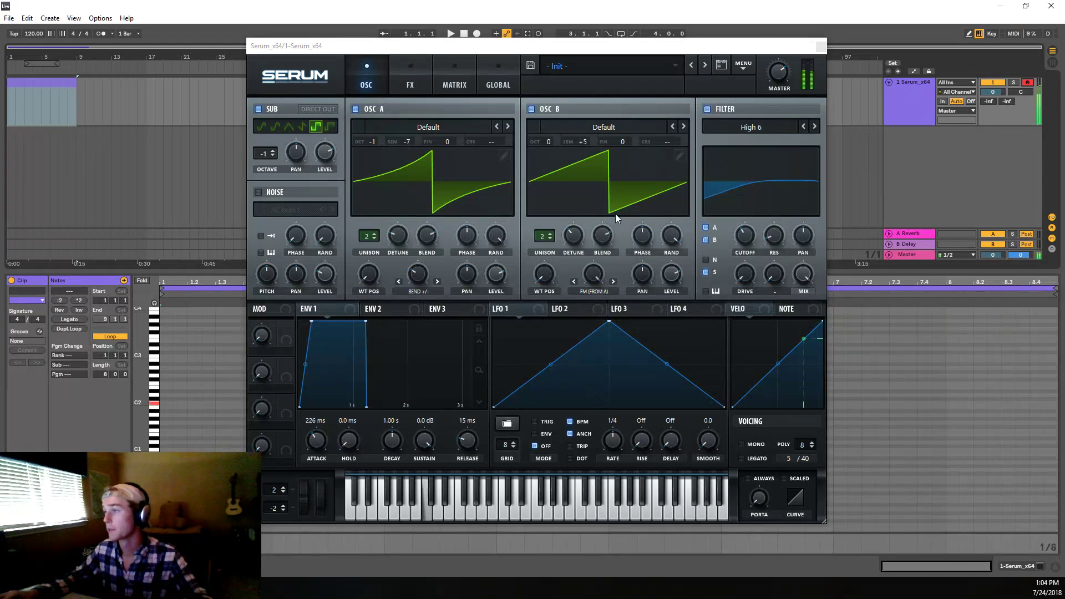
Step: Modulate oscillator B's FM warp amount with LFO 2, and set that LFO to Trig mode with anchoring off
mouse_move(593, 272)
mouse_down()
mouse_move(593, 311)
mouse_move(591, 272)
mouse_move(607, 283)
mouse_move(605, 302)
mouse_move(592, 280)
mouse_up()
click(583, 310)
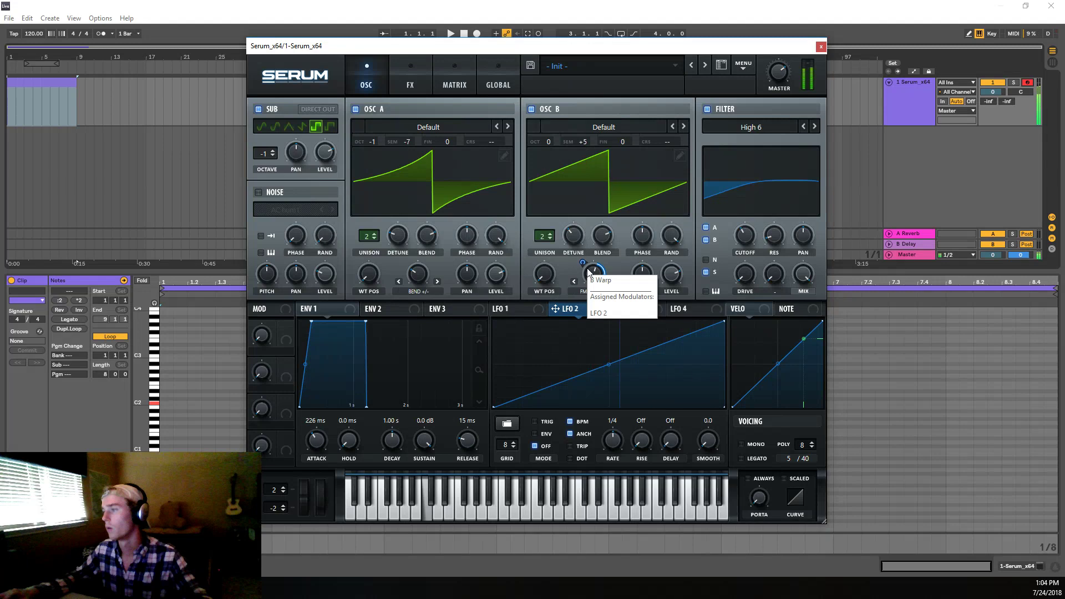
drag(588, 272, 587, 311)
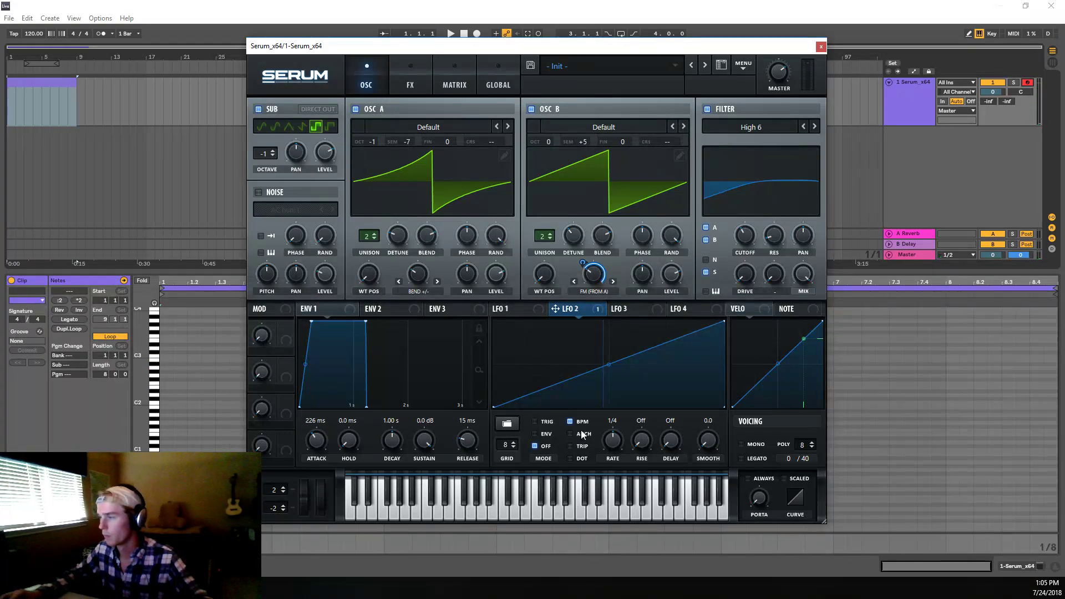
click(546, 432)
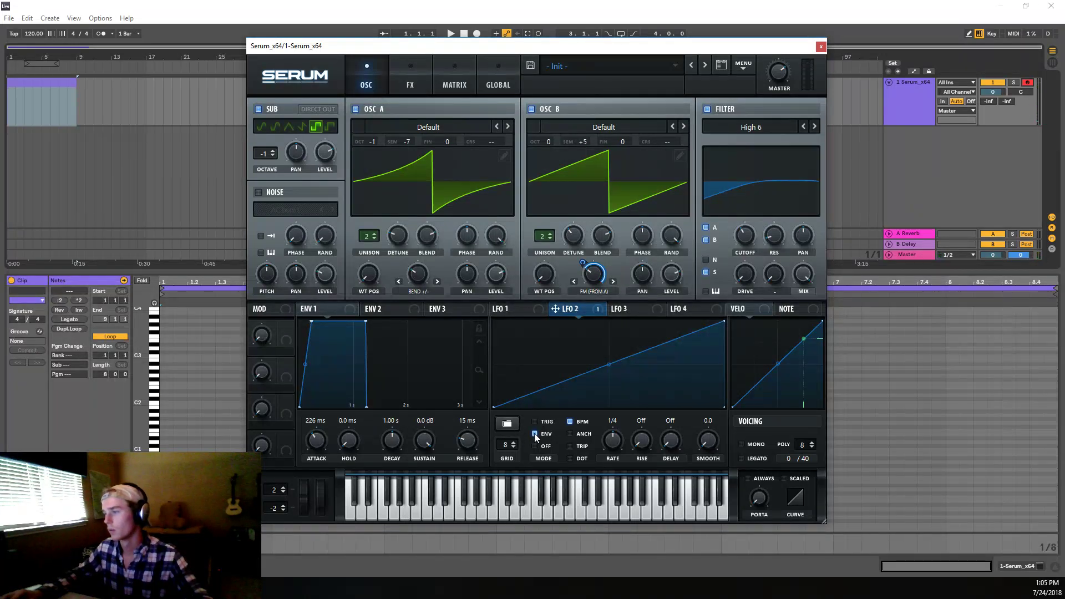
click(540, 421)
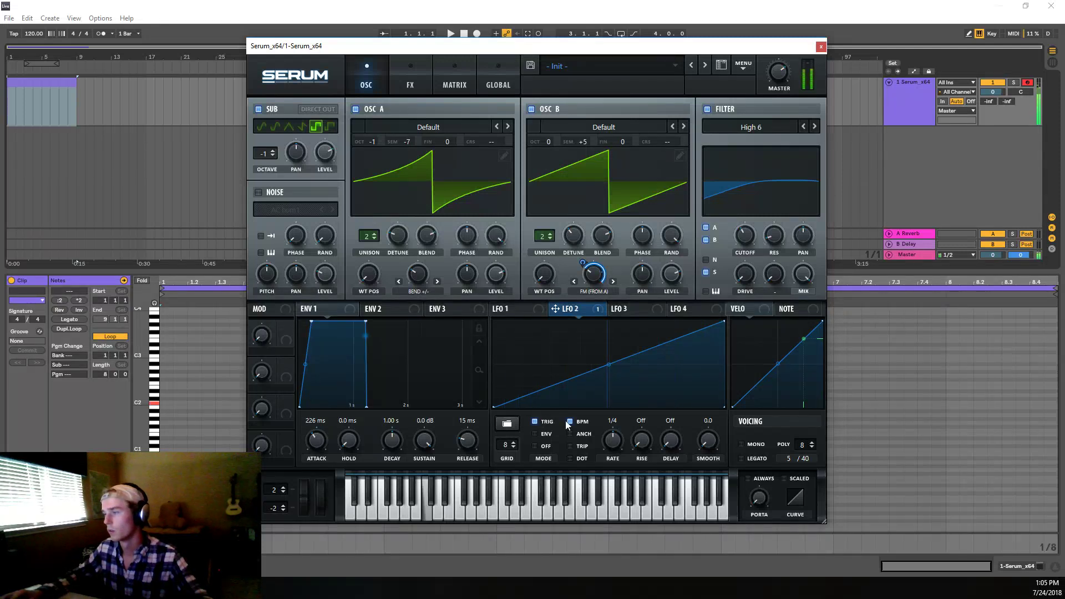
Step: Play a series of different notes to audition the patch with the LFO 2 modulation
key(s)
key(s)
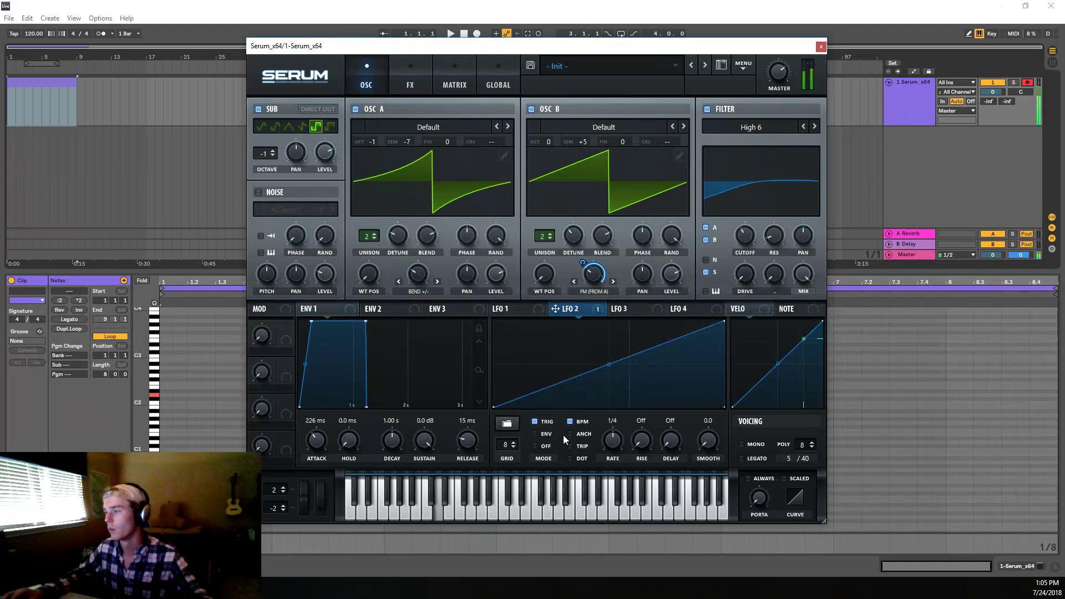
key(a)
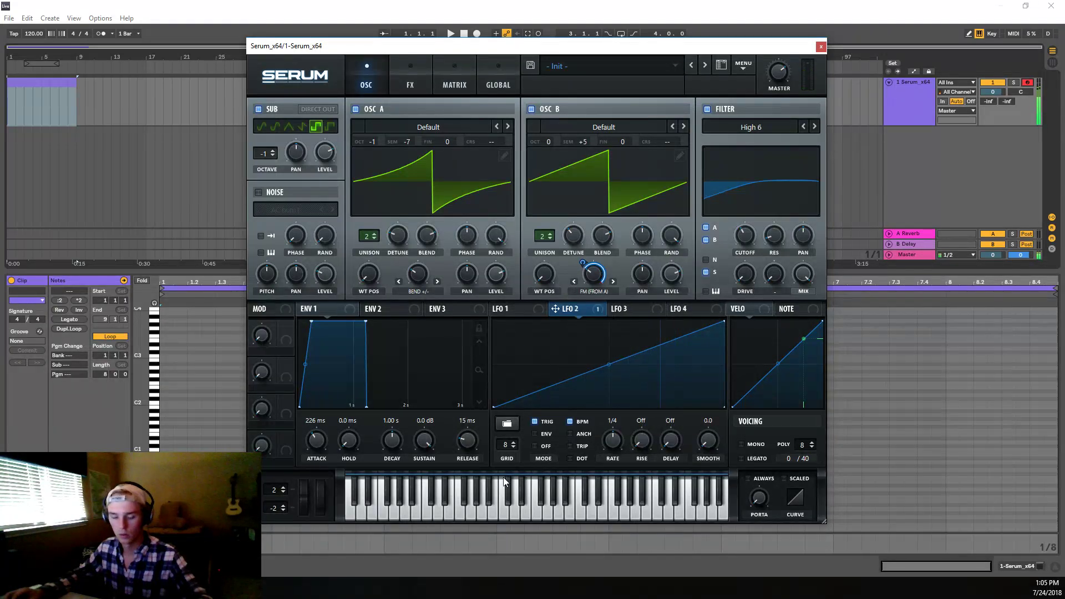
key(z)
key(a)
click(501, 480)
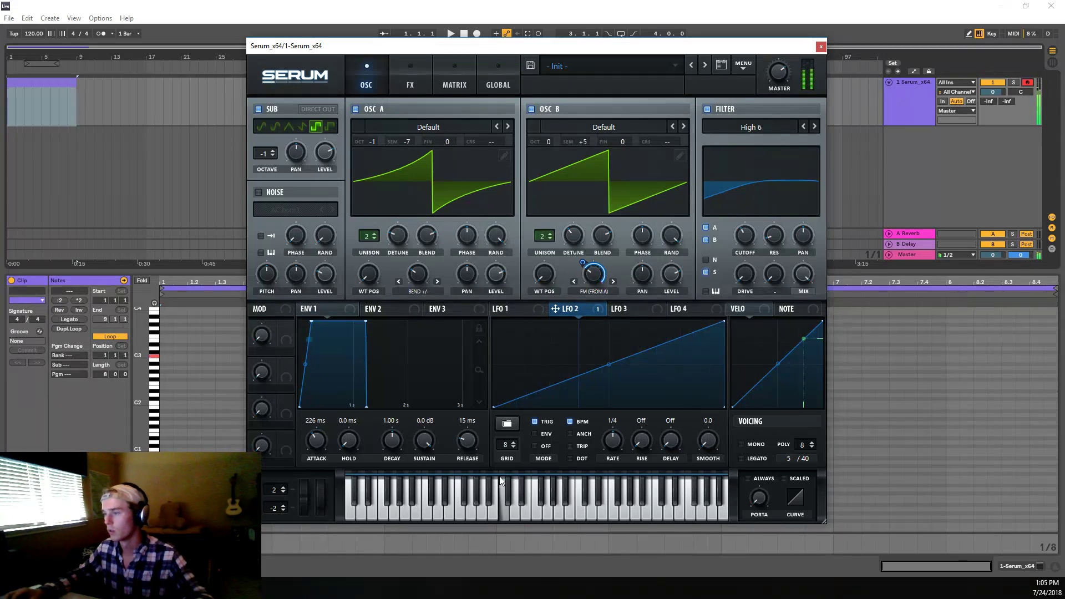
key(d)
key(f)
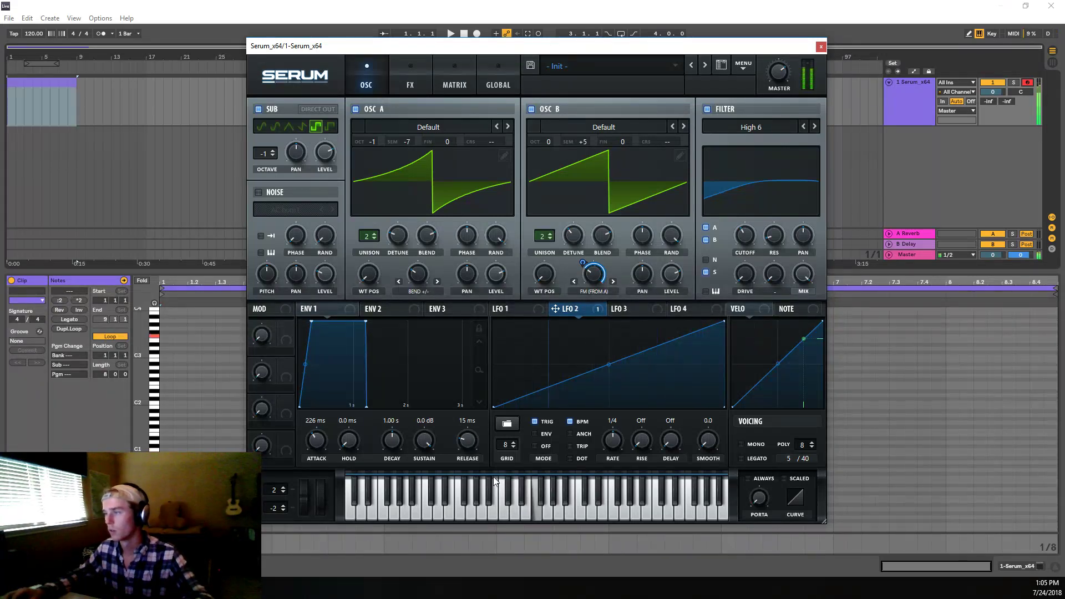
Step: Enable the noise oscillator and load the J106 HP noise sample from the Analog category
key(d)
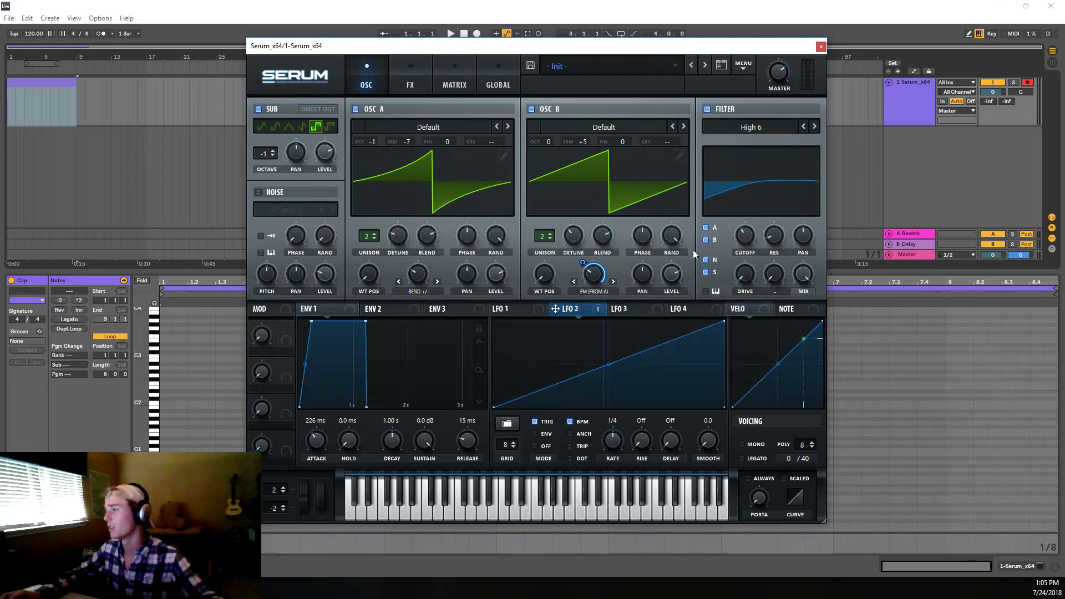
click(257, 192)
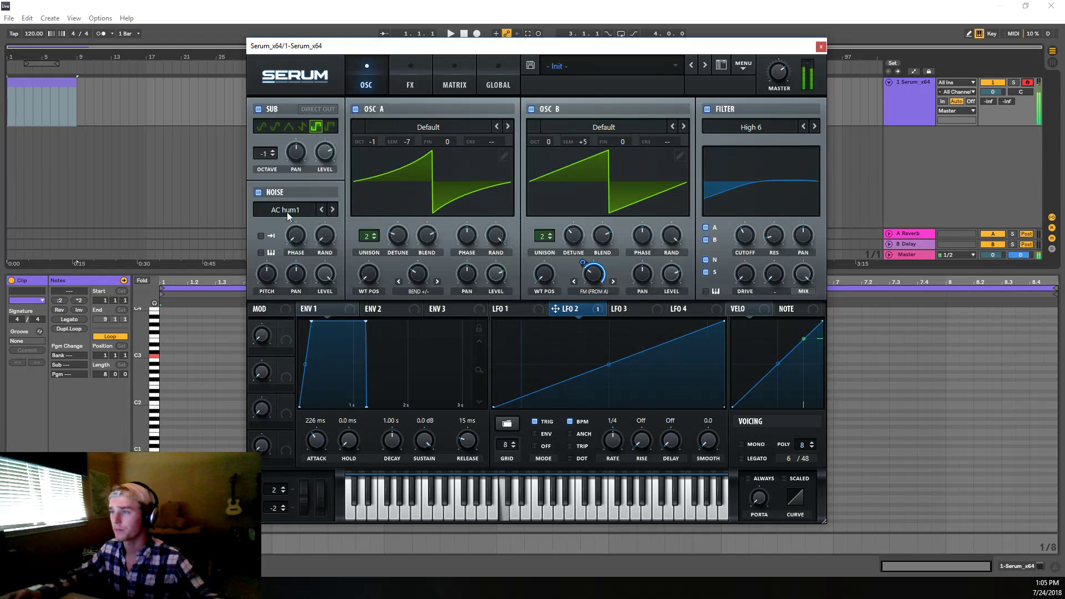
click(287, 211)
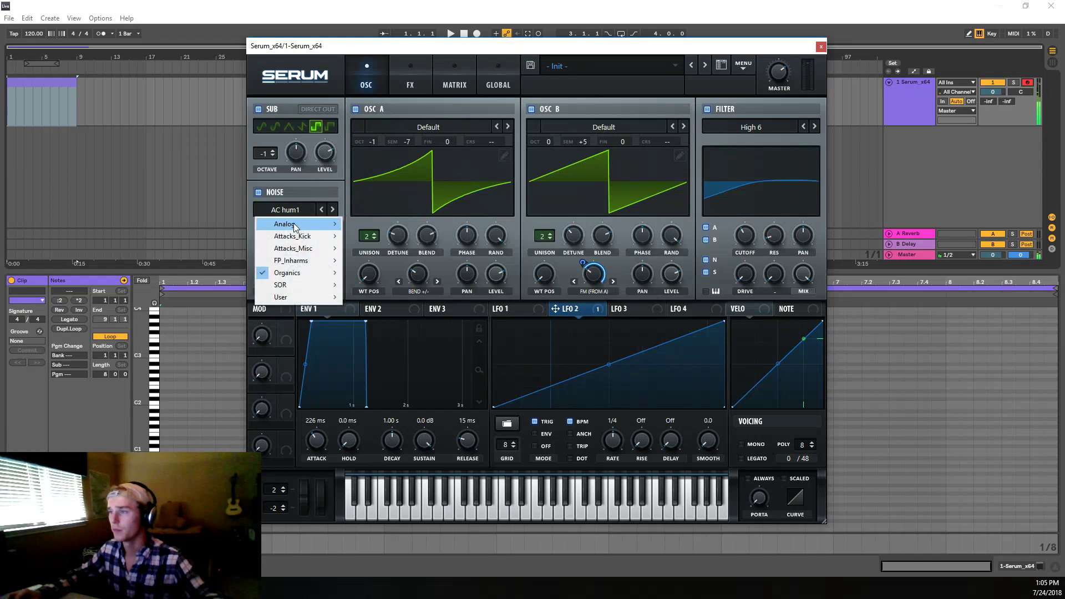
click(311, 247)
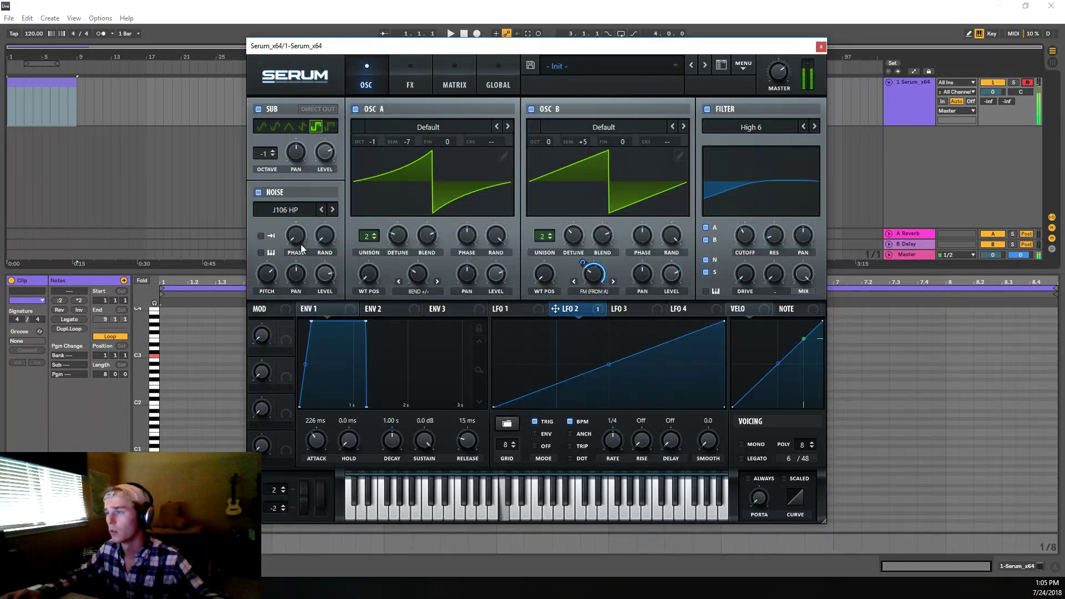
Step: Try the noise oscillator's one-shot and keytracking options, switch both back off, and adjust the noise level
click(260, 253)
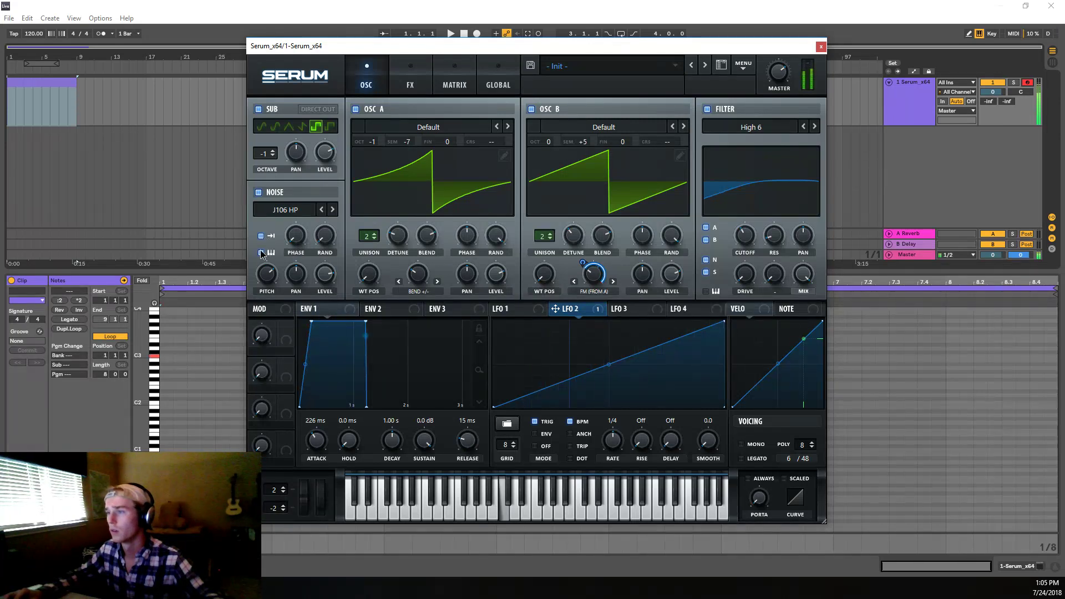
click(261, 253)
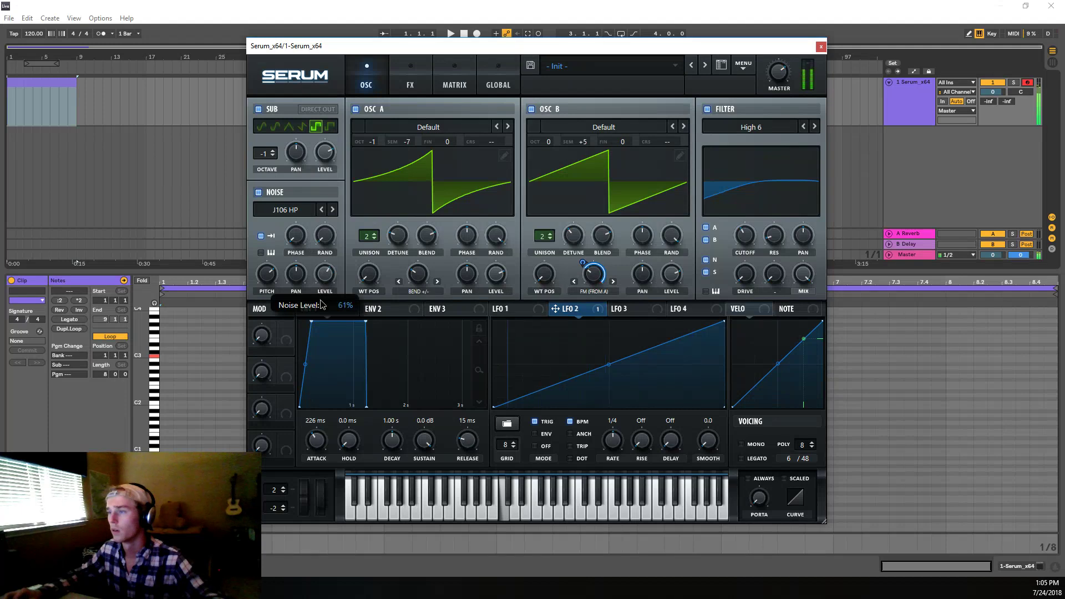
drag(321, 274, 320, 290)
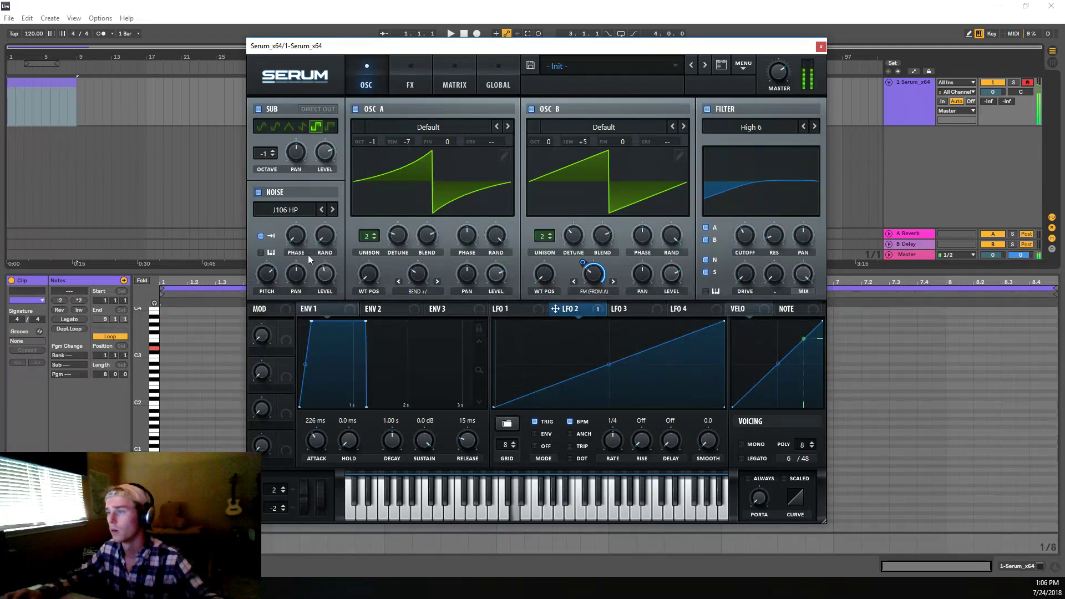
click(261, 235)
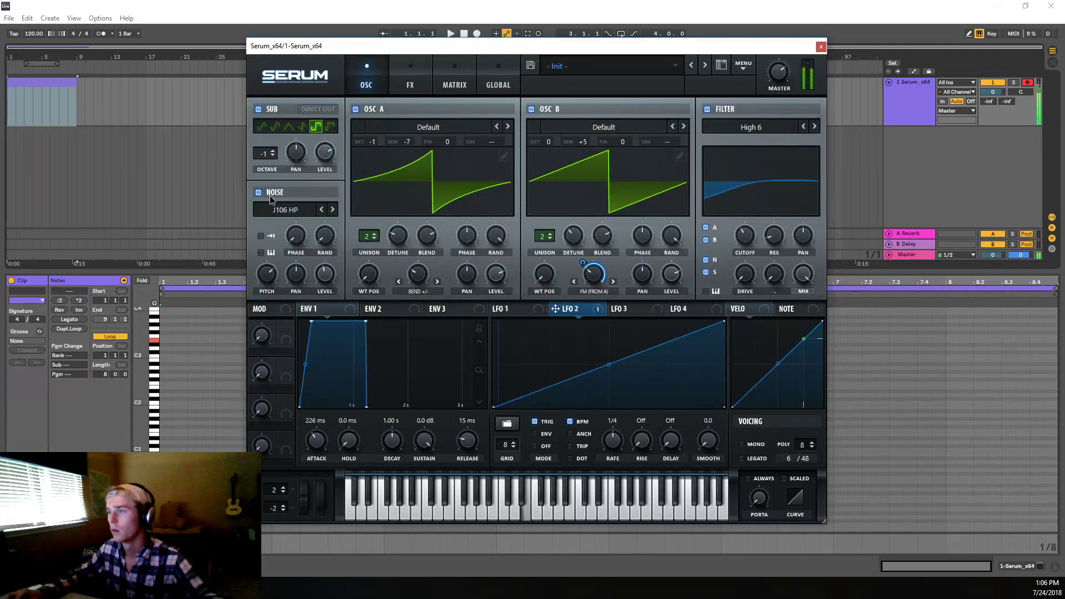
Step: Look briefly at the effects page, return to the oscillators, and play notes to audition the patch
mouse_move(325, 264)
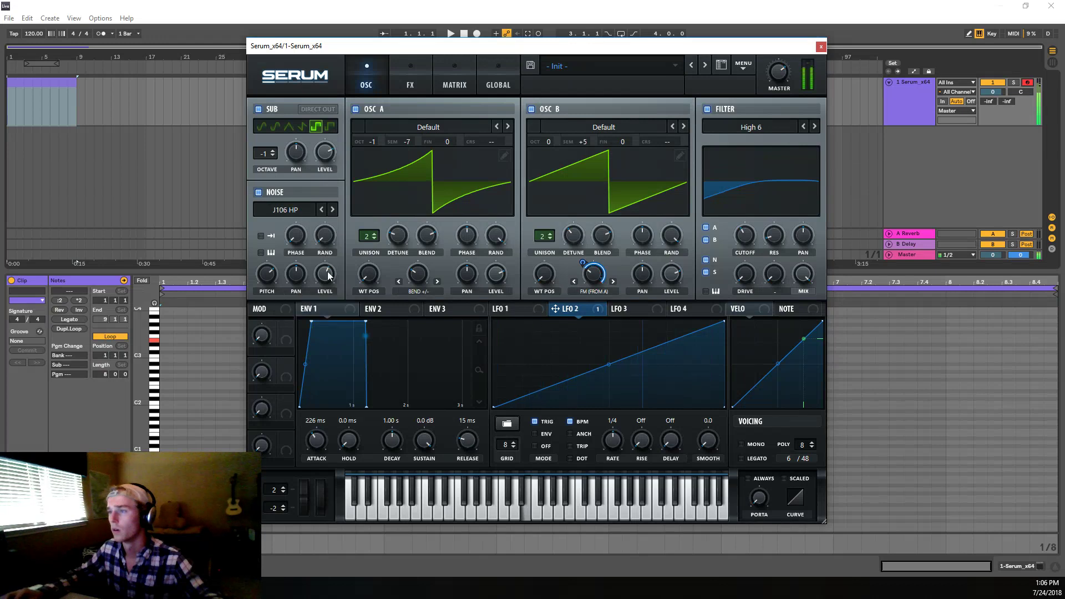
click(409, 84)
click(361, 72)
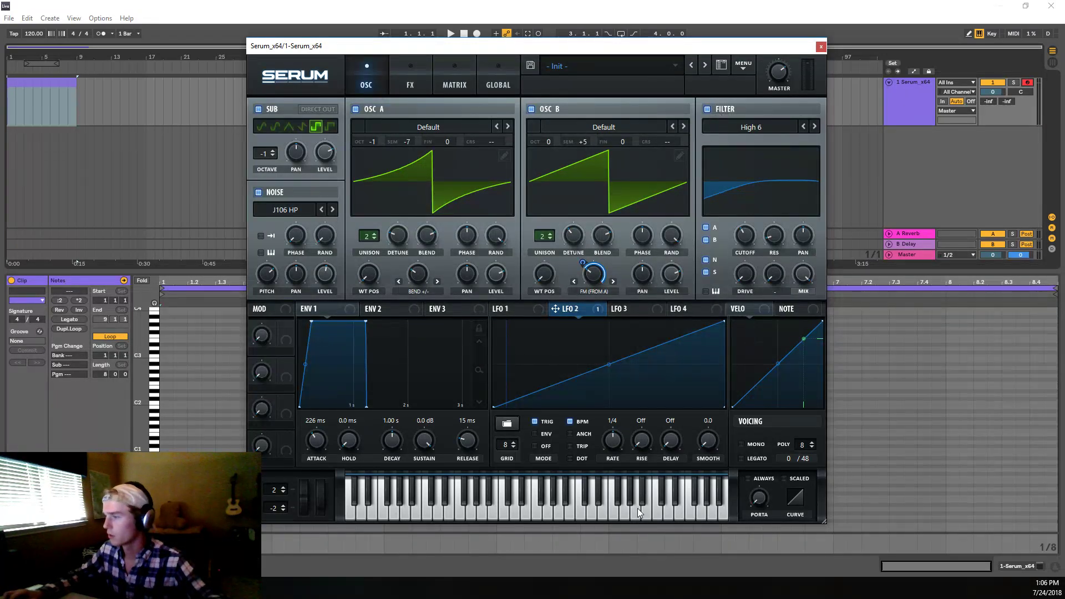
mouse_move(637, 508)
mouse_down()
mouse_move(508, 490)
mouse_move(704, 508)
mouse_move(571, 513)
mouse_up()
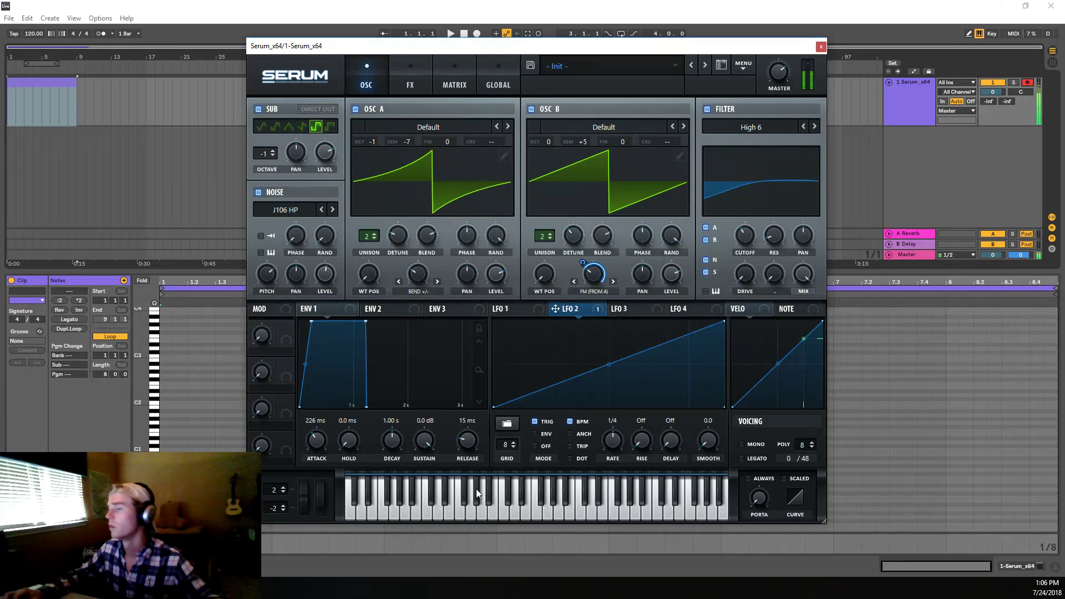
Step: Check the Twitch stream page in the browser and switch back to Ableton Live
key(alt+Tab)
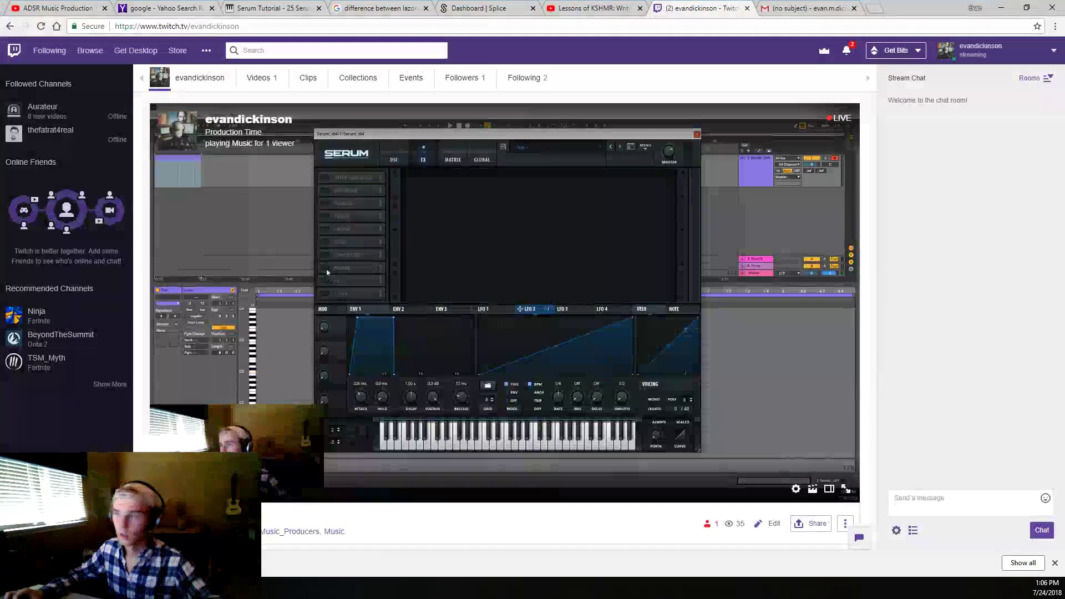
key(alt+Tab)
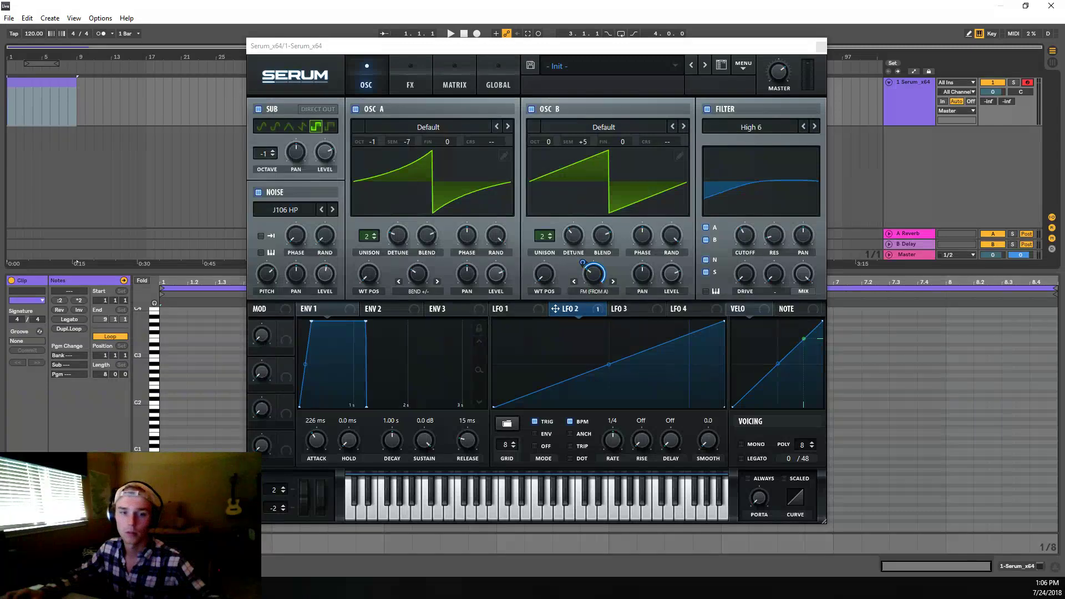
key(alt+Tab)
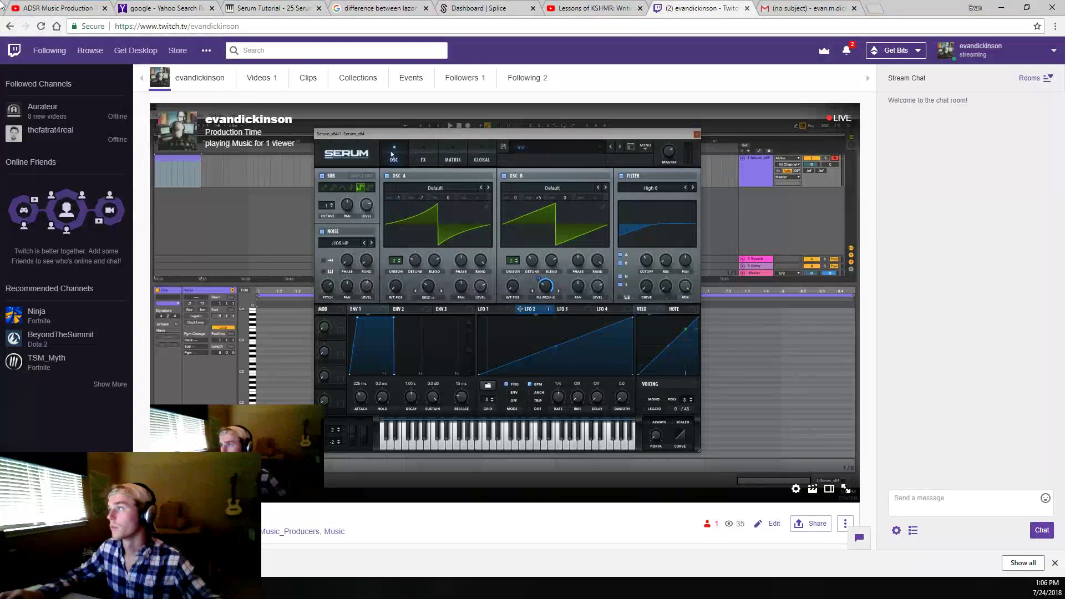
key(alt+Tab)
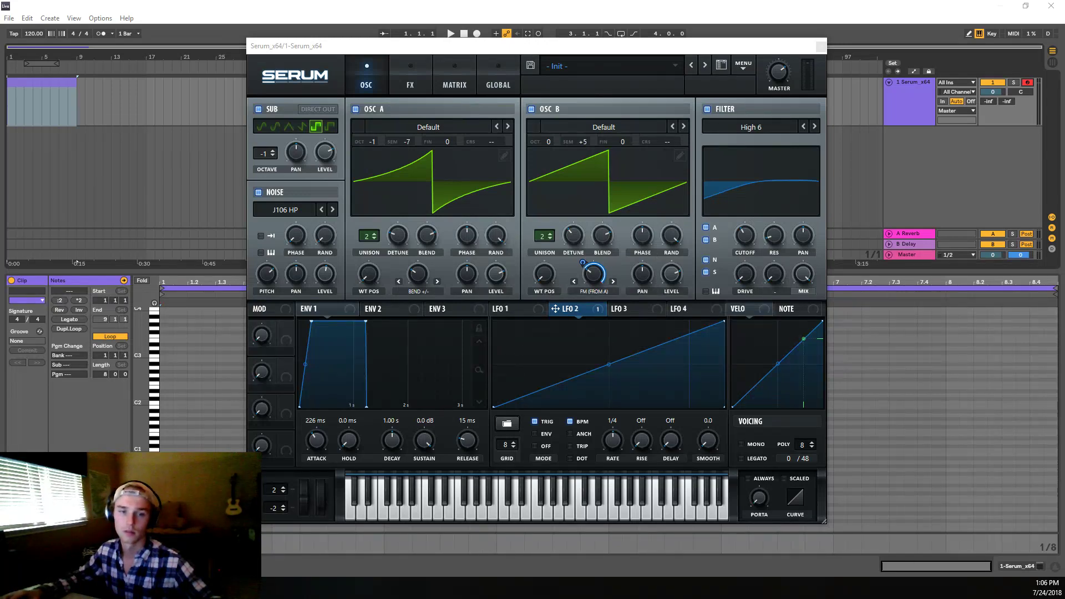
key(super+d)
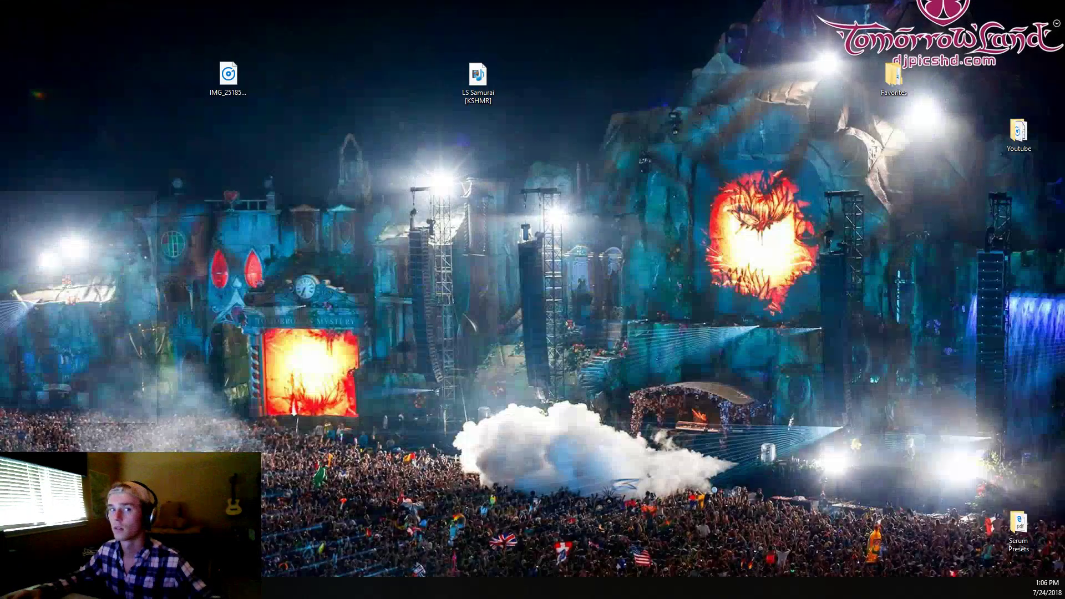
key(super+d)
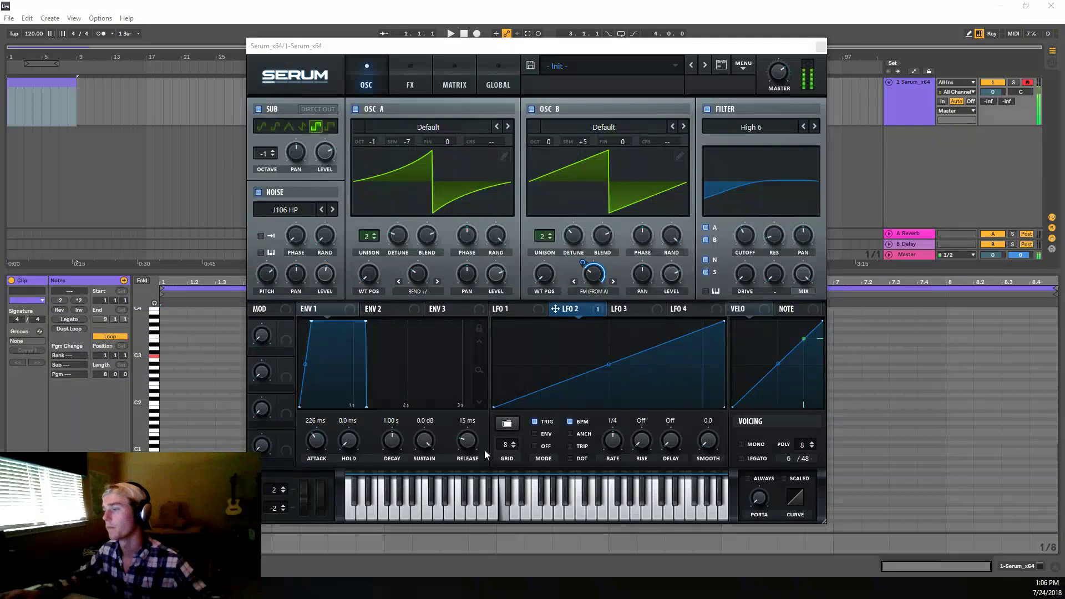
Step: Close the Serum window and enlarge the clip's note editor to fill the arrangement area
click(821, 47)
drag(153, 383, 158, 360)
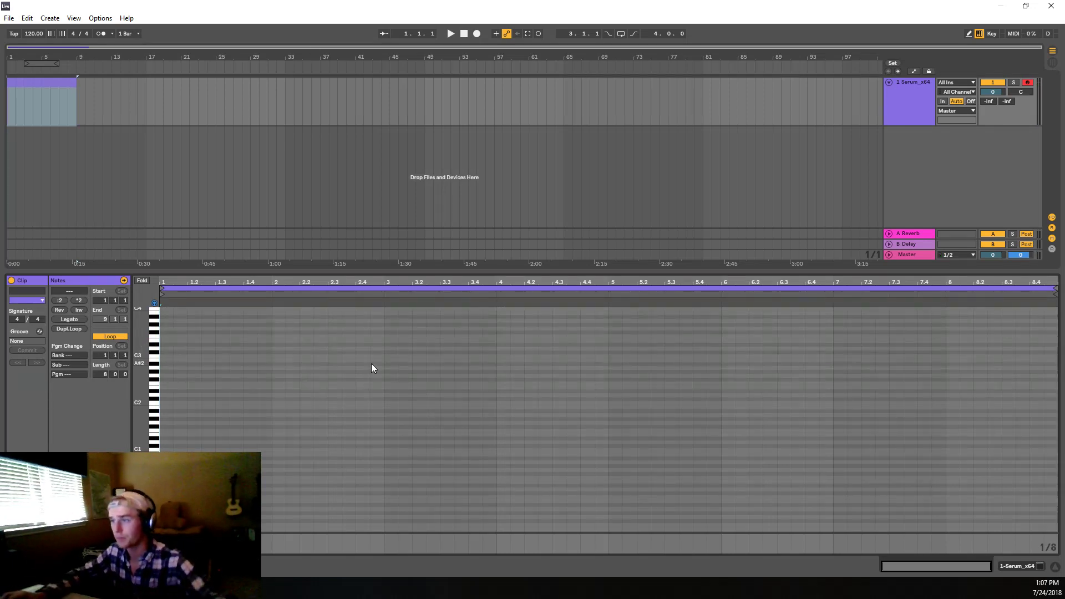
drag(361, 271, 354, 133)
drag(138, 275, 172, 274)
Step: Add an eighth note on C3 at the start of the clip and move it to G2
key(a)
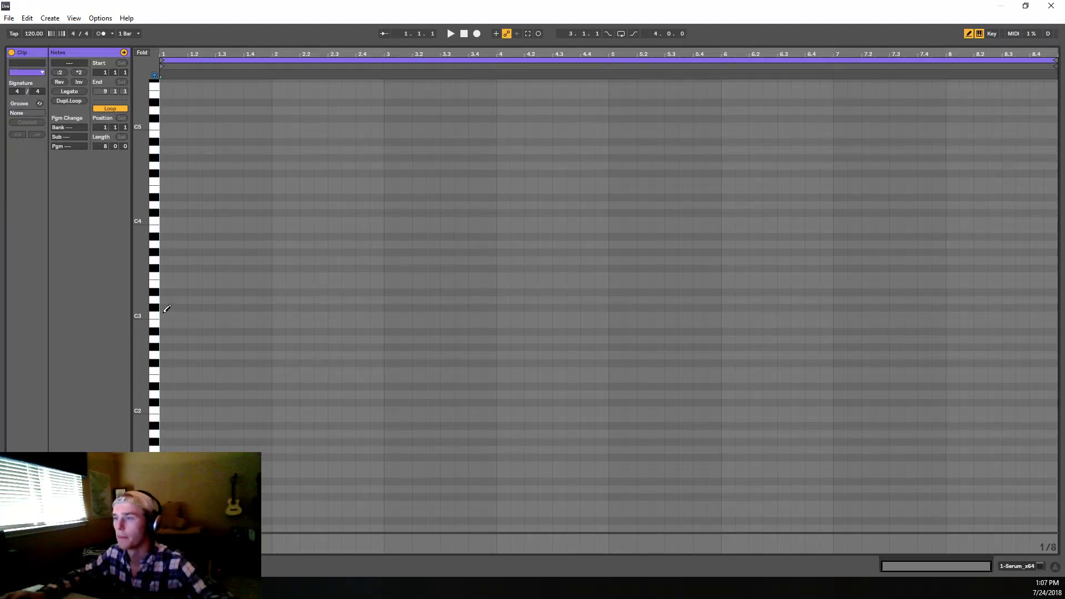
double_click(167, 315)
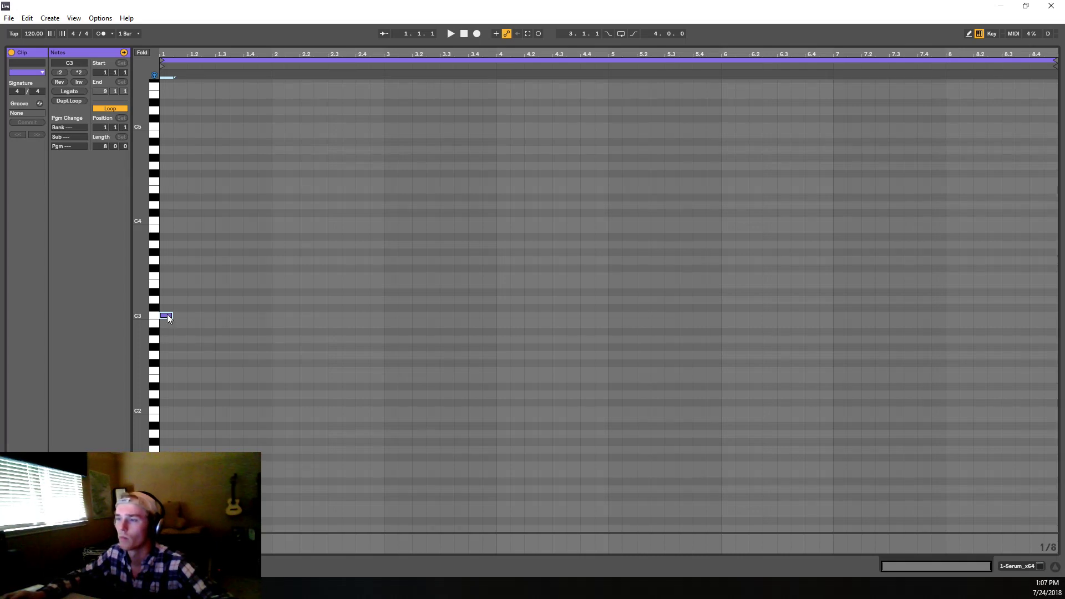
drag(154, 409, 156, 356)
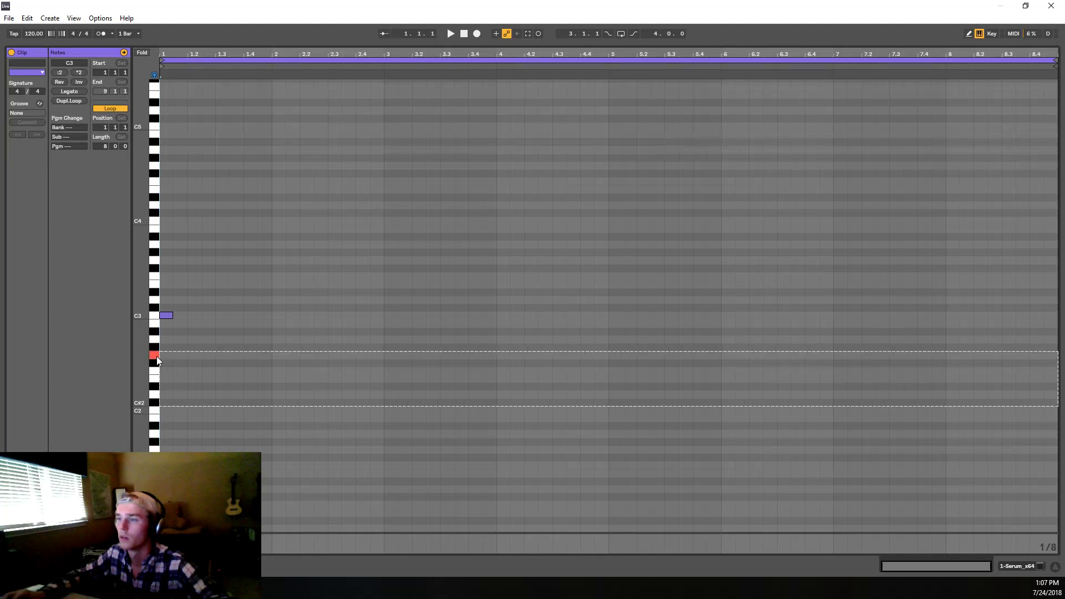
drag(168, 316, 167, 356)
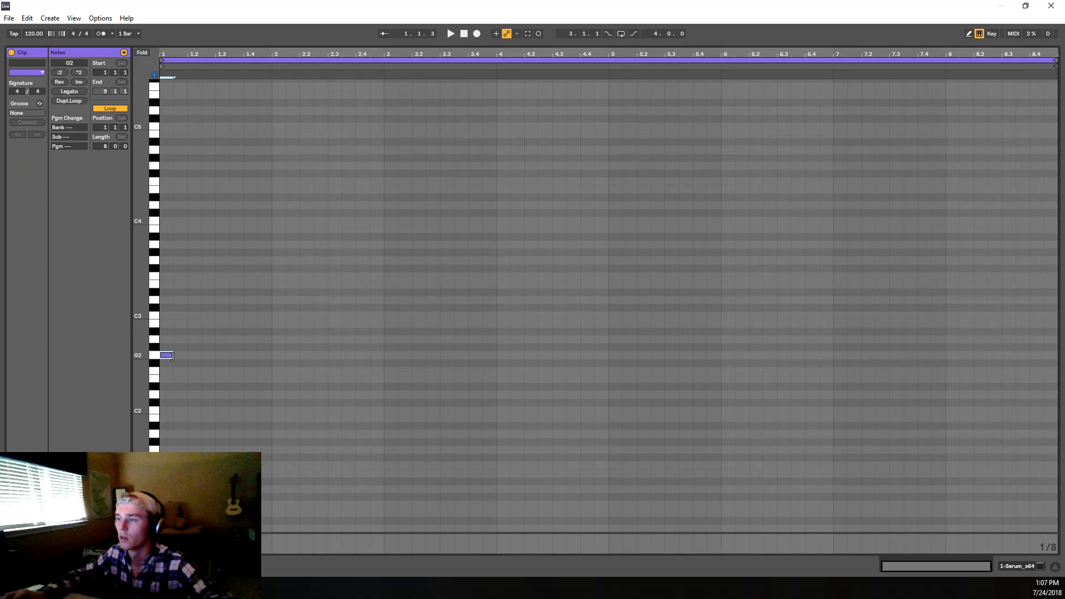
Step: Lengthen the G2 note to about one and a half beats and play the clip
drag(172, 355, 201, 355)
key(space)
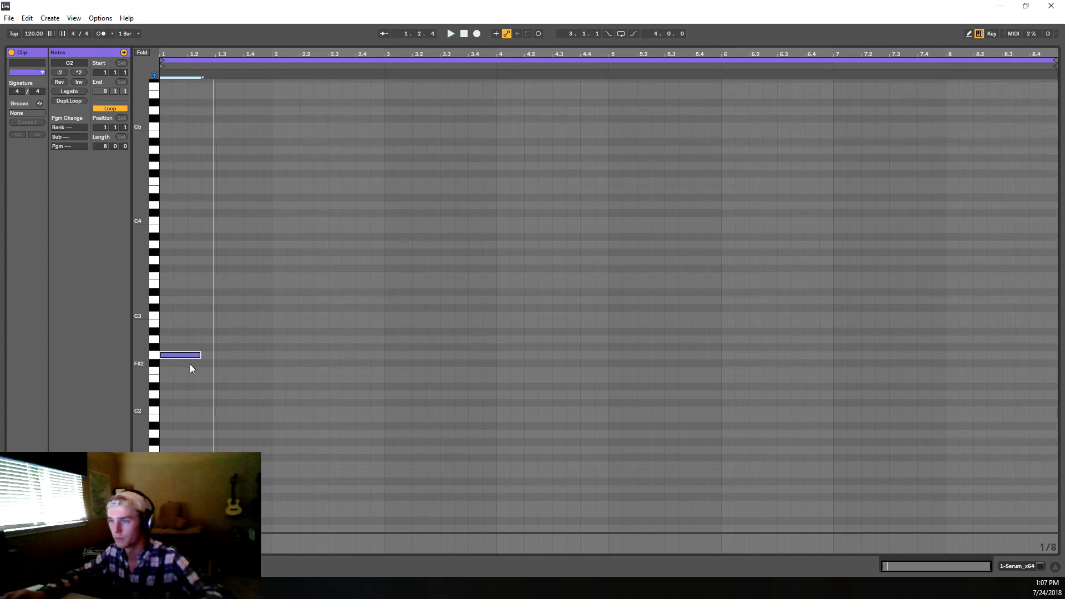
key(space)
Step: Set the tempo to 95 BPM and extend the G2 note to just past the start of bar 2 during playback
drag(39, 35, 39, 50)
key(space)
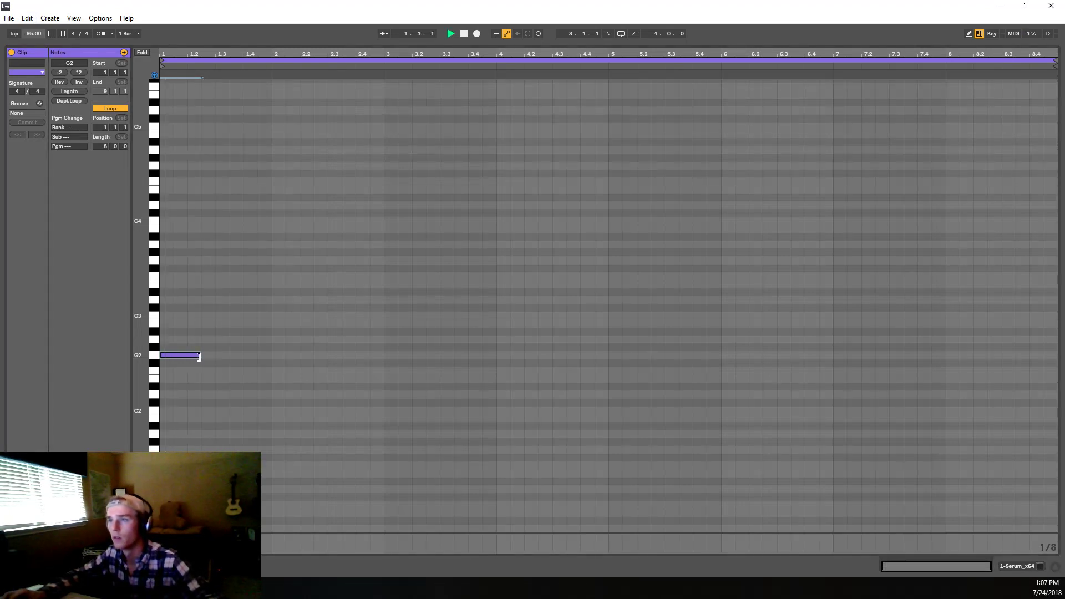
drag(201, 355, 288, 358)
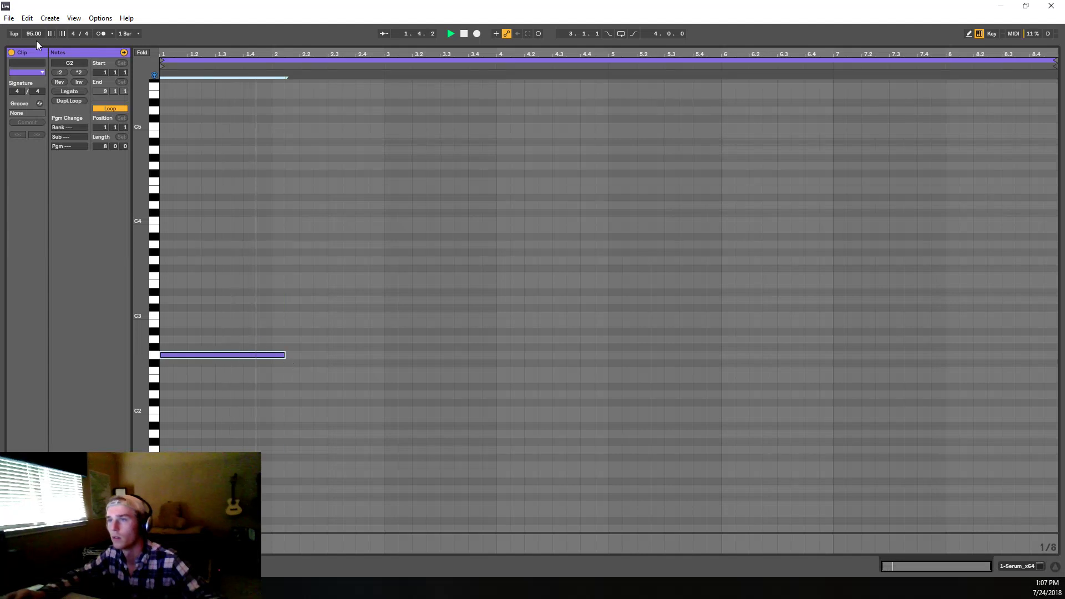
key(space)
Step: Audition the clip at faster tempos of 106 and 133 BPM
drag(34, 35, 35, 24)
key(space)
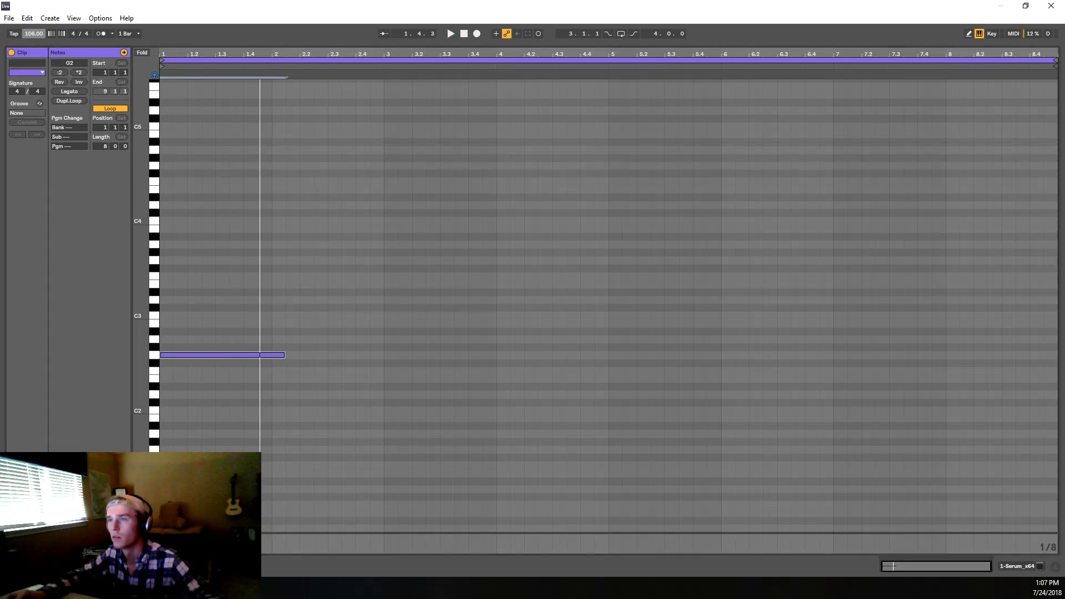
mouse_move(35, 24)
mouse_down()
mouse_move(34, 2)
mouse_move(34, 27)
mouse_move(35, 14)
mouse_up()
key(space)
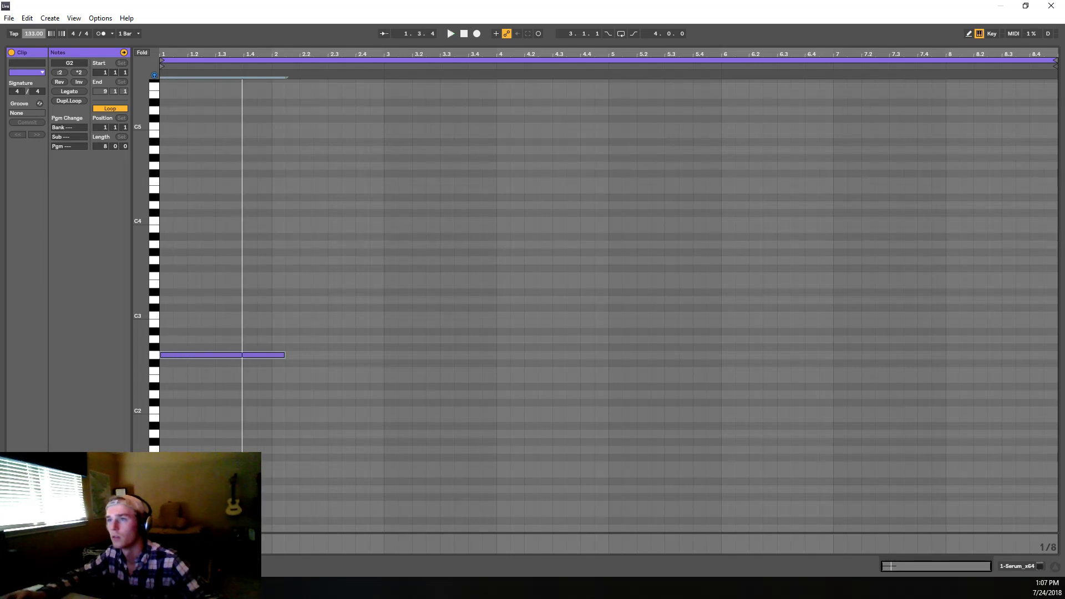
Step: Set the tempo to 108 BPM and play the clip repeatedly to audition it
key(Down)
key(Down)
key(Down)
key(space)
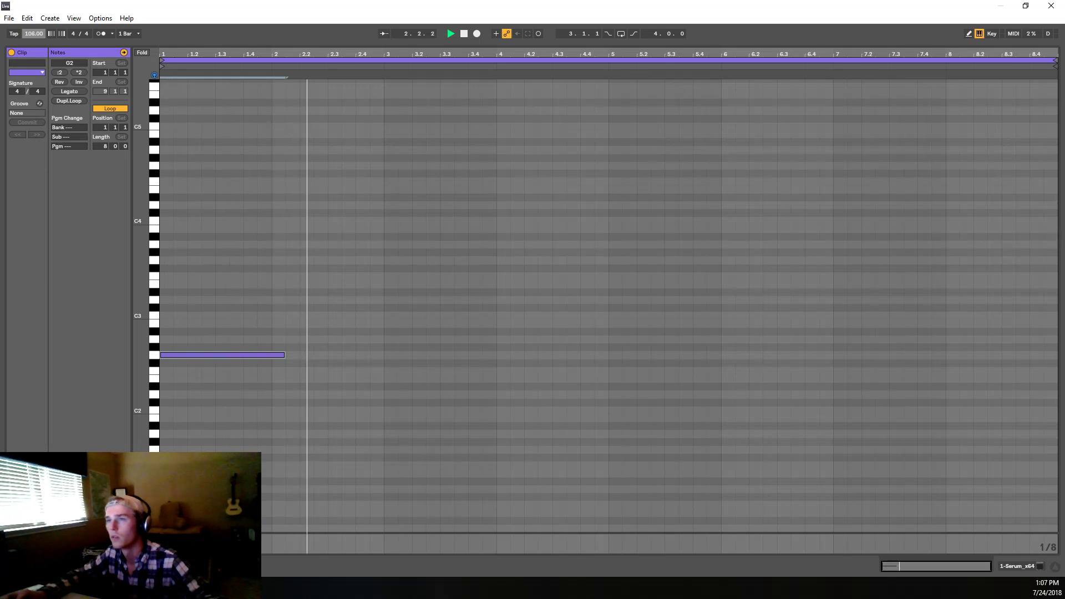
key(space)
key(space)
drag(37, 34, 37, 40)
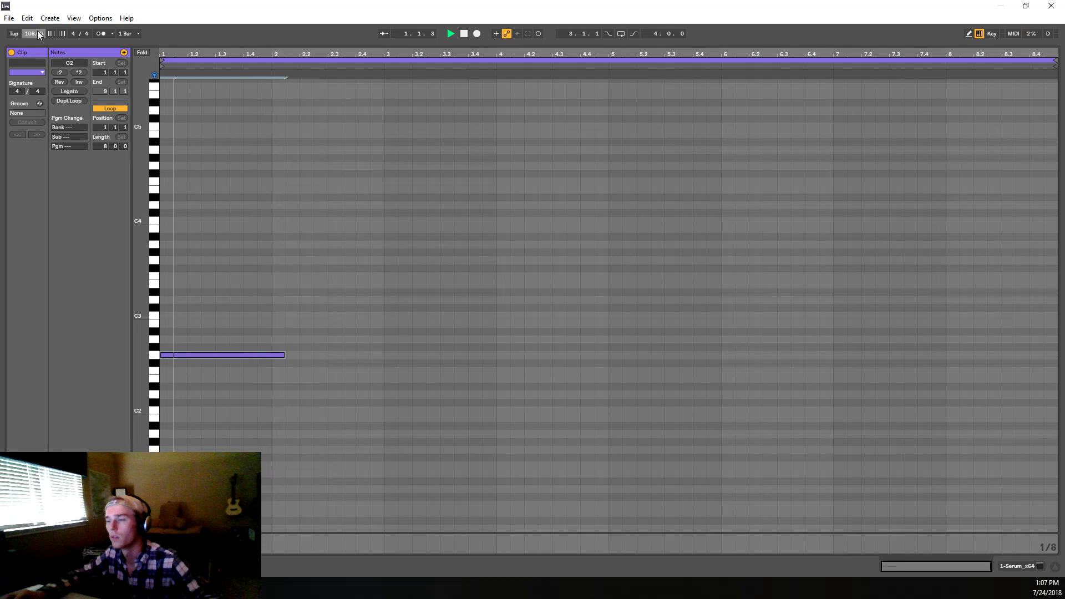
drag(39, 35, 39, 32)
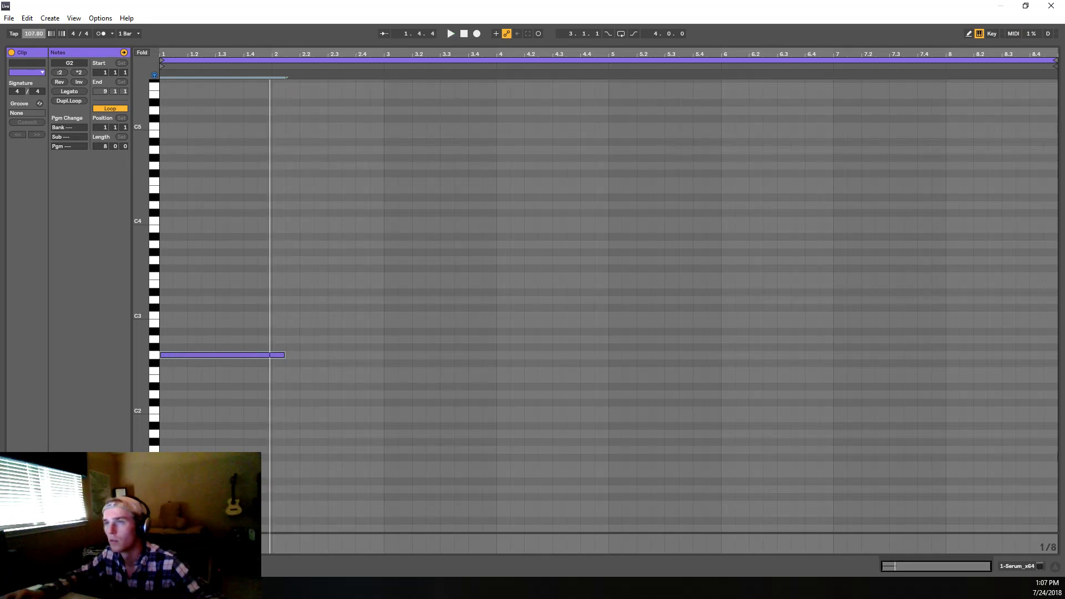
key(space)
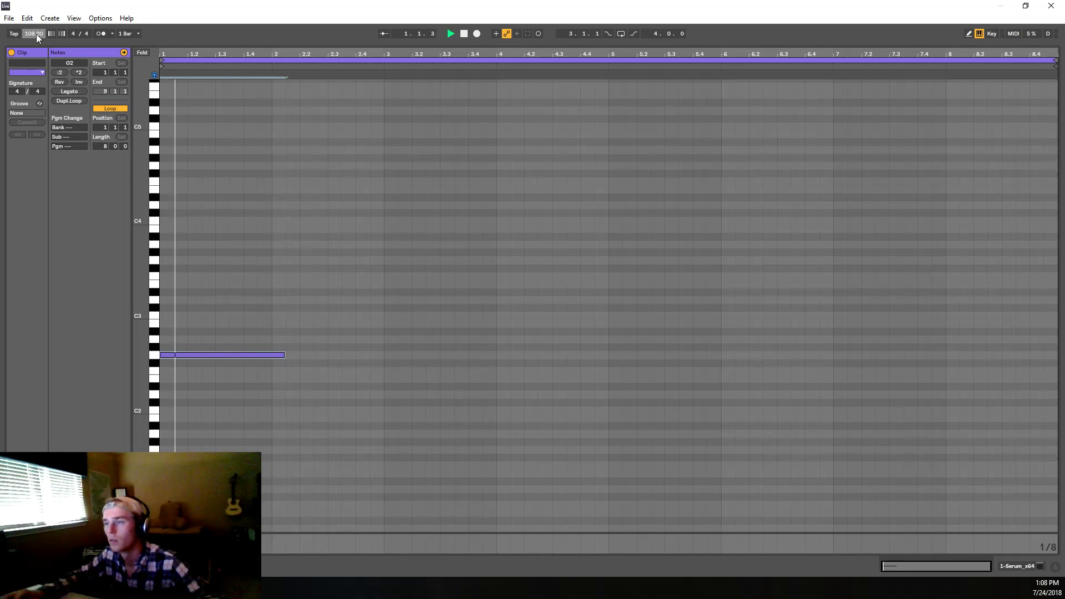
key(space)
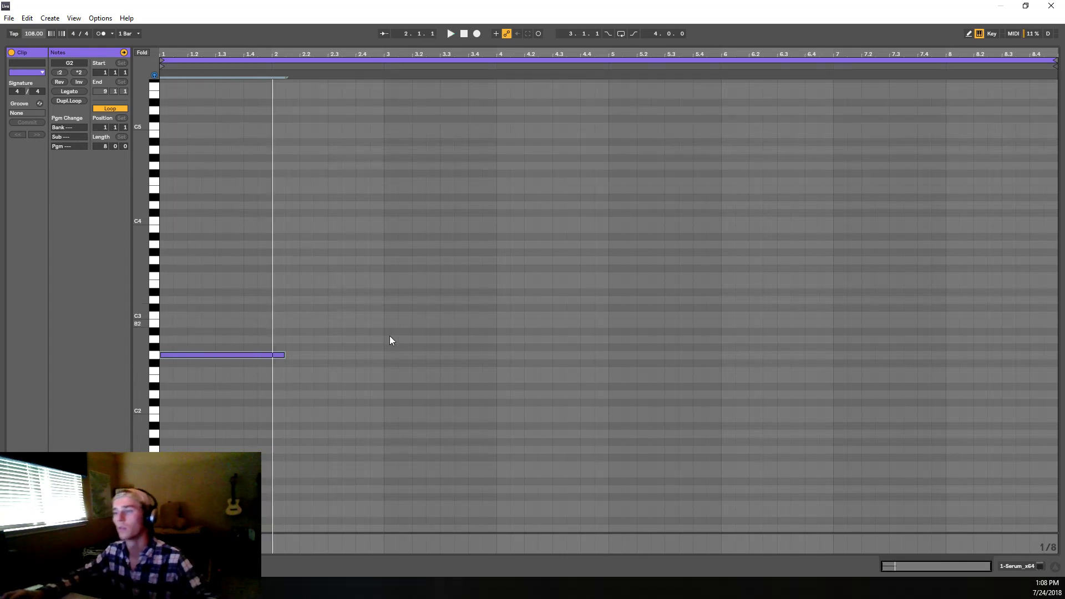
Step: Set the tempo to 110 BPM and shorten the G2 note to exactly one bar while playing the clip
click(34, 34)
drag(34, 33, 34, 27)
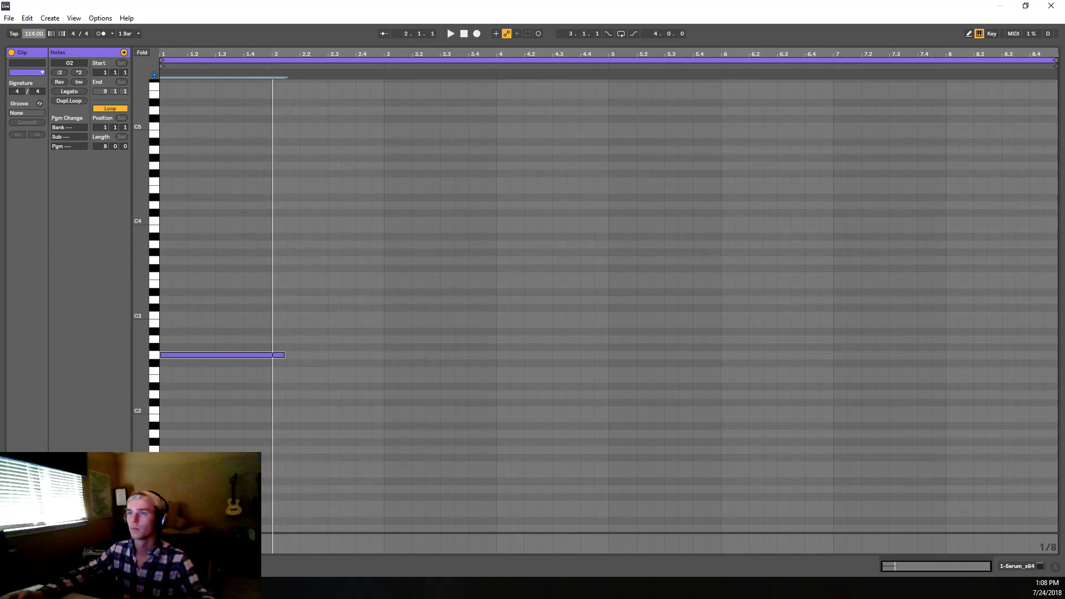
key(space)
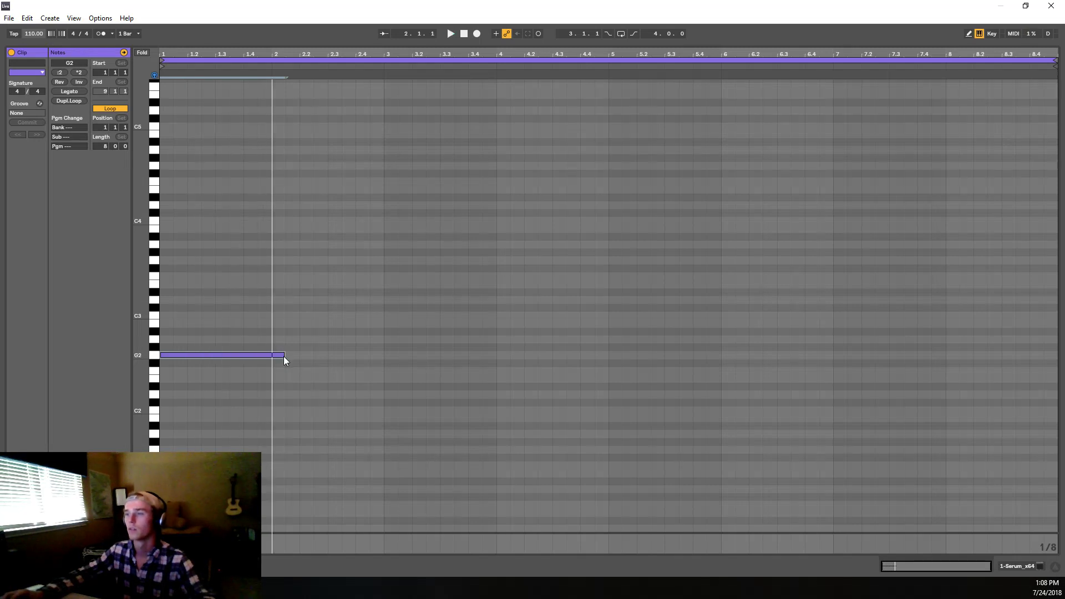
drag(285, 355, 274, 357)
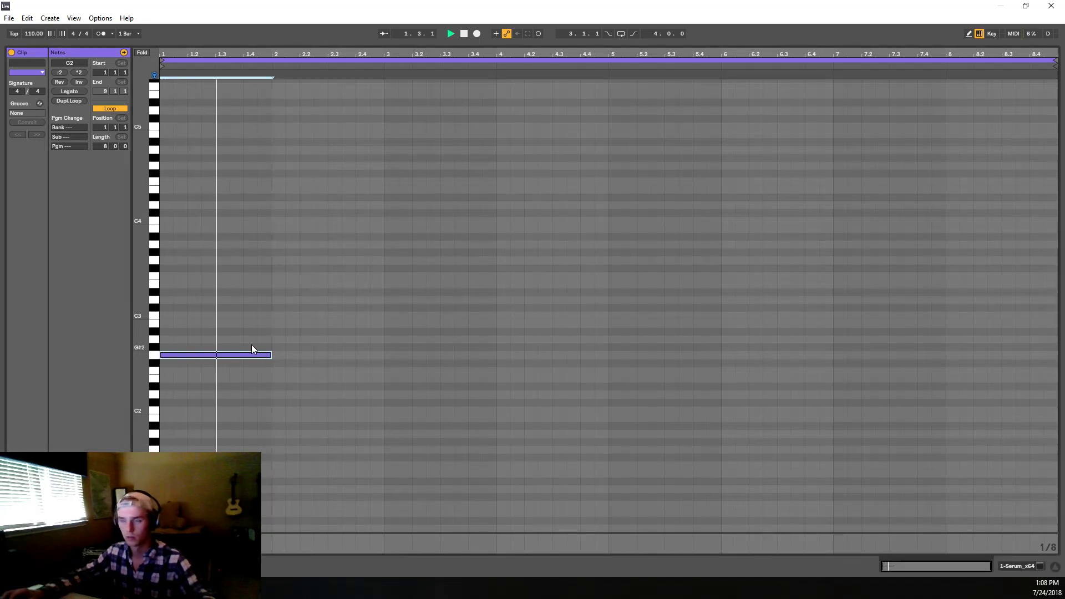
Step: Audition the one-bar note an octave lower at G1 and transpose it up to G3, playing the clip to compare
key(space)
key(shift+Down)
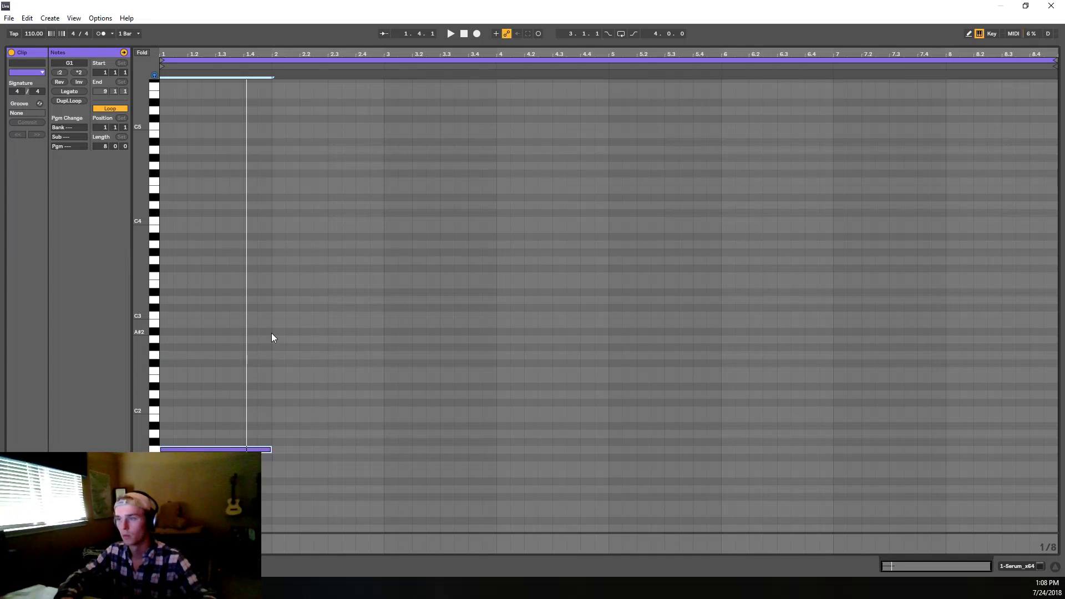
key(space)
key(shift+Up)
key(shift+Up)
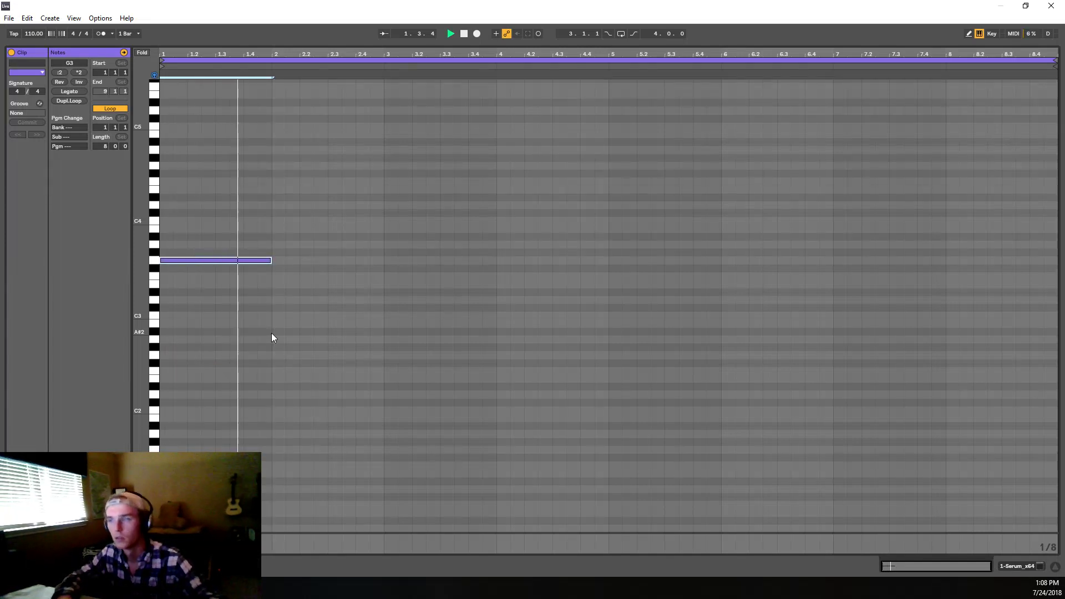
key(space)
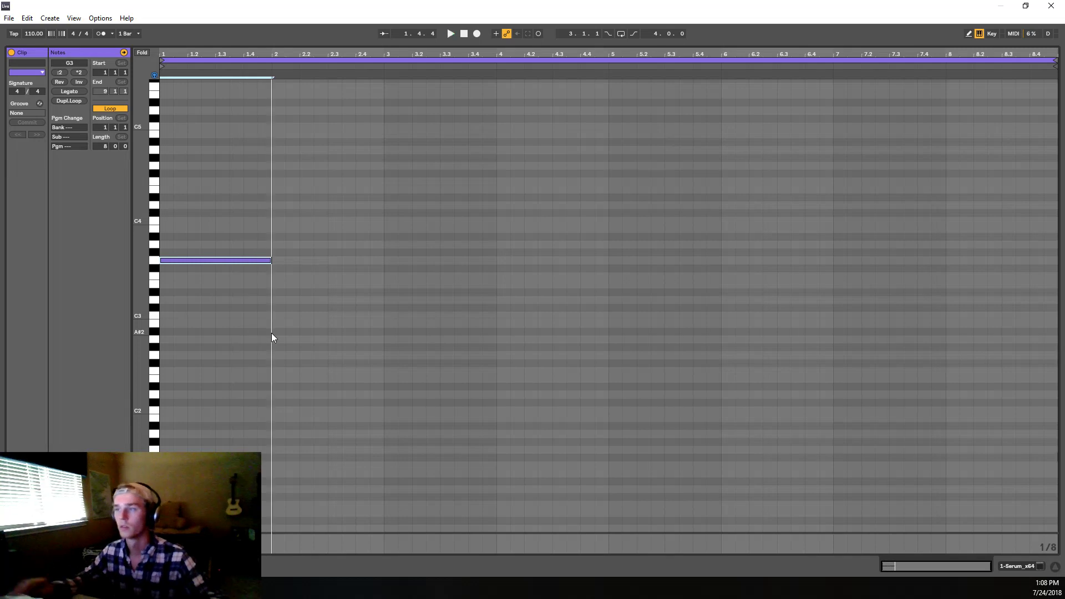
Step: Try the note at G2 during playback, return it to G3 and play the clip again
key(space)
key(shift+Down)
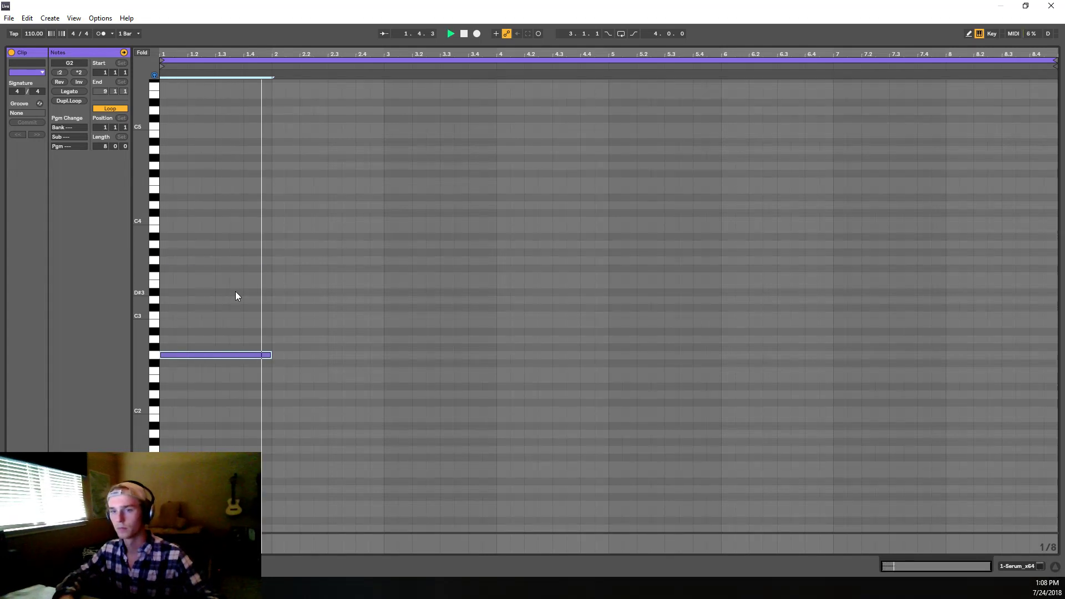
key(space)
right_click(180, 401)
click(174, 375)
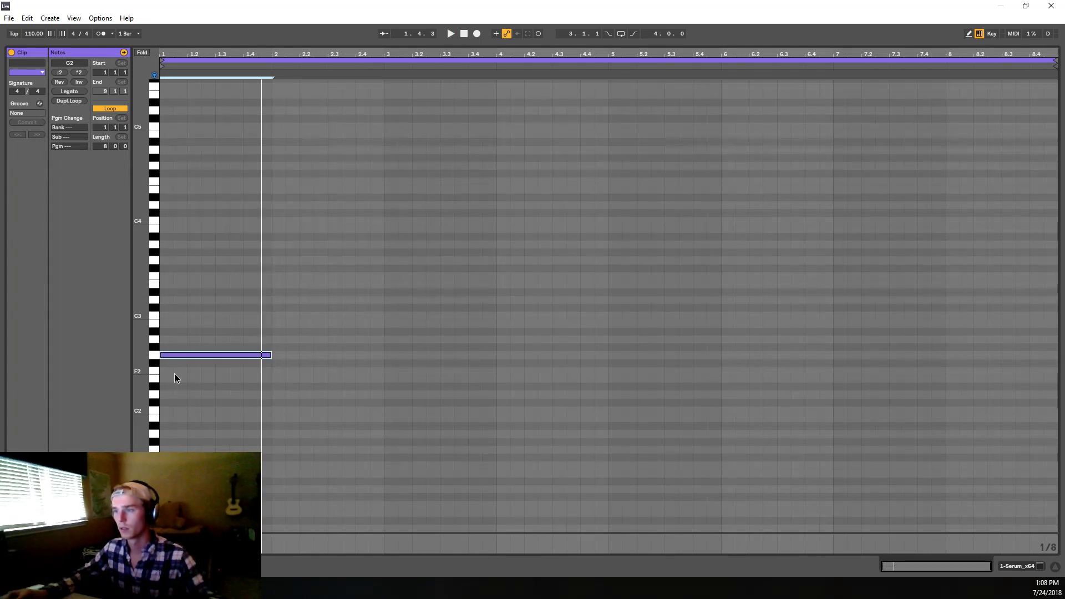
key(shift+Up)
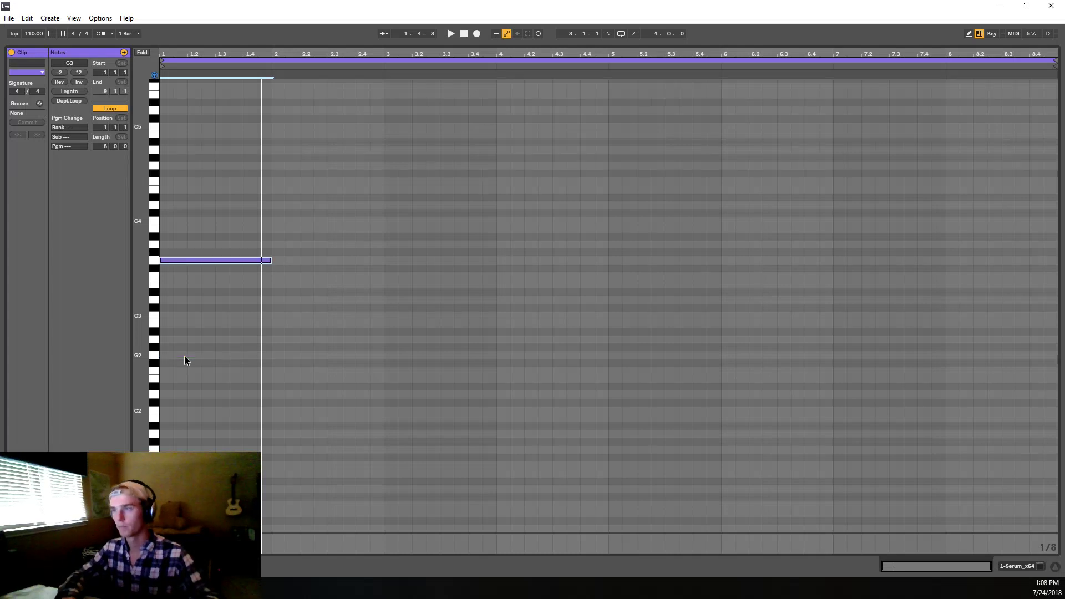
key(space)
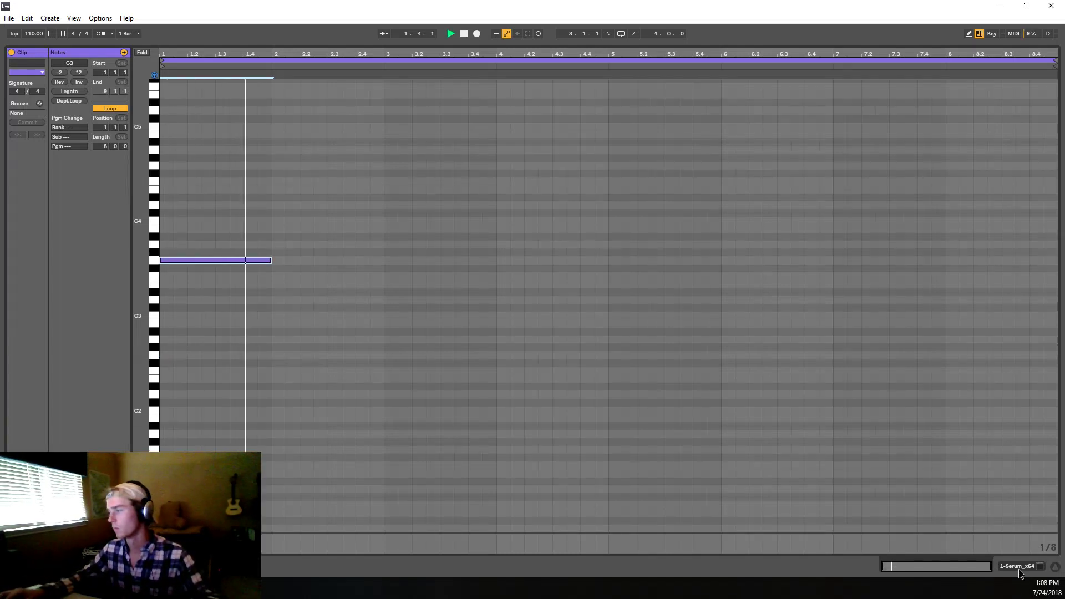
key(space)
Step: Insert a second MIDI track in the arrangement and create an empty eight-bar MIDI clip on it, starting at bar 1
key(Tab)
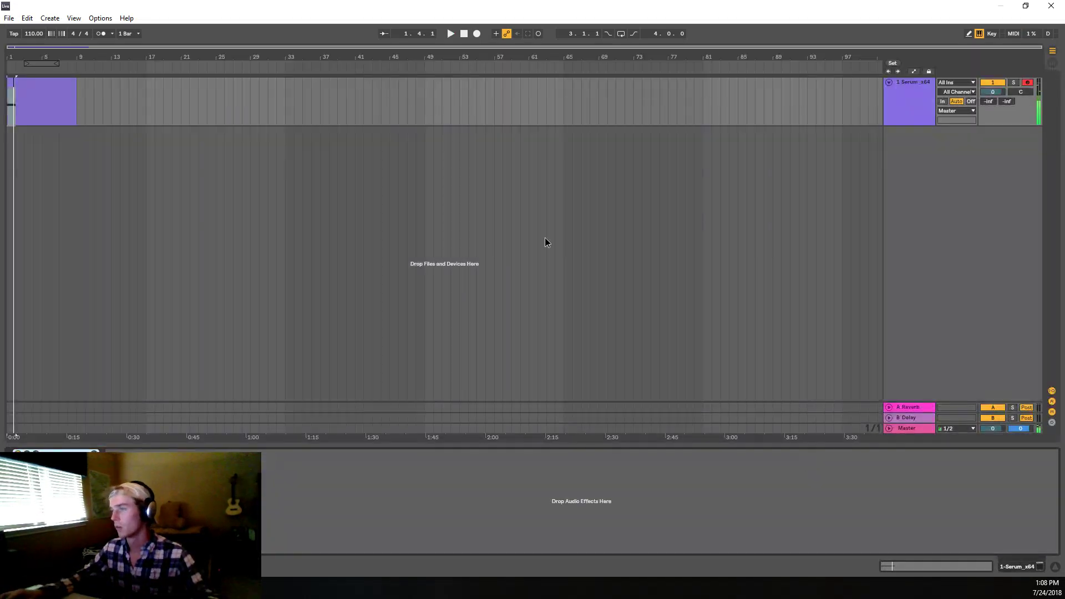
right_click(923, 148)
click(946, 162)
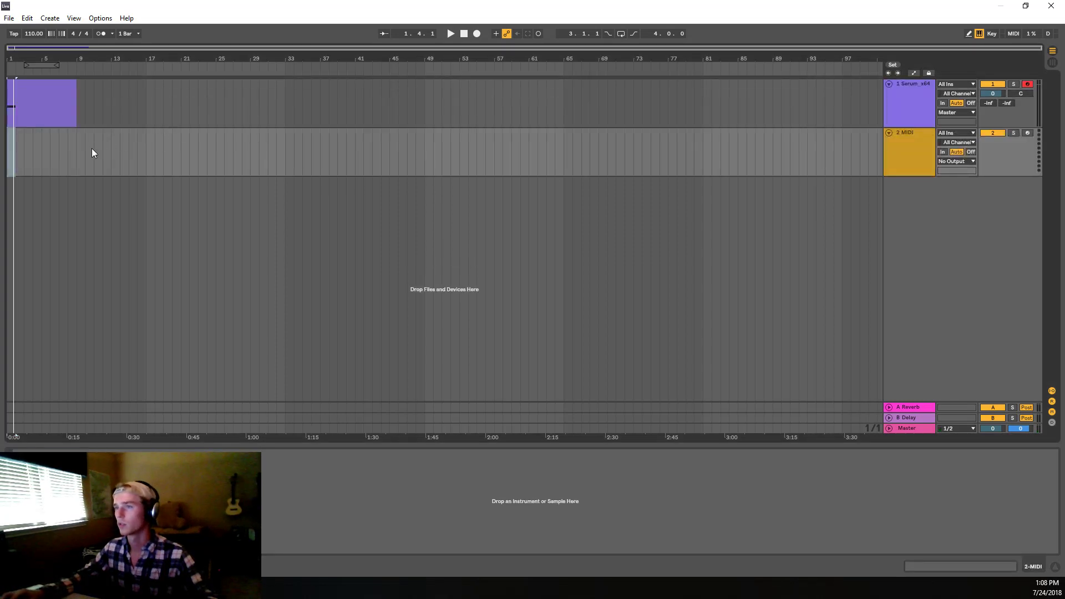
drag(91, 153, 17, 156)
key(ctrl+m)
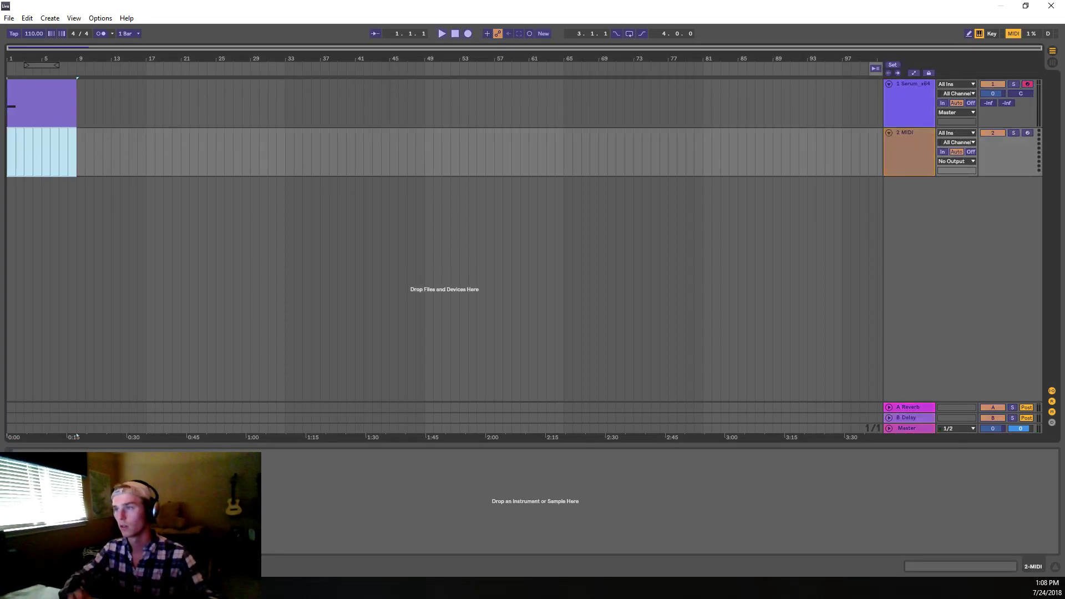
click(1014, 33)
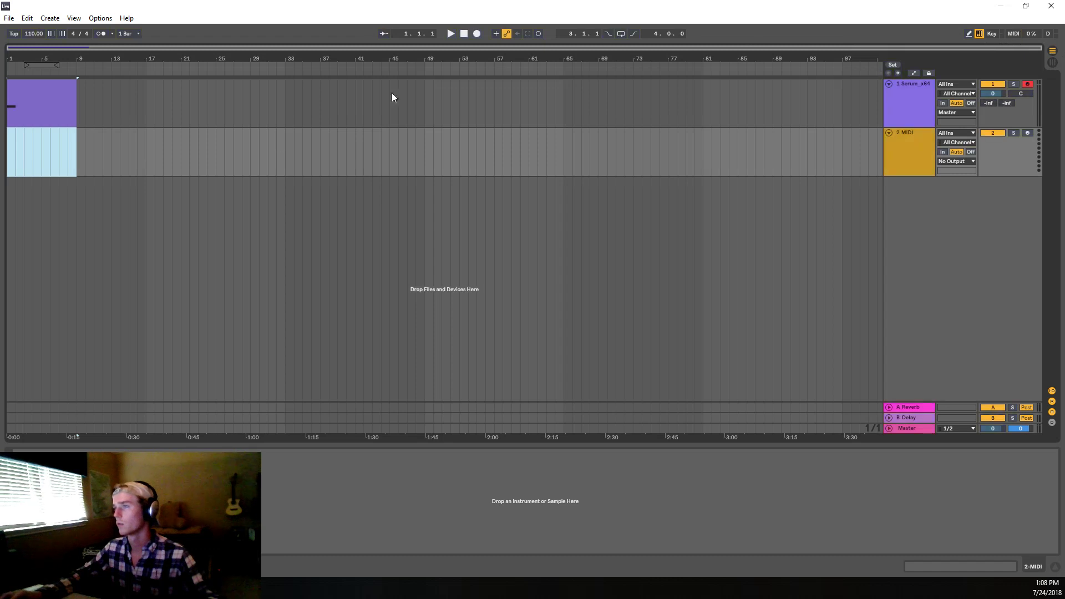
drag(74, 142, 3, 158)
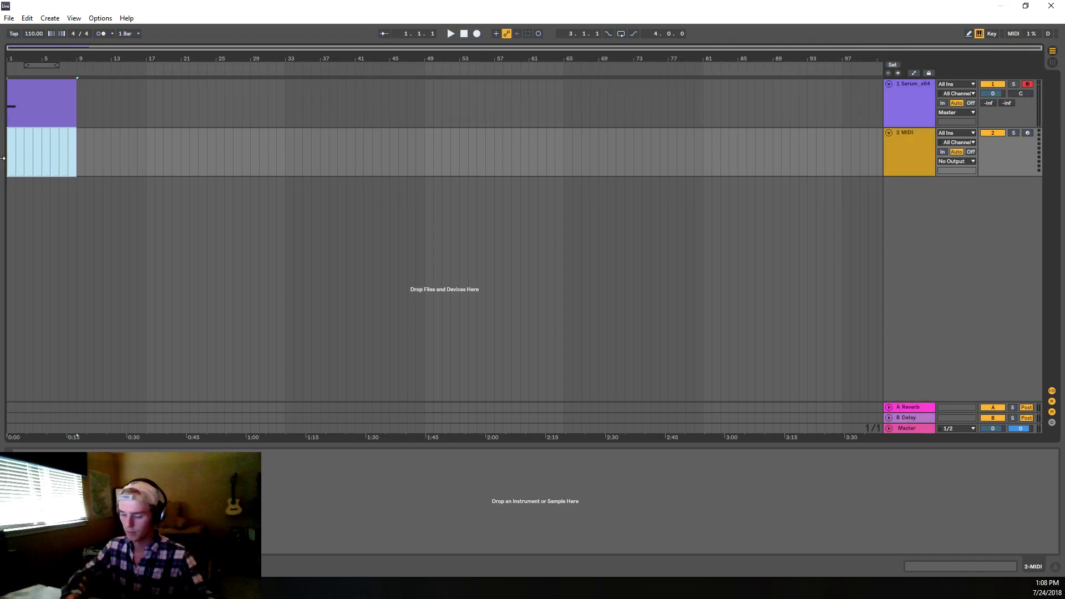
key(ctrl+shift+m)
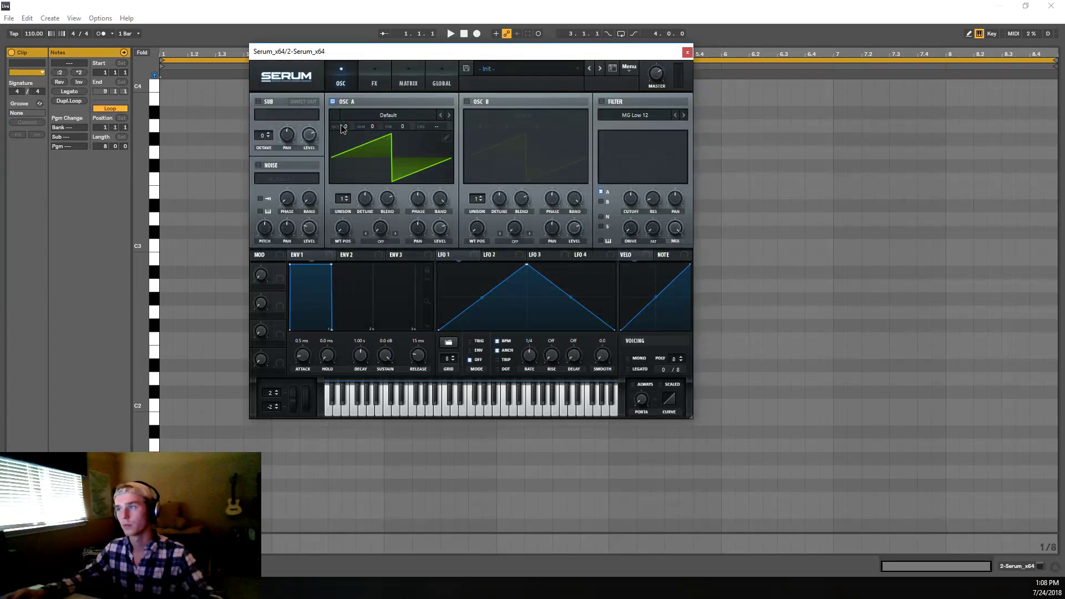
Step: Try oscillator A at octave -1, return it to 0, and enable oscillator B in the new Serum
drag(341, 124, 341, 131)
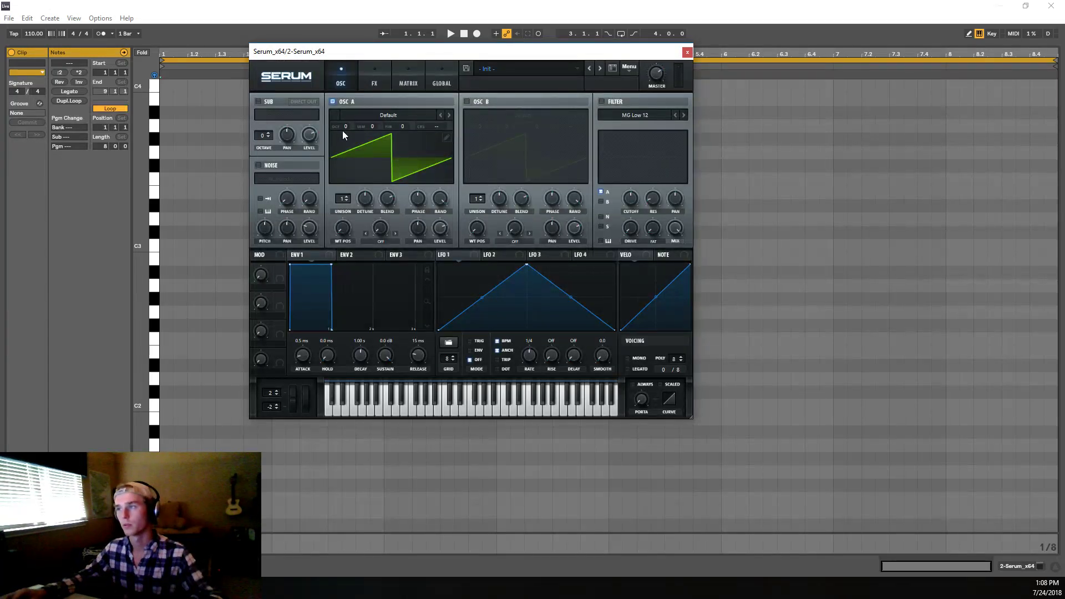
click(477, 101)
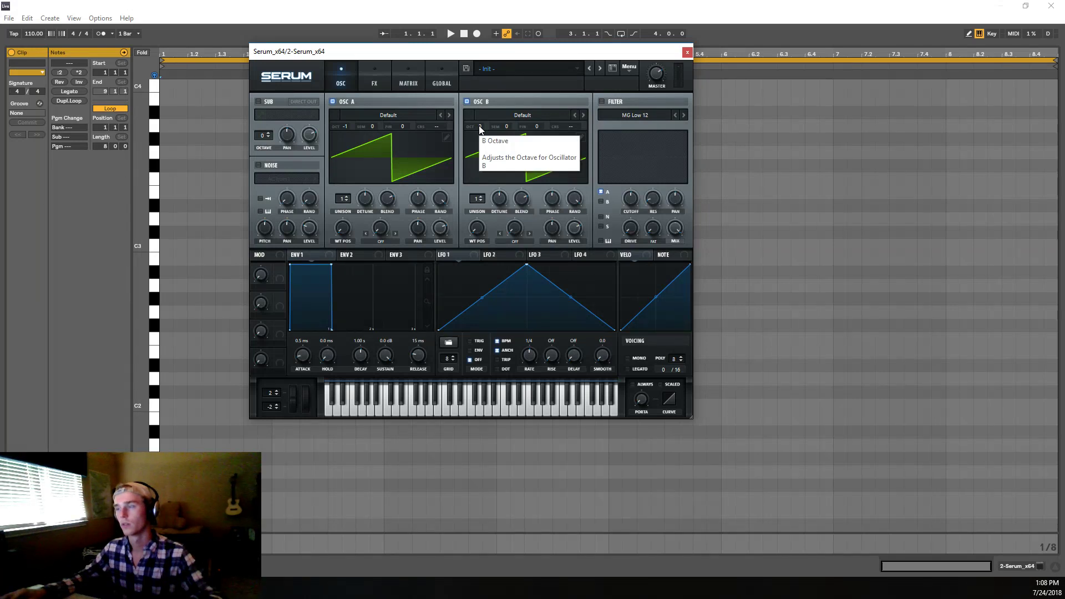
drag(343, 126, 335, 111)
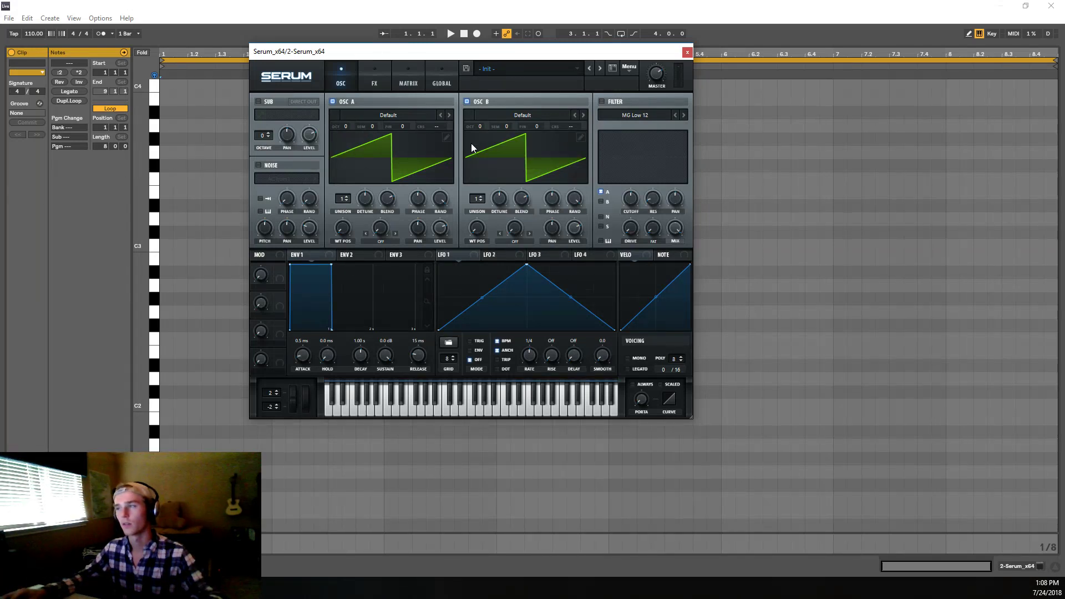
Step: Build a two-frame custom wavetable for oscillator A with a square in frame 1 and a saw (in phase) in frame 2
click(447, 139)
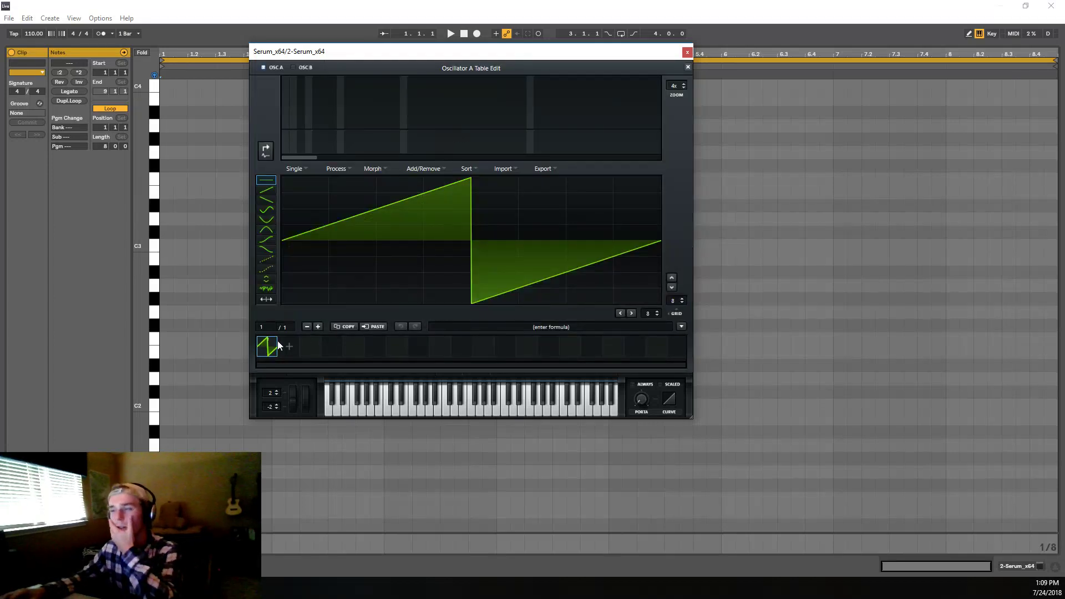
click(682, 326)
mouse_move(715, 337)
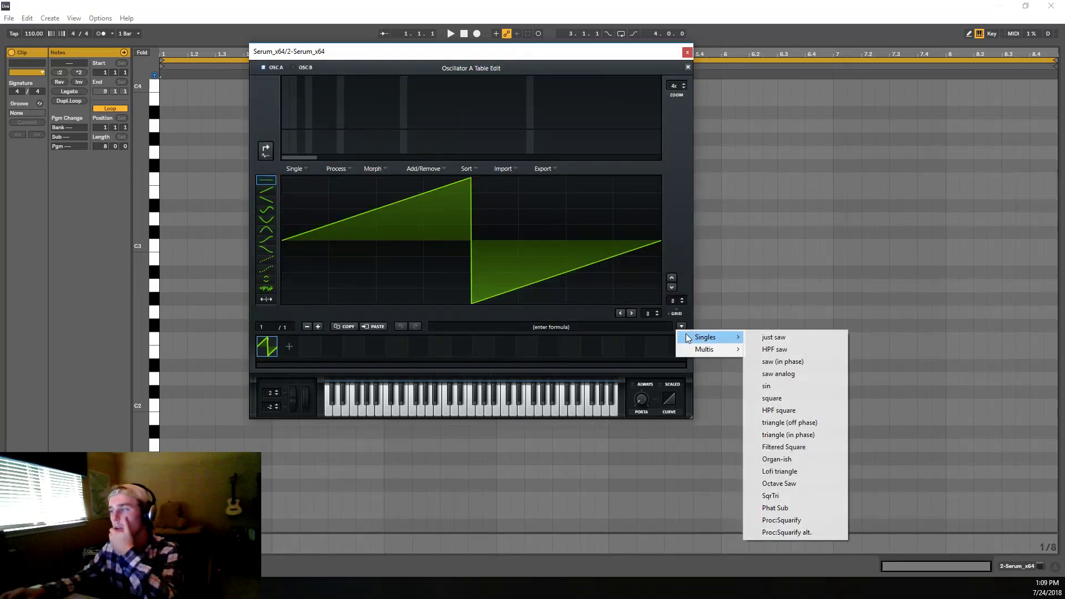
click(771, 398)
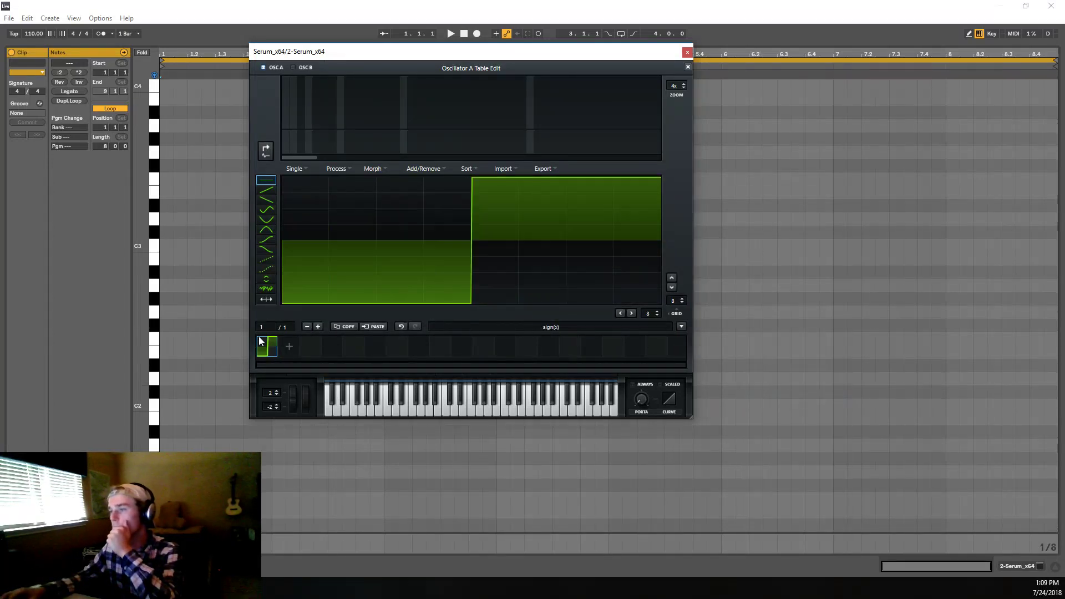
click(289, 347)
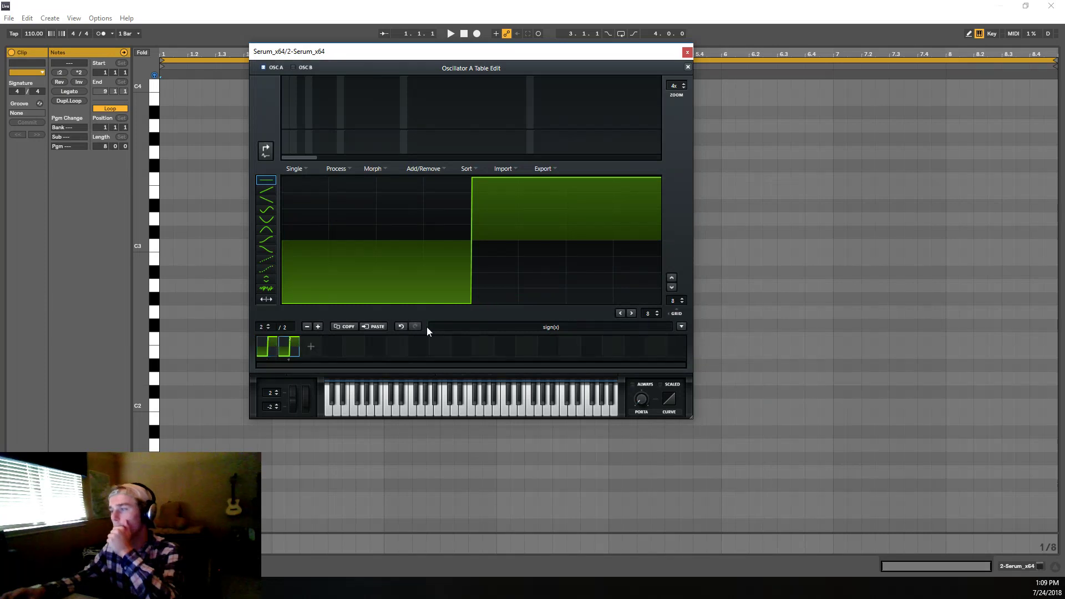
click(682, 328)
mouse_move(705, 337)
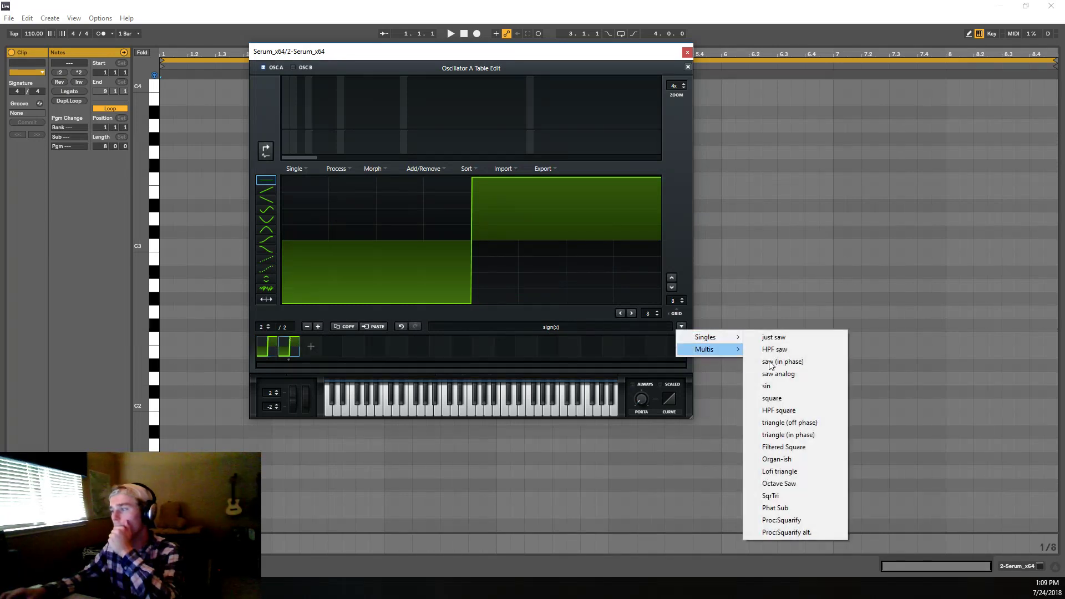
click(800, 363)
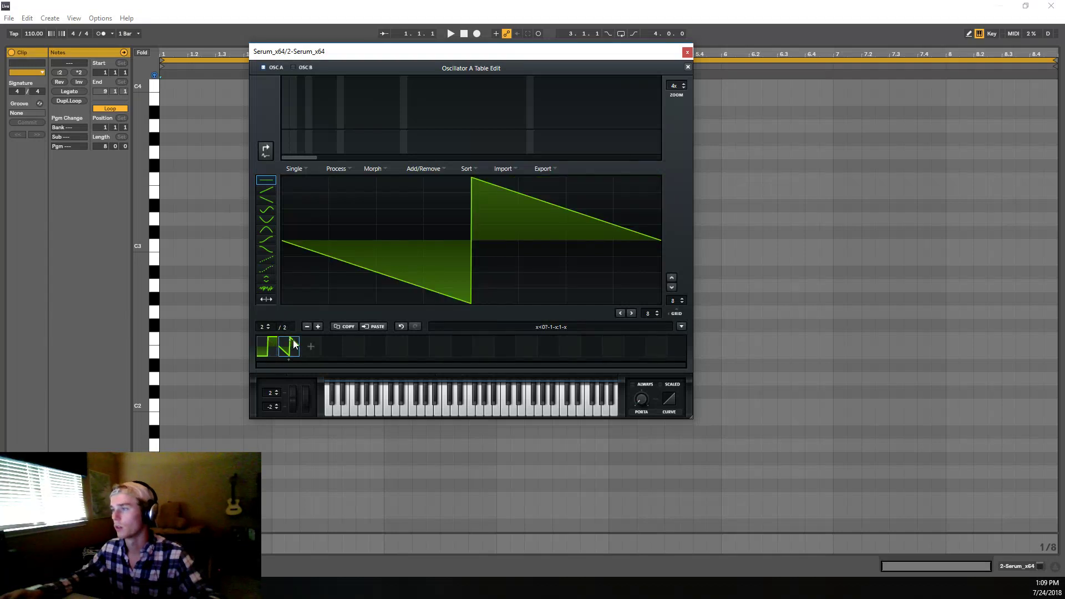
Step: Morph oscillator A's two frames with Crossfade and apply X-Fade Edges (grid size), leaving the editor and switching oscillator B off
click(373, 169)
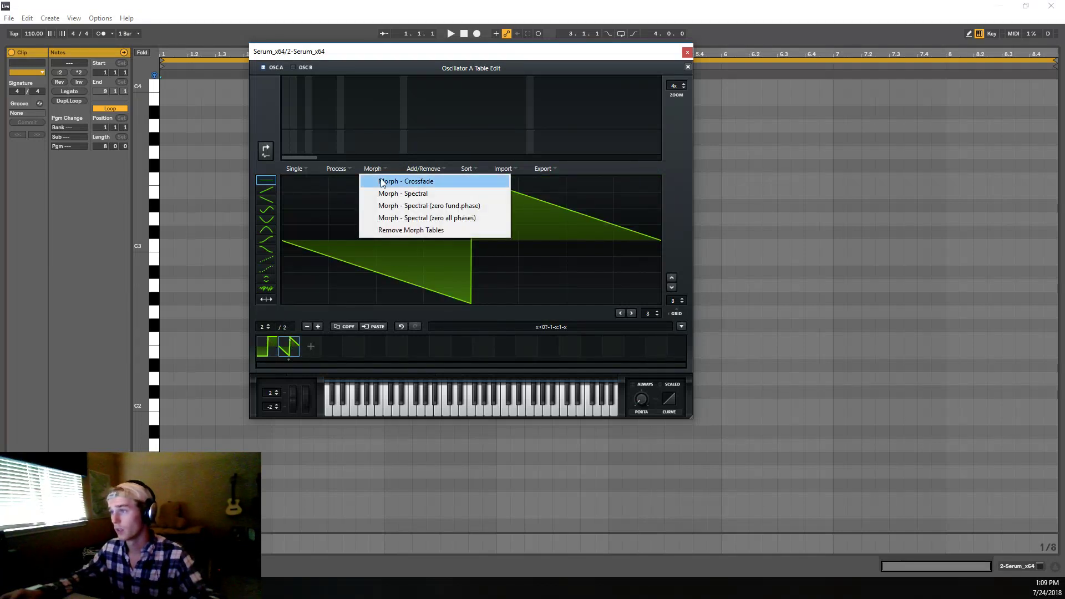
click(382, 182)
click(336, 168)
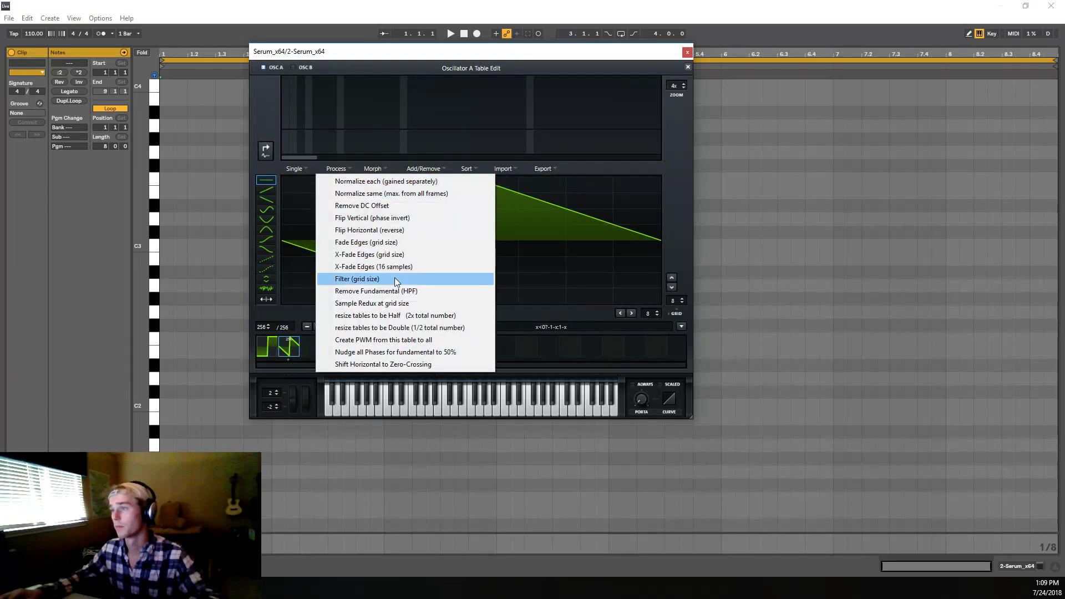
click(405, 255)
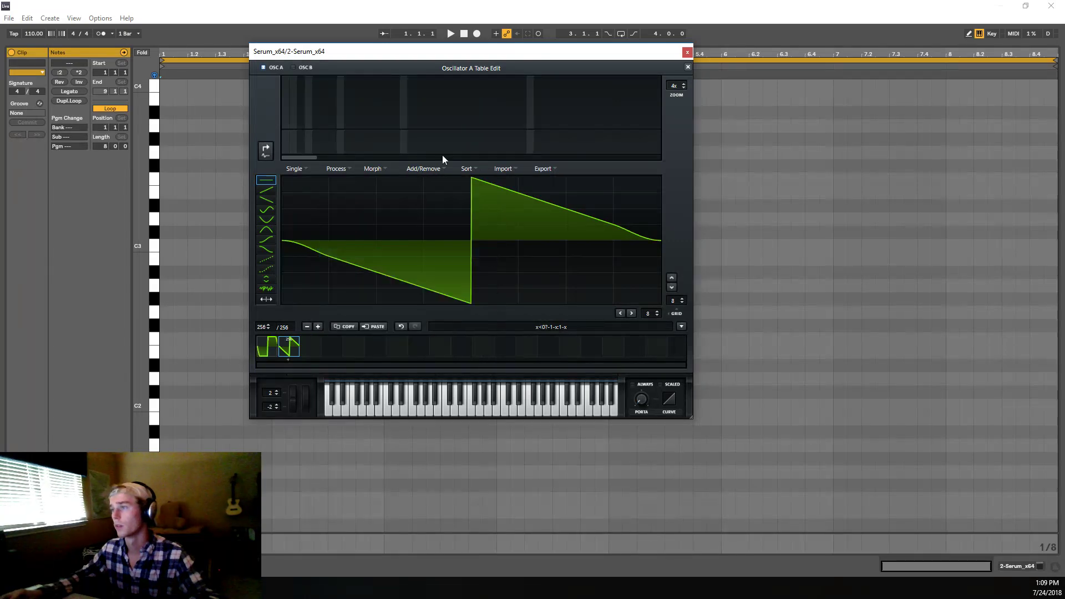
click(687, 67)
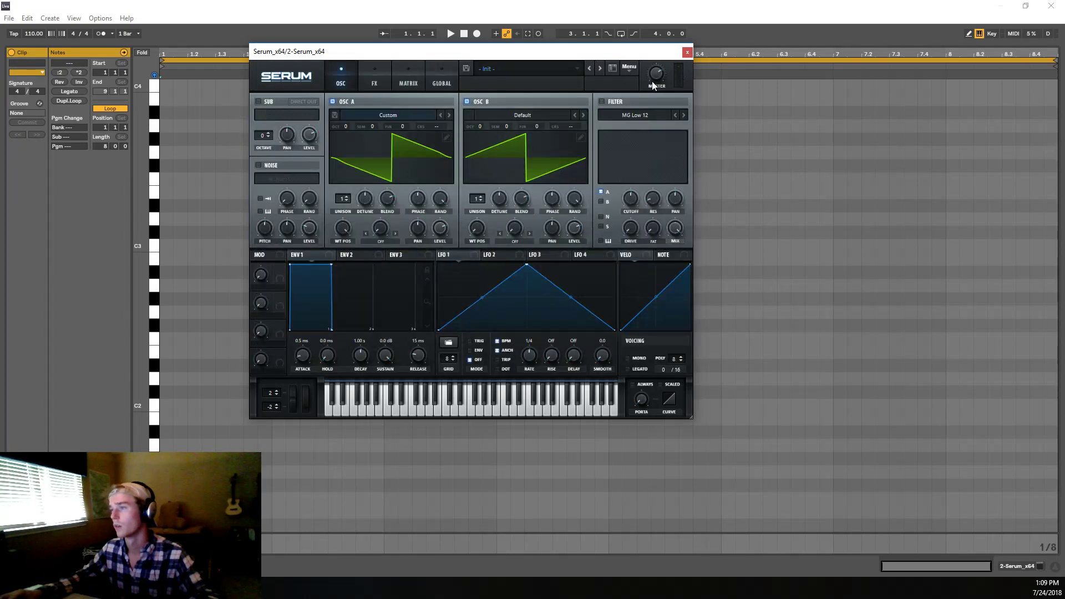
click(480, 101)
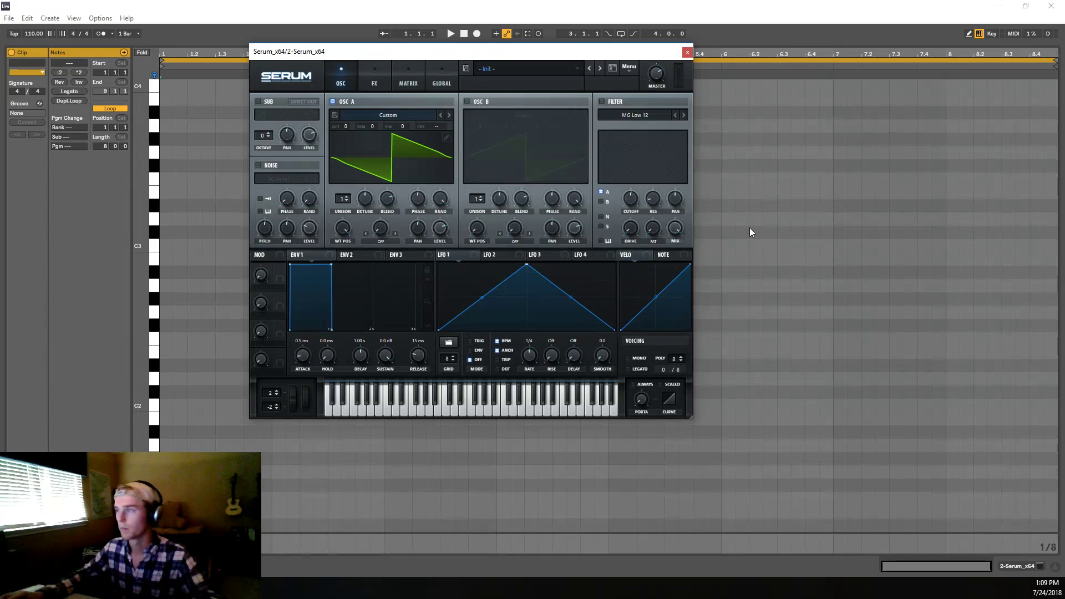
Step: Solo and arm the second Serum track and play test notes while sweeping oscillator A's wavetable position
click(789, 210)
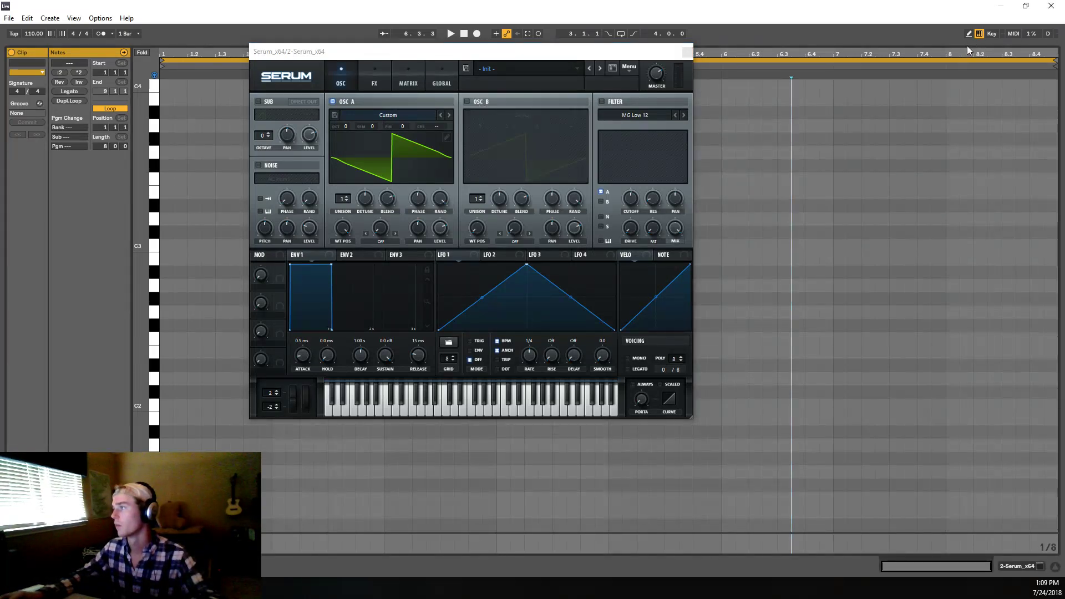
click(967, 46)
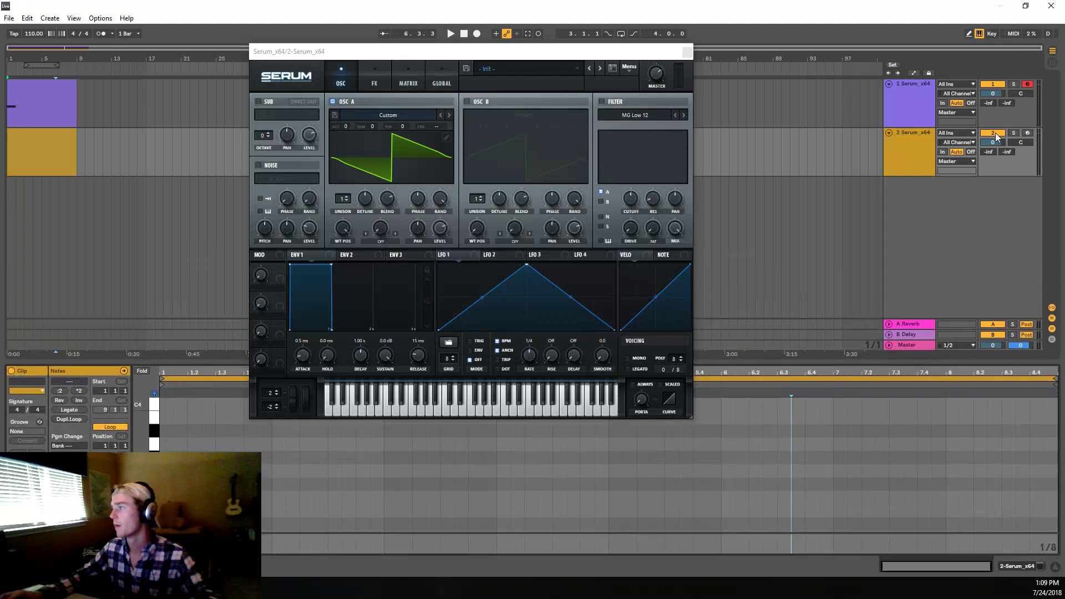
click(993, 133)
click(1013, 133)
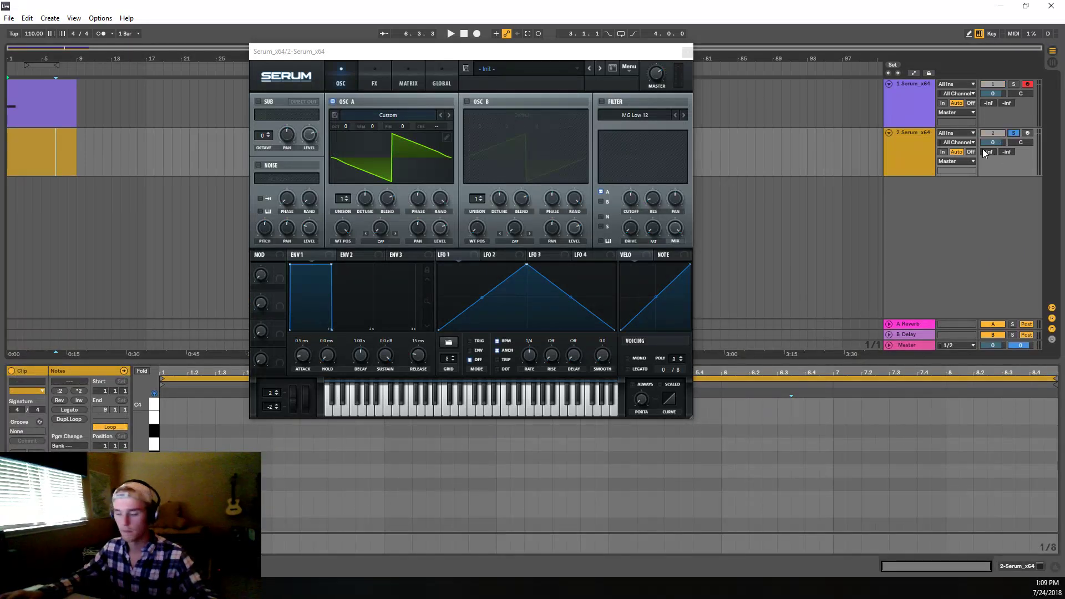
key(a)
mouse_move(539, 399)
mouse_down()
mouse_move(437, 410)
mouse_move(399, 395)
mouse_move(394, 379)
mouse_up()
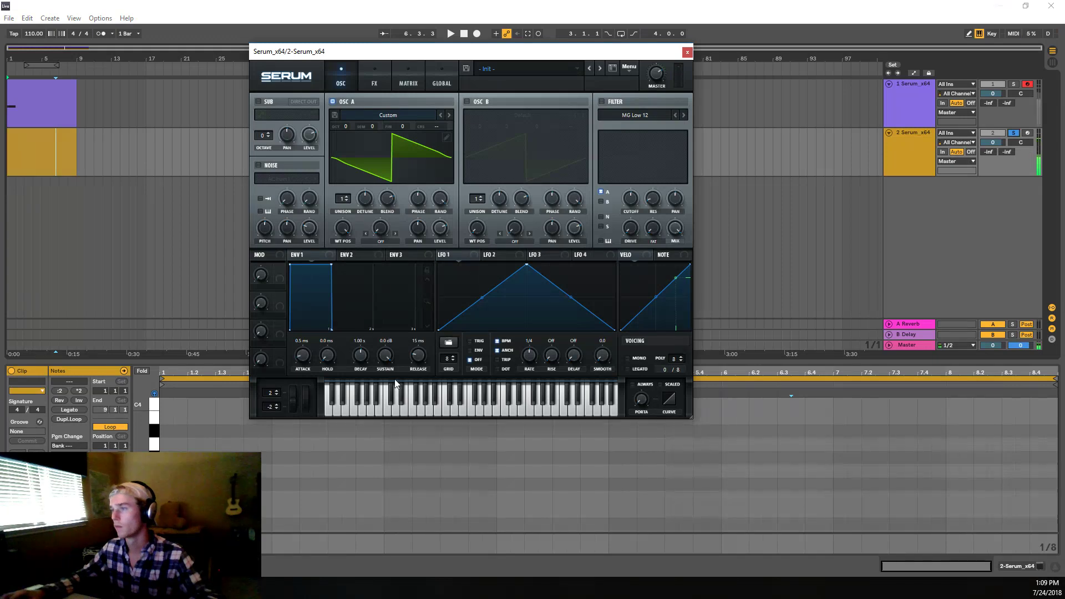
click(1027, 134)
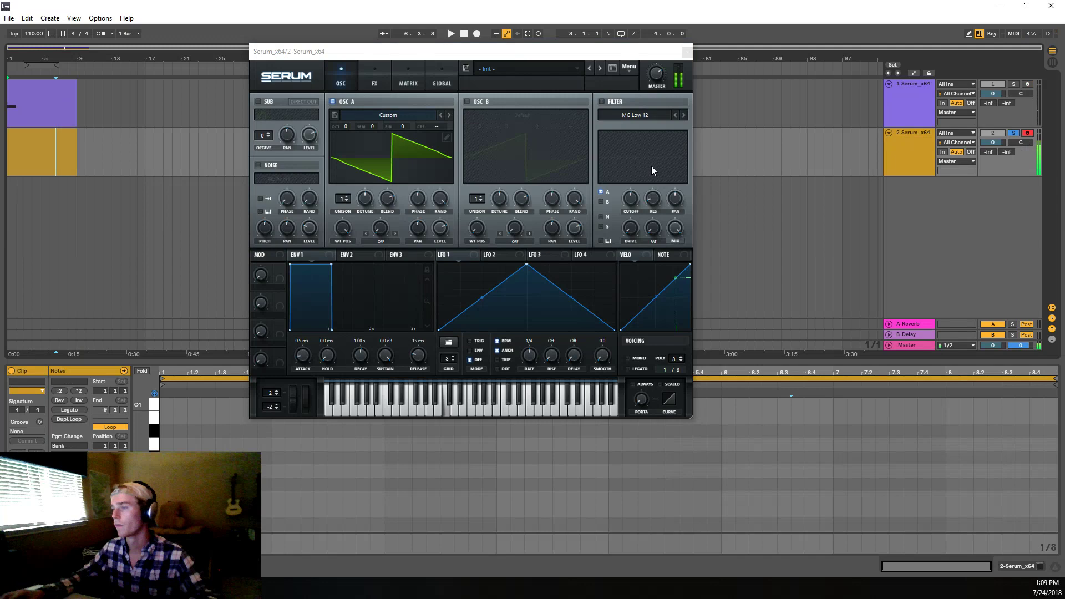
drag(343, 228, 341, 283)
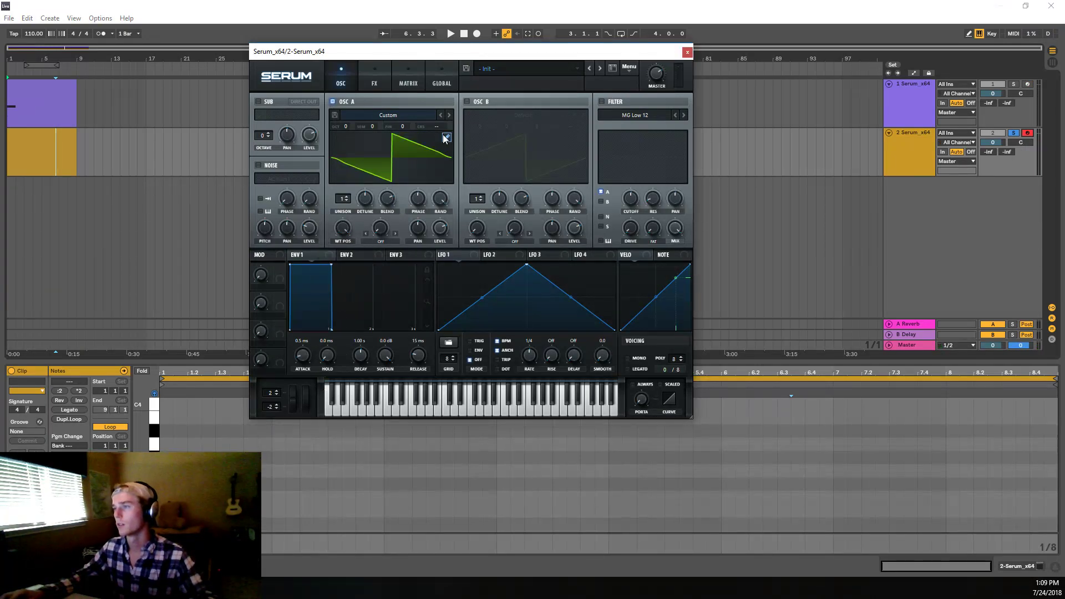
Step: Reset the second track's Serum to the Init preset and look through oscillator A's factory wavetable list
click(628, 66)
click(654, 124)
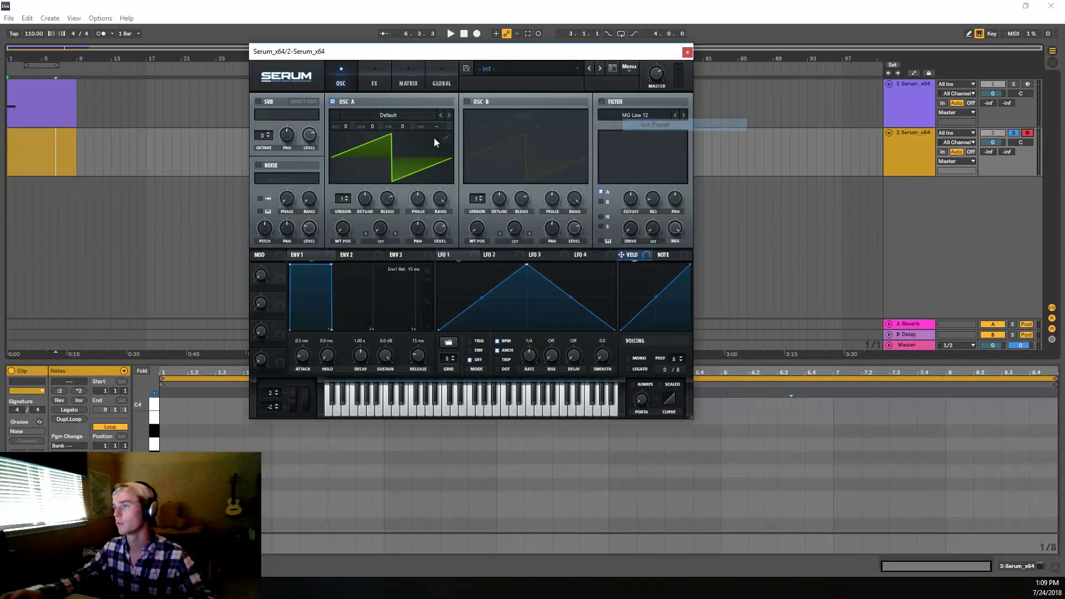
click(397, 116)
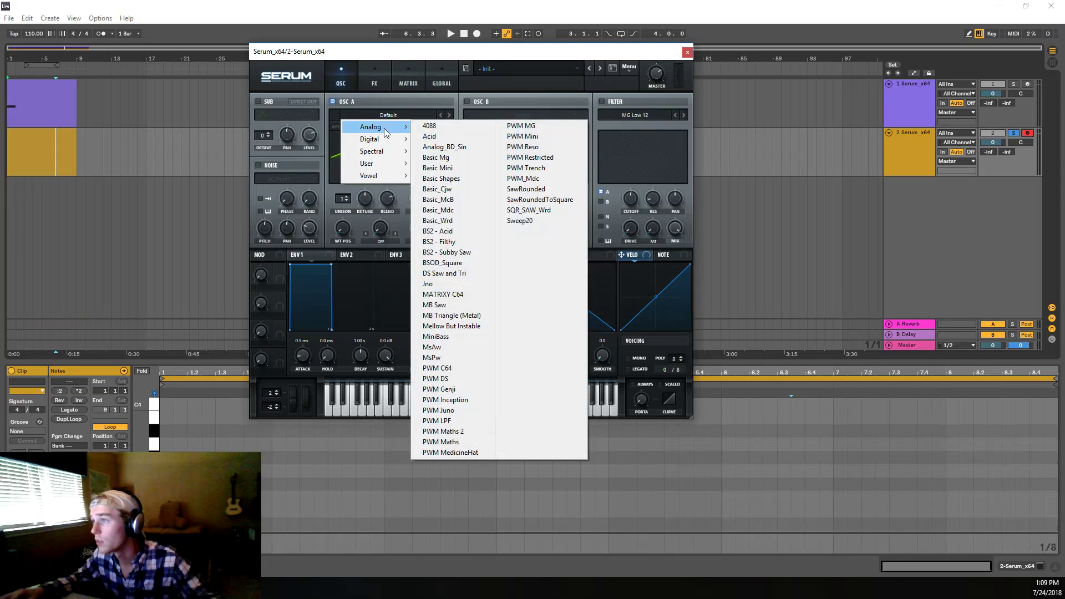
click(332, 201)
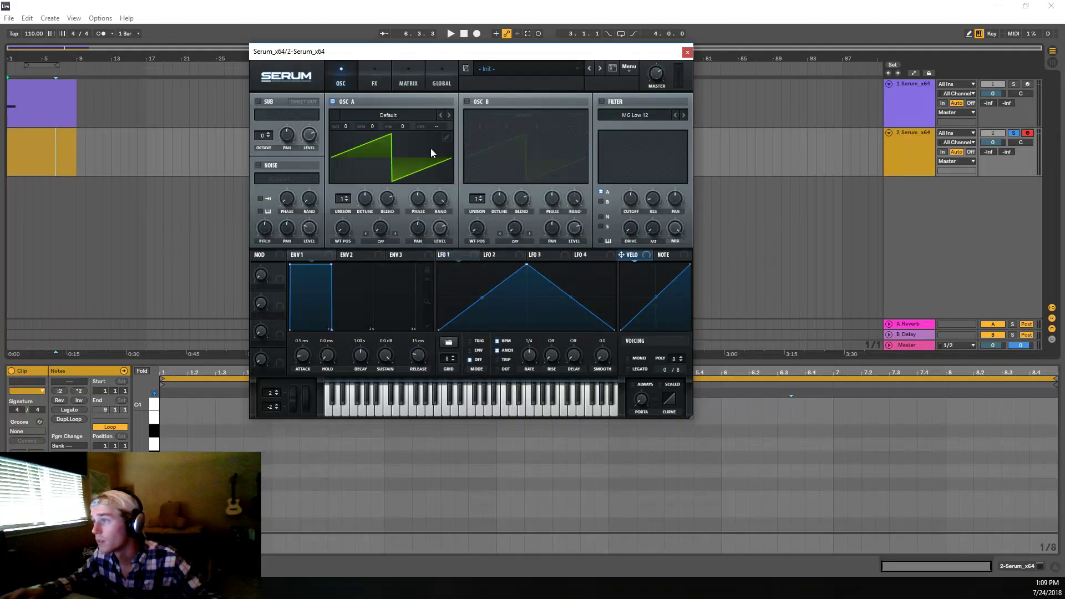
Step: Rebuild oscillator A's wavetable with a square in the first frame and saw (in phase) in the last, morphed with Crossfade
click(446, 137)
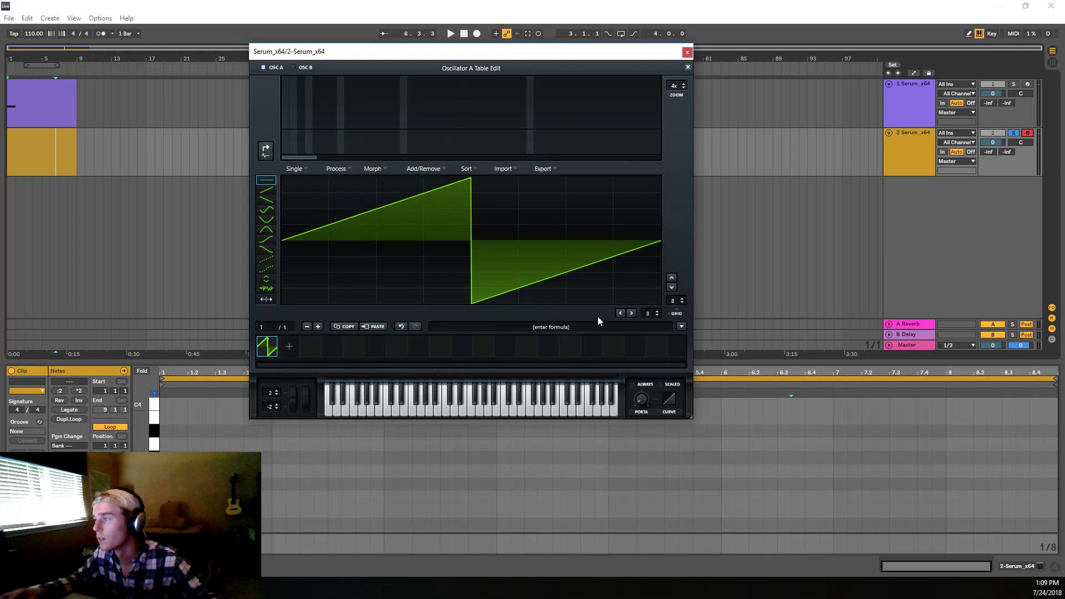
click(679, 327)
mouse_move(718, 337)
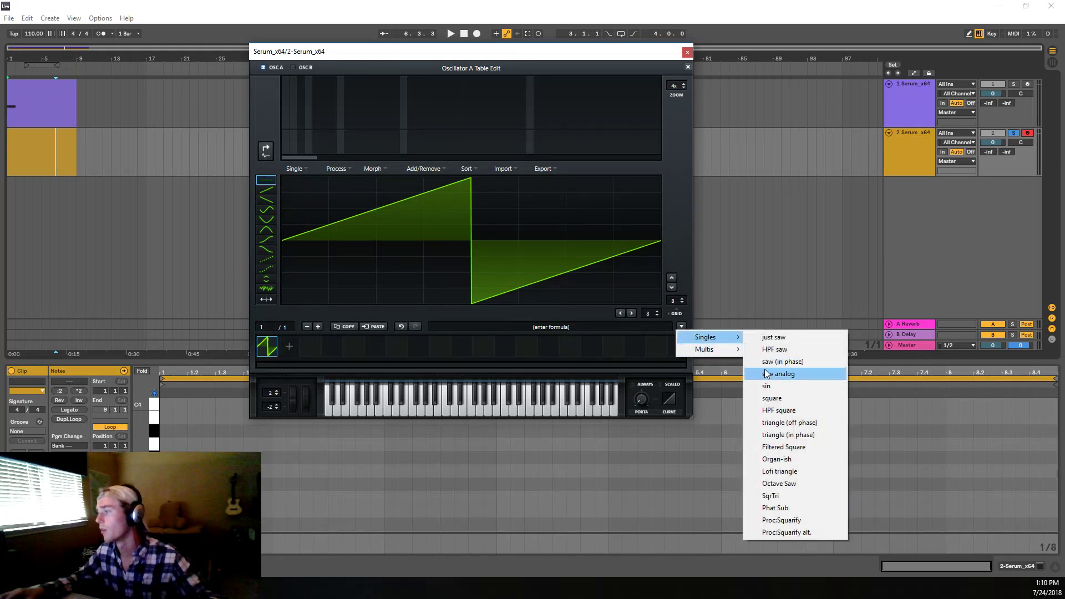
click(760, 397)
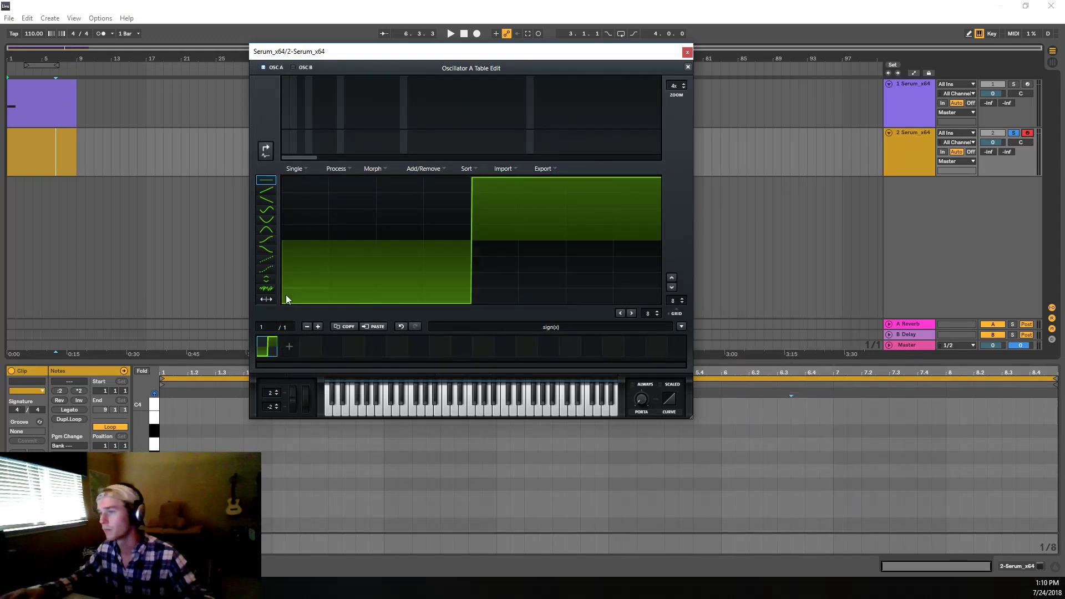
click(681, 327)
mouse_move(693, 336)
click(805, 363)
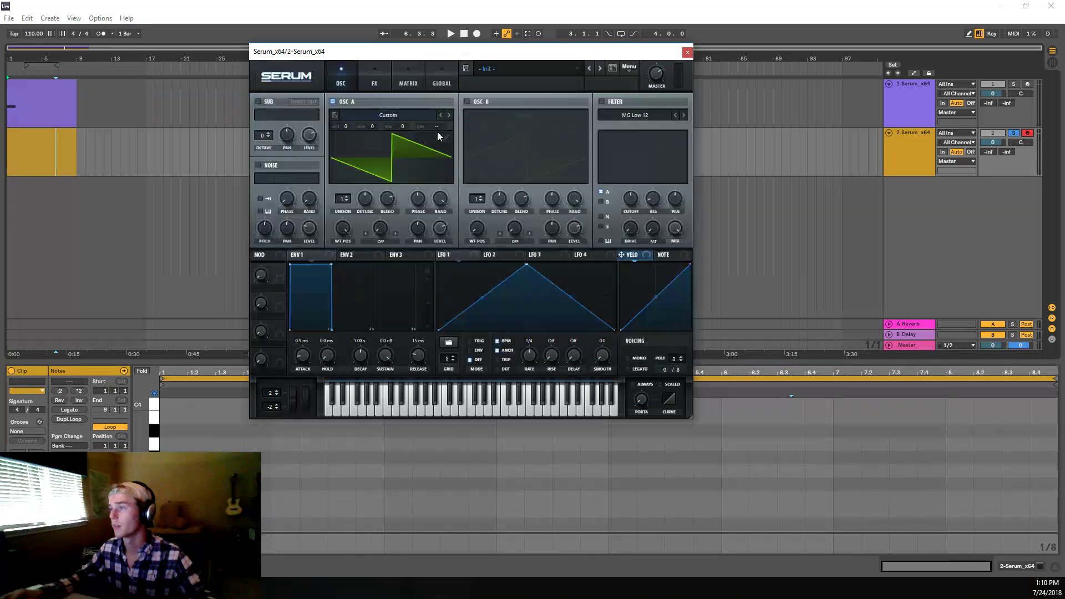
click(437, 131)
click(338, 168)
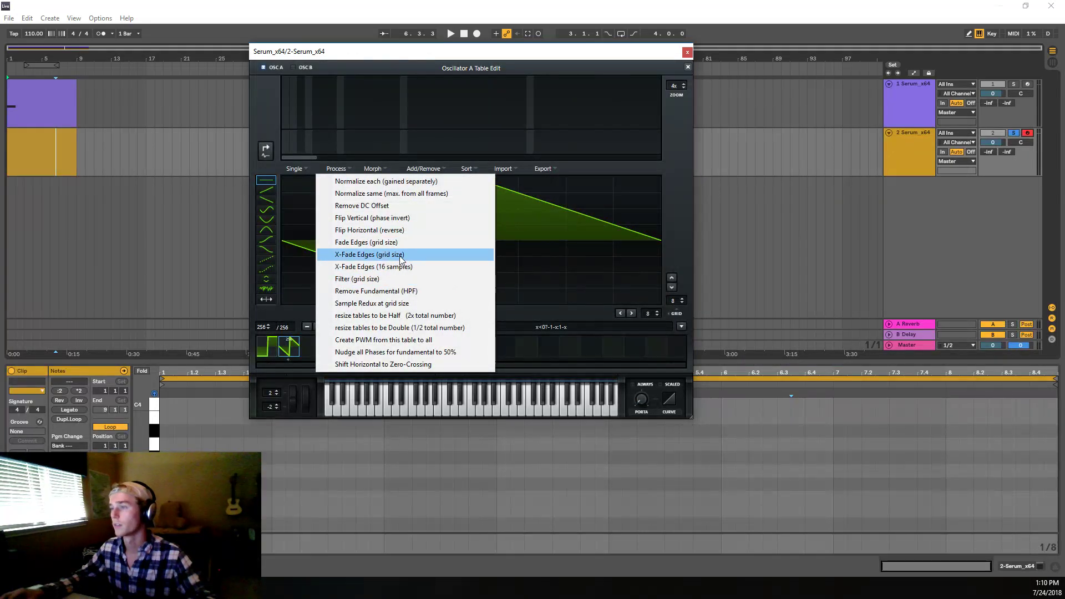
click(677, 111)
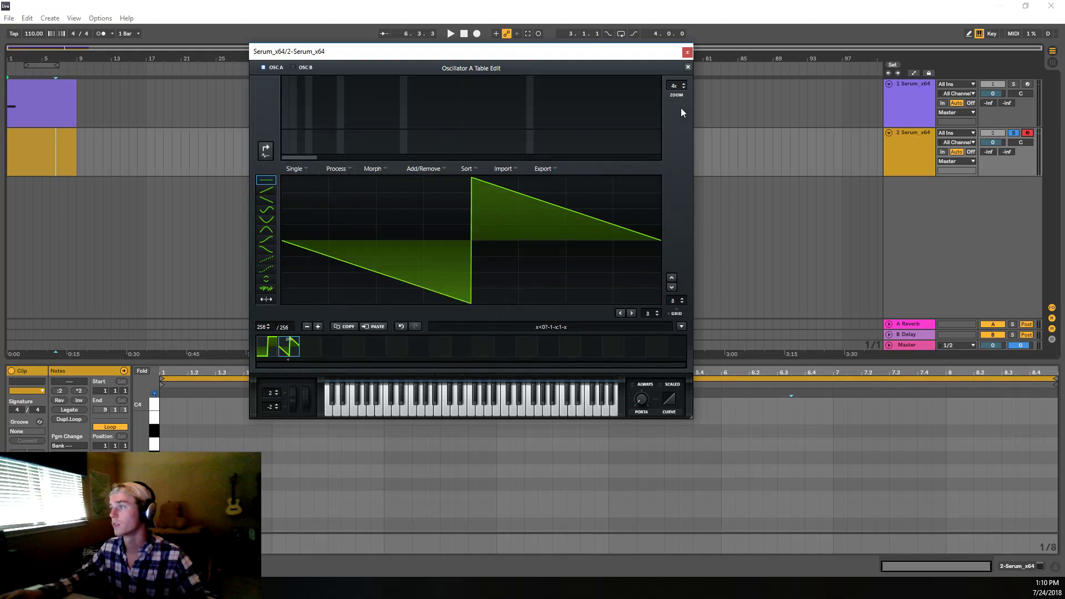
click(688, 67)
Step: Modulate oscillator A's wavetable position from its first frame with LFO 1 as a rising ramp in Env mode, and set 7 unison voices
drag(344, 228, 341, 331)
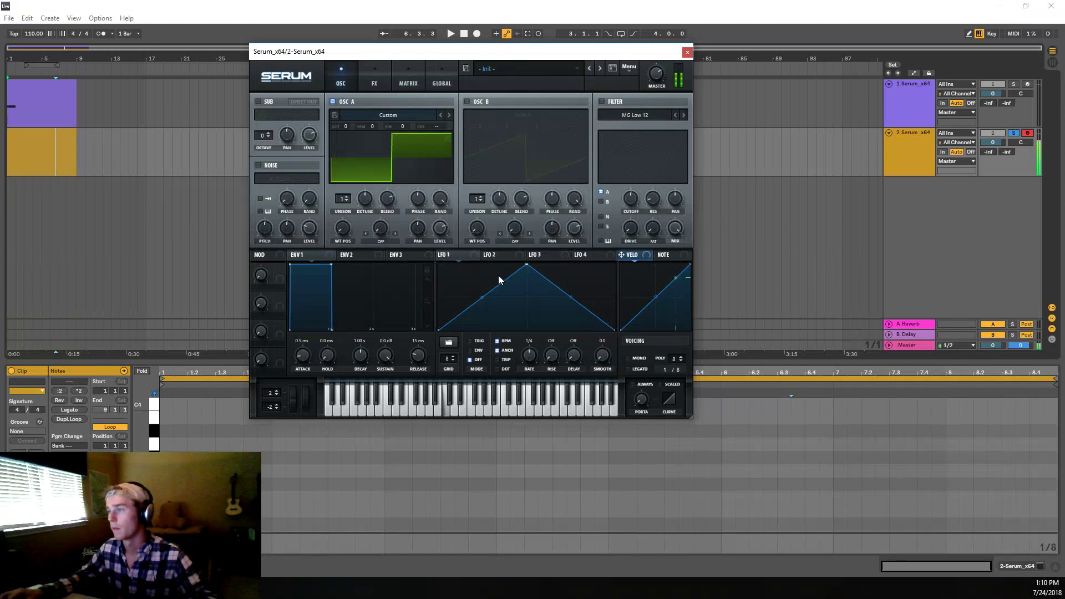
drag(443, 254, 343, 228)
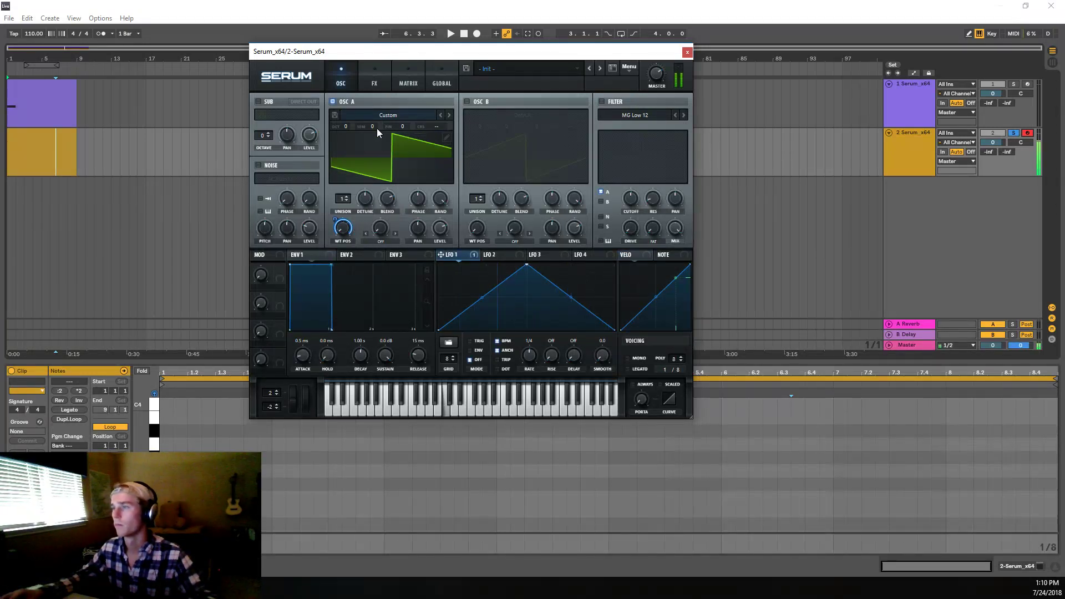
drag(527, 265, 614, 264)
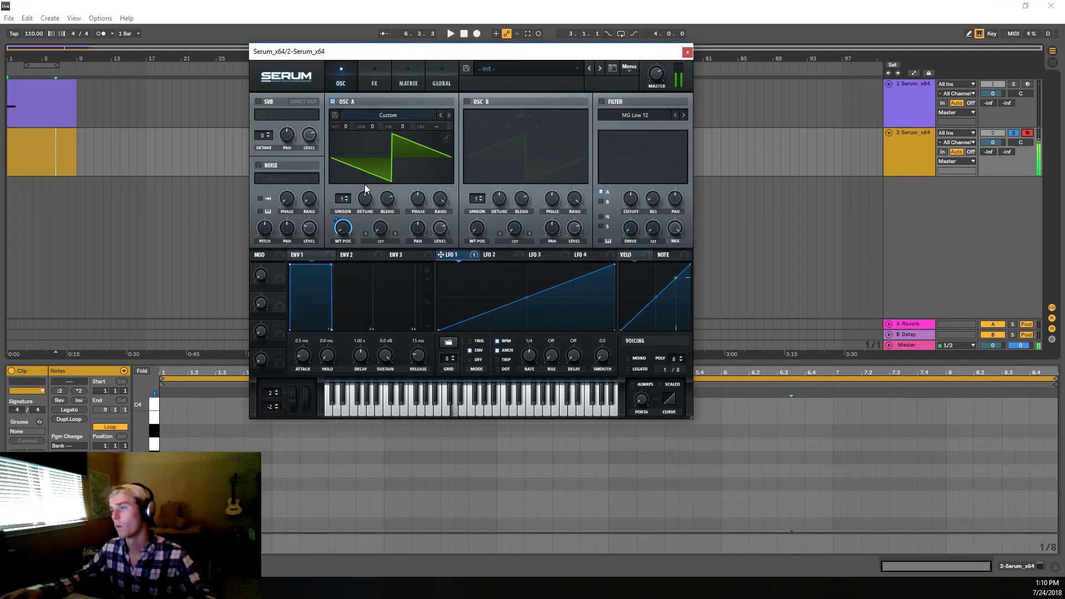
drag(347, 199, 357, 163)
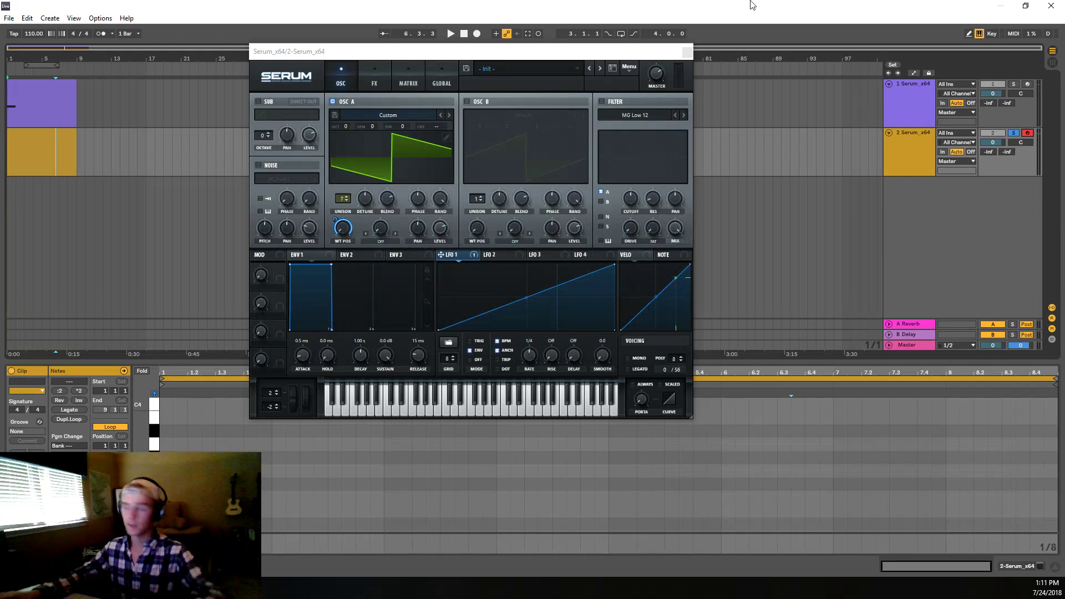
Step: Enable oscillator B and build a two-frame wavetable with a square in frame 1 and the default saw in frame 2
click(580, 137)
click(288, 347)
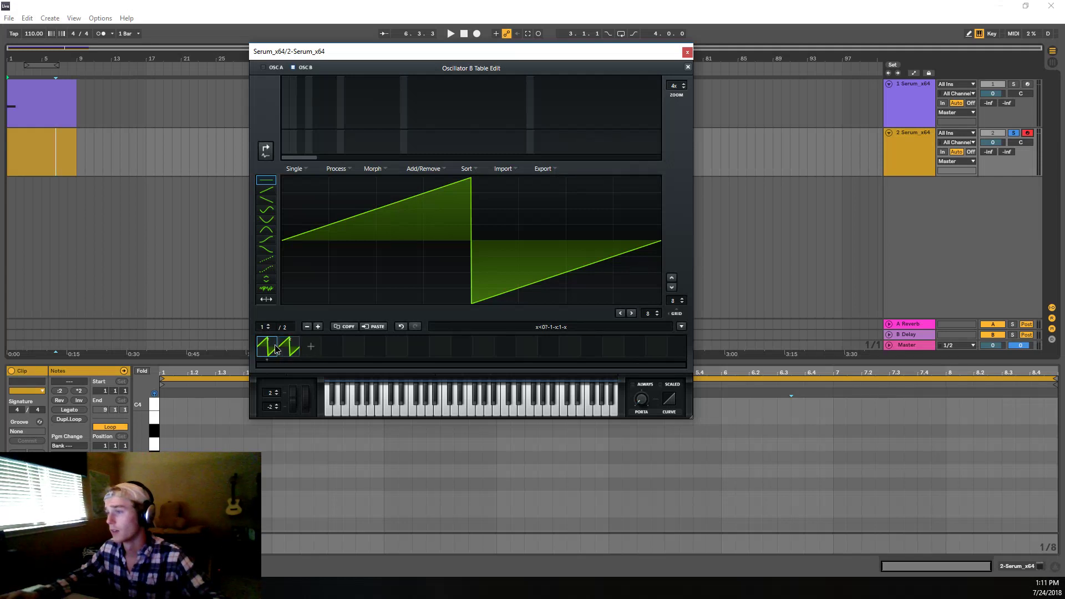
click(681, 327)
mouse_move(694, 336)
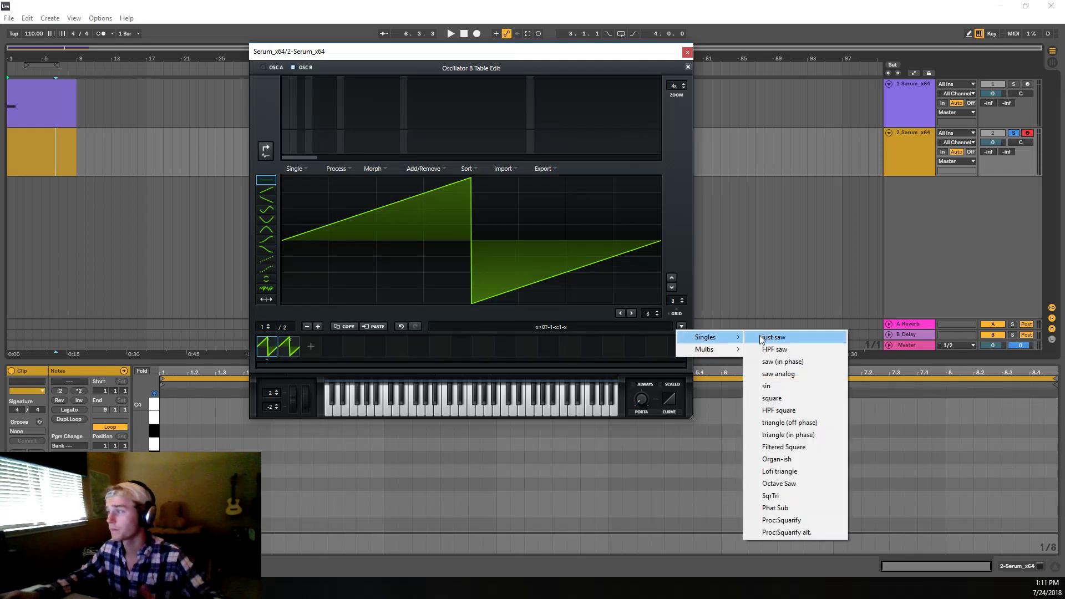
click(782, 397)
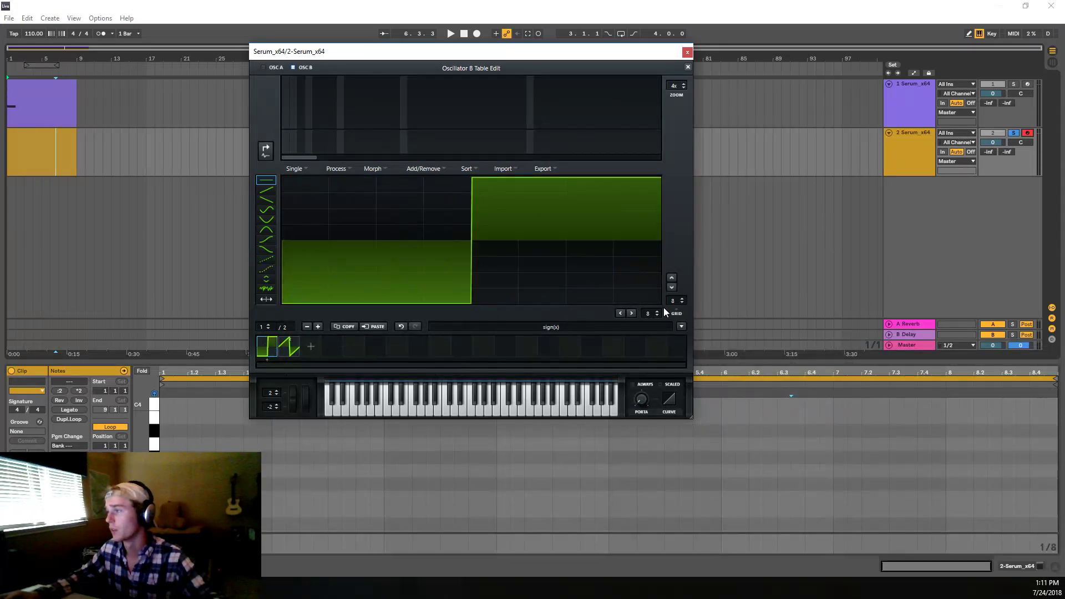
click(288, 348)
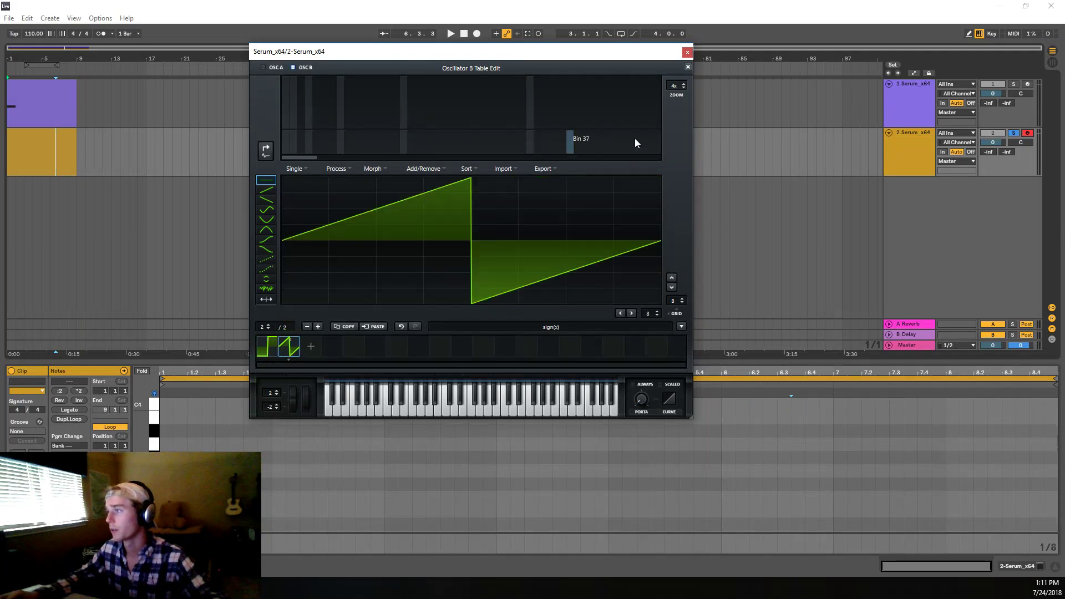
click(688, 67)
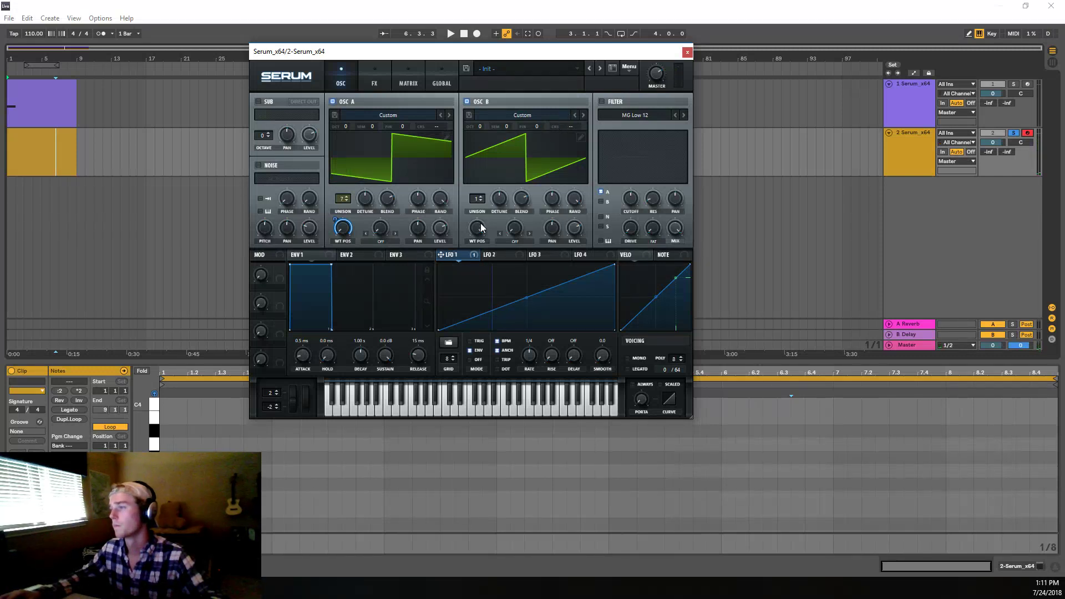
Step: Assign LFO 1 to oscillator B's wavetable position and morph oscillator B's two frames with Crossfade
click(562, 153)
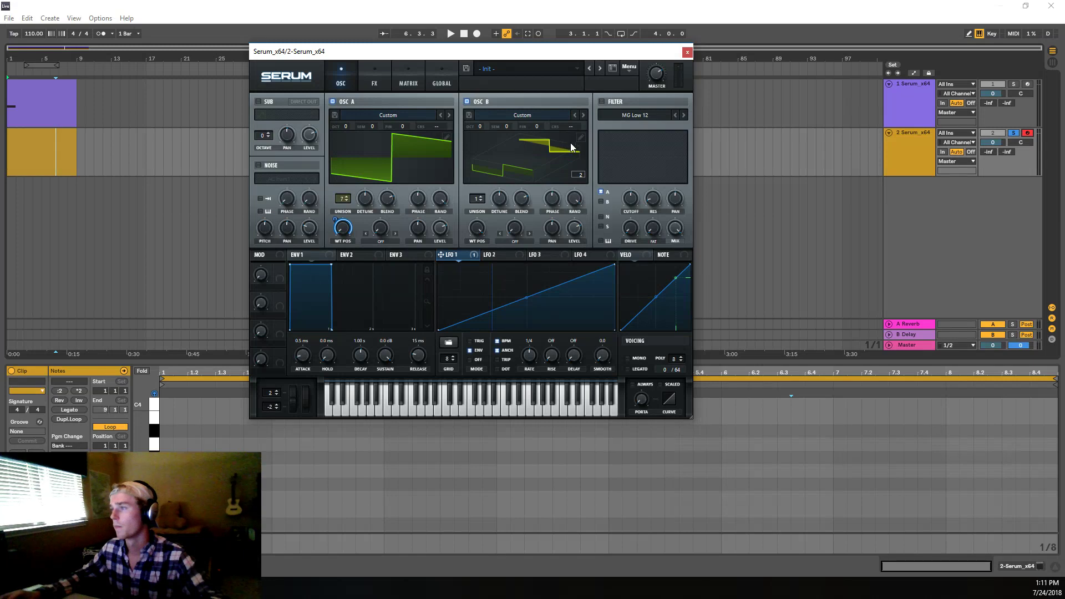
click(570, 144)
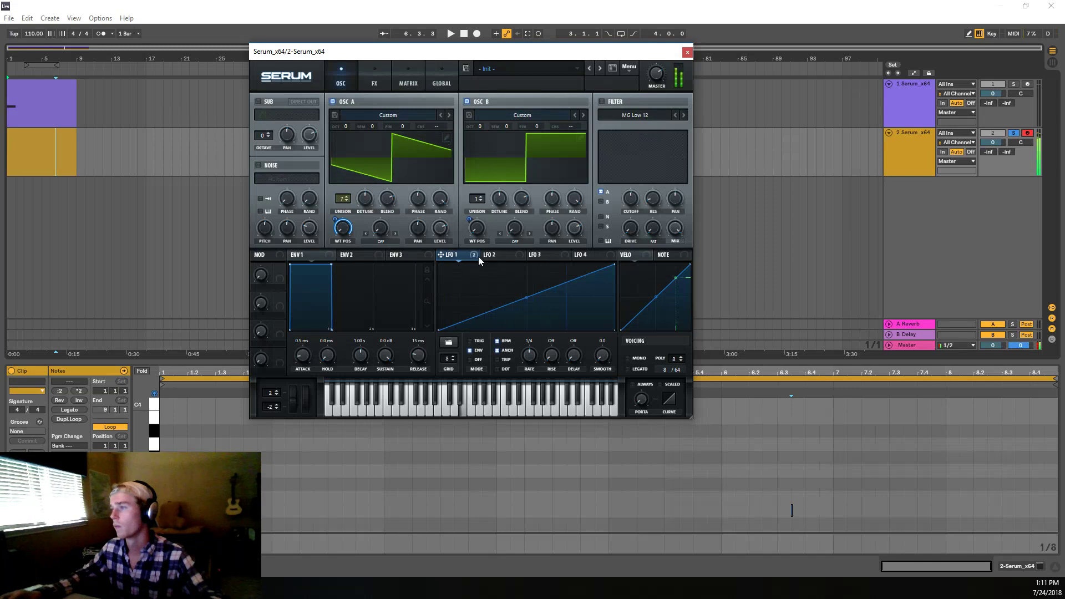
drag(478, 256, 478, 227)
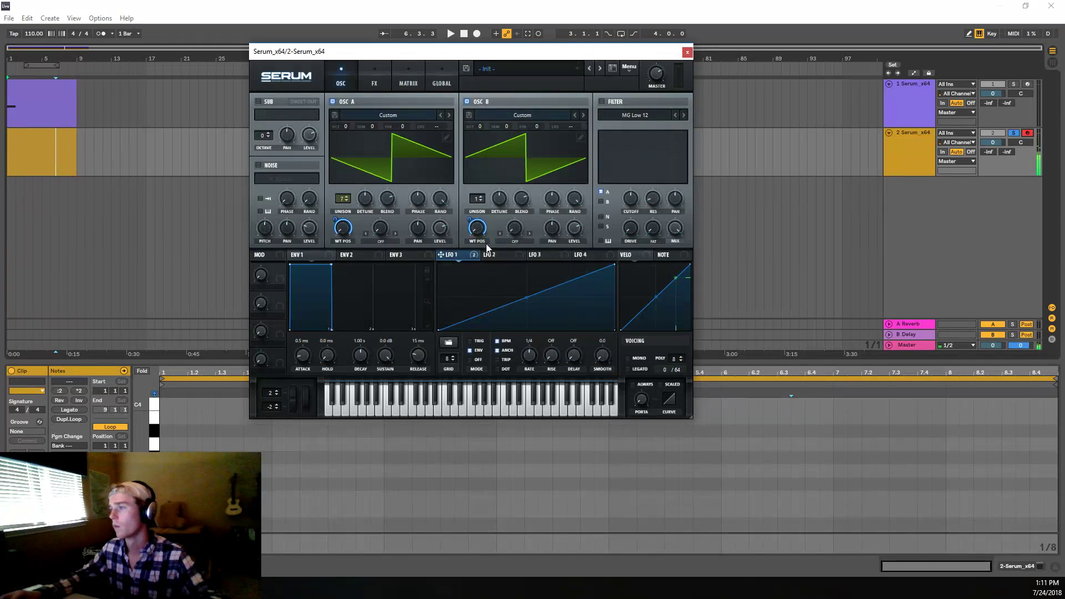
click(581, 138)
click(373, 169)
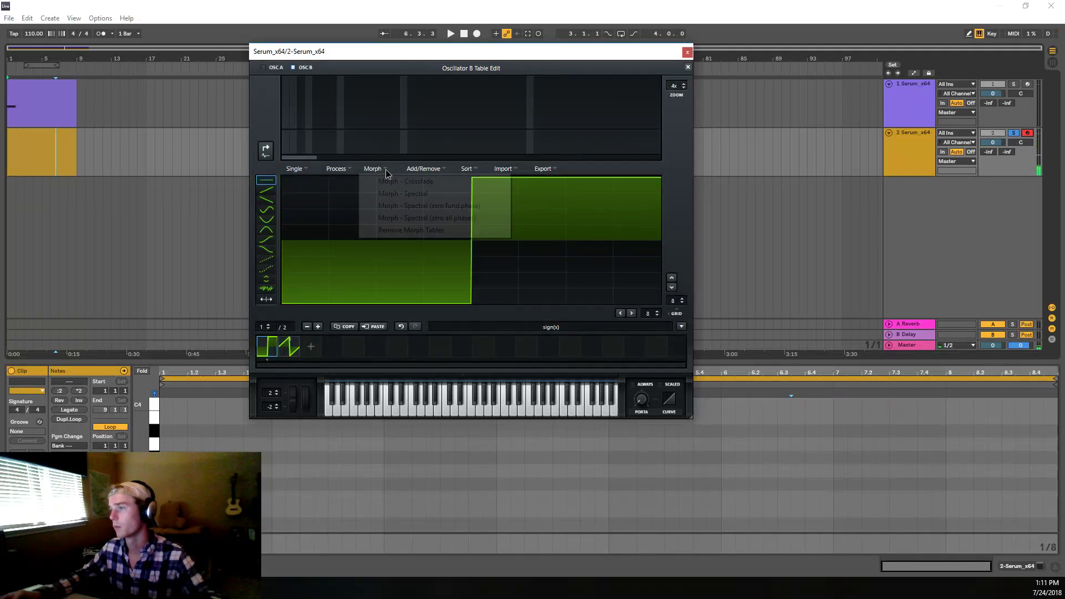
click(396, 181)
click(687, 67)
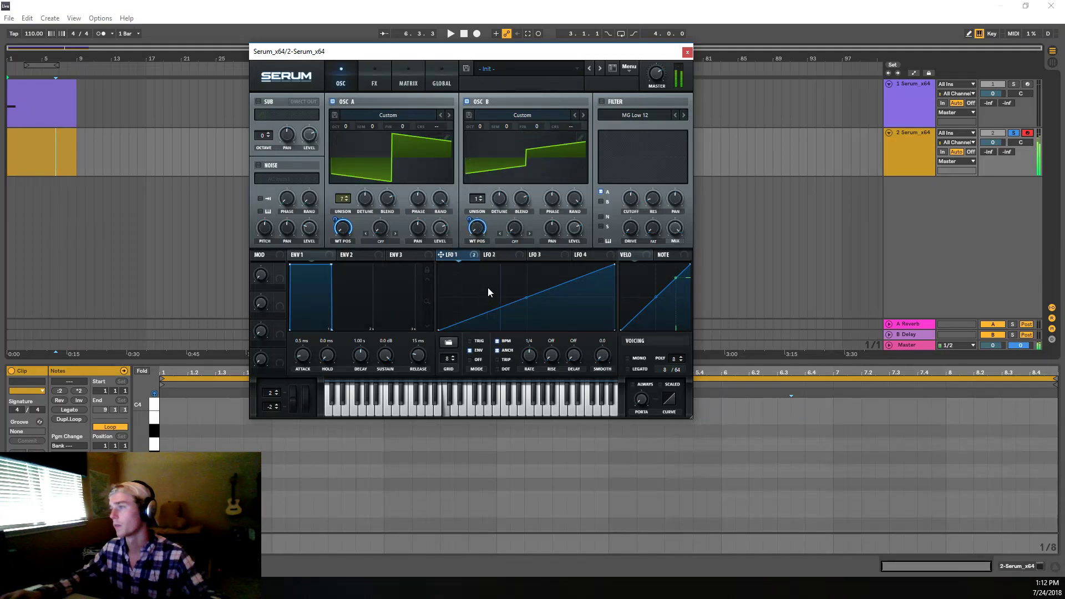
Step: Replace the saw in oscillator B's last wavetable frame with saw (in phase) and leave the table editor
mouse_move(452, 245)
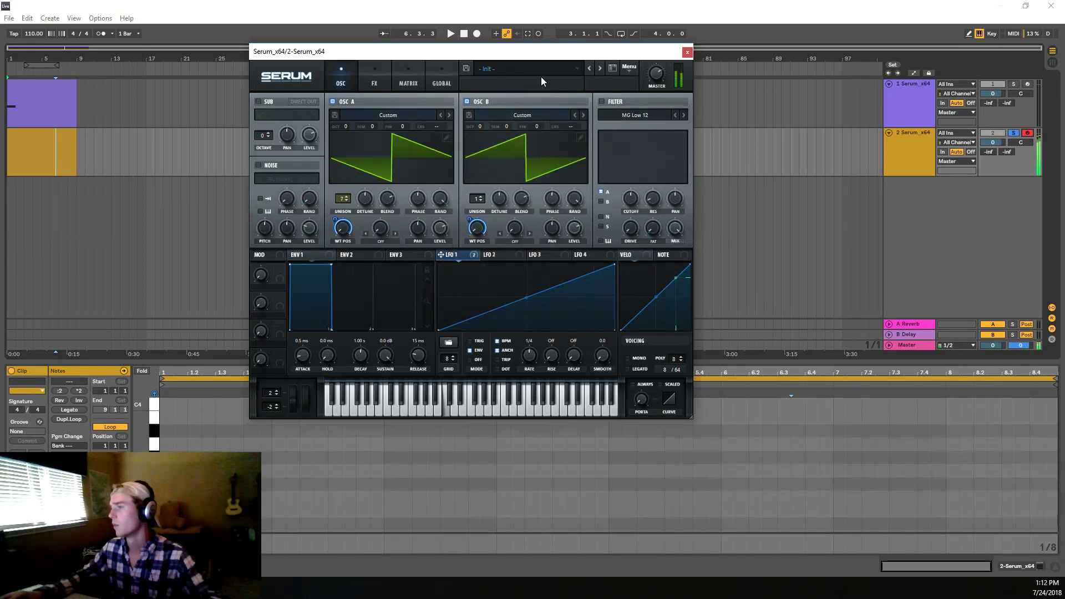
click(581, 134)
click(681, 327)
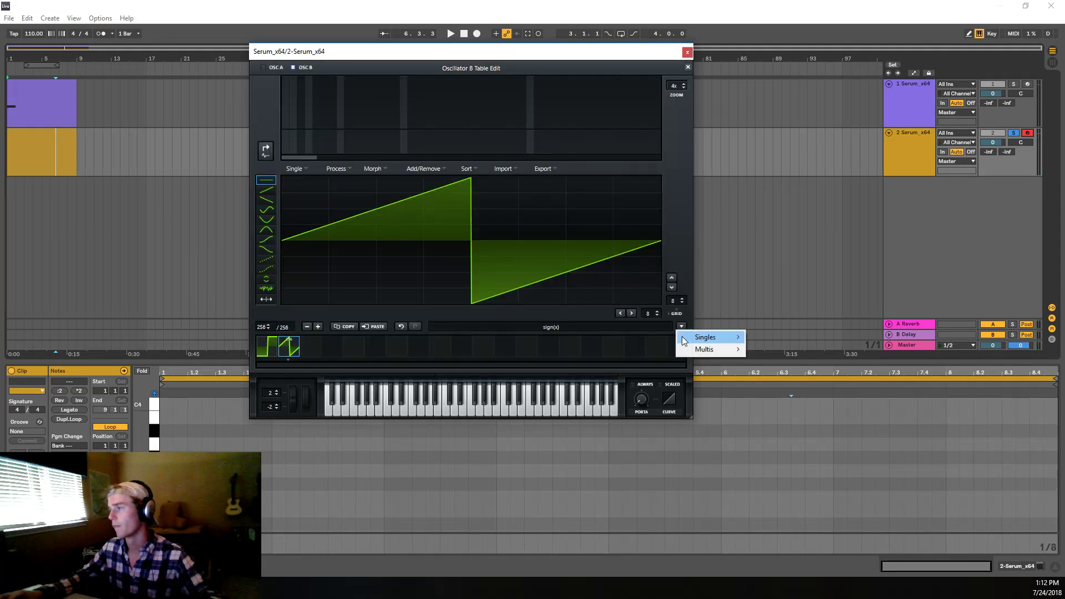
mouse_move(709, 336)
click(782, 361)
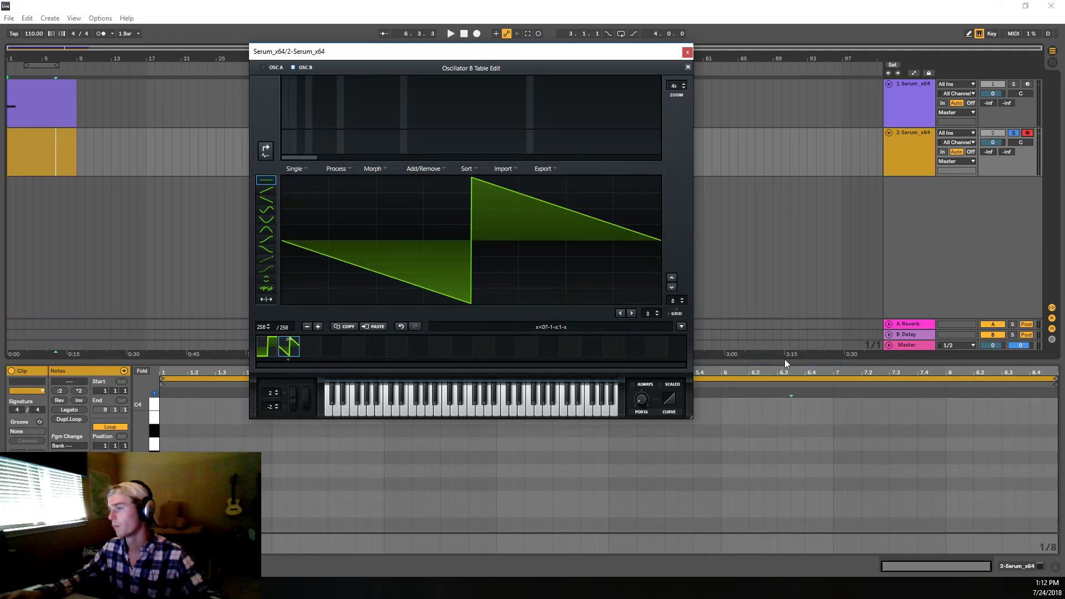
click(687, 67)
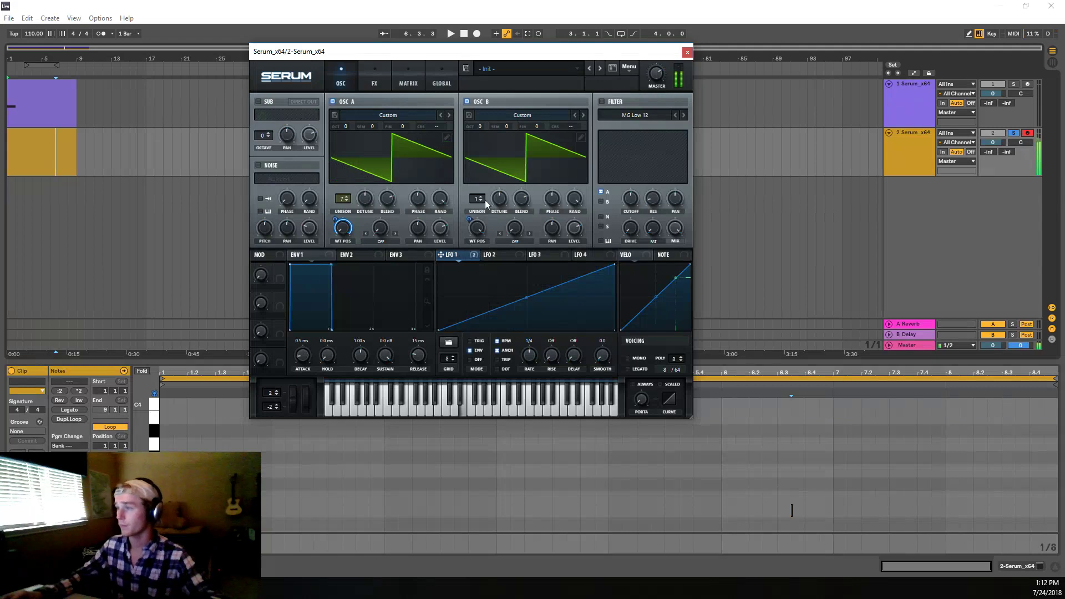
Step: Set oscillator B's unison to 7 voices and return its wavetable position to the first frame
drag(477, 199, 480, 176)
drag(478, 228, 497, 252)
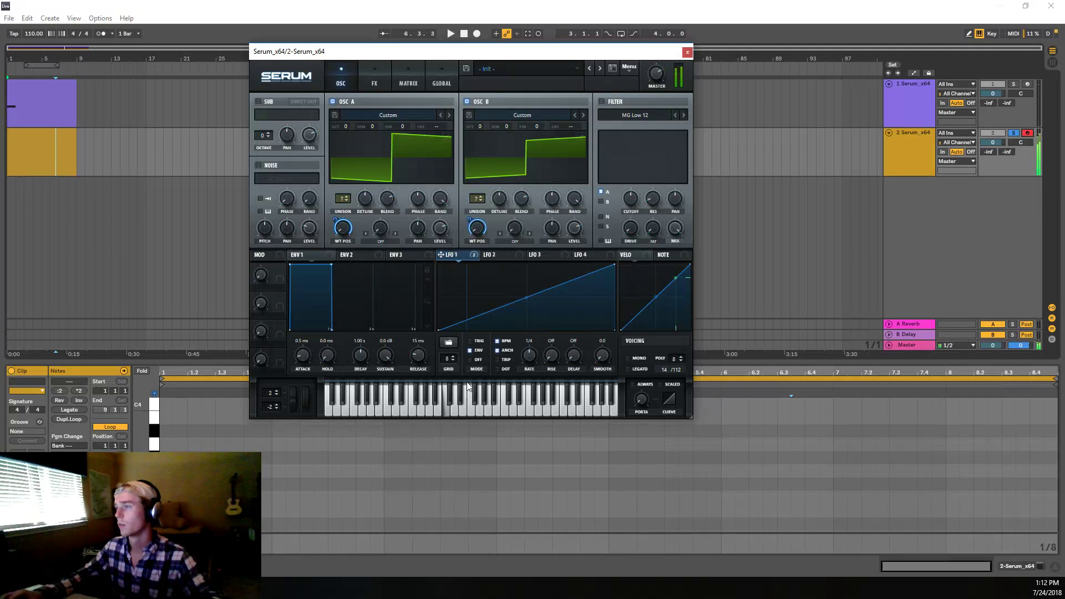
Step: Try drawing stepped grid segments into oscillator B's last frame and restore it to saw (in phase)
click(580, 138)
click(285, 349)
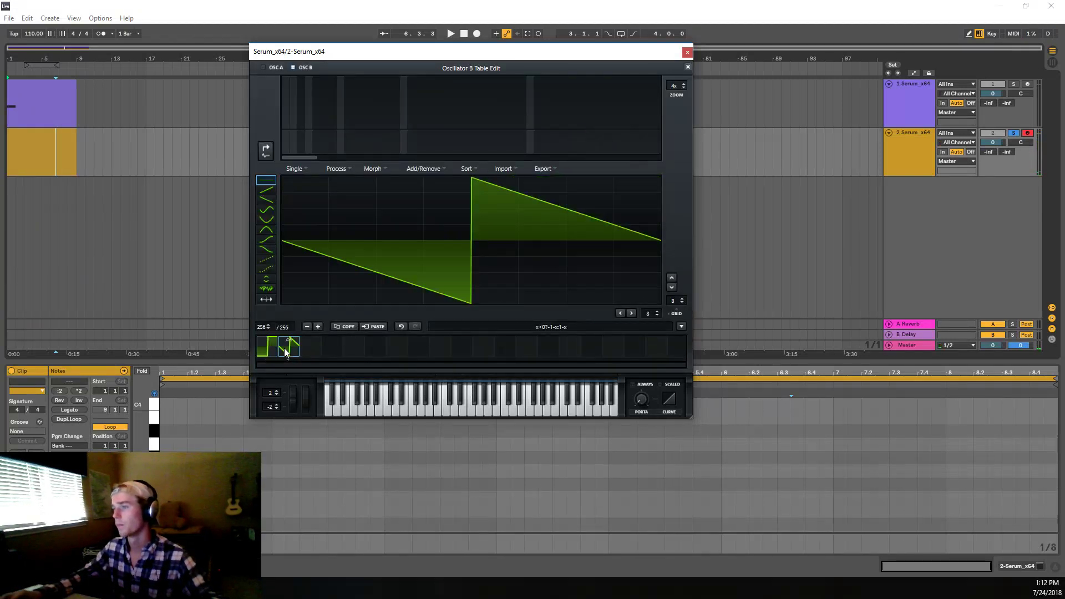
click(374, 187)
click(381, 170)
click(548, 286)
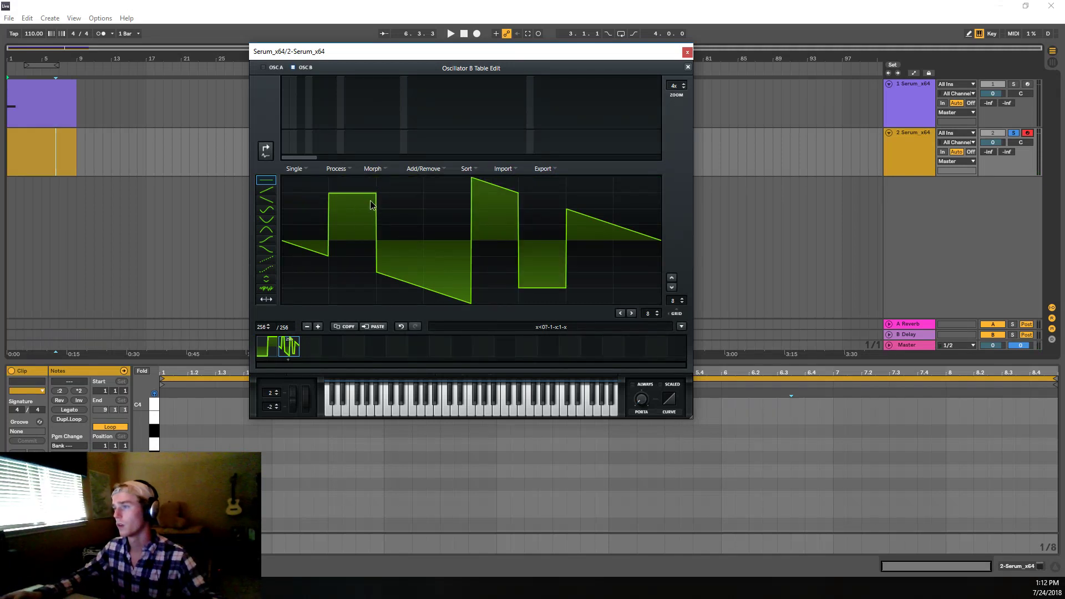
click(371, 300)
click(686, 323)
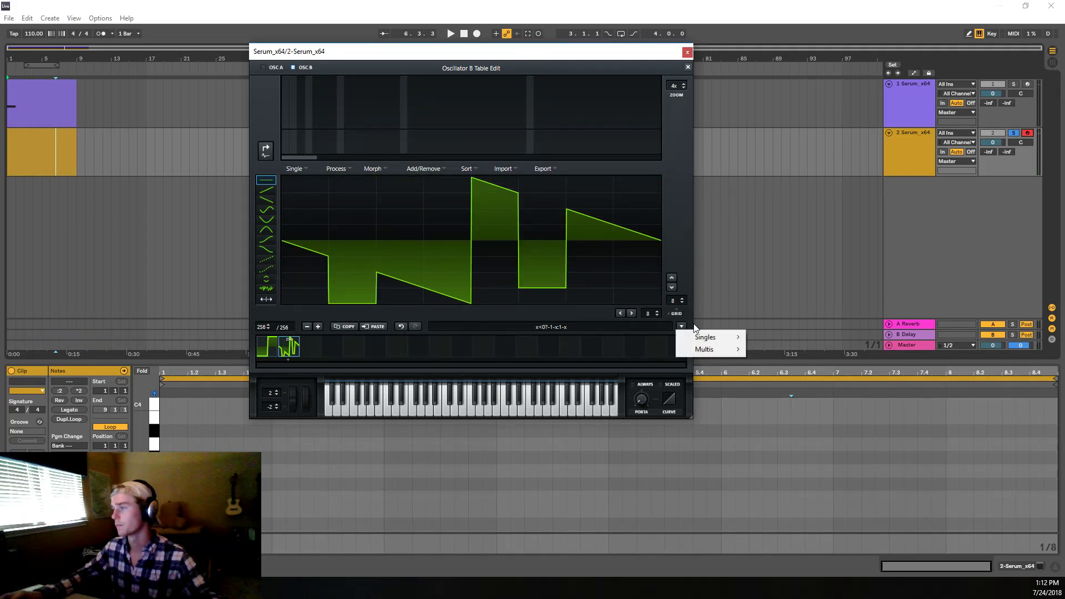
mouse_move(713, 337)
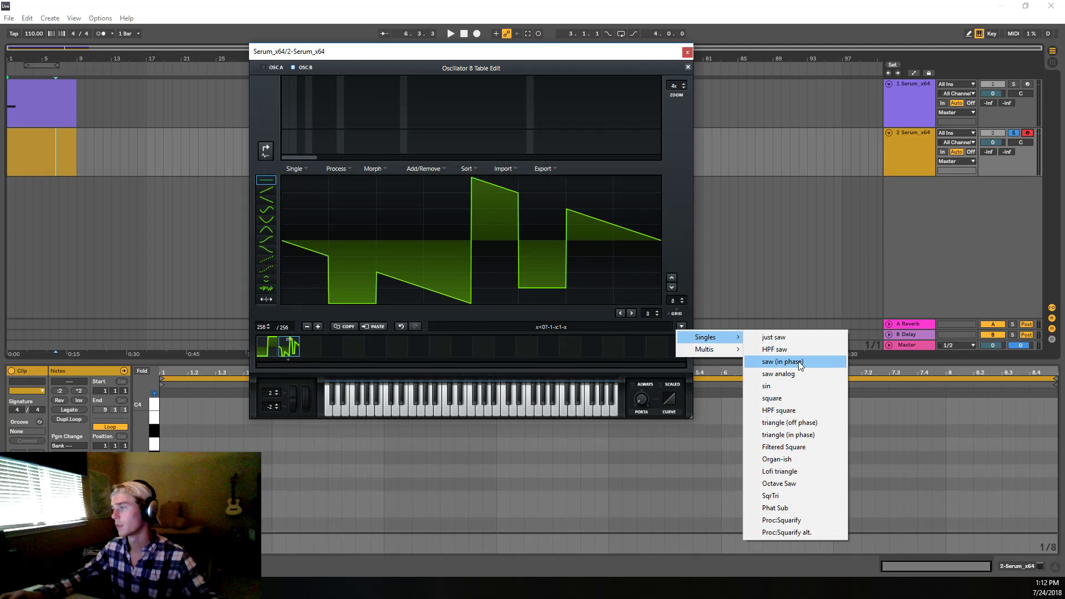
click(798, 361)
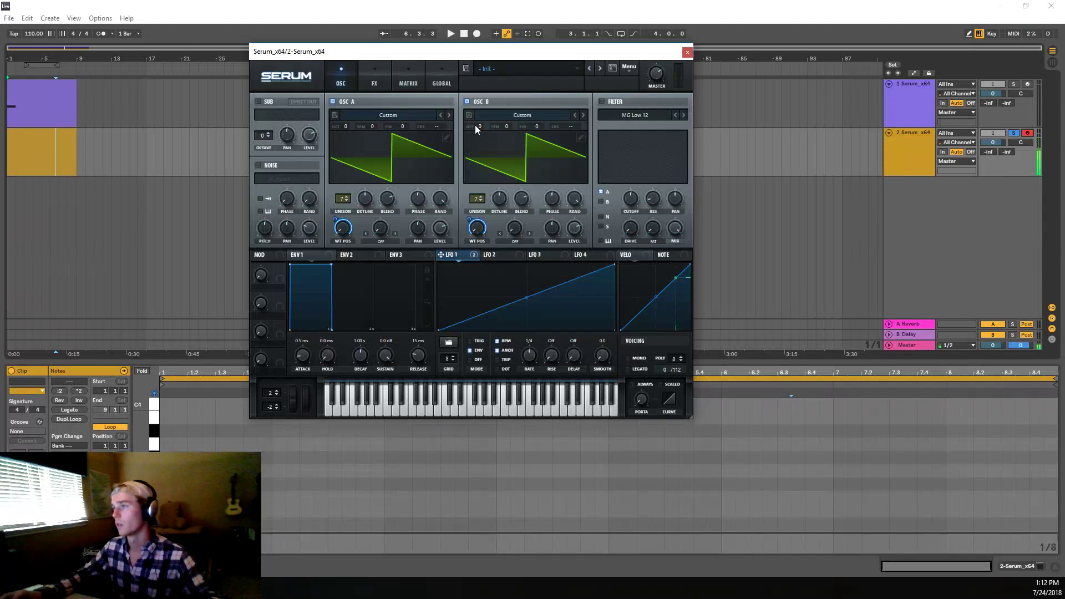
Step: Try oscillator B at octave +1, settle on octave -1, and enable the sub oscillator
drag(475, 125, 478, 107)
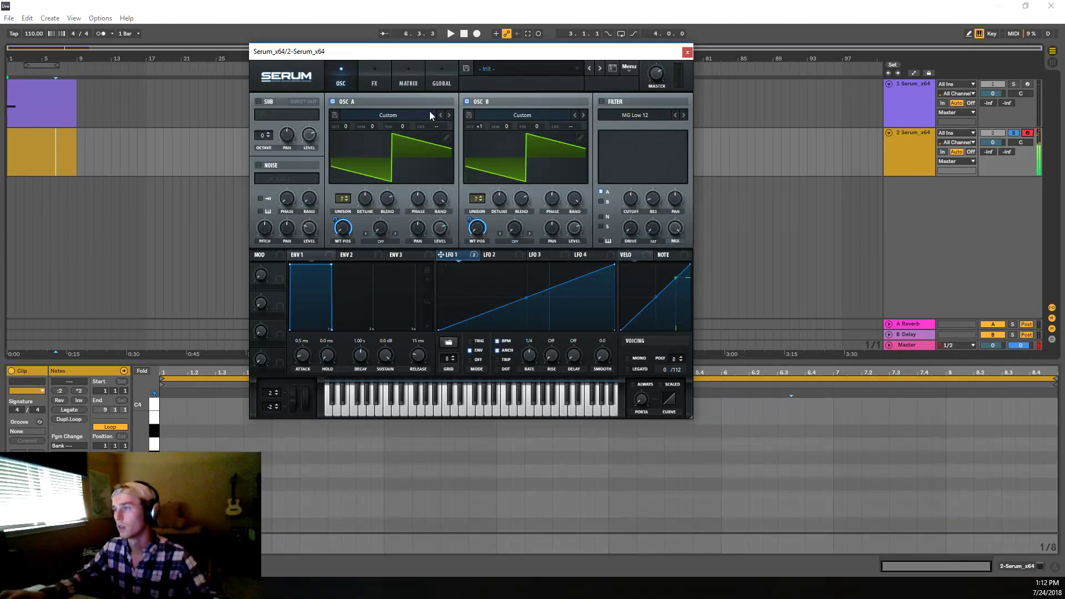
mouse_move(477, 127)
mouse_down()
mouse_move(469, 151)
mouse_move(485, 120)
mouse_up()
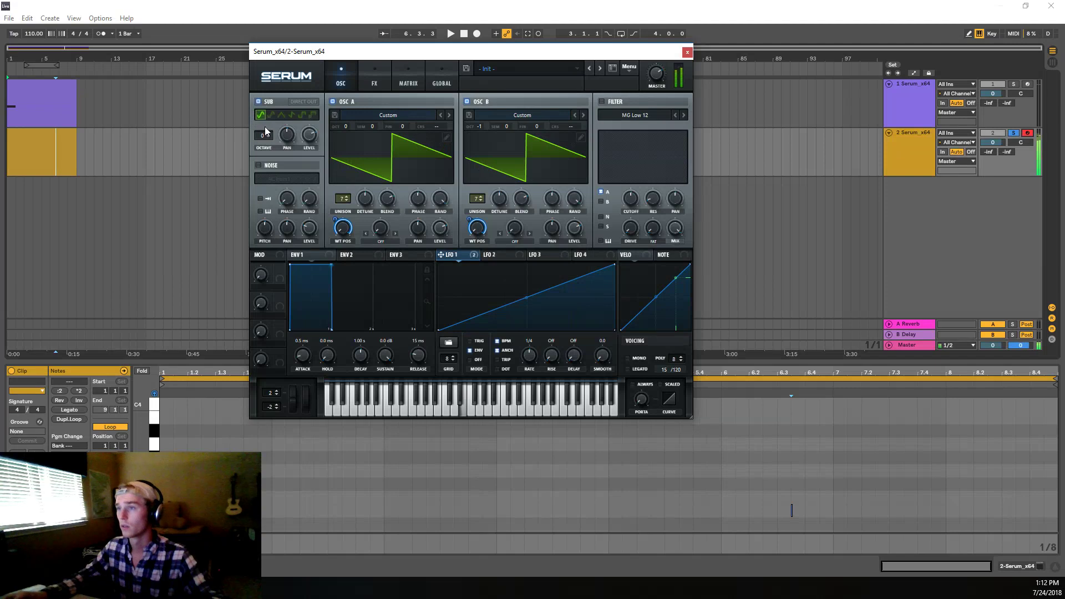
Step: Open the first track's Serum patch, solo that track and start playback
click(43, 90)
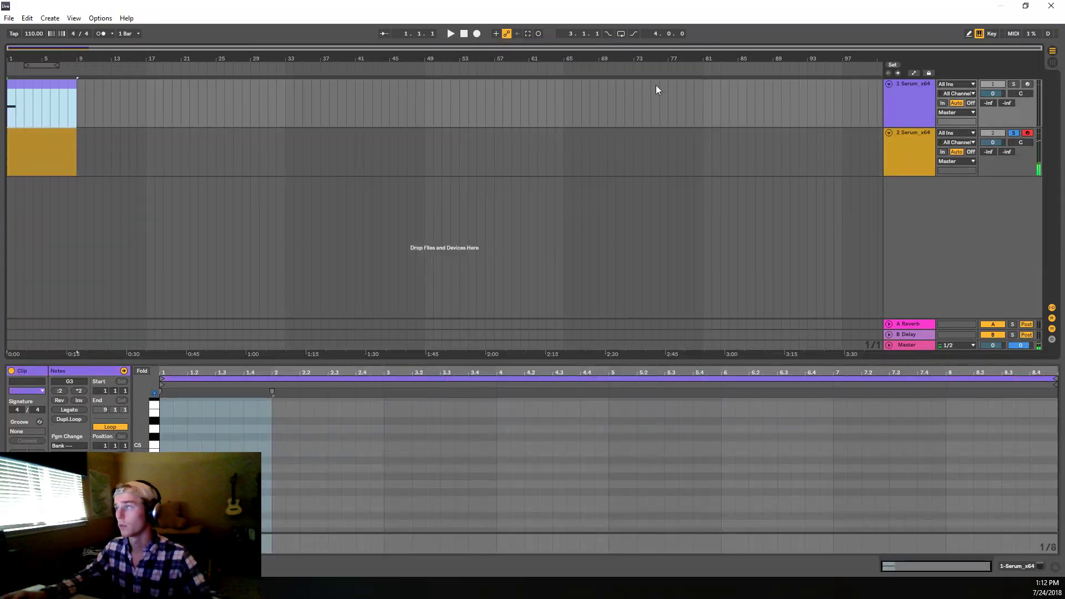
click(911, 95)
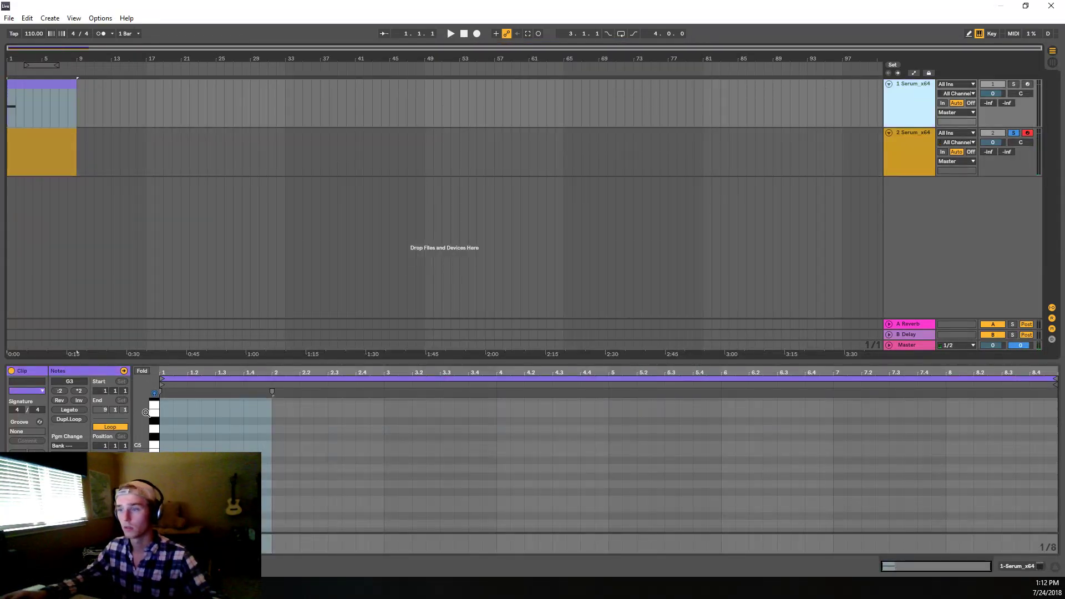
click(1022, 566)
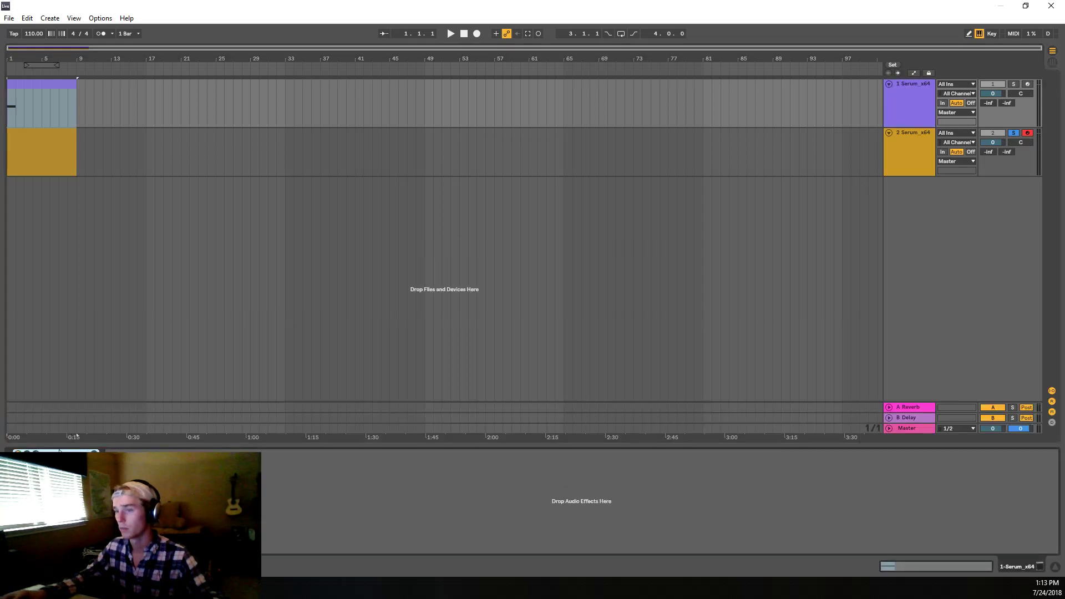
click(36, 453)
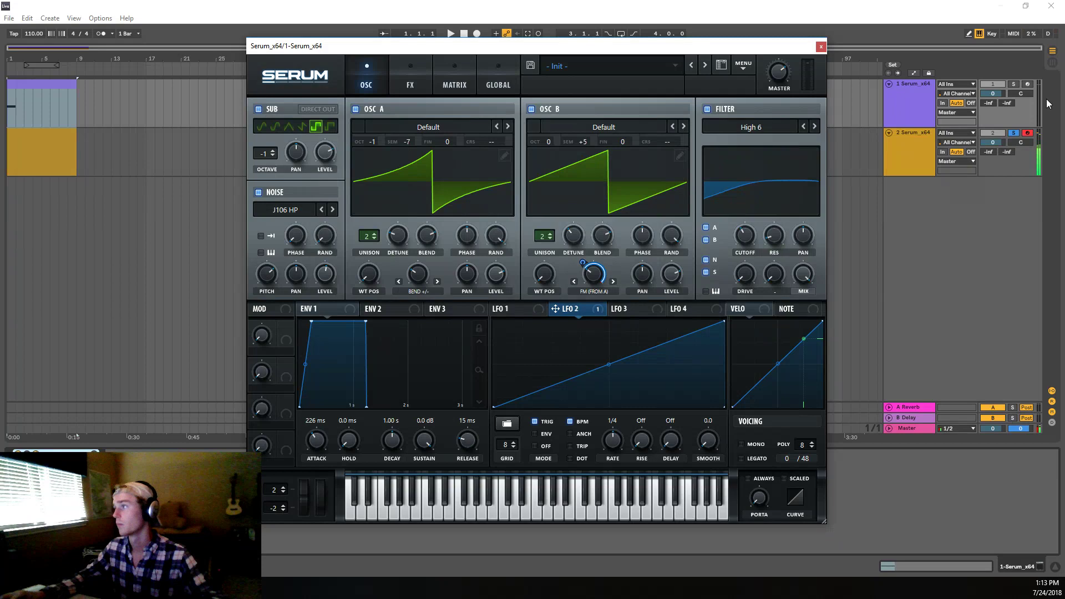
click(1013, 84)
key(space)
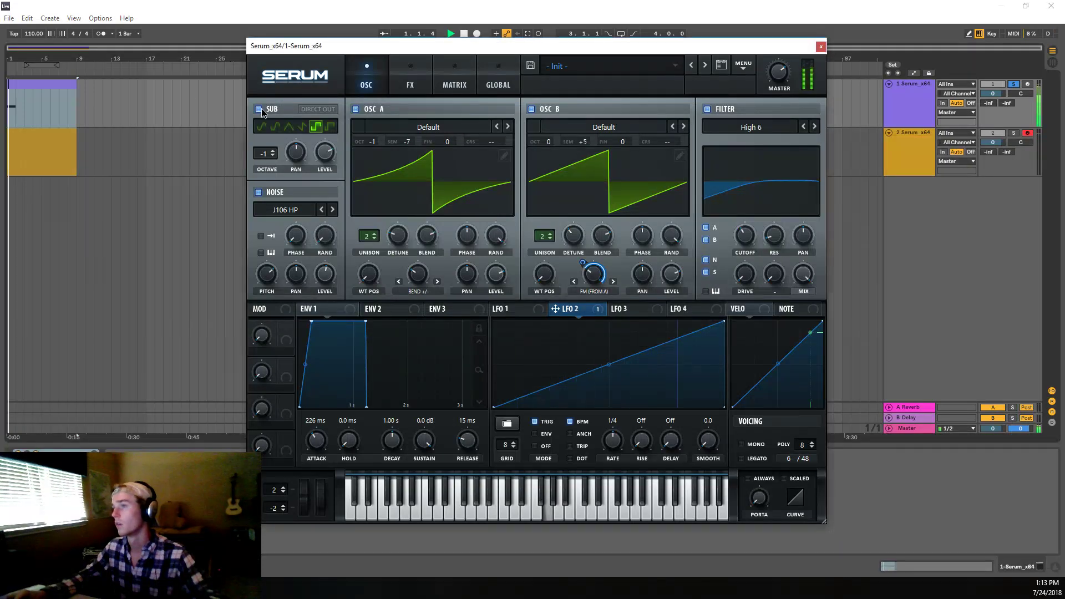
Step: Compare the first patch with its sub oscillator off and on, and set the filter cutoff to about 322 Hz
click(258, 109)
click(262, 109)
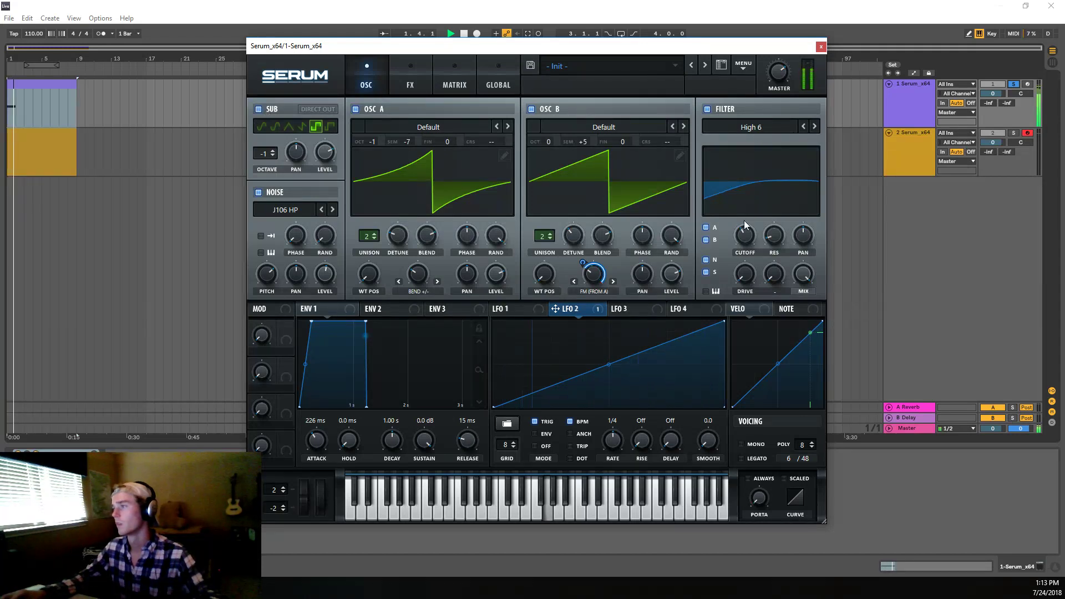
mouse_move(746, 236)
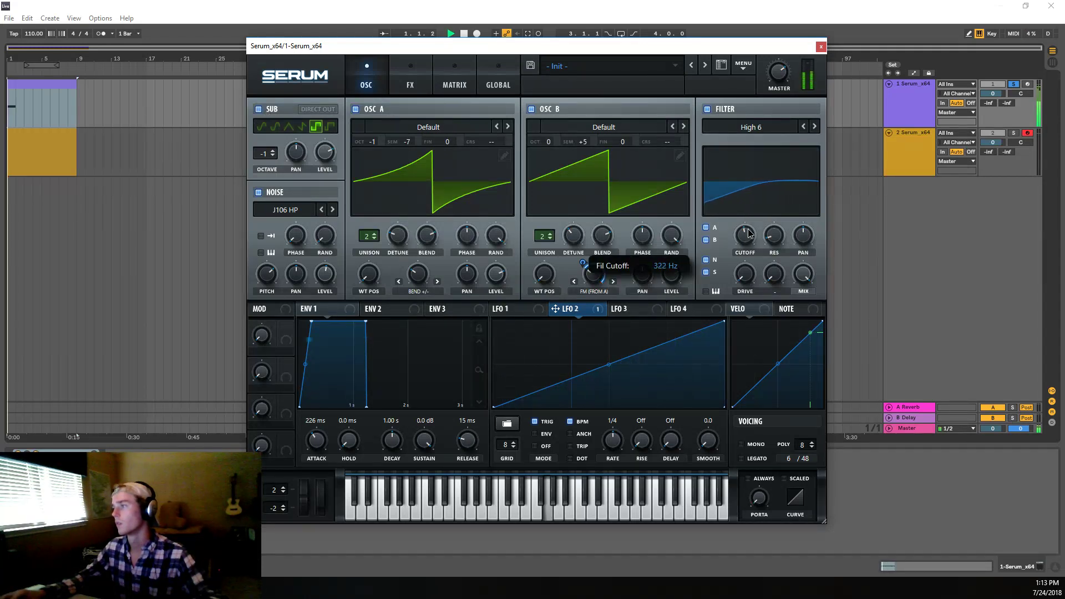
scroll(746, 233, down, 2)
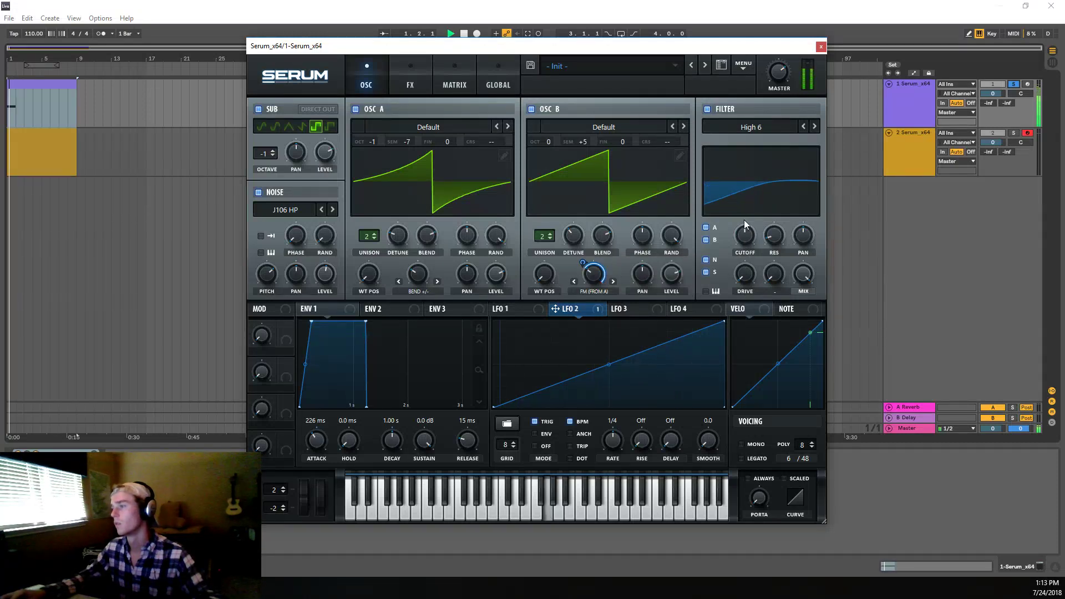
key(space)
Step: Reduce LFO 2's modulation of oscillator B's warp to 52 and play the clip
mouse_move(585, 284)
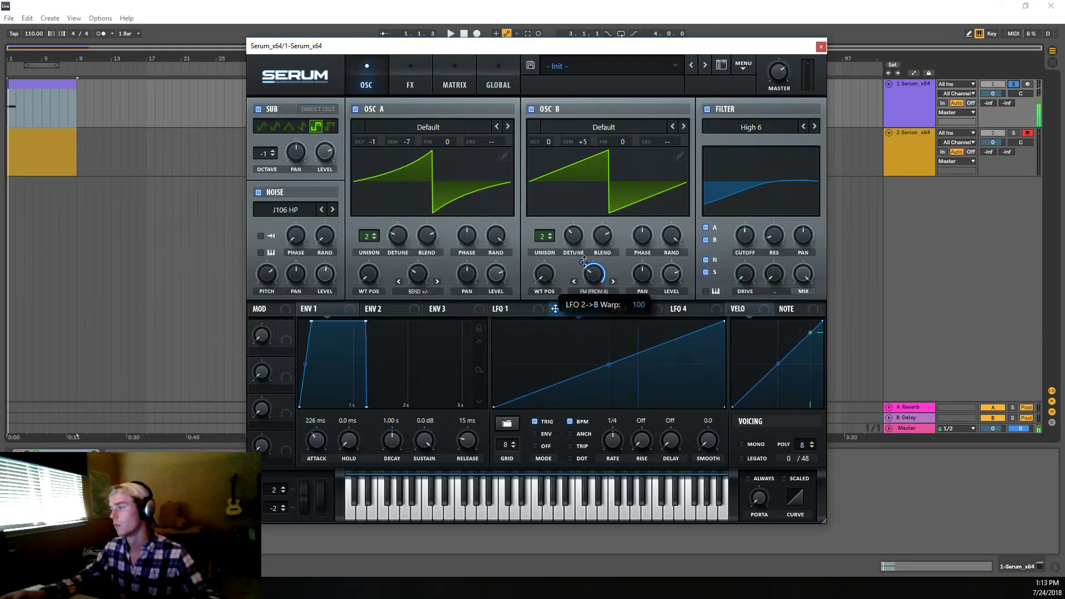
scroll(585, 284, down, 1)
key(space)
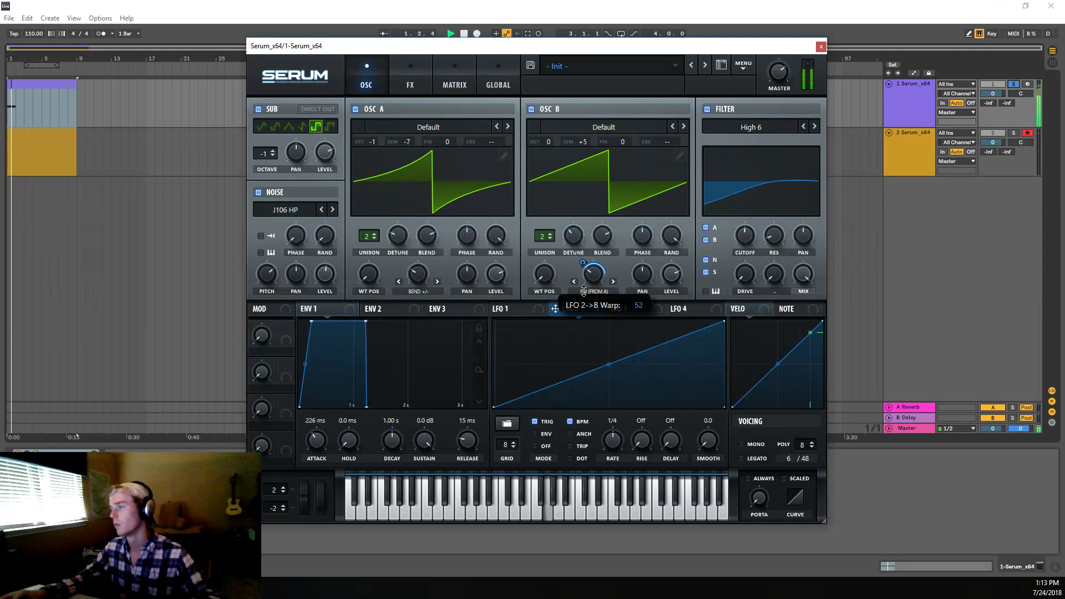
Step: Close the first patch, bring up the second track's Serum patch, solo that track and stop playback
click(821, 46)
click(819, 165)
key(space)
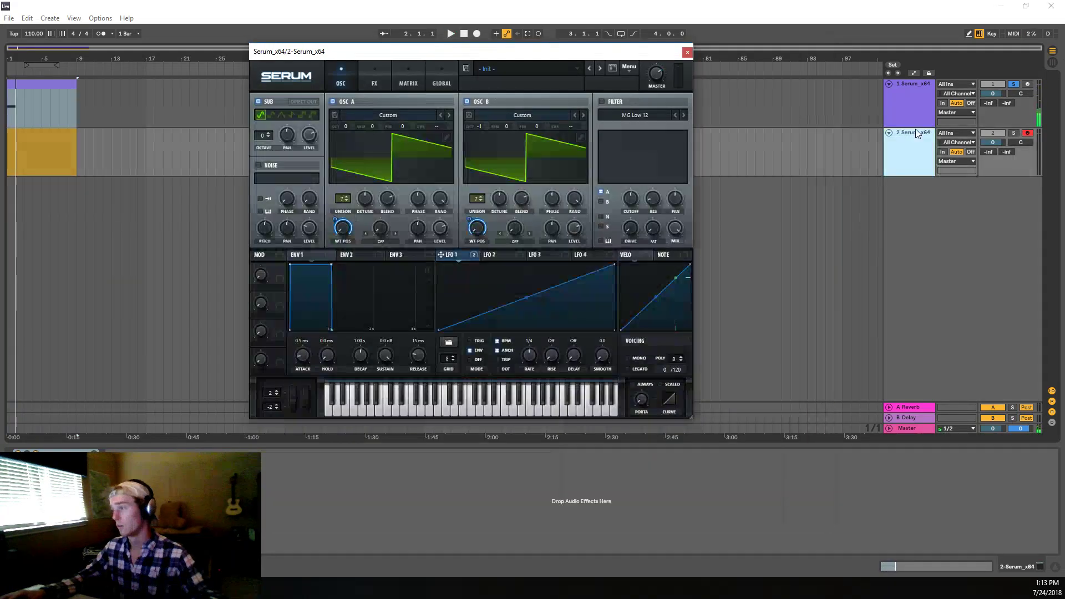
key(space)
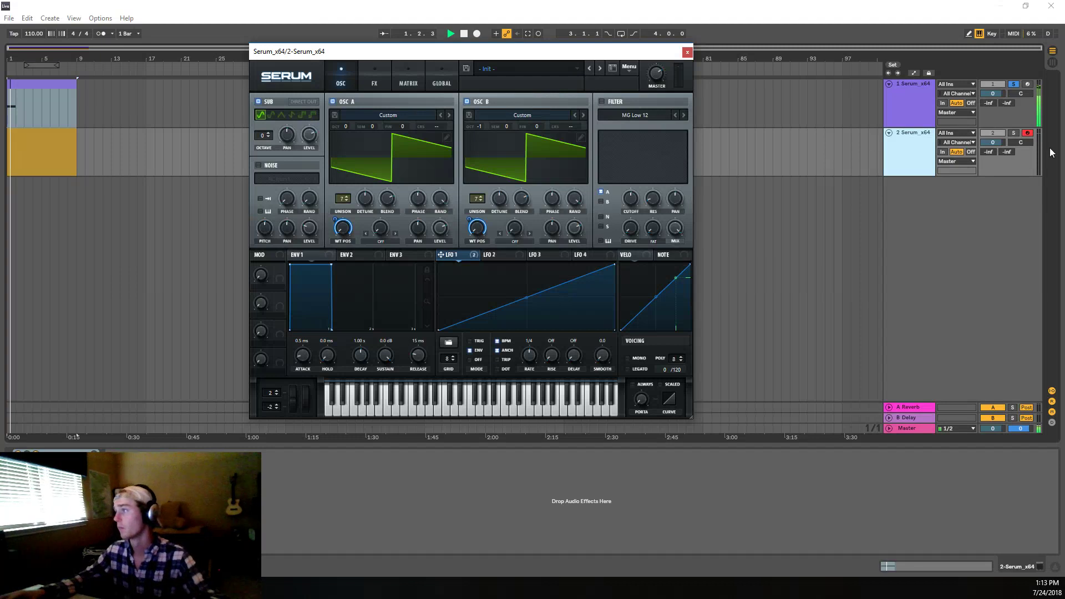
click(1017, 137)
click(1014, 133)
key(space)
Step: Audition test notes on the second patch and set its sub oscillator to a square wave at octave -2
key(a)
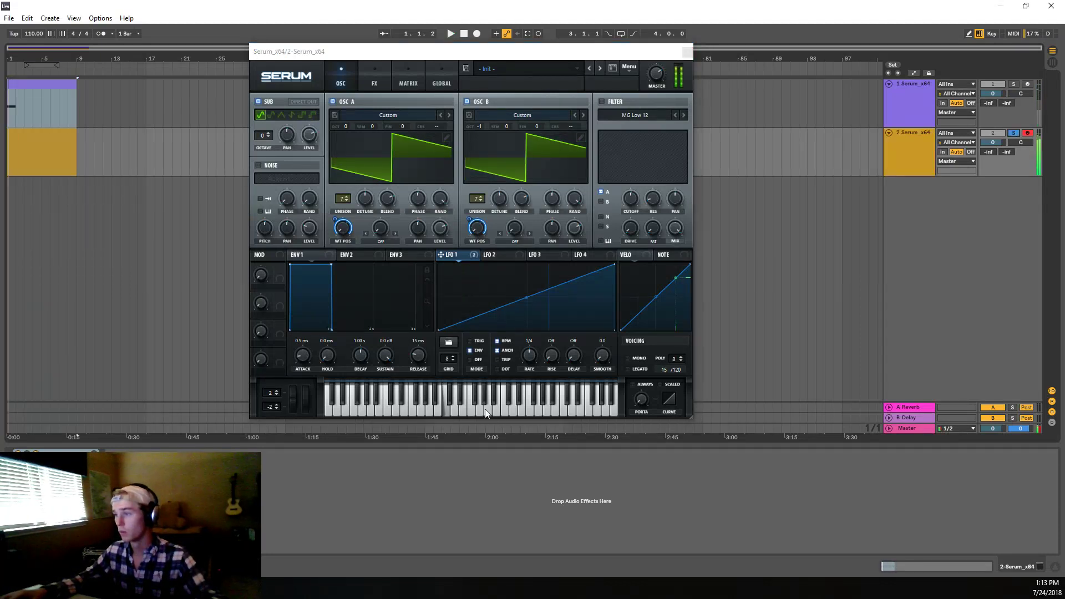
key(s)
key(d)
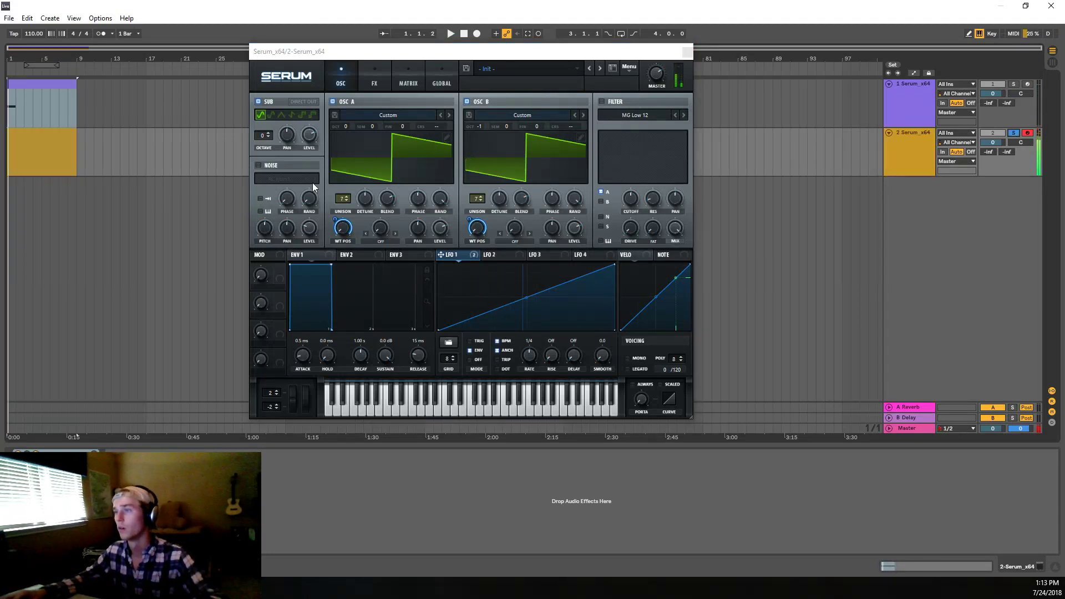
key(a)
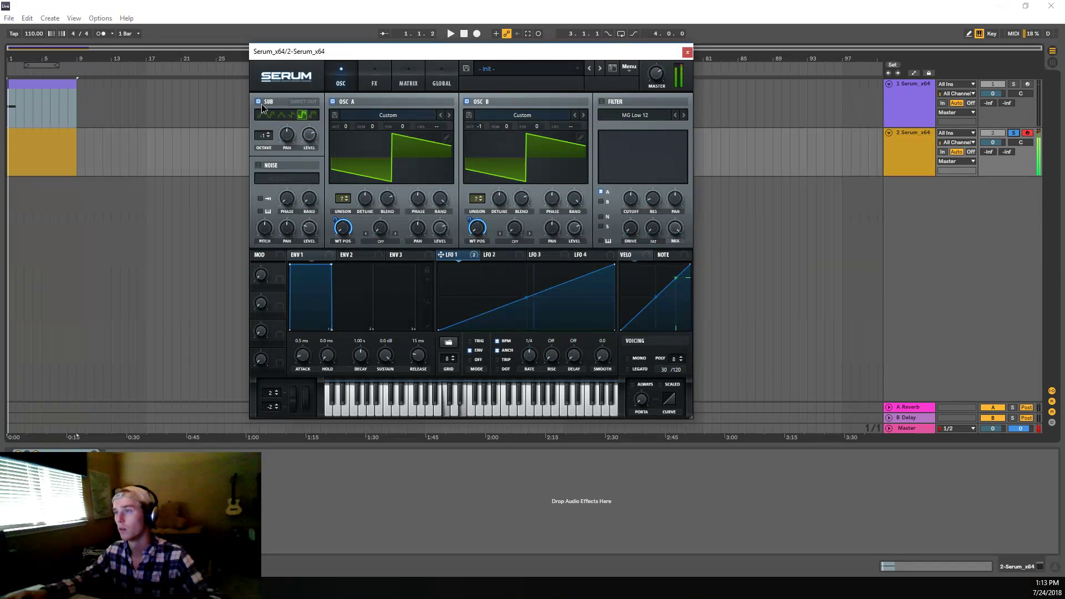
click(261, 103)
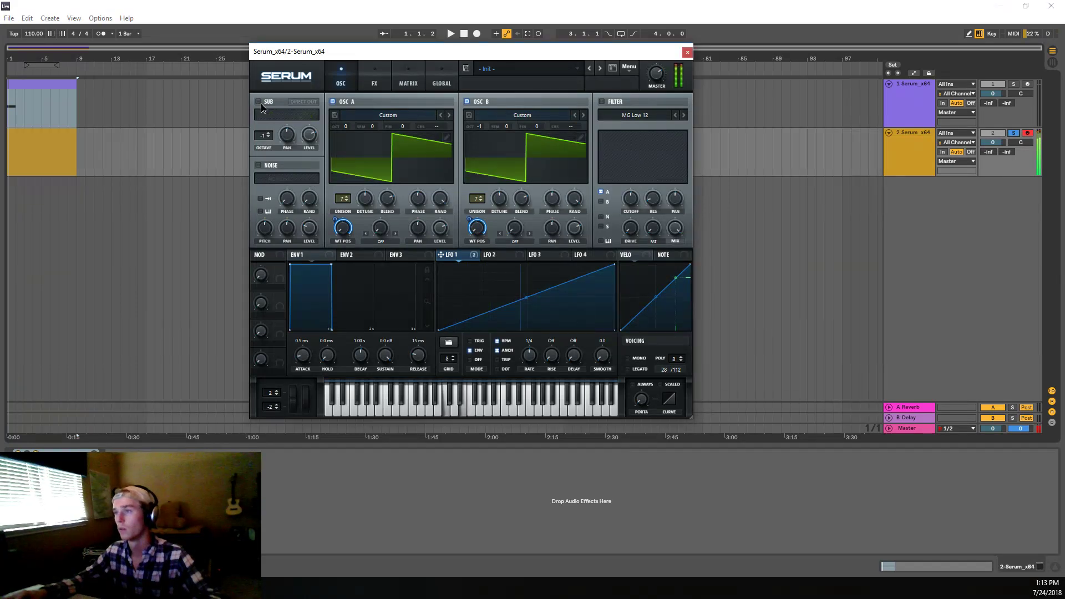
click(261, 103)
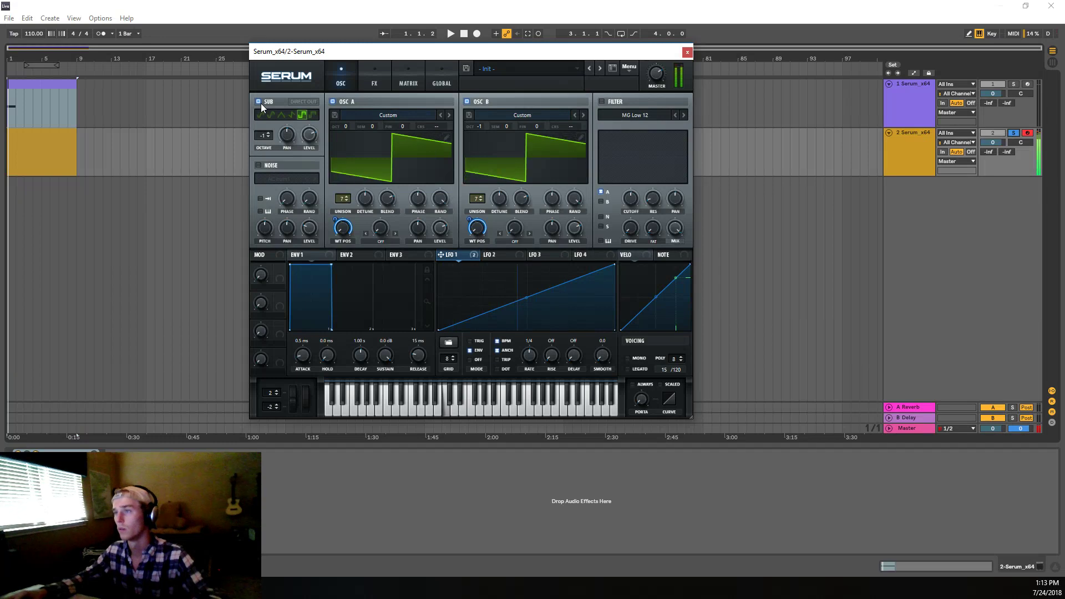
click(270, 137)
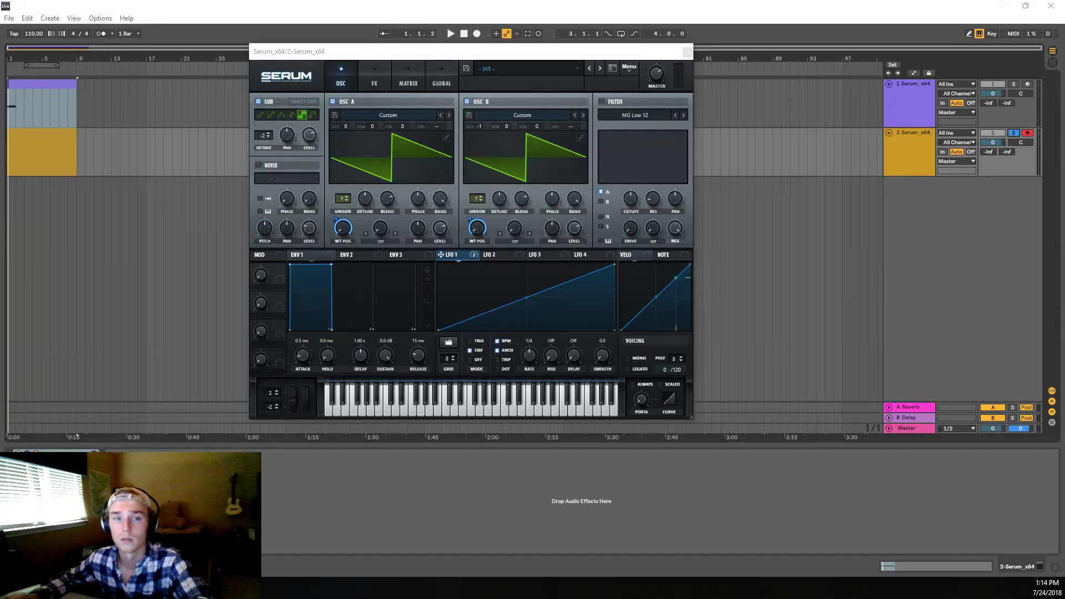
Step: Switch to the browser, skip the ad and listen to the Supernova [Progressive Psytrance Mix 2014] video from about 10 and a half minutes
drag(0, 6, 615, 0)
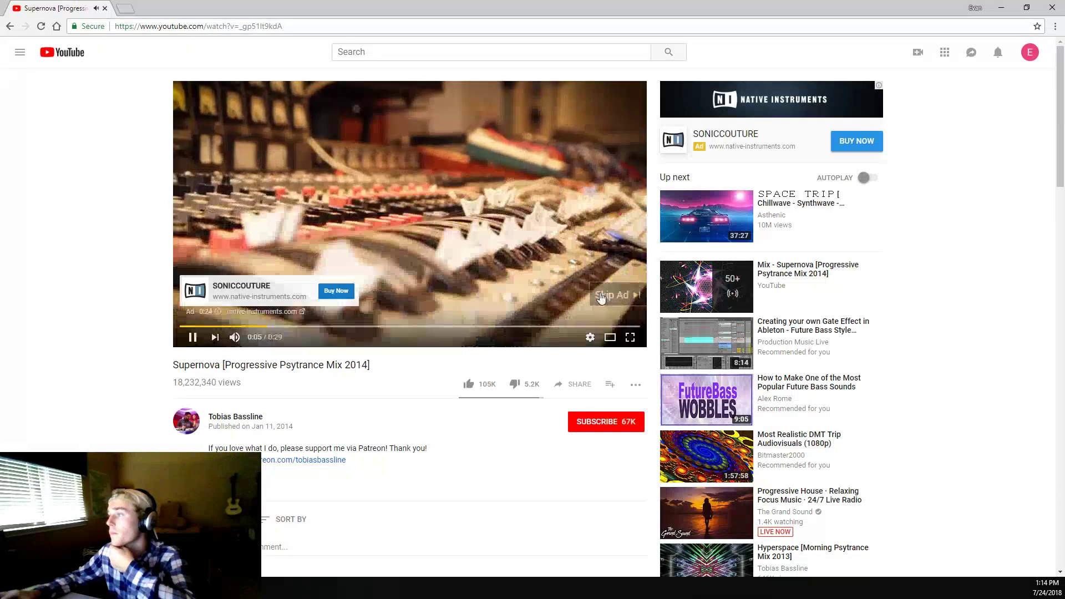
click(588, 295)
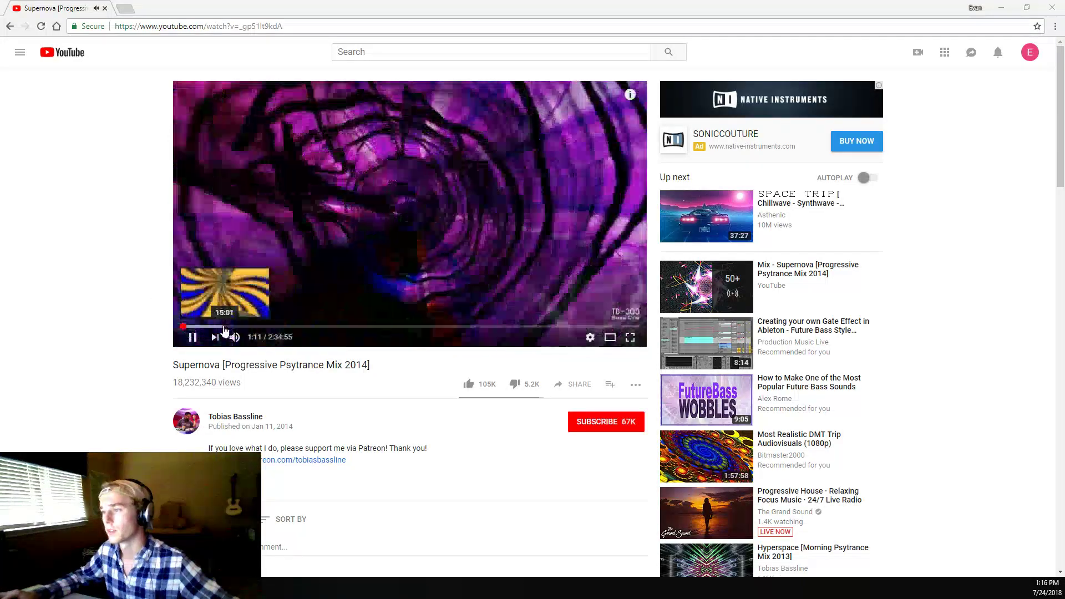
click(211, 327)
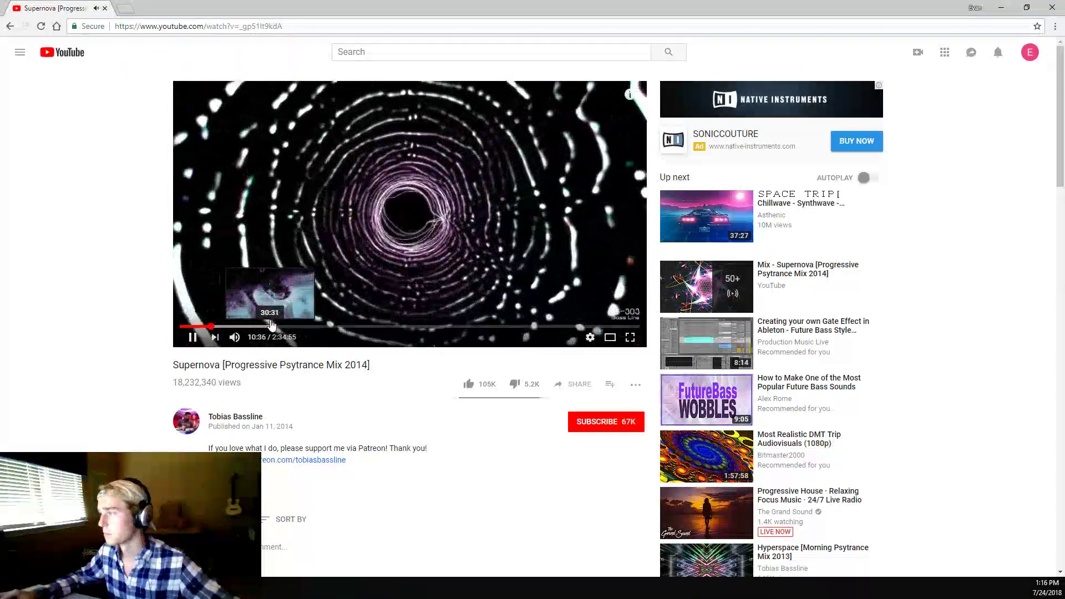
scroll(272, 327, down, 5)
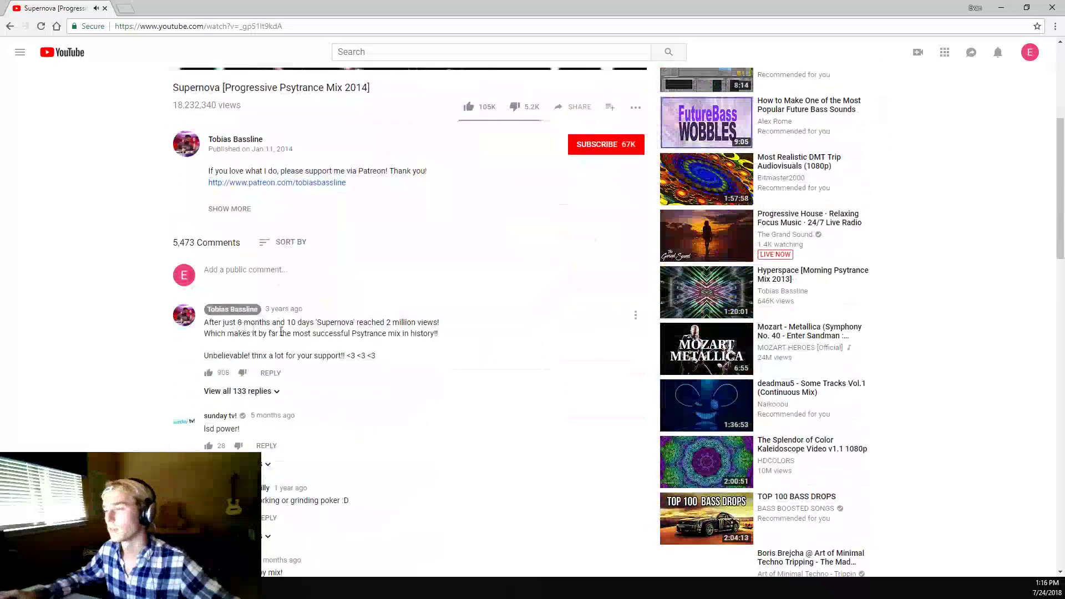
scroll(300, 336, down, 1)
scroll(300, 335, up, 3)
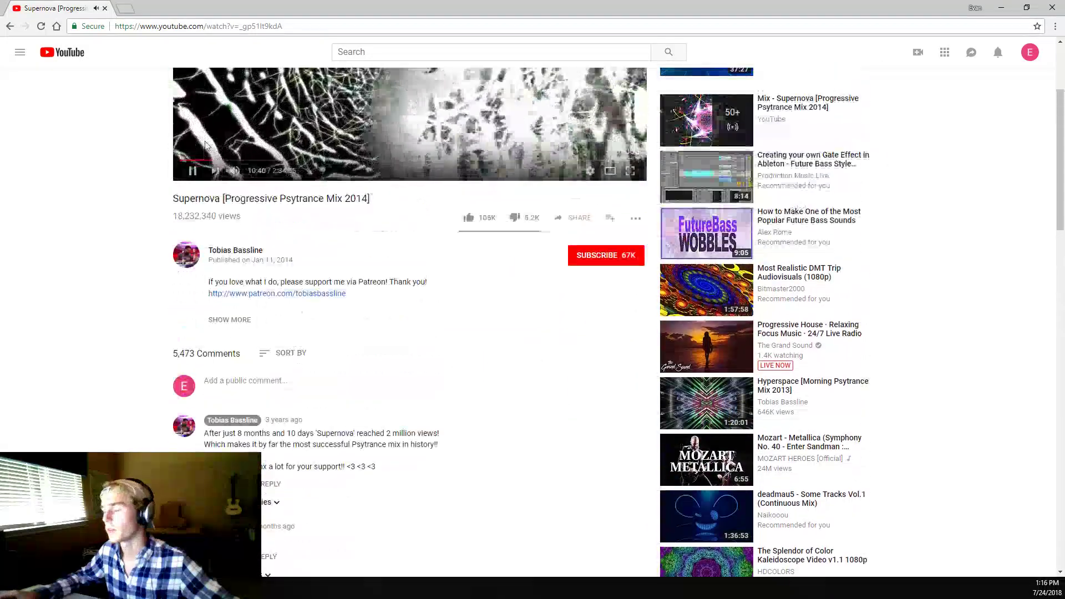
scroll(205, 145, up, 3)
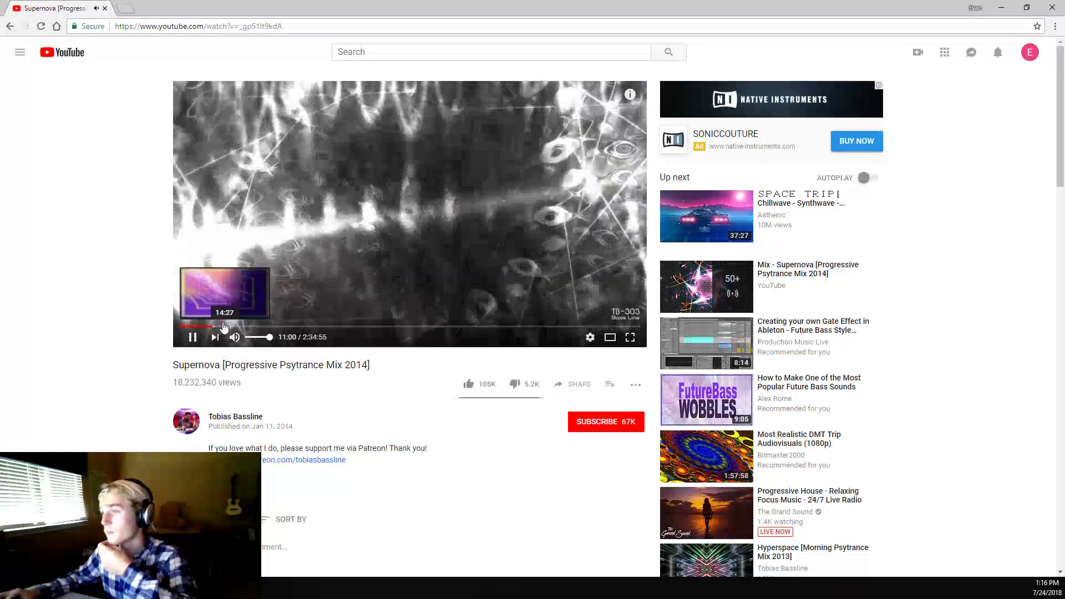
Step: Listen to the Supernova mix near the 17-minute mark, pause it and return to Ableton Live
drag(214, 332, 229, 332)
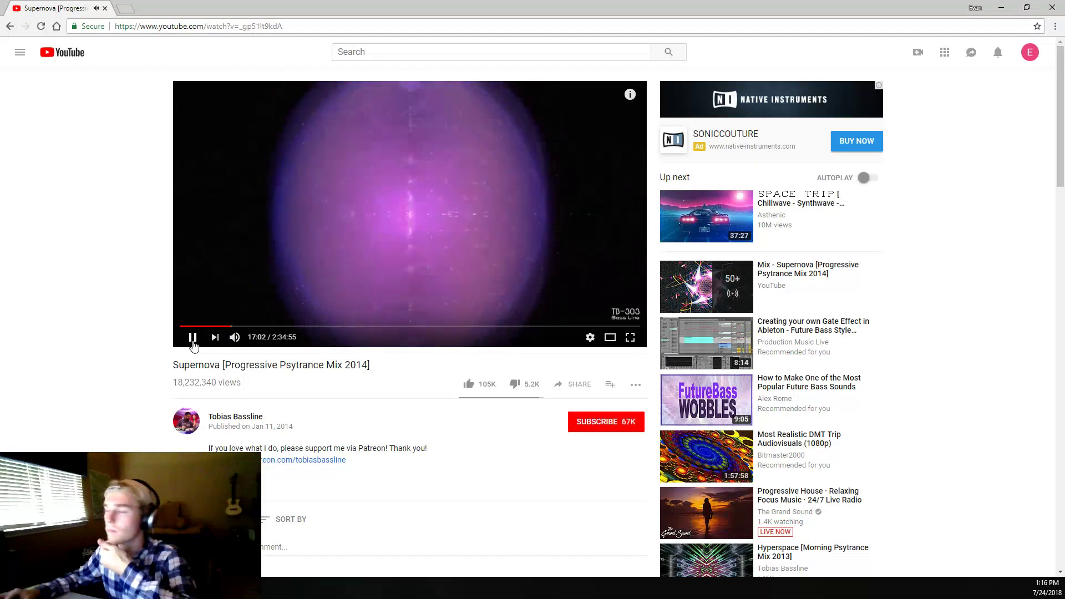
click(193, 342)
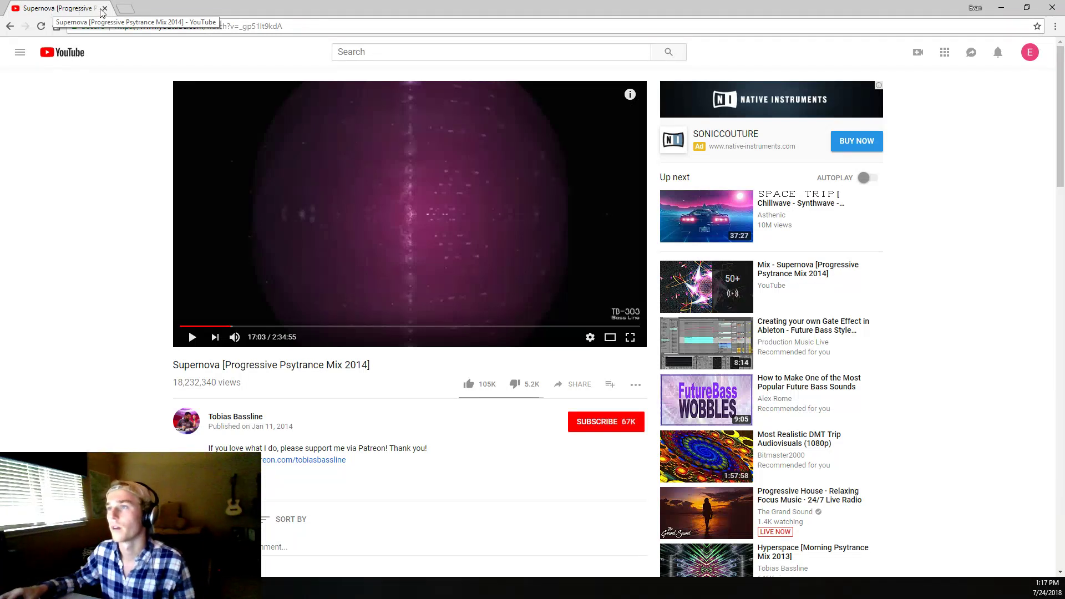
drag(85, 8, 0, 72)
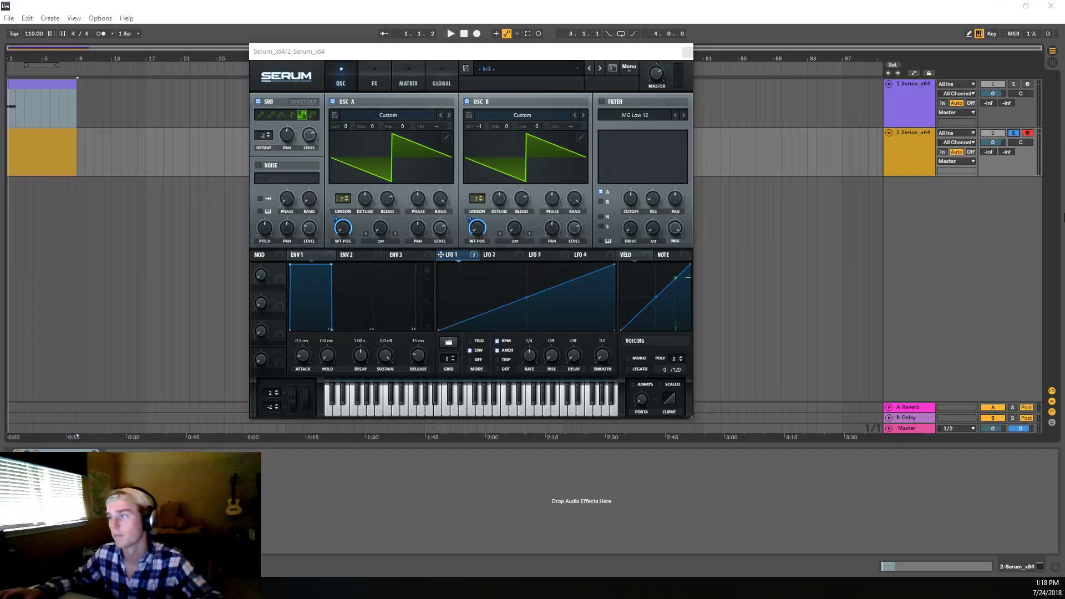
Step: Audition the second patch with an Envelope 1 attack of 184 ms, and settle on 0.0 ms
click(464, 410)
click(507, 410)
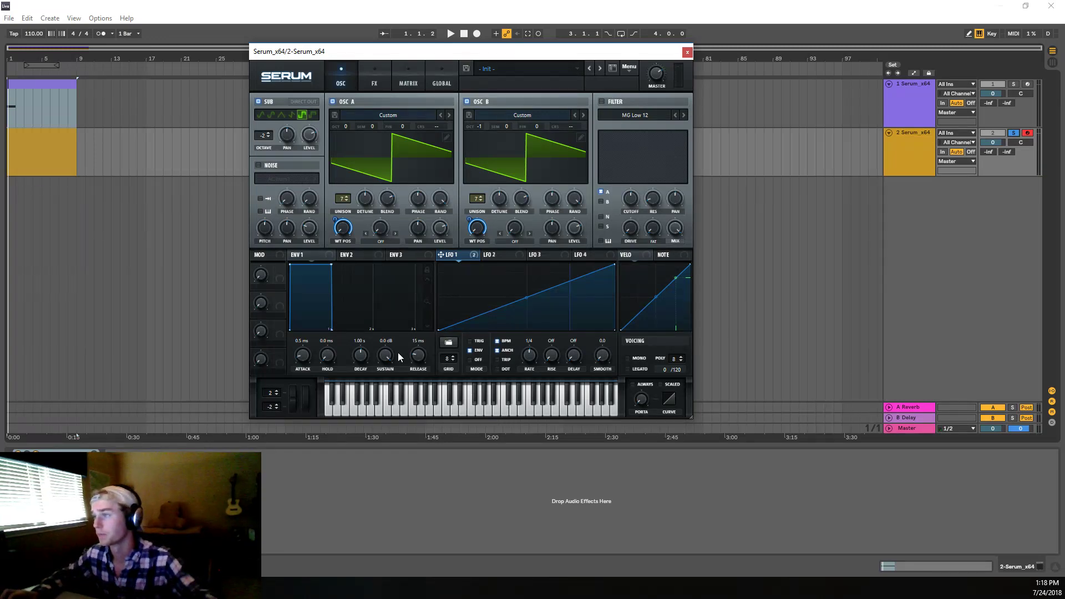
key(a)
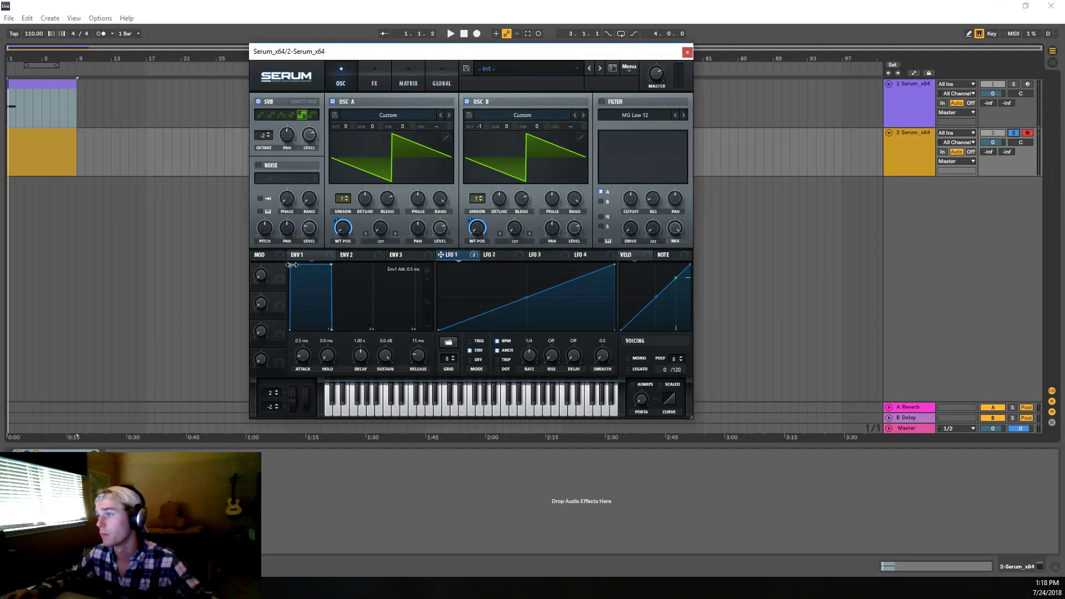
drag(292, 265, 299, 265)
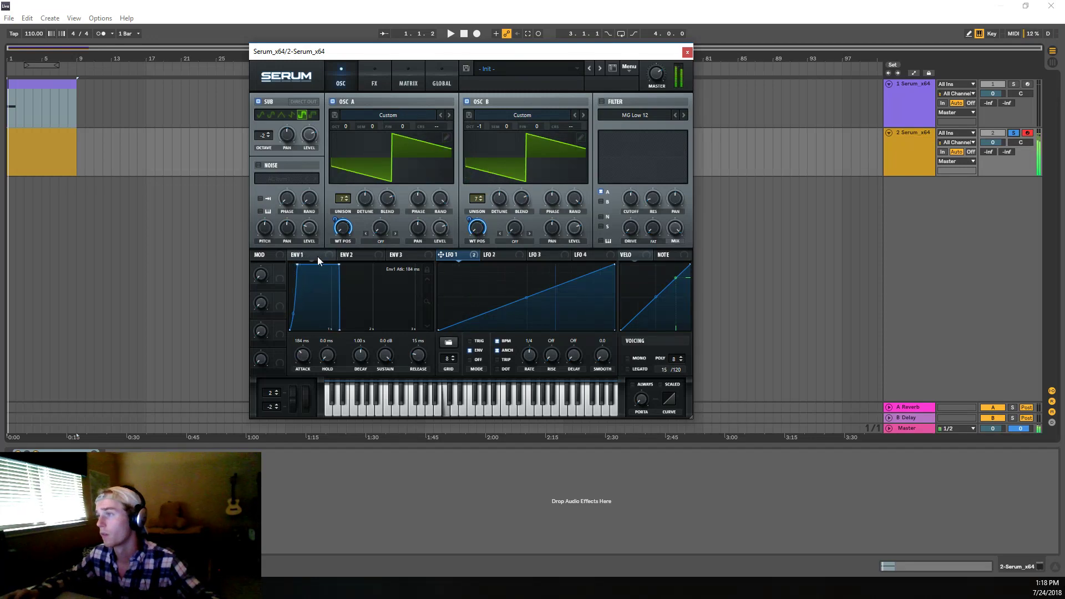
click(957, 121)
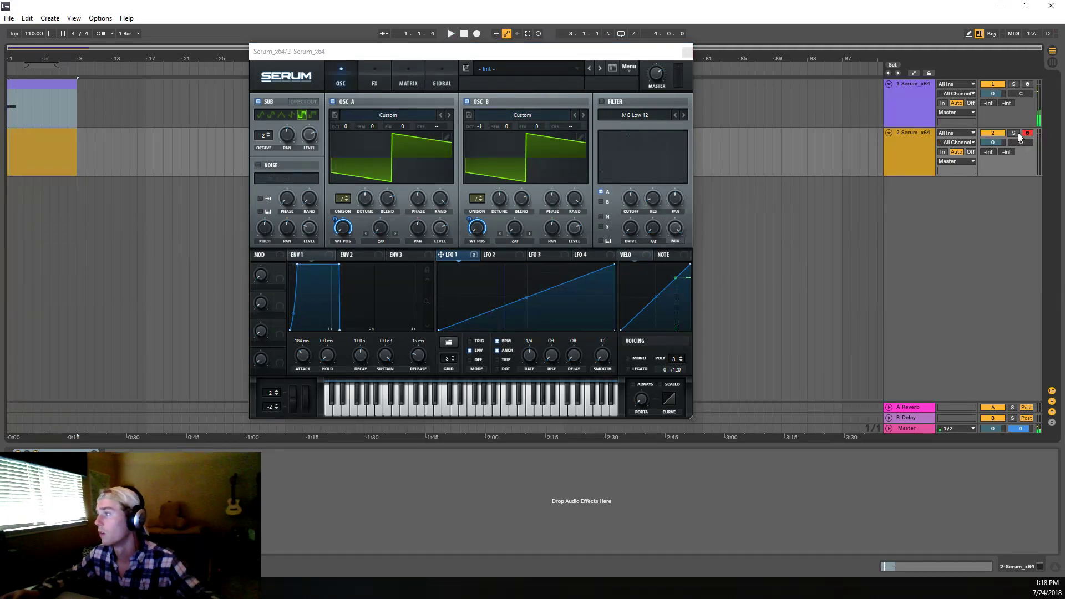
drag(297, 267, 290, 266)
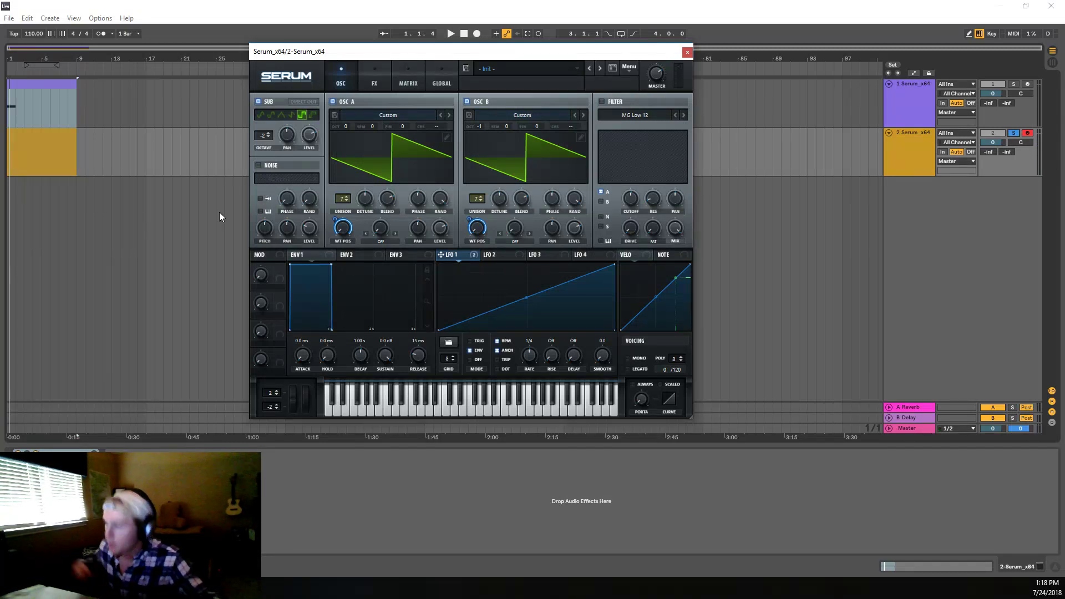
Step: Close the second Serum window and open the second track's MIDI clip for note editing
click(50, 141)
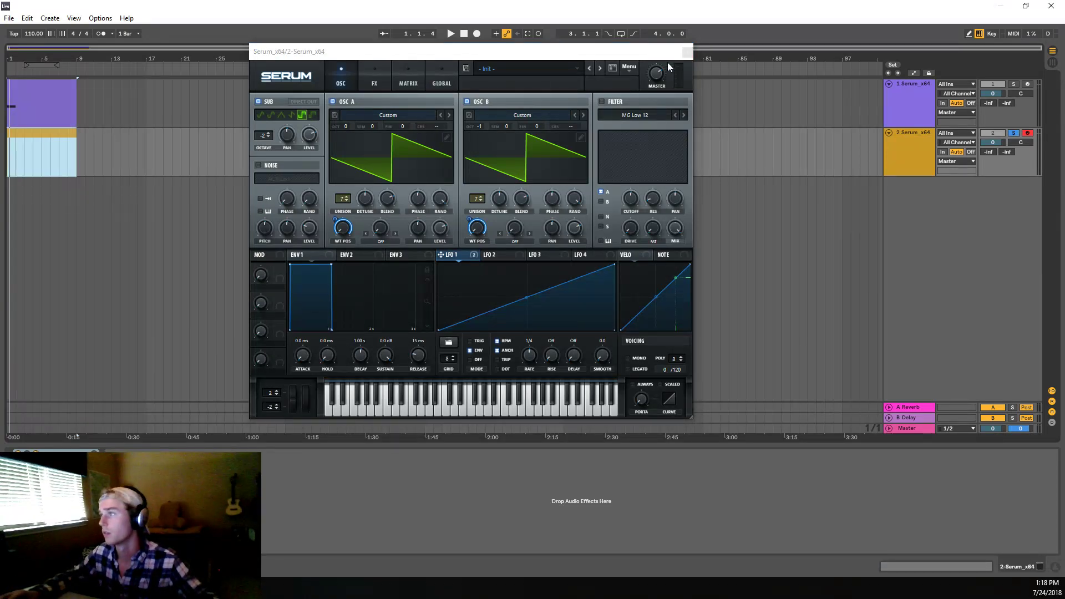
click(686, 52)
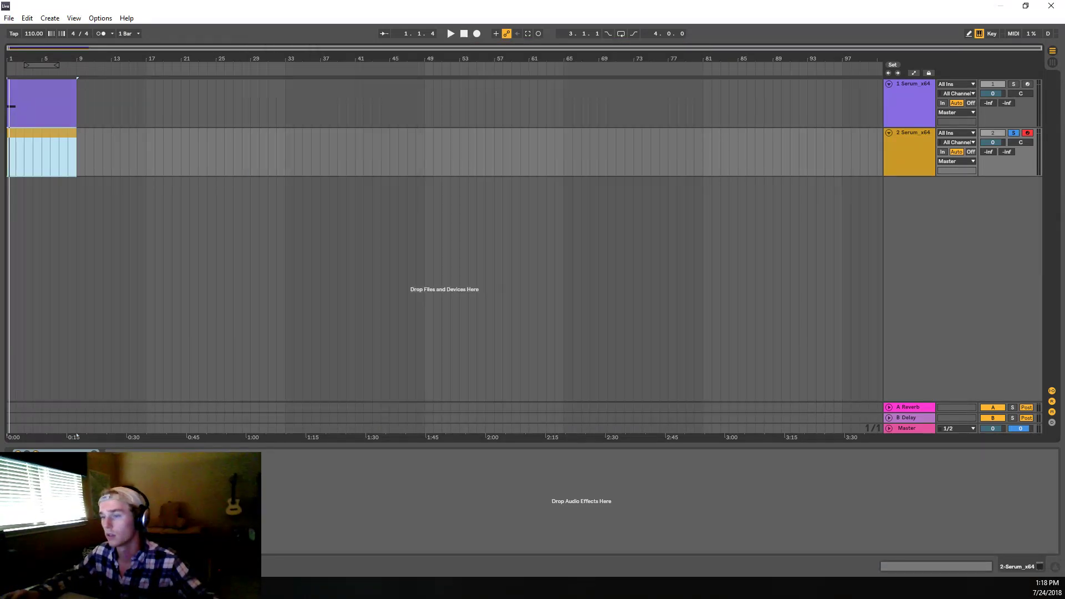
key(Tab)
key(Tab)
double_click(66, 135)
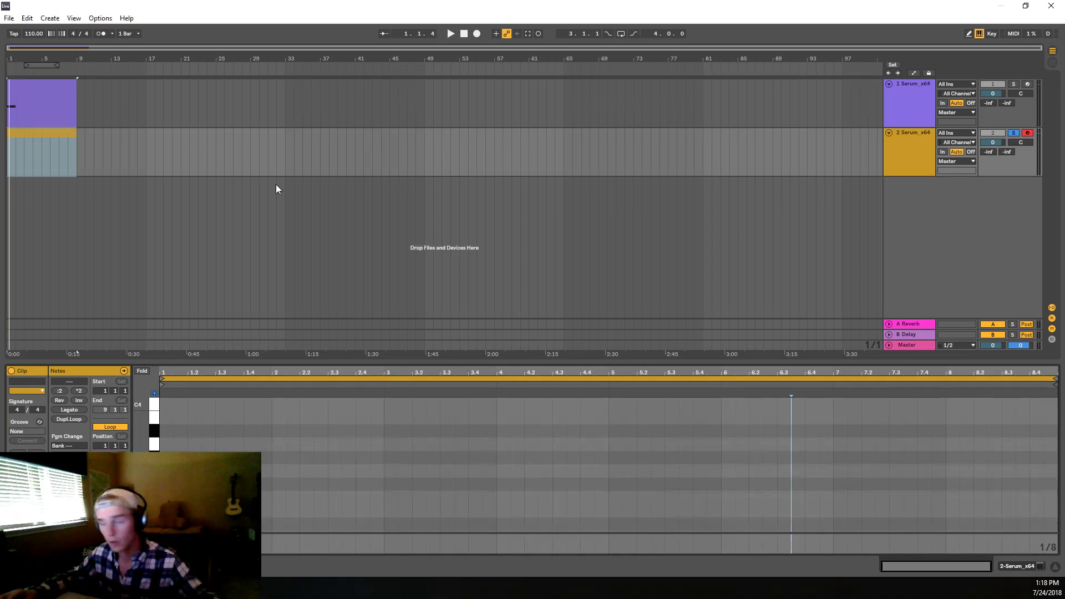
Step: Enlarge the note editor and draw an eighth-note G2 at the start of the second track's clip
drag(269, 361, 261, 49)
drag(155, 285, 142, 411)
key(b)
click(152, 392)
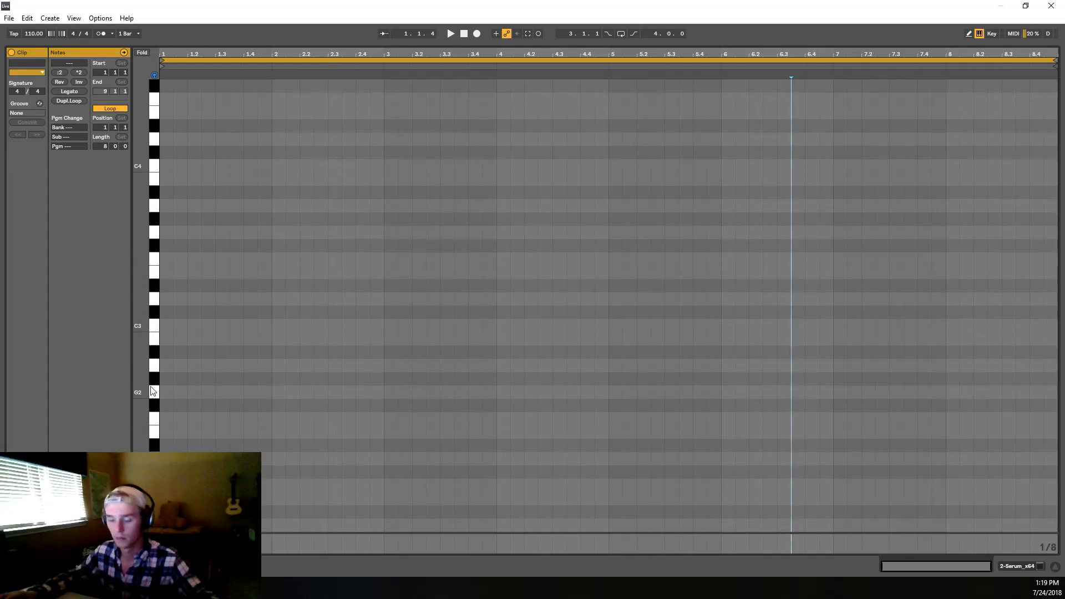
click(165, 392)
key(b)
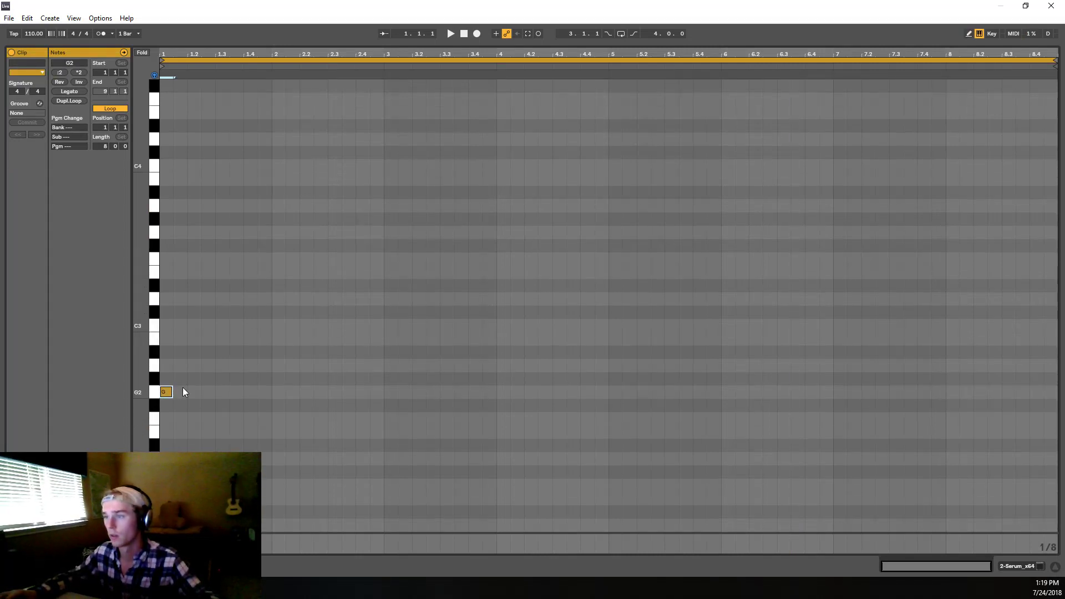
Step: Try two extra eighth-note G2s after the clip's first note, audition them and delete both
key(space)
key(b)
key(space)
mouse_move(179, 392)
mouse_down()
mouse_move(210, 392)
mouse_move(180, 392)
mouse_up()
key(space)
key(space)
key(space)
key(space)
key(b)
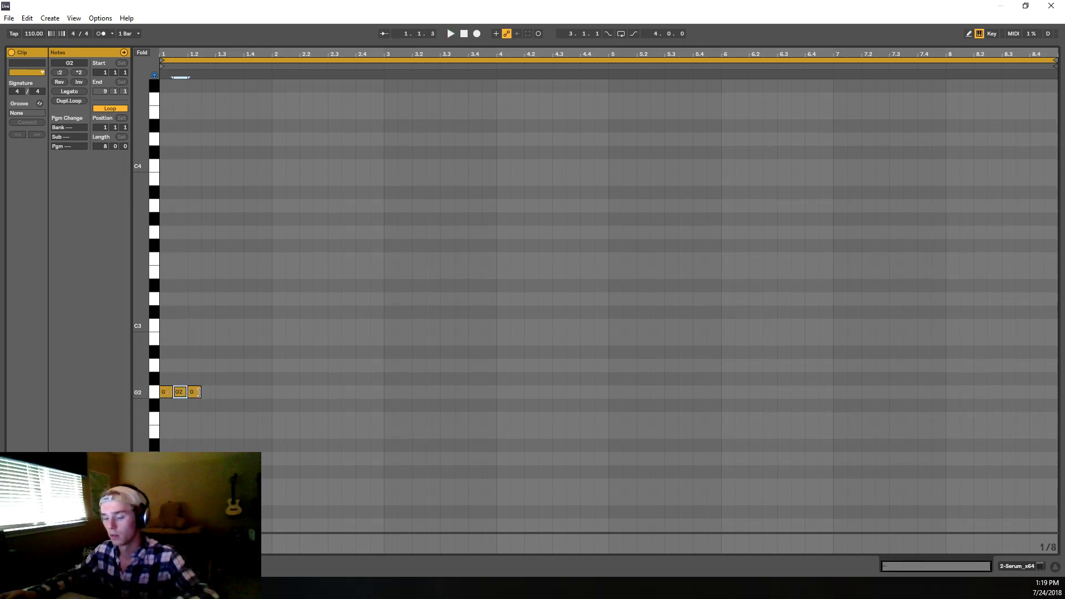
double_click(198, 394)
double_click(180, 393)
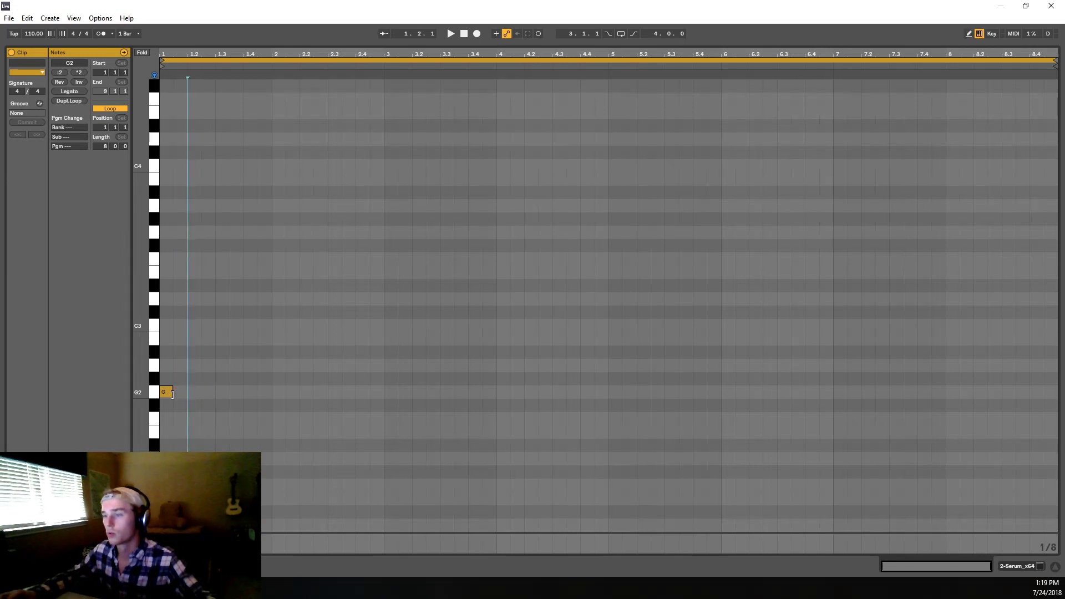
Step: Lengthen the G2 note to a quarter note and duplicate it three times to fill bar 1
drag(172, 392, 187, 392)
key(ctrl+d)
key(ctrl+d)
key(ctrl+d)
Step: Set the tempo to 128 BPM and audition the bar of G2 notes
key(space)
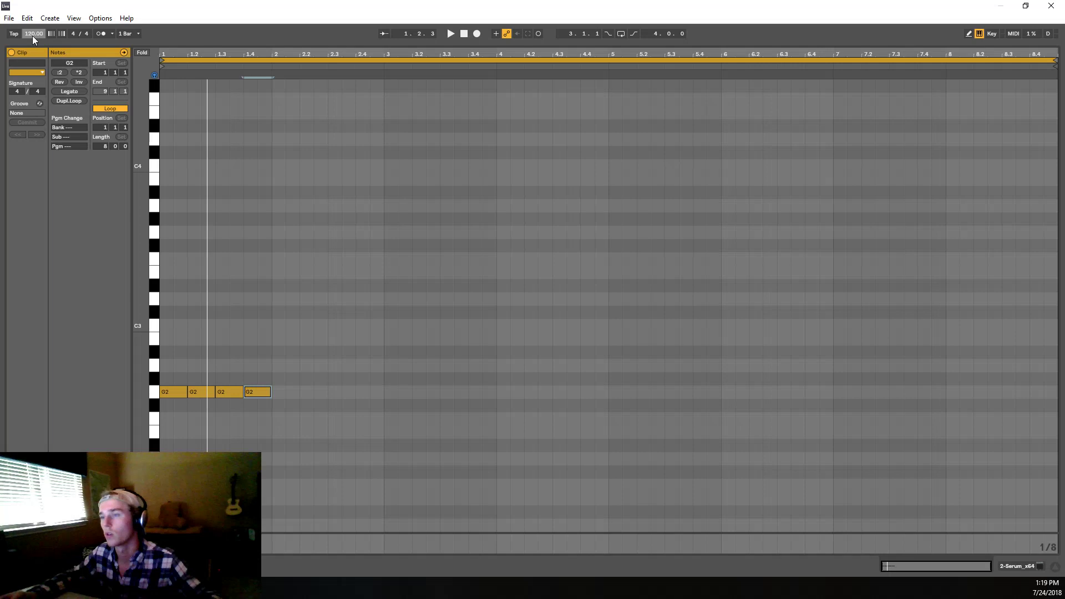
key(space)
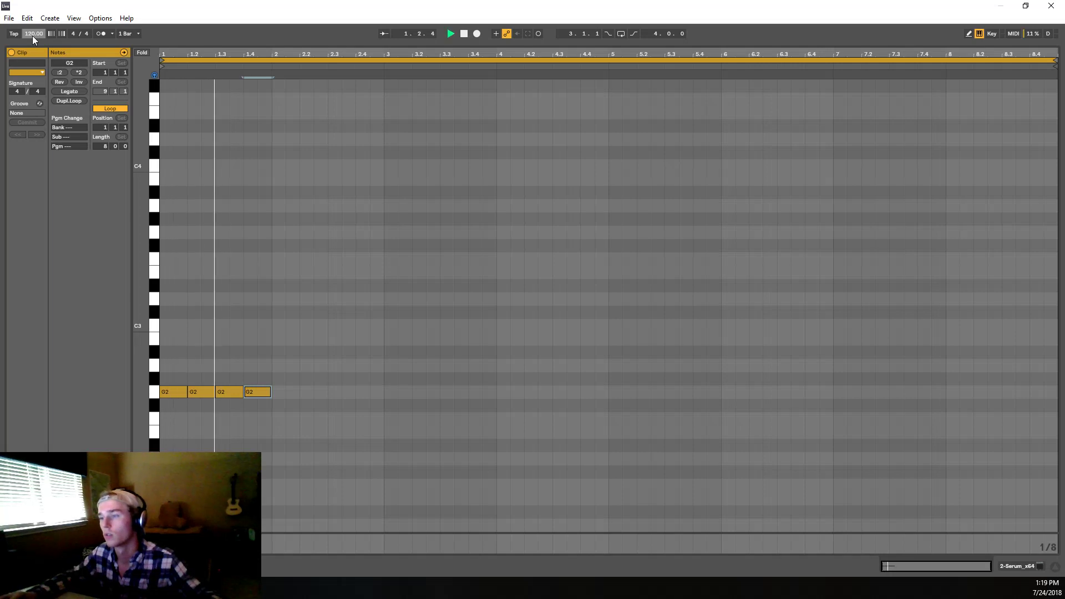
drag(35, 37, 35, 35)
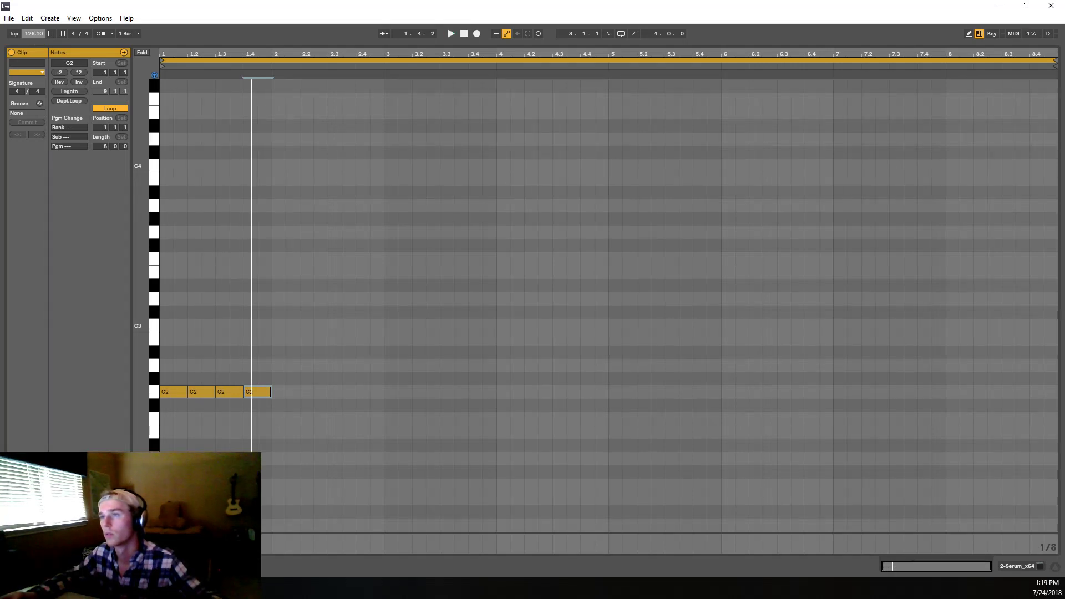
key(space)
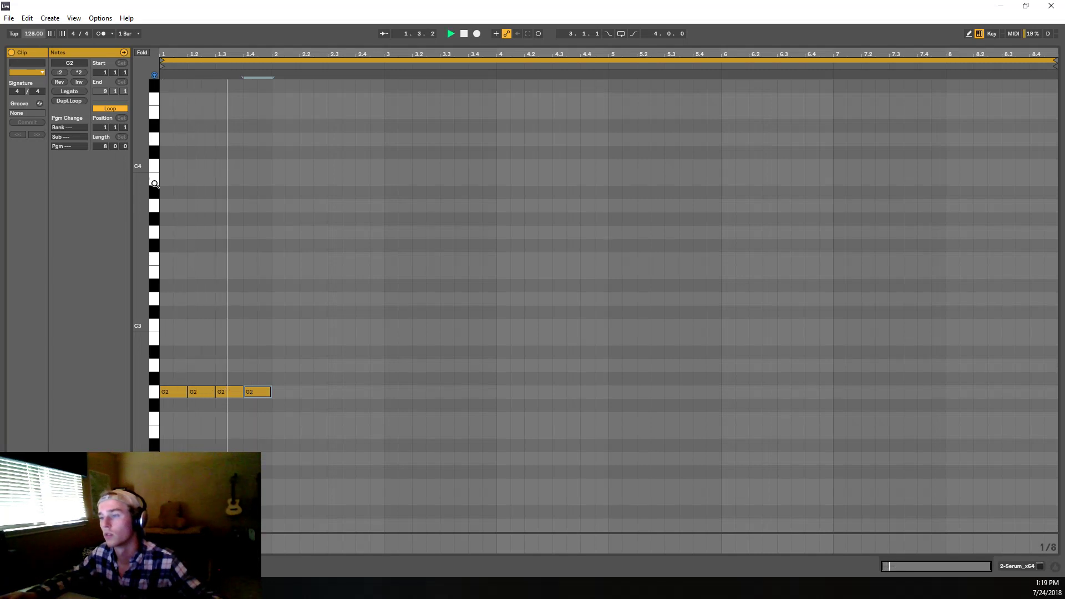
key(space)
Step: Duplicate the four G2 notes into bar 2, transpose the copies to C3 and audition them
drag(242, 440, 177, 320)
key(ctrl+d)
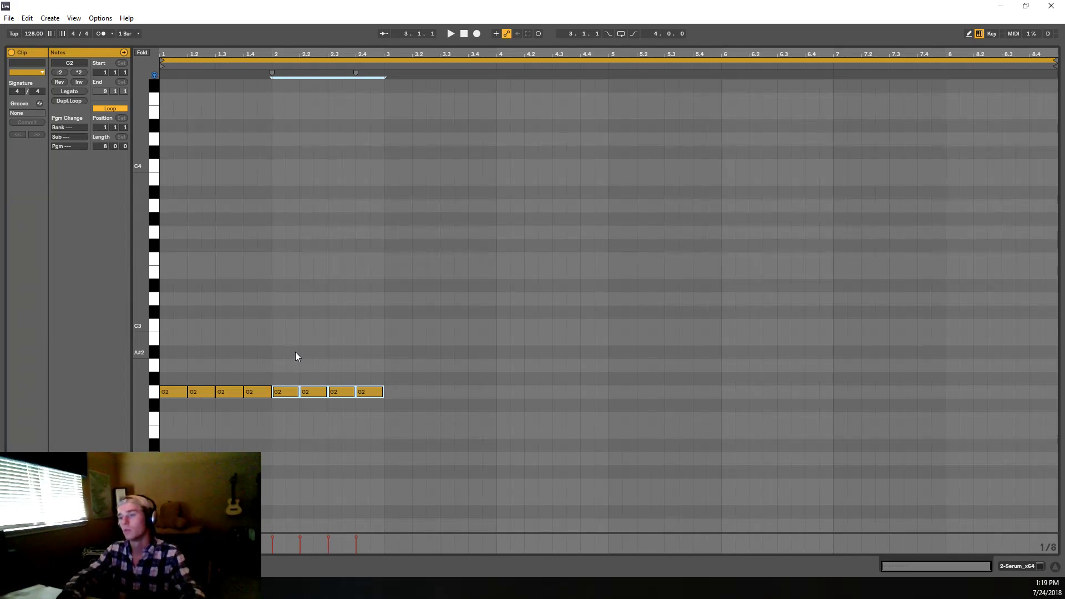
key(Up)
key(Up)
key(Up)
key(Up)
key(Up)
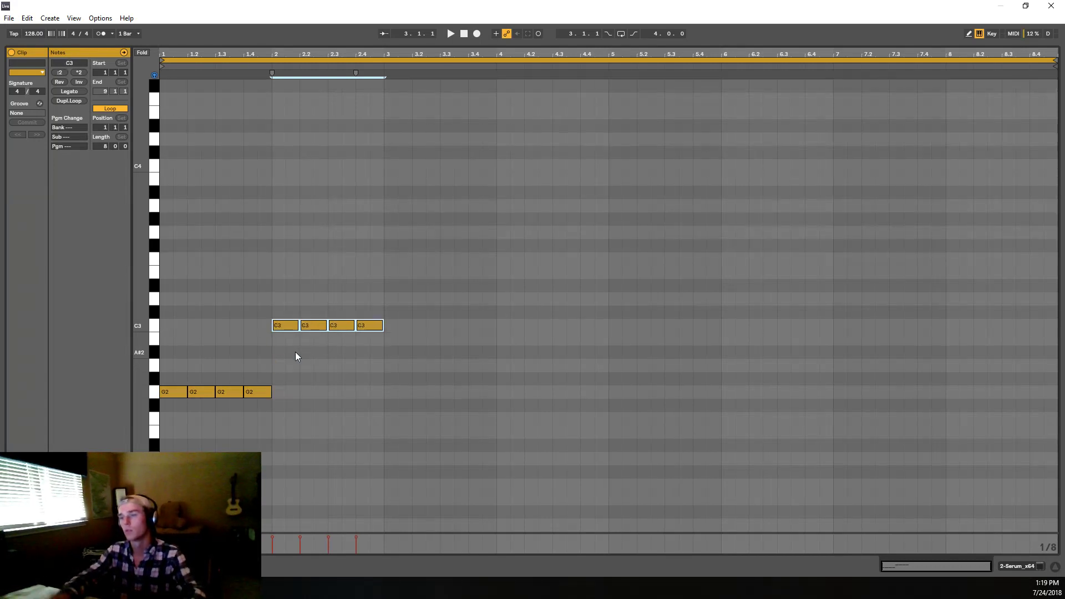
click(282, 348)
key(space)
Step: Copy the first C3 note of bar 2 to the start of bar 3 and transpose the copy to G2
click(284, 326)
key(ctrl+c)
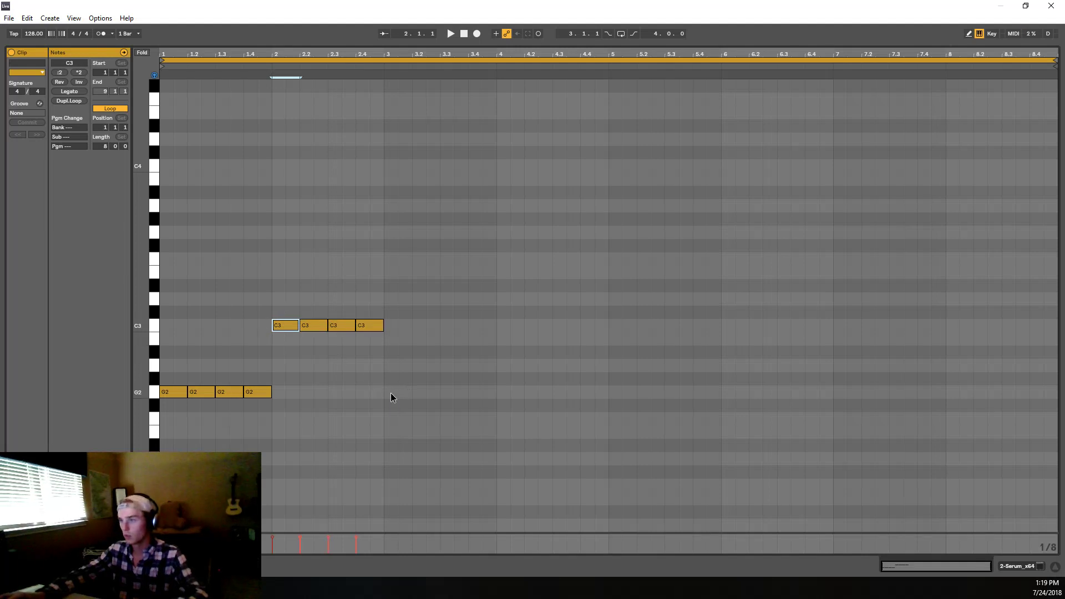
click(397, 393)
click(384, 398)
key(ctrl+v)
key(Down)
key(Down)
key(Down)
key(Down)
key(Down)
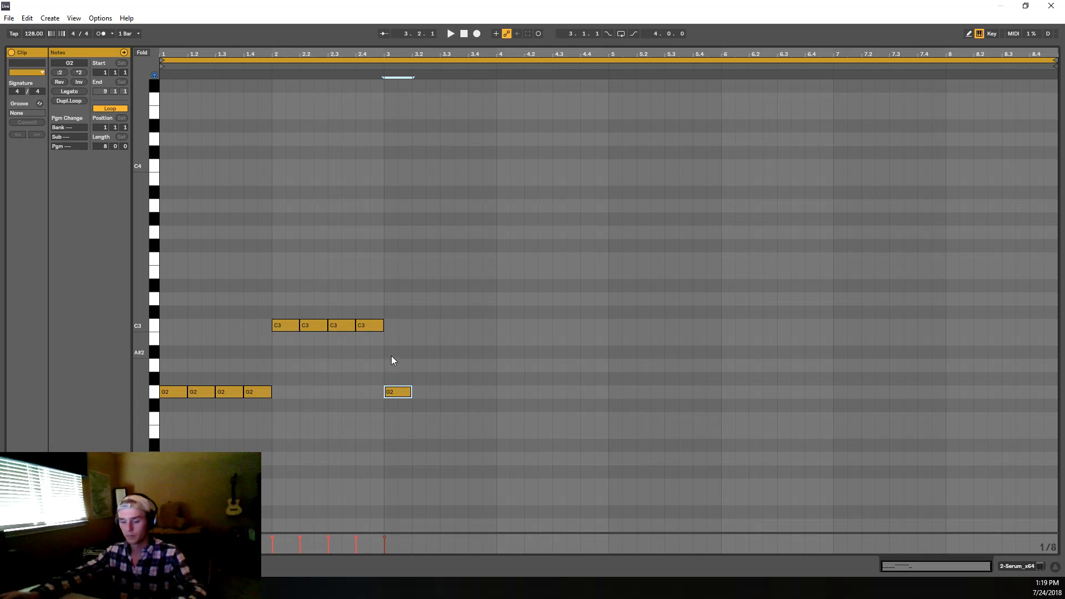
Step: Draw the rest of the G major scale above the bar 3 note: A2, B2, C3, D3, E3, F#3 and G3
key(b)
click(390, 364)
click(391, 338)
click(391, 325)
click(390, 298)
click(390, 271)
click(391, 245)
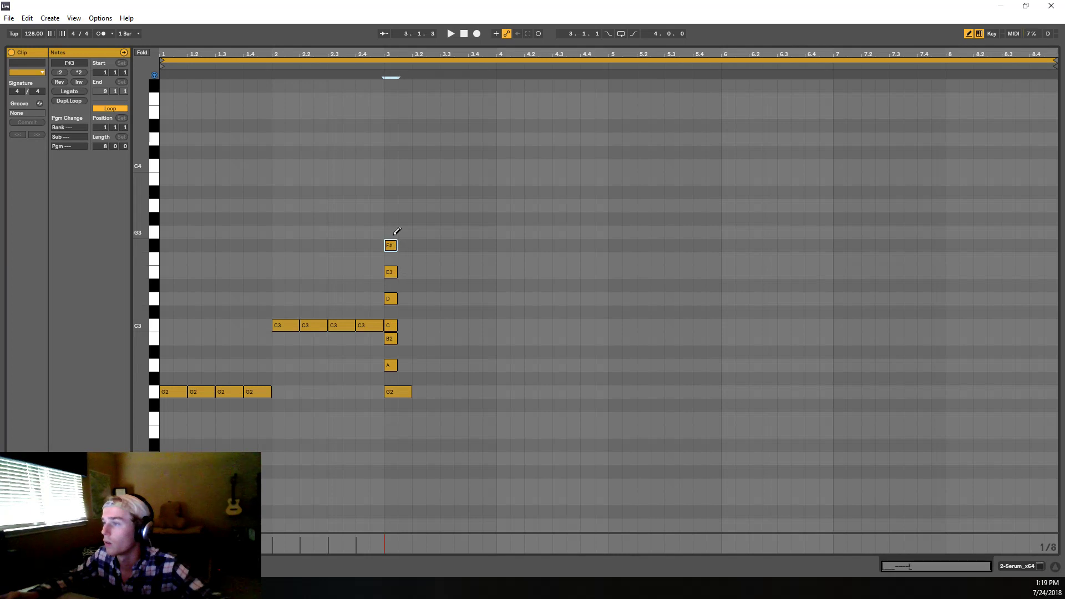
click(391, 232)
key(b)
Step: Lengthen the scale notes to quarter notes, move the G2–G3 column to the beat just before bar 1, and audition the clip
drag(418, 368, 411, 228)
drag(398, 441, 238, 237)
click(345, 232)
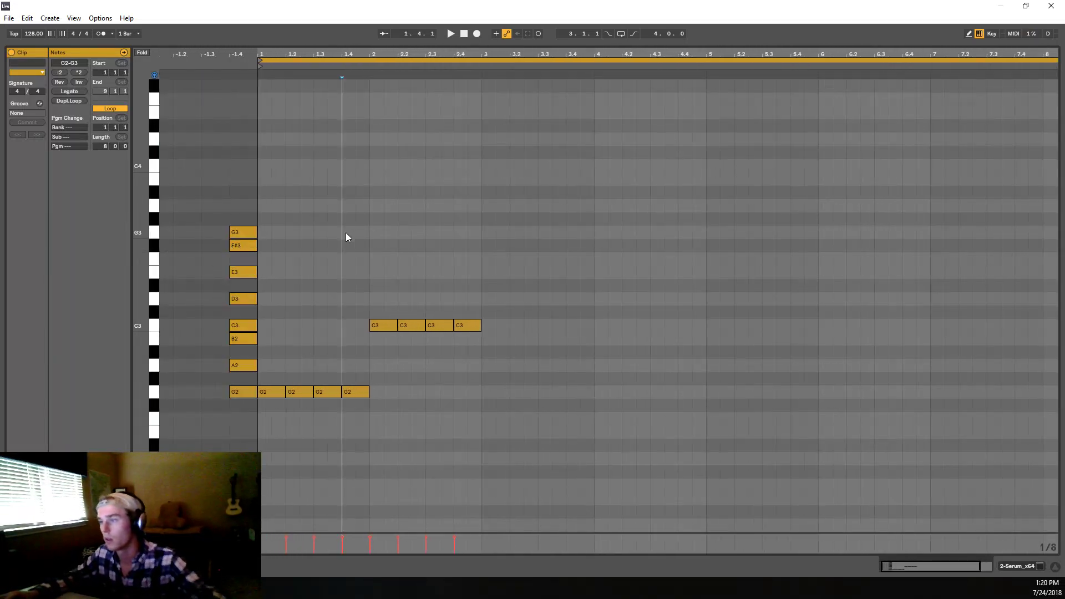
key(space)
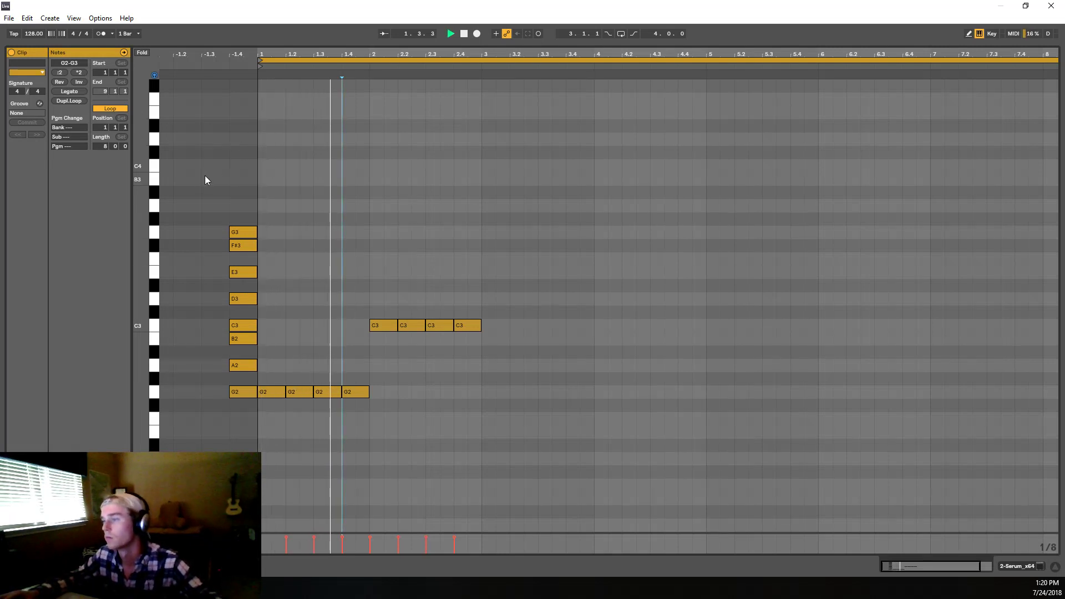
key(space)
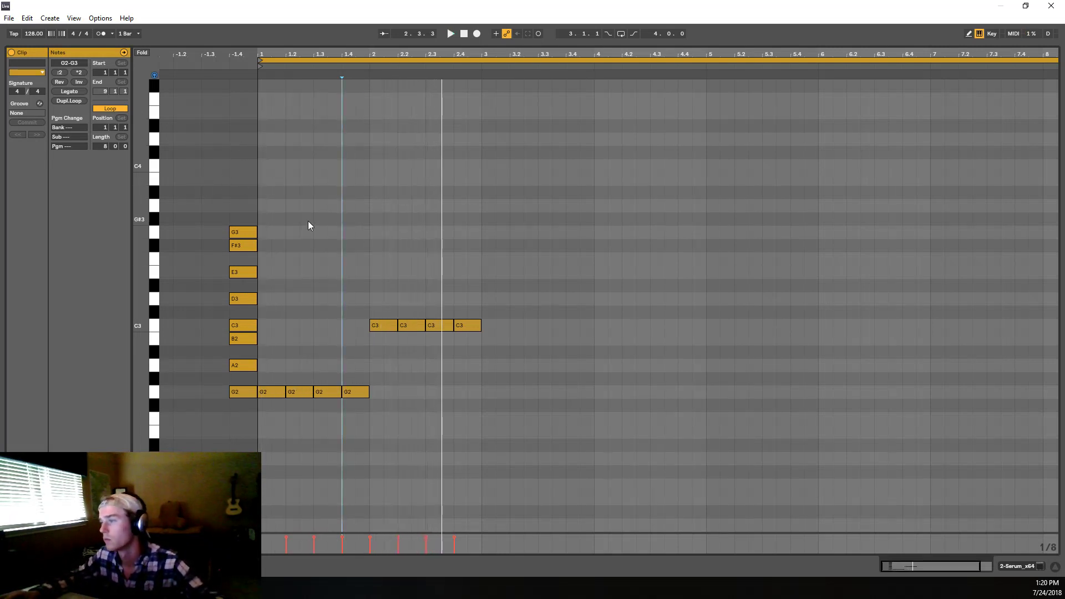
Step: Transpose the last two C3 notes of bar 2 to E3 and audition the phrase
drag(455, 368, 446, 277)
key(Up)
key(Up)
key(Up)
key(Up)
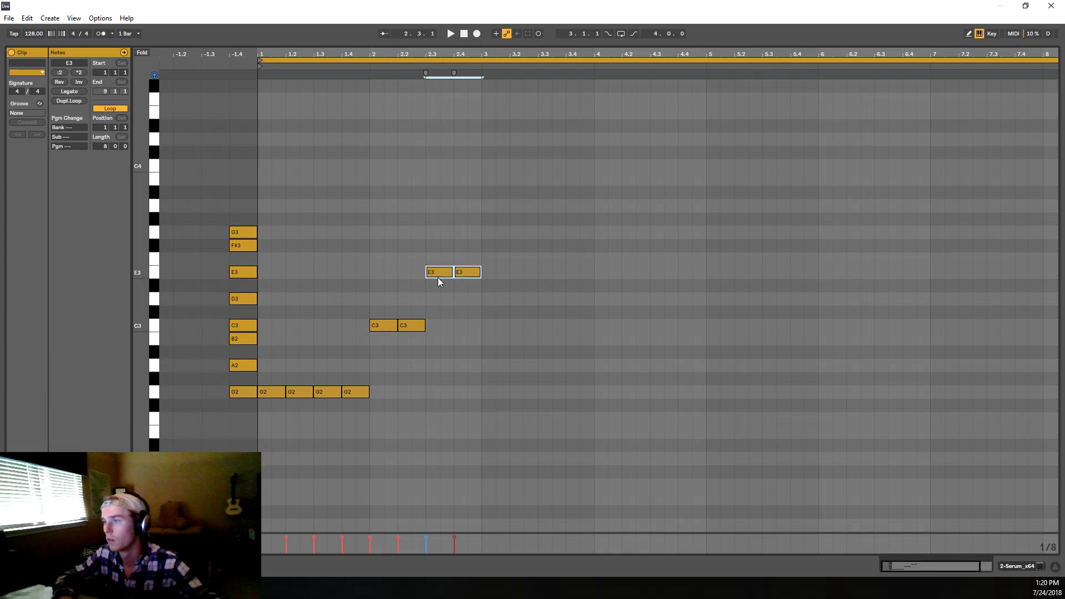
key(space)
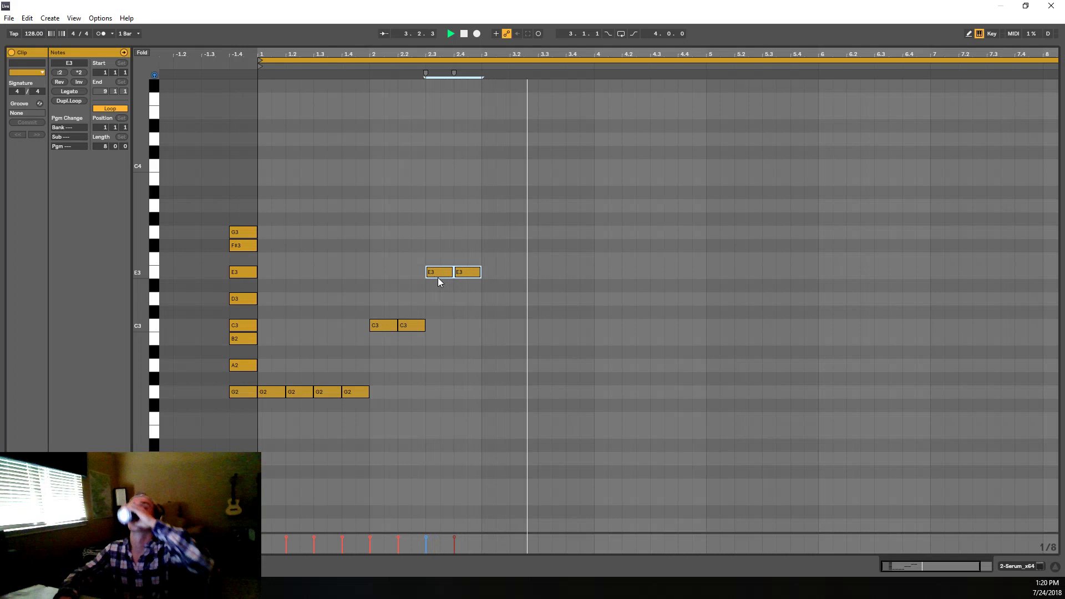
key(space)
key(space)
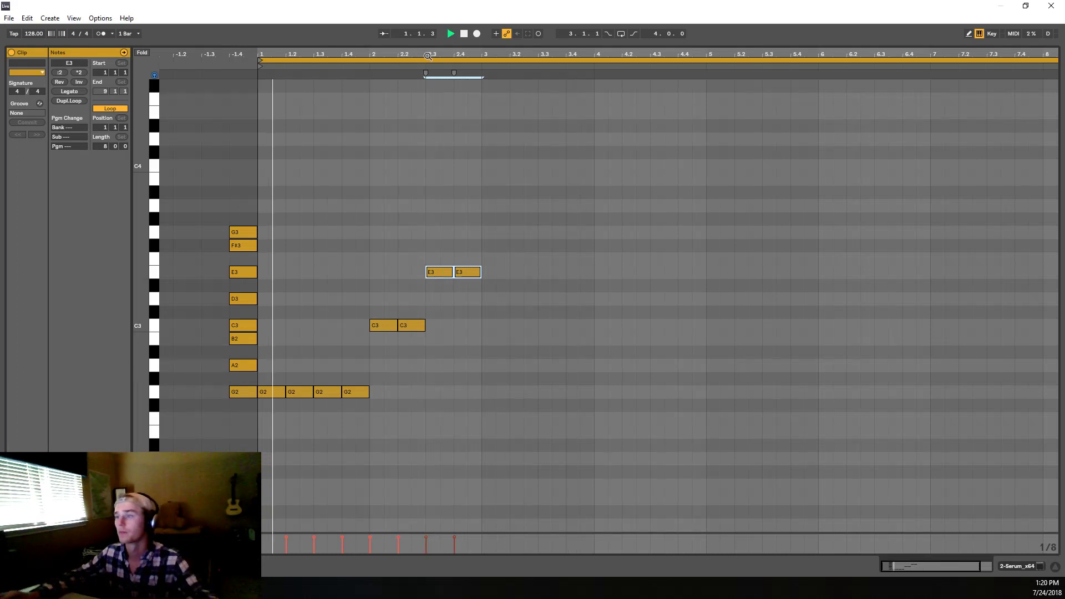
key(space)
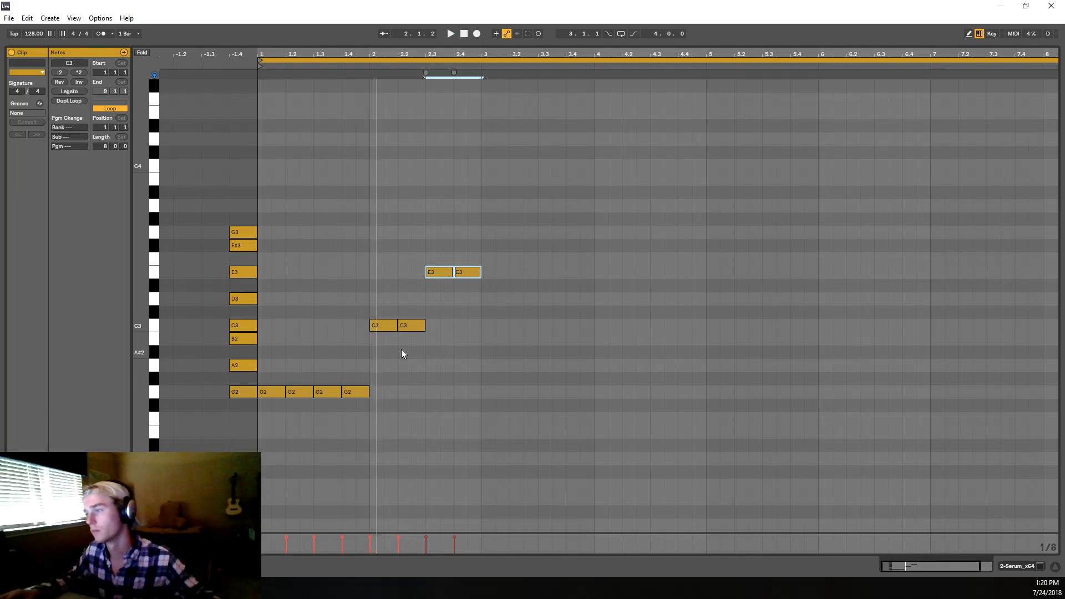
key(space)
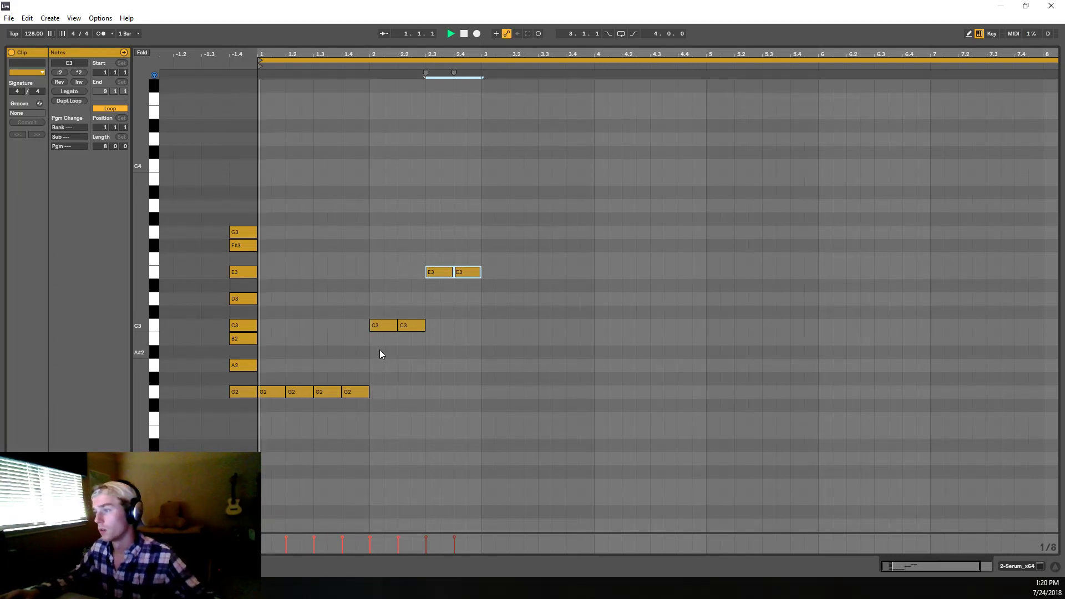
Step: Audition the first two notes of bar 2 at C2, and settle on D2
drag(380, 351, 421, 321)
key(space)
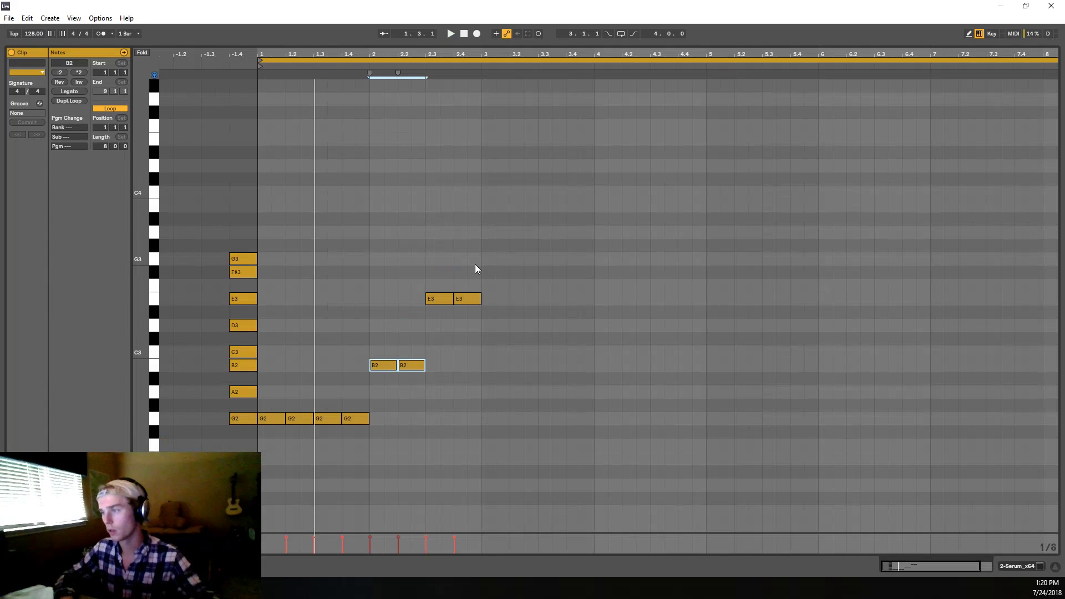
key(Up)
key(shift+Down)
key(space)
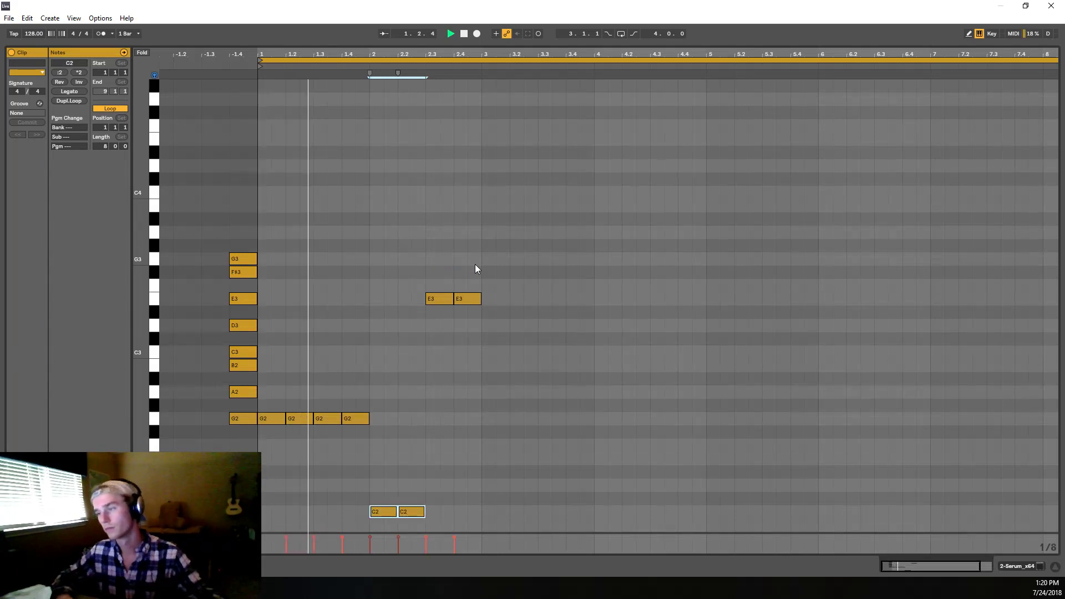
scroll(498, 268, down, 3)
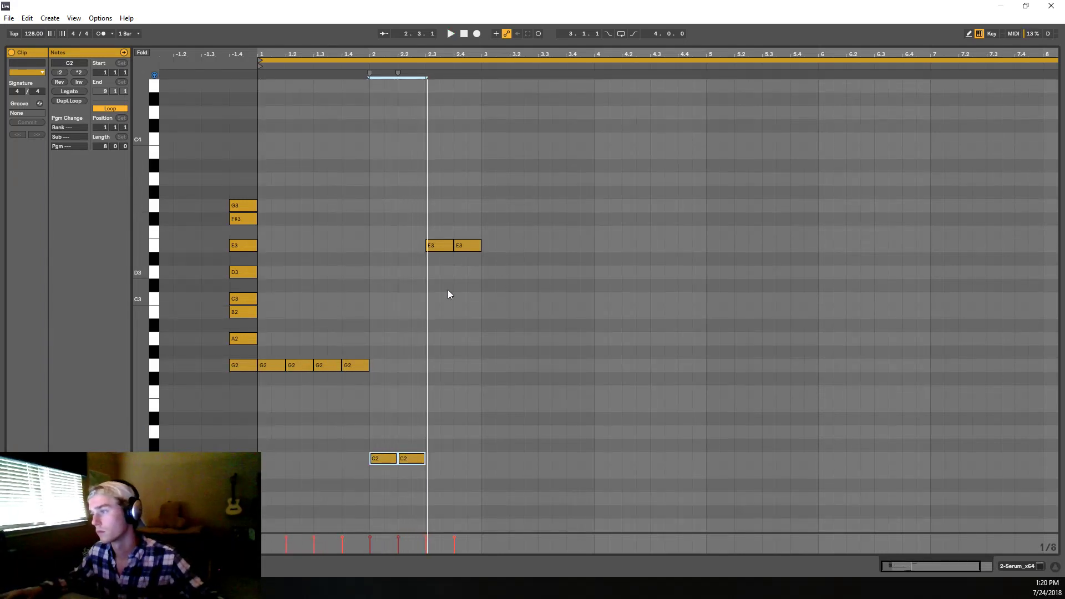
key(Up)
key(Up)
key(space)
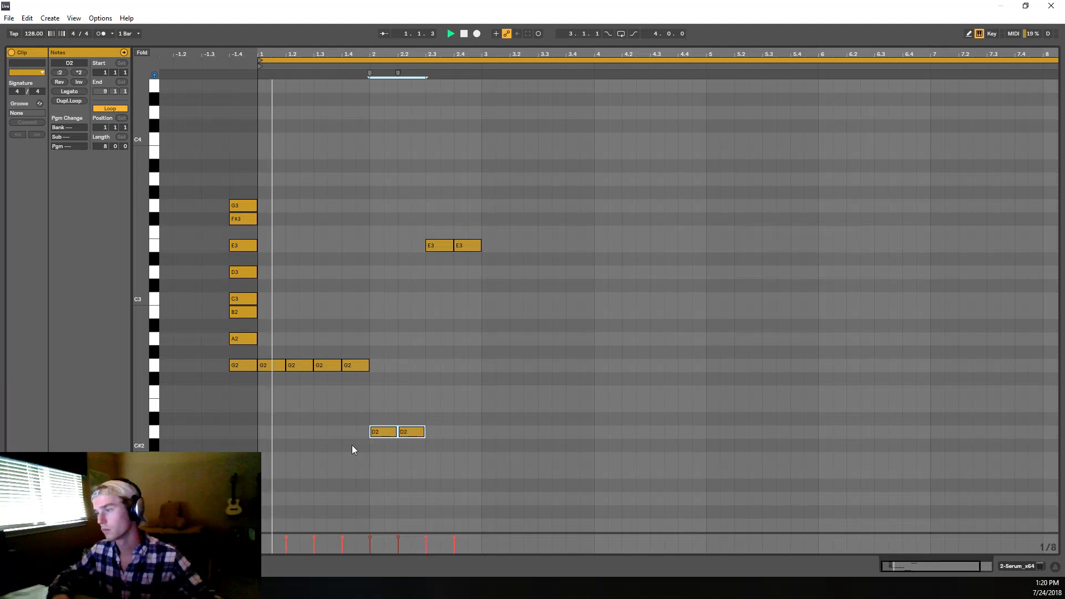
Step: Try the first two notes of bar 2 at G2 and return them to D2 while auditioning the phrase
key(Up)
key(Up)
key(Up)
key(Up)
key(Up)
key(space)
key(Down)
key(Down)
key(Down)
key(Down)
key(Down)
key(space)
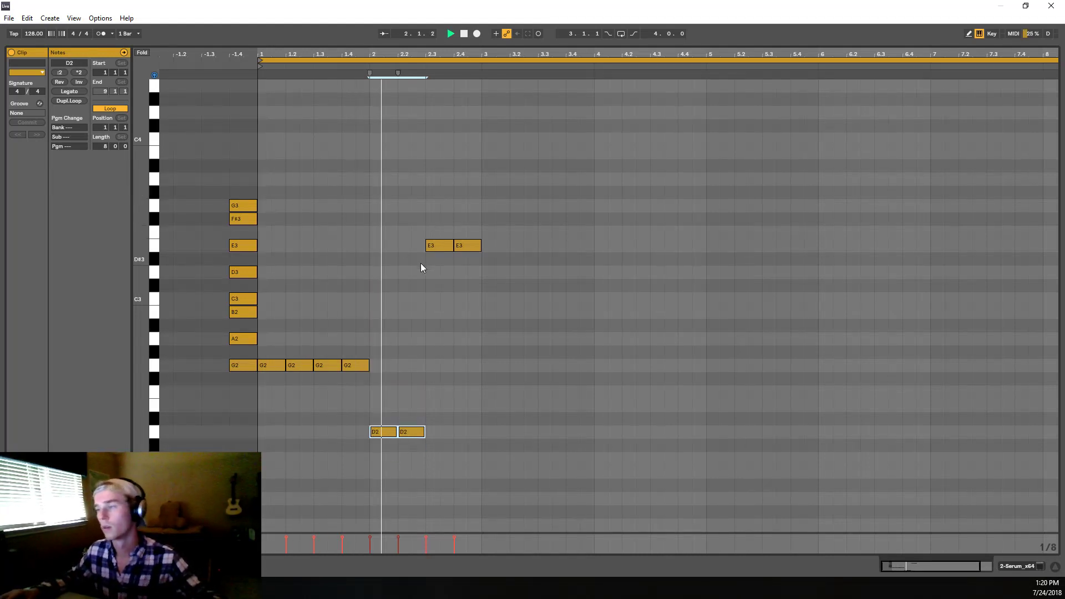
key(space)
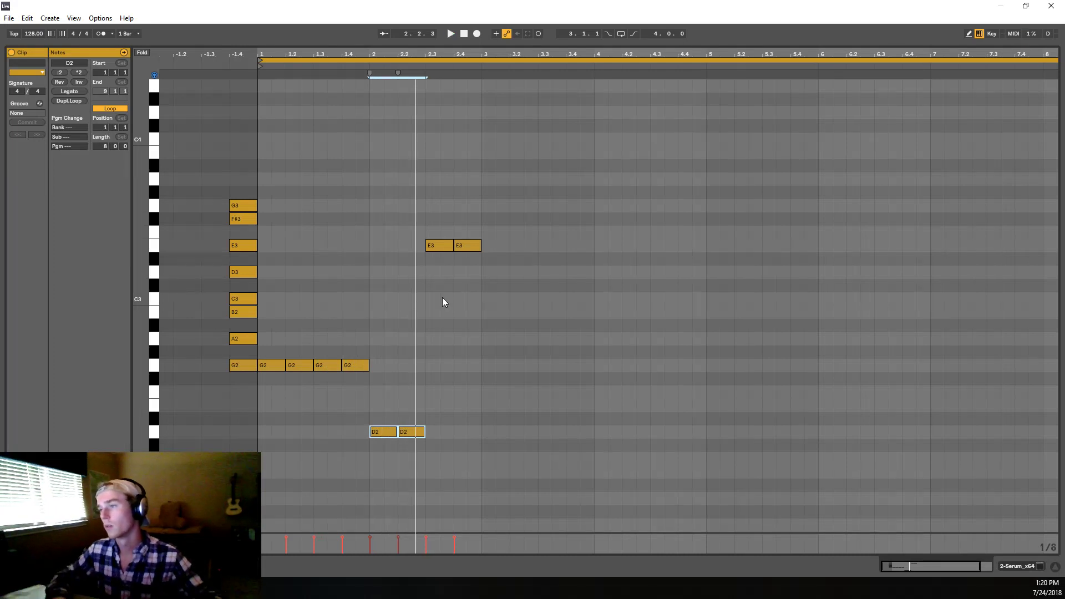
Step: Copy the G2–G3 scale column one octave below and one octave above itself before bar 1, and audition the clip
drag(247, 418, 227, 247)
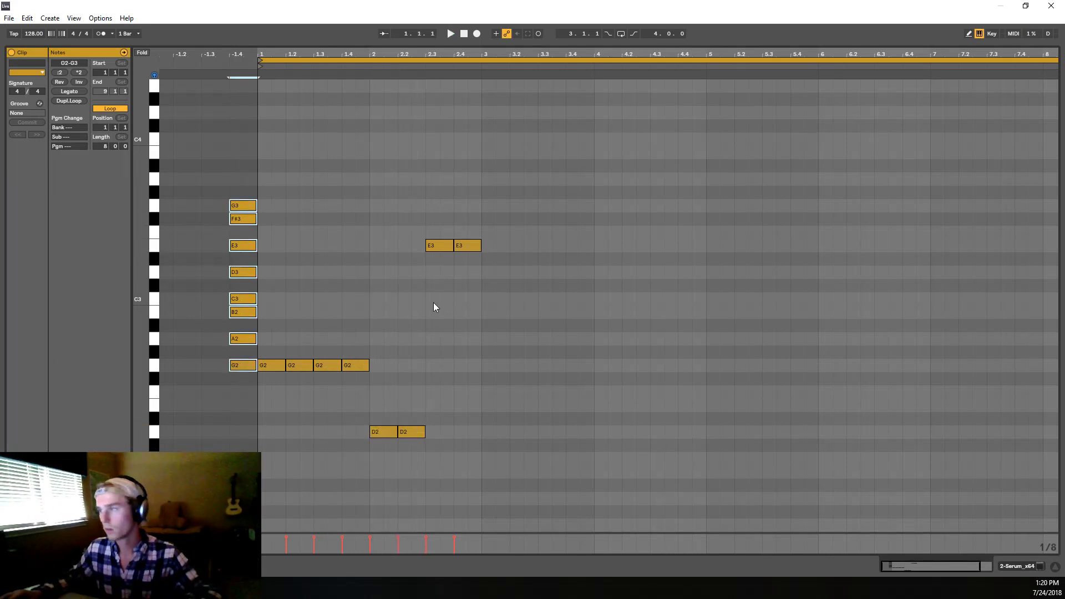
click(455, 306)
key(ctrl+v)
drag(465, 356, 228, 502)
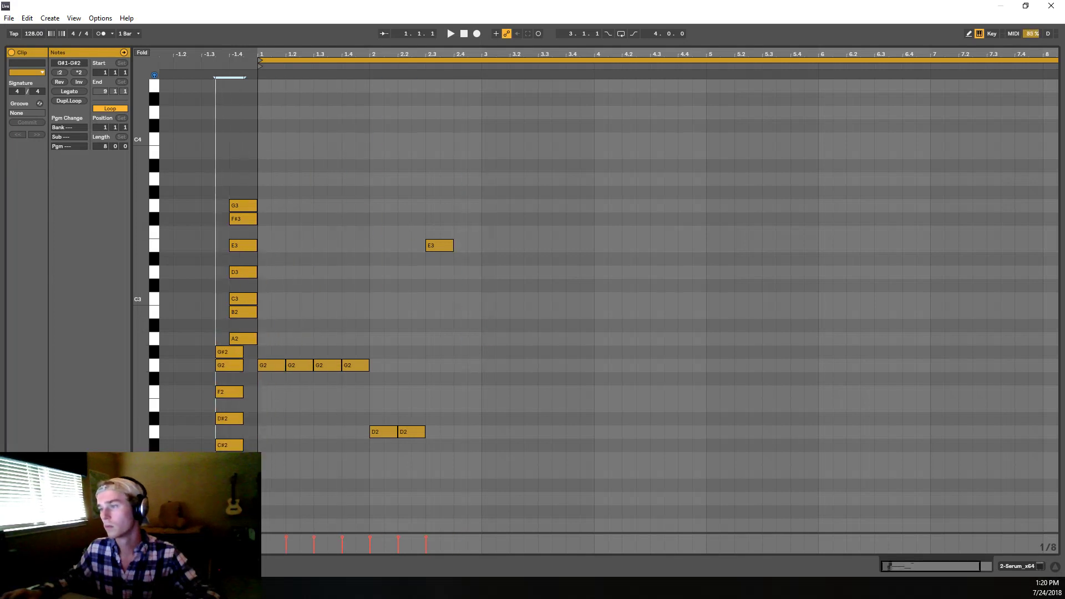
drag(227, 502, 244, 209)
key(space)
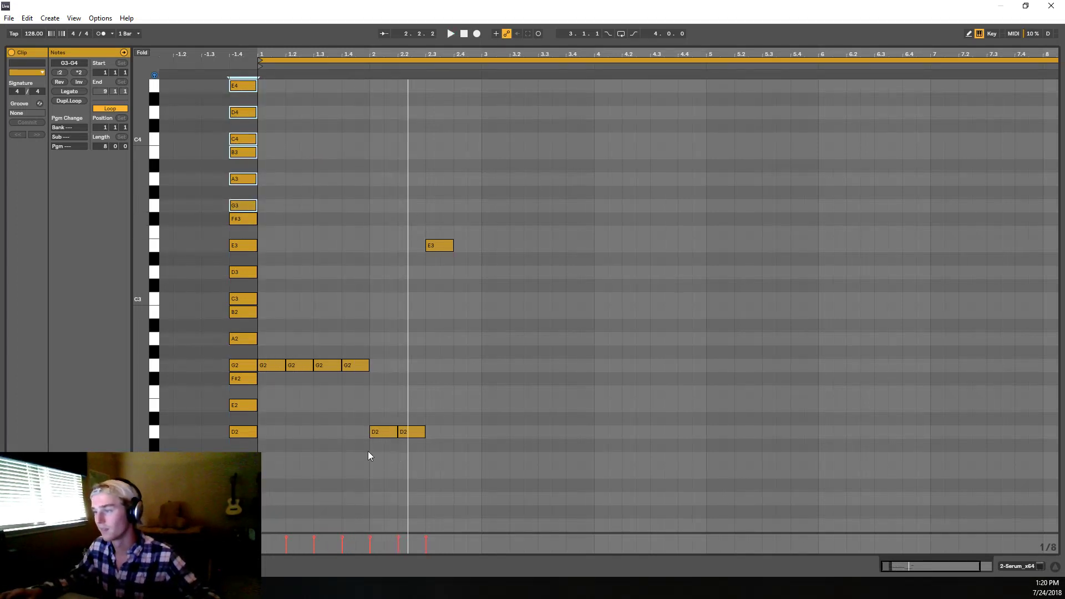
Step: Paste the G2–G3 scale column at beat 3.3, delete its C3 and F#3 notes, and select the remaining notes
drag(368, 451, 442, 432)
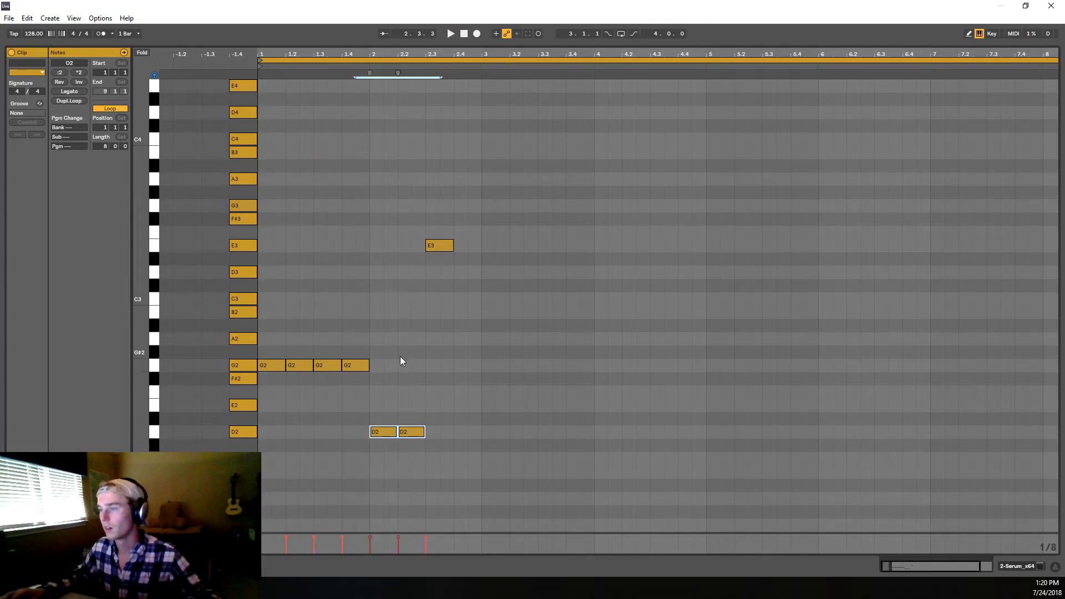
click(534, 325)
key(ctrl+v)
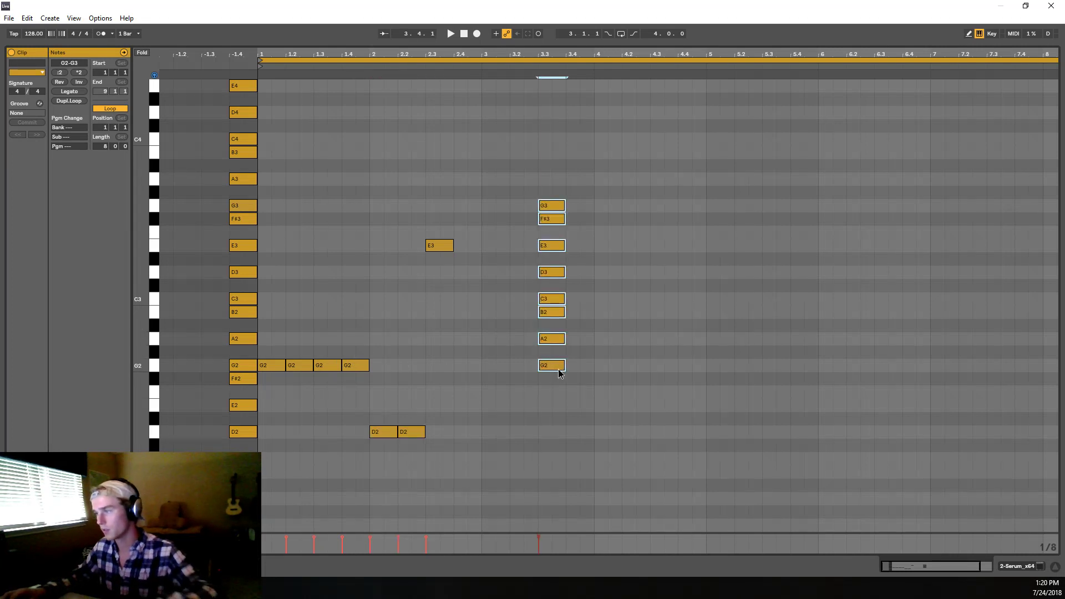
click(555, 340)
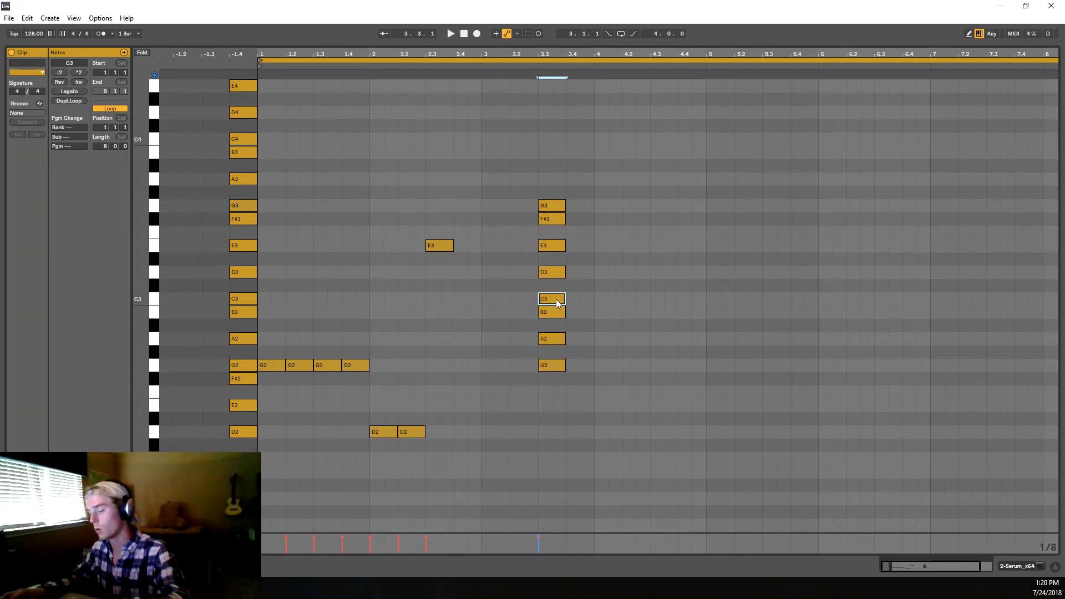
drag(557, 303, 554, 274)
click(552, 243)
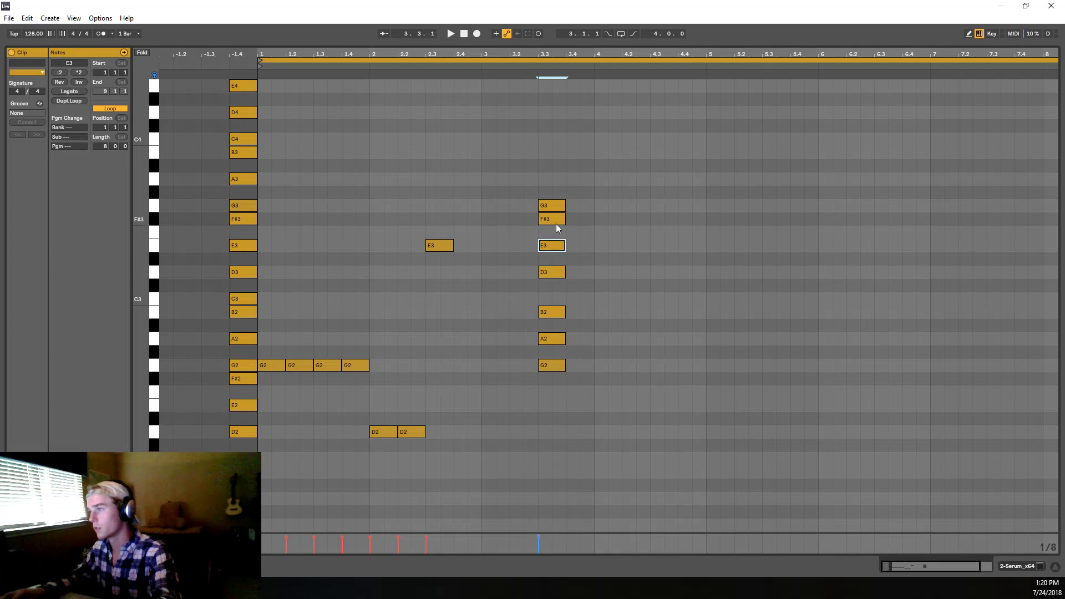
double_click(556, 221)
drag(551, 375, 553, 211)
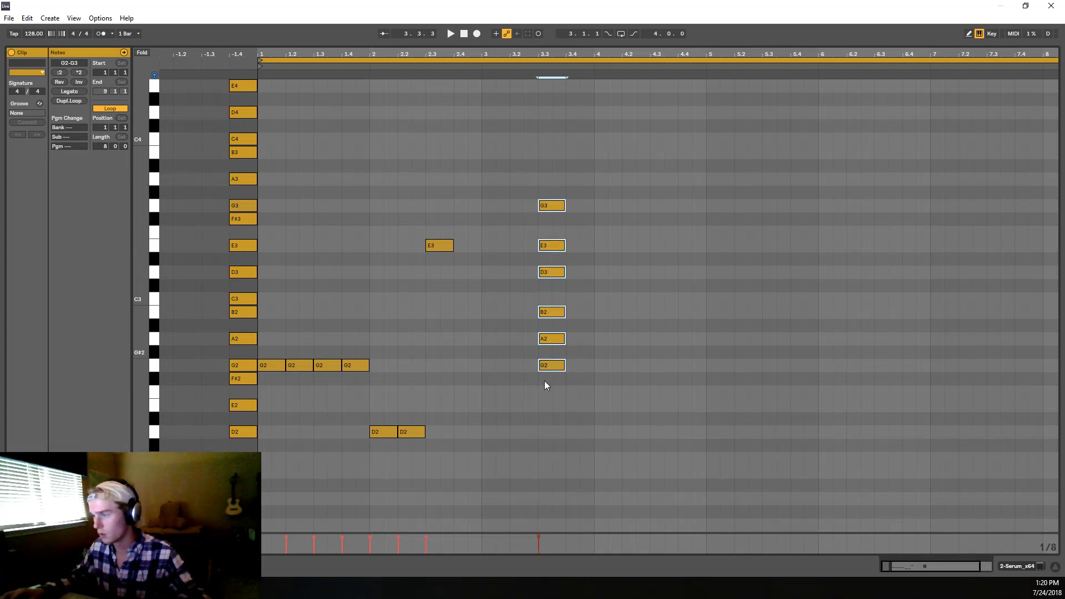
Step: Deactivate the five-note G scale column at beat 3.3 and copy it one octave below and one octave above itself
key(0)
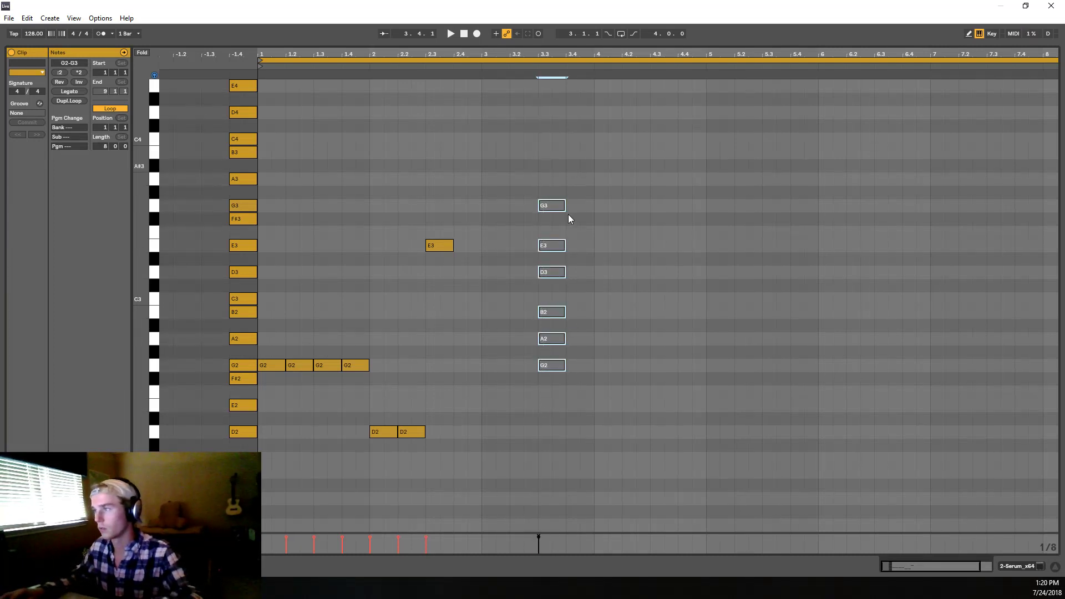
key(ctrl+c)
click(632, 326)
key(ctrl+v)
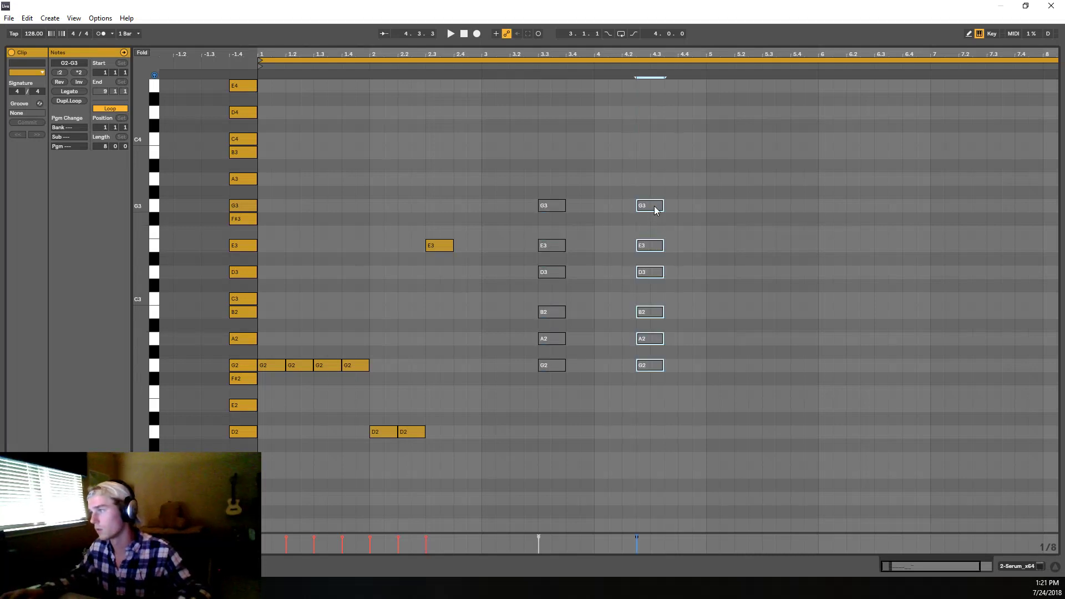
mouse_move(656, 209)
mouse_down()
mouse_move(559, 393)
mouse_move(553, 368)
mouse_up()
click(621, 341)
key(ctrl+v)
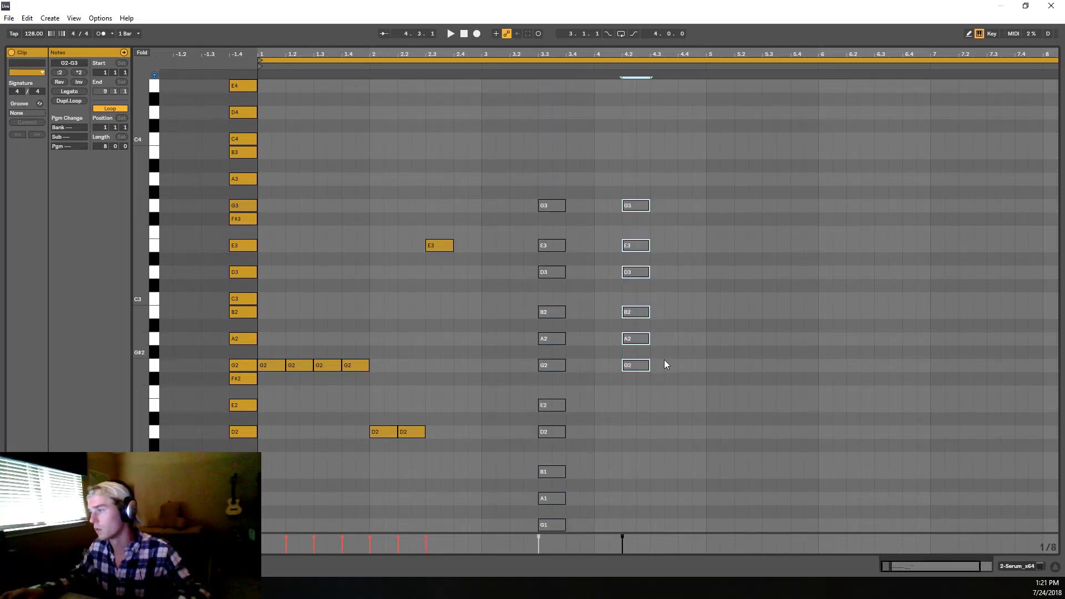
drag(645, 371, 559, 209)
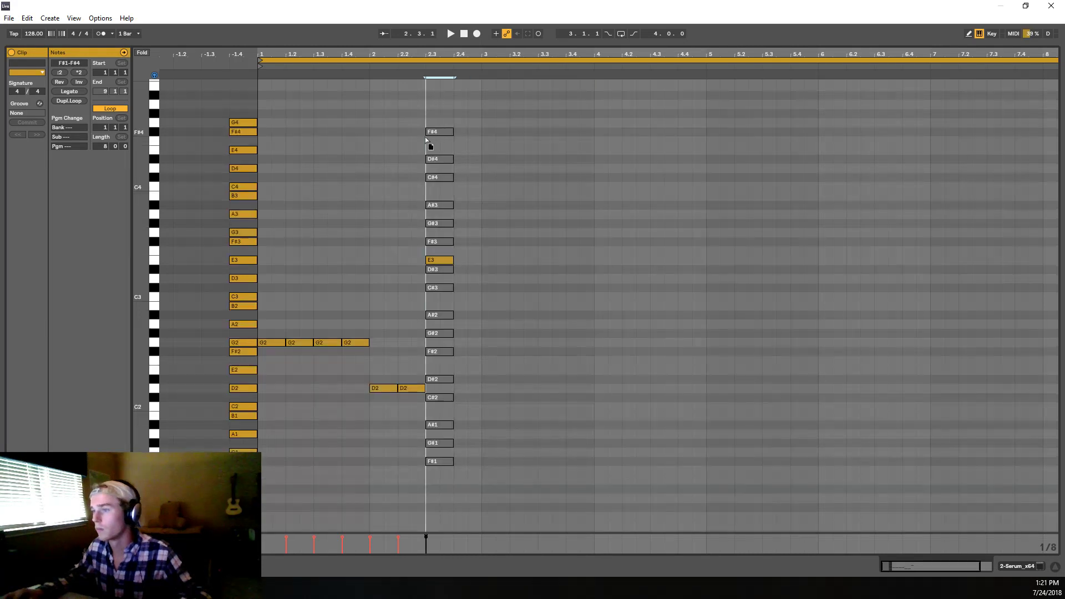
Step: Move the deactivated G1–G4 pentatonic column to beat -1.3, beside the full scale column, keeping its pitches unchanged
drag(429, 142, 654, 209)
key(ctrl+z)
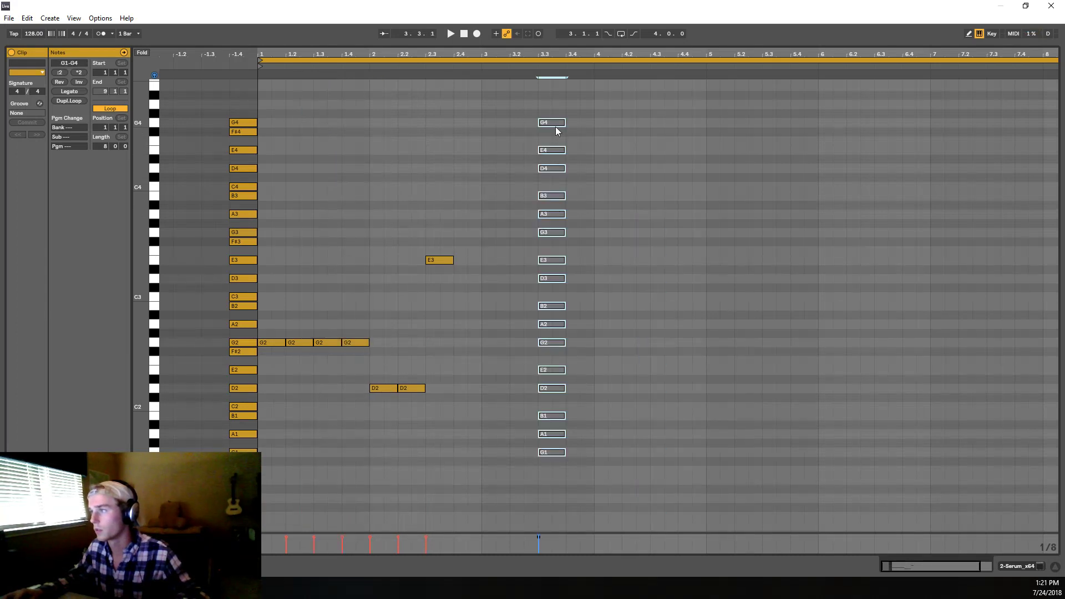
mouse_move(556, 130)
mouse_down()
mouse_move(215, 111)
mouse_move(216, 127)
mouse_up()
click(465, 199)
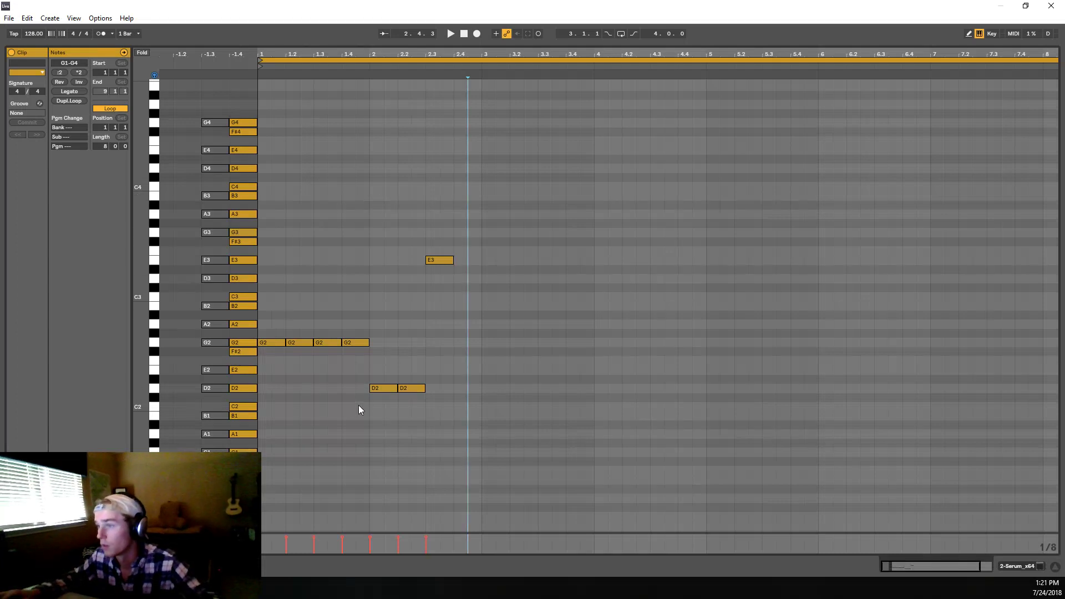
Step: Audition the first two notes of bar 2 at D3 and B2, and settle on C3
key(space)
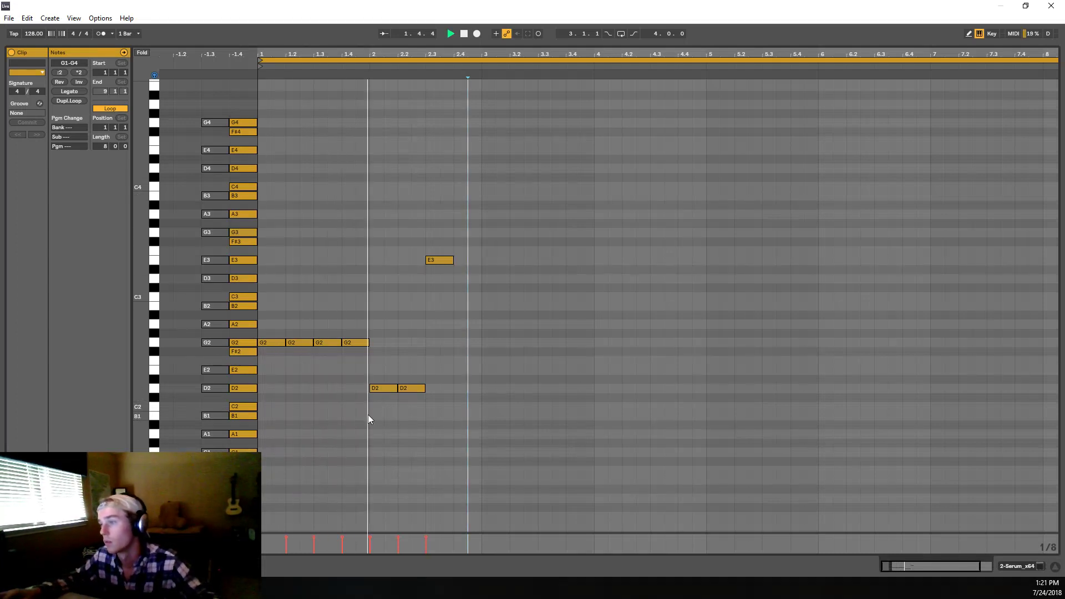
key(space)
drag(368, 418, 445, 381)
key(shift+Up)
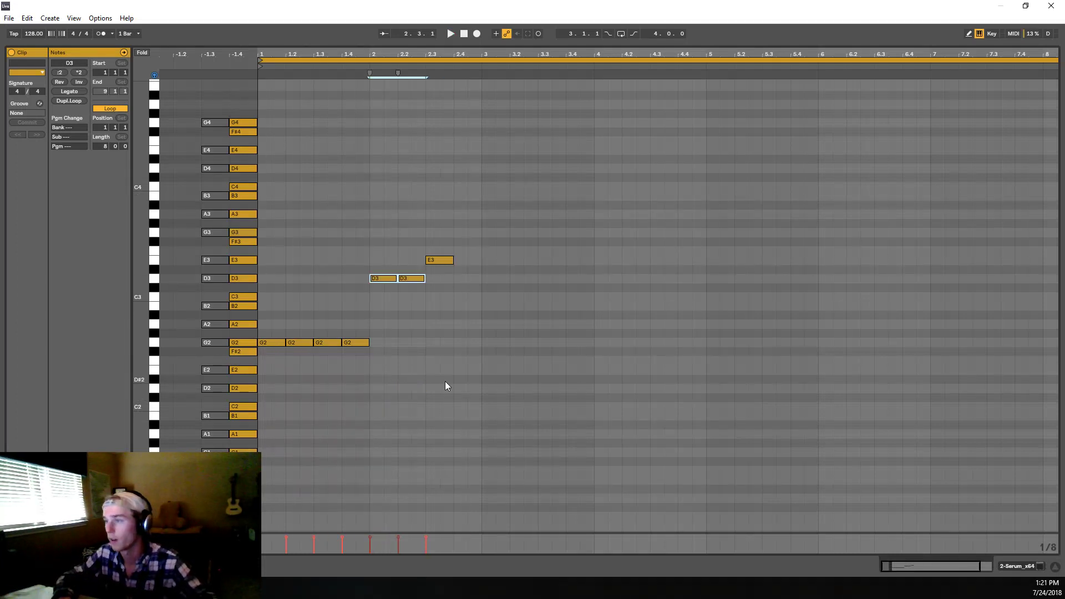
key(space)
key(Down)
key(Down)
key(Down)
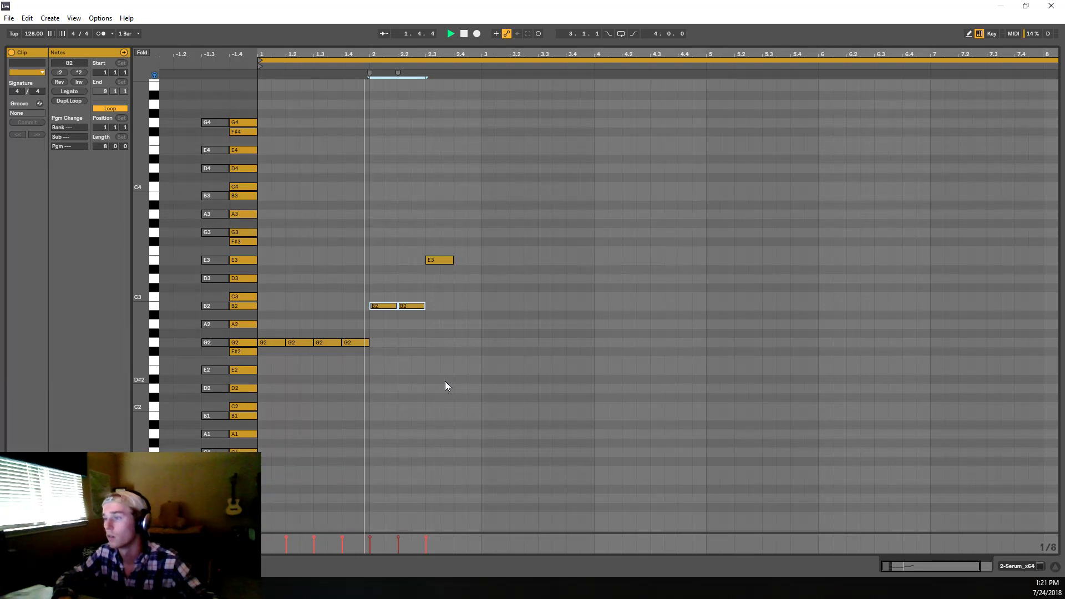
key(Up)
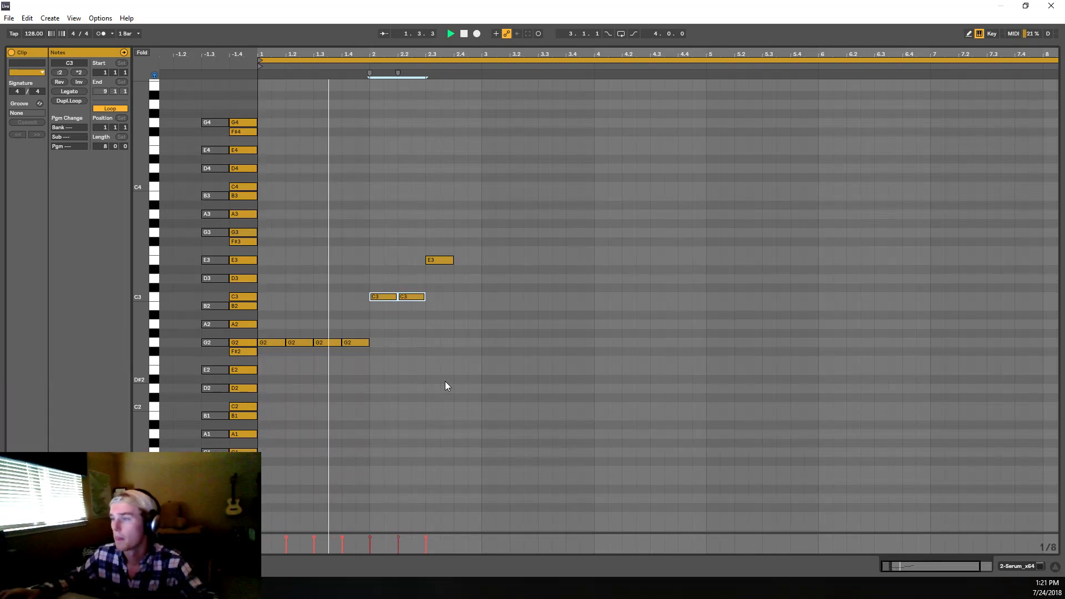
key(space)
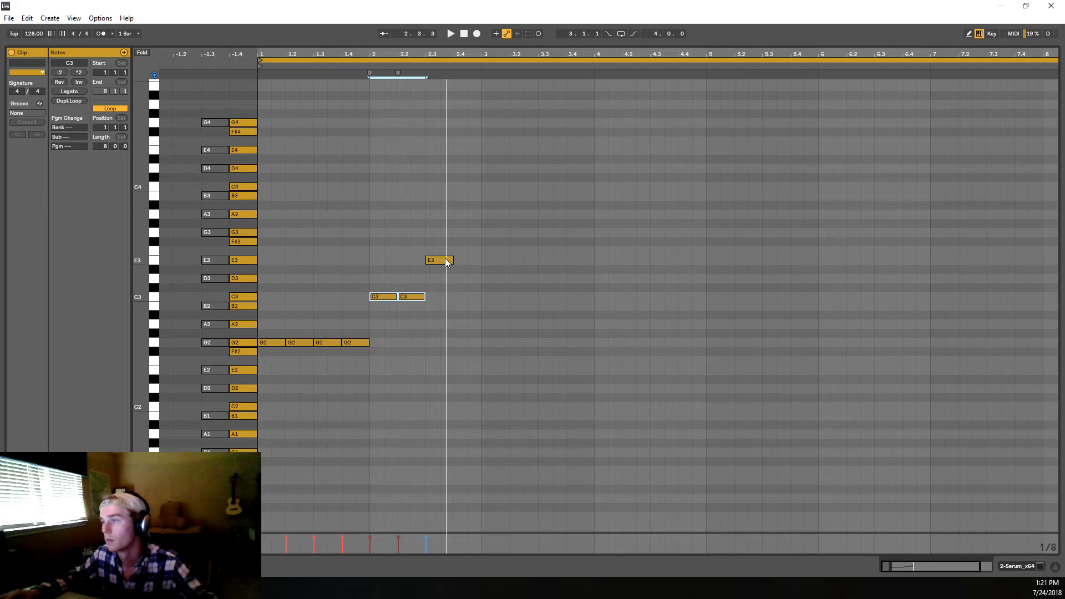
Step: Lower the note at beat 2.3 to A2, duplicate it to beat 2.4 and raise the copy to D3
drag(445, 258, 445, 310)
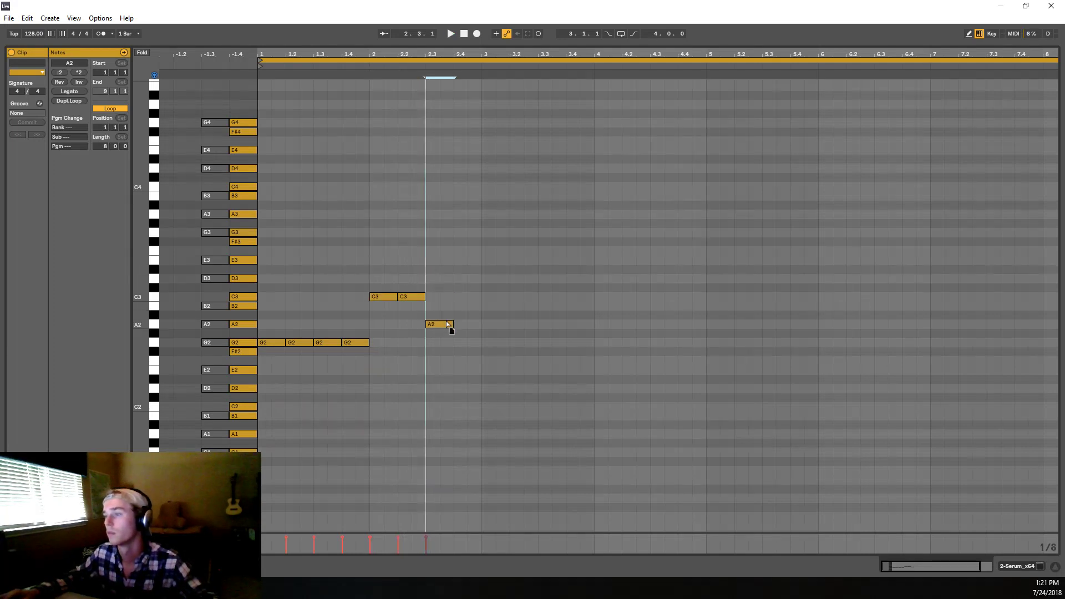
key(space)
key(ctrl+d)
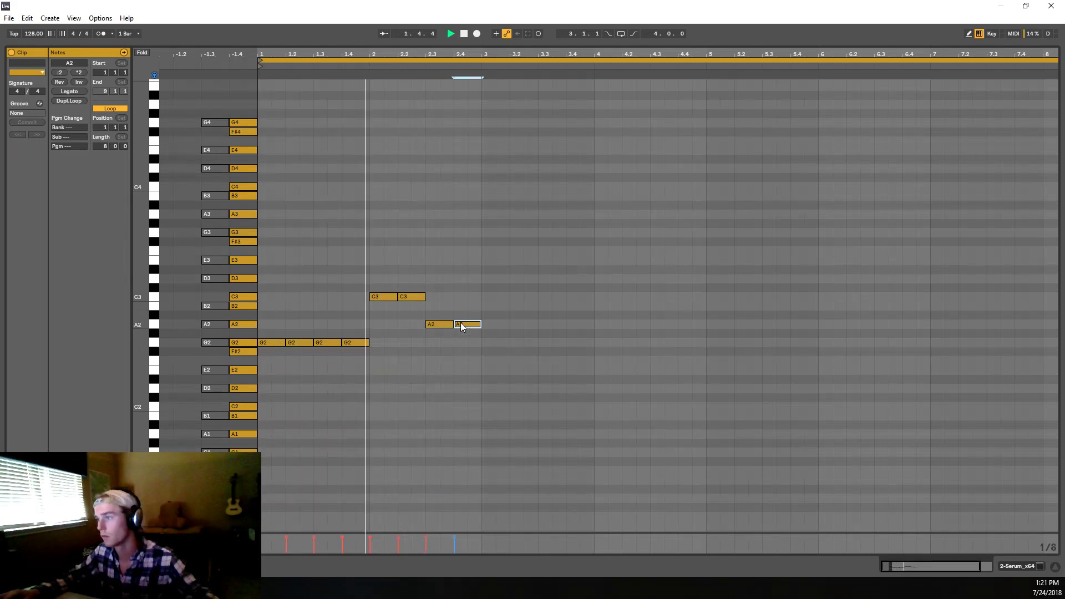
drag(460, 326, 467, 281)
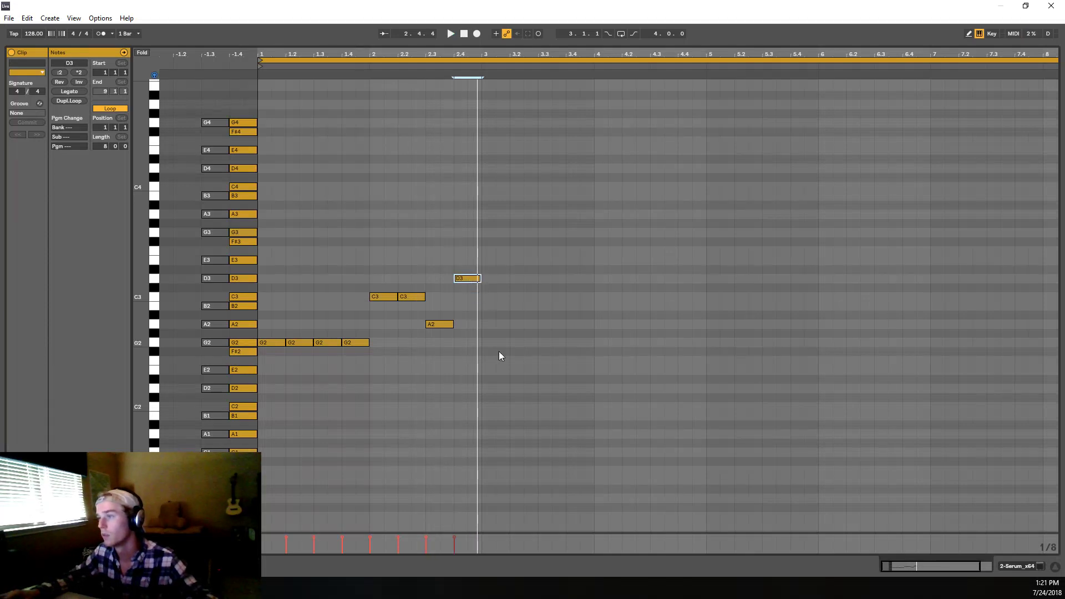
Step: Duplicate the two-bar phrase into bars 3 and 4, and raise the four G2 notes in bar 3 to G3
key(ctrl+a)
key(ctrl+d)
click(499, 366)
mouse_move(488, 376)
mouse_down()
mouse_move(605, 335)
mouse_move(640, 286)
mouse_up()
key(shift+Up)
Step: Try the first two notes of bar 4 at C4 during playback, and undo the octave change
key(space)
click(598, 331)
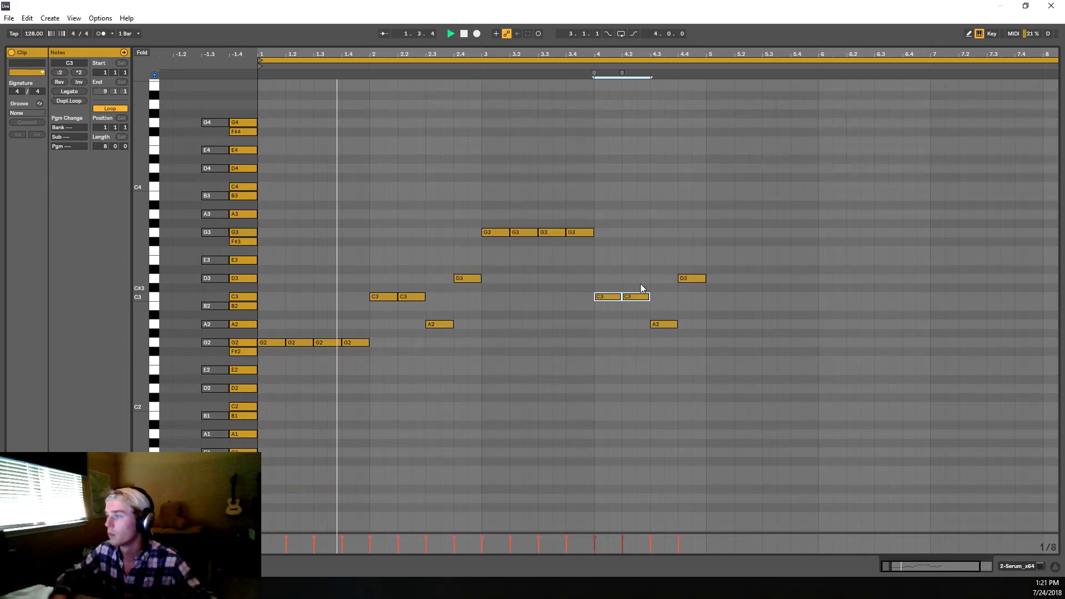
key(shift+Up)
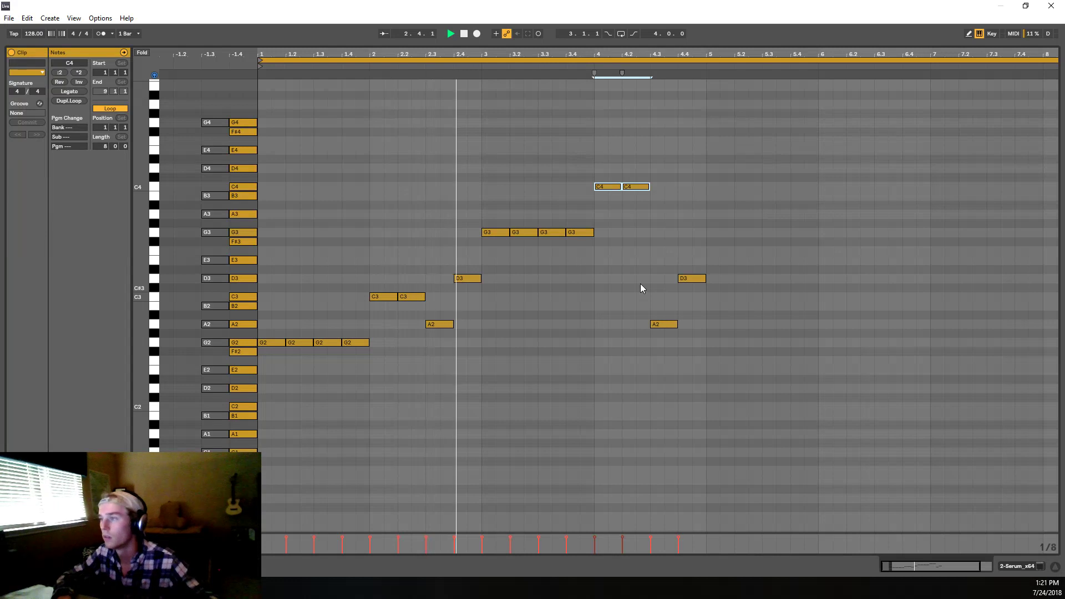
key(ctrl+z)
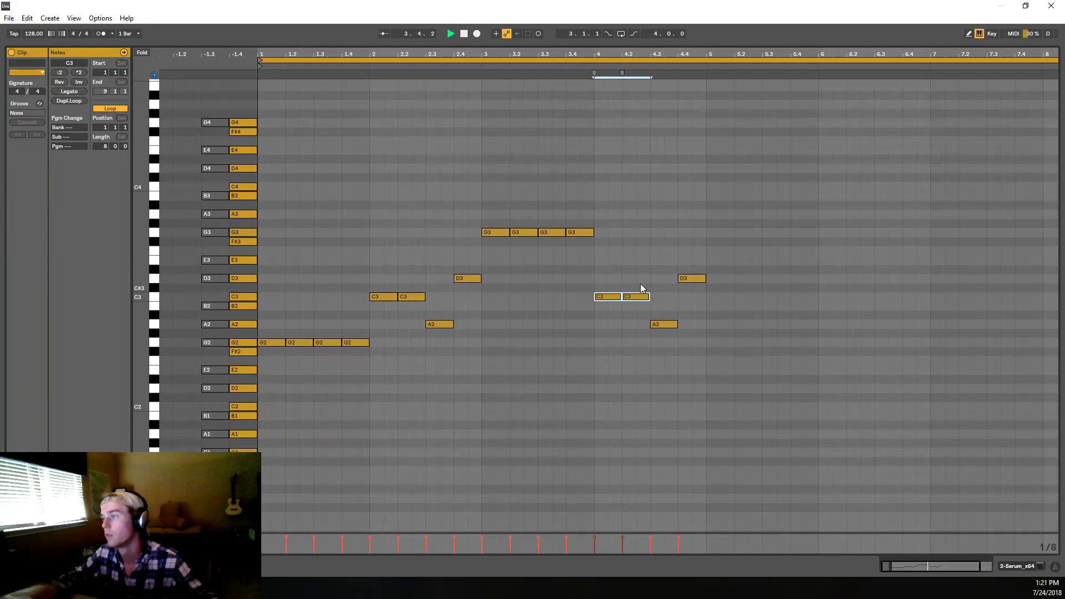
key(space)
Step: Audition the four notes of bar 3 at F#3, and return them to G3
drag(594, 254, 497, 195)
key(Down)
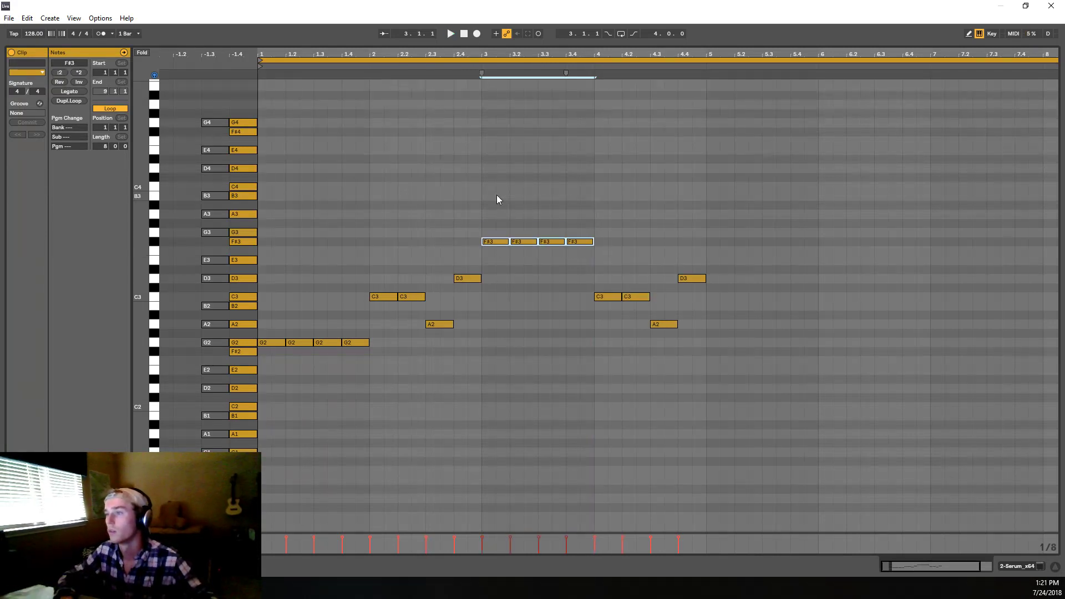
key(space)
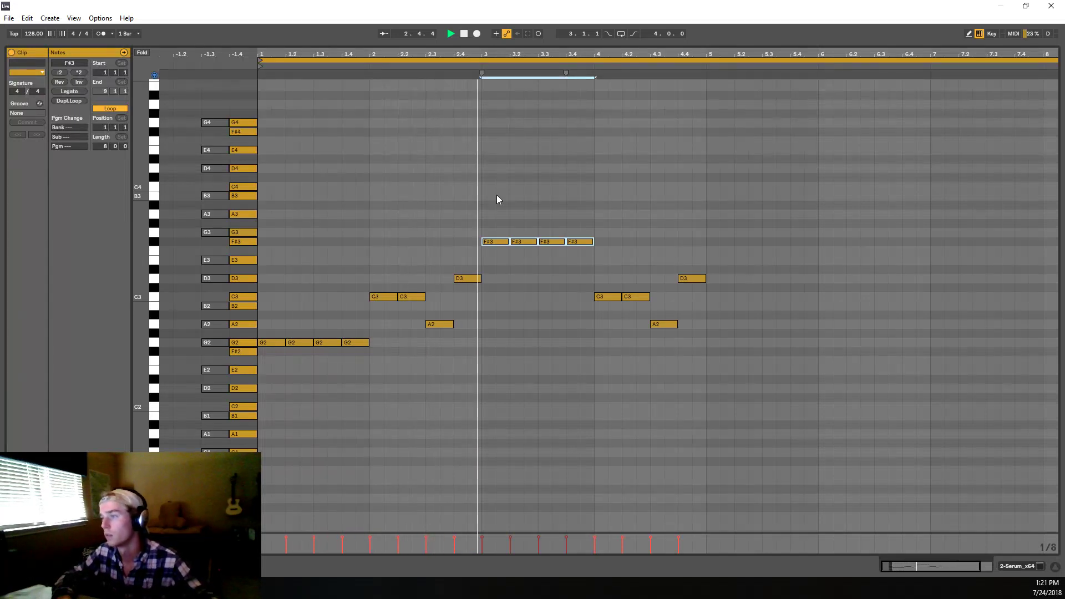
key(Up)
key(space)
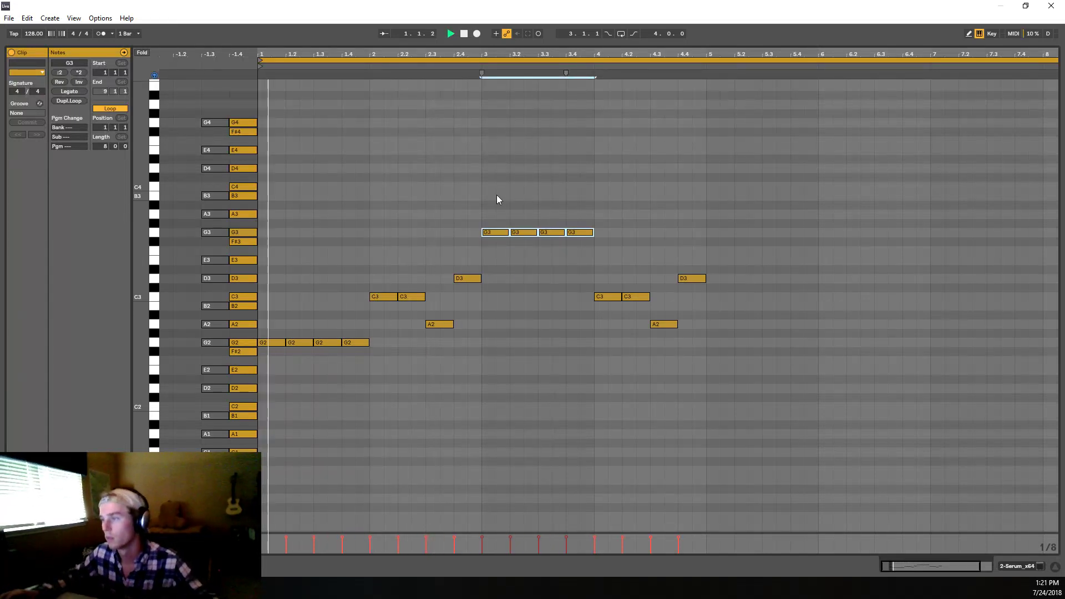
Step: Try the note at beat 2.3 at A3, F#3 and E3, auditioning the phrase
drag(451, 366, 423, 280)
click(438, 323)
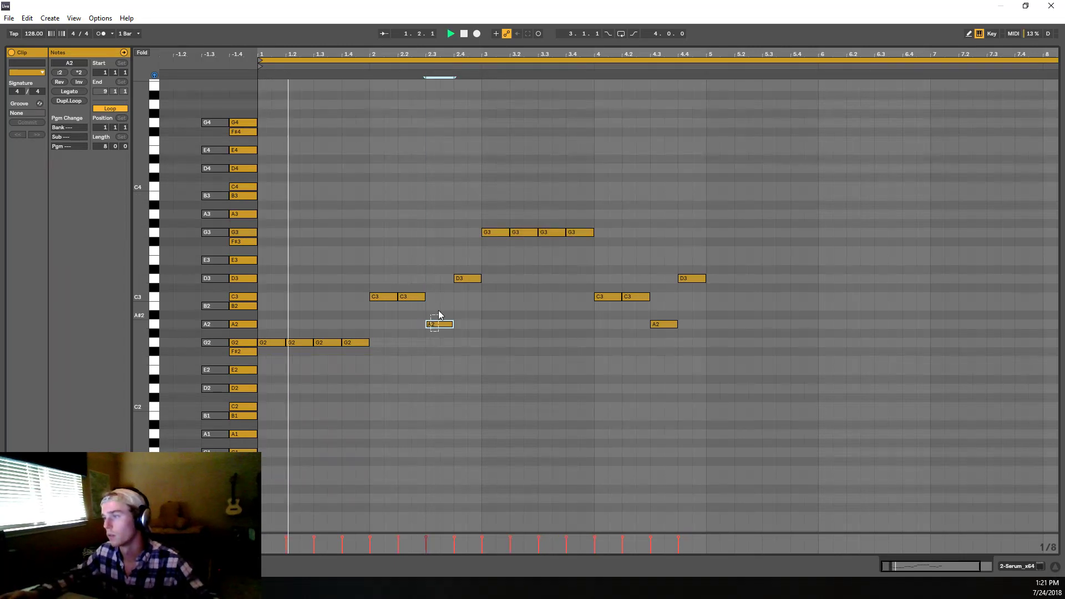
key(shift+Up)
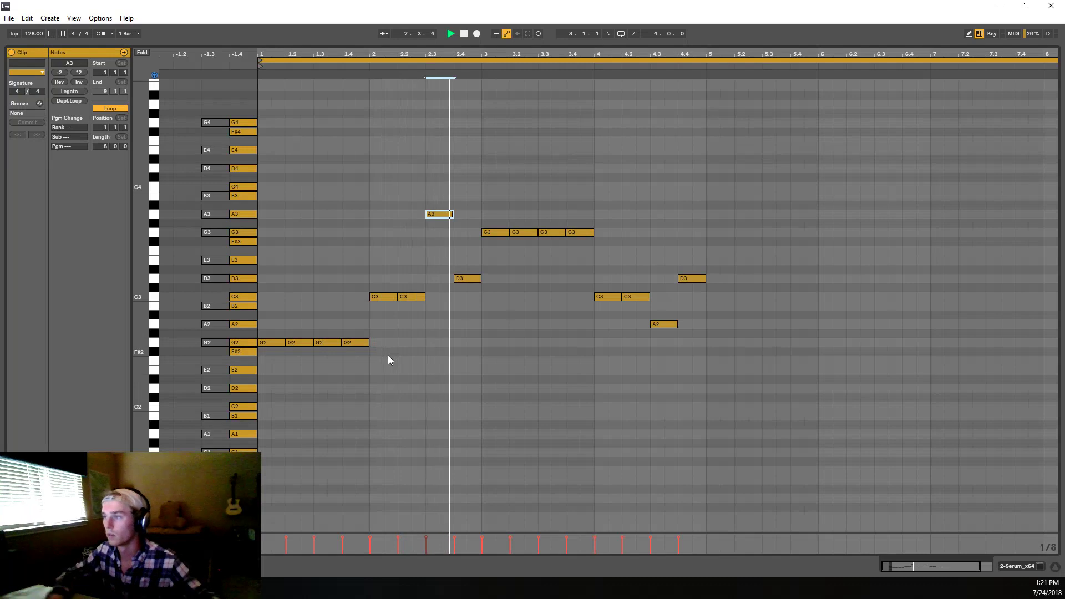
key(Down)
key(Down)
key(Down)
key(Down)
key(Down)
key(Down)
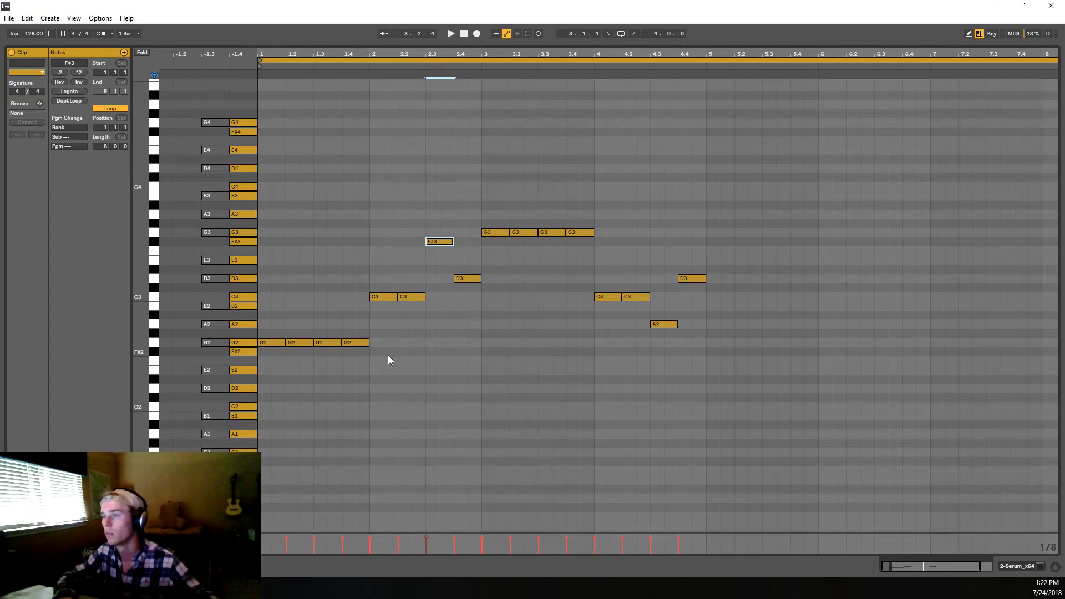
key(Up)
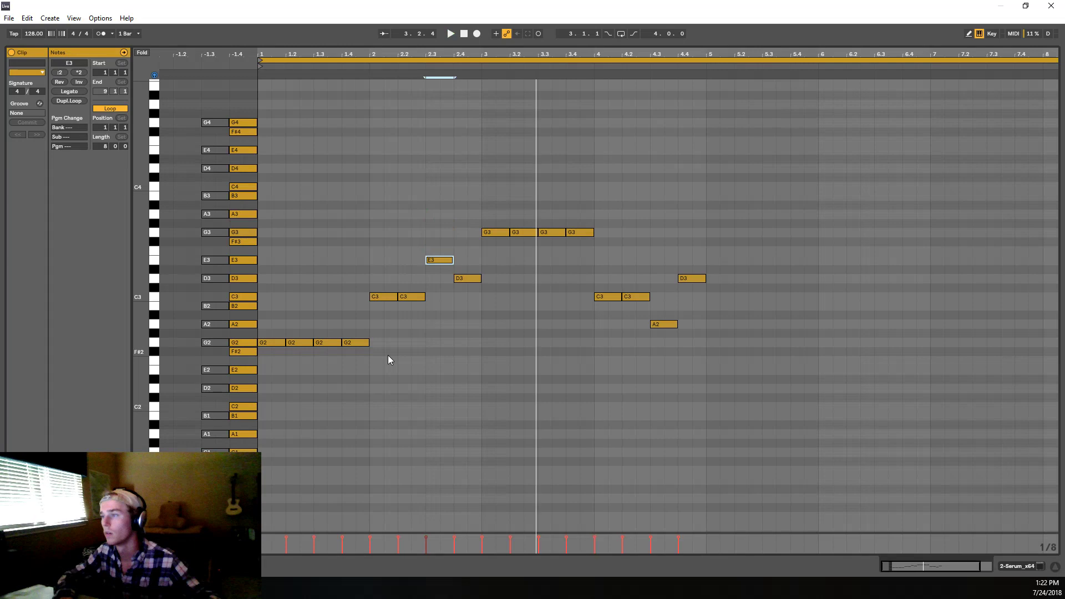
key(space)
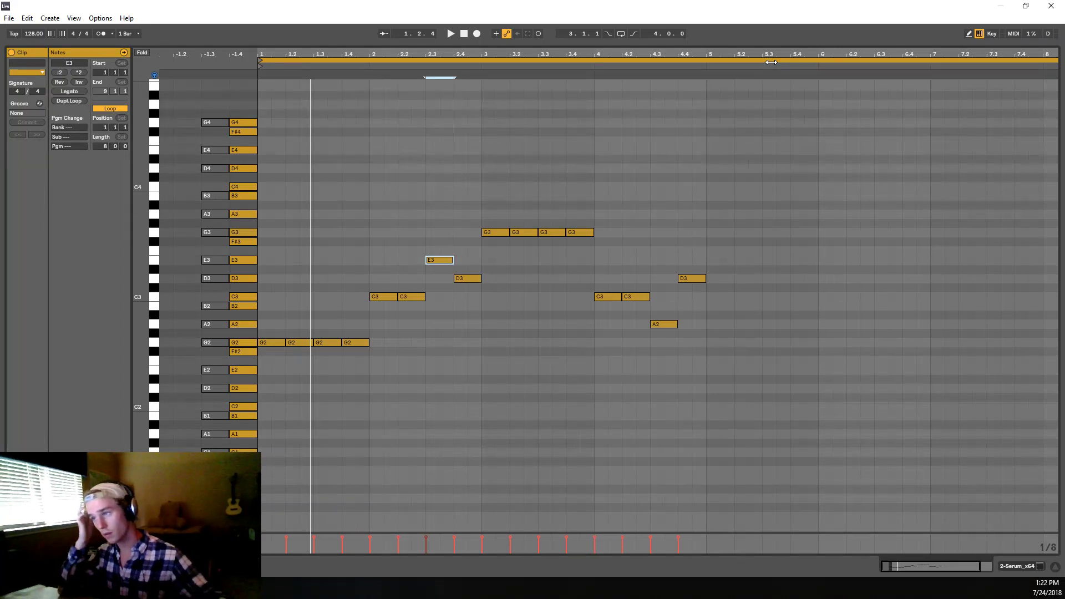
key(space)
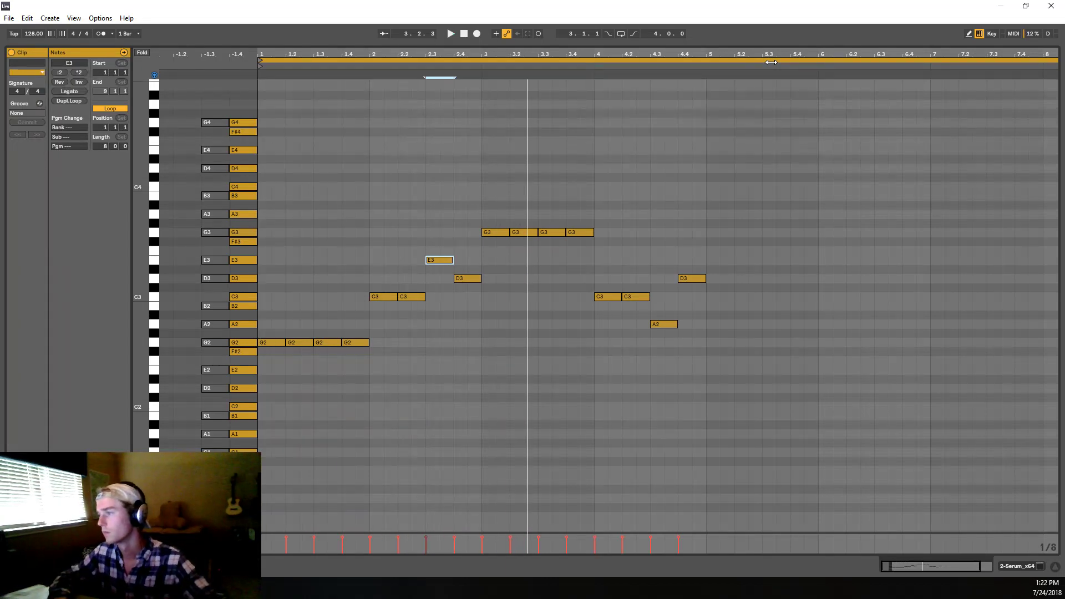
Step: Lower the note at beat 2.3 to B2 and A2, auditioning the phrase with each pitch
key(Down)
key(Down)
key(Down)
key(space)
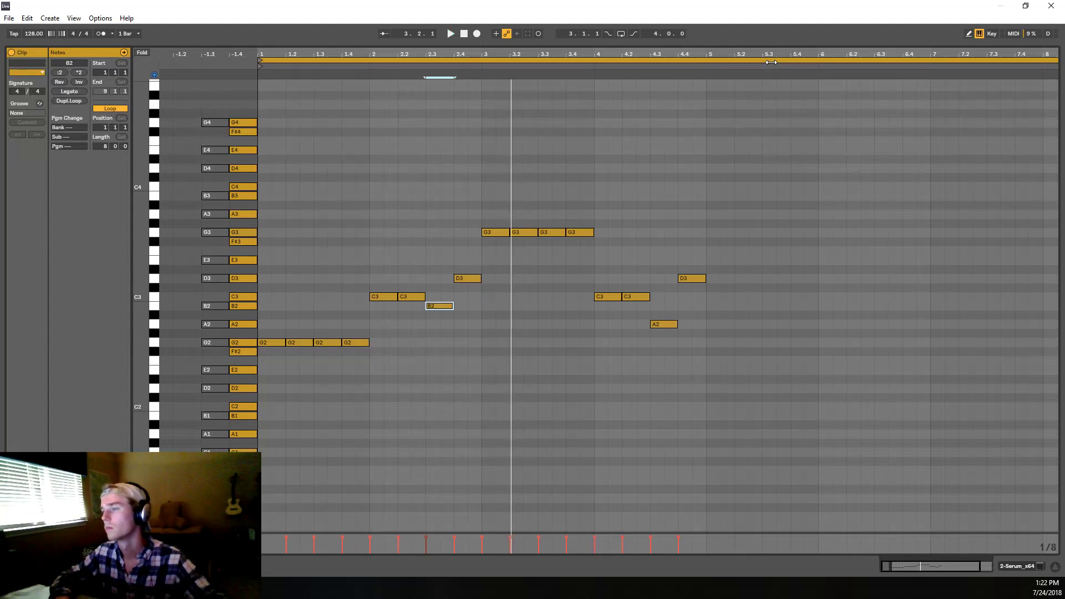
key(space)
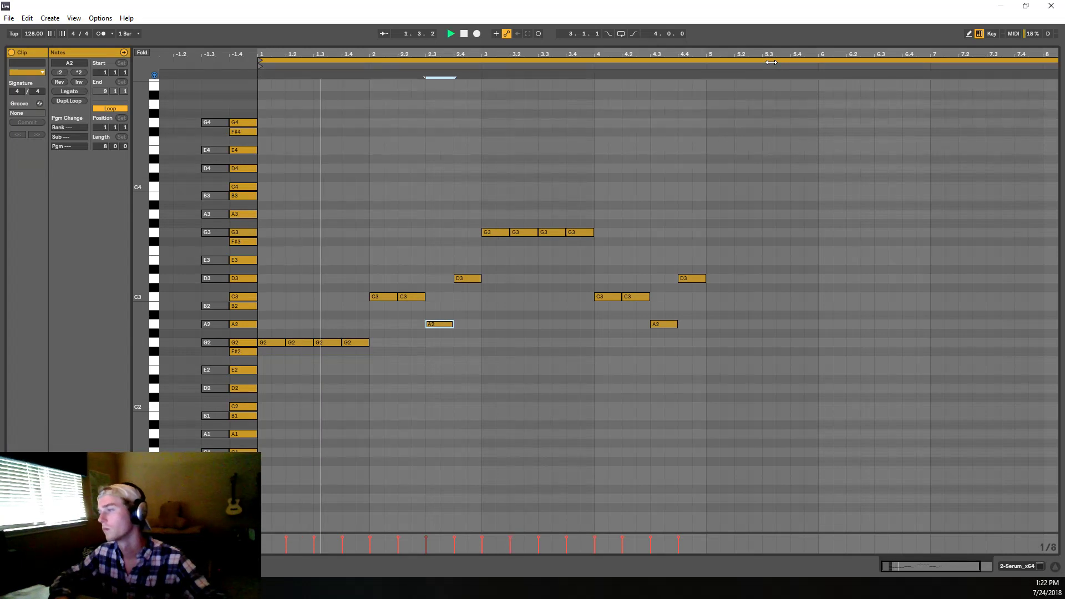
key(space)
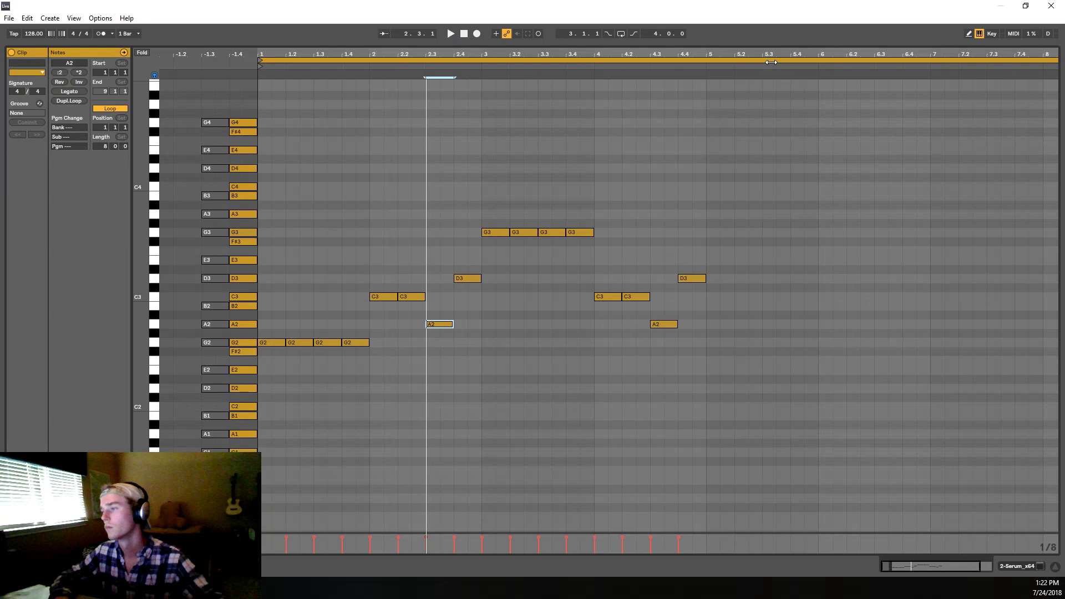
Step: Set the note at beat 2.3 to B2 and the note at beat 2.4 to A2, and play the phrase
key(Up)
key(Right)
key(Down)
key(Down)
key(Down)
key(space)
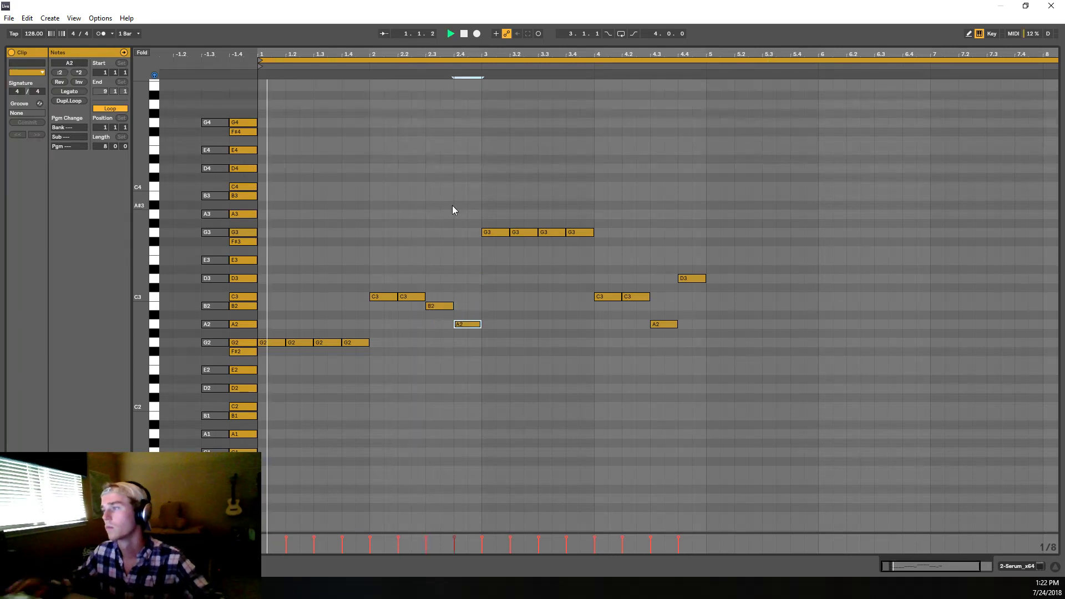
Step: Shorten the four G3 notes in bar 3 to eighth notes and try them at G#1
drag(469, 263, 675, 192)
key(shift+Left)
key(shift+Down)
key(shift+Down)
key(Up)
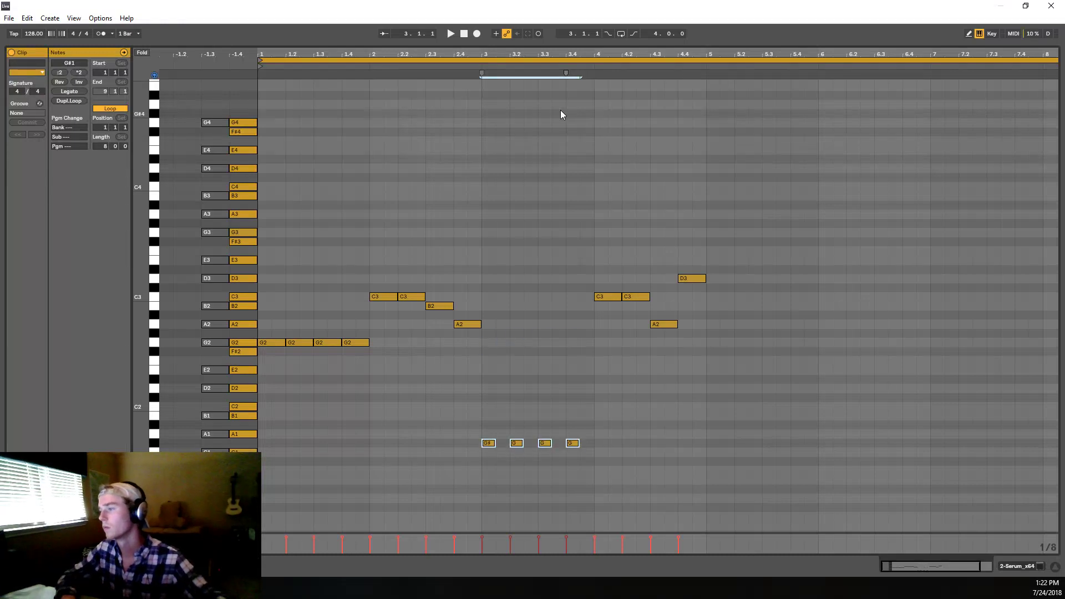
Step: Shift bar 3's four shortened notes through several octaves, settle on G3, and audition the clip
key(shift+Up)
key(shift+Up)
key(shift+Down)
key(shift+Down)
key(Down)
key(shift+Up)
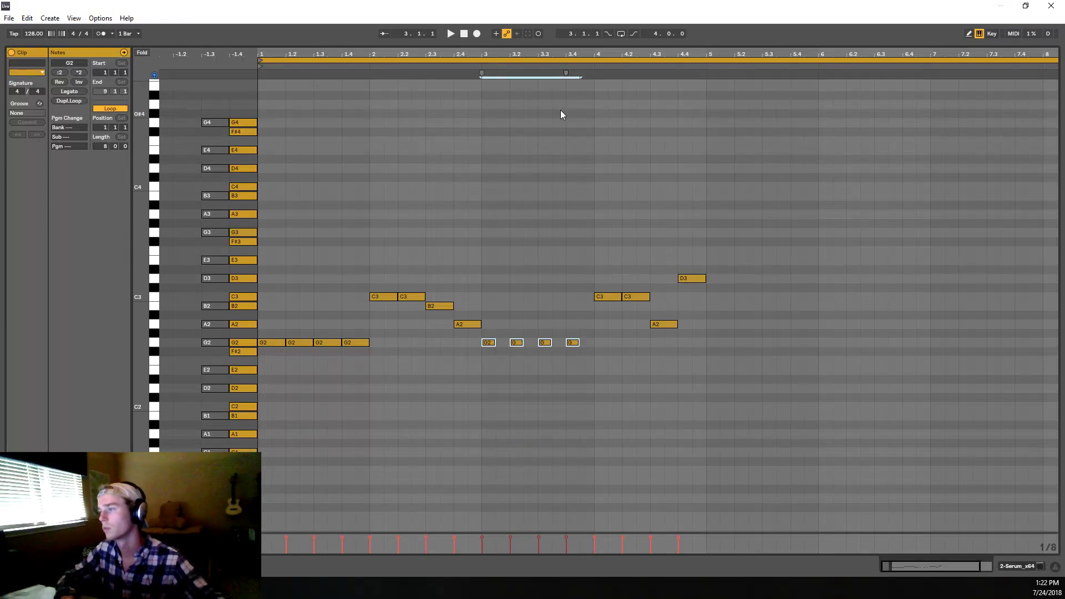
key(shift+Up)
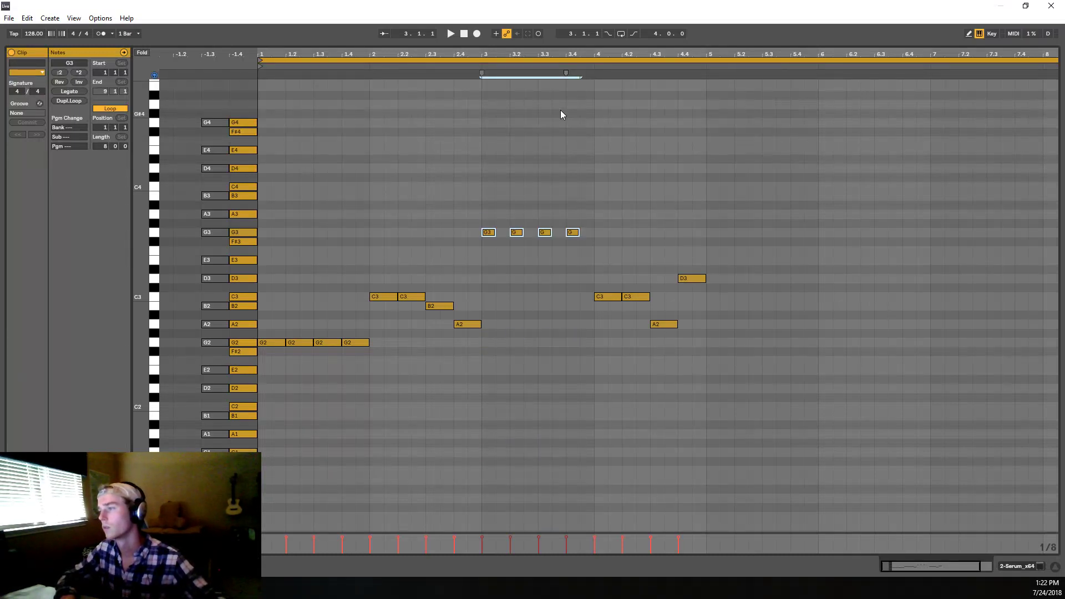
key(space)
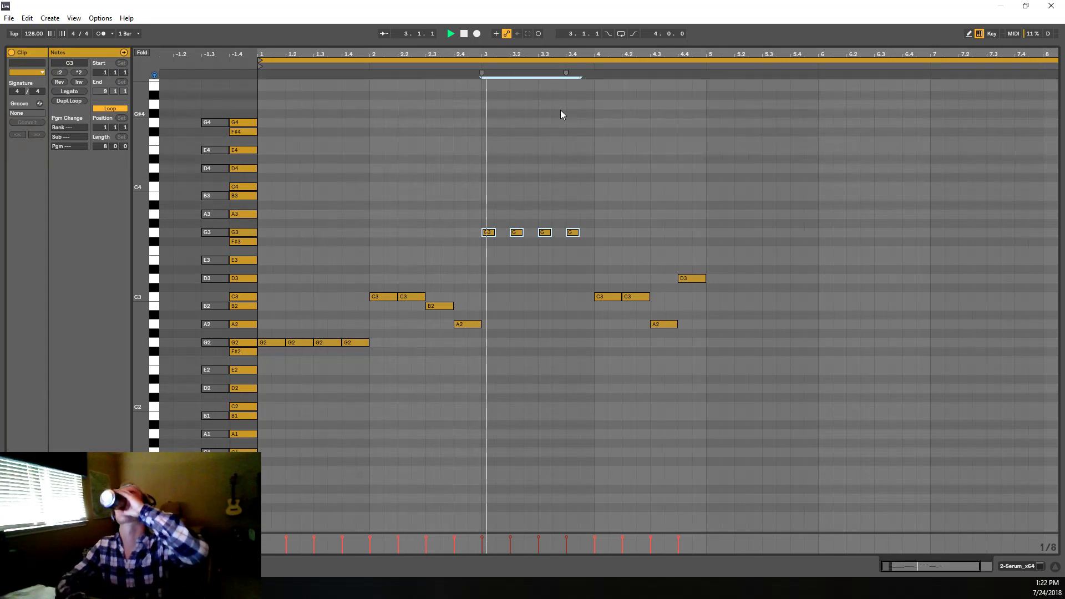
key(space)
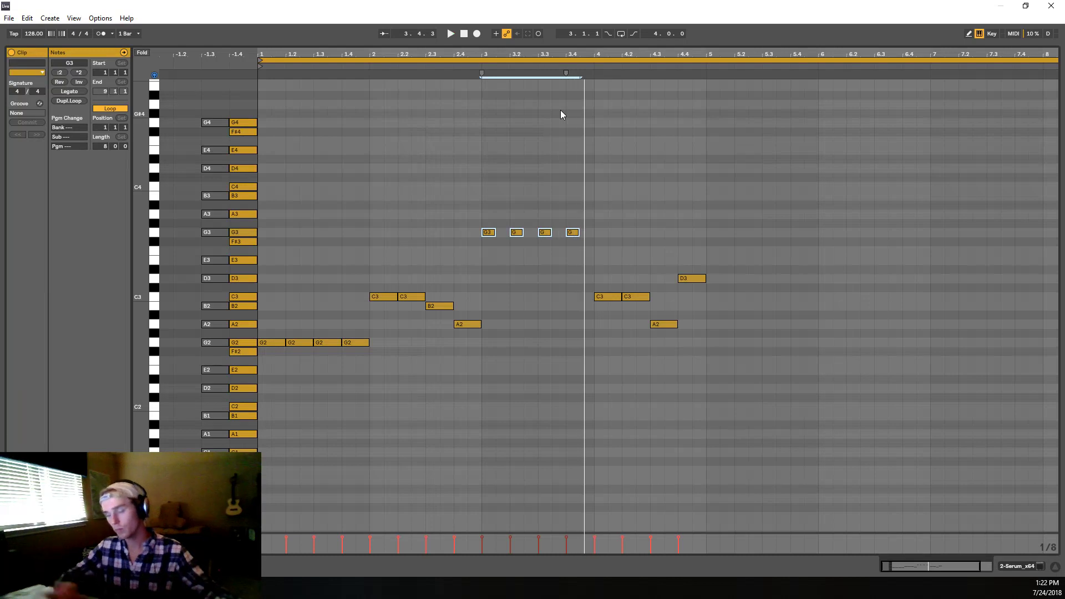
Step: Lengthen the four G3 notes in bar 3 to a full beat each and play the phrase
click(511, 215)
click(489, 232)
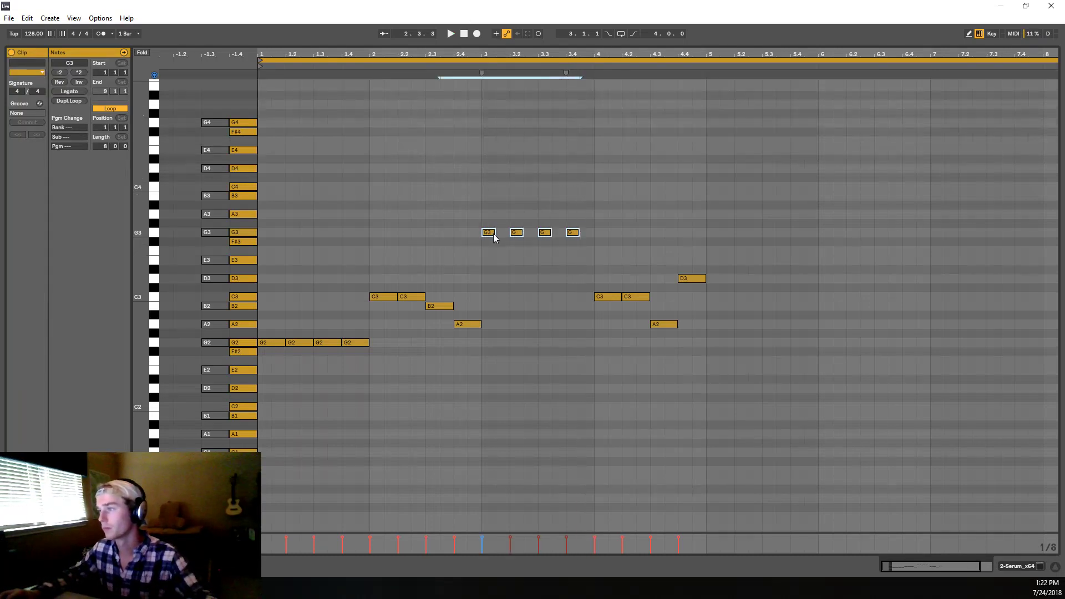
drag(493, 233, 507, 233)
key(space)
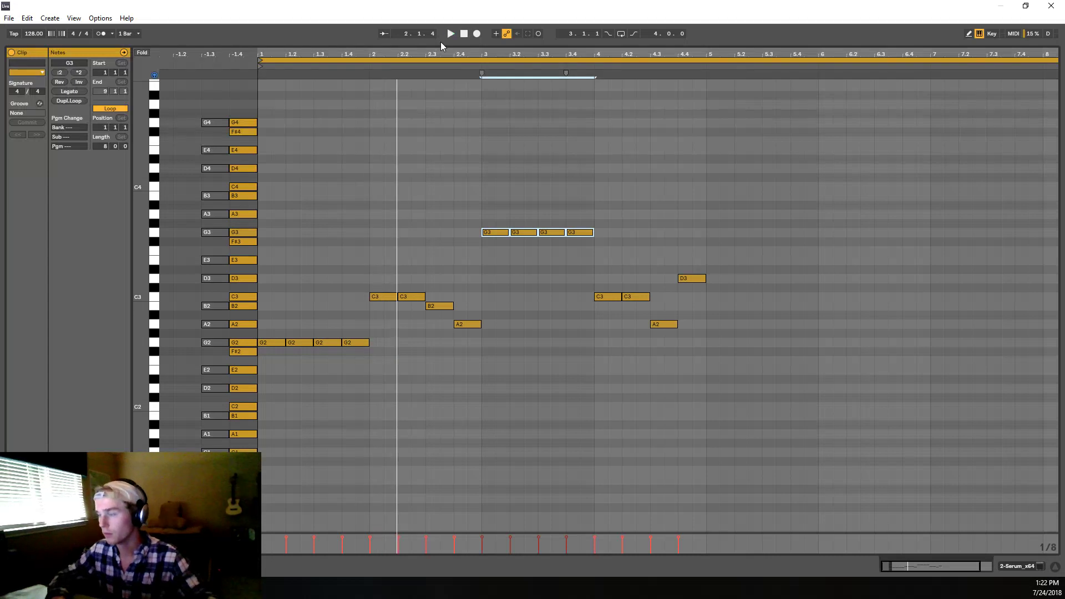
Step: Try bar 3's four notes at D3 and at E3, auditioning the phrase with each pitch
key(Down)
key(Down)
key(Down)
key(Down)
key(Down)
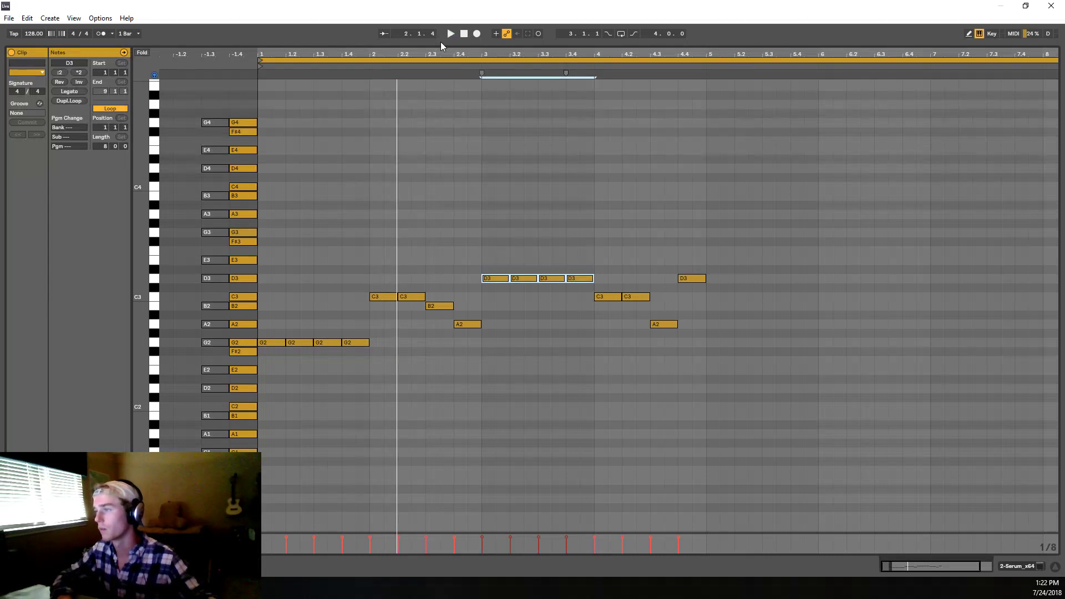
key(space)
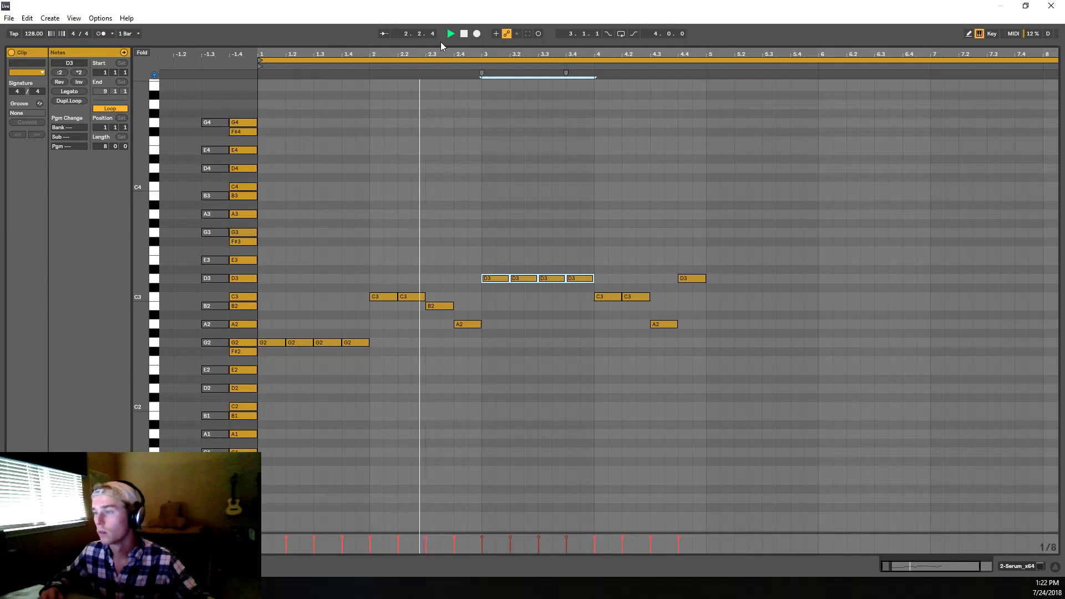
key(Up)
key(Up)
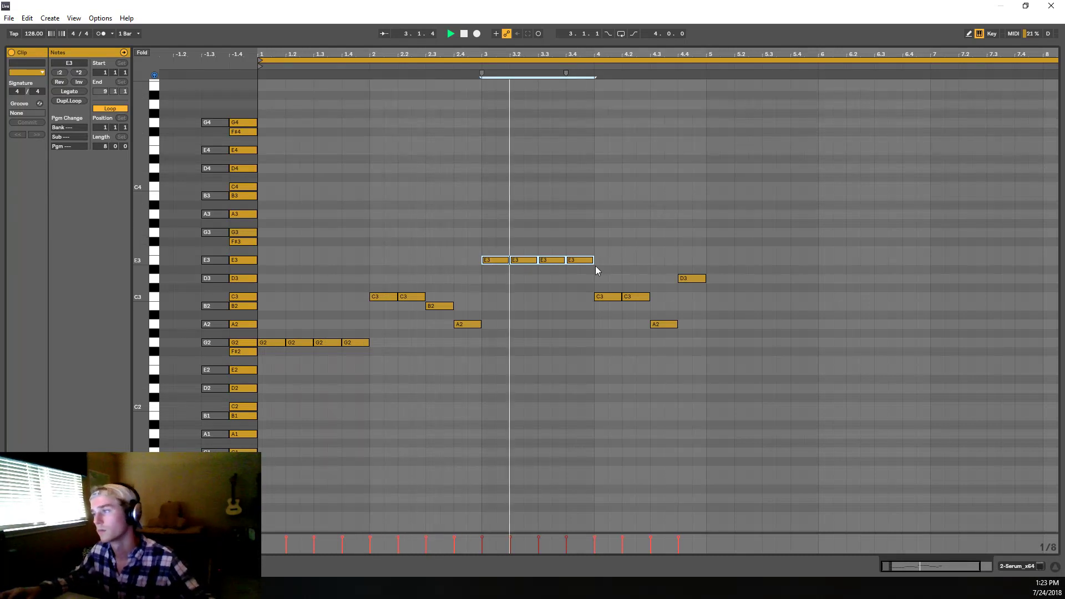
key(space)
Step: Lower bar 3's four notes past G2 to E2 and audition the phrase
key(Down)
key(Down)
key(Down)
key(Down)
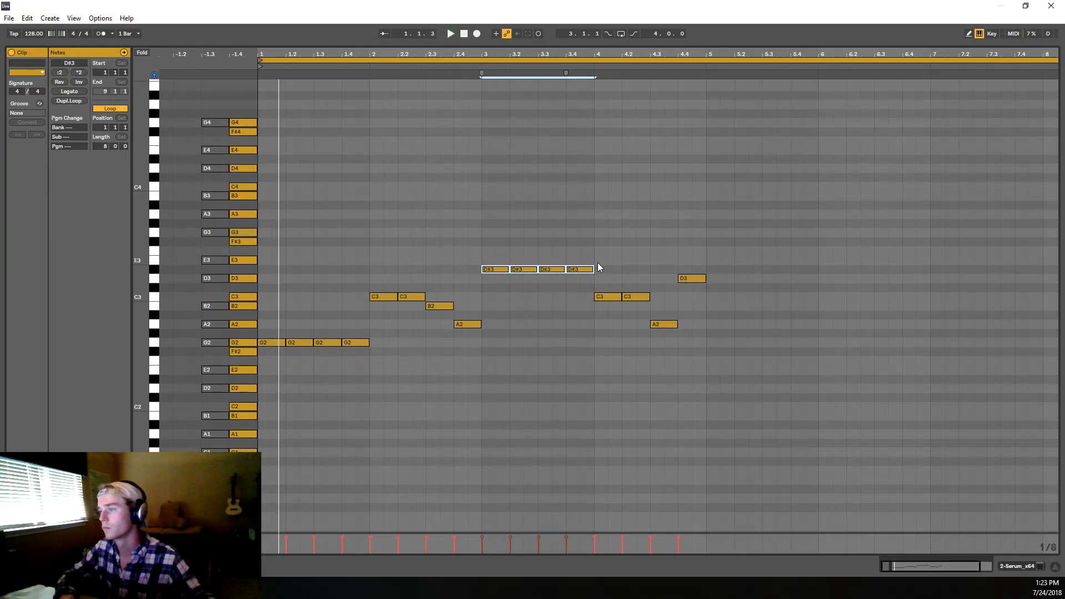
key(Down)
key(Down)
key(Down)
key(Down)
key(Down)
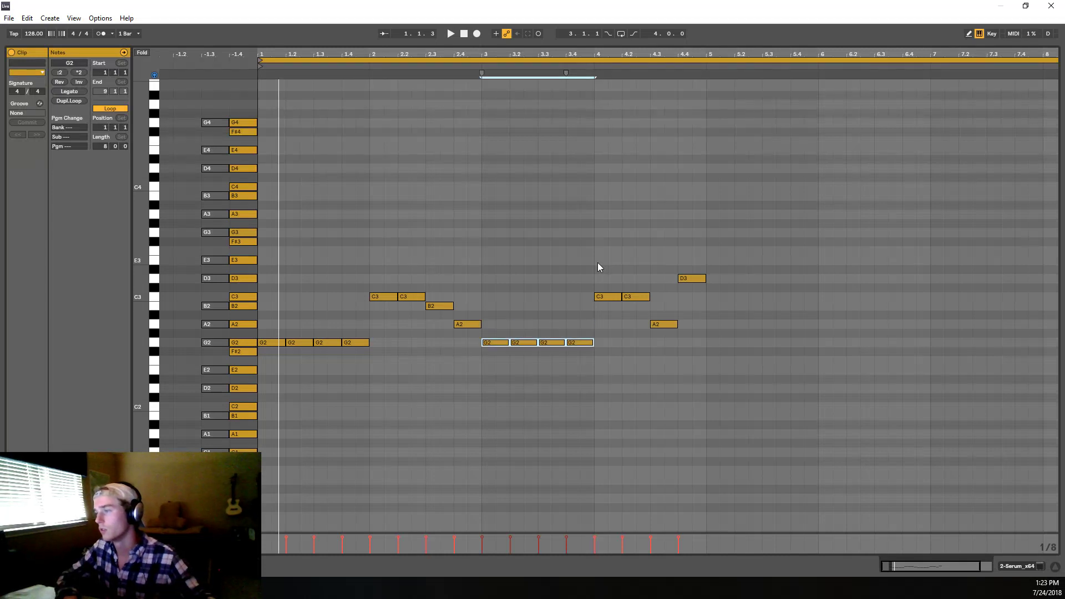
key(Up)
key(Up)
key(Down)
key(Down)
key(Down)
key(Down)
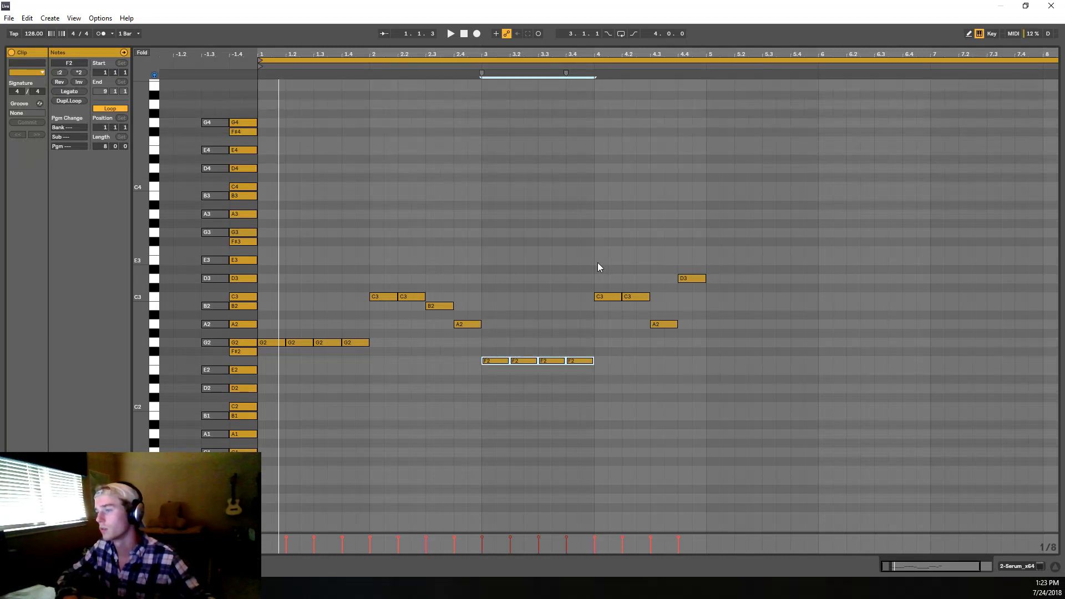
key(Down)
key(space)
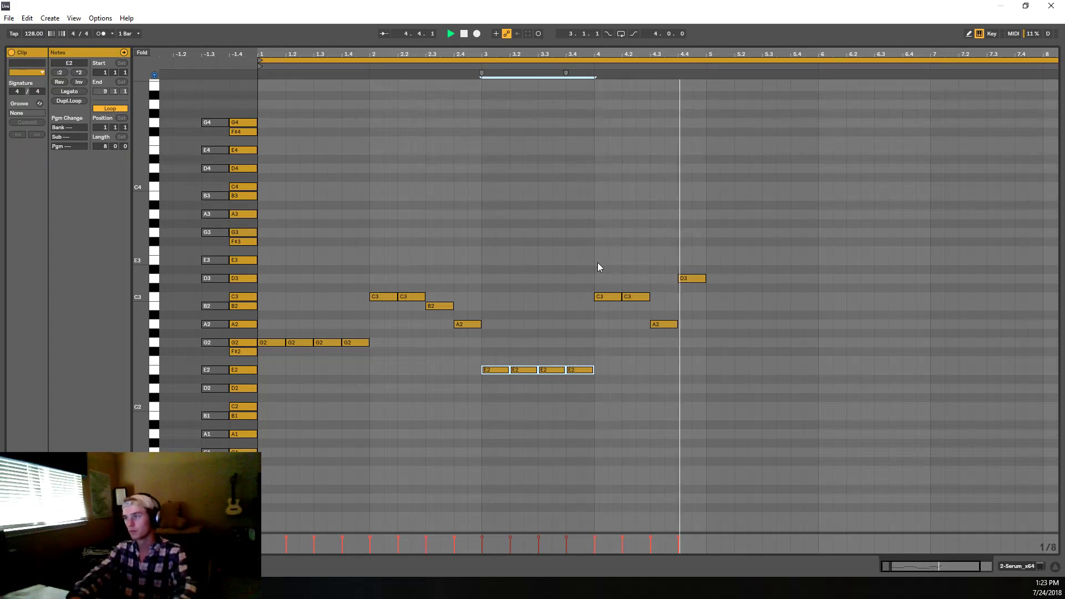
Step: Set bar 3's four notes to F#2, play the phrase, and clear the note selection
key(space)
key(Up)
key(Up)
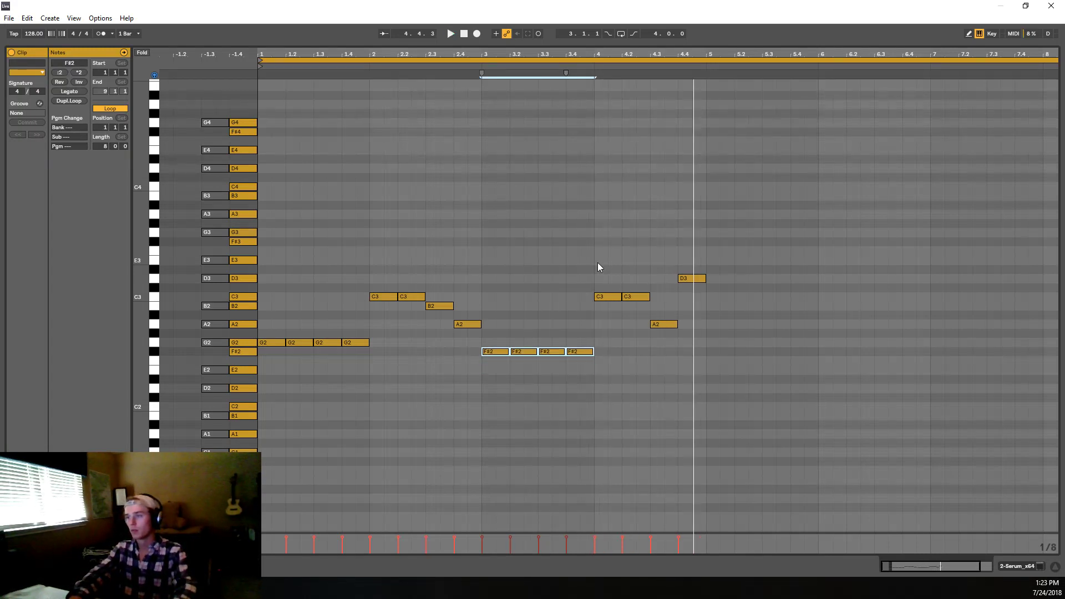
key(space)
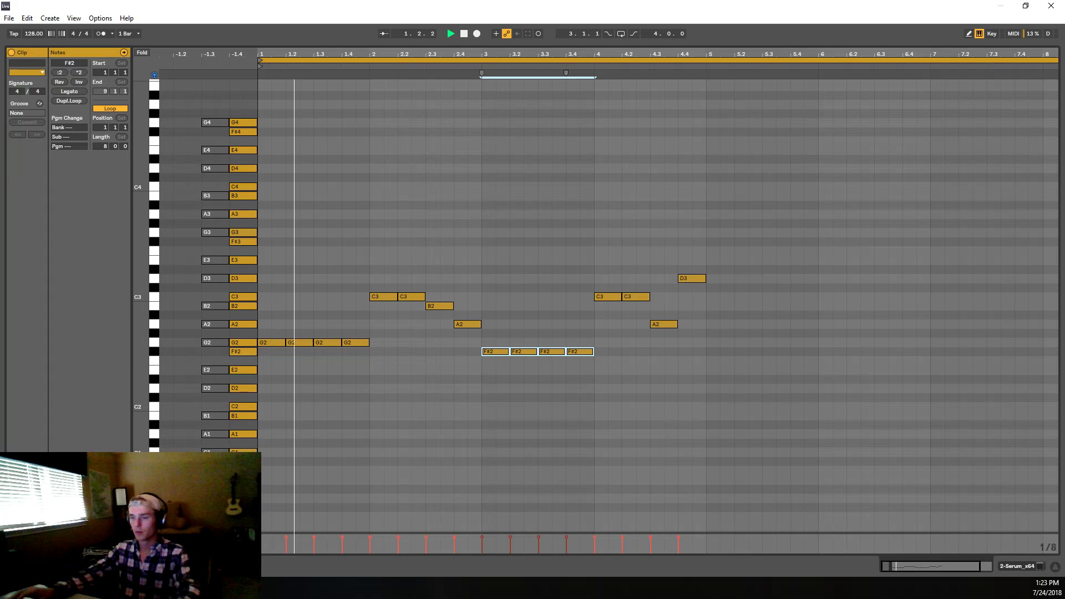
click(651, 230)
key(space)
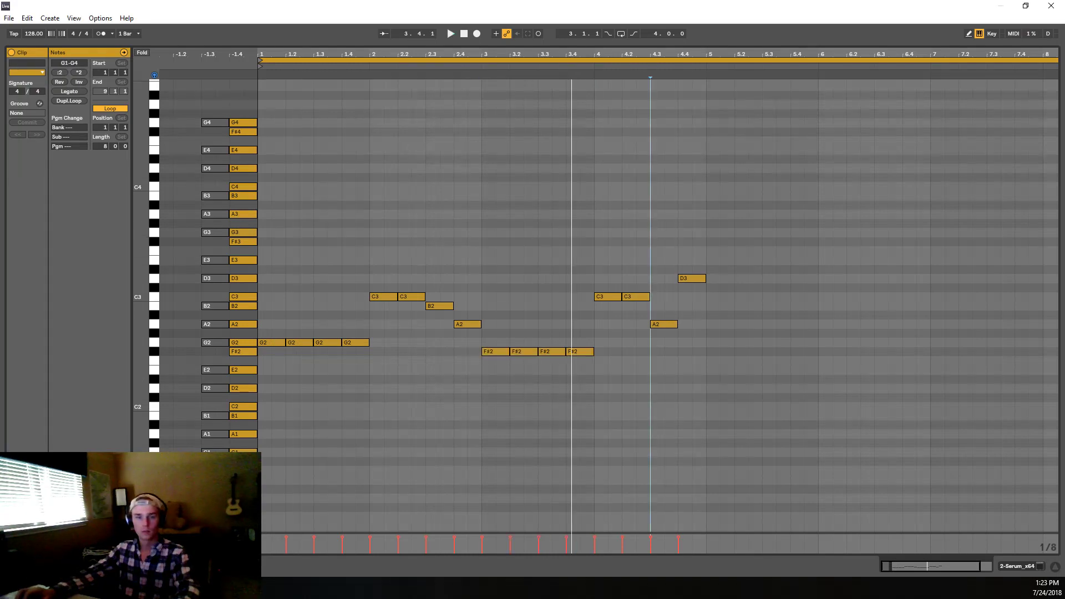
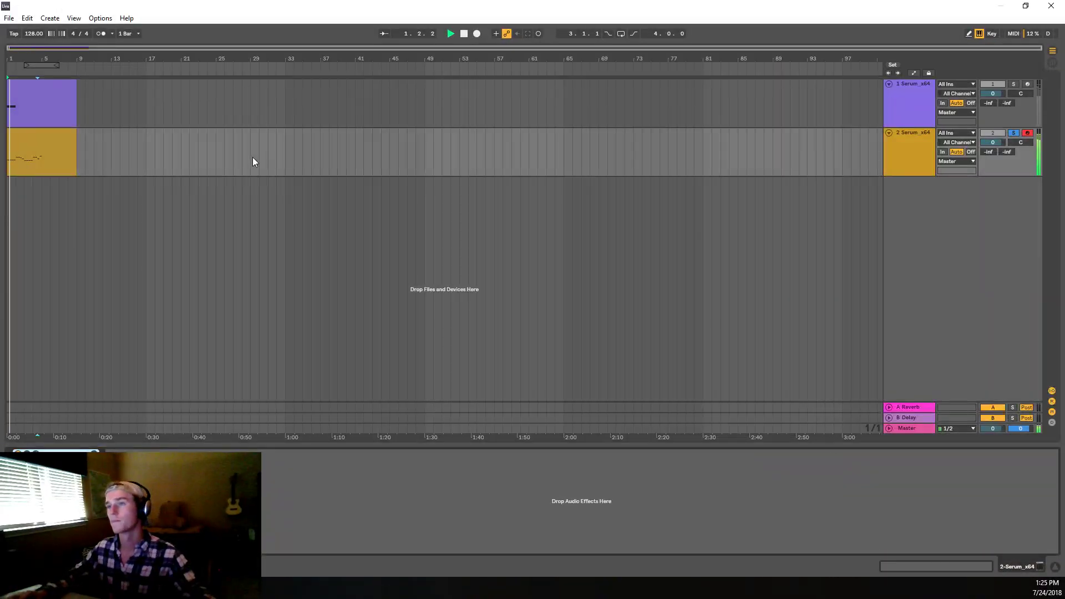
Step: Open the second Serum track's clip, try the note at beat 2.3 at D3, and play the phrase
click(28, 138)
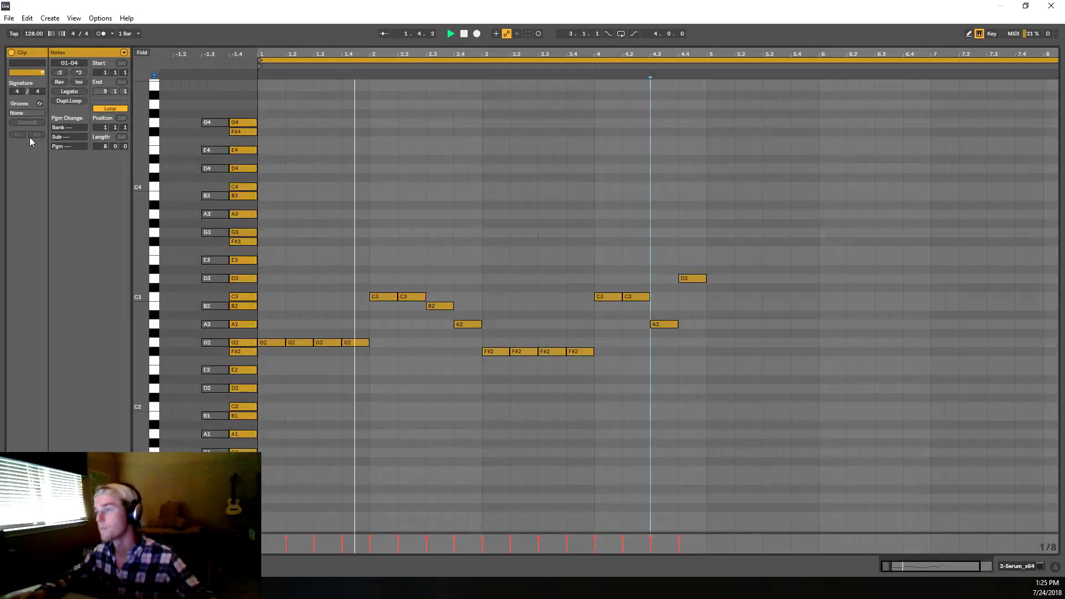
click(445, 306)
key(space)
drag(445, 303, 444, 279)
key(space)
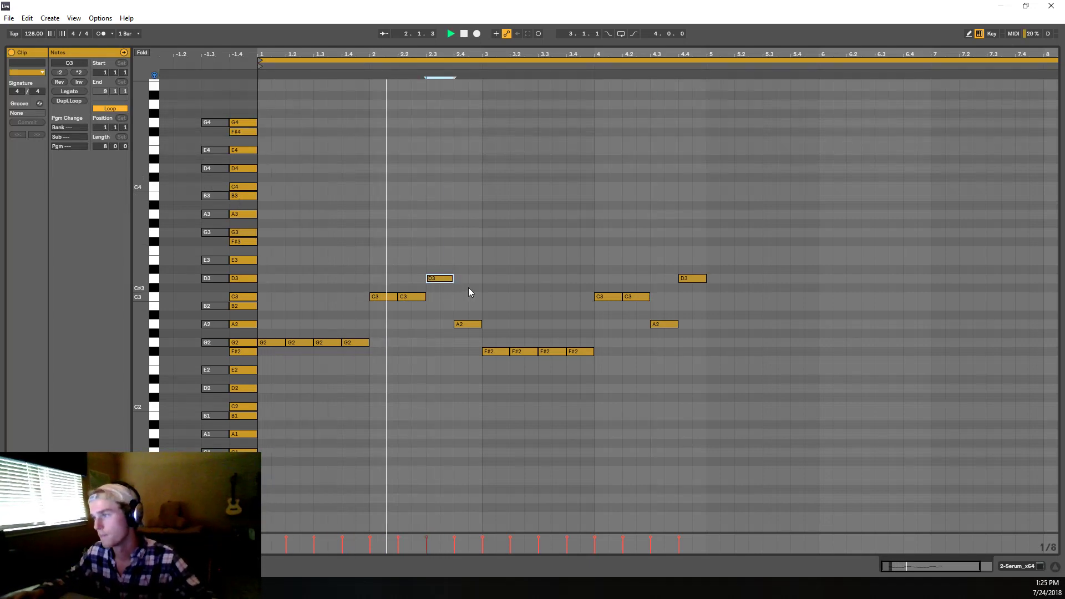
Step: Try the note at beat 2.3 at C#3 and the note at beat 2.4 at D3
click(466, 325)
key(space)
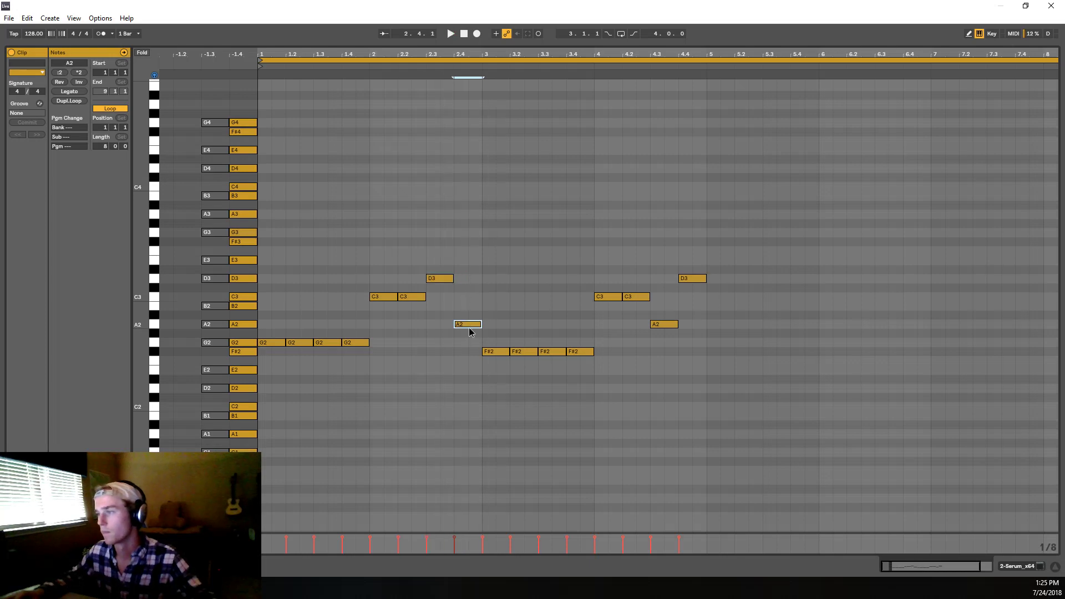
drag(466, 329, 465, 338)
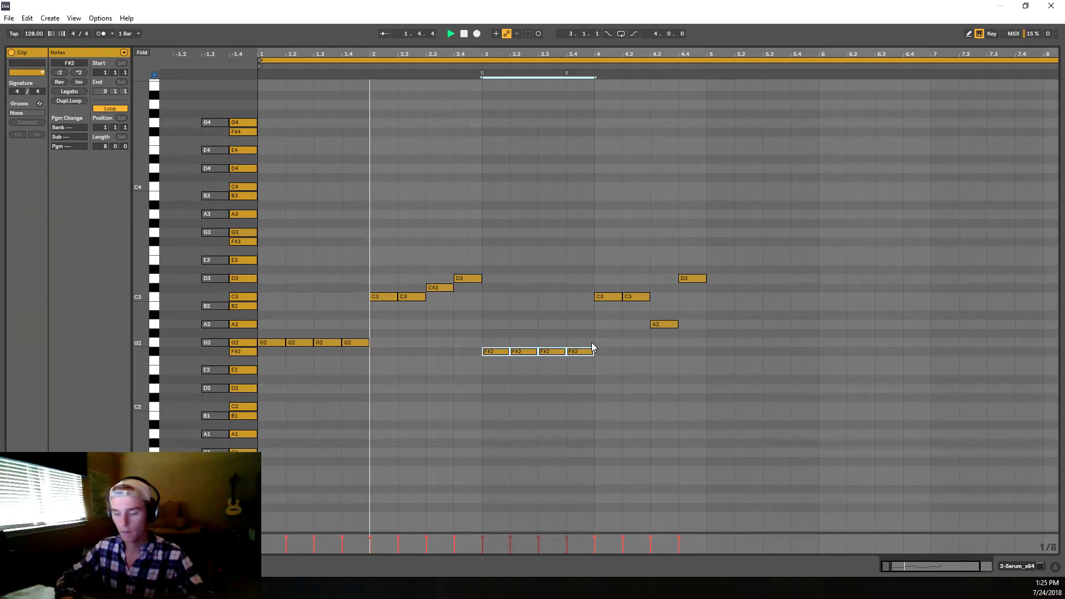
Step: Try bar 3's four notes an octave higher at F#3 during playback, and return them to F#2
key(shift+Up)
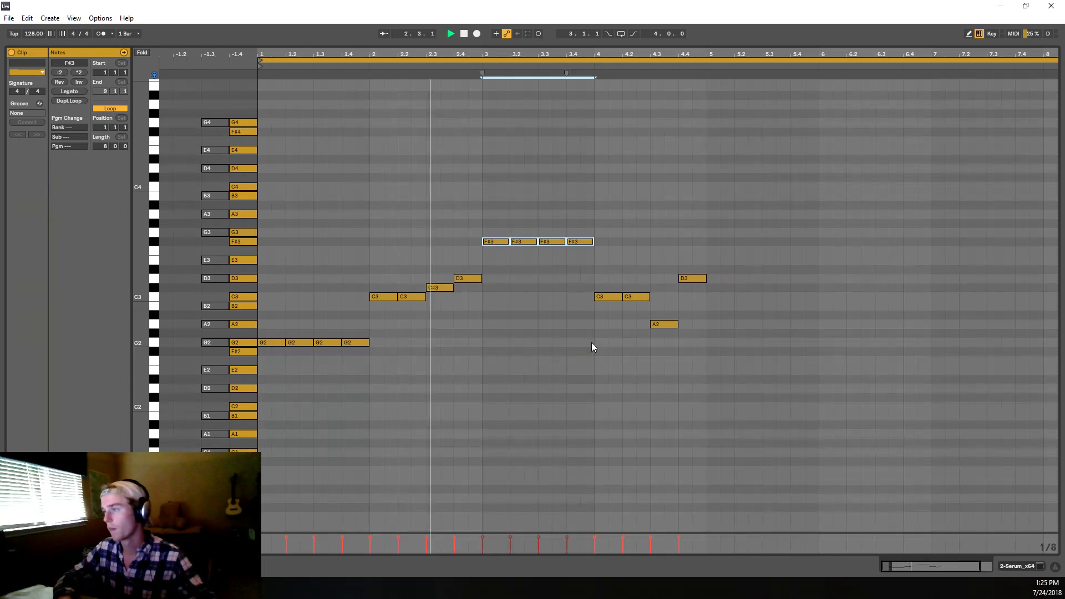
key(shift+Down)
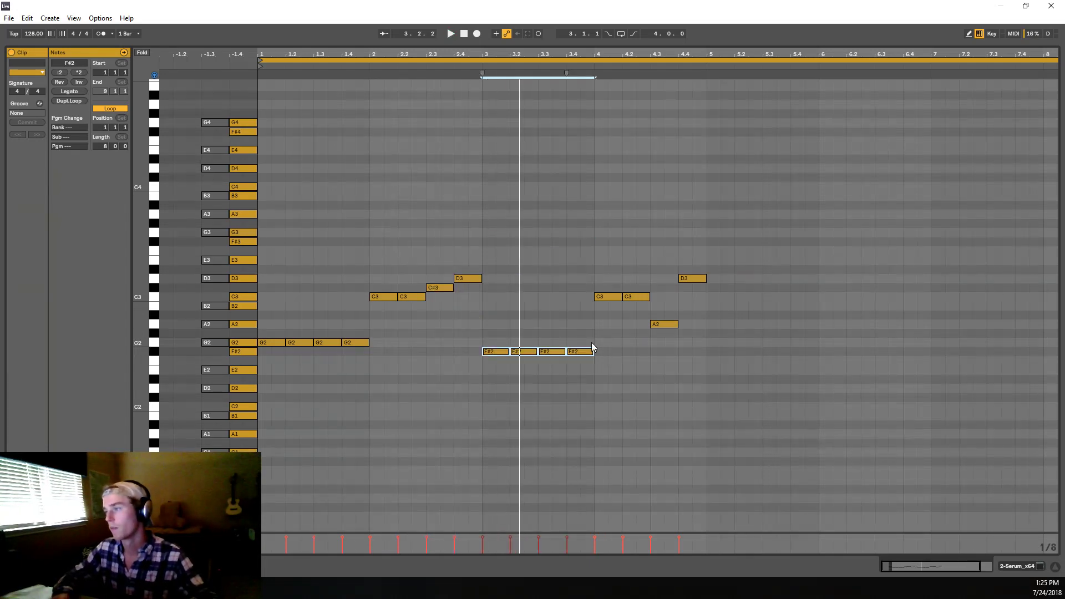
key(space)
Step: Set the note at beat 2.3 to B2, try the note at beat 2.4 at A#2, and settle it on A2
drag(445, 289, 468, 317)
key(space)
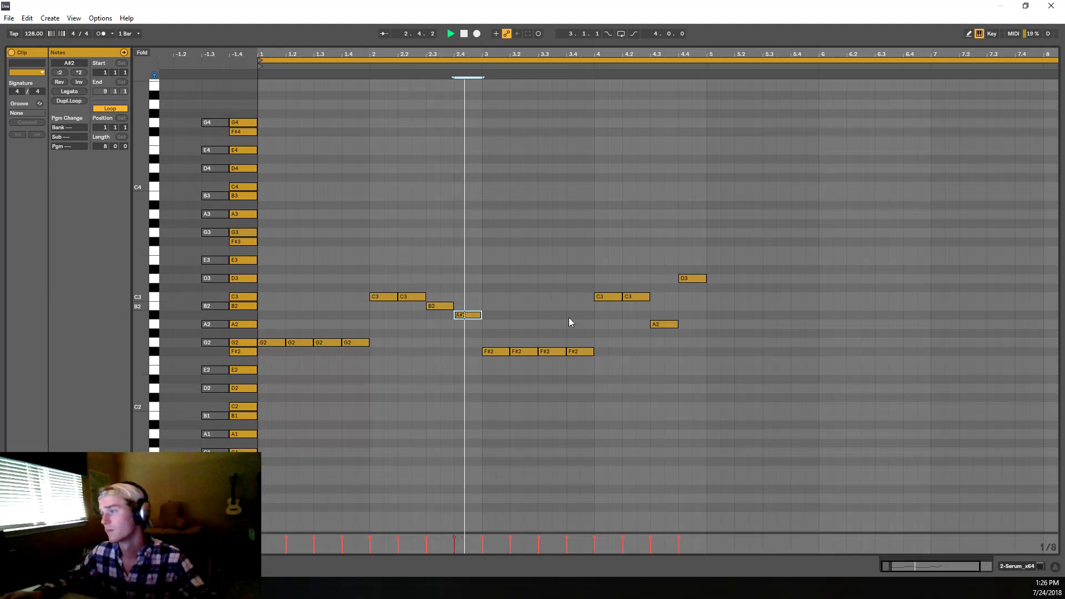
key(space)
drag(464, 315, 468, 325)
key(space)
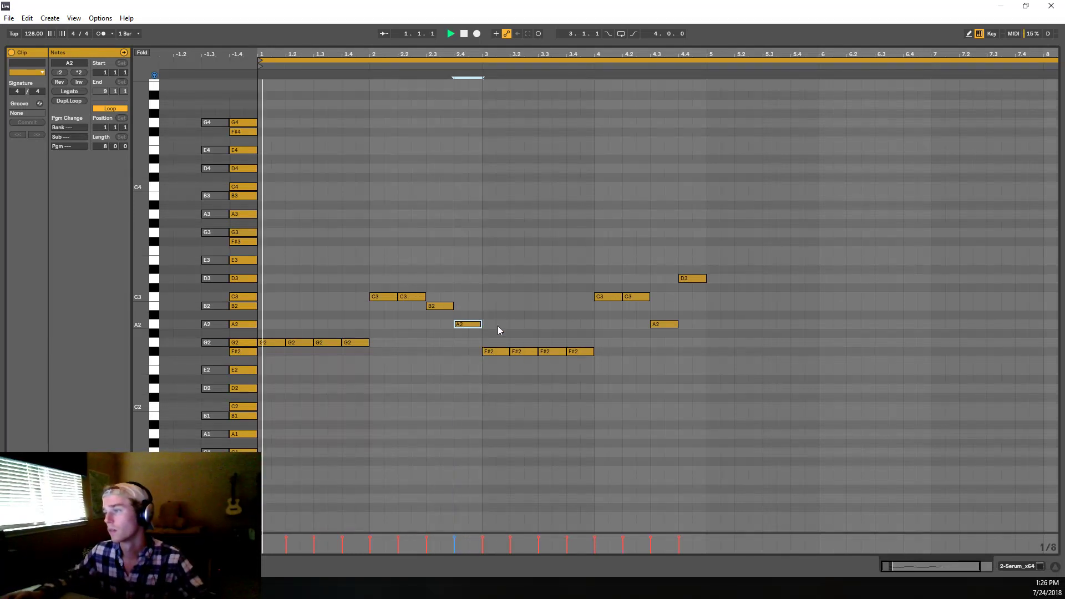
Step: Raise bar 3's four notes to D3, lower them to C3, and audition the phrase
drag(502, 381, 581, 335)
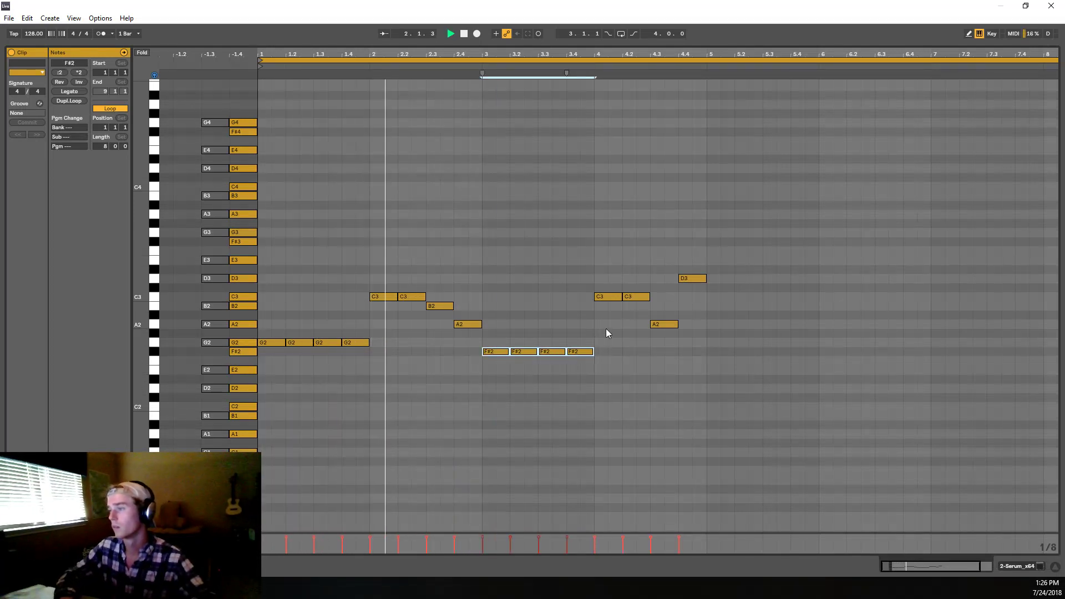
key(Up)
key(Up)
key(Up)
key(Up)
key(Up)
key(Up)
key(Up)
key(Up)
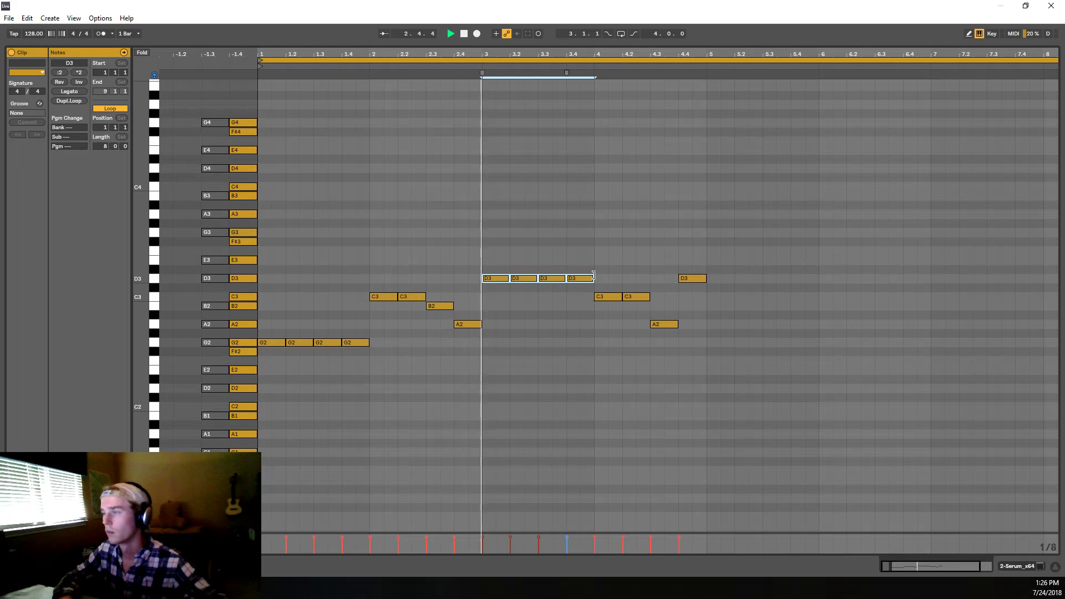
key(Down)
key(Down)
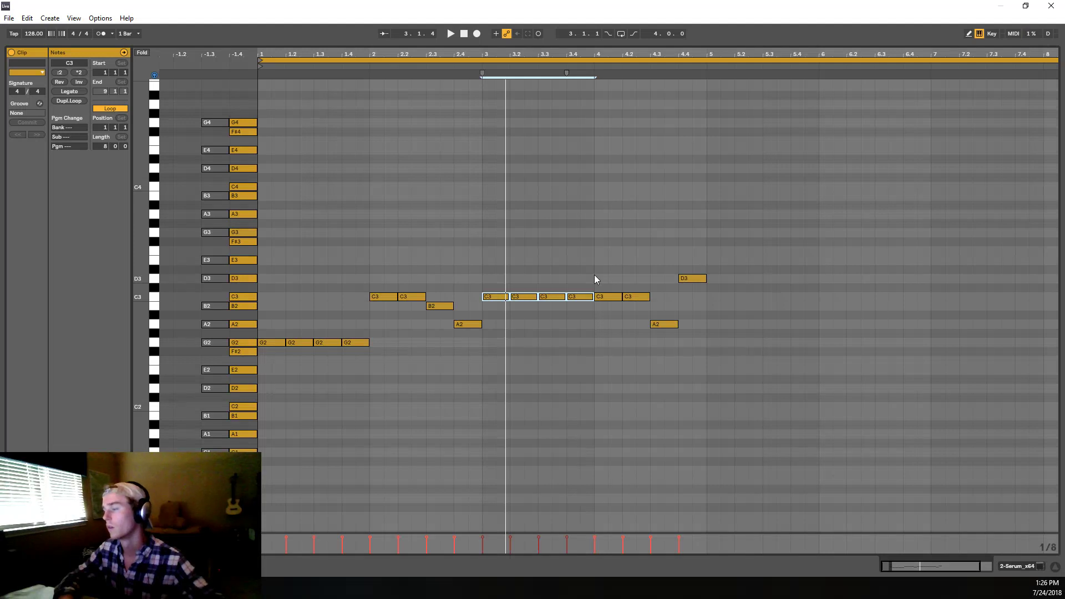
key(space)
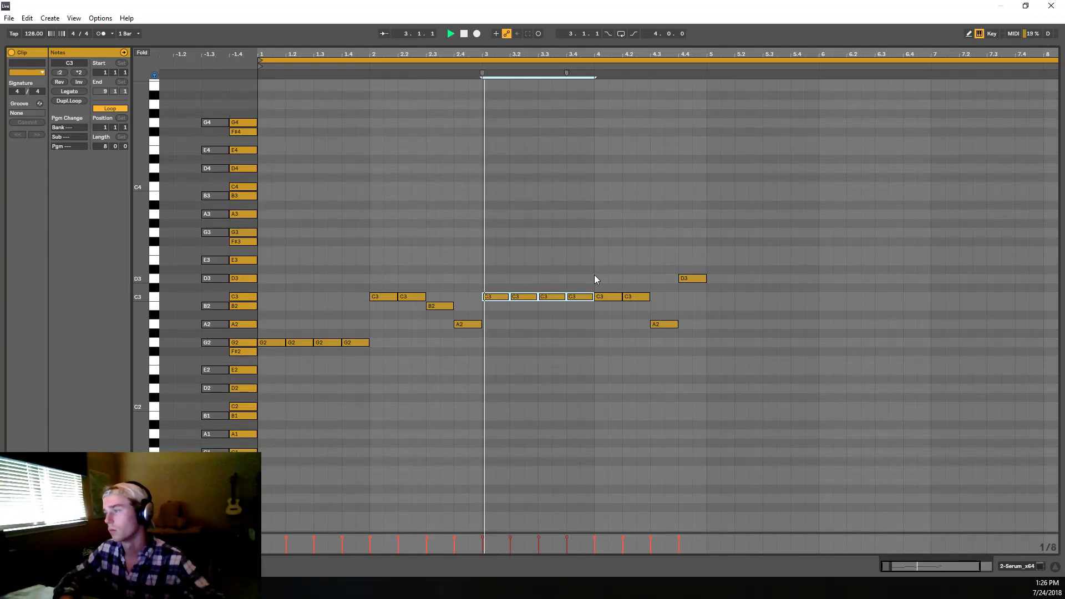
Step: Lower bar 3's four notes to G#2, raise them to A#2, and play the phrase
key(space)
key(Down)
key(Down)
key(Down)
key(Down)
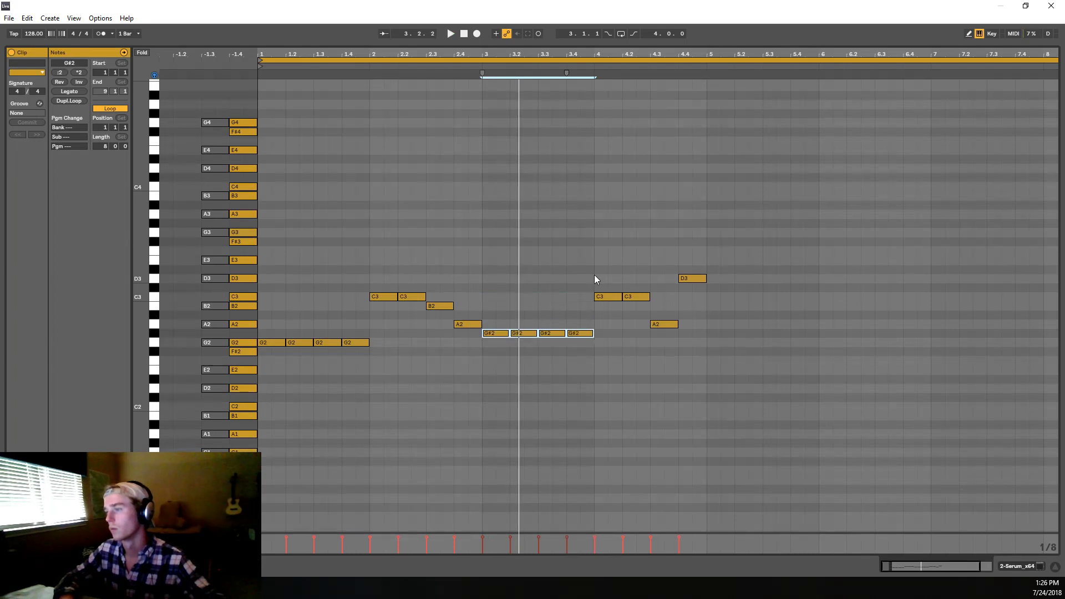
key(Up)
key(Up)
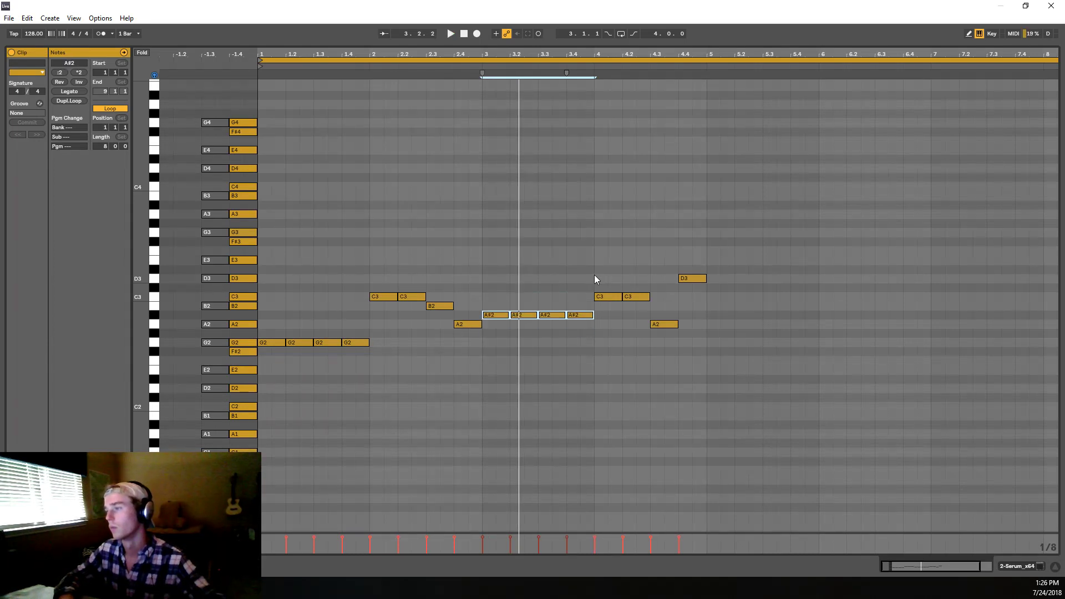
key(space)
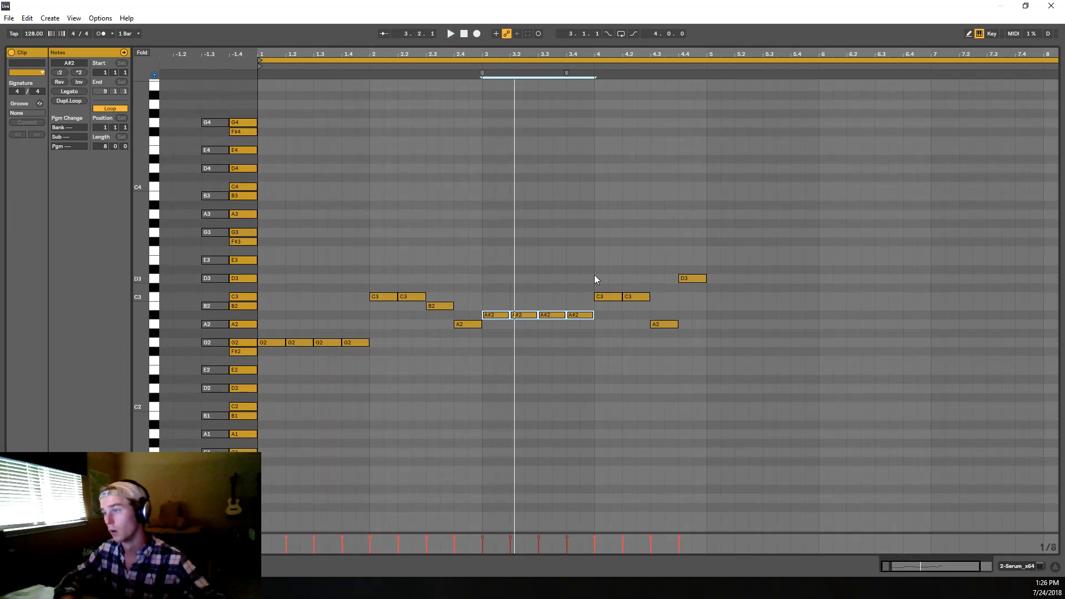
Step: Raise bar 3's four notes through D3 to E3 and audition the phrase
key(Up)
key(Up)
key(Up)
key(Up)
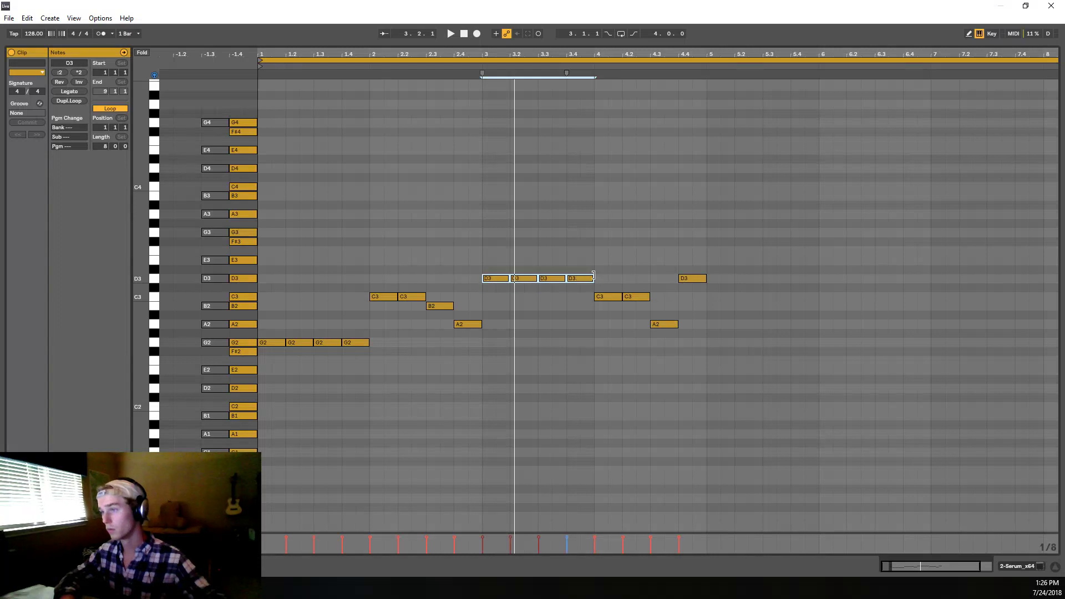
key(Up)
key(Up)
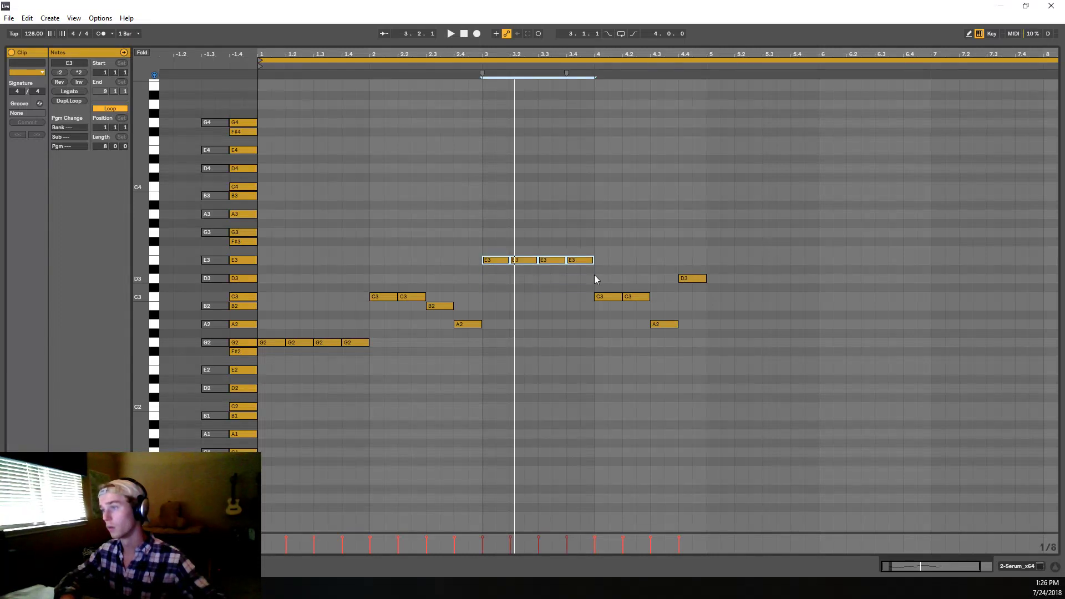
key(space)
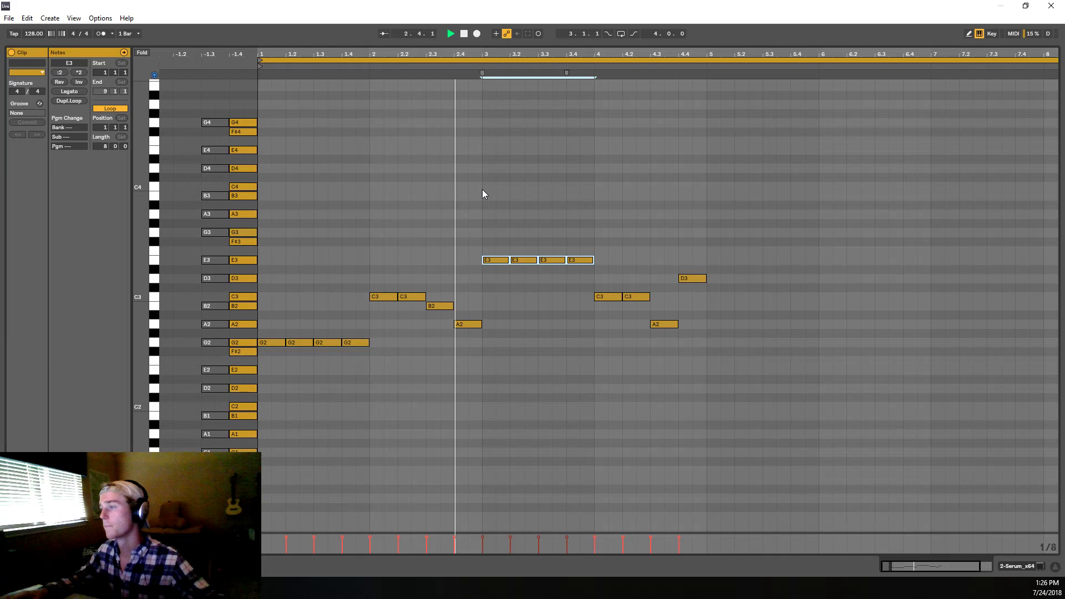
Step: Bring bar 3's four notes down to F#2 and restart playback of the phrase
key(Down)
key(Down)
key(Down)
key(Down)
key(Down)
key(Down)
key(Down)
key(Down)
key(Down)
key(Down)
key(space)
key(space)
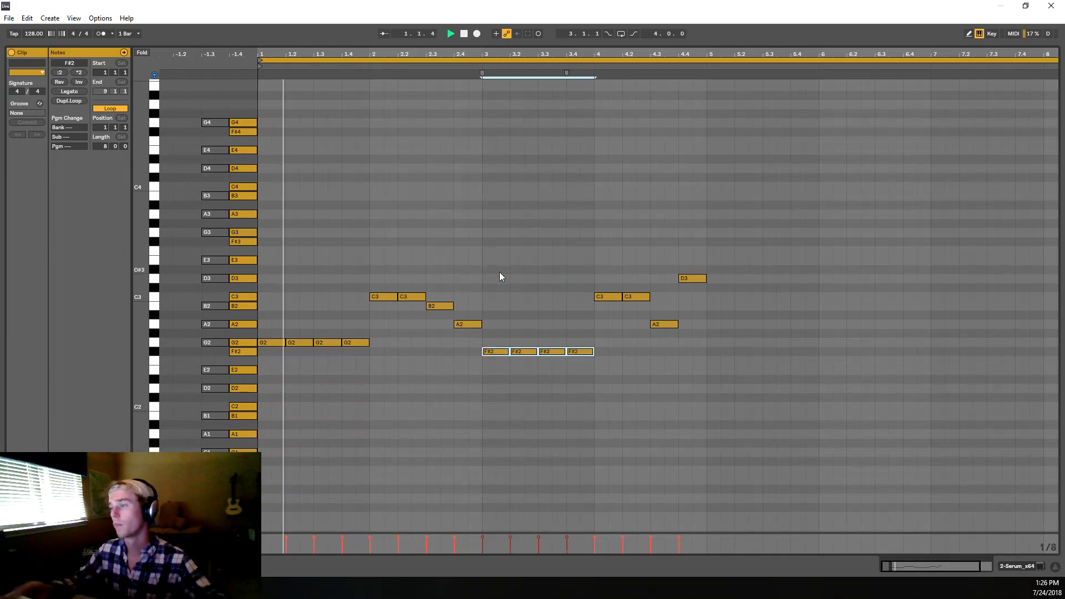
Step: Select bar 4's four notes and bar 2's first C3 note while replaying the phrase from the start
drag(591, 336, 756, 261)
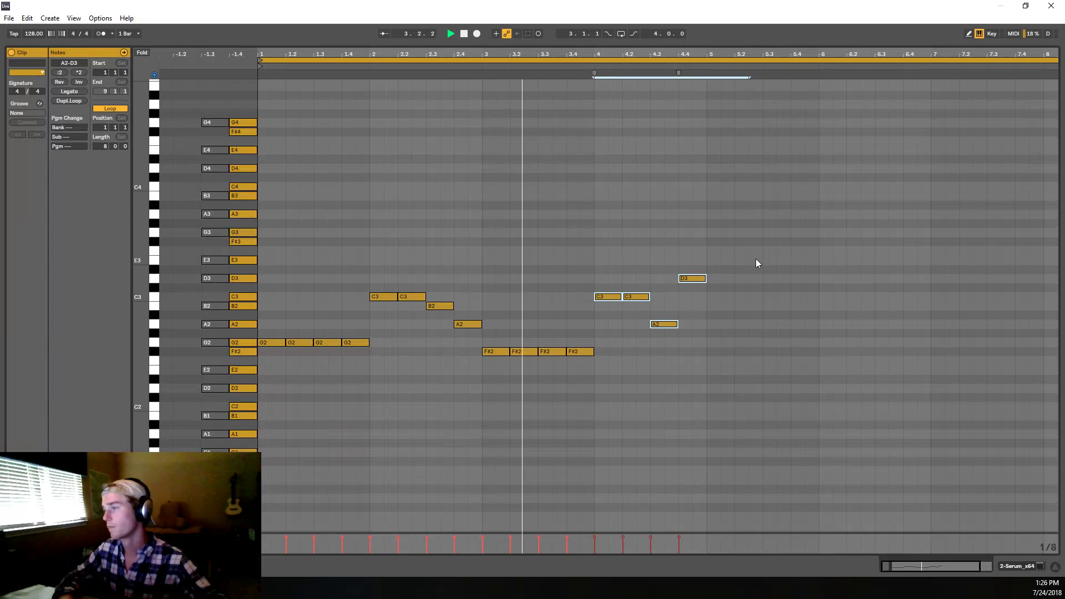
key(space)
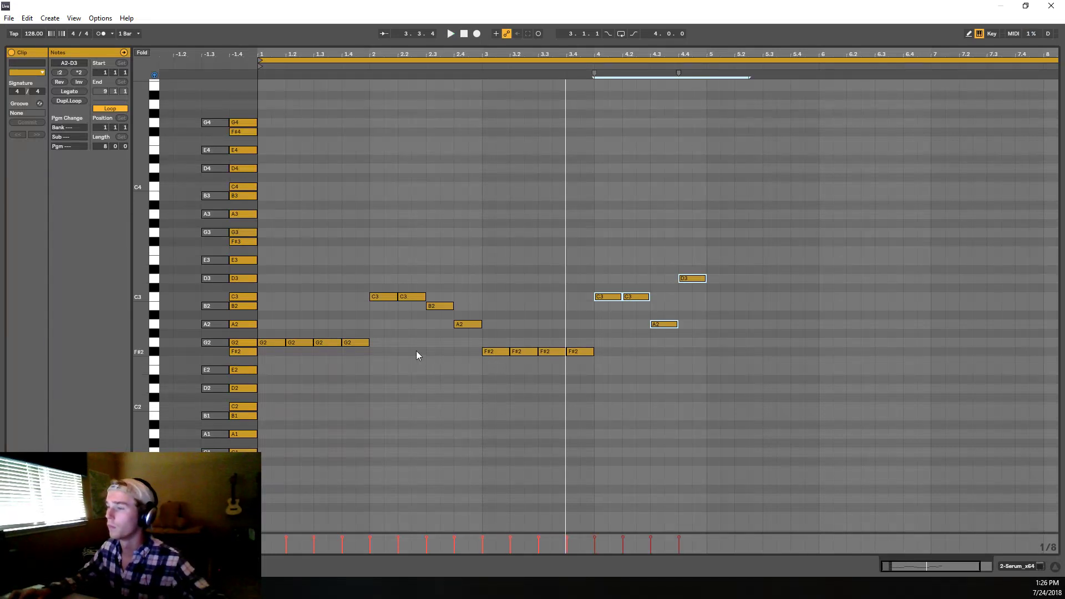
click(389, 298)
key(space)
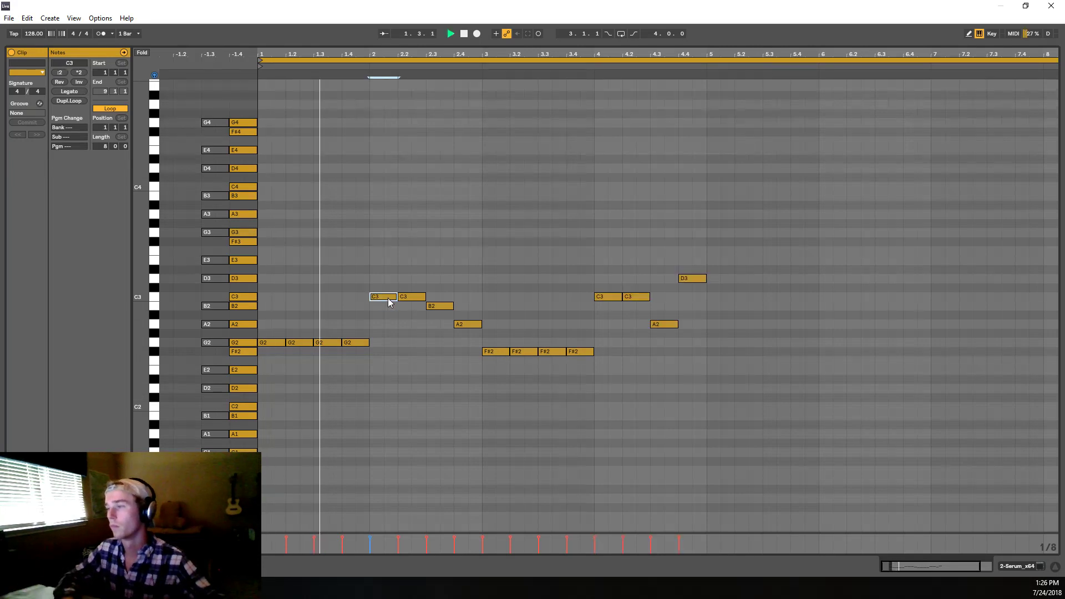
key(space)
key(space)
Step: Lower bar 1's last note by an octave to G1 and play the phrase
click(358, 343)
key(space)
key(Down)
key(Down)
key(Down)
key(Down)
key(Down)
key(Down)
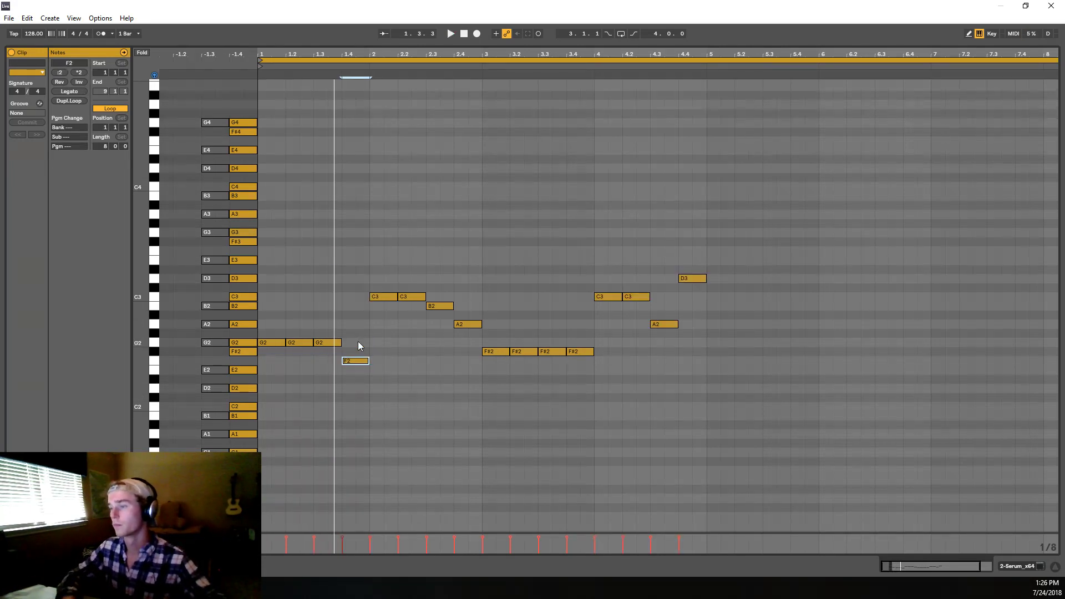
key(Down)
key(Down)
key(Down)
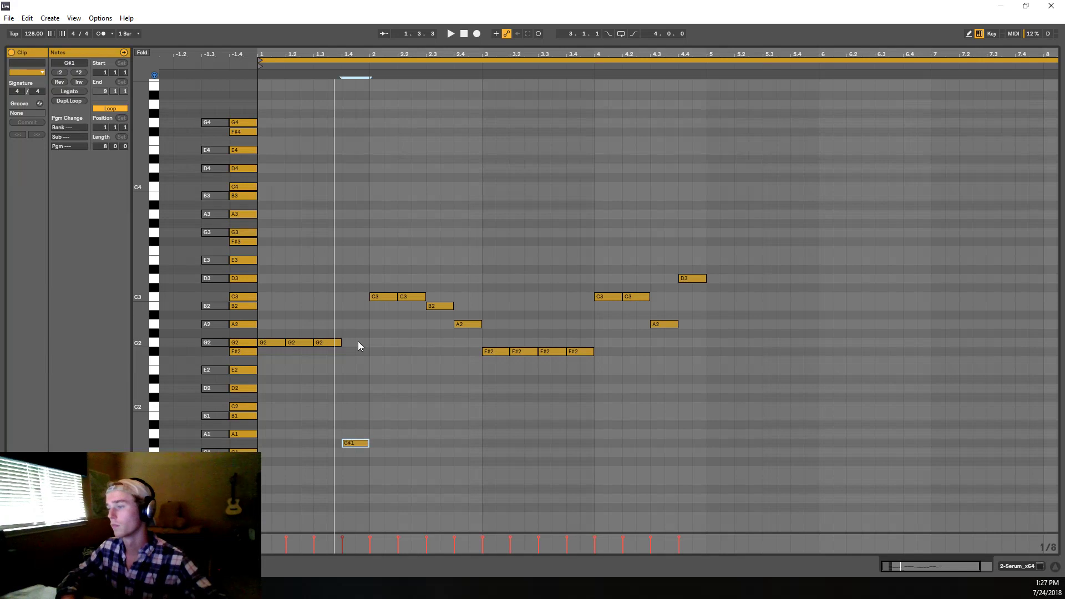
key(space)
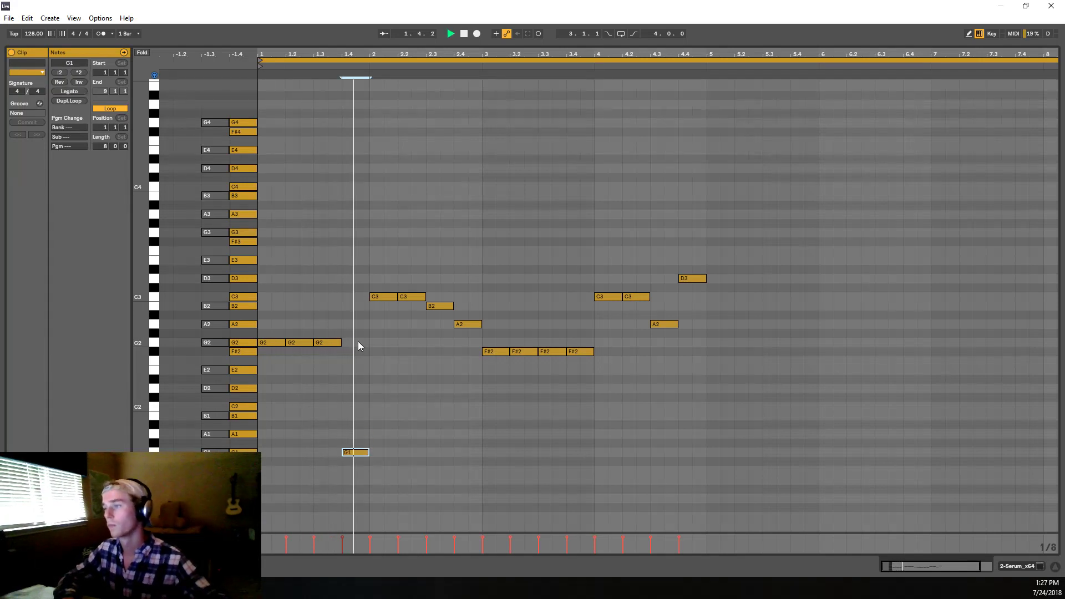
Step: Raise bar 1's last note through B1 to D2 and restart playback of the phrase
key(Up)
key(Up)
key(Up)
key(Up)
key(Up)
key(Up)
key(Up)
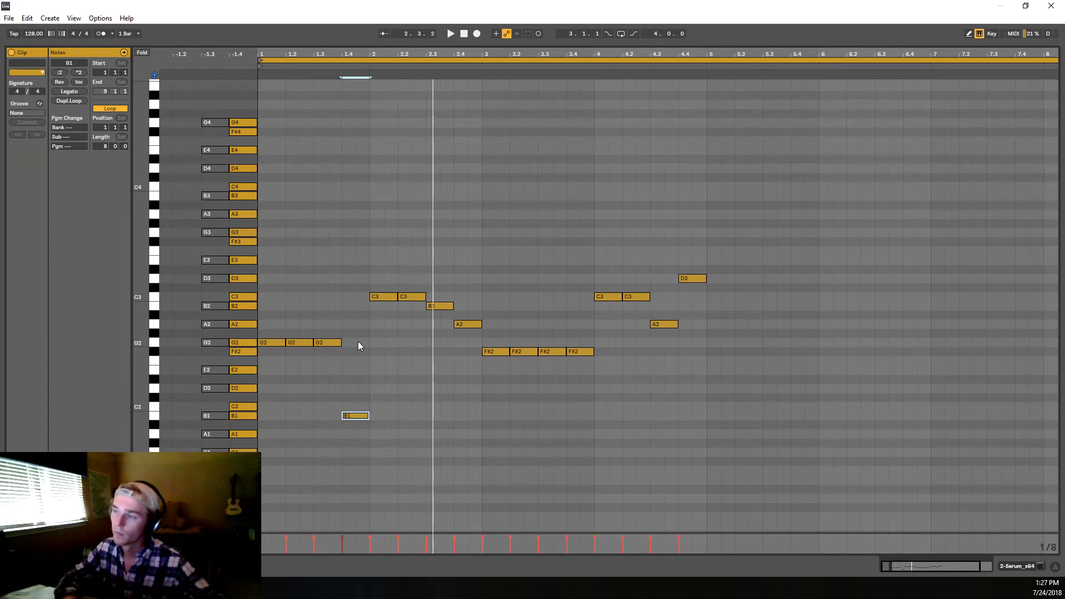
key(space)
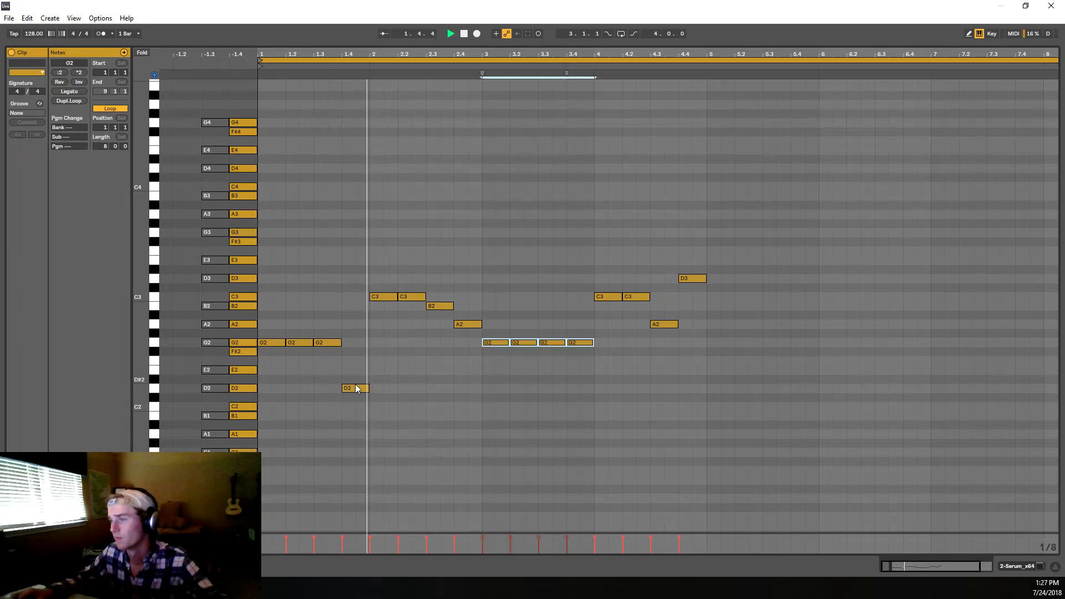
Step: Try bar 1's last note at E2, audition it, and return the note to D2
click(355, 388)
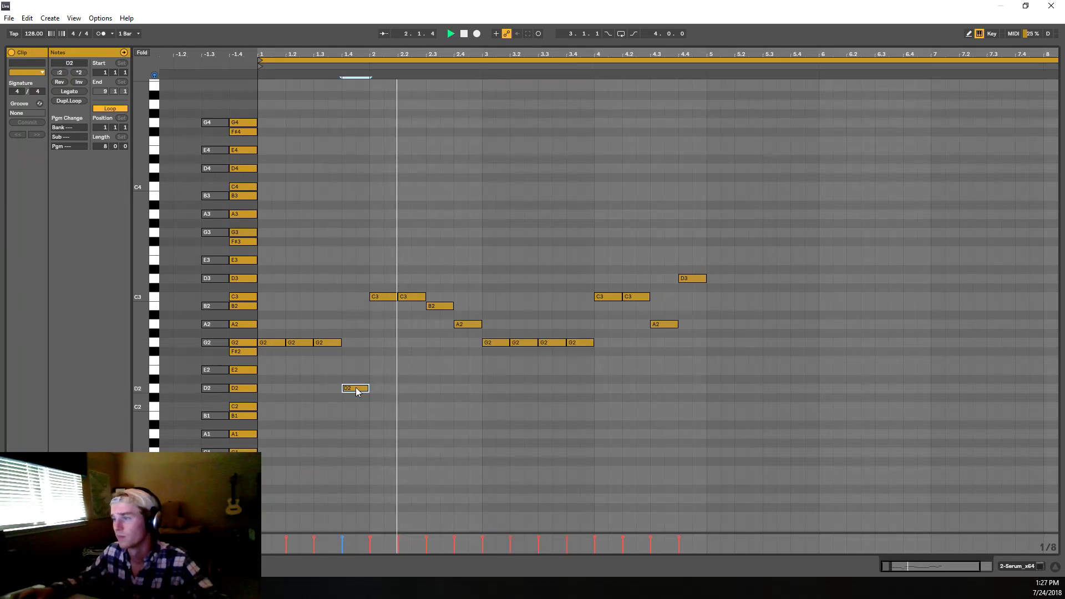
key(space)
key(Up)
key(Up)
key(space)
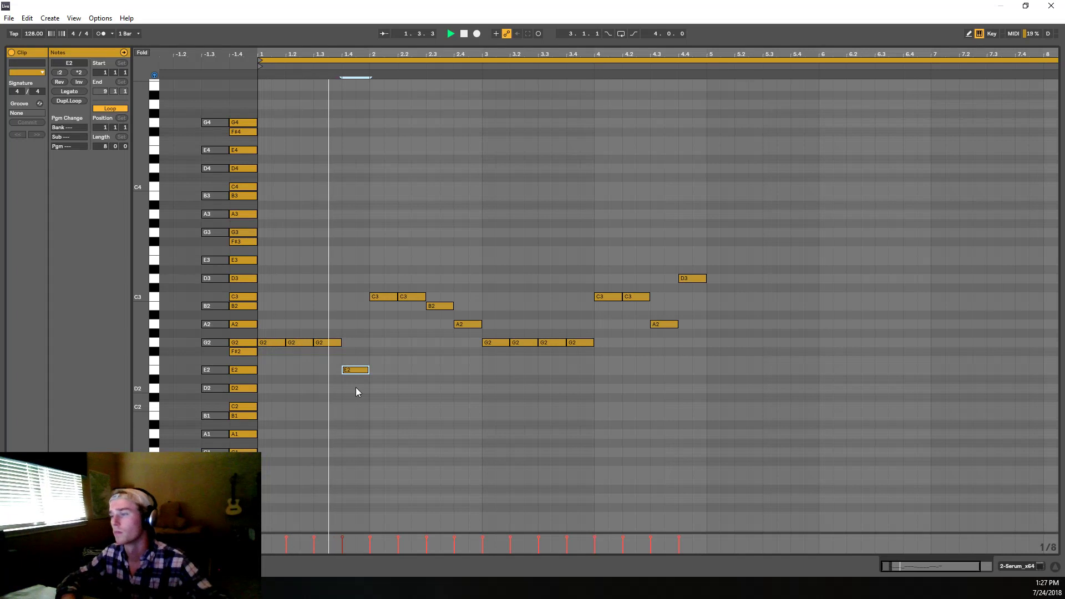
key(space)
key(Down)
key(Down)
key(space)
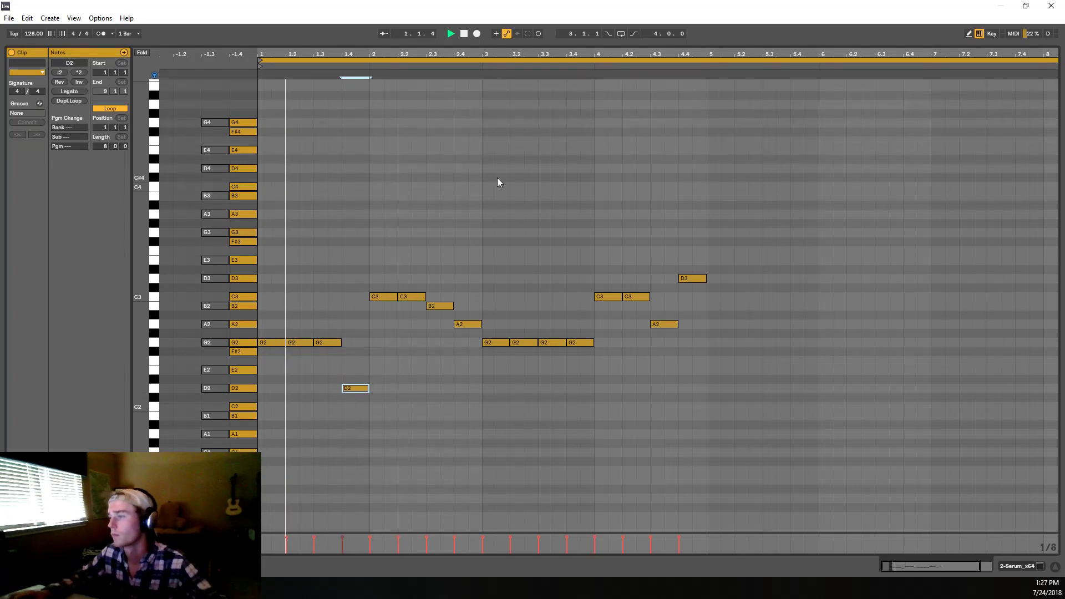
Step: Raise bar 3's third note to A2
click(491, 341)
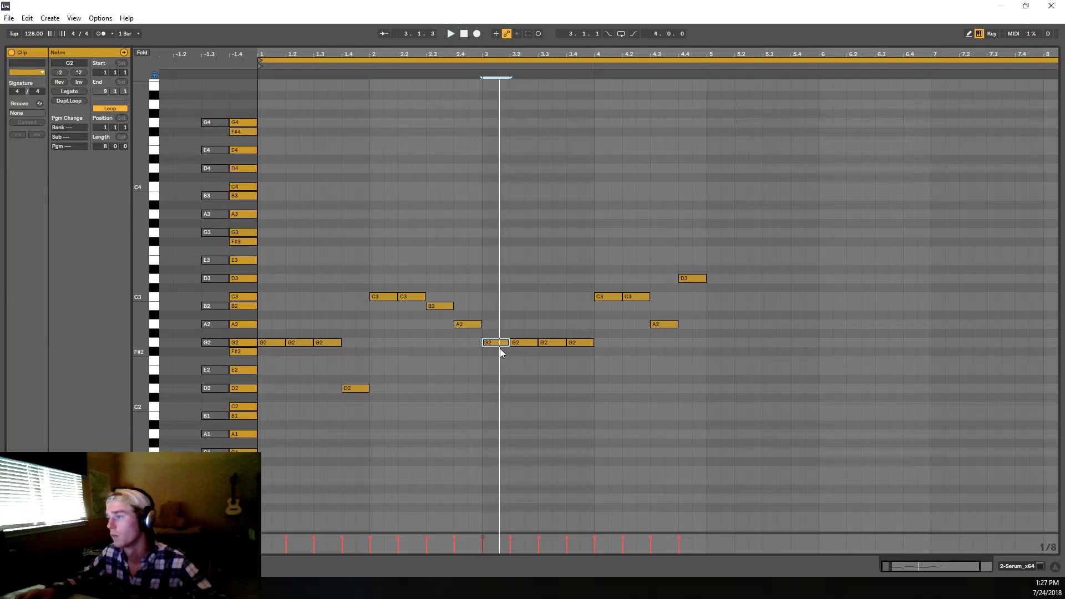
click(528, 342)
click(561, 344)
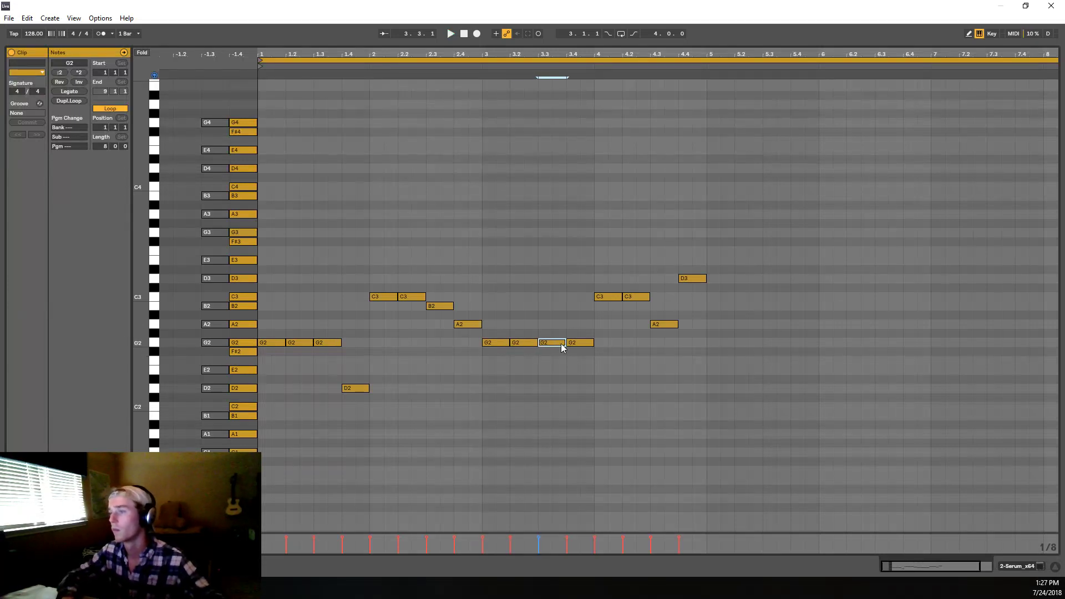
Step: Move bar 3's fourth note to C3 and play the phrase
click(575, 343)
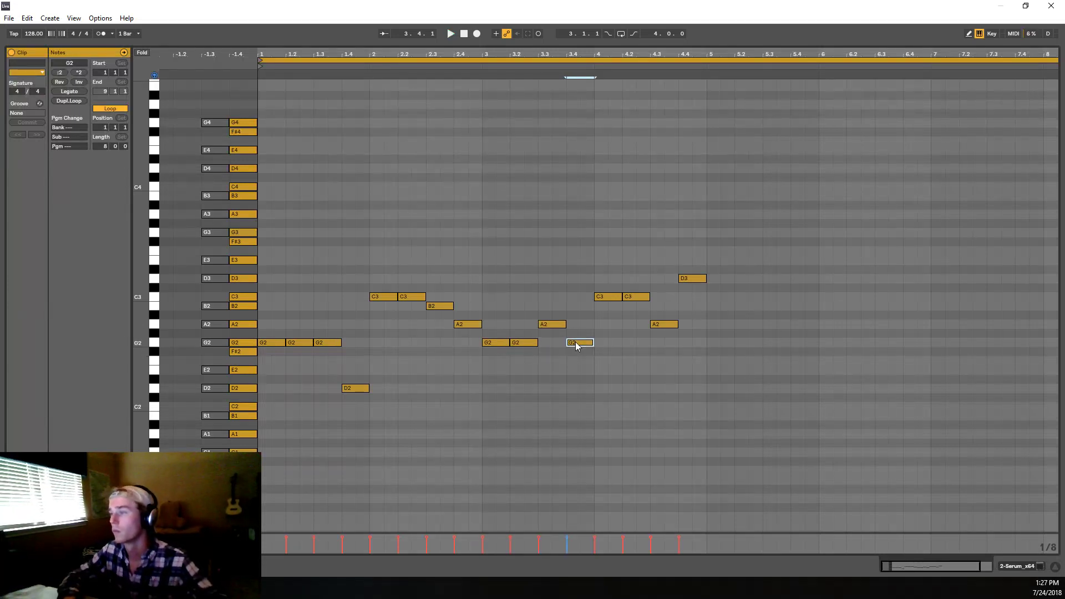
key(Down)
key(Down)
key(Down)
key(Down)
key(Down)
key(Down)
key(Down)
key(space)
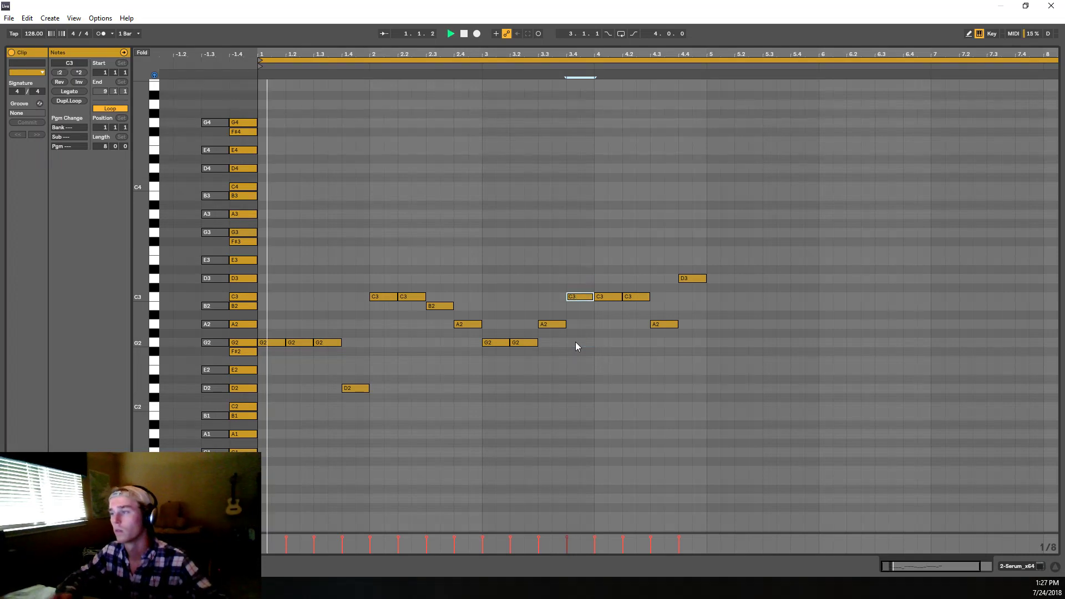
Step: Lower bar 4's four notes by three semitones to A2, A2, F#2 and B2 during playback
drag(595, 332, 776, 205)
key(Down)
key(Down)
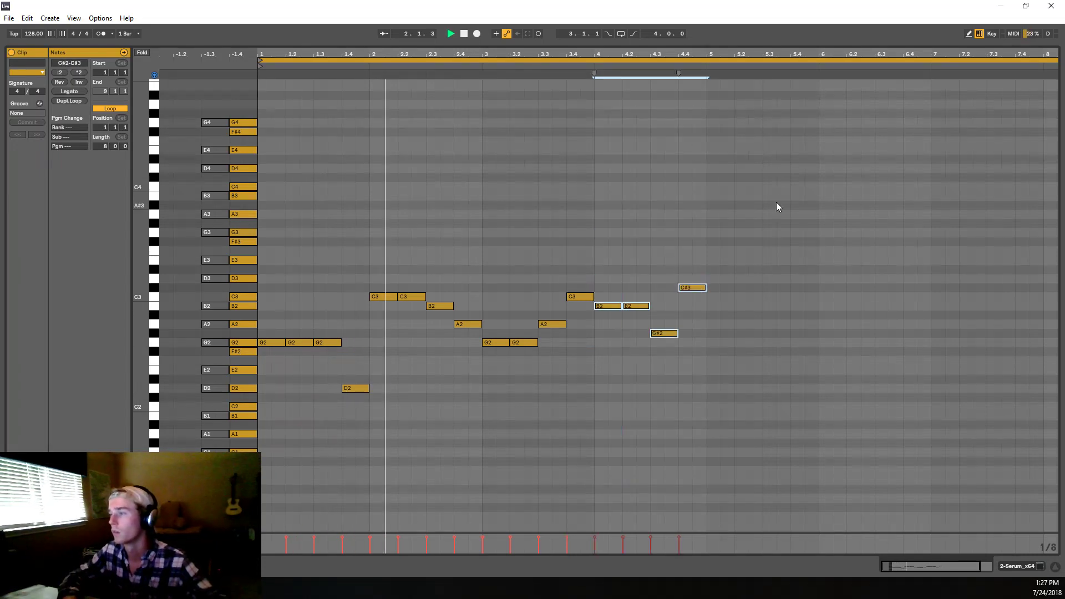
key(Down)
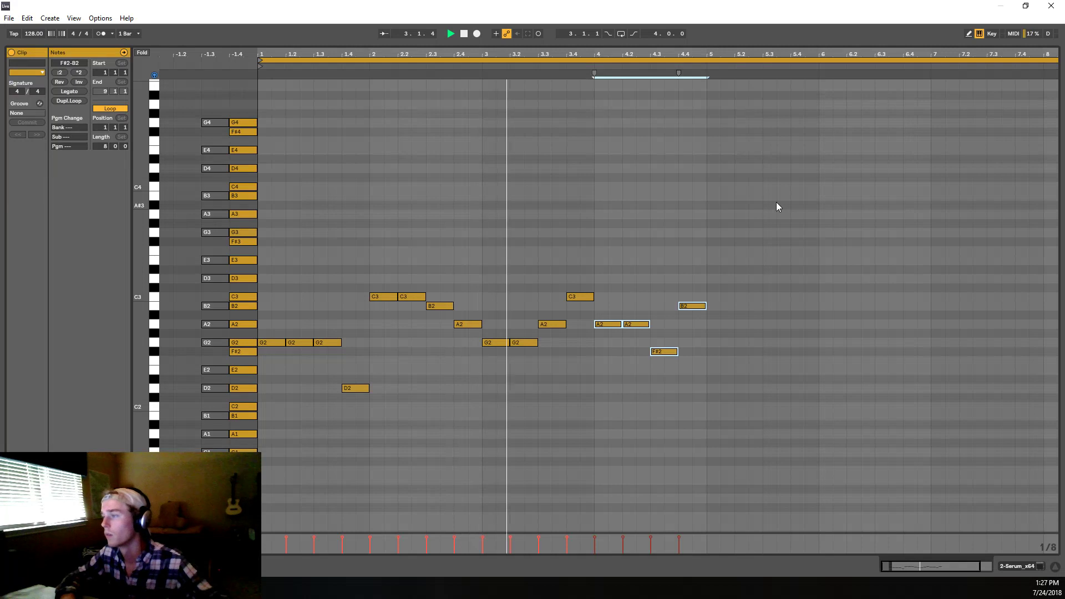
Step: Raise bar 4's four notes together to G3, G3, E3 and A3, auditioning the phrase
key(Up)
key(Up)
key(Up)
key(Up)
key(Up)
key(Up)
key(Up)
key(Up)
key(Up)
key(Up)
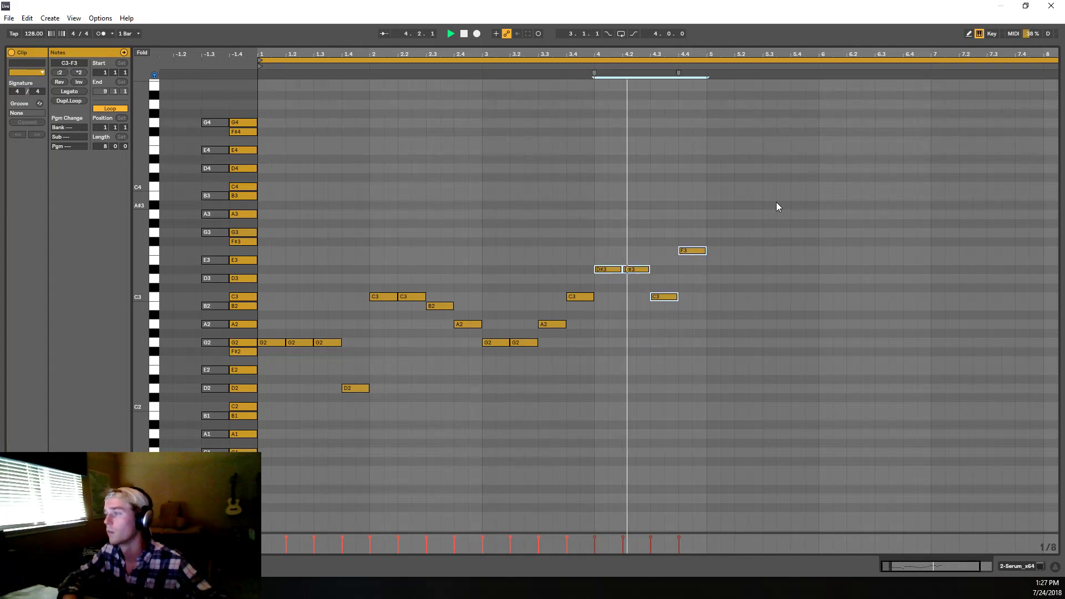
key(space)
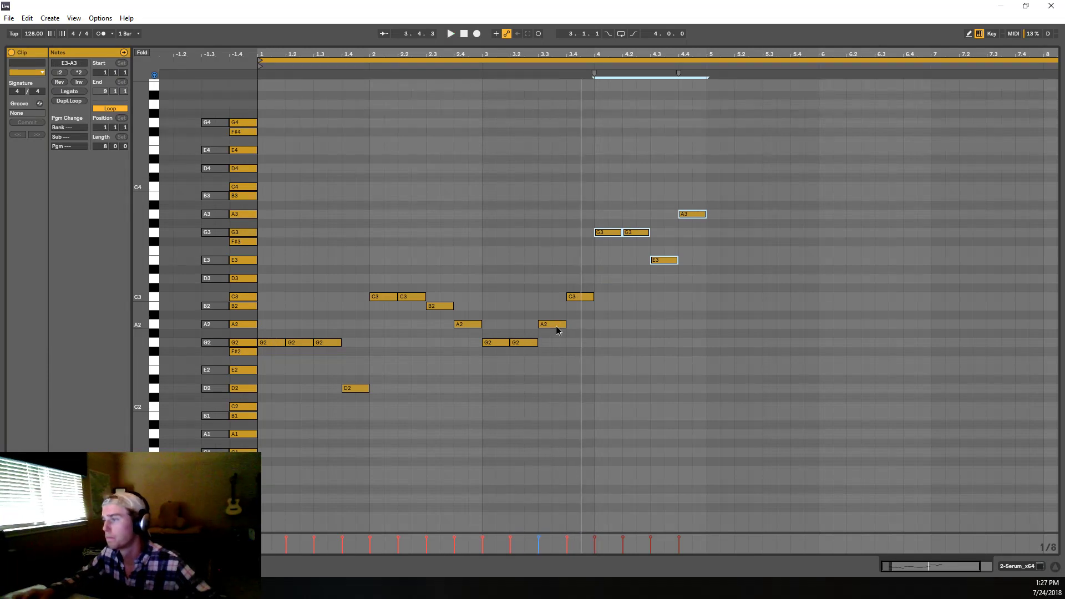
Step: Lower bar 3's third and fourth notes to G2 and audition the phrase
key(space)
drag(556, 326, 558, 344)
key(space)
drag(572, 299, 573, 344)
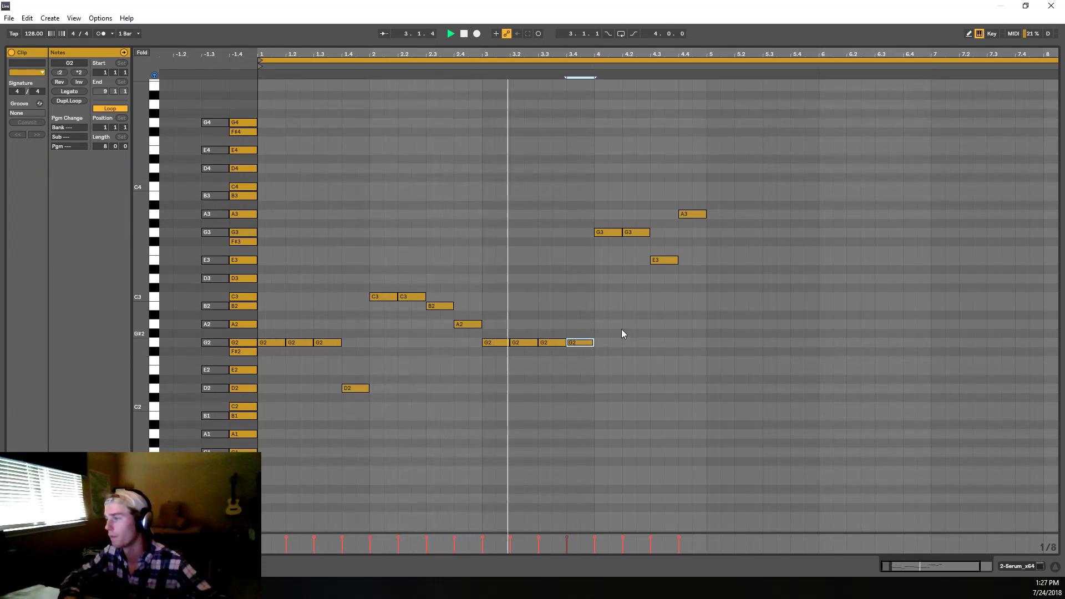
Step: Raise bar 3's fourth note to C3, bring it down to B2, and replay bars 2 and 3
key(Up)
key(Up)
key(Up)
key(Up)
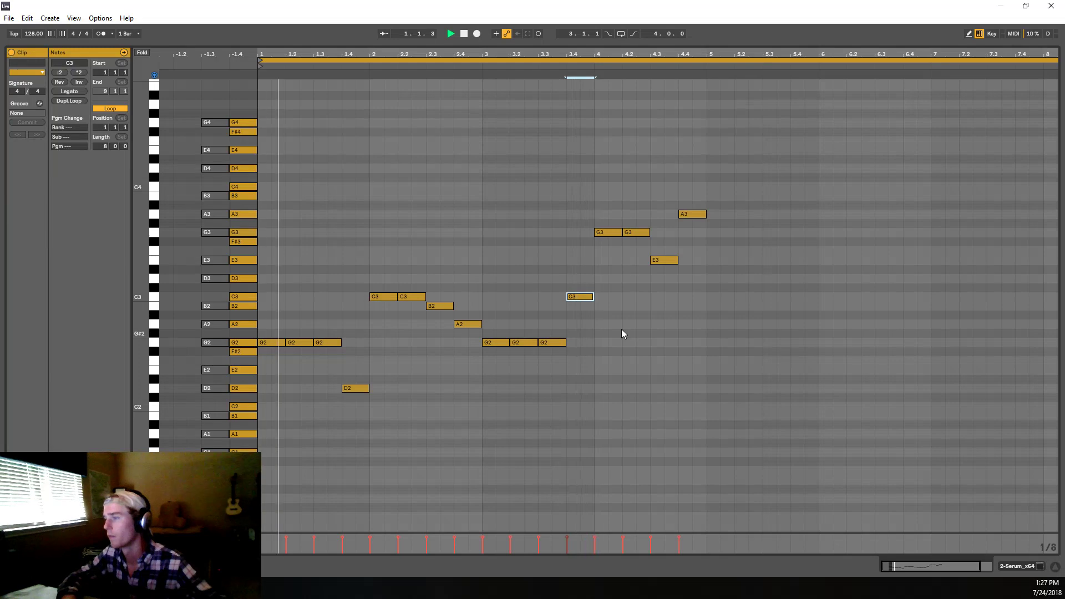
click(498, 67)
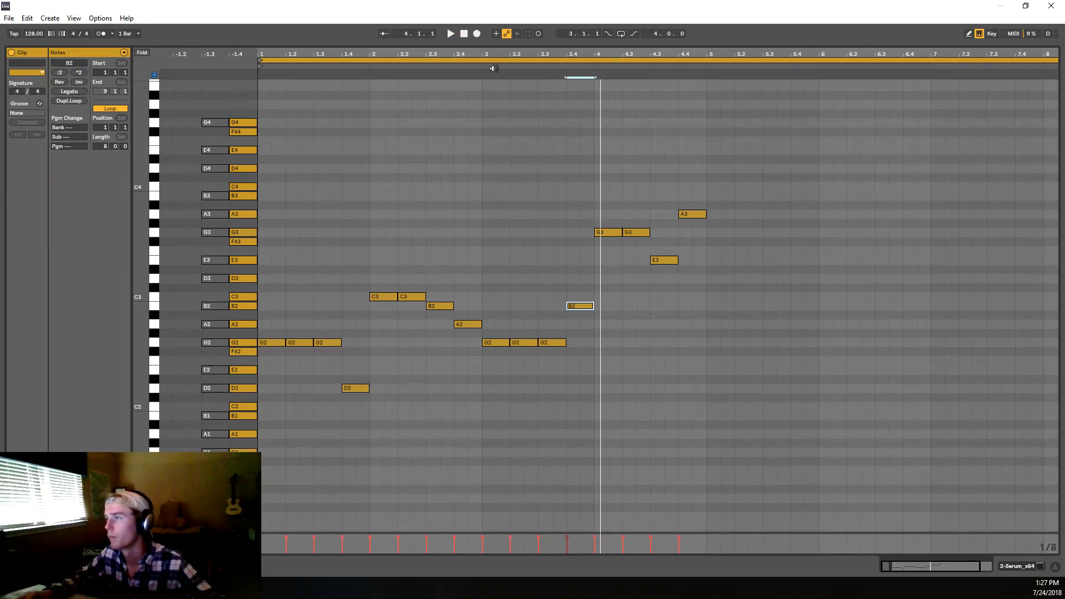
click(487, 69)
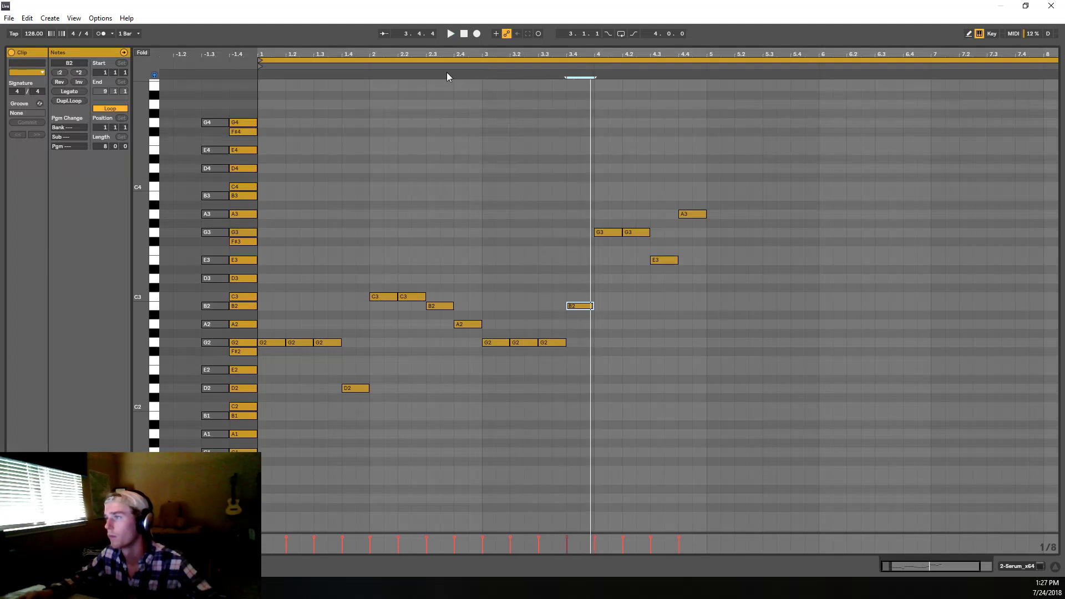
click(375, 63)
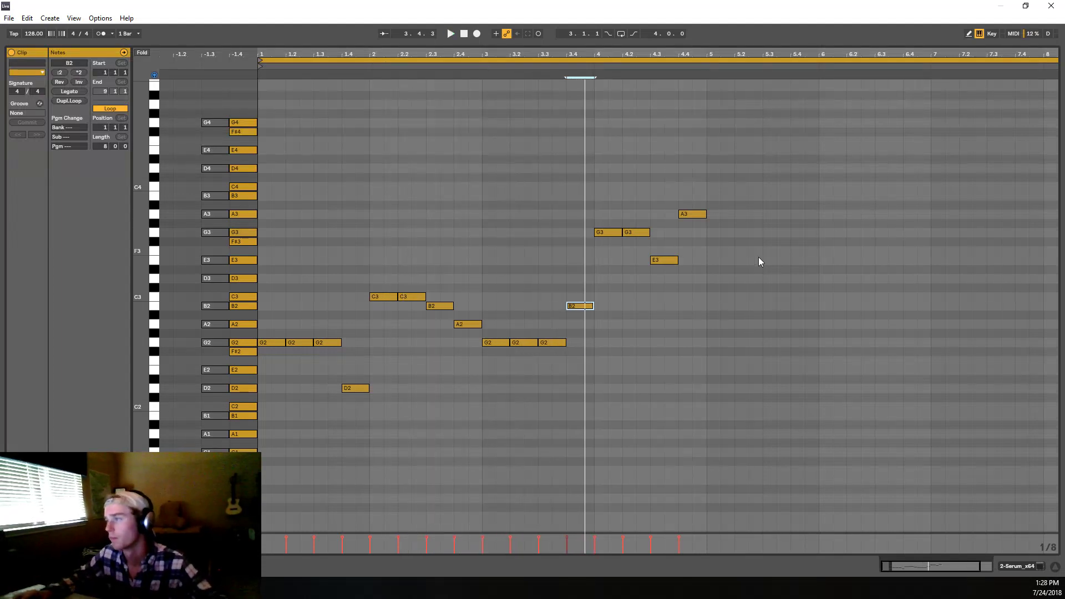
Step: Move bar 4's first note to E3 and its third note to F#3, and play the phrase
drag(611, 234, 609, 300)
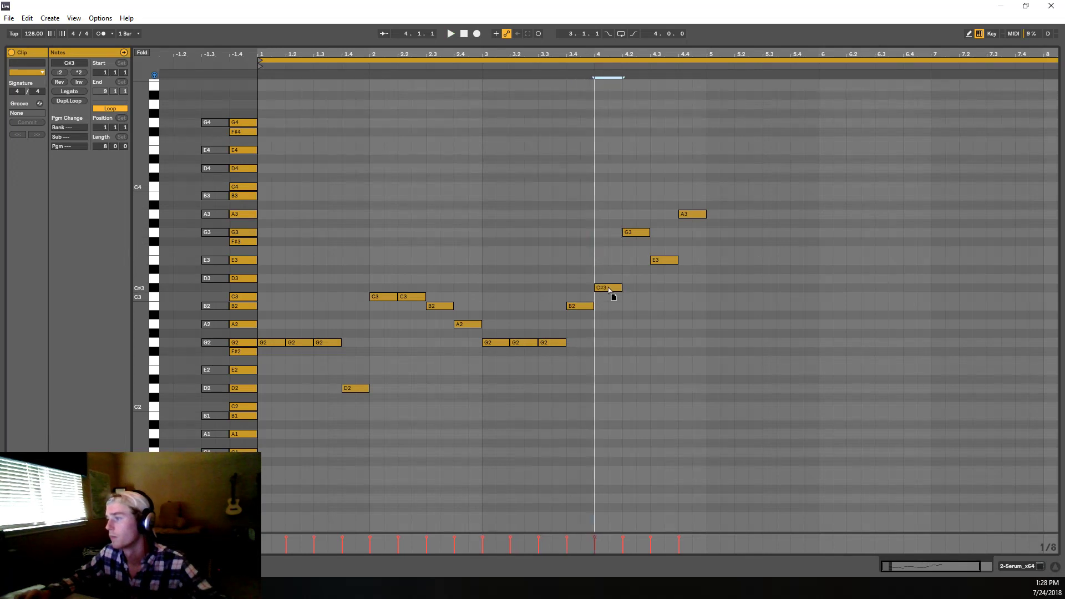
click(631, 232)
key(space)
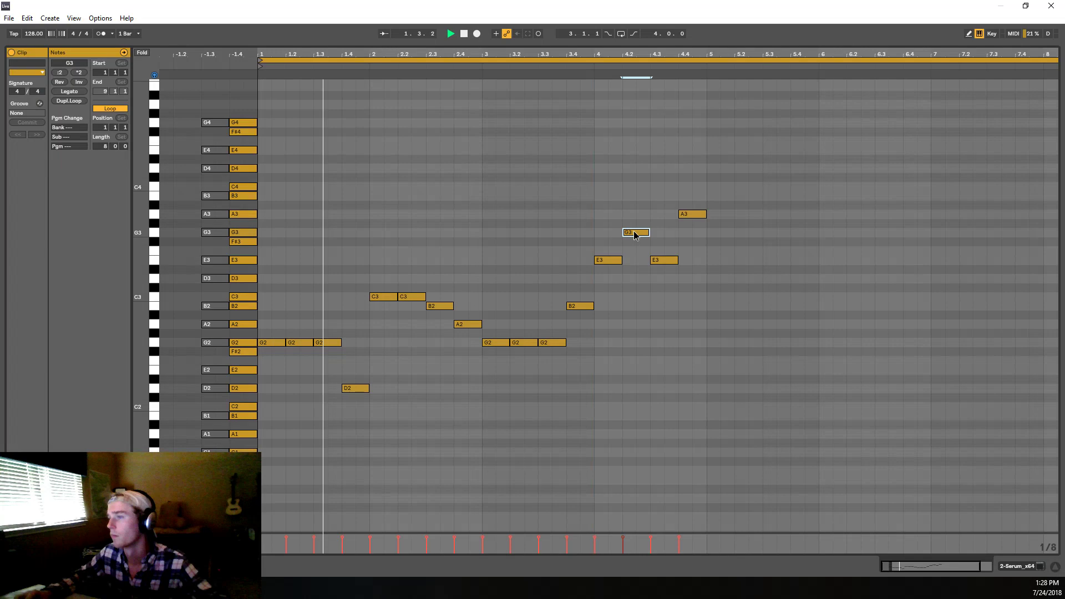
drag(662, 261, 661, 243)
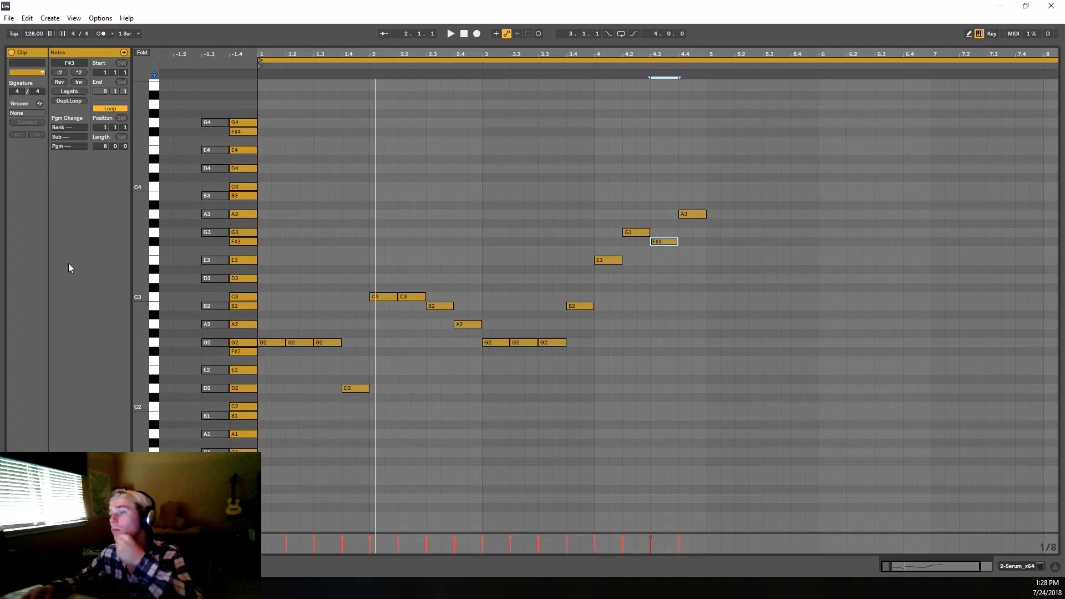
key(space)
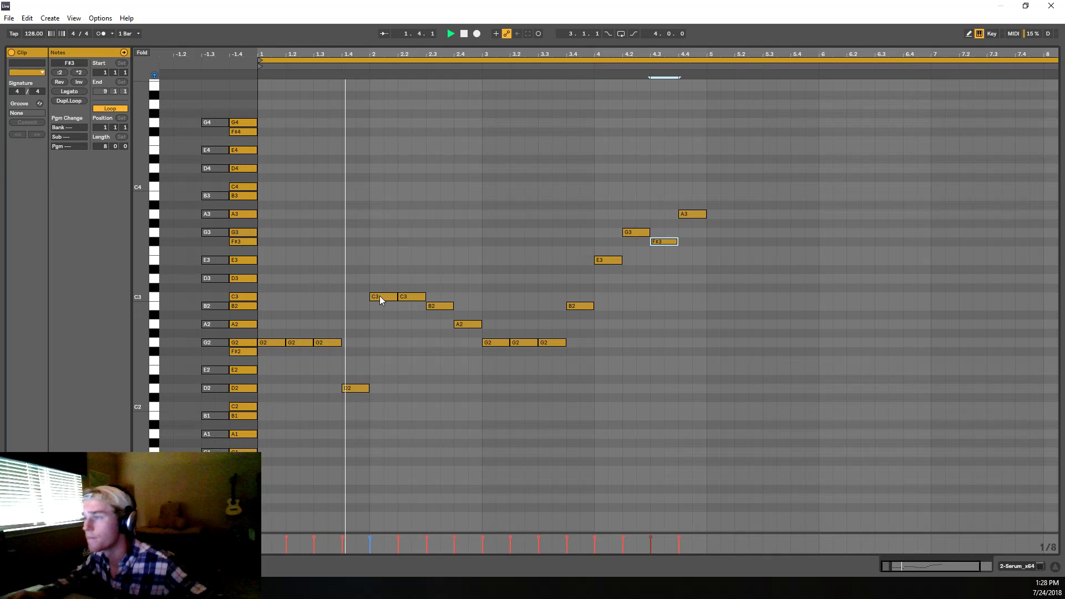
Step: Lower bar 4's first note to C3 and bar 3's fourth note through F#2 to E2, auditioning the phrase
click(541, 343)
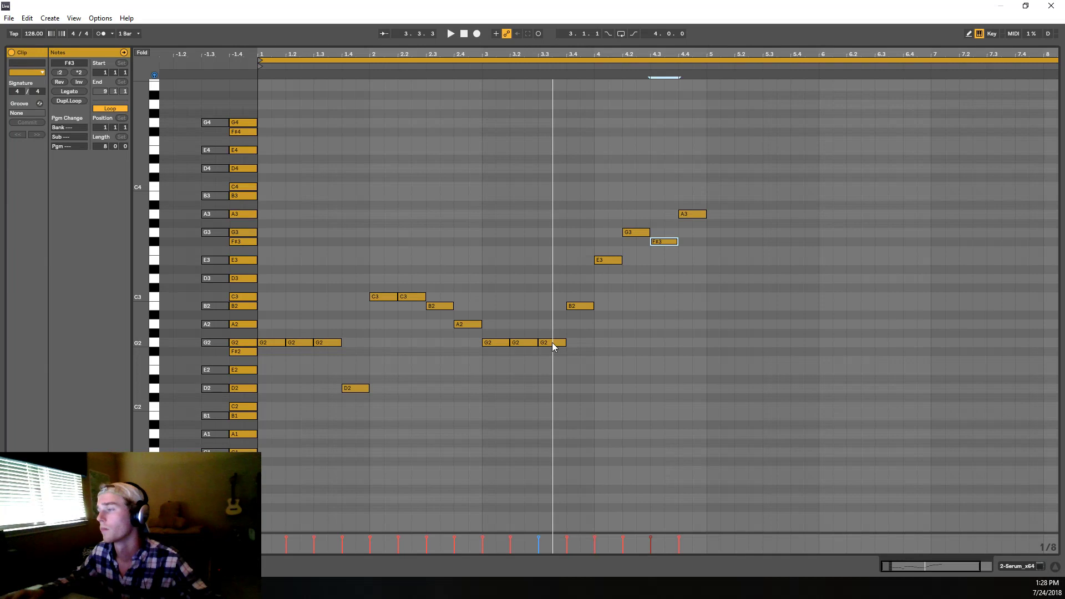
drag(578, 307, 579, 359)
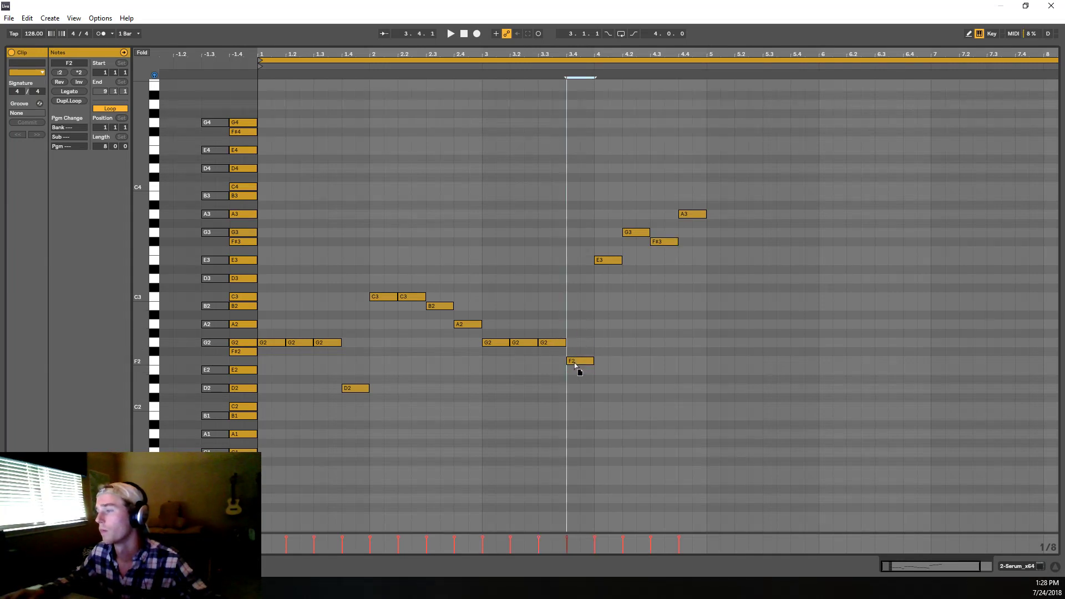
mouse_move(604, 261)
mouse_down()
mouse_move(614, 299)
mouse_move(606, 314)
mouse_move(611, 304)
mouse_up()
key(space)
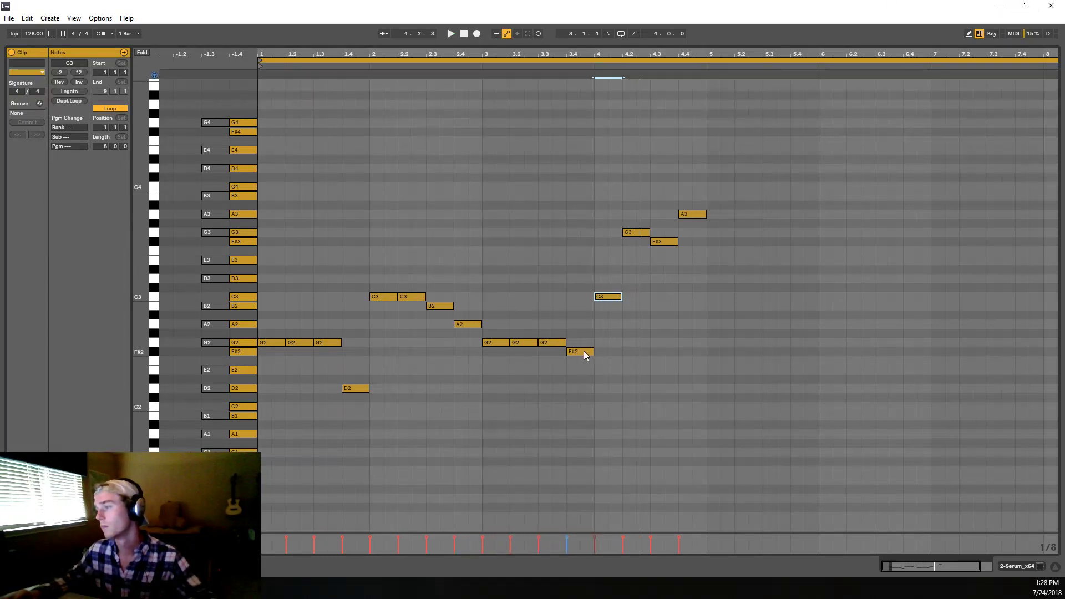
key(space)
drag(583, 351, 582, 371)
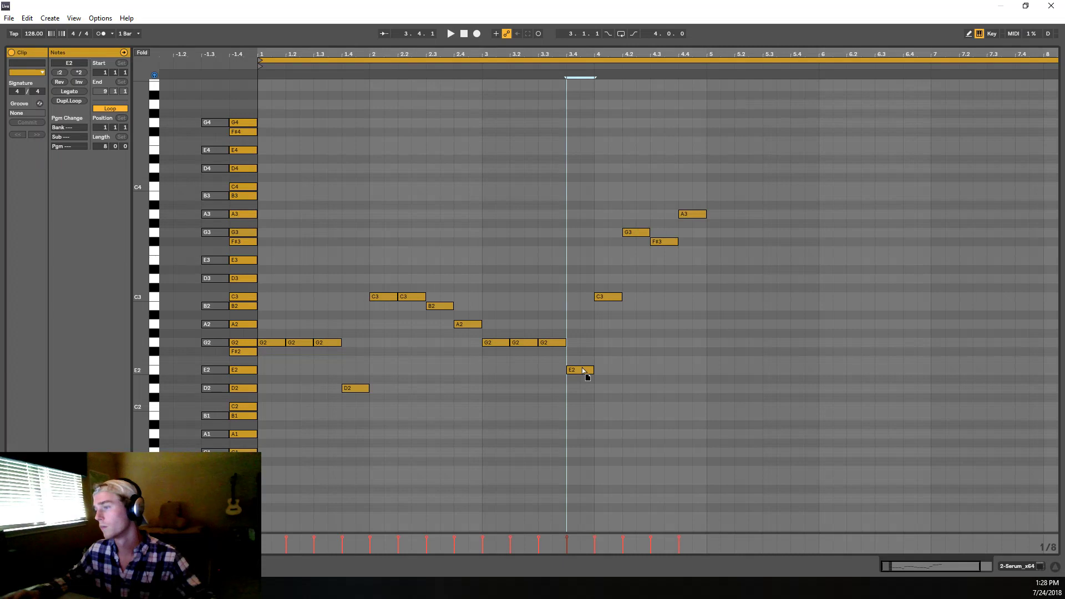
Step: Lower the last three notes of bar 4 to C3, D3 and F#3, auditioning the melody with playback
key(space)
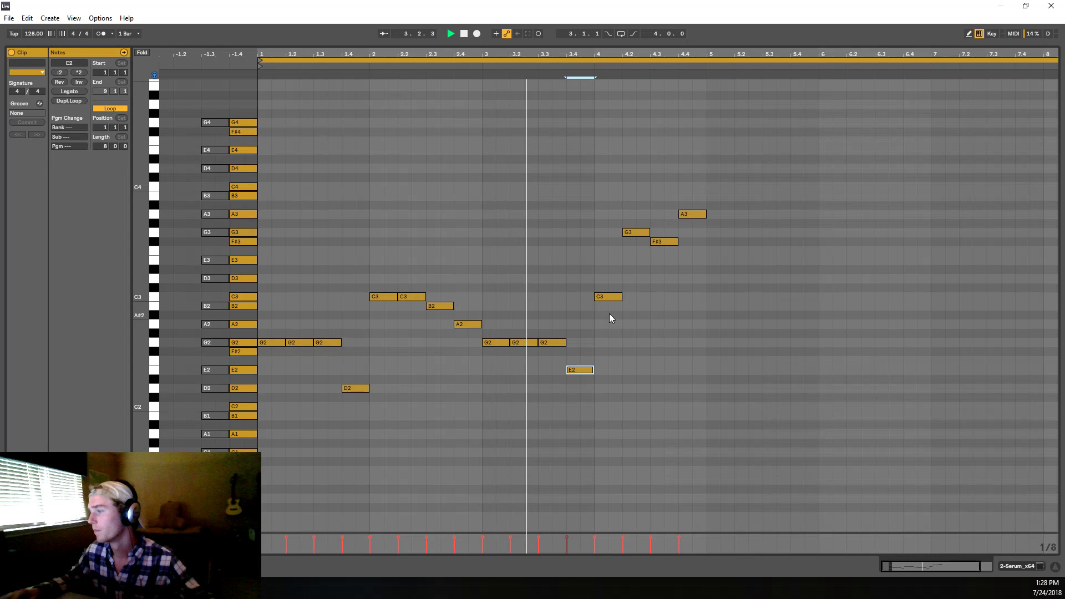
key(space)
mouse_move(635, 233)
mouse_down()
mouse_move(637, 314)
mouse_move(634, 300)
mouse_up()
drag(660, 242, 660, 270)
key(space)
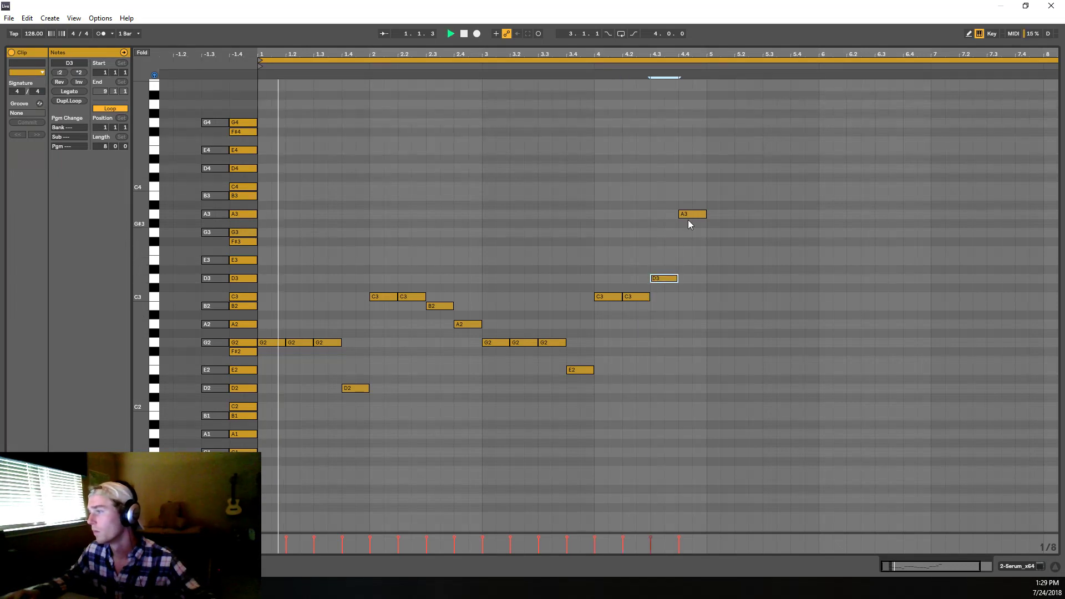
drag(692, 214, 693, 244)
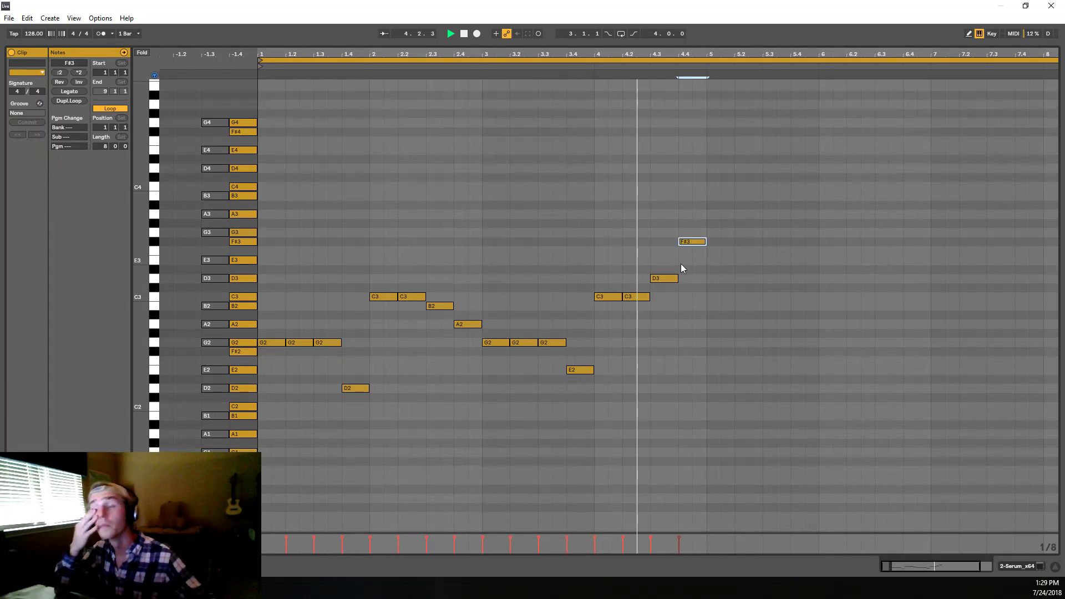
key(space)
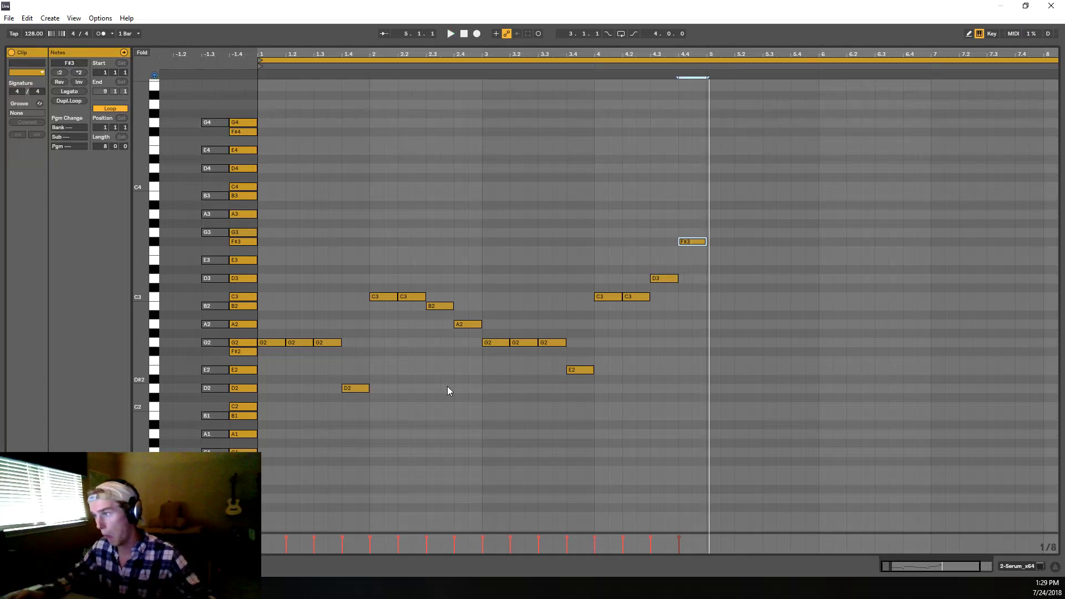
Step: Copy the three G2 notes of bar 3 to the start of bar 5, raise them an octave, and start playback
drag(476, 393, 552, 336)
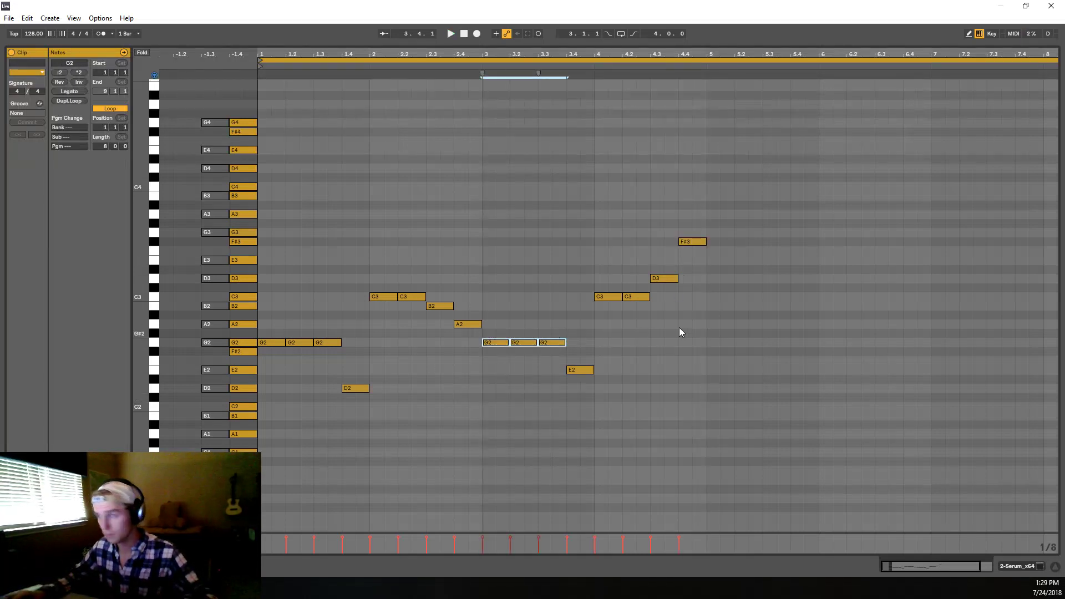
key(ctrl+c)
click(706, 325)
key(ctrl+v)
key(shift+Up)
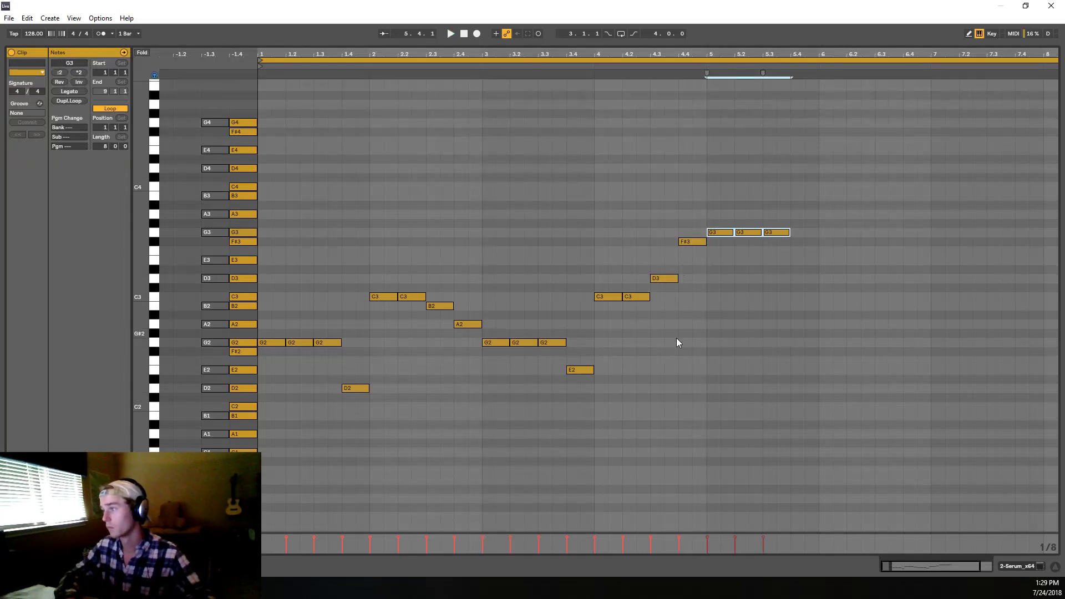
key(space)
Step: Duplicate the last G3 note of bar 5 onto beat 5.4 and lower the copy to D3
click(781, 248)
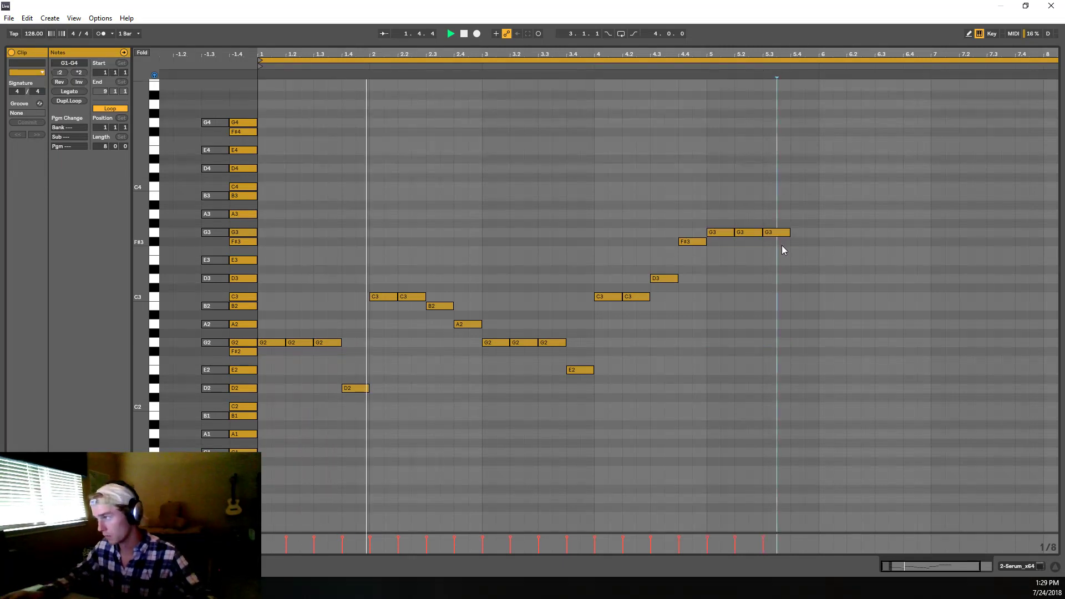
click(782, 233)
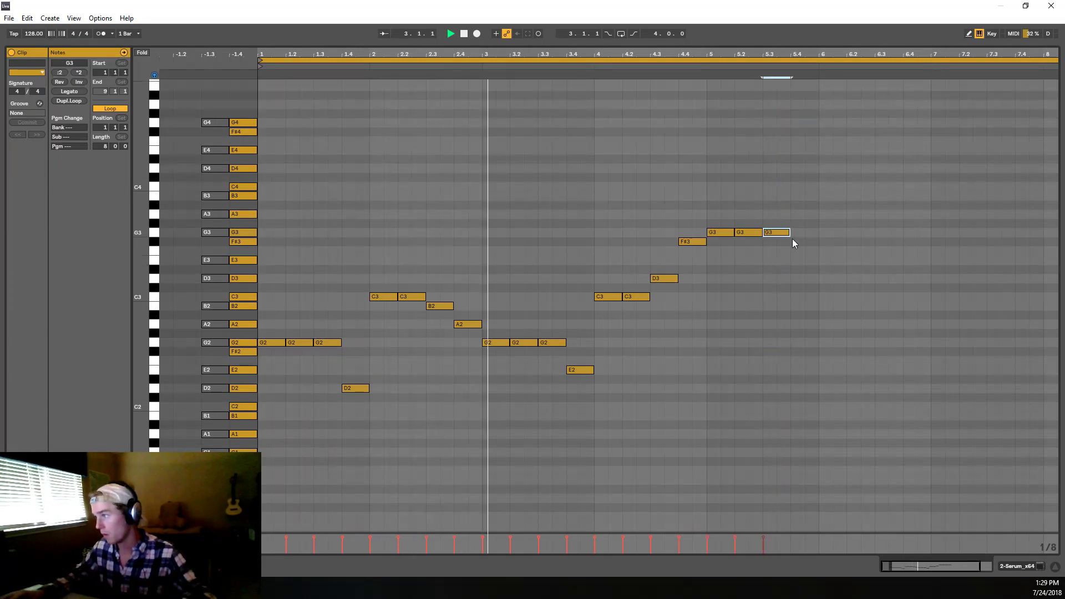
key(ctrl+d)
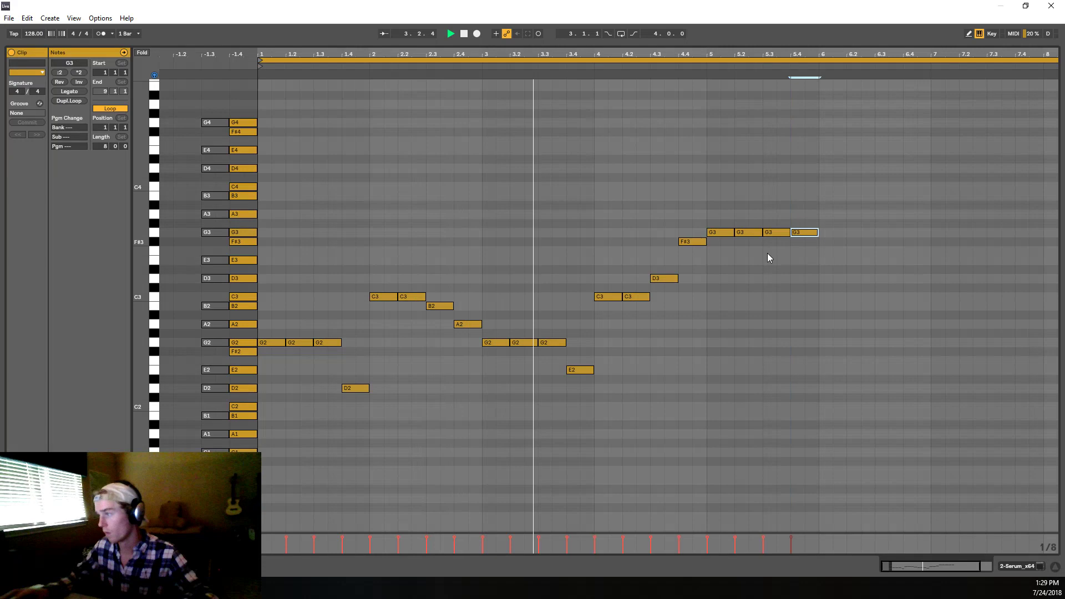
key(Down)
key(Down)
key(Down)
key(Down)
key(Down)
key(space)
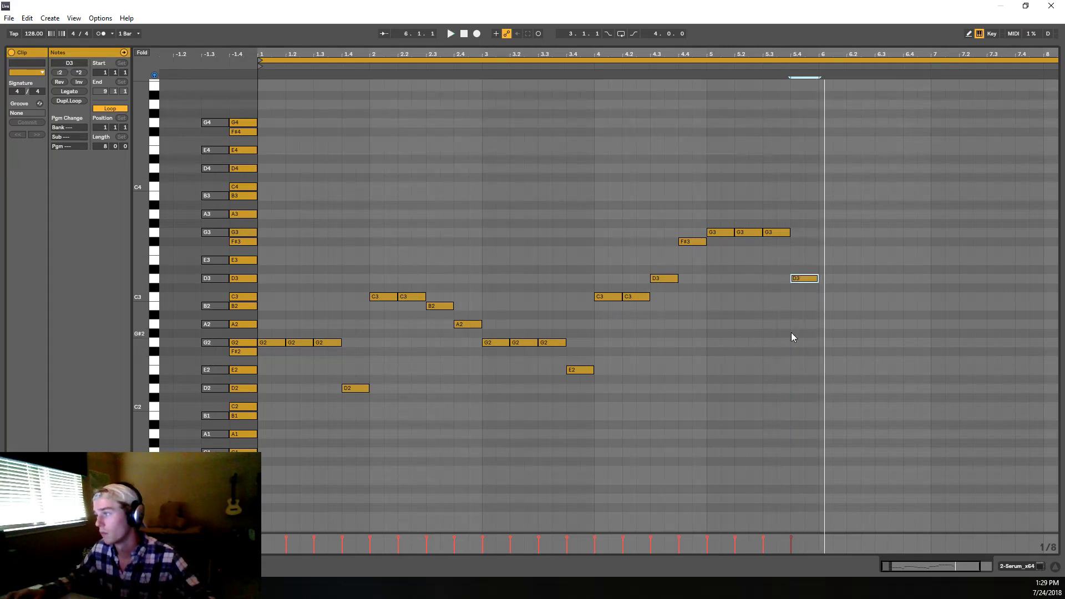
Step: Duplicate bar 5's three G3 notes at the start of bar 6, with the first two at C3 and the third at D3, and play them back
drag(775, 220, 723, 255)
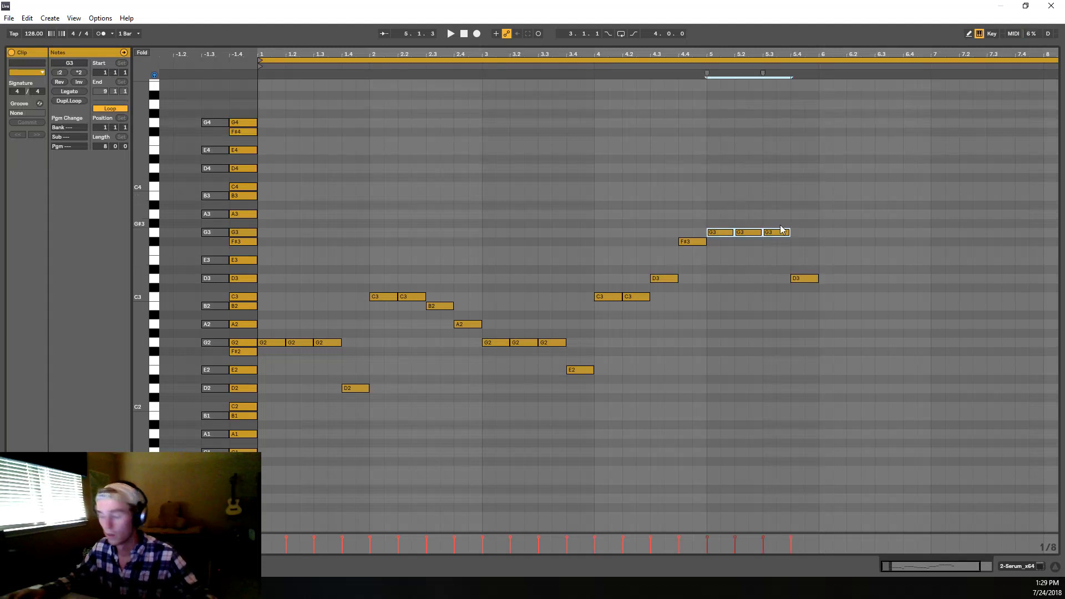
key(ctrl+d)
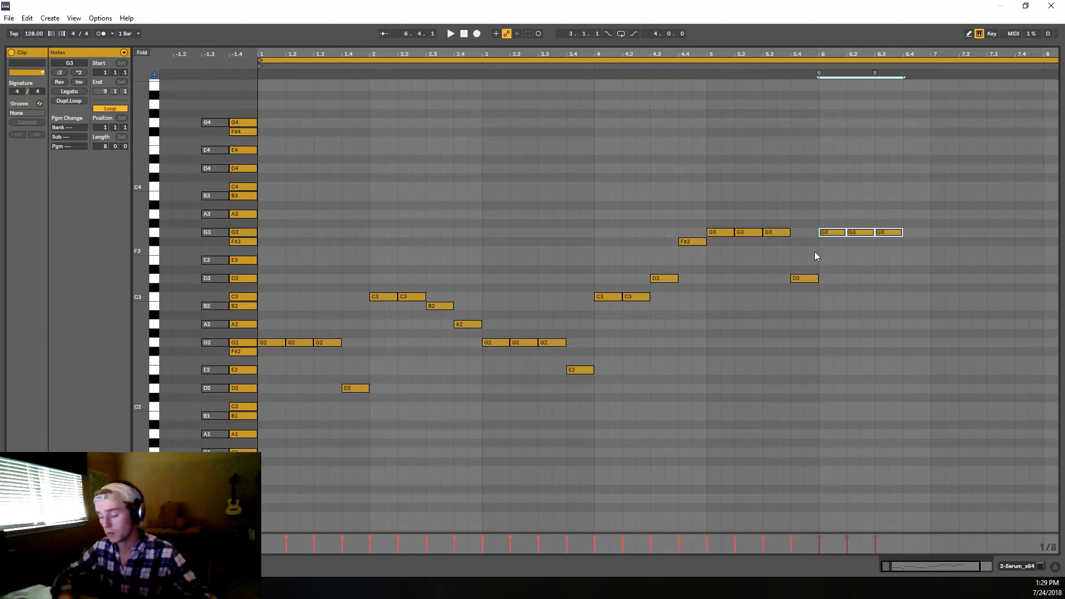
key(shift+Down)
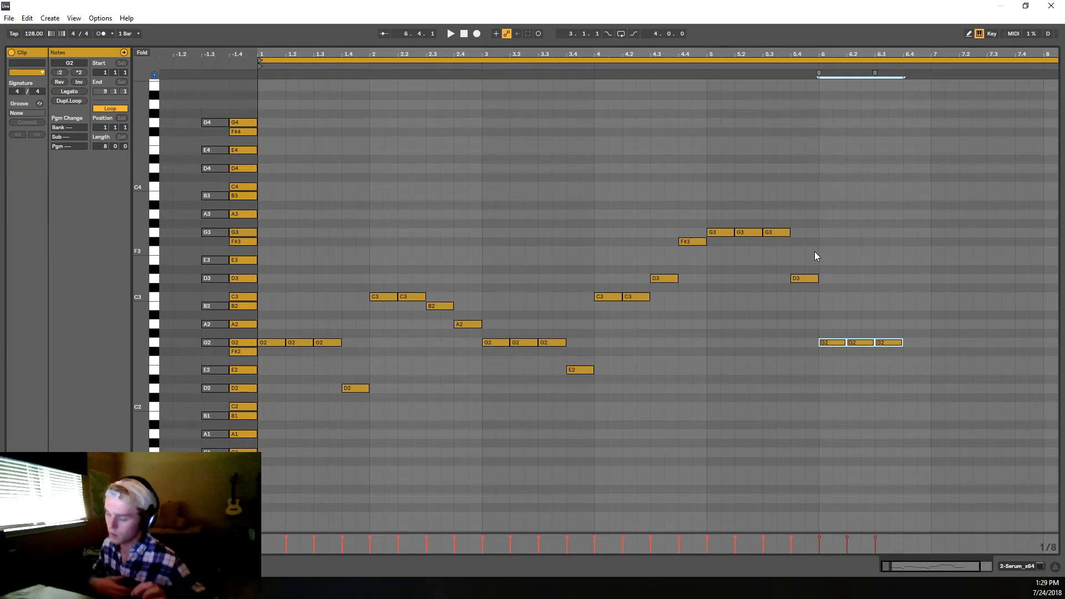
key(Up)
key(Up)
key(Up)
key(Up)
key(Up)
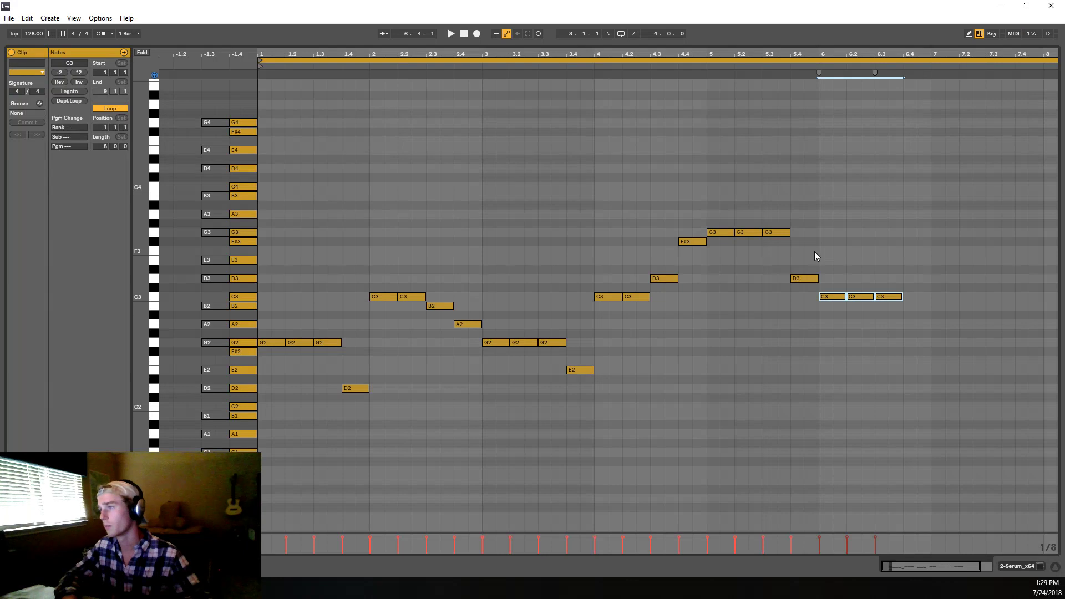
key(space)
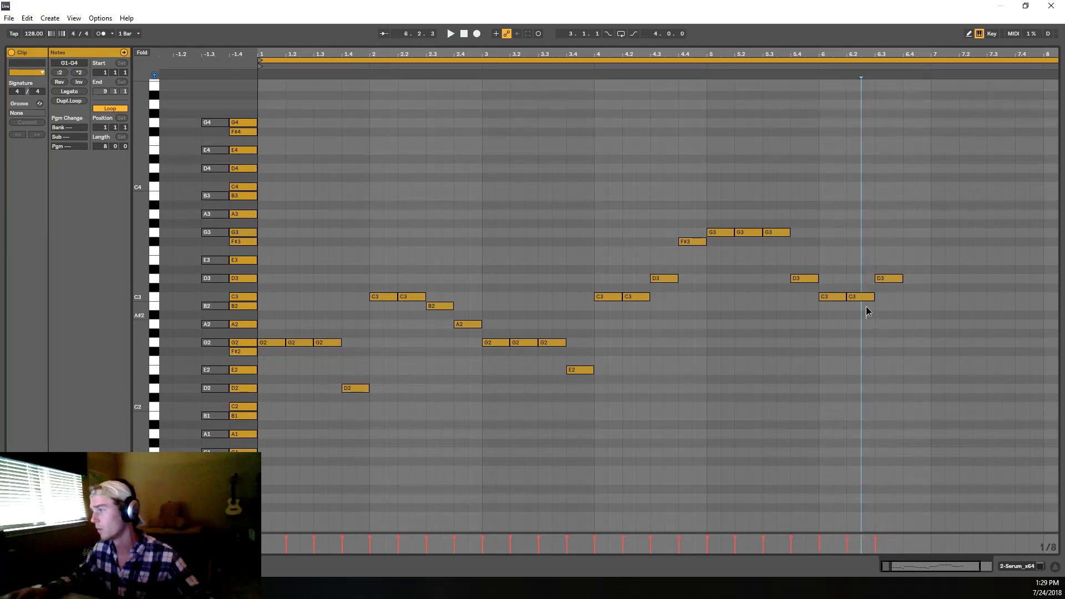
Step: Copy the C3 note at beat 6.2 to beat 6.4, lower it to A2, and listen to the melody
drag(866, 309, 876, 290)
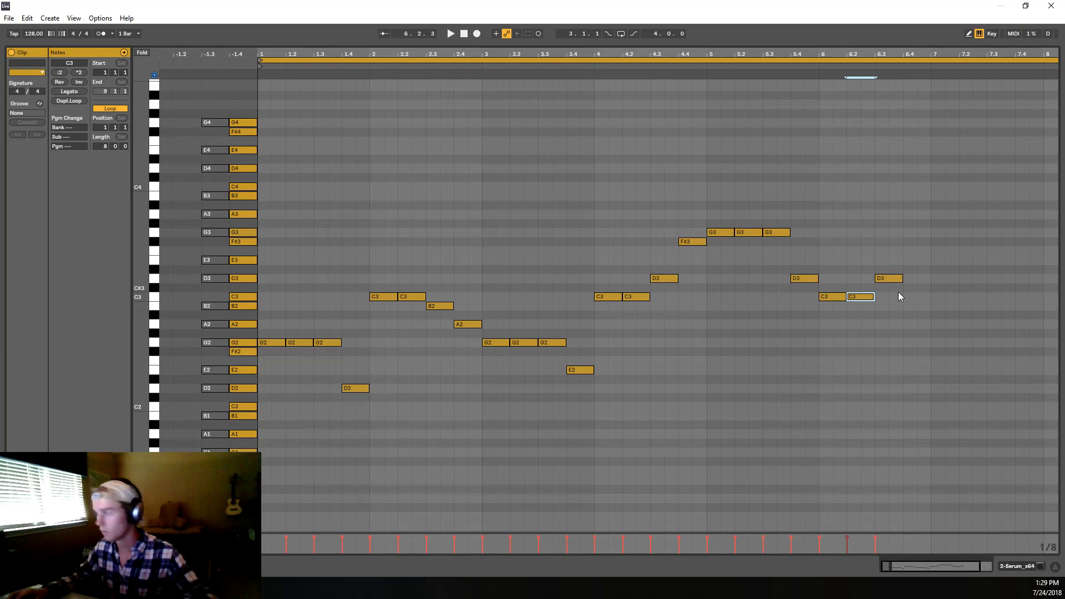
key(ctrl+c)
click(899, 294)
key(ctrl+v)
key(Down)
key(Down)
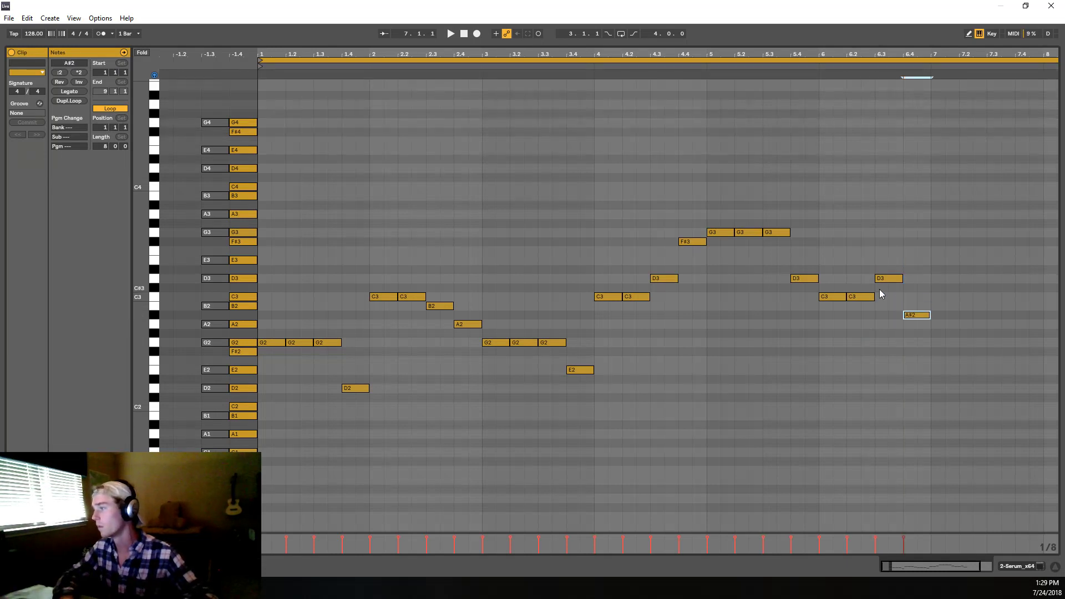
key(Down)
key(space)
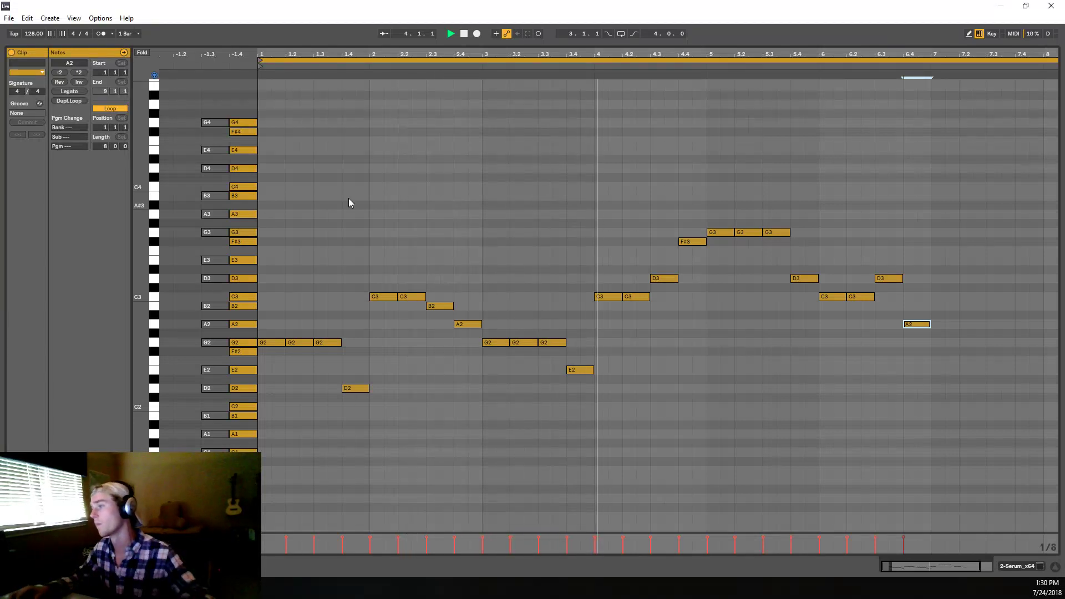
key(space)
Step: Play the clip from bar 3 and raise the note at beat 6.4 to C3
click(521, 63)
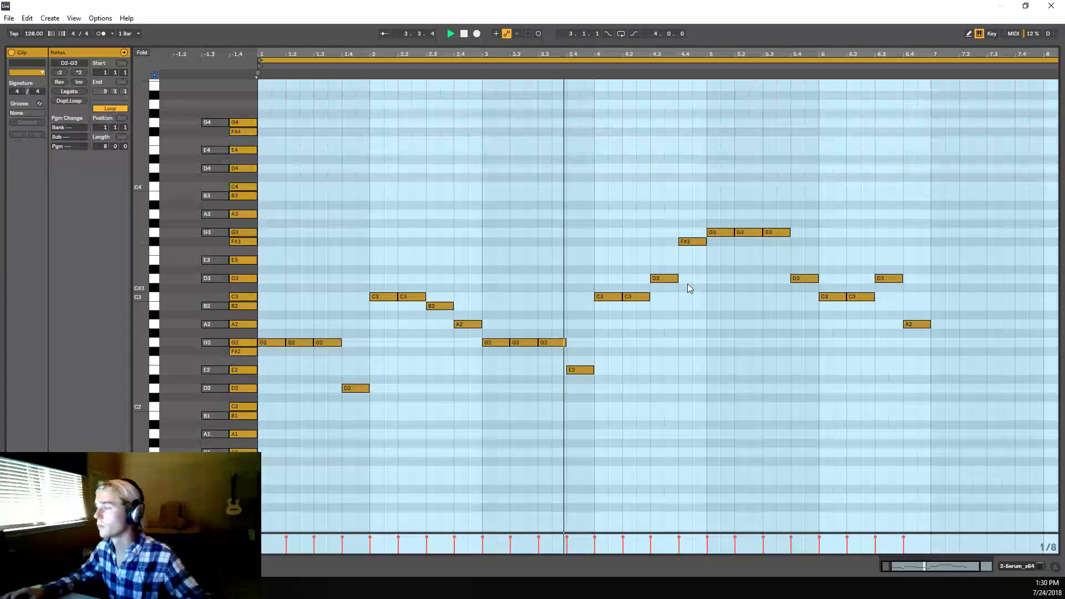
click(688, 291)
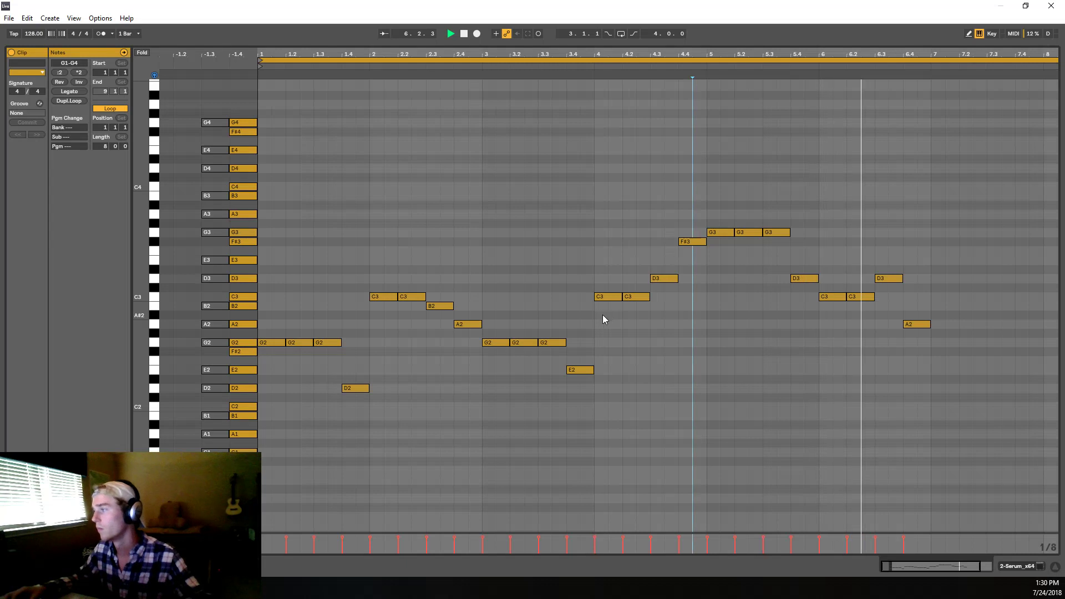
key(space)
drag(915, 325, 918, 302)
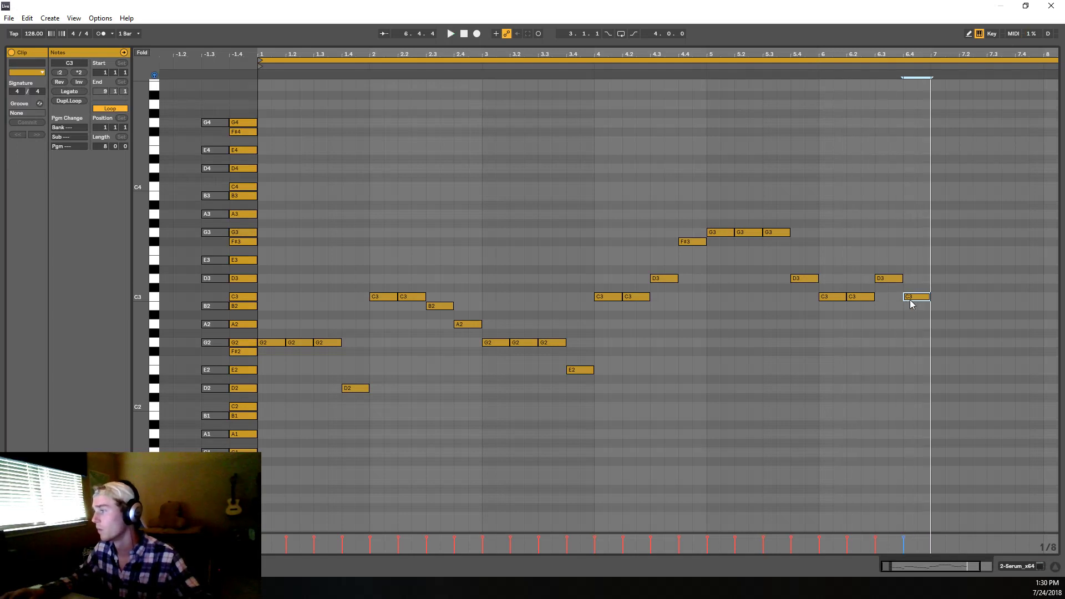
Step: Paste three notes at the start of bar 7, transpose them to G2, and play back the melody
key(ctrl+v)
key(Up)
key(Up)
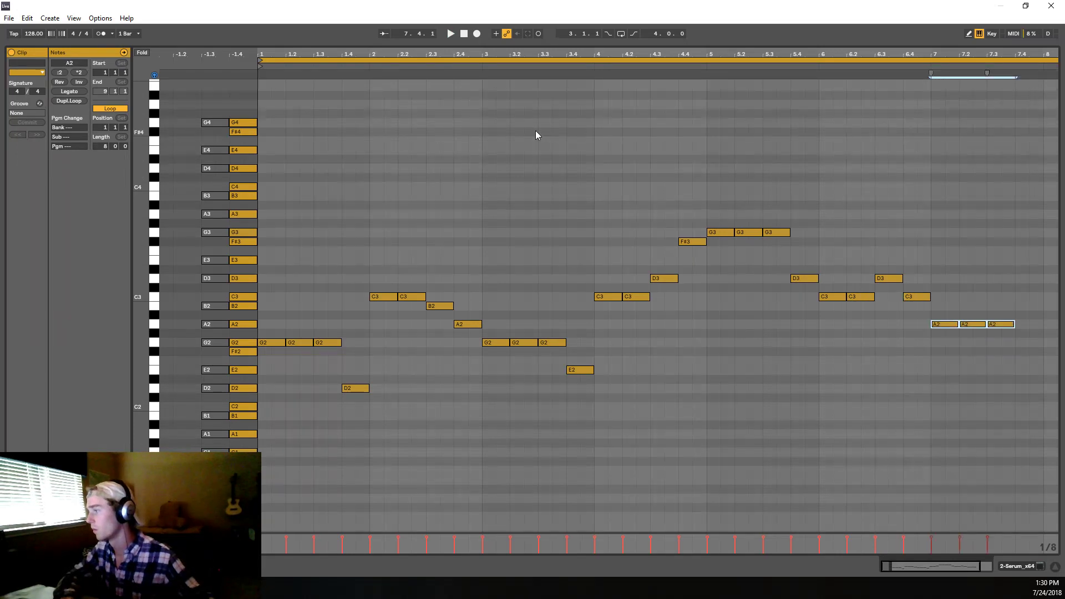
key(Down)
key(Down)
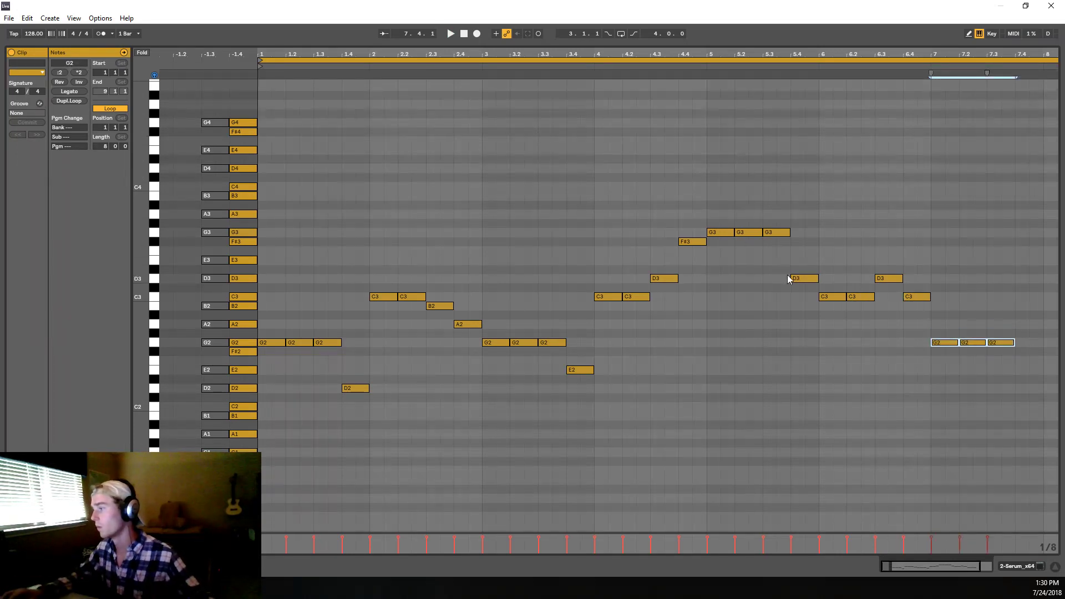
key(space)
click(957, 360)
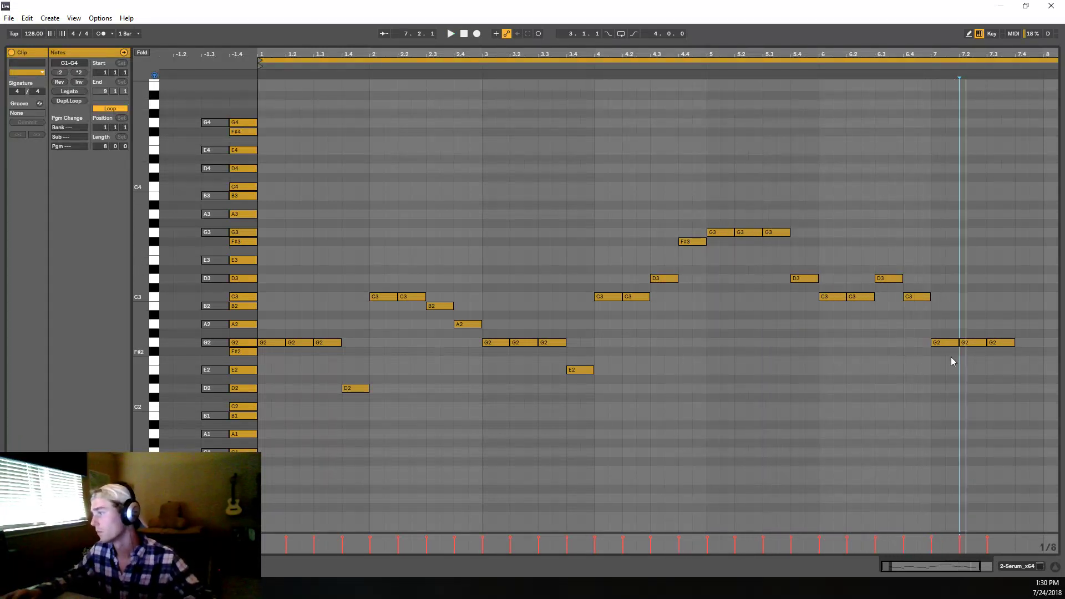
key(space)
Step: Raise the three notes in bar 7 to A2
drag(950, 360, 1033, 323)
key(Up)
key(Up)
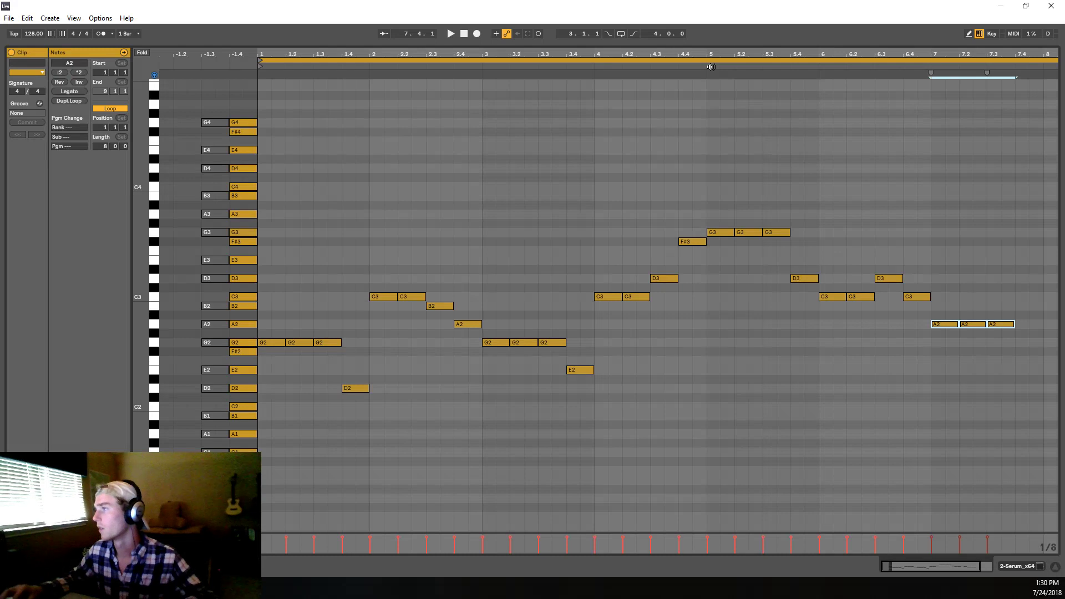
Step: Play back bars 5 to 7 from several starting points to judge how the phrase leads into bar 7
drag(713, 172, 922, 395)
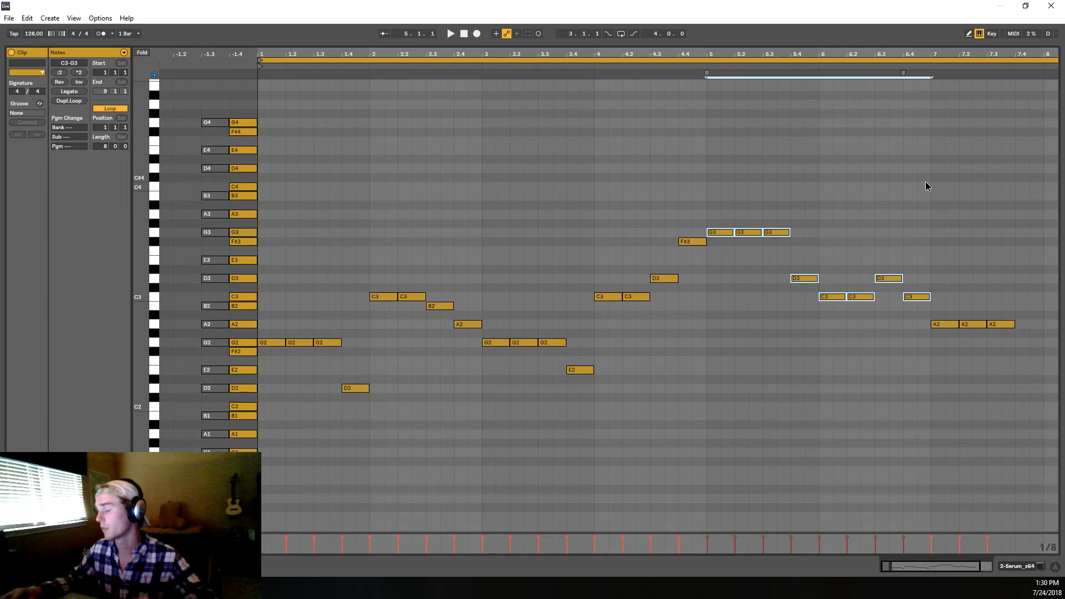
drag(663, 191, 826, 111)
drag(721, 326, 738, 258)
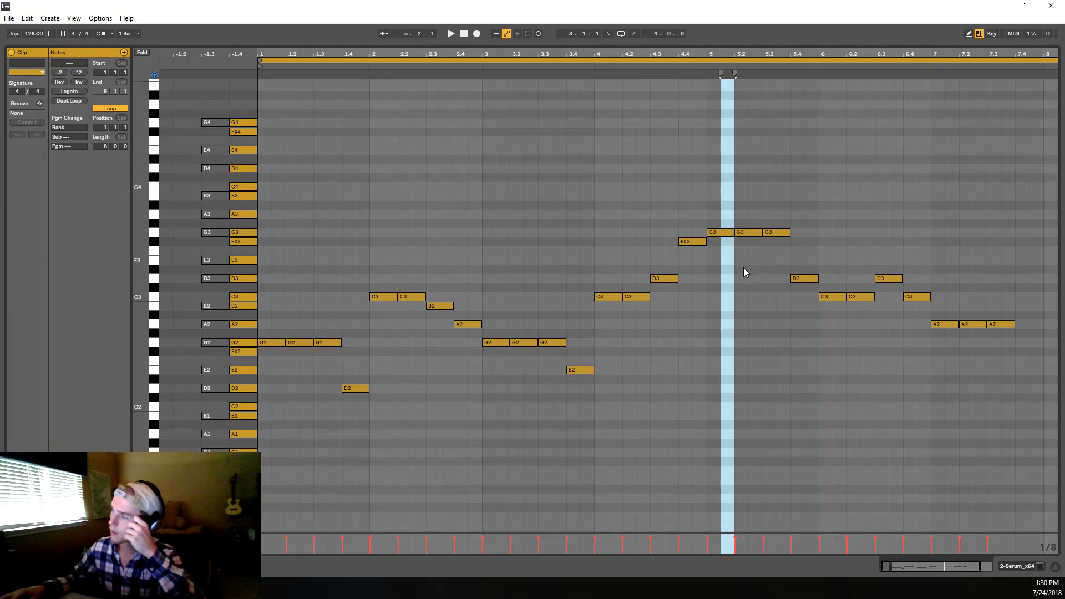
click(710, 67)
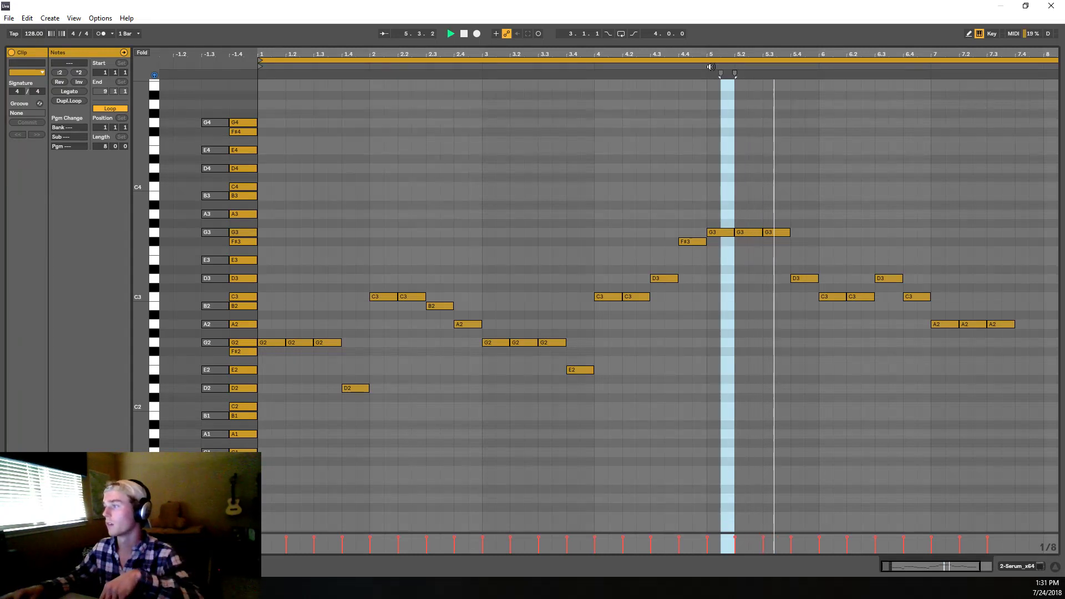
key(space)
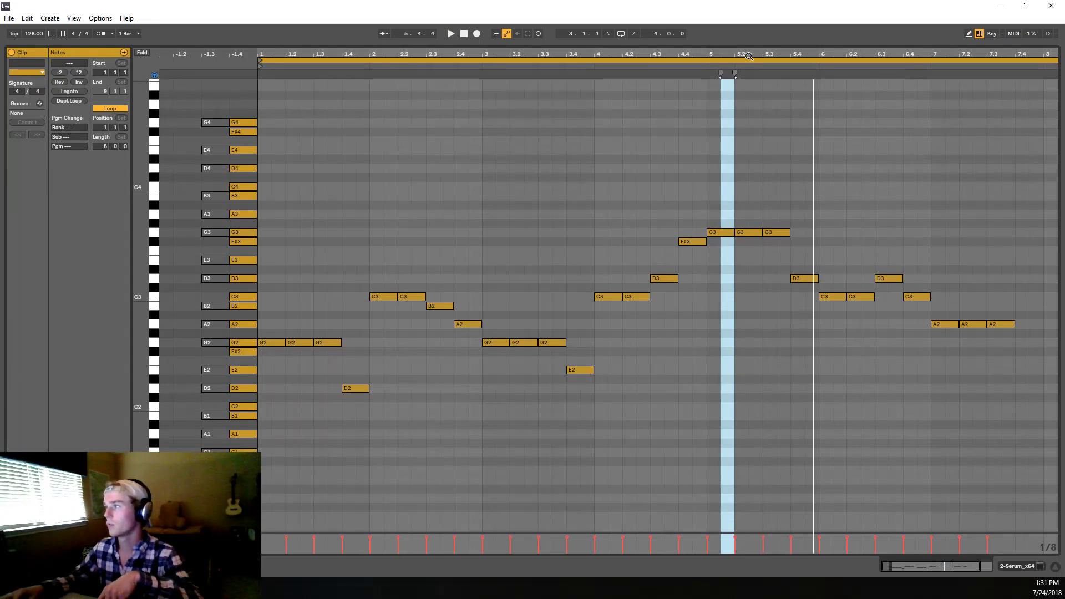
click(721, 64)
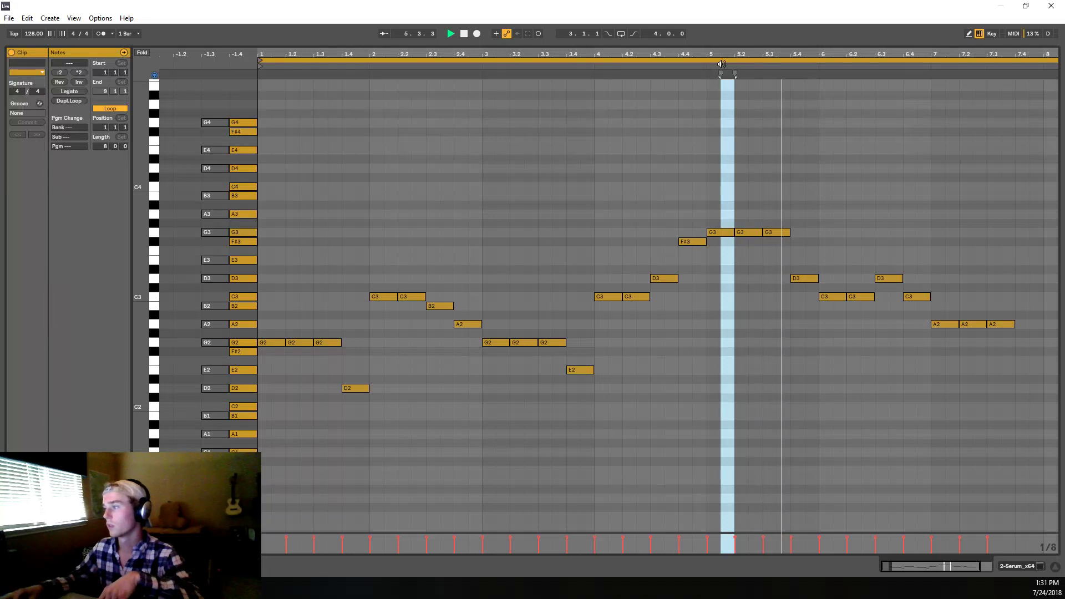
key(space)
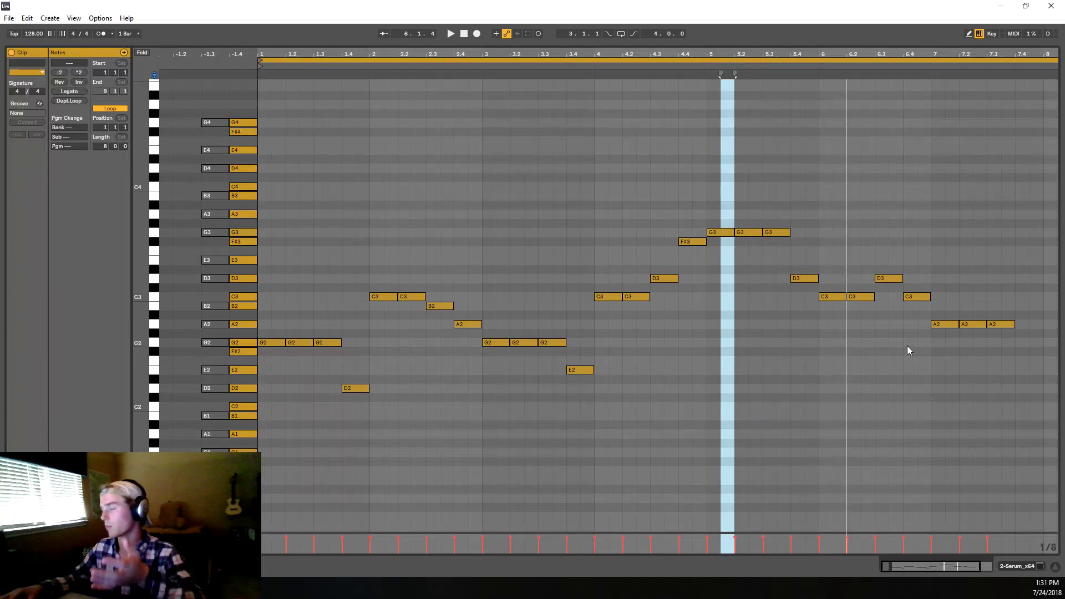
key(space)
click(863, 65)
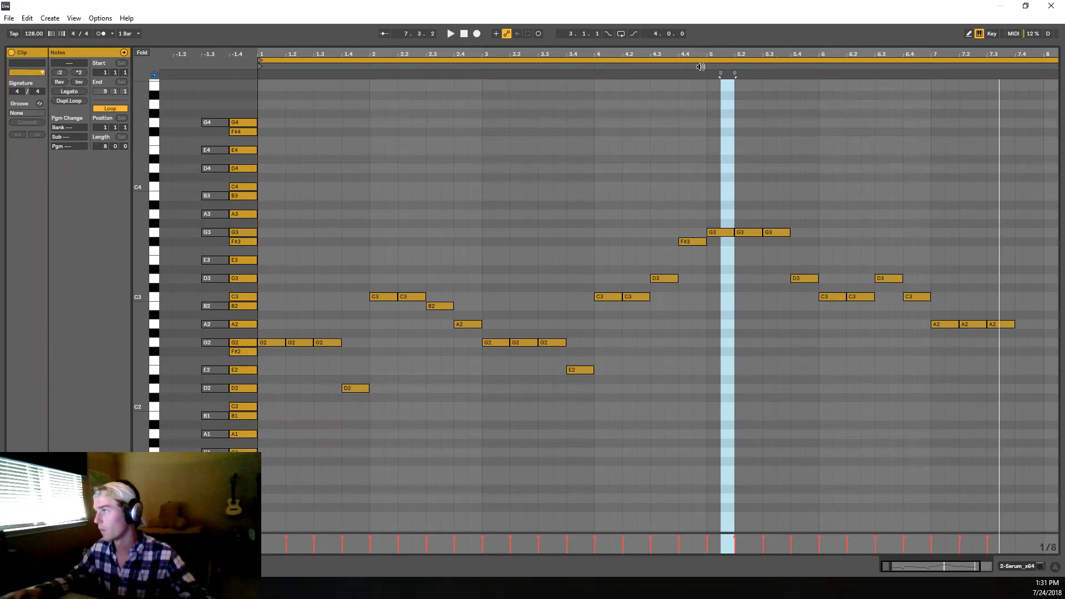
click(700, 67)
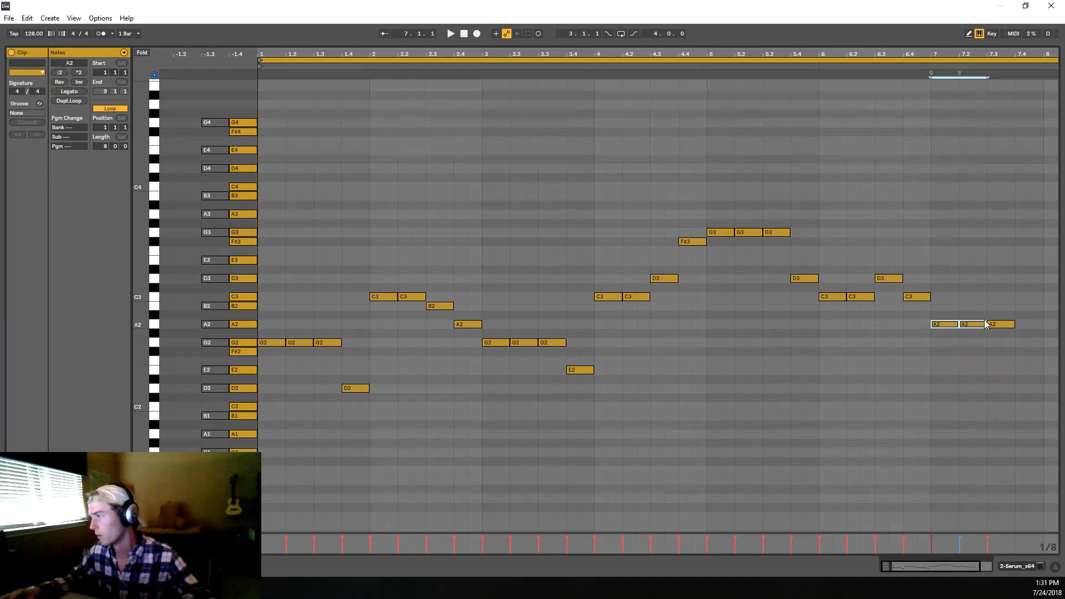
Step: Lower the three notes in bar 7 to G#2
drag(951, 367, 1026, 305)
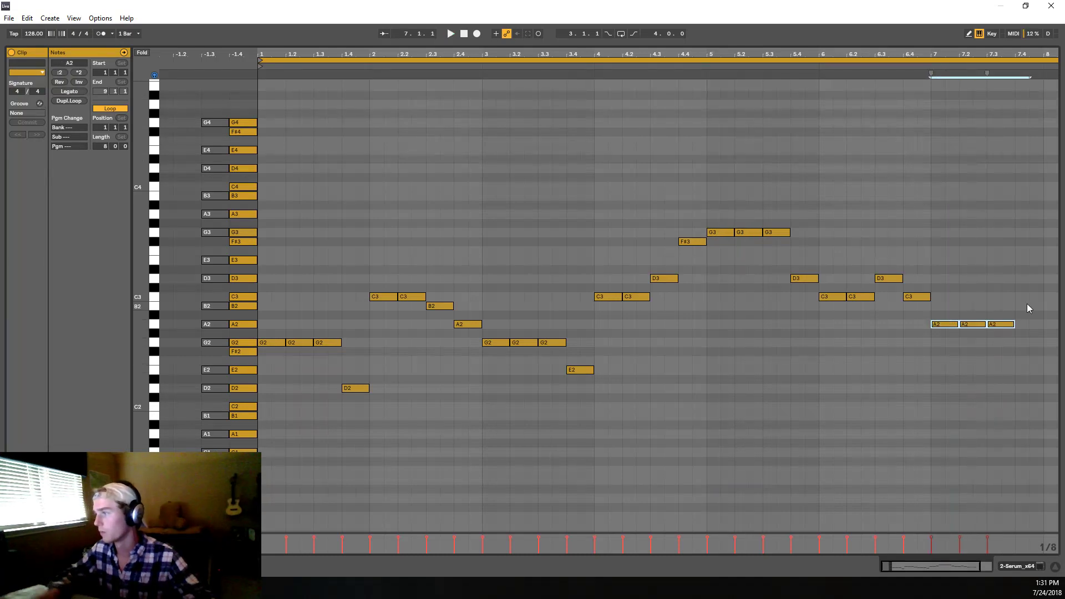
key(Down)
key(Down)
key(Up)
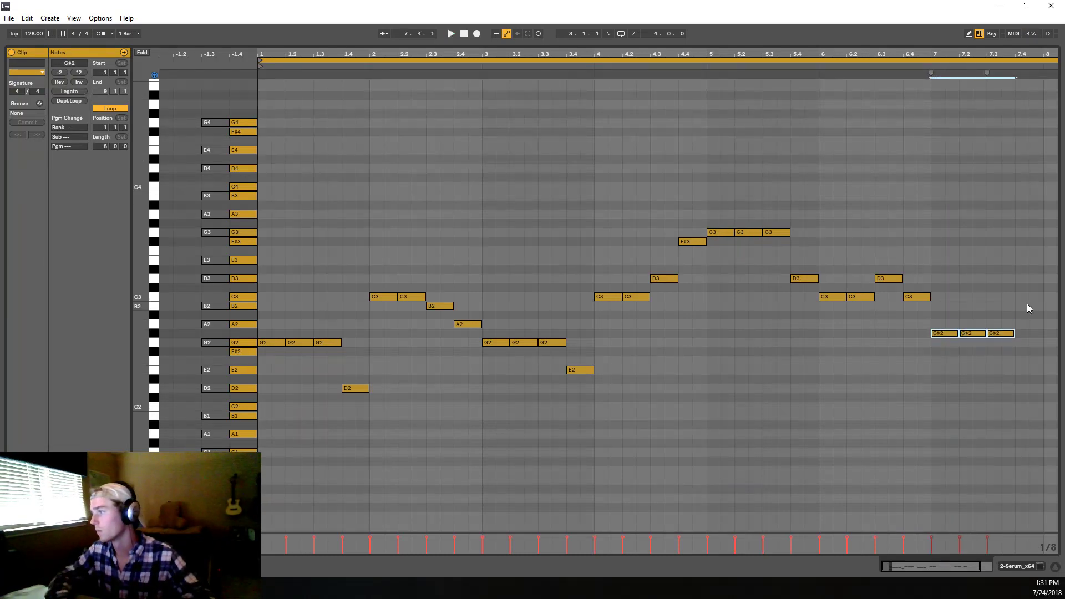
Step: Raise the three notes in bar 7 to B2 and play back the phrase
key(Up)
key(Up)
key(Up)
key(space)
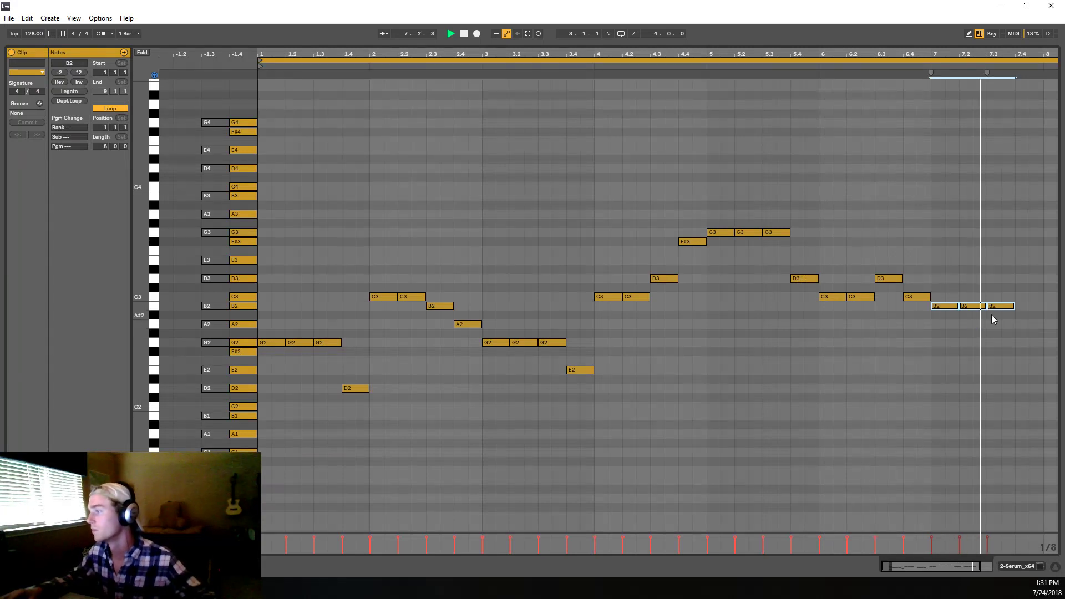
key(space)
Step: Duplicate the third B2 note of bar 7 into the bar's last beat and raise the copy to D3
drag(925, 569, 938, 571)
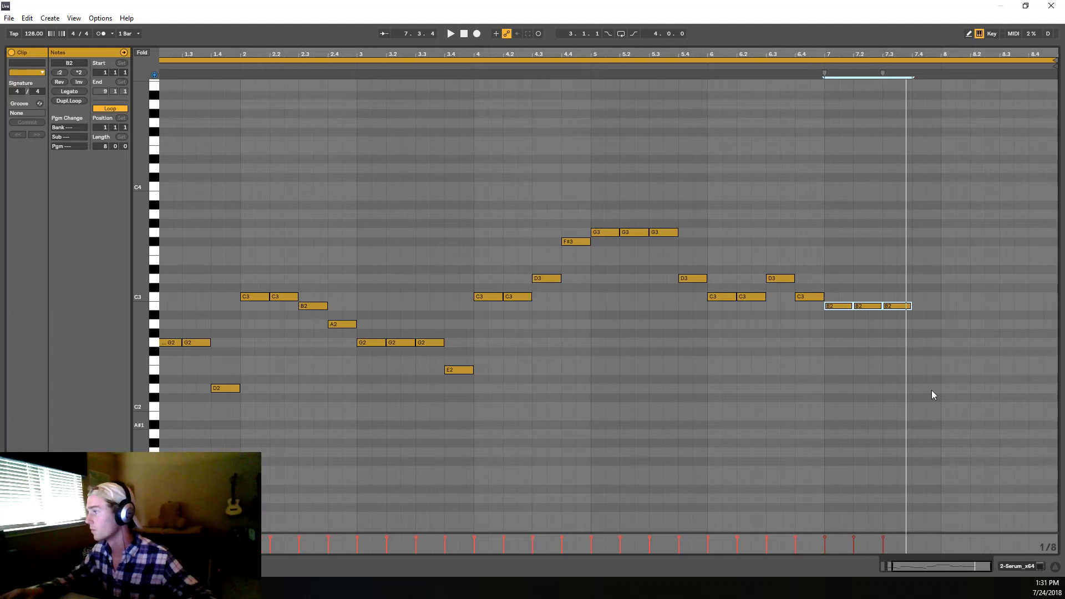
click(905, 306)
key(ctrl+d)
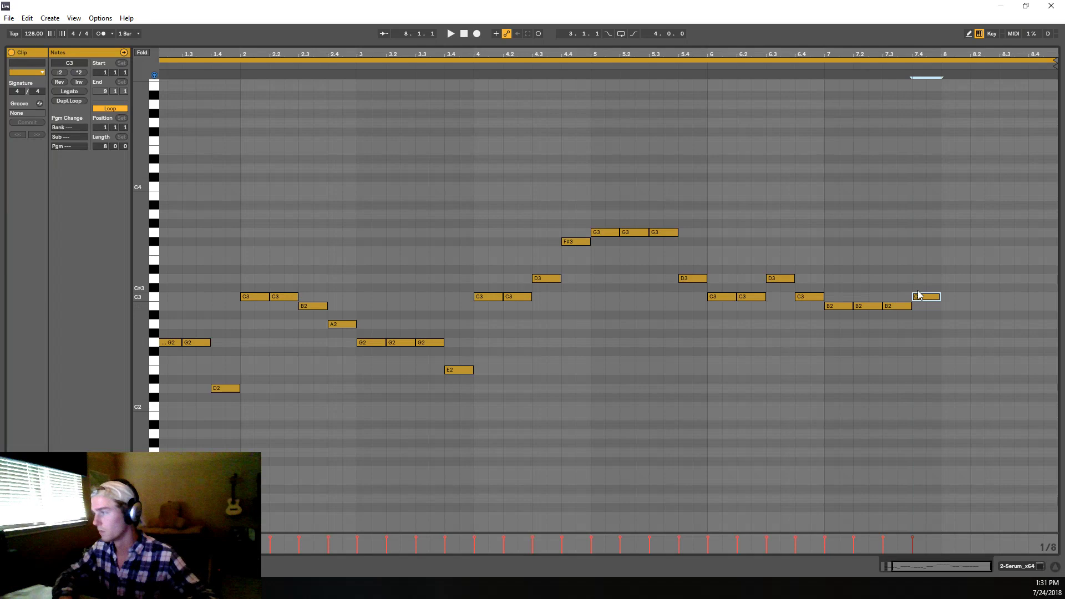
key(Up)
key(Up)
Step: Fill bar 8 with four A2 notes by pasting three, transposing them and duplicating the last one, and play back the ending
key(ctrl+v)
key(Down)
key(Down)
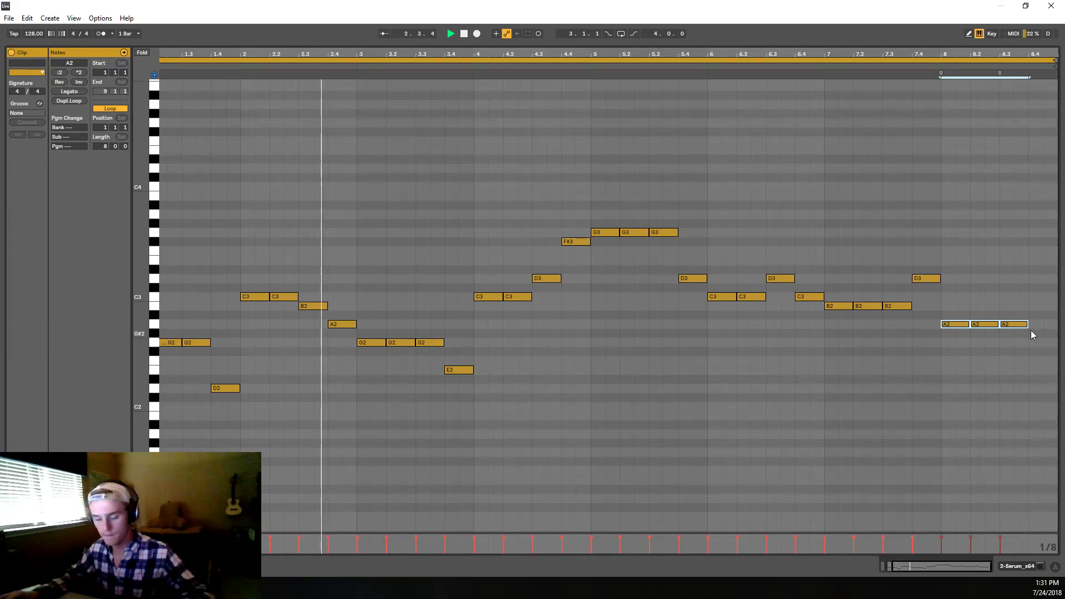
key(ctrl+d)
click(997, 384)
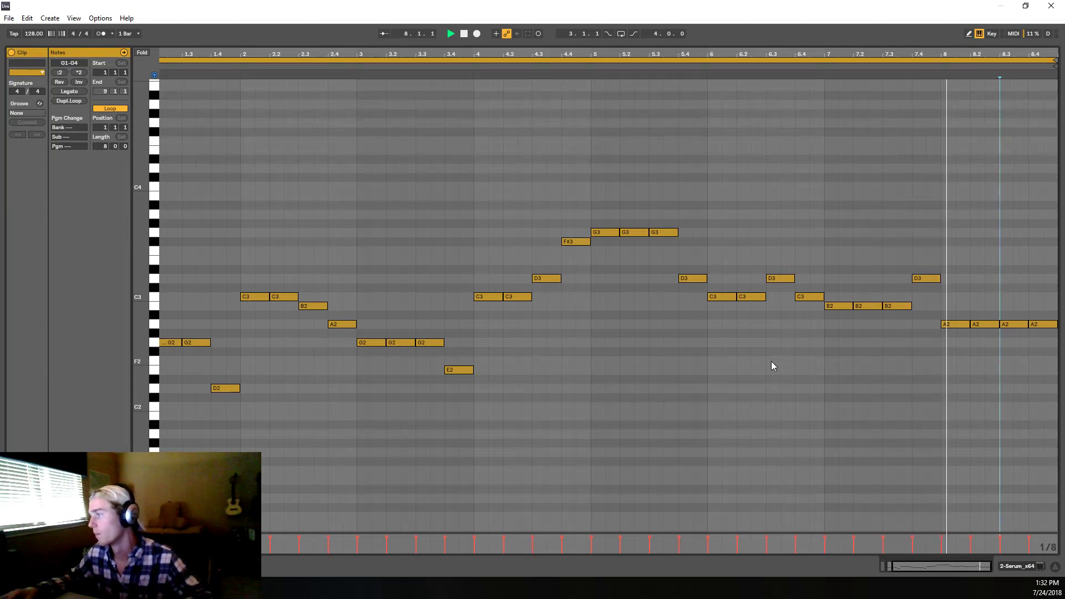
key(space)
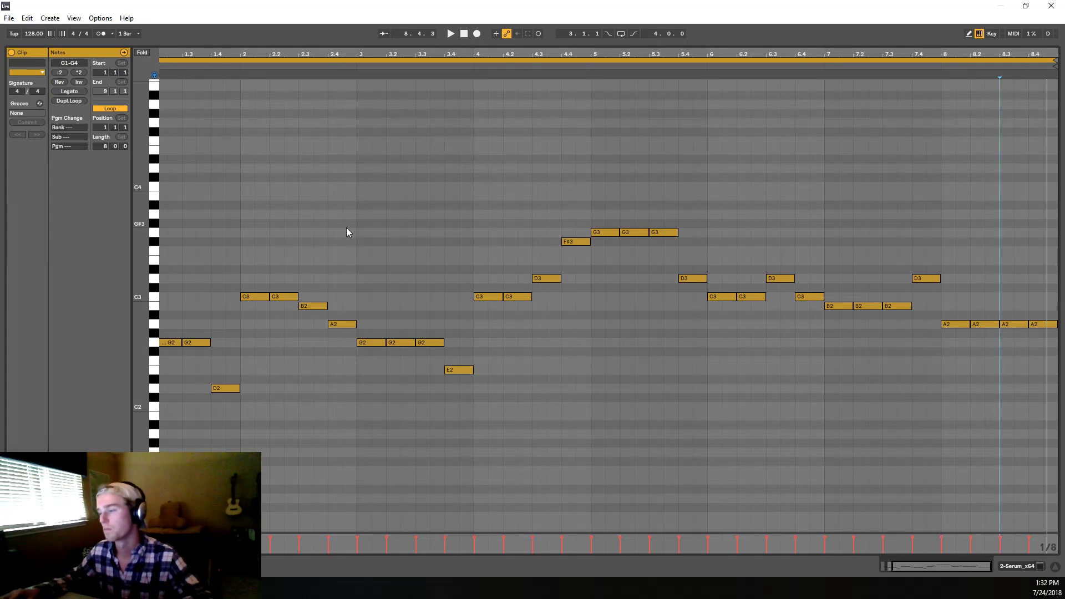
Step: Return to the arrangement, inspect the clip and Serum instrument on track 1, and play the song from the start
click(998, 564)
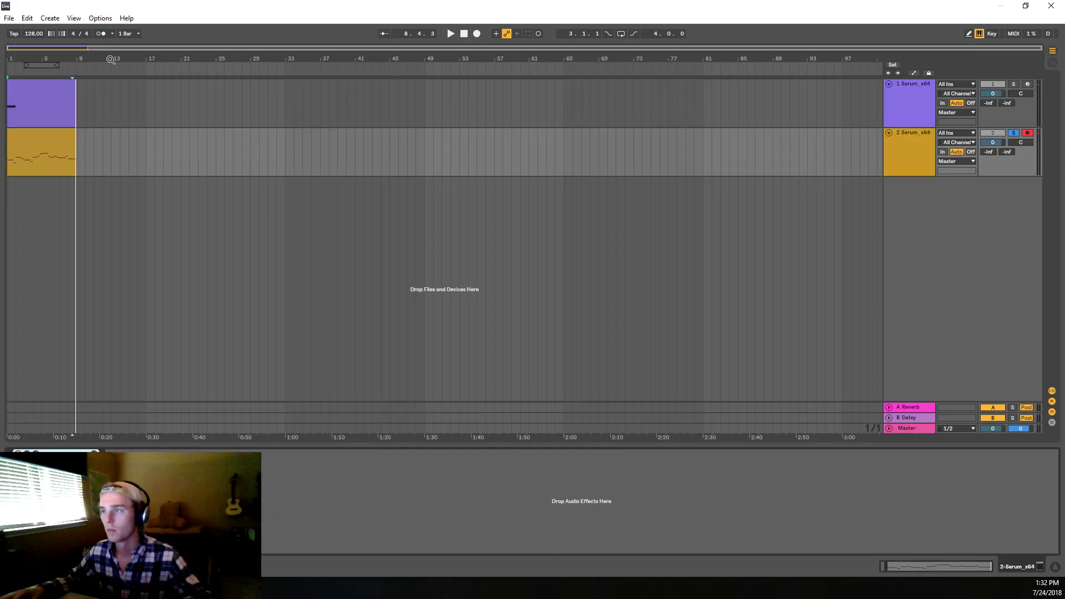
key(space)
click(51, 84)
double_click(51, 84)
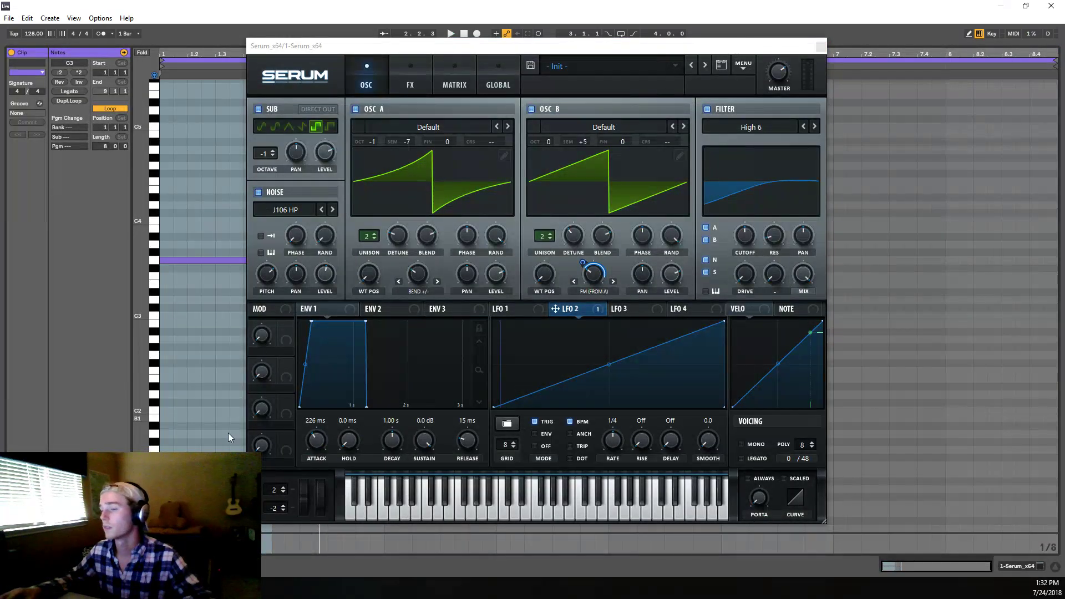
click(1000, 566)
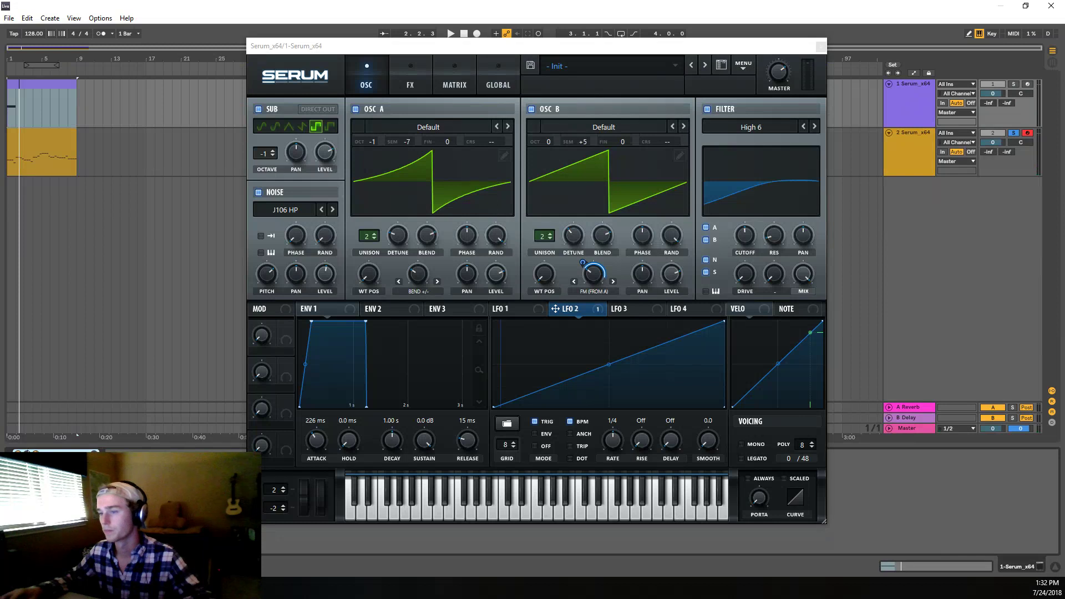
click(36, 453)
key(space)
key(space)
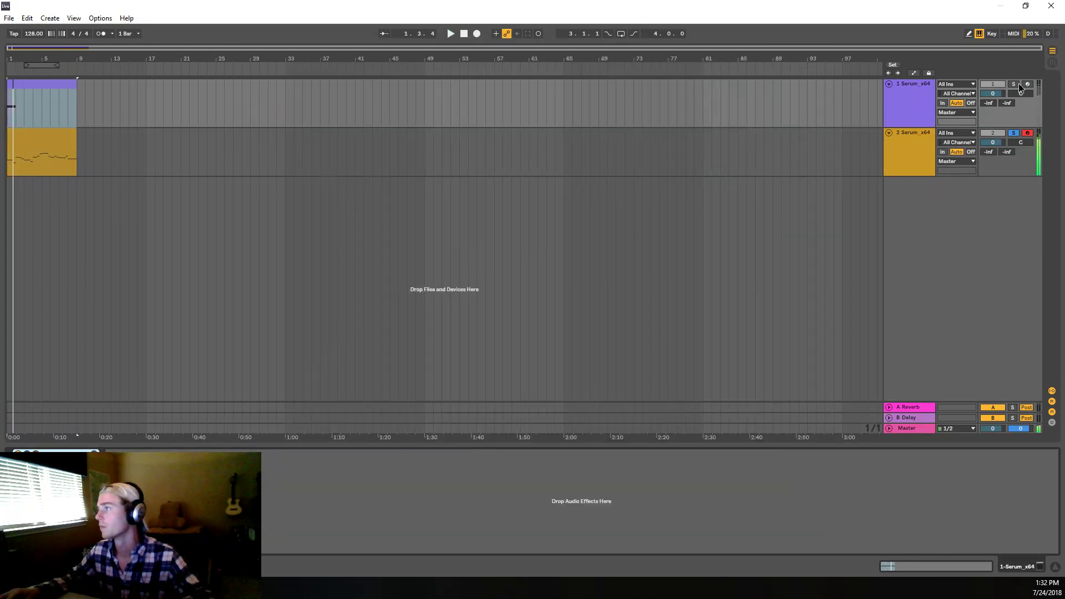
Step: Turn off the solo so that both Serum tracks play together, and audition them
click(1017, 83)
key(space)
click(1016, 84)
key(space)
key(space)
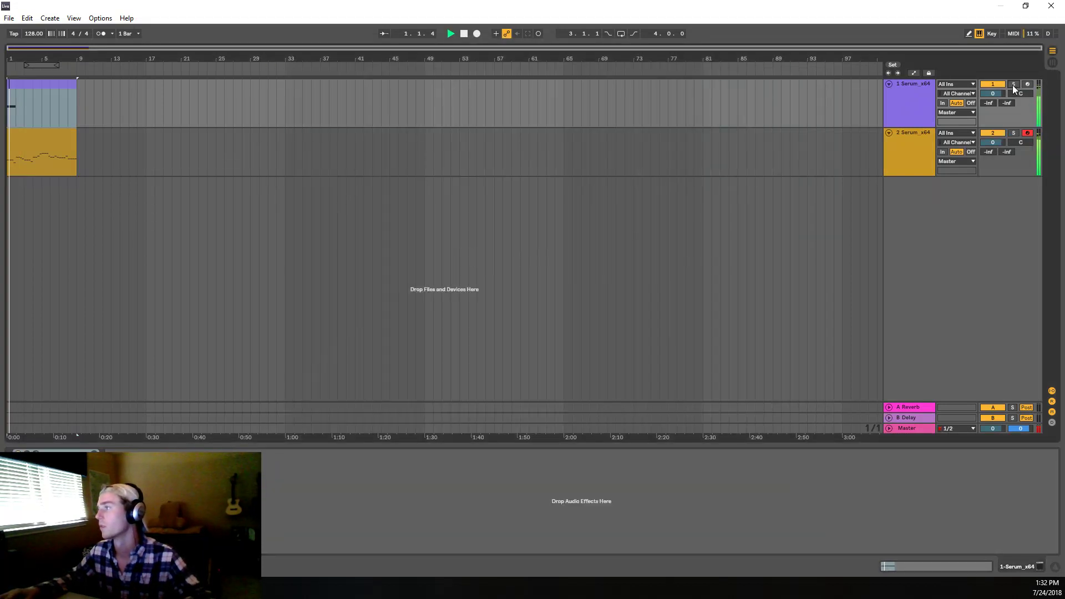
Step: Check the clip on track 1, return to the arrangement, and insert a new MIDI track below the two Serum tracks
double_click(39, 83)
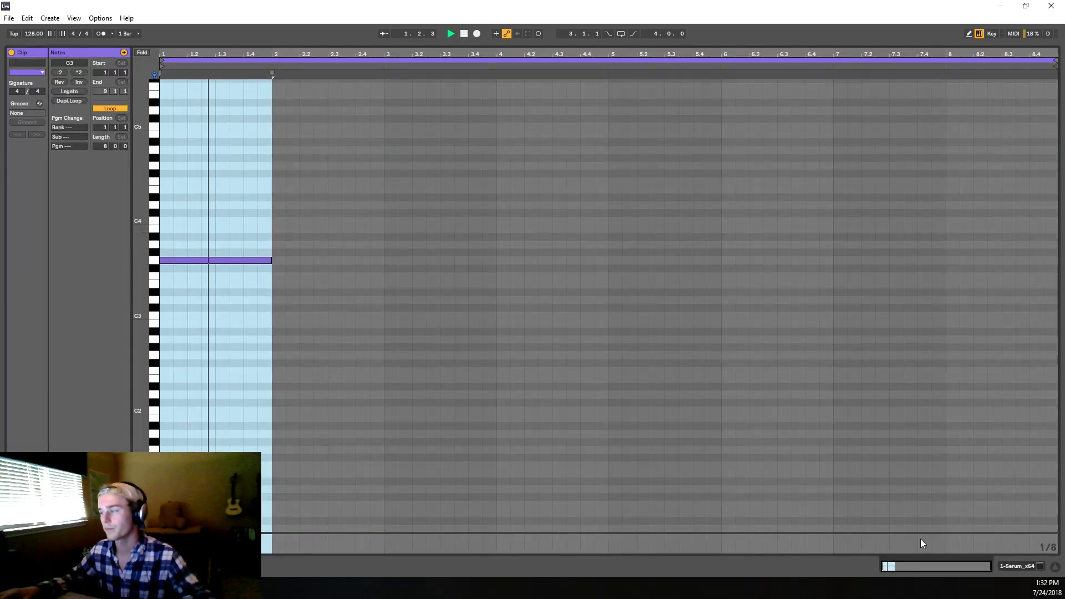
click(1039, 566)
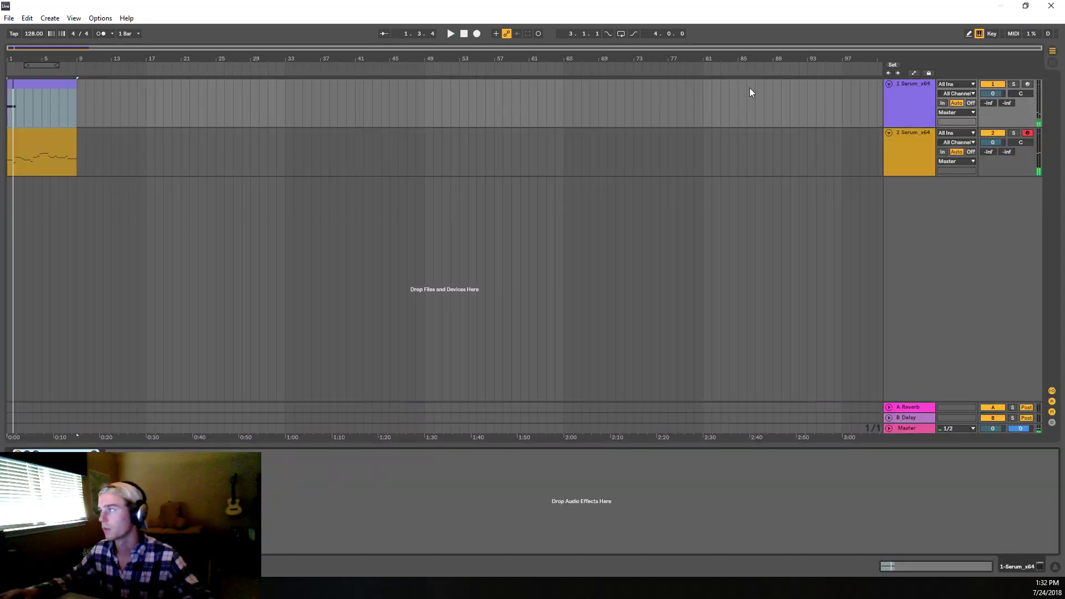
right_click(942, 198)
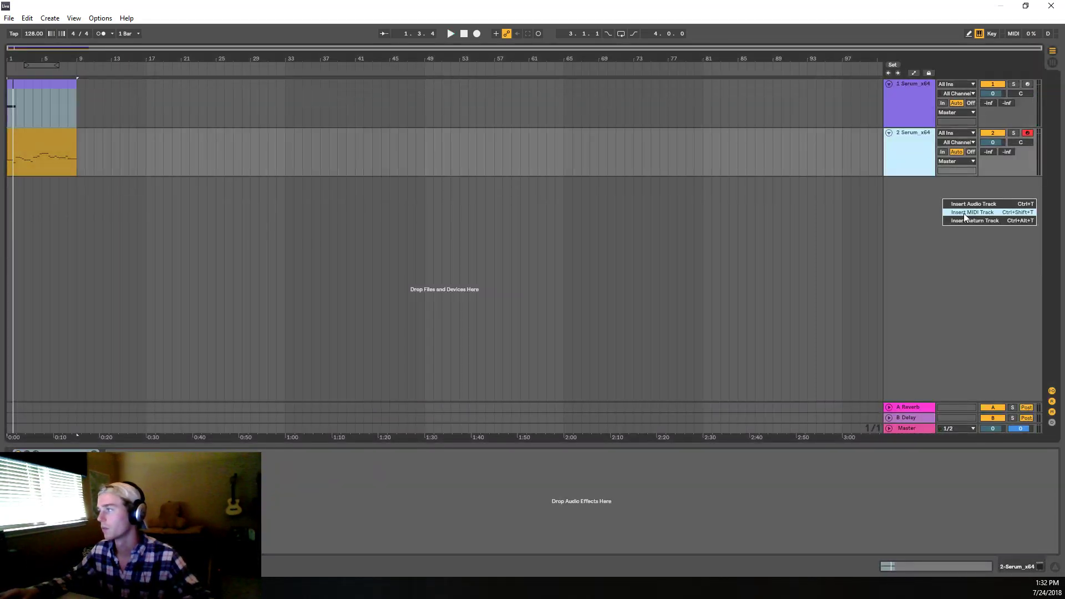
click(979, 211)
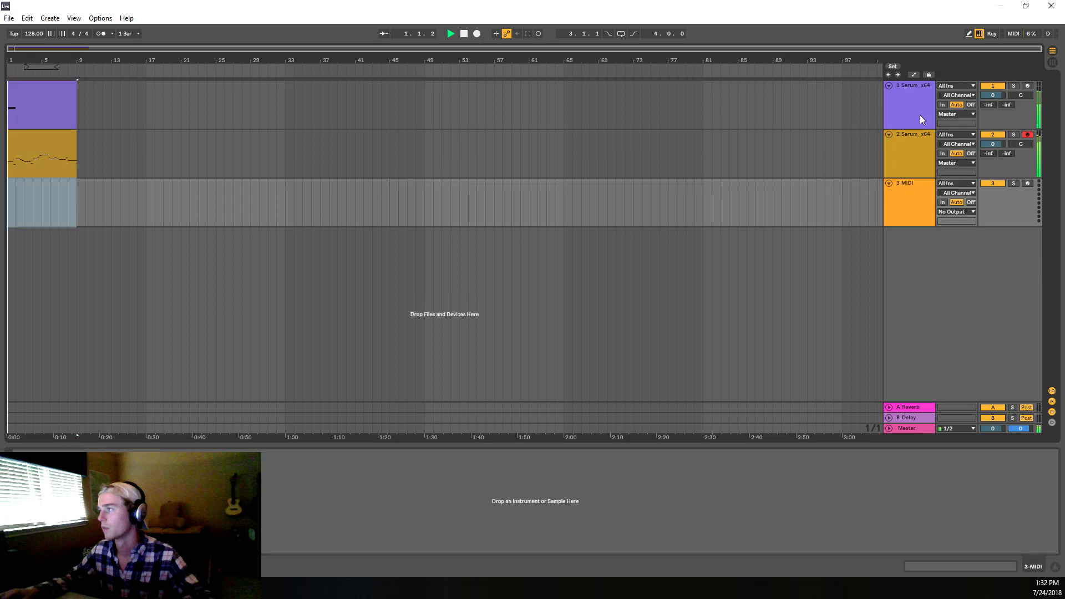
Step: Check the mixer levels during playback, lower track 2's volume to -6.0 dB and deactivate track 1
key(Tab)
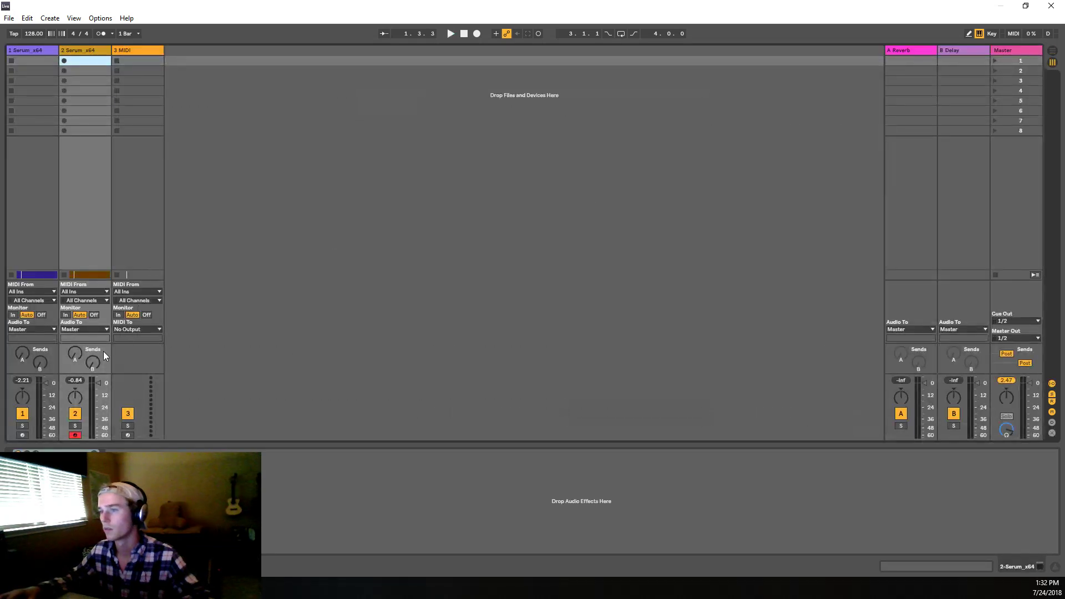
key(space)
key(Tab)
key(Tab)
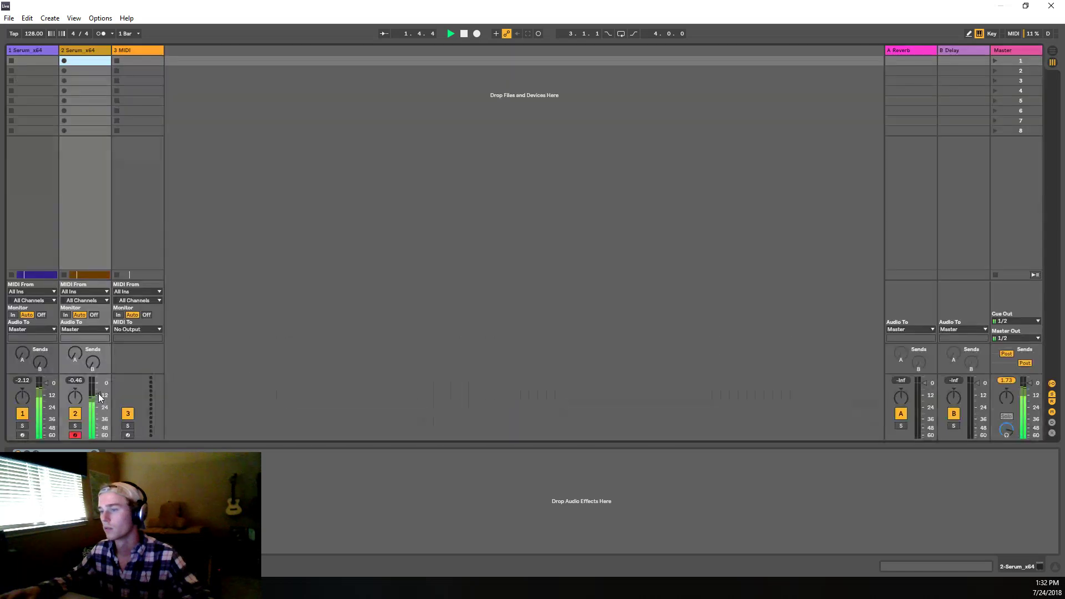
key(Tab)
key(space)
key(Tab)
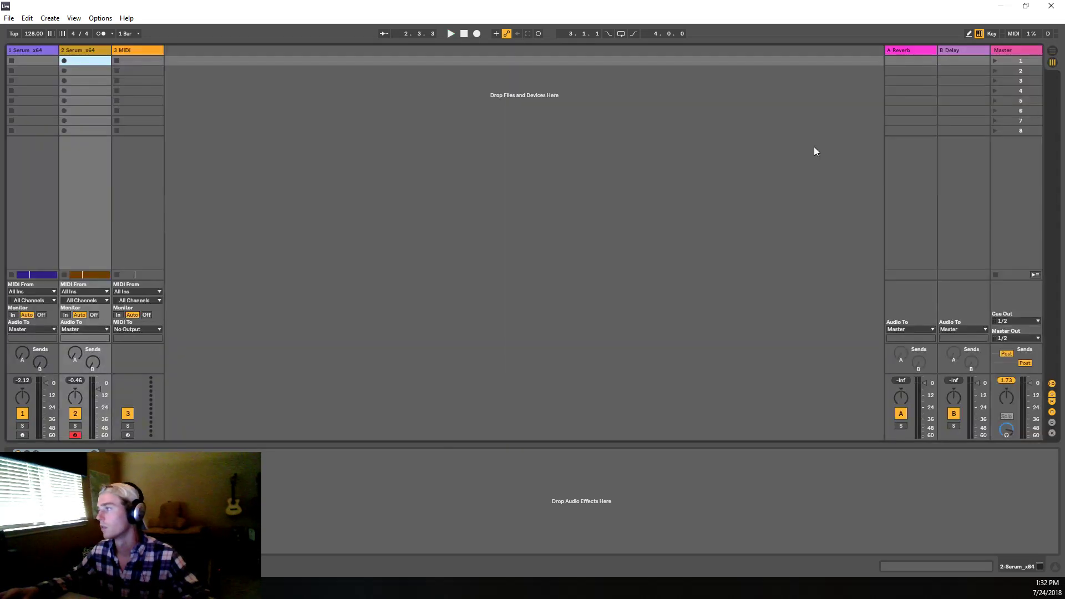
key(space)
key(space)
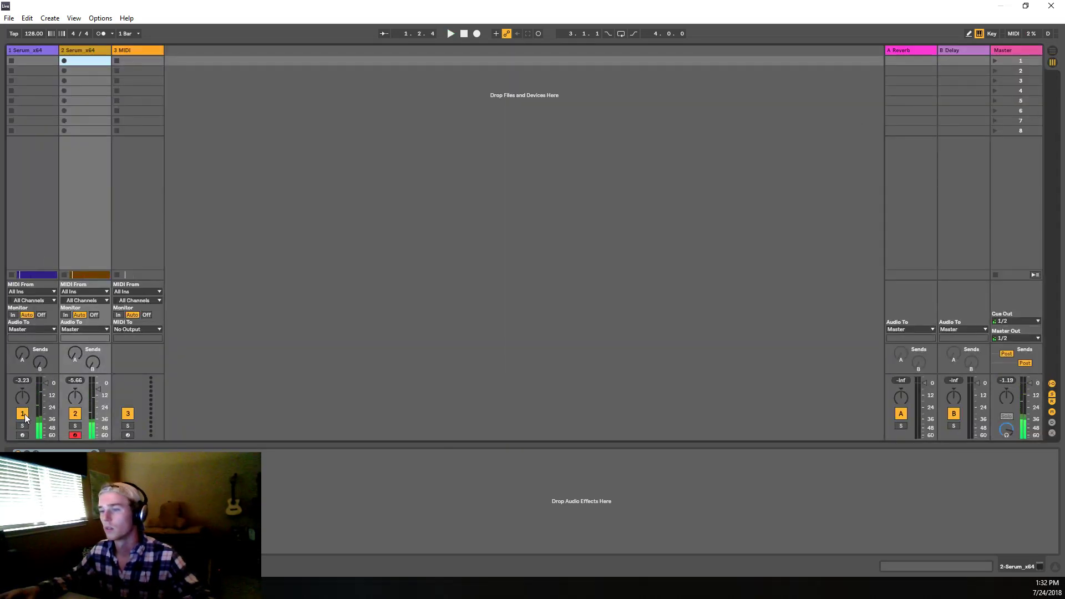
key(Tab)
key(space)
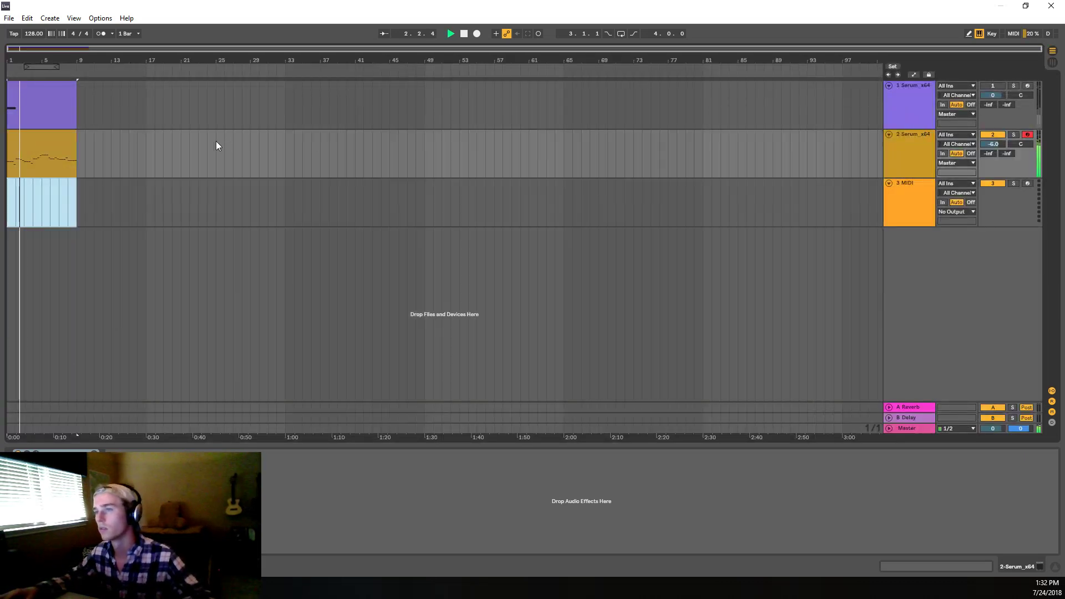
key(space)
Step: Duplicate the second Serum track with its clip and rename the original track Bass
click(908, 151)
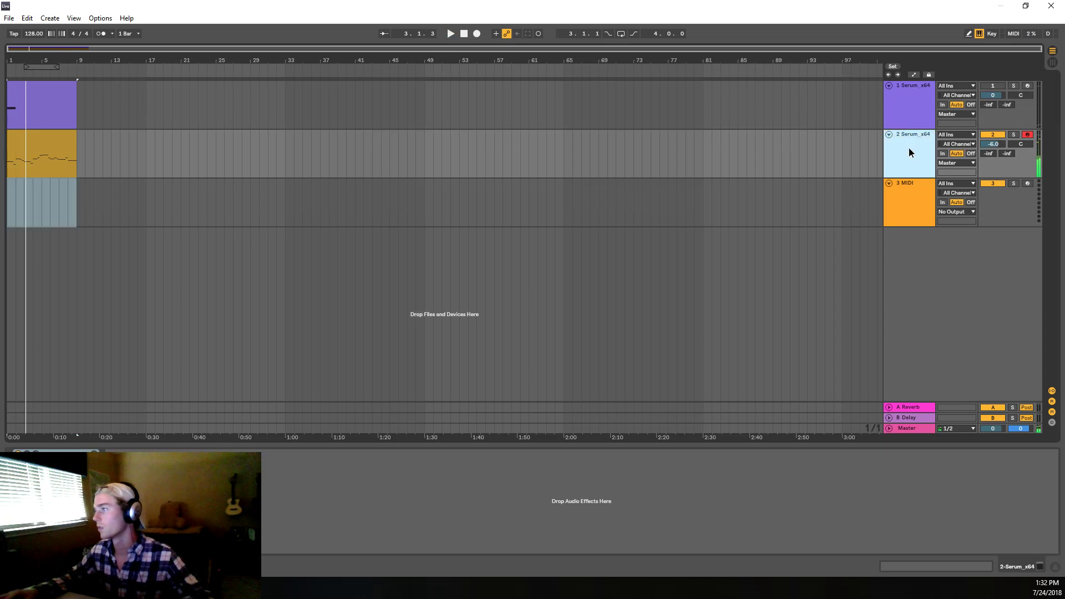
key(ctrl+d)
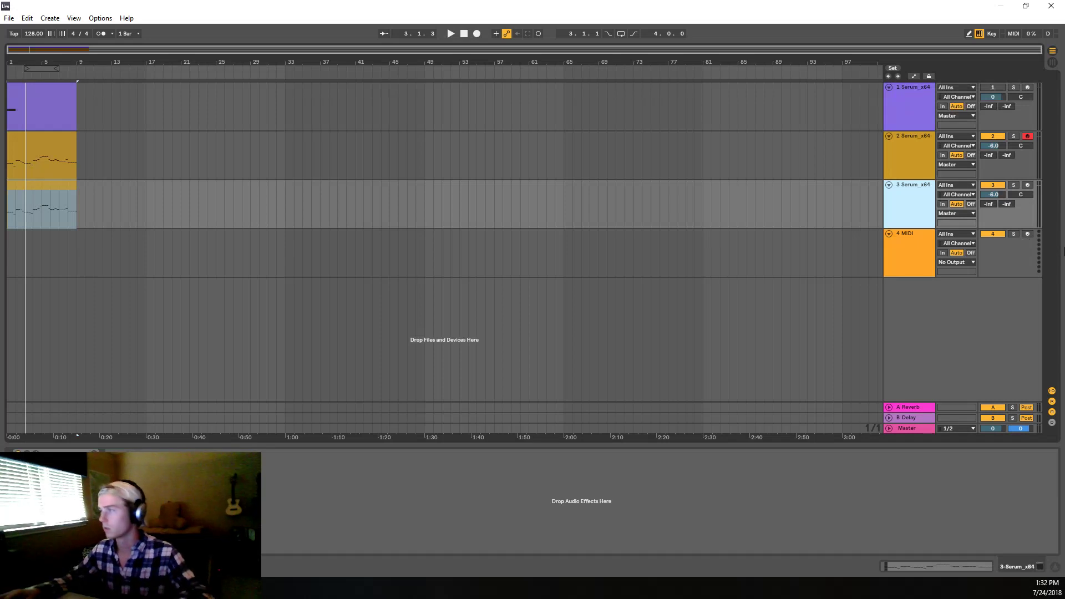
click(920, 155)
key(ctrl+r)
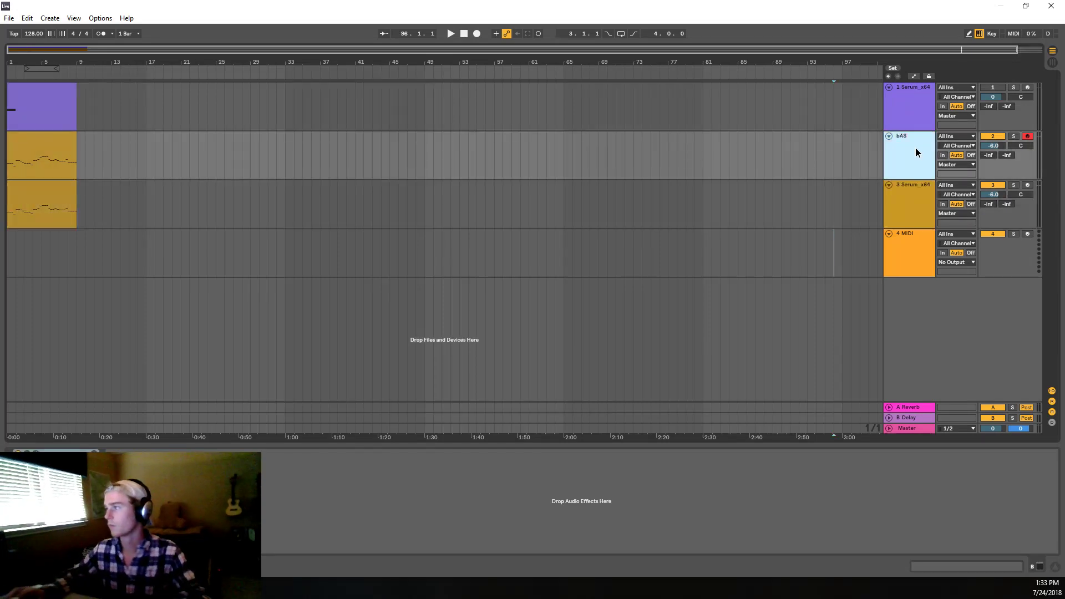
text(bASS)
key(BackSpace)
key(BackSpace)
key(BackSpace)
key(BackSpace)
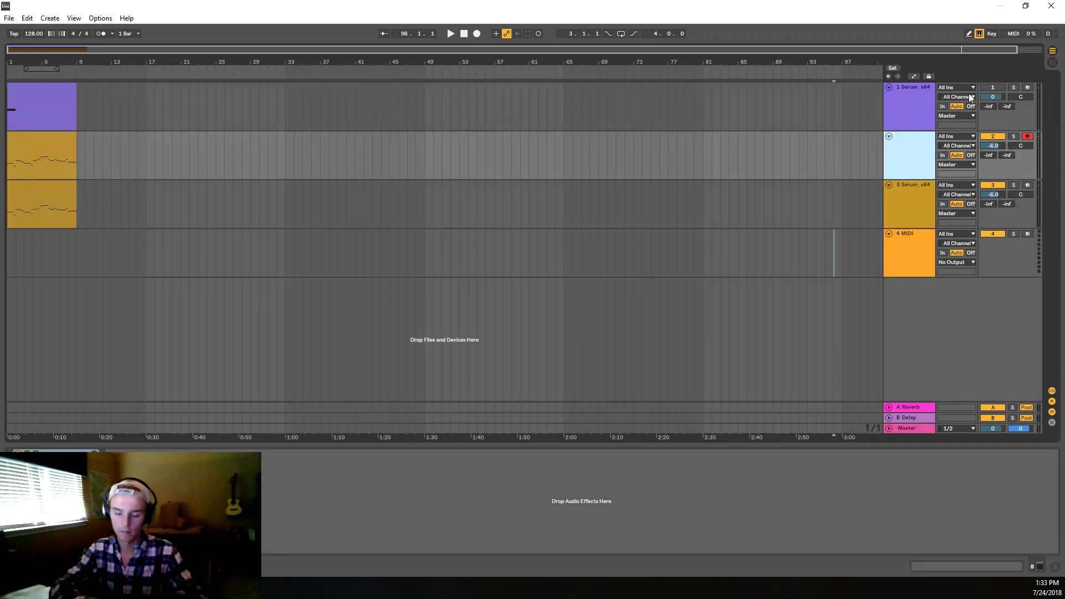
text(bas)
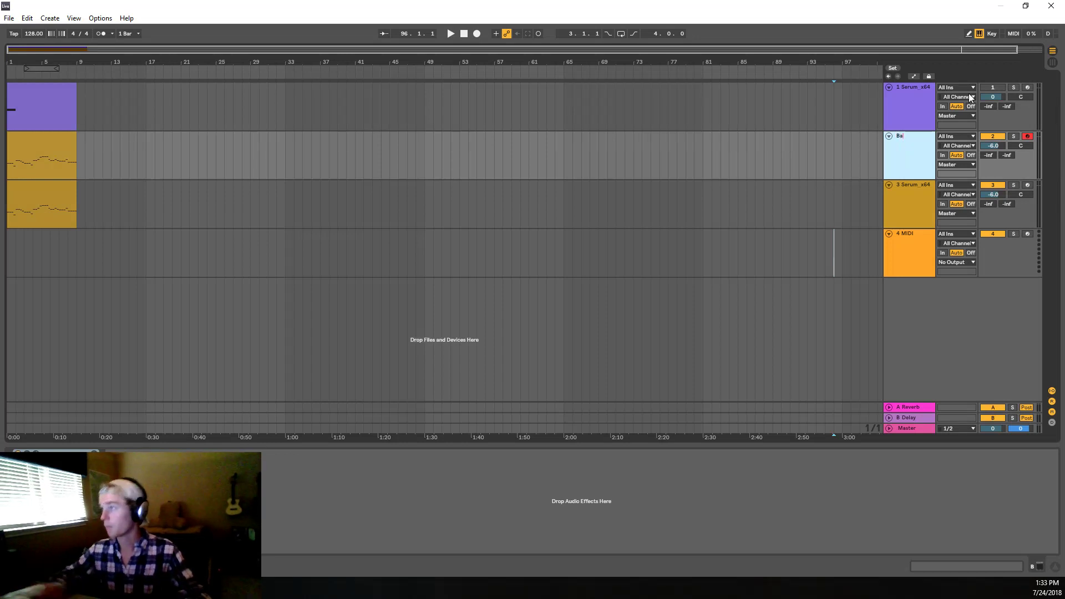
text(s)
Step: Rename the duplicated Serum track Chords
click(897, 203)
key(ctrl+r)
text(Ch)
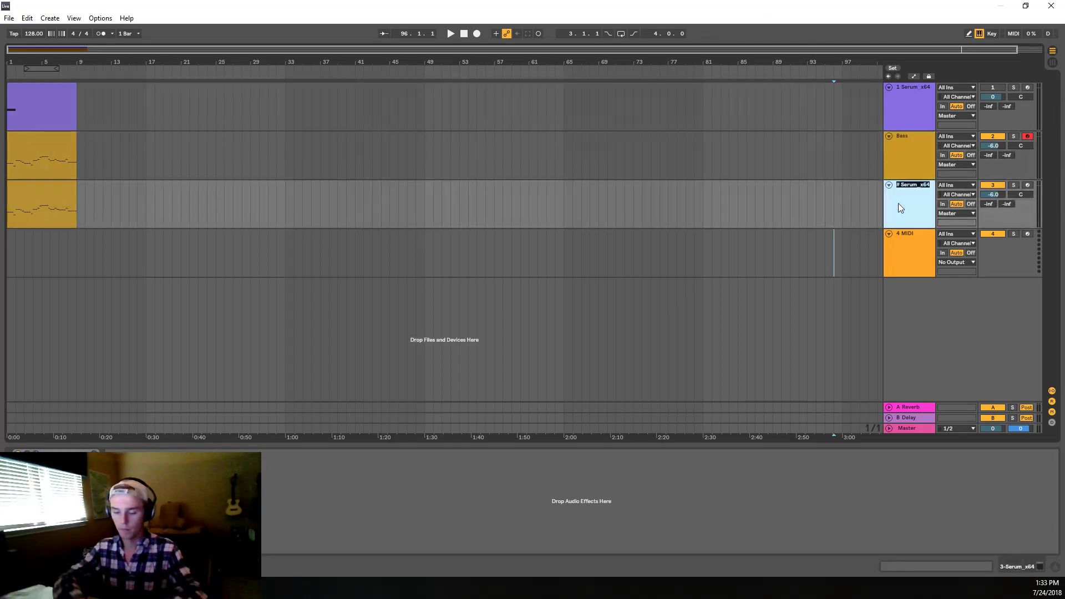
text(ords)
key(Return)
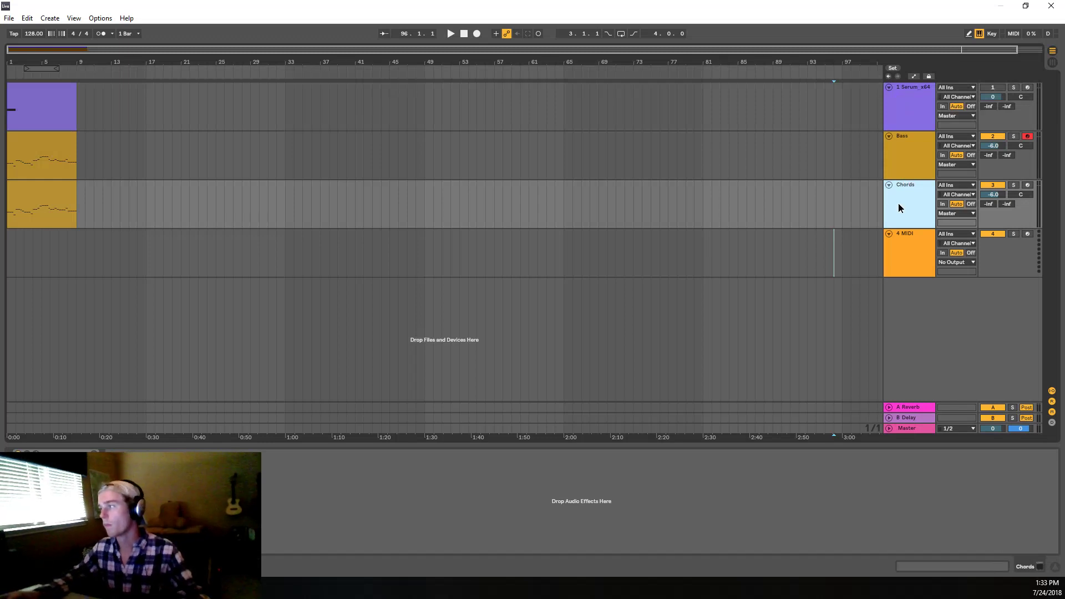
Step: Play the arrangement from the start, solo the Chords track and open its clip for note editing
click(780, 200)
key(space)
click(59, 200)
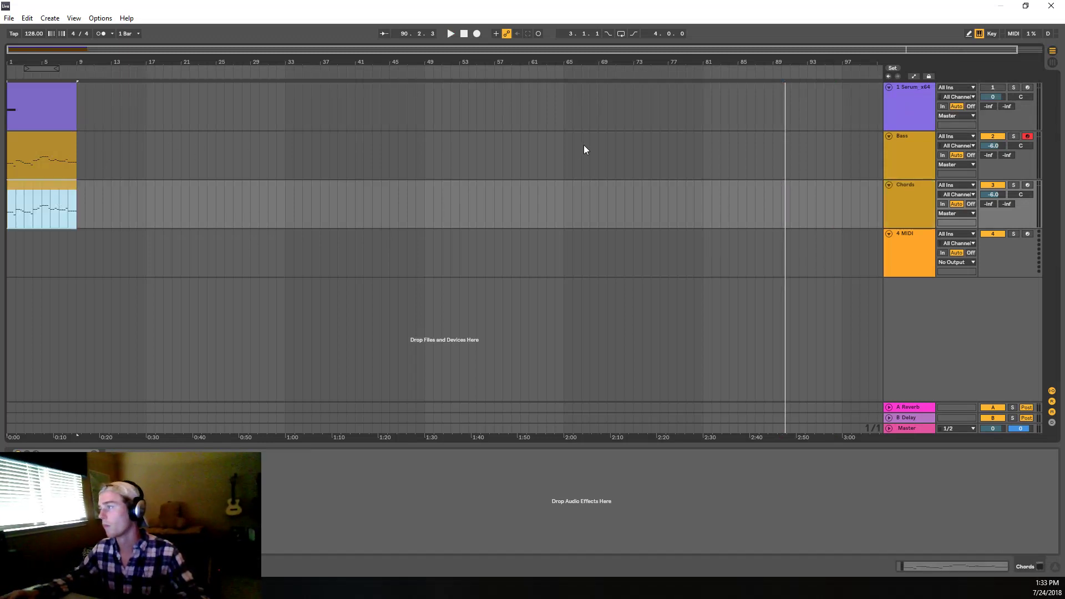
click(464, 35)
key(space)
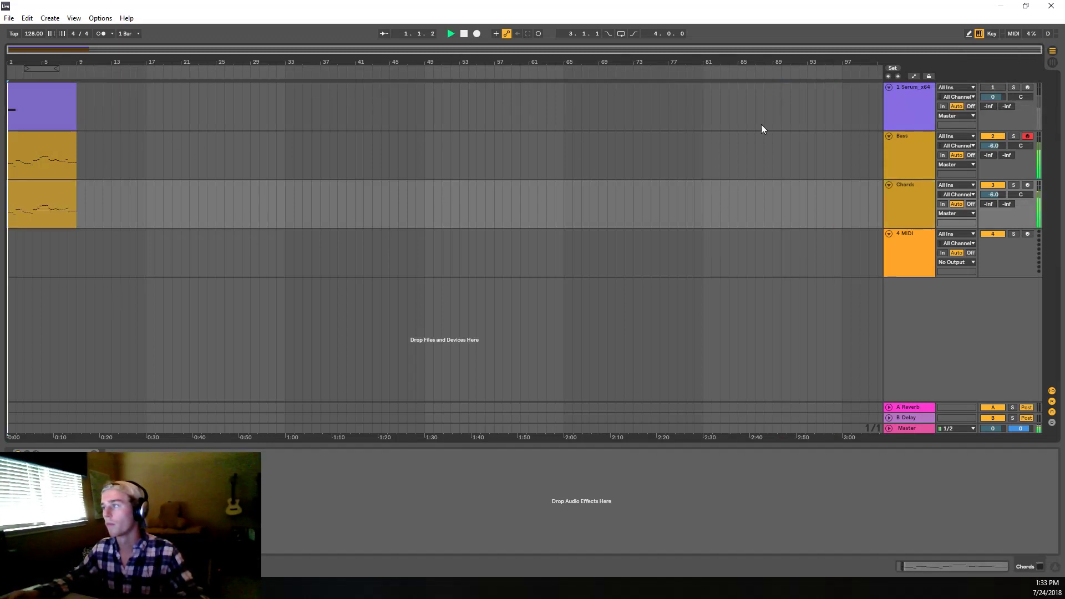
click(1013, 185)
double_click(69, 194)
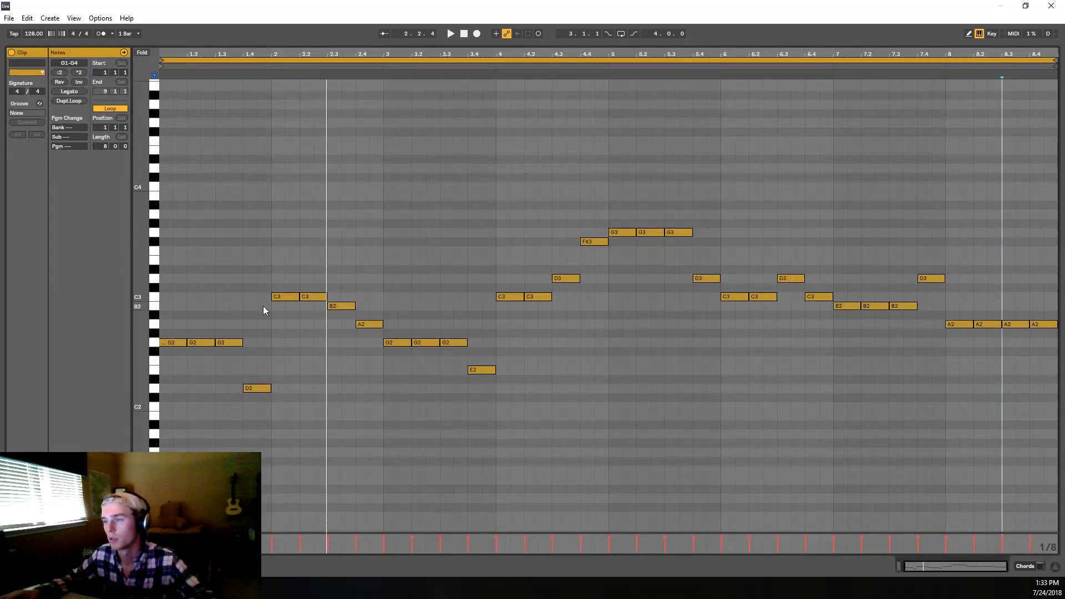
Step: Try stacking a copy of the four bar 1 notes above the originals at several semitone offsets, including A2 and E2
drag(261, 427, 161, 311)
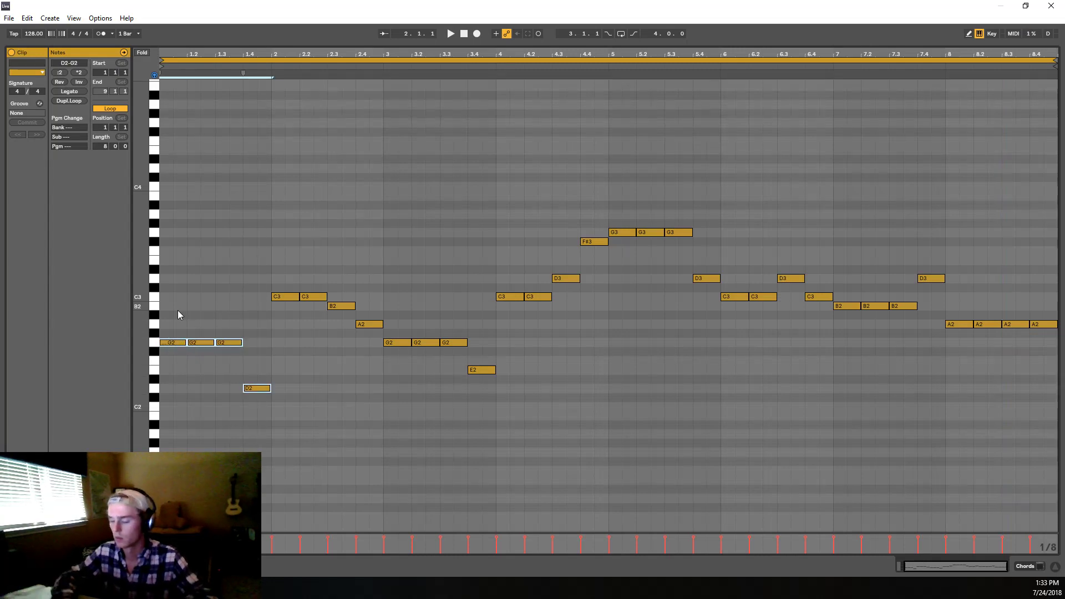
key(ctrl+c)
key(ctrl+v)
key(Up)
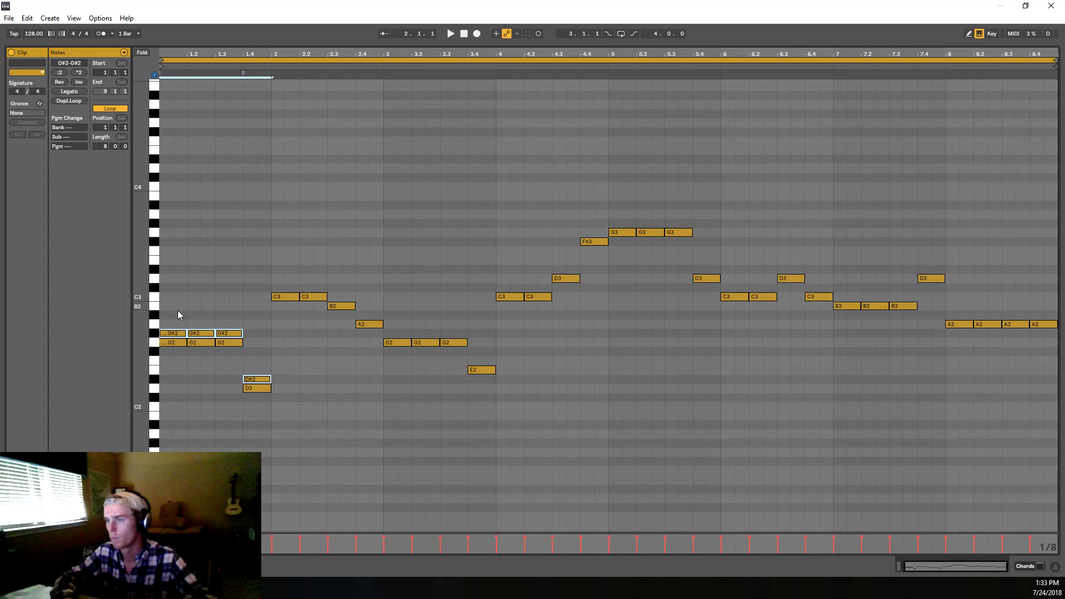
key(Up)
key(Up)
key(Up)
key(Up)
key(Down)
key(Down)
key(Down)
key(Down)
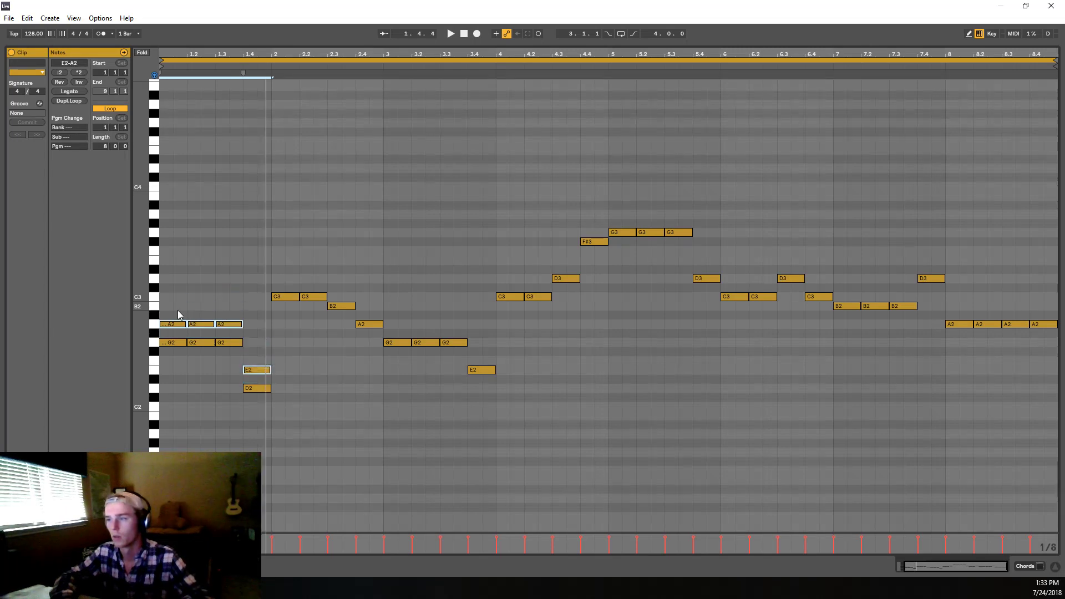
key(Down)
key(space)
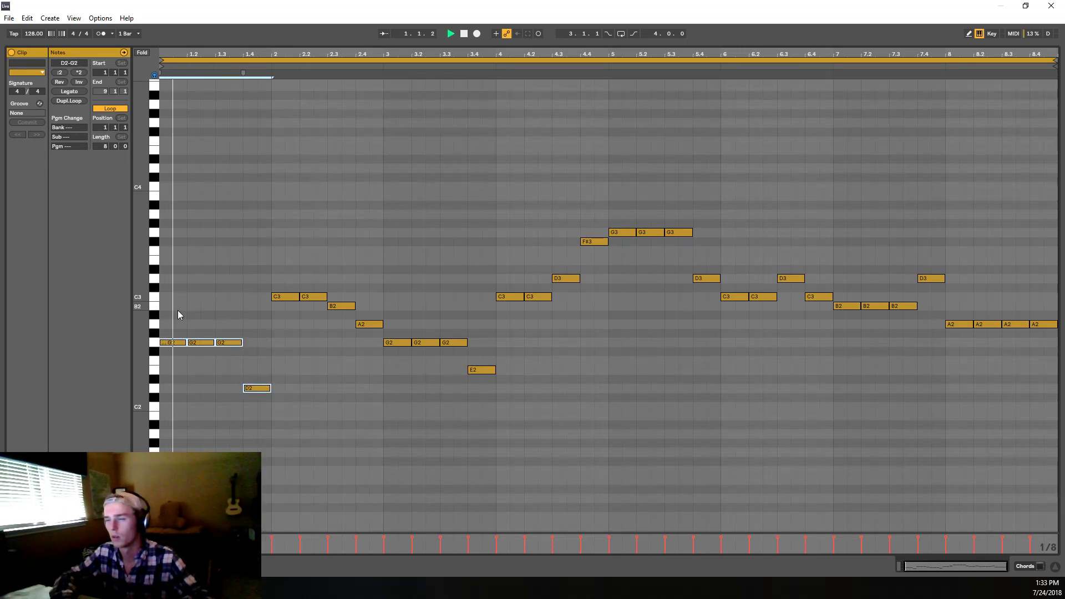
Step: Try the copied bar 1 notes four semitones higher, bring them back down, and select the D2 note
key(Up)
key(Up)
key(Up)
key(Up)
key(Down)
key(Down)
key(Down)
key(Down)
click(258, 381)
click(258, 388)
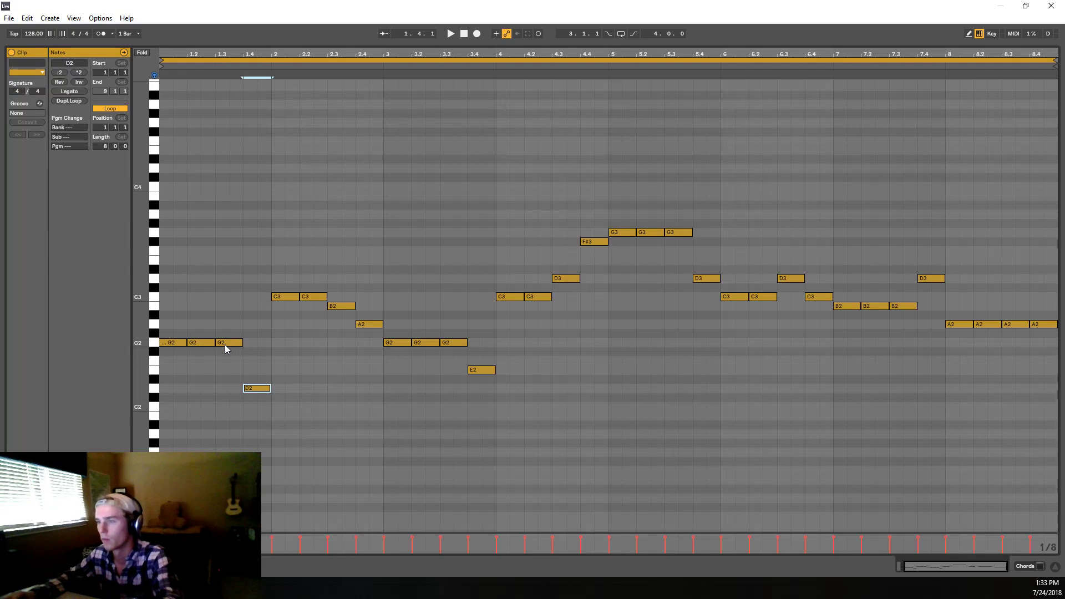
Step: Delete the D2 note and the second and third G2 notes in bar 1 of the Chords clip
key(Delete)
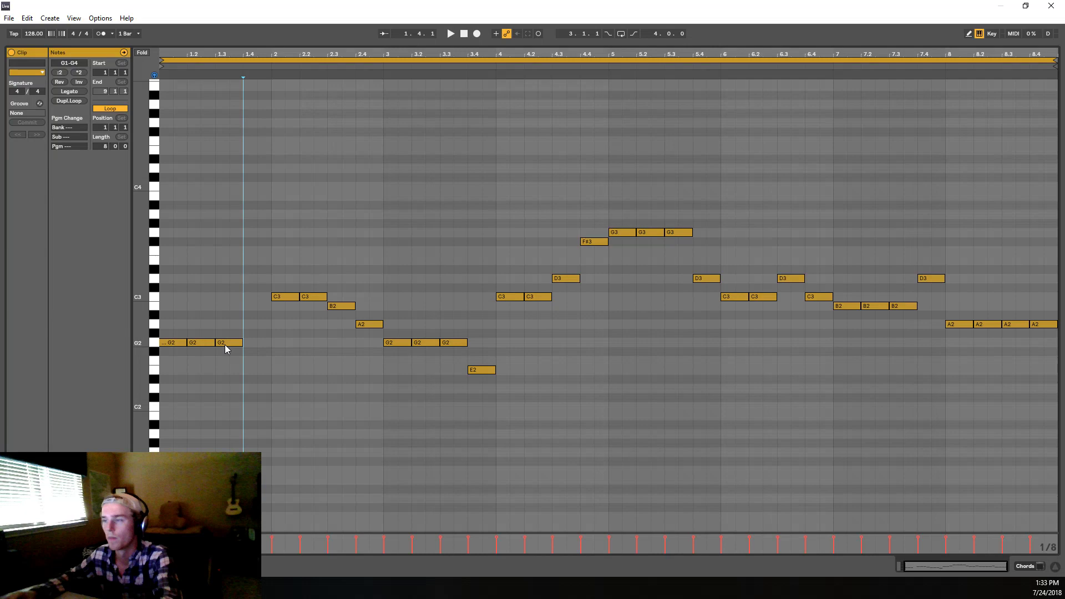
click(225, 344)
shift+click(212, 343)
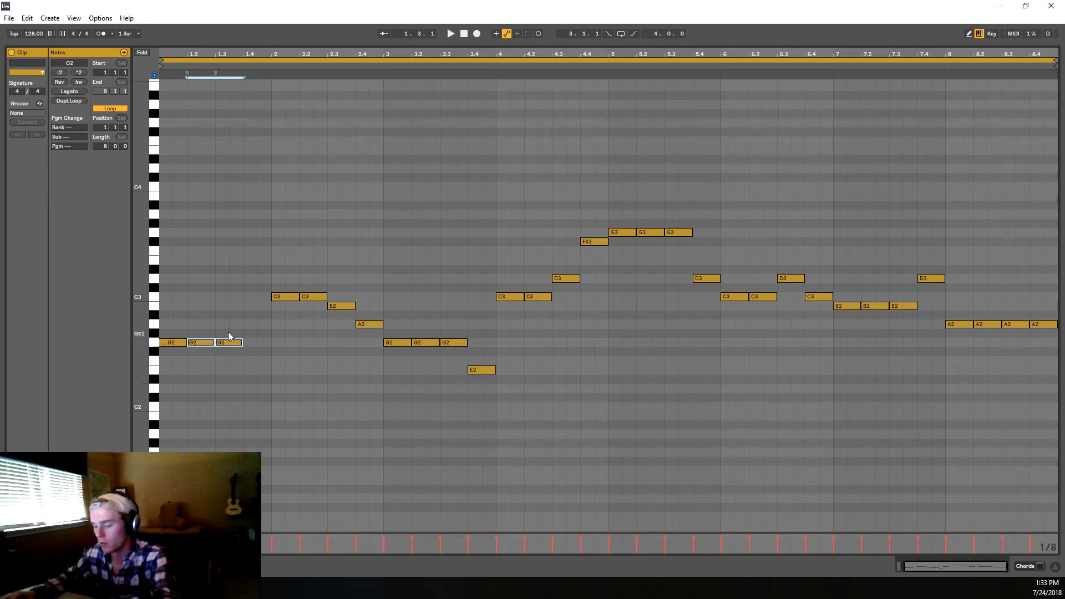
key(Delete)
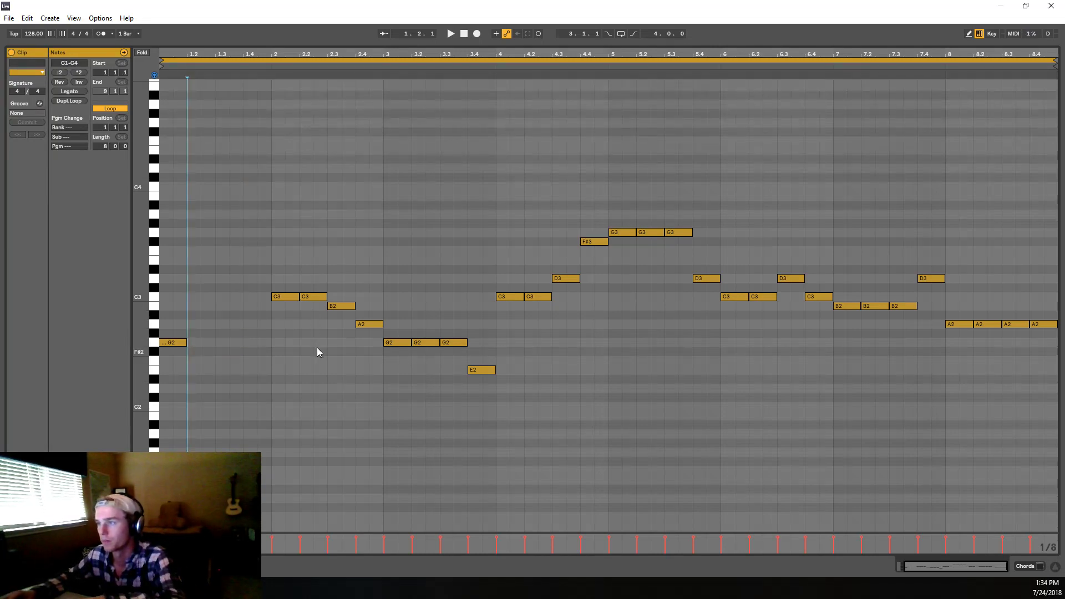
Step: Play the clip and lengthen the remaining bar 1 G2 note to two beats
key(space)
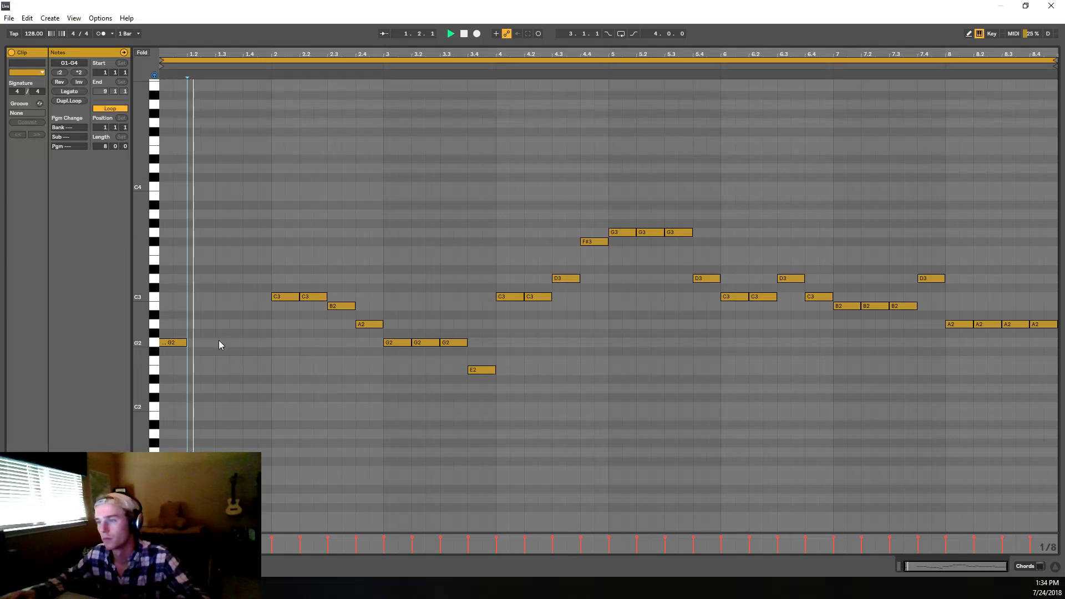
drag(186, 342, 214, 342)
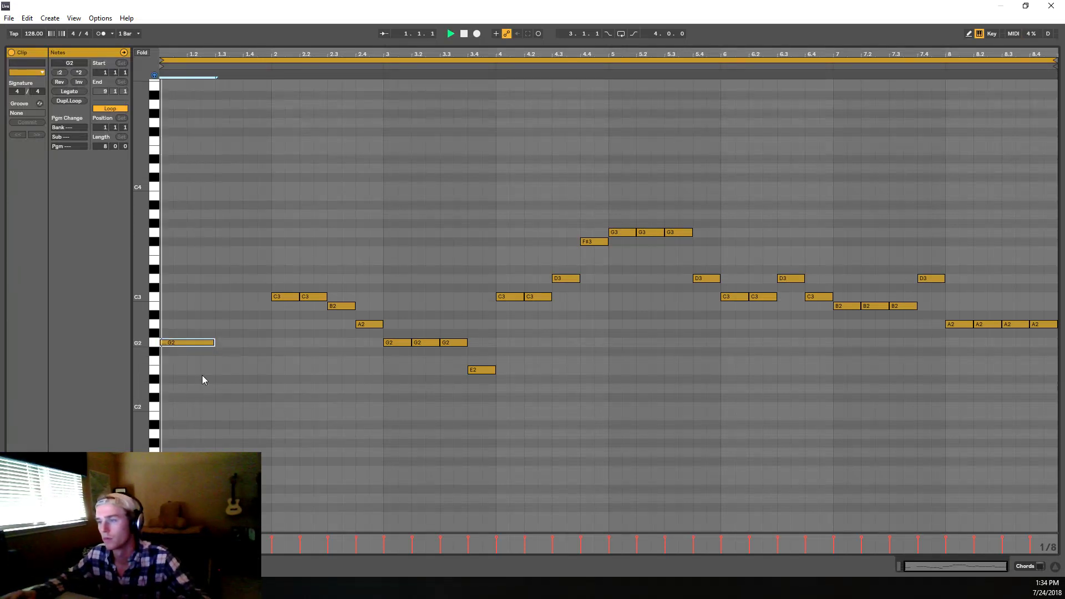
key(space)
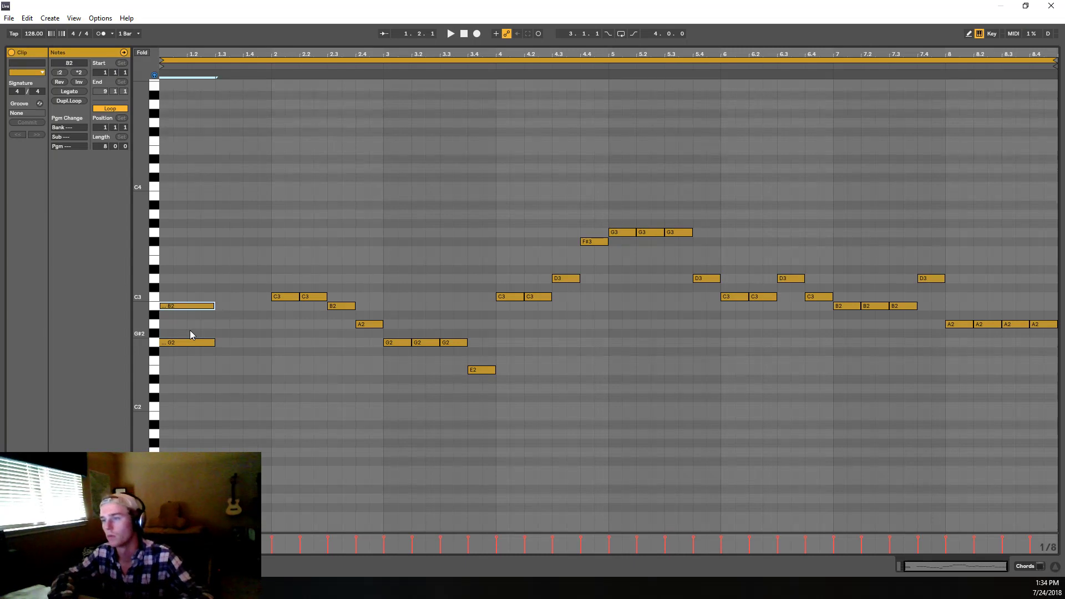
Step: Stack copies of the two-beat G2 note at B2 and D3 to form a chord, and play it back
drag(922, 564, 916, 566)
key(ctrl+v)
key(Up)
key(Up)
key(Up)
key(Up)
key(Up)
key(Up)
key(Up)
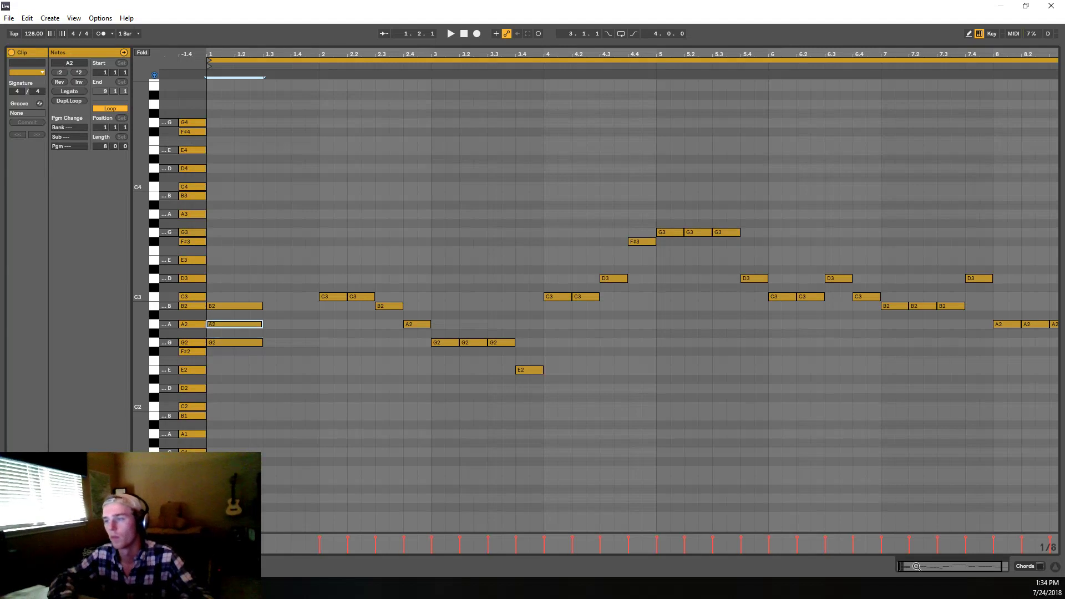
key(Up)
key(Down)
key(ctrl+v)
key(space)
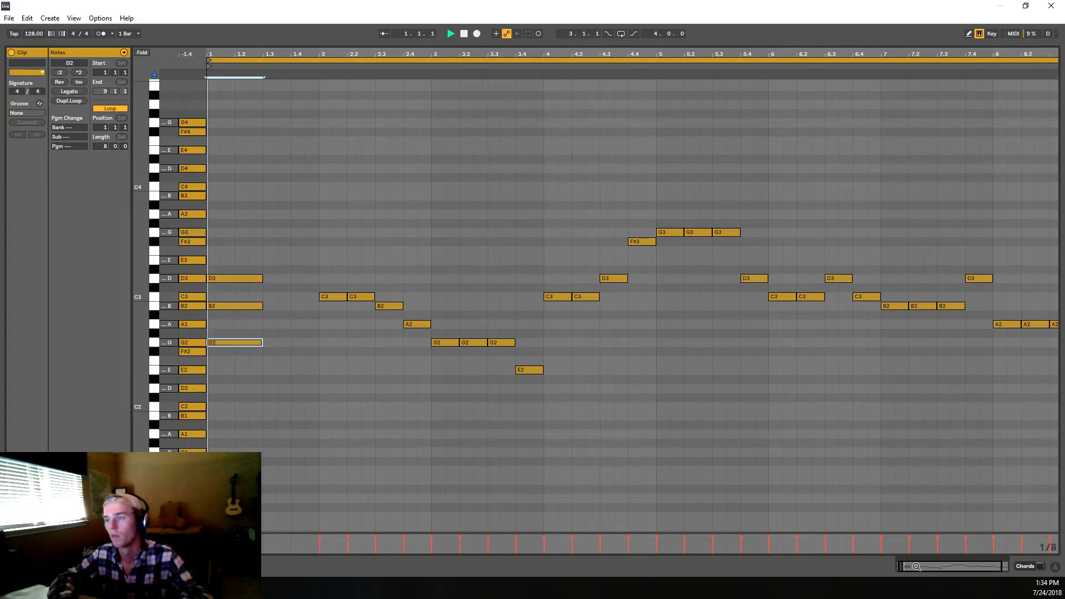
key(space)
key(space)
key(space)
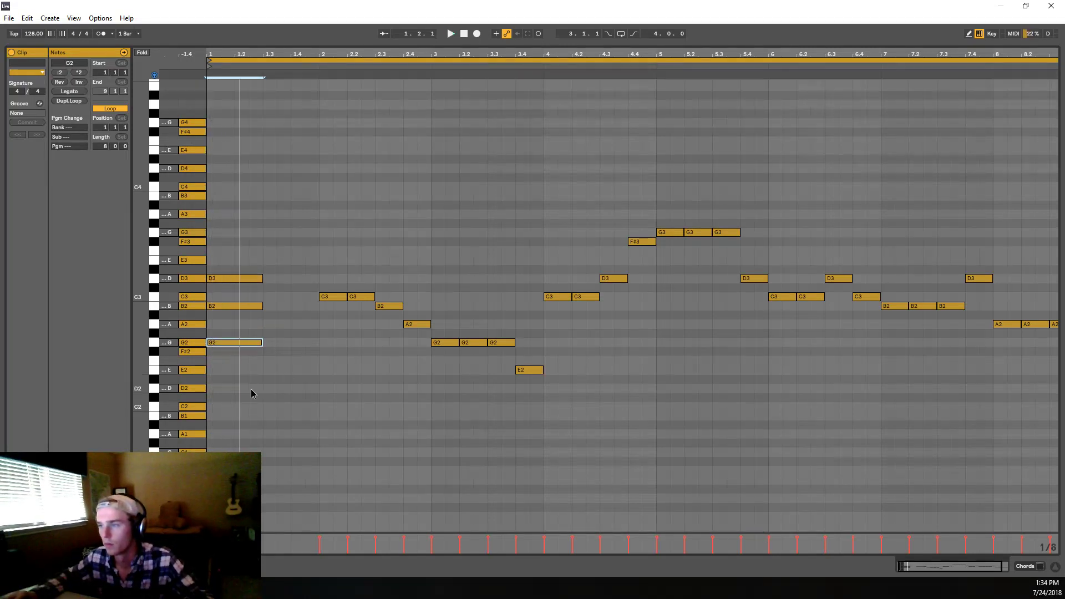
Step: Add a G3 copy of the G2 note an octave higher, play the chord, and duplicate it into bar 1's second half
click(251, 391)
drag(232, 375, 233, 324)
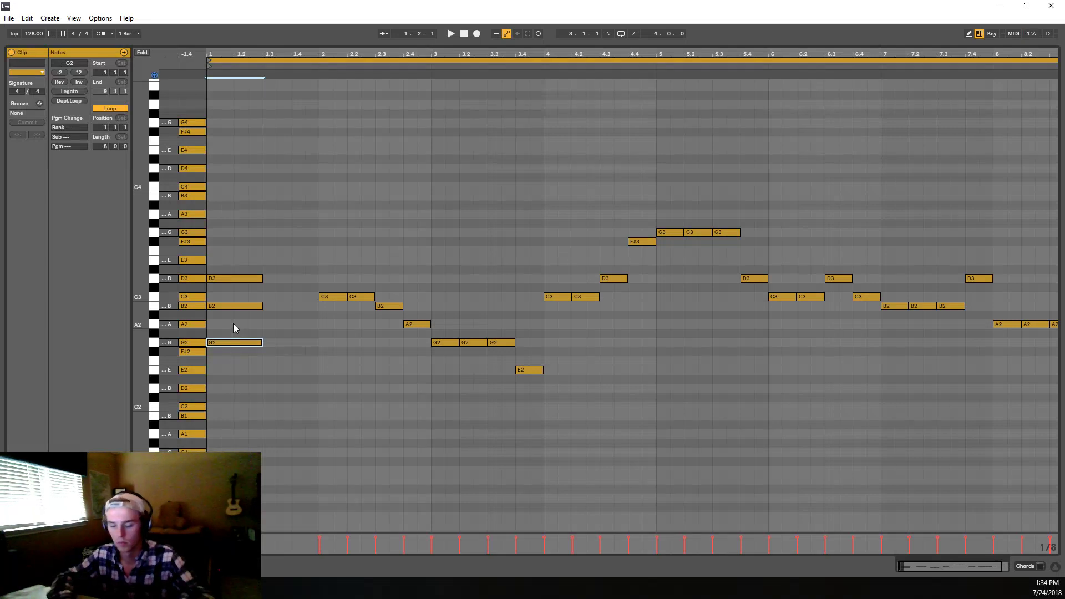
key(shift+Up)
key(ctrl+v)
key(space)
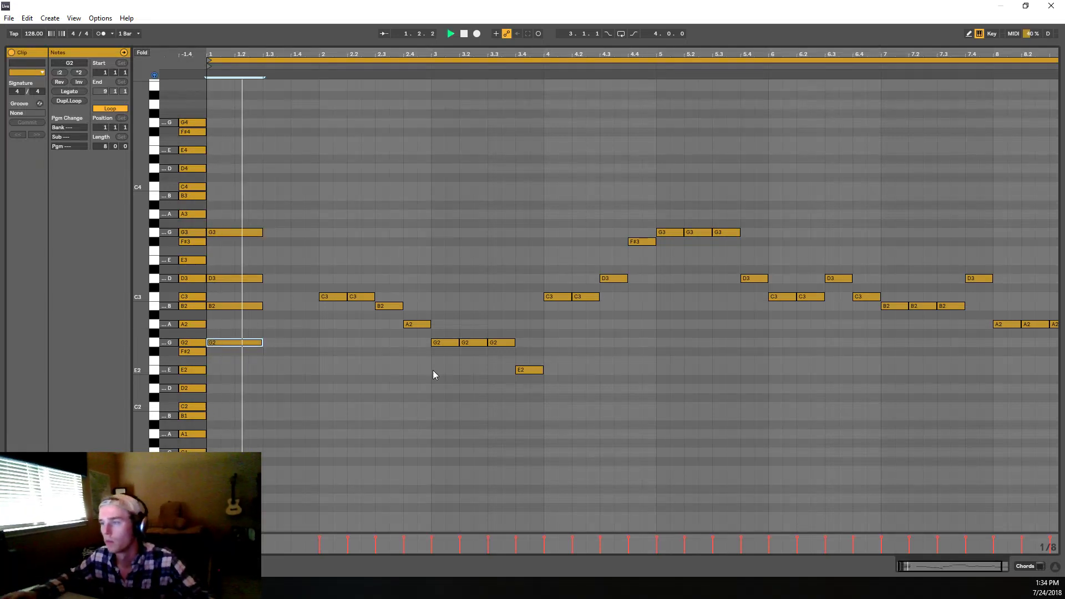
key(space)
key(space)
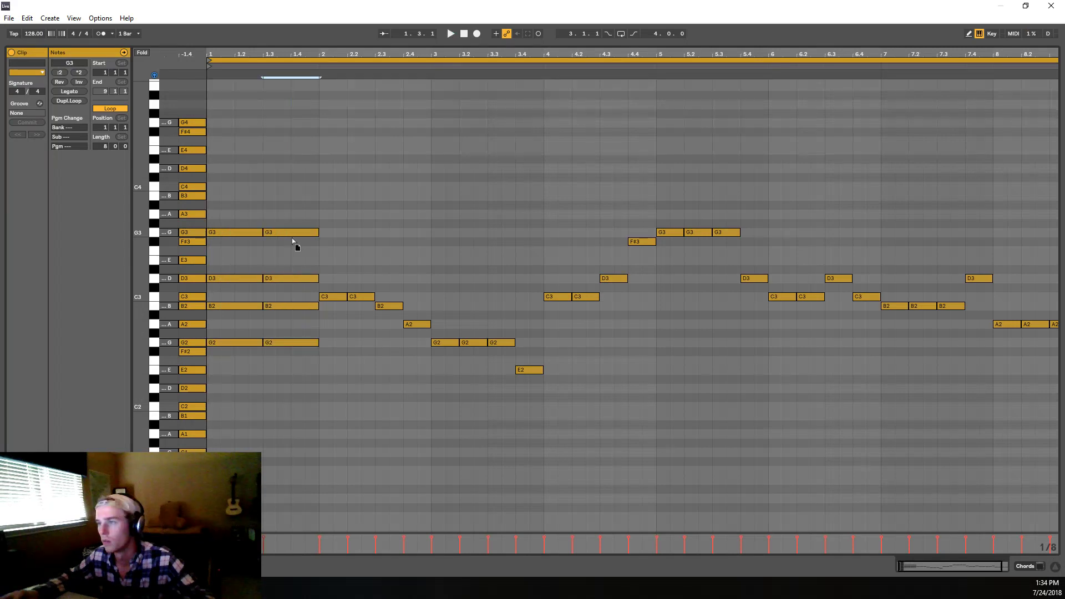
Step: Lower the top note of bar 1's second chord to F#3 and play the bar back
click(293, 234)
key(Down)
key(space)
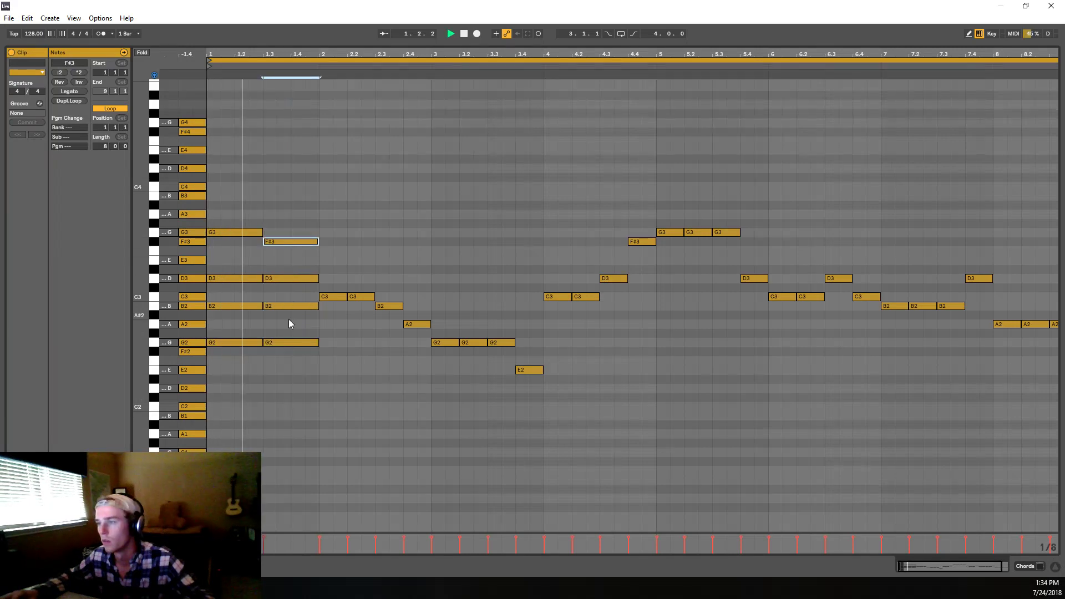
key(space)
key(space)
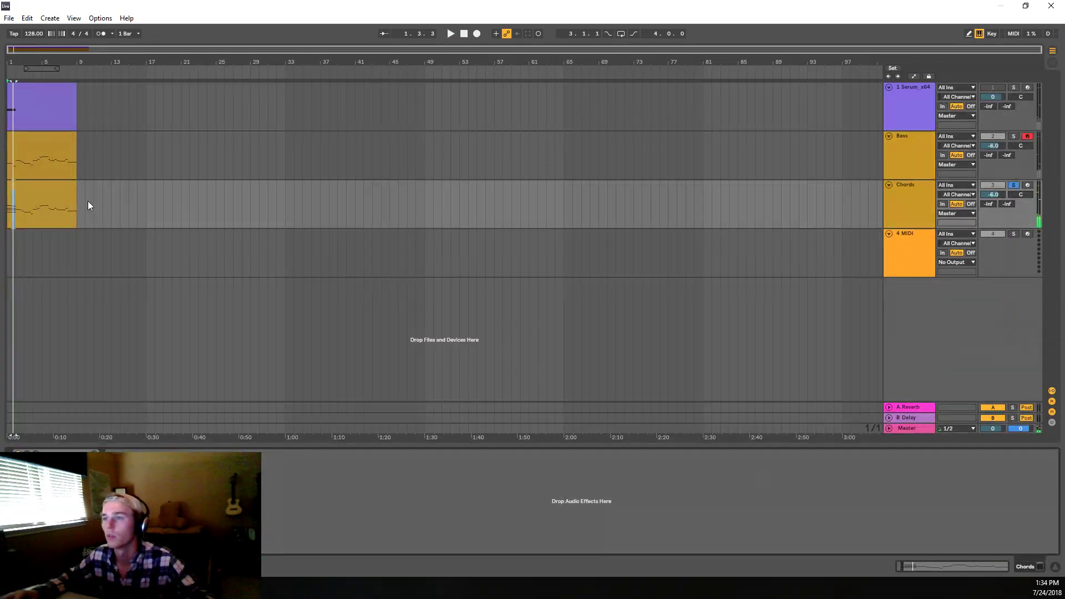
Step: Play the Chords clip, open the track's Serum instrument, and set oscillator A's octave to +1 and oscillator B's to 0
click(60, 187)
key(space)
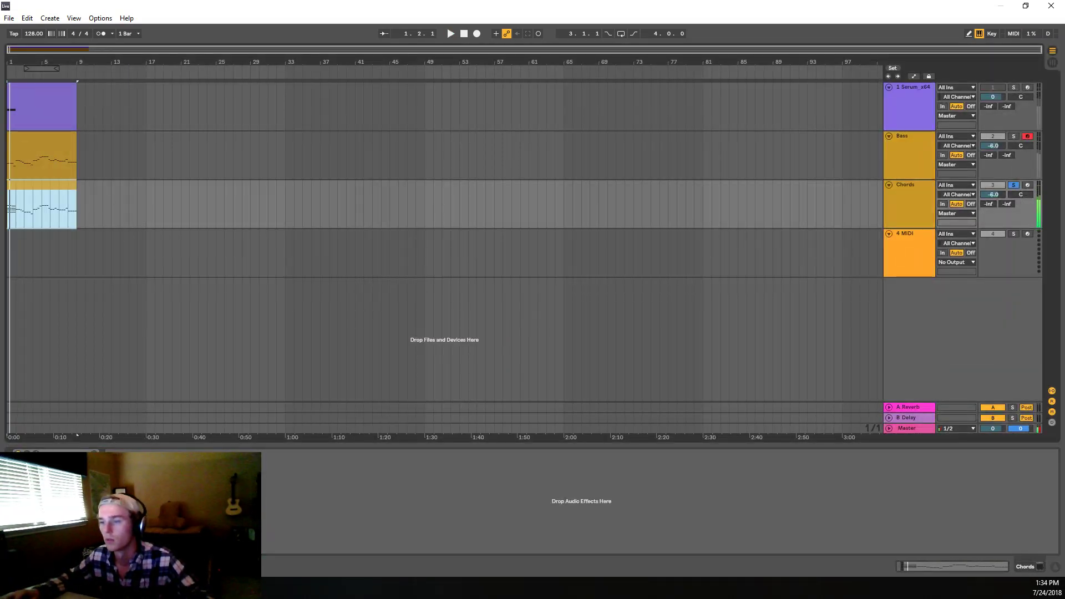
click(37, 454)
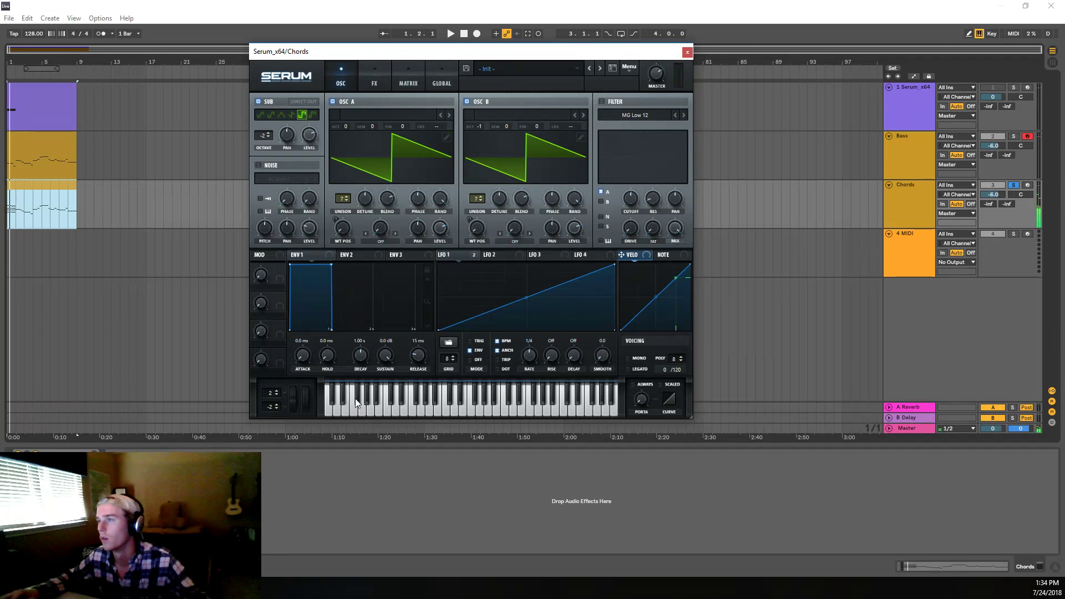
drag(345, 127, 345, 119)
drag(482, 125, 478, 117)
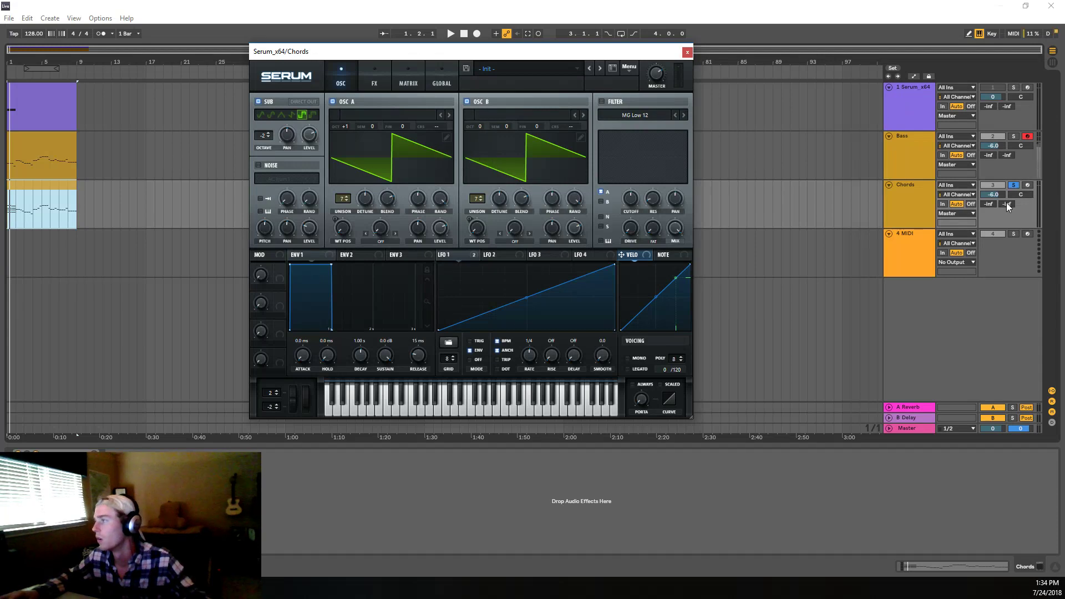
Step: Arm the Chords track for recording and play back the chords
click(1027, 185)
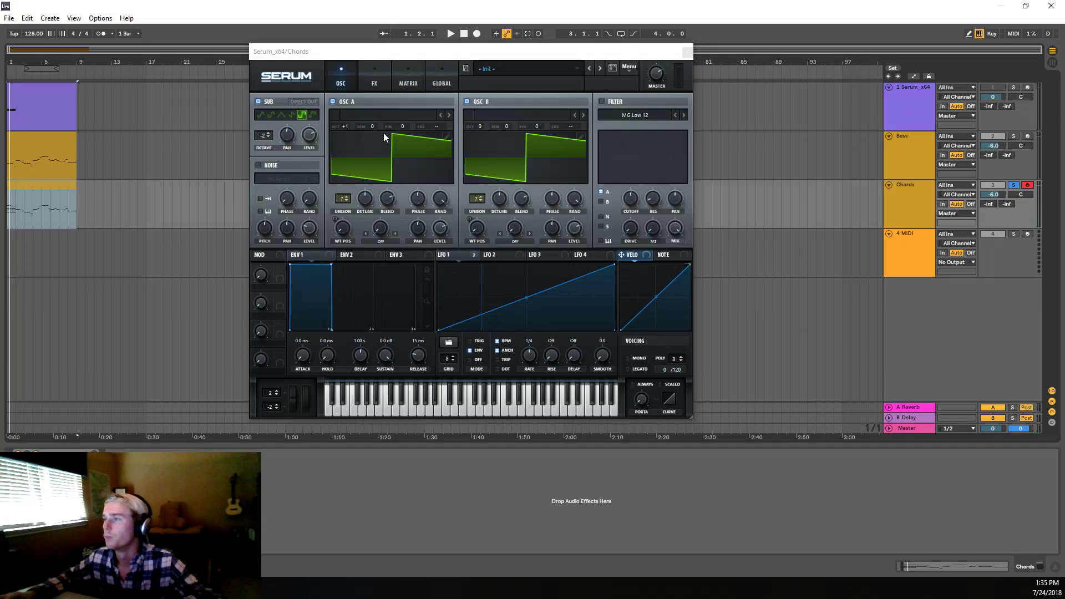
key(space)
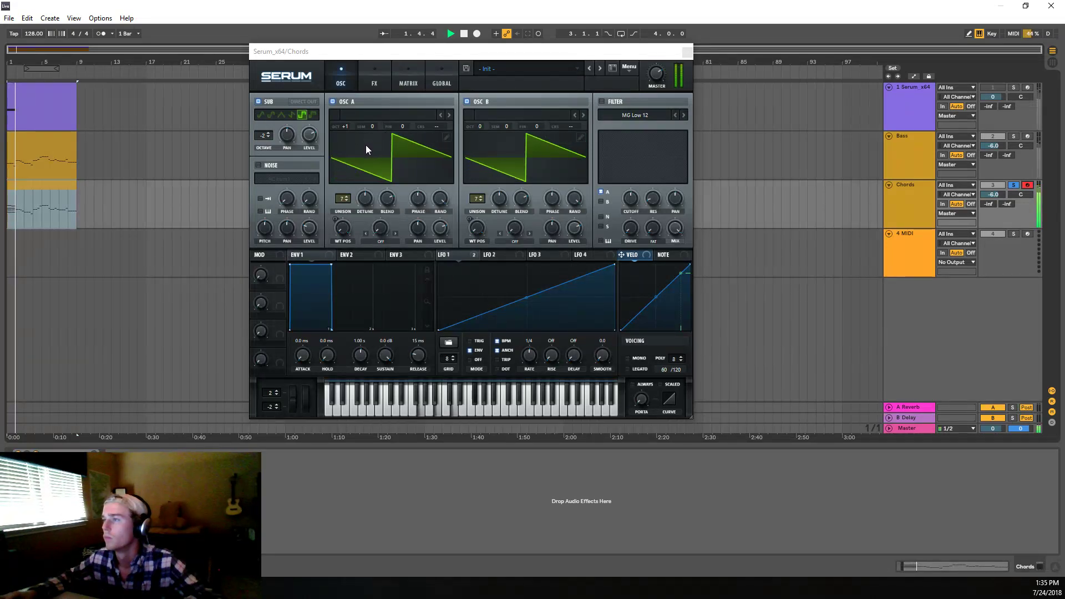
key(space)
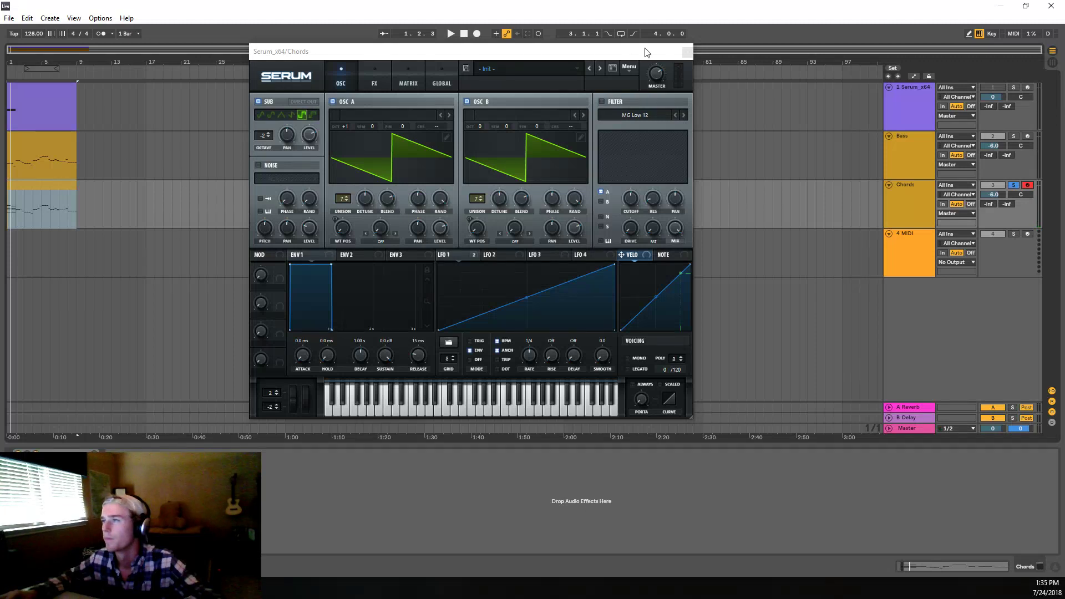
Step: Close and reopen the Serum window on the Chords track, and switch off its sub oscillator
click(687, 52)
click(36, 453)
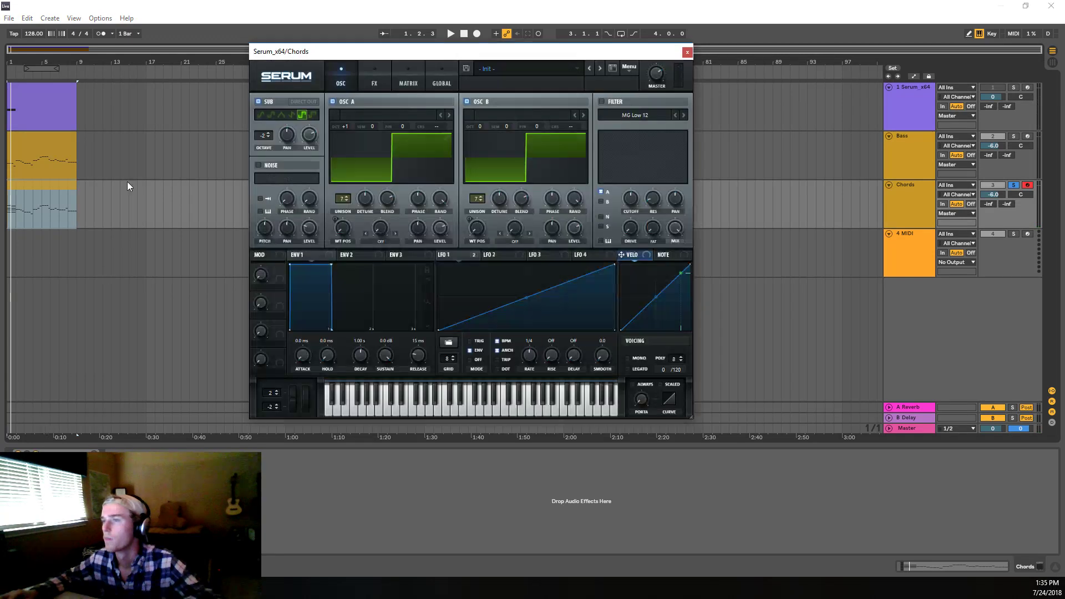
click(259, 100)
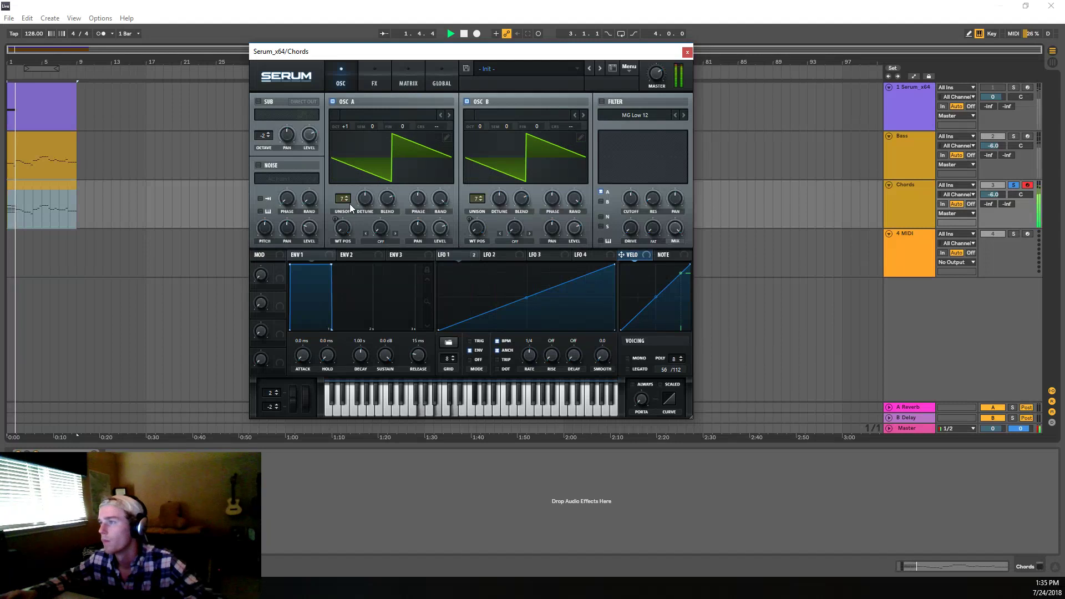
Step: Enable Serum's filter, try the Low 18 type, and set the filter type to High 18
click(602, 101)
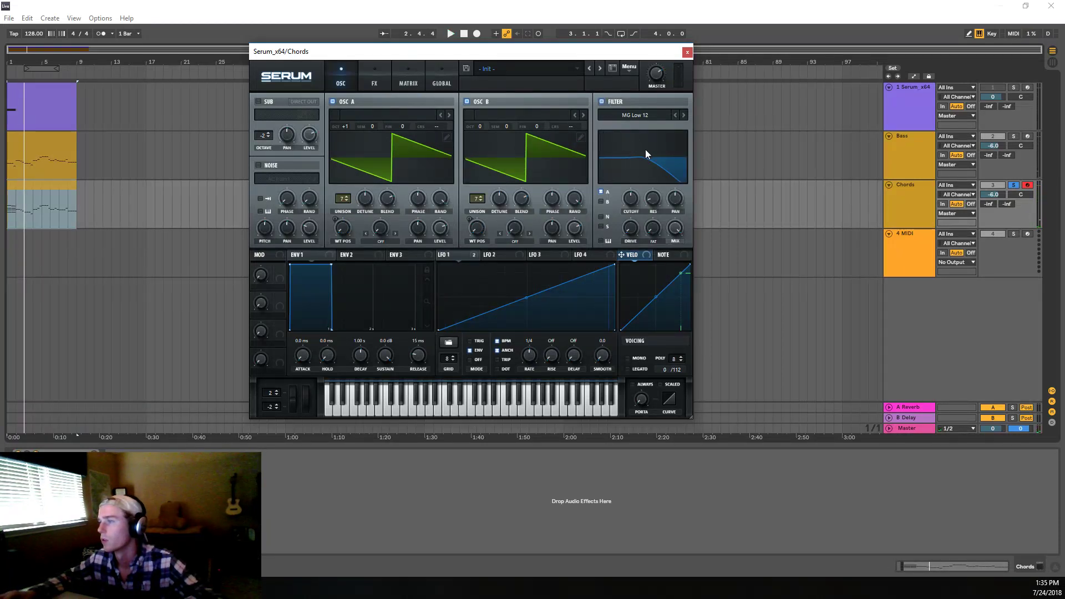
click(639, 115)
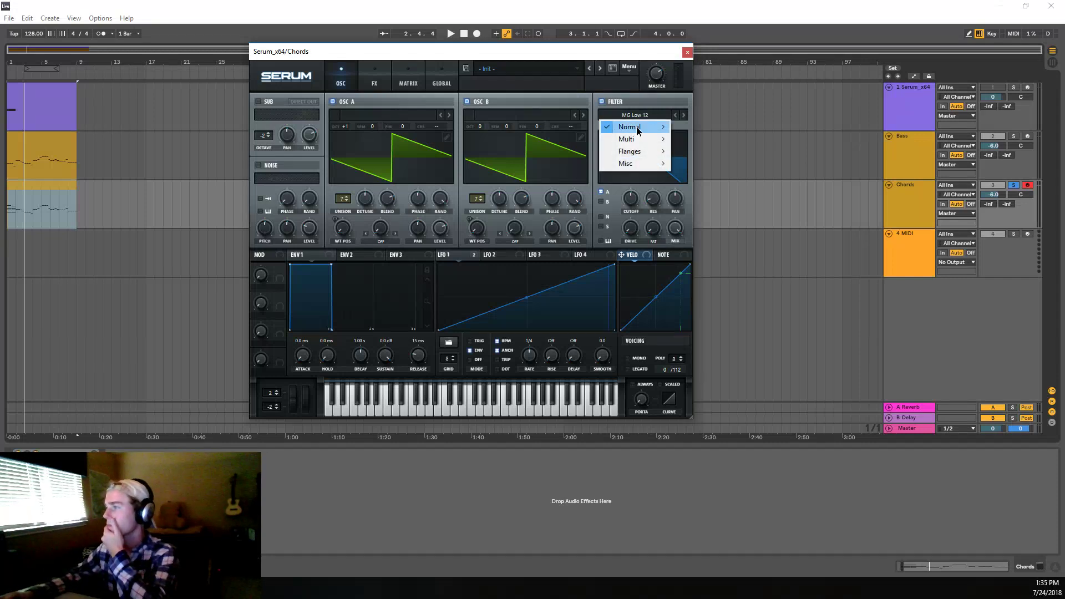
mouse_move(636, 129)
click(713, 201)
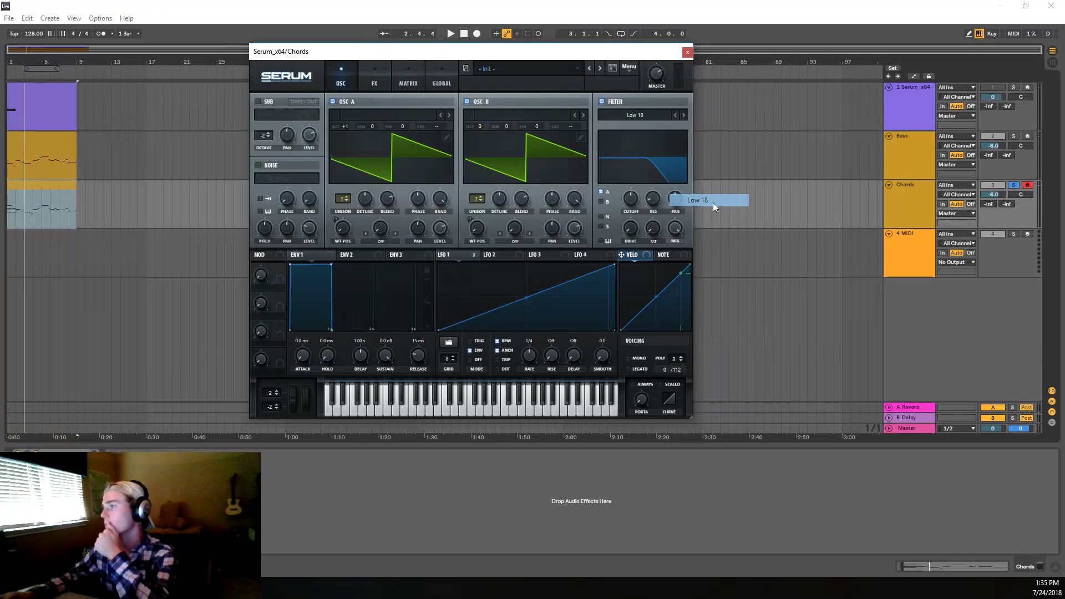
click(654, 116)
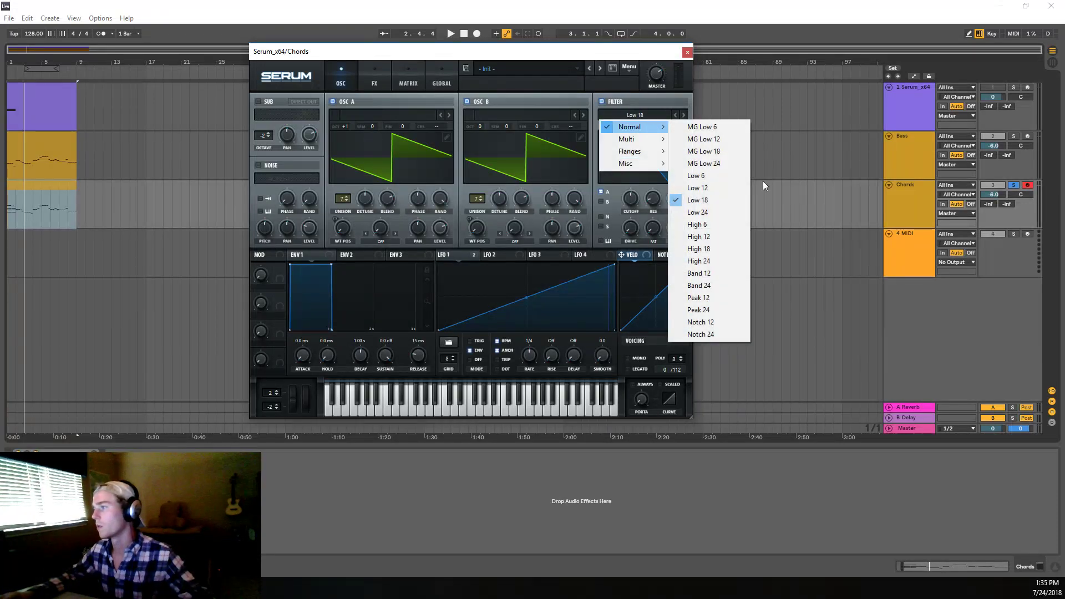
click(707, 248)
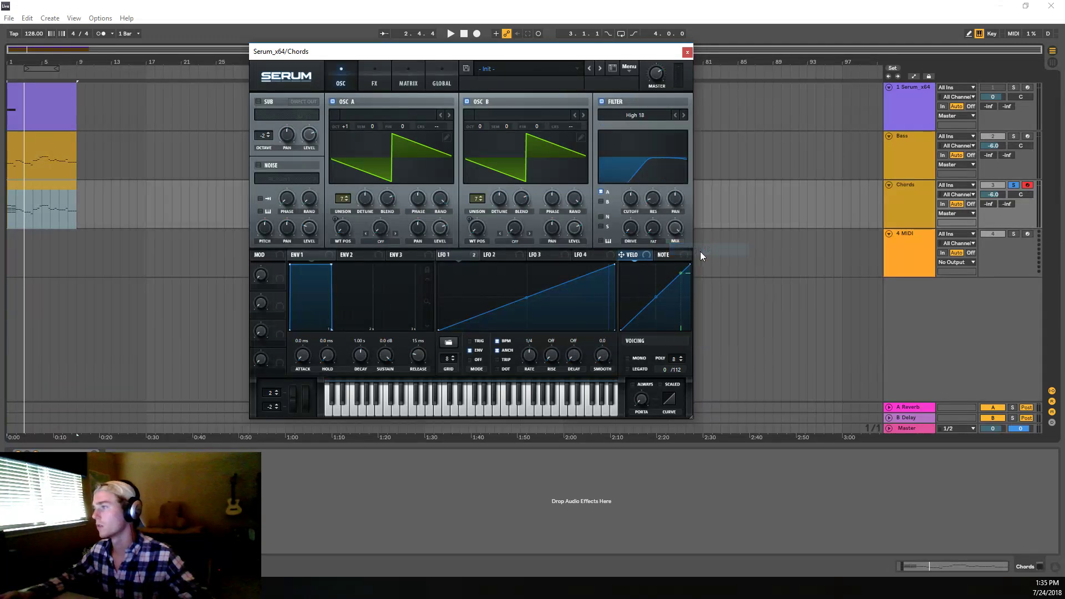
Step: During playback, adjust the High 18 filter's cutoff and resonance, route oscillator B through the filter too, and lower the cutoff
key(space)
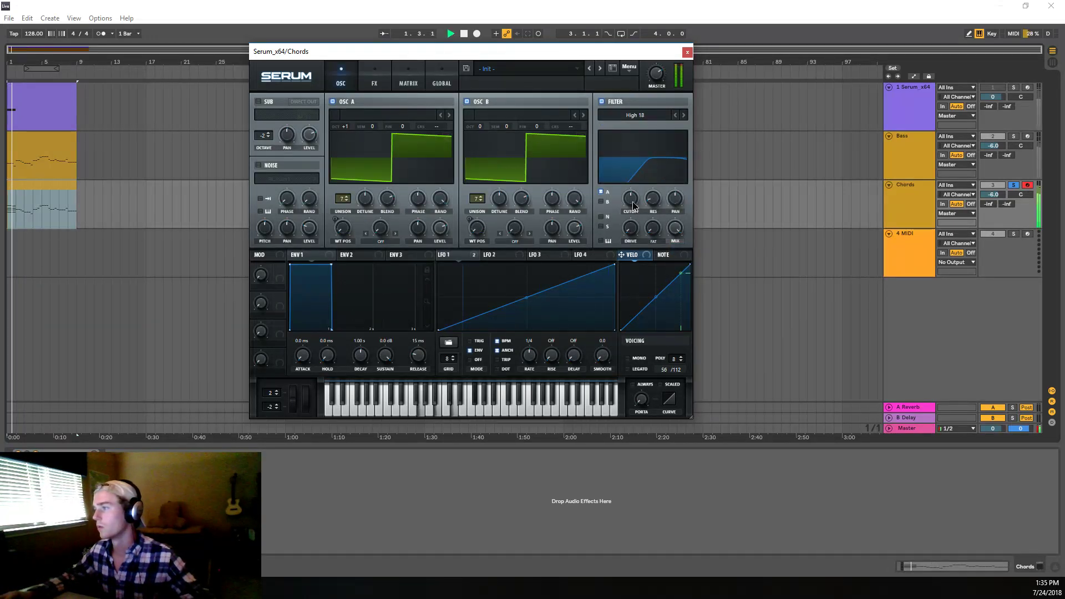
mouse_move(634, 205)
mouse_down()
mouse_move(657, 148)
mouse_move(652, 210)
mouse_up()
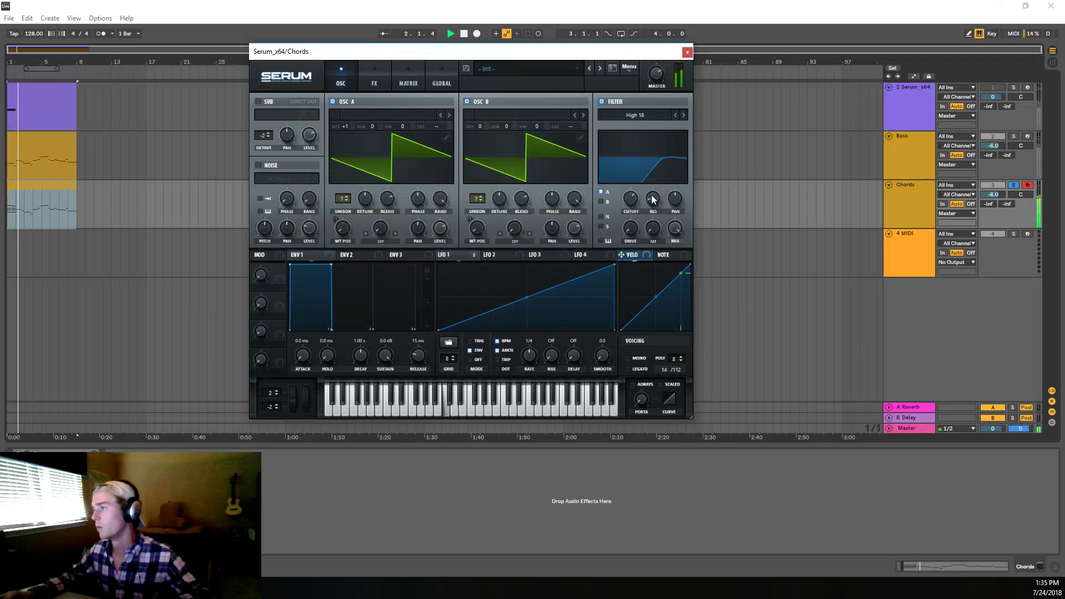
drag(652, 206, 624, 206)
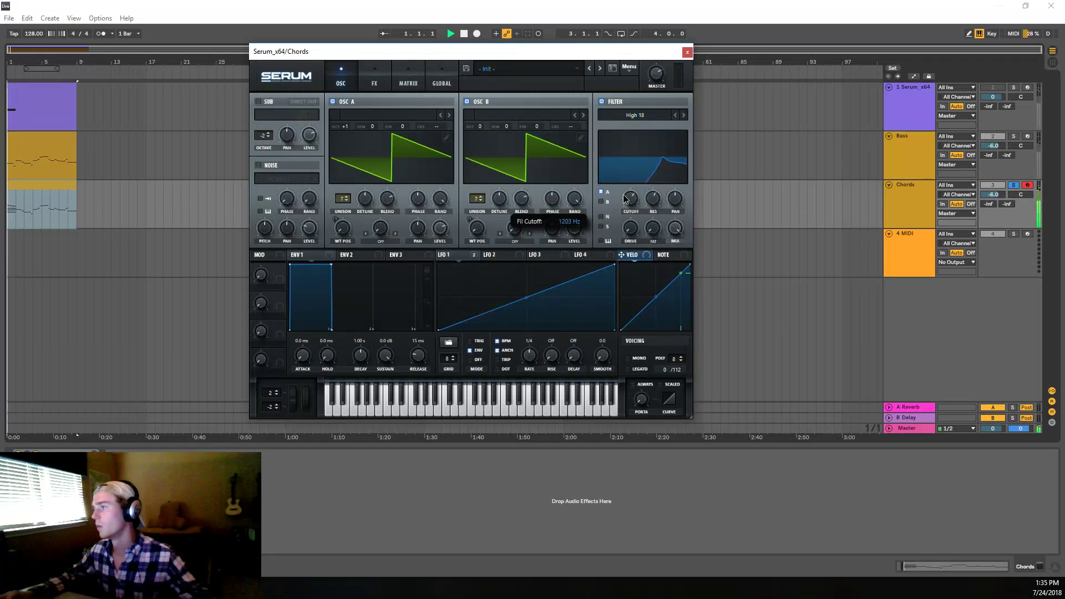
click(600, 201)
mouse_move(631, 201)
mouse_down()
mouse_move(630, 224)
mouse_move(648, 223)
mouse_move(644, 247)
mouse_move(655, 209)
mouse_move(630, 212)
mouse_move(650, 152)
mouse_move(630, 222)
mouse_up()
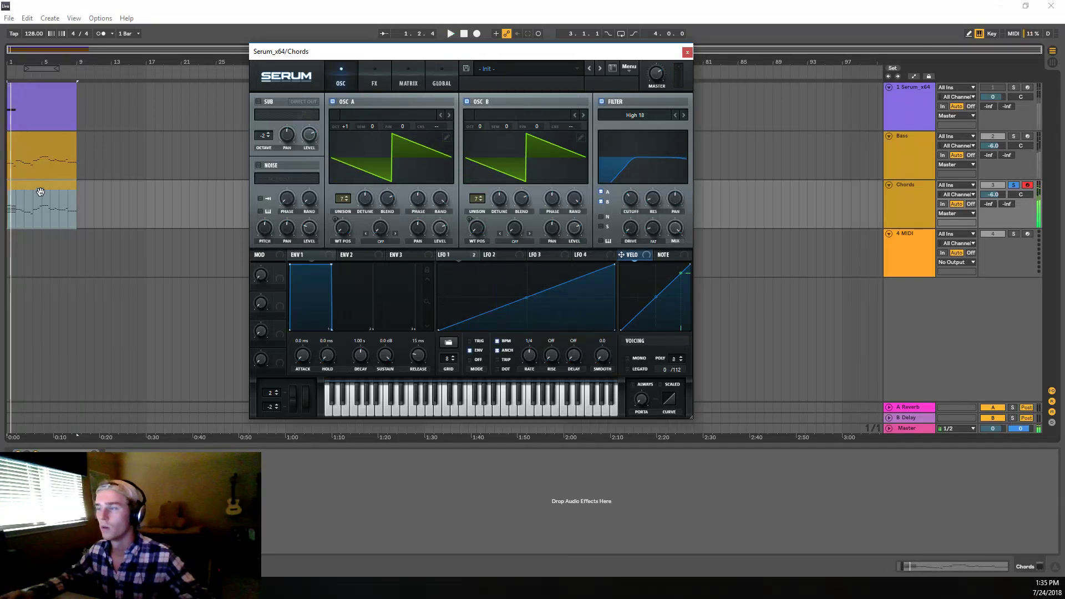
Step: Sweep the filter cutoff while comparing the oscillator A and B routings, leaving a low cutoff and both oscillators routed through the filter
drag(632, 181, 638, 187)
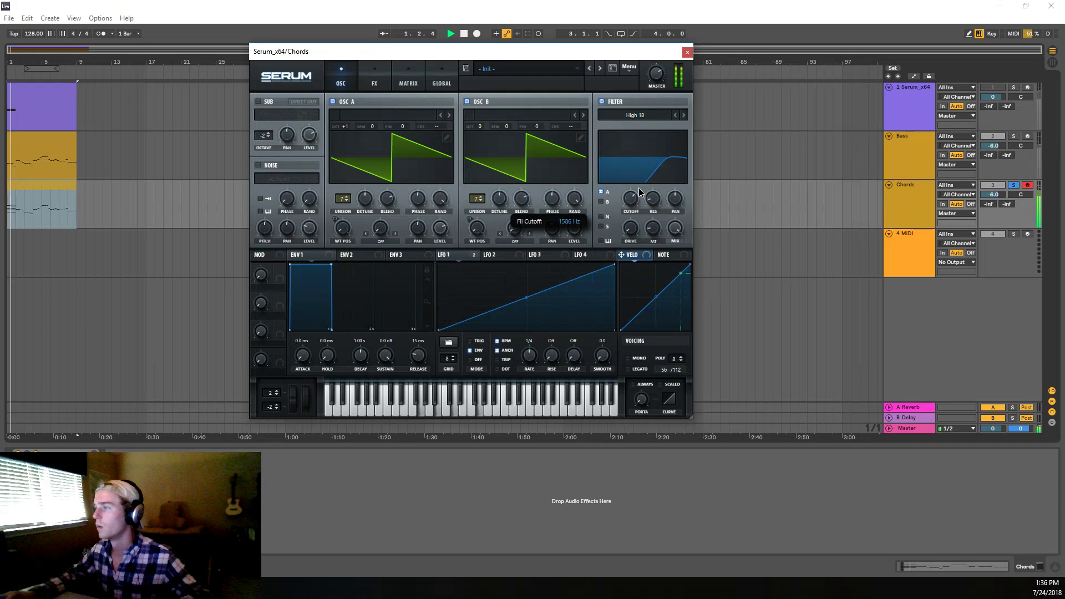
drag(639, 192, 630, 194)
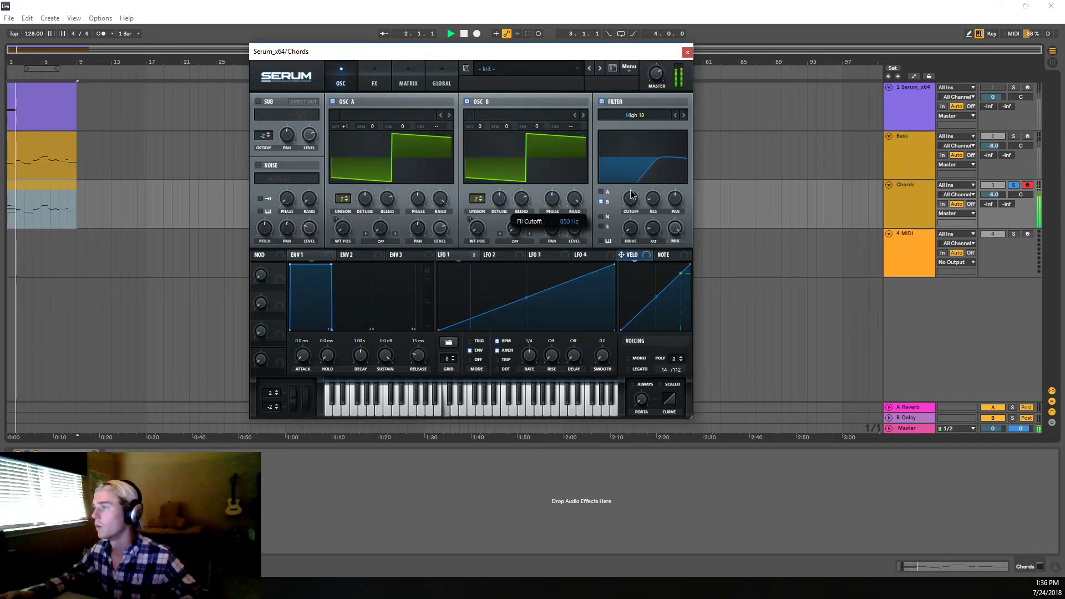
click(602, 202)
click(600, 192)
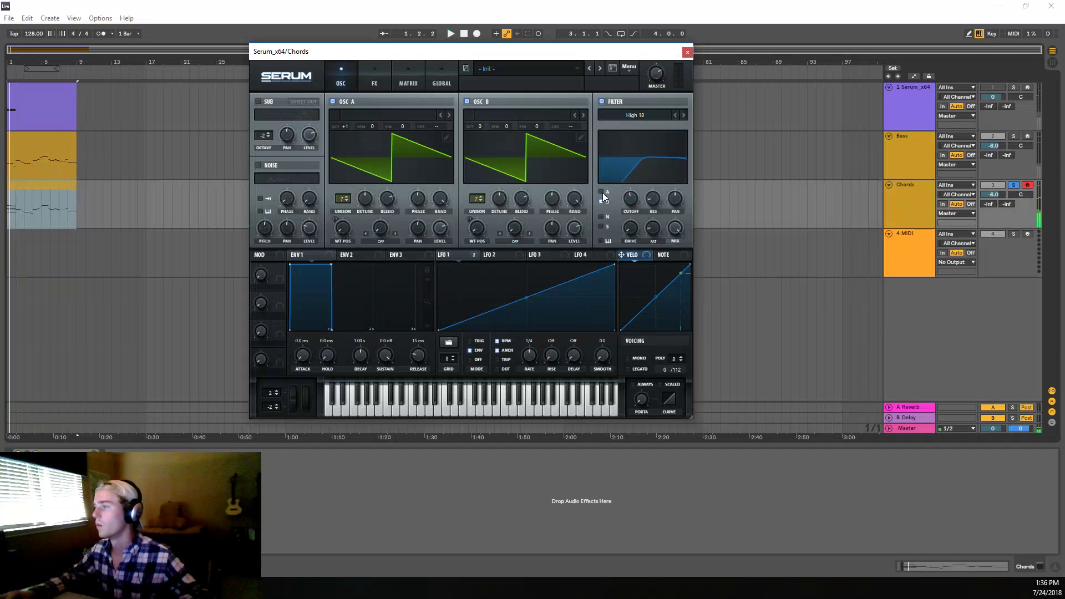
click(600, 201)
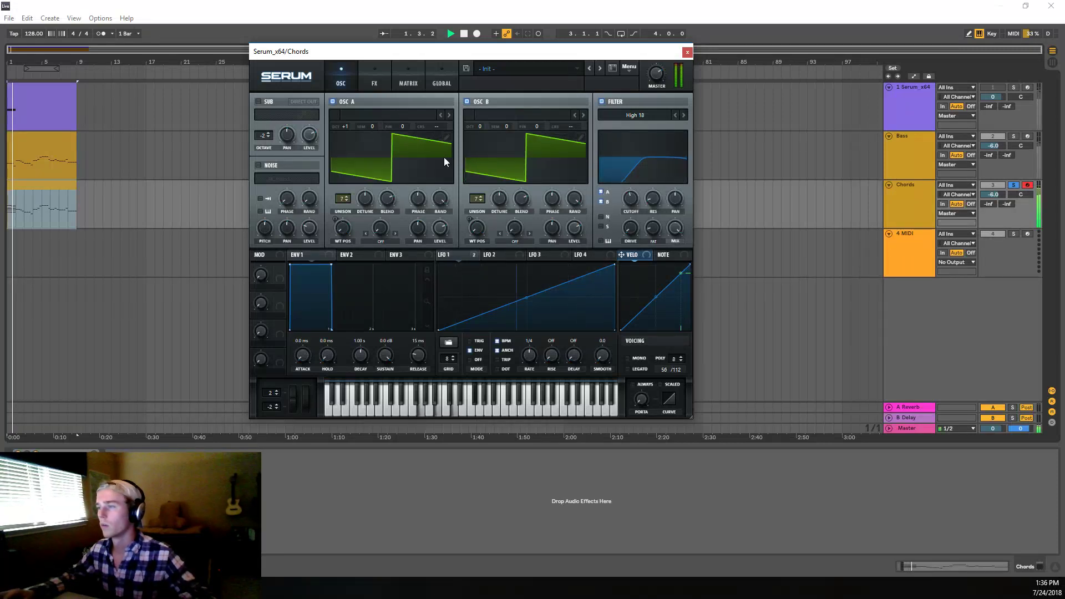
Step: Stop playback, hide the Serum window, and open the Chords clip's notes for editing
key(space)
click(29, 214)
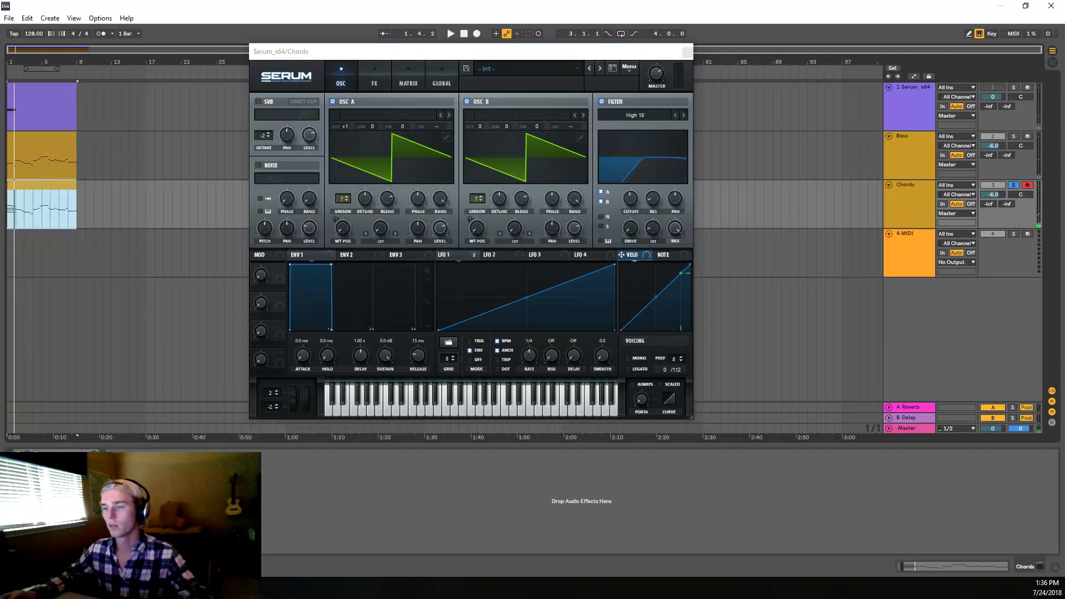
key(ctrl+alt+p)
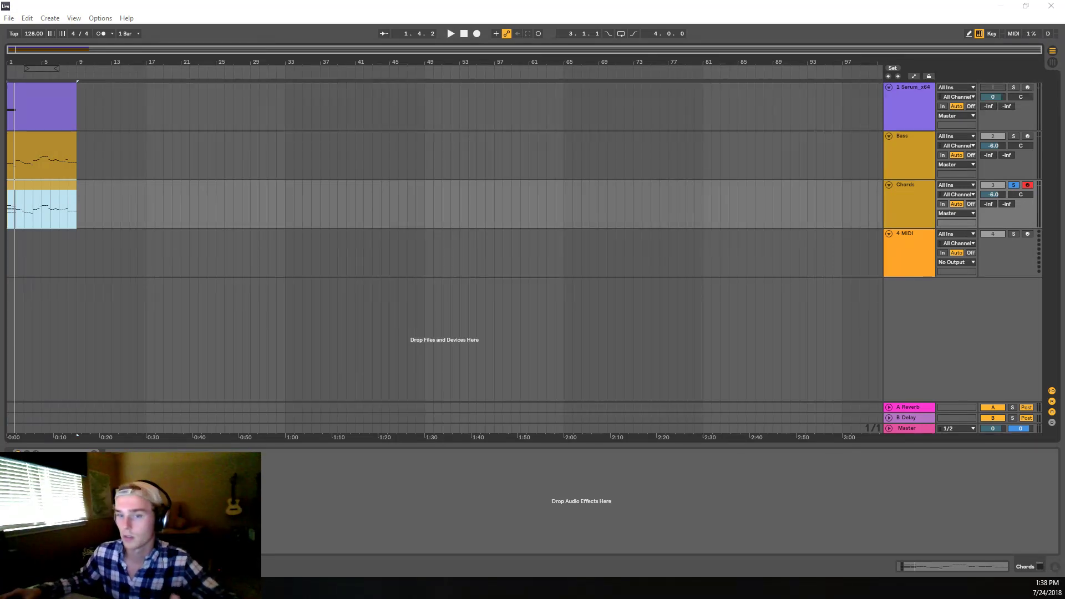
double_click(34, 183)
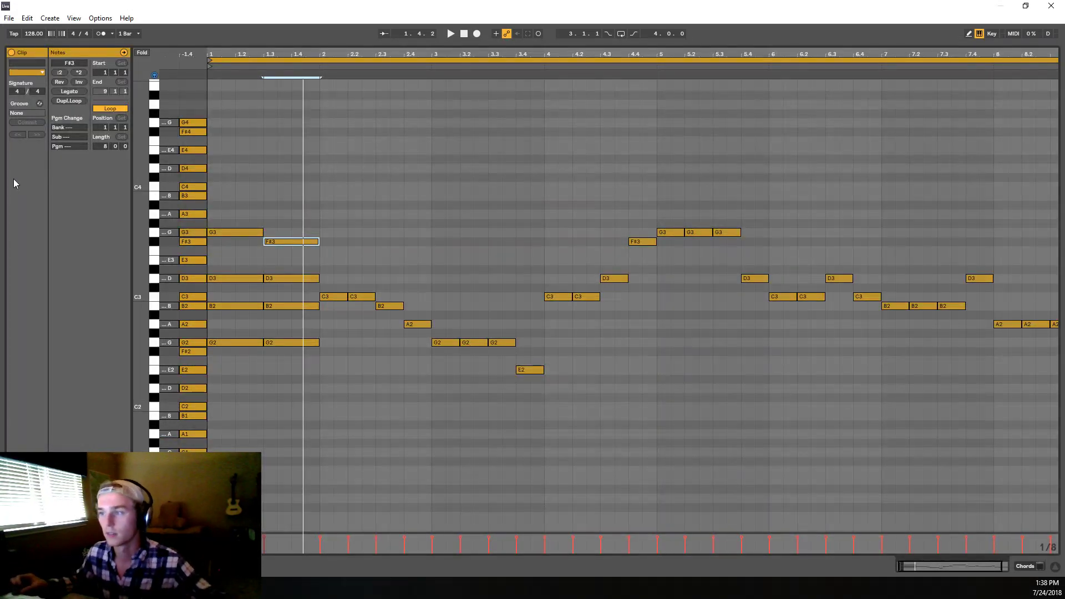
Step: In the second chord of bar 1, raise the F#3 note to A3 and lower the G2 note to F#2
key(space)
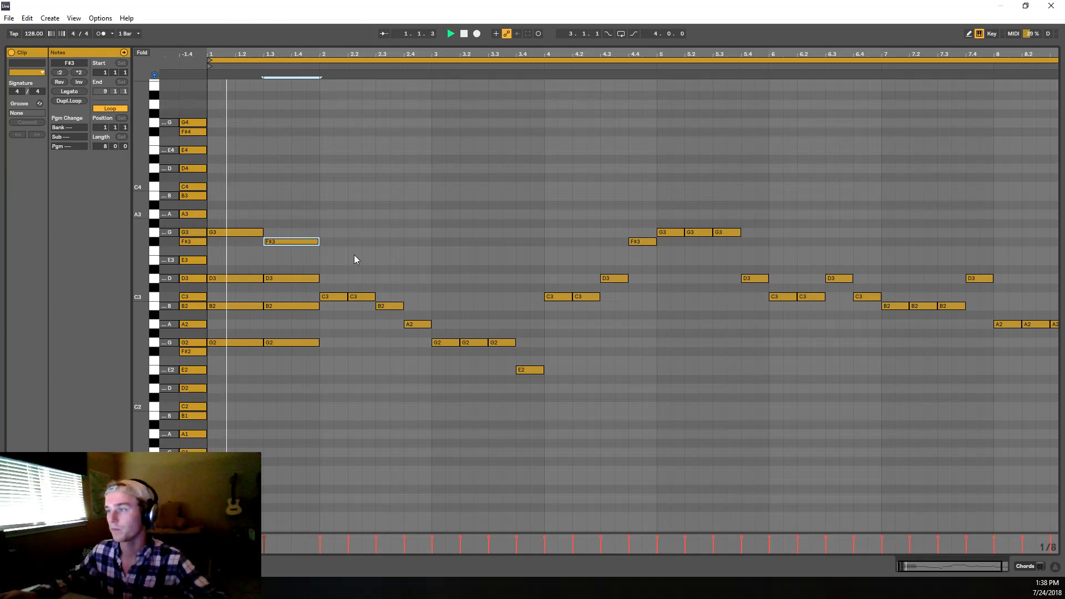
key(Up)
key(Up)
key(Up)
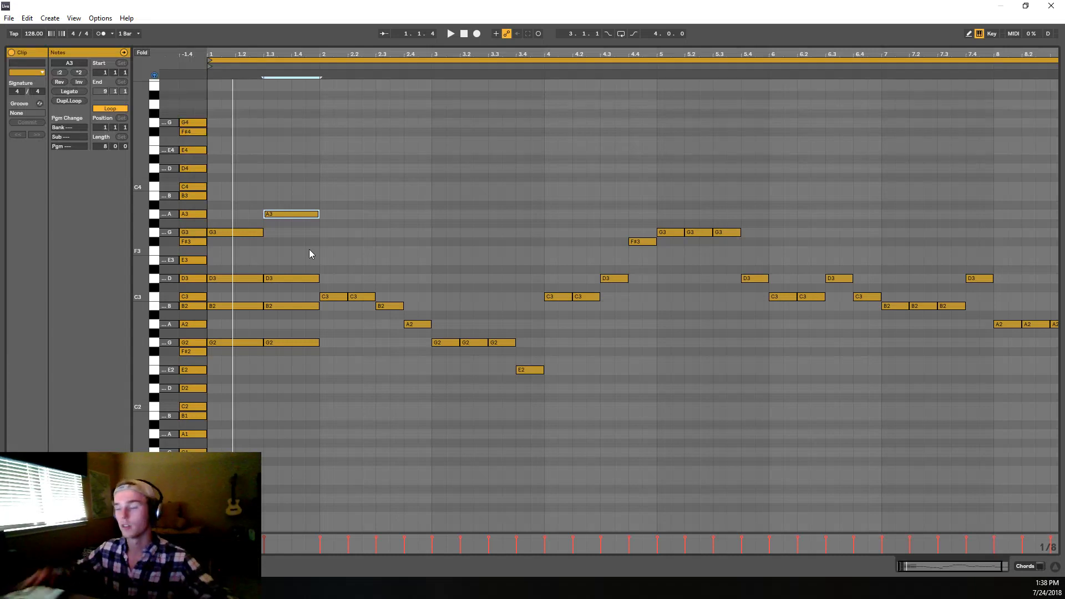
drag(307, 214, 306, 377)
key(space)
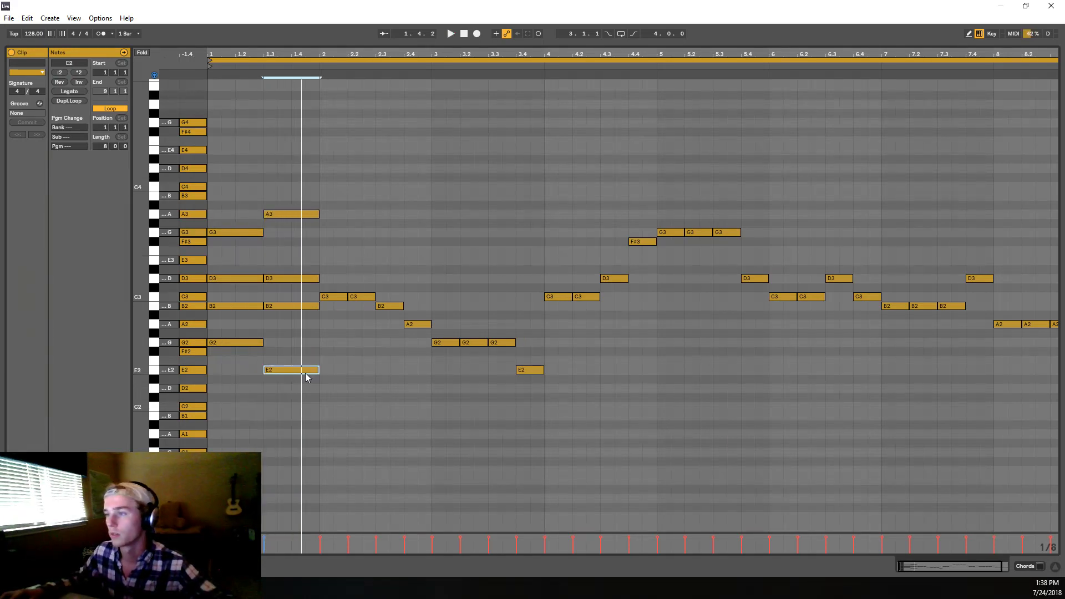
drag(289, 371, 287, 357)
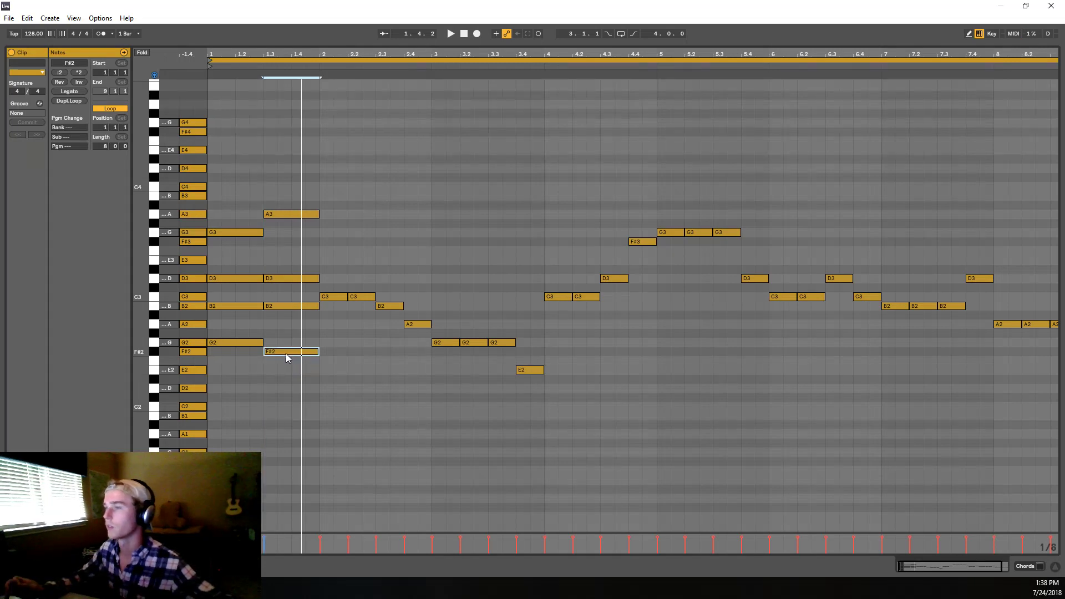
key(space)
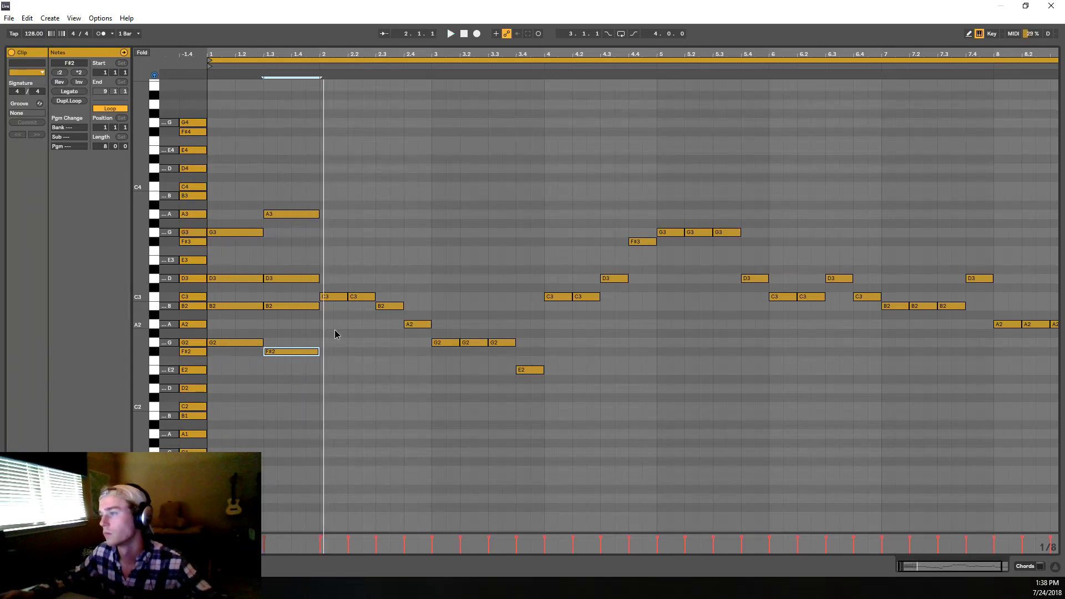
Step: Delete the two C3 notes in the first half of bar 2
drag(334, 330, 357, 267)
key(space)
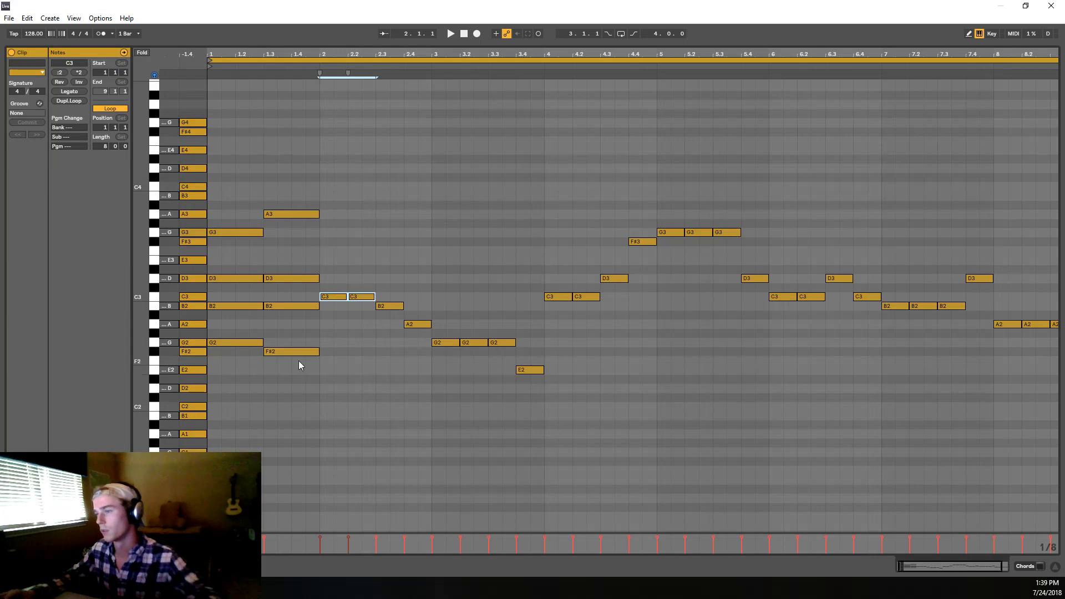
drag(304, 352, 305, 353)
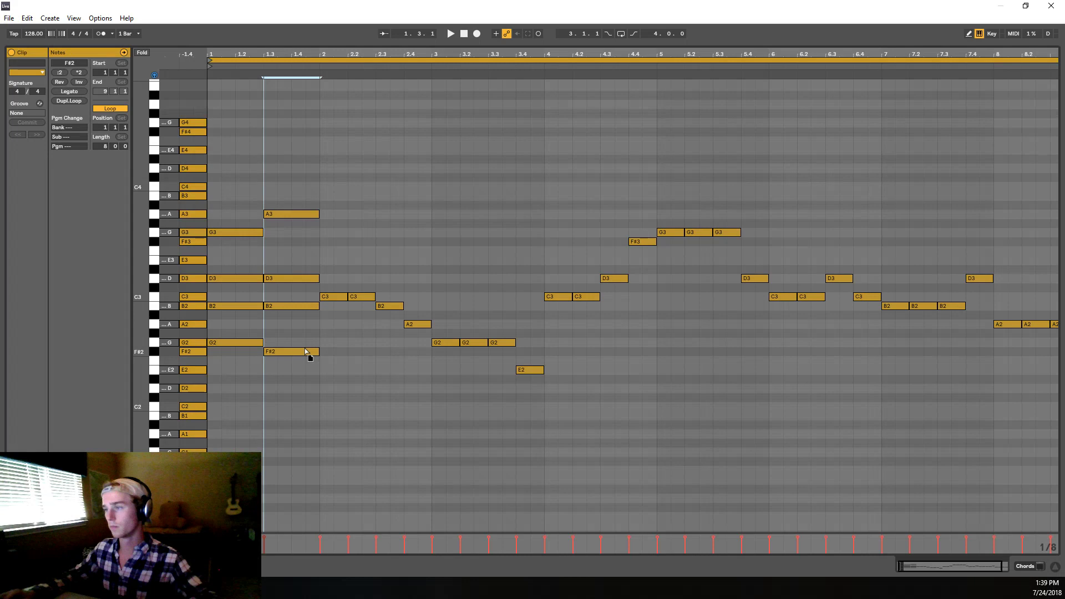
drag(368, 321, 331, 271)
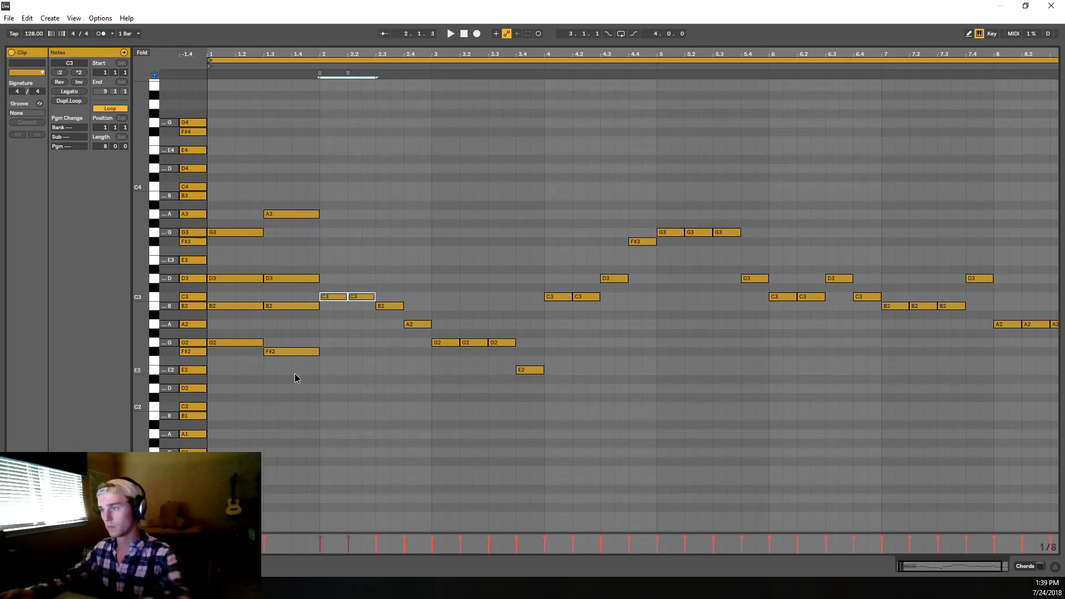
drag(295, 376, 360, 266)
key(Delete)
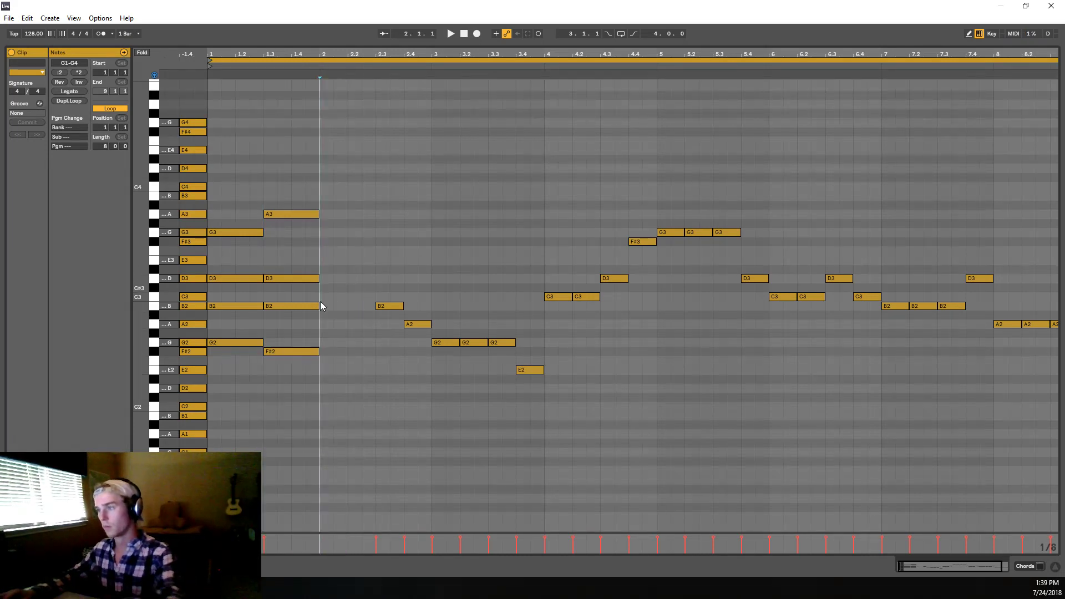
Step: Duplicate bar 1's second chord to the start of bar 2, raise the copy's B2 to C3 and D3 to E3, and audition it
drag(320, 357, 277, 213)
key(ctrl+d)
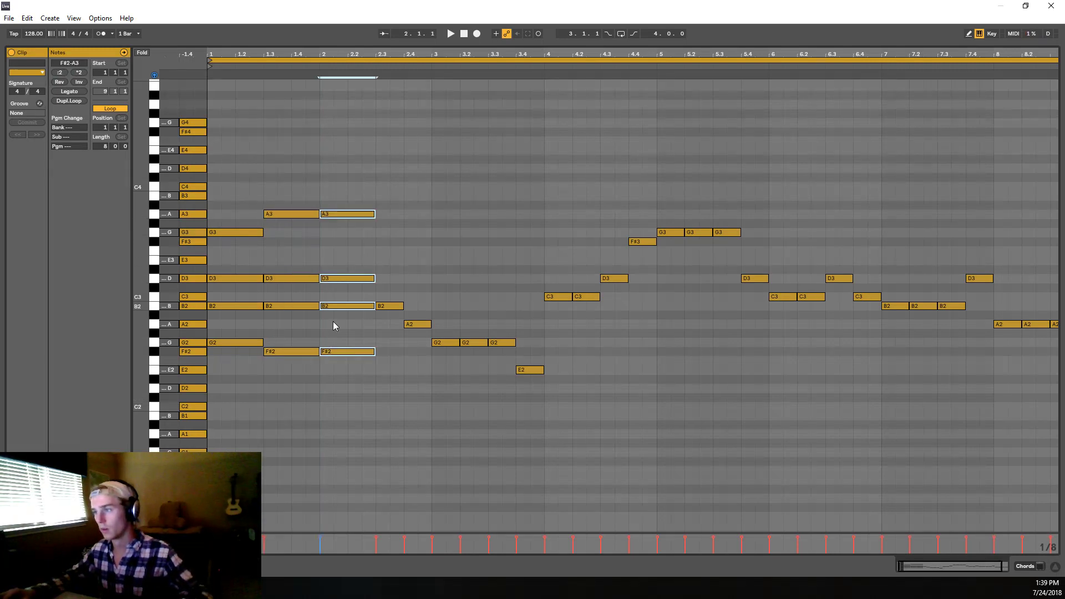
drag(338, 310, 348, 265)
click(368, 237)
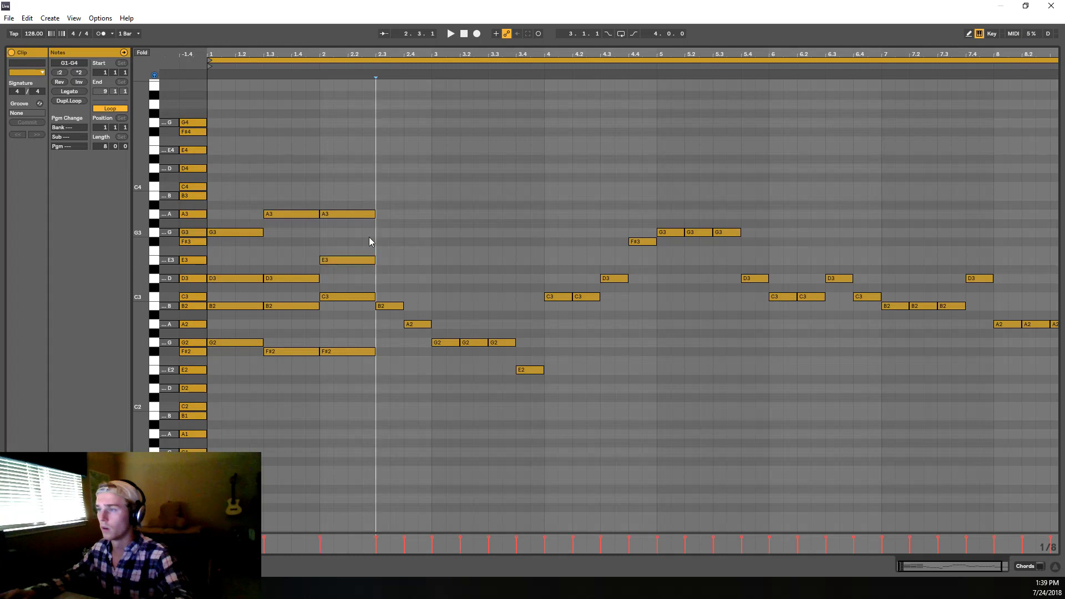
key(space)
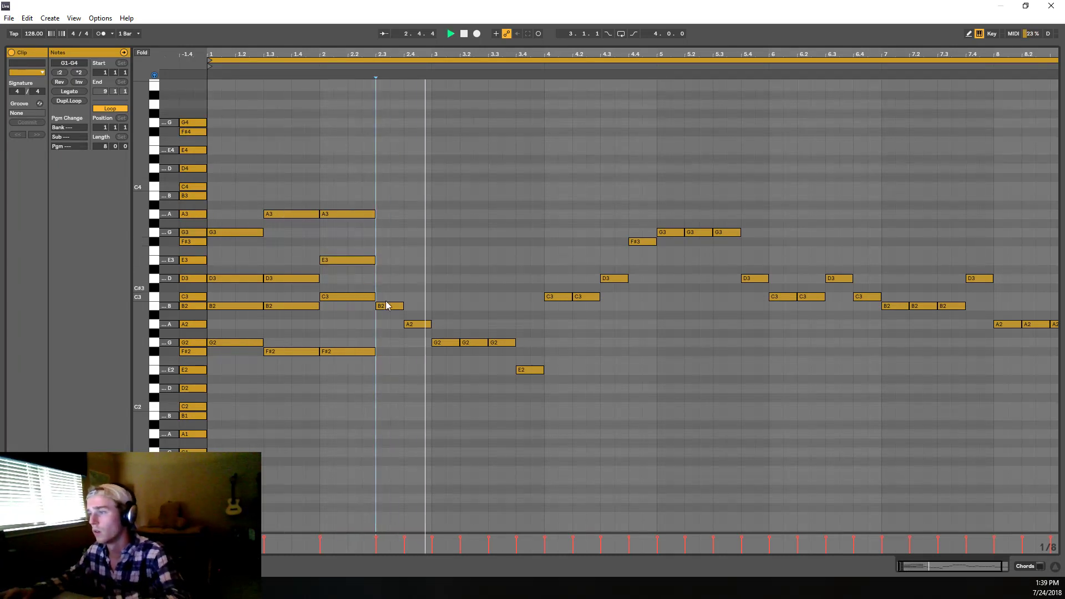
key(space)
Step: Replace the B2 and A2 notes in the second half of bar 2 with a copy of bar 1's second chord
drag(392, 368, 423, 268)
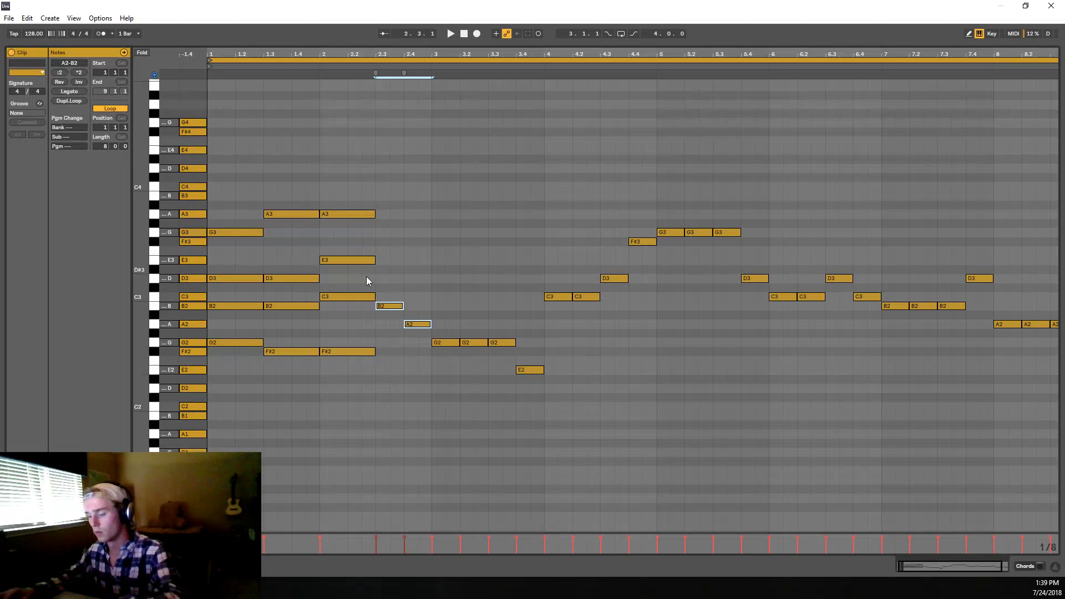
key(Delete)
drag(268, 402, 266, 195)
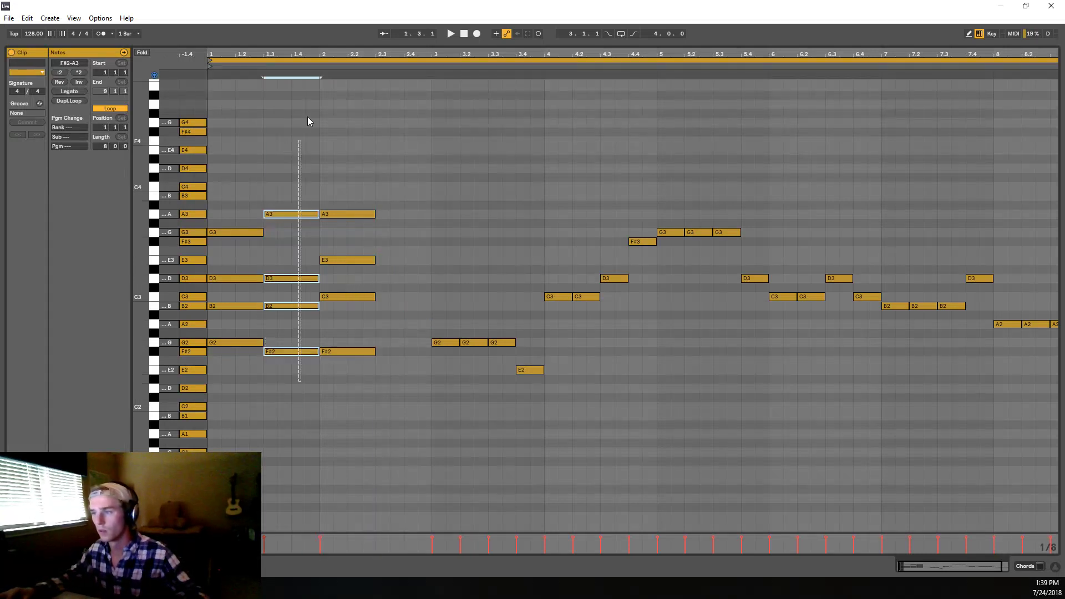
key(ctrl+d)
key(ctrl+z)
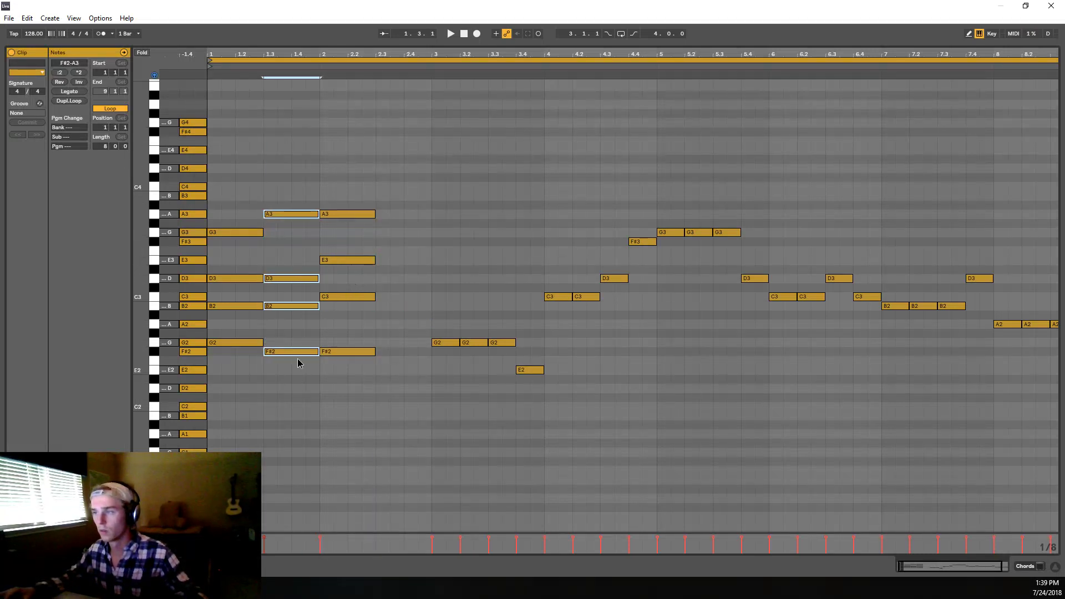
click(374, 275)
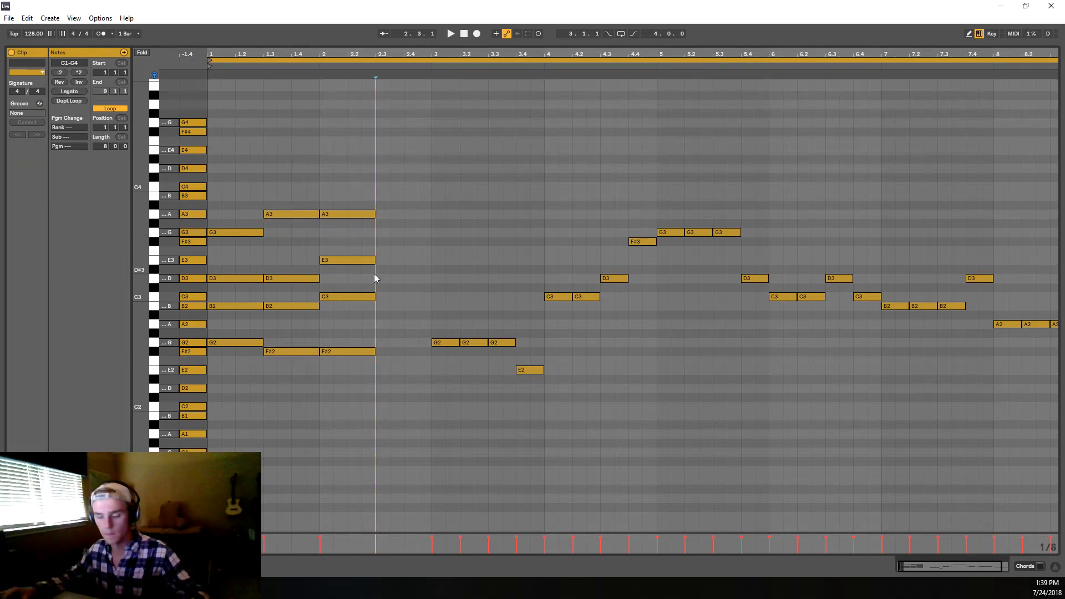
key(ctrl+v)
key(space)
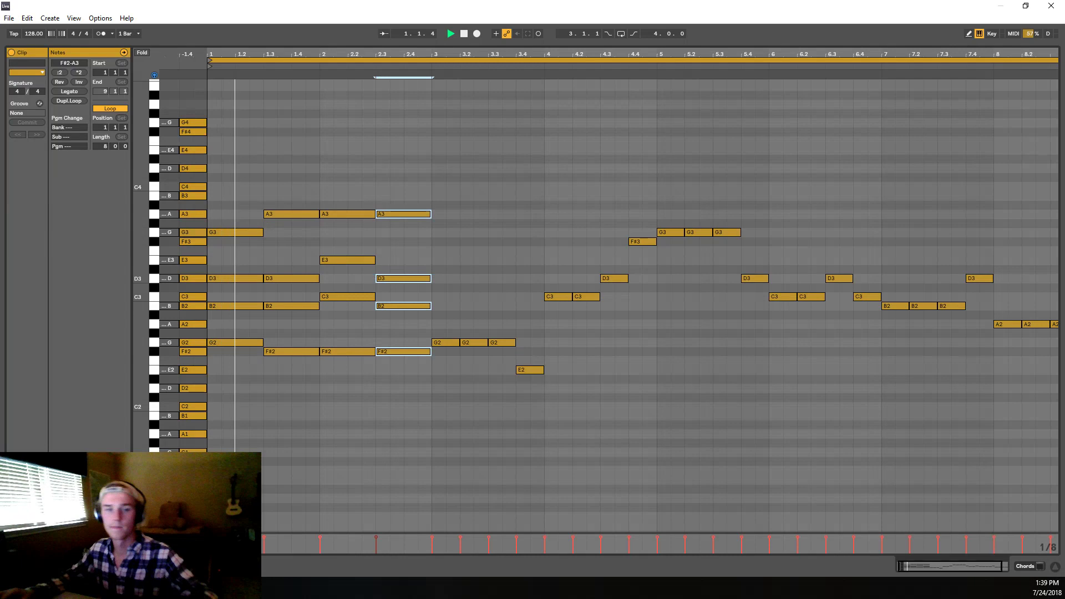
Step: Lower the F#2 notes of both bar 2 chords to E2
click(393, 350)
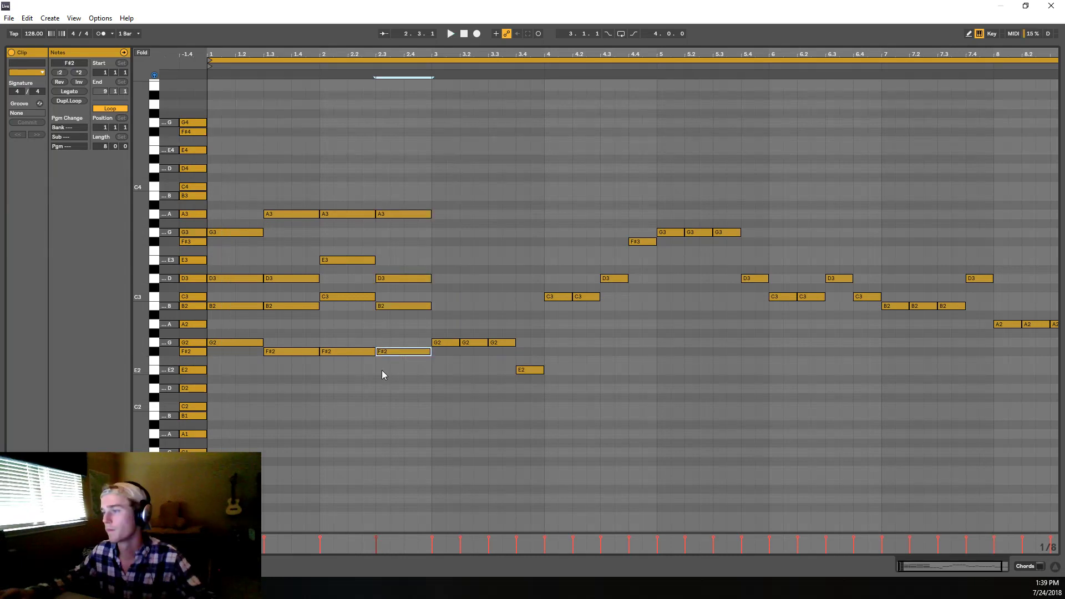
shift+click(338, 349)
key(space)
key(Down)
key(Down)
key(space)
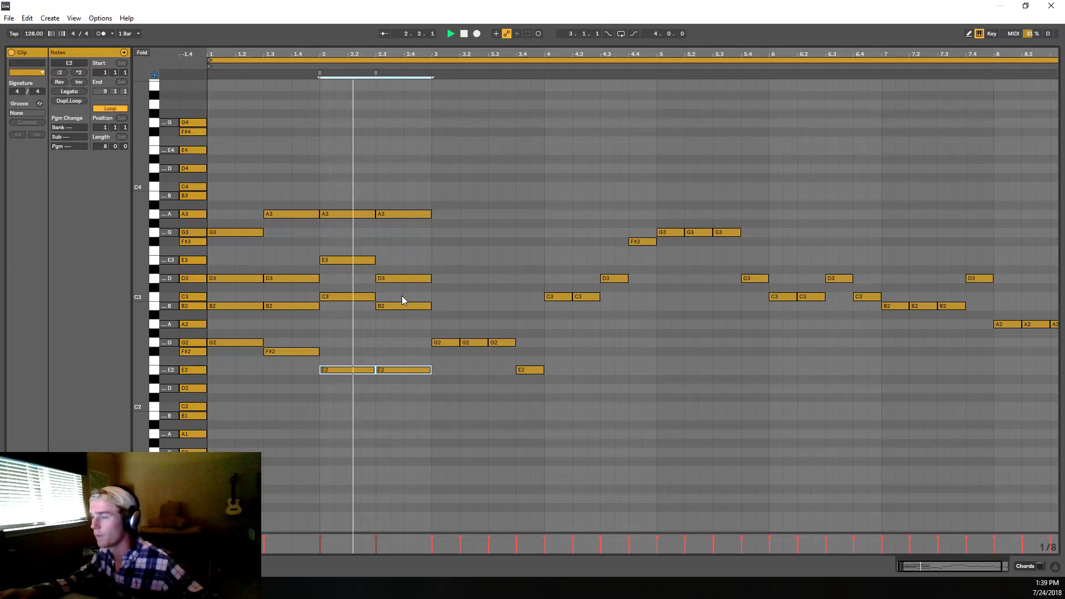
Step: Try lowering the bottom note of bar 2's second chord to D2 and play it back
click(392, 369)
key(space)
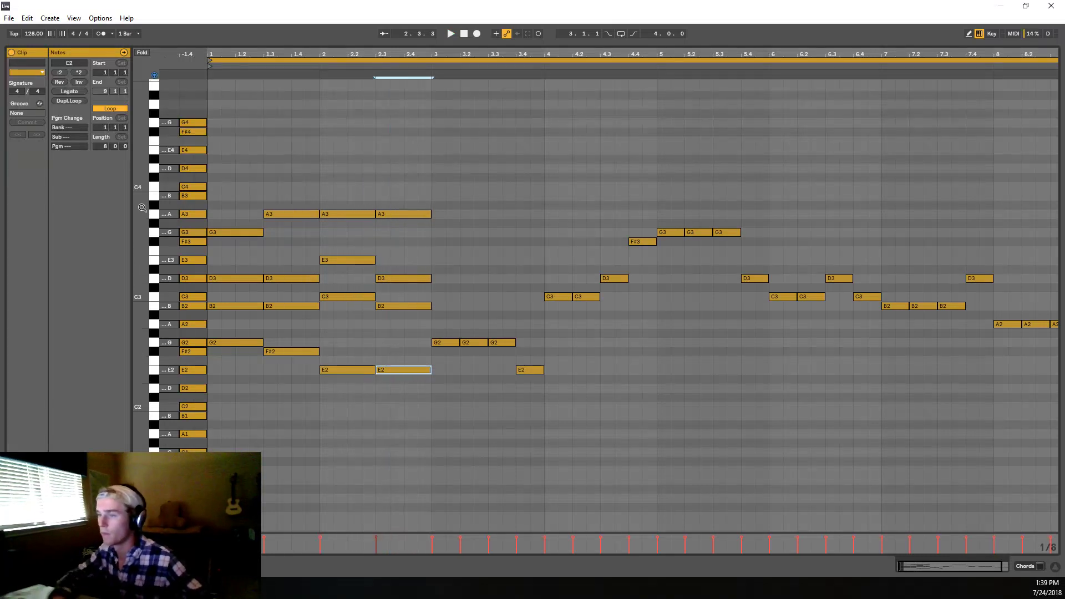
key(Down)
key(Down)
key(space)
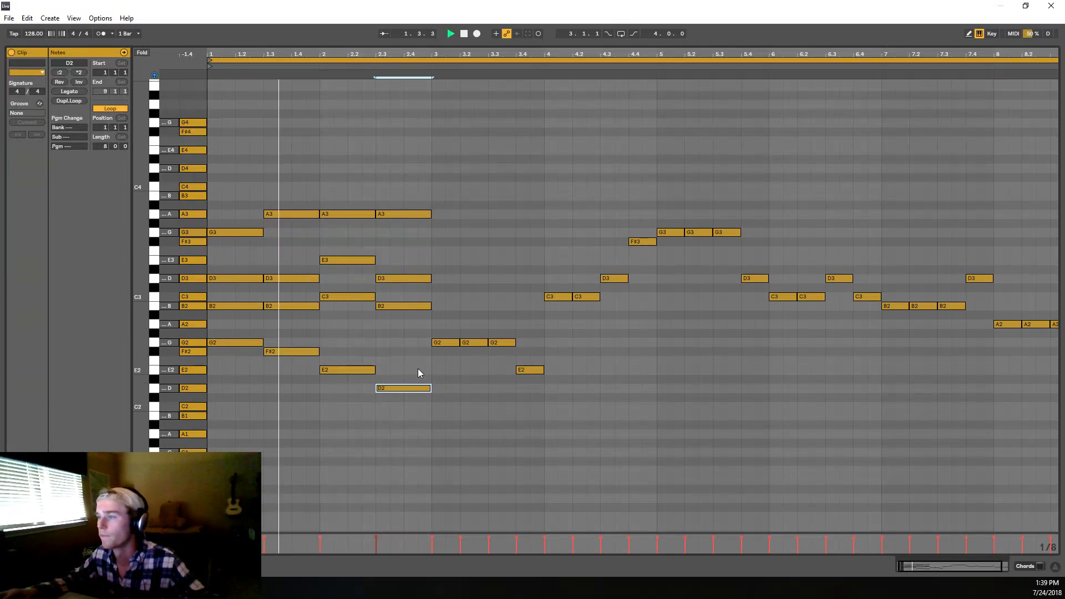
Step: Raise the top A3 notes of both bar 2 chords to B3 and audition the progression
mouse_move(357, 210)
mouse_down()
mouse_move(351, 191)
mouse_move(359, 207)
mouse_move(399, 215)
mouse_move(400, 192)
mouse_move(401, 202)
mouse_up()
key(space)
key(space)
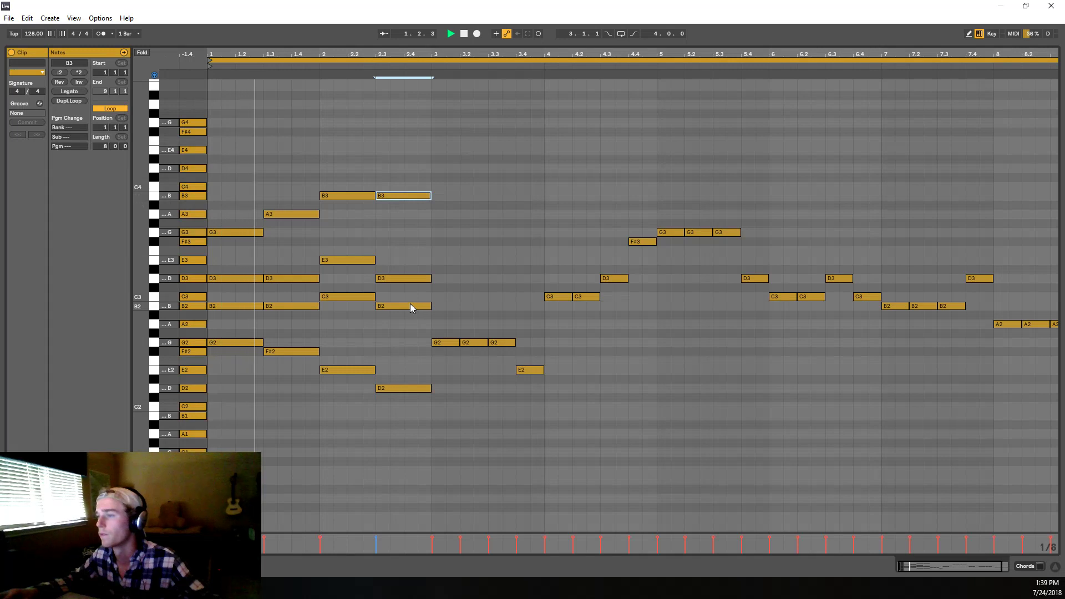
Step: In bar 2, lower the first chord's C3 to B2, and change the second chord's B2 and D2 to A2 and E2
key(space)
drag(309, 278, 310, 258)
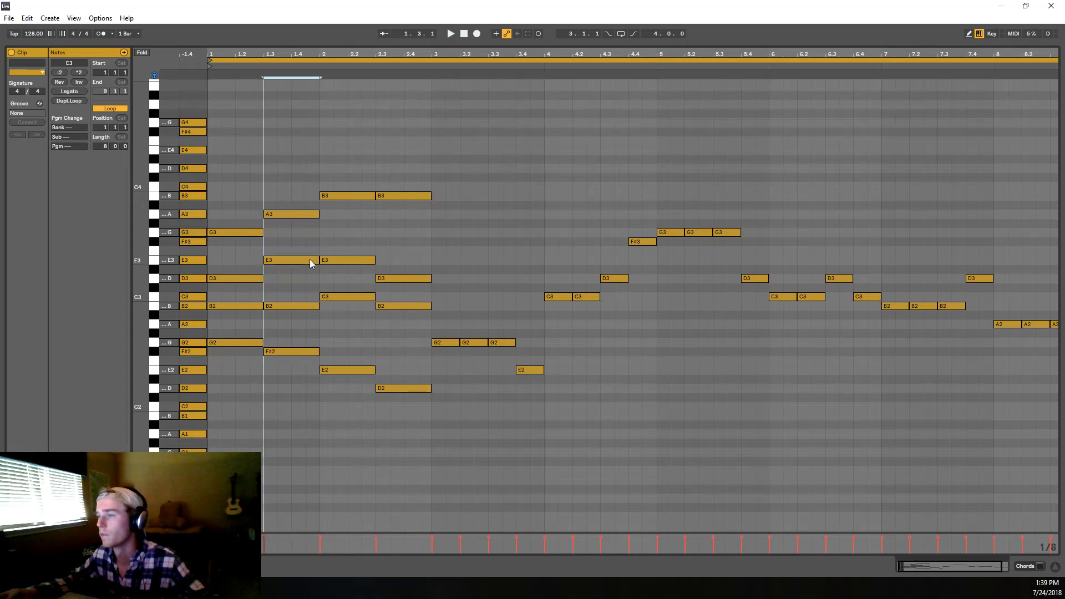
drag(351, 299, 399, 325)
click(397, 307)
key(space)
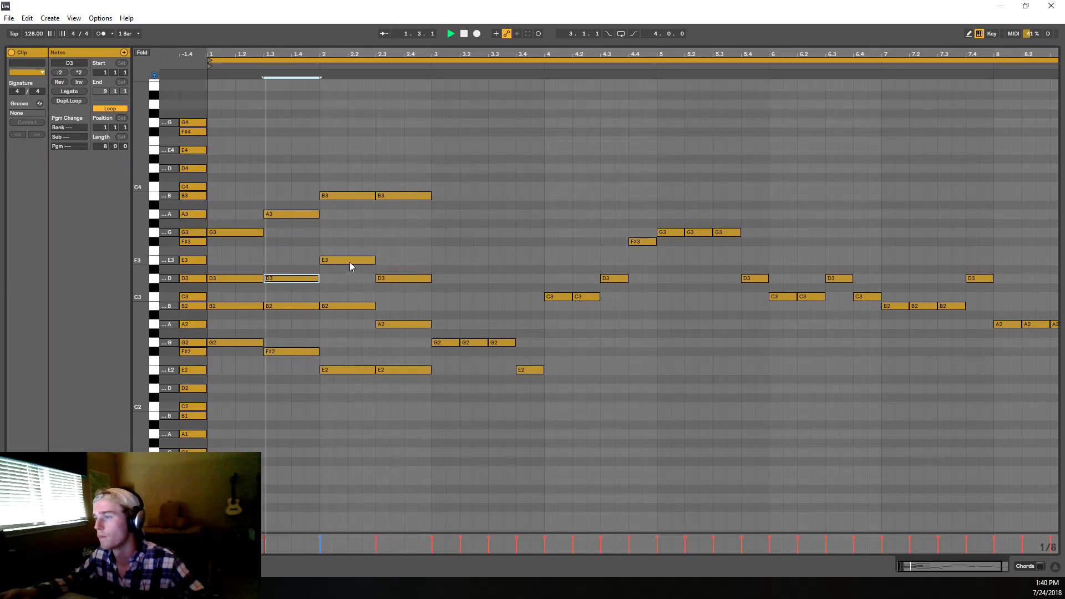
Step: Raise the bottom note of bar 1's second chord to G2 and that of bar 2's first chord to F#2
click(293, 351)
key(Up)
click(330, 369)
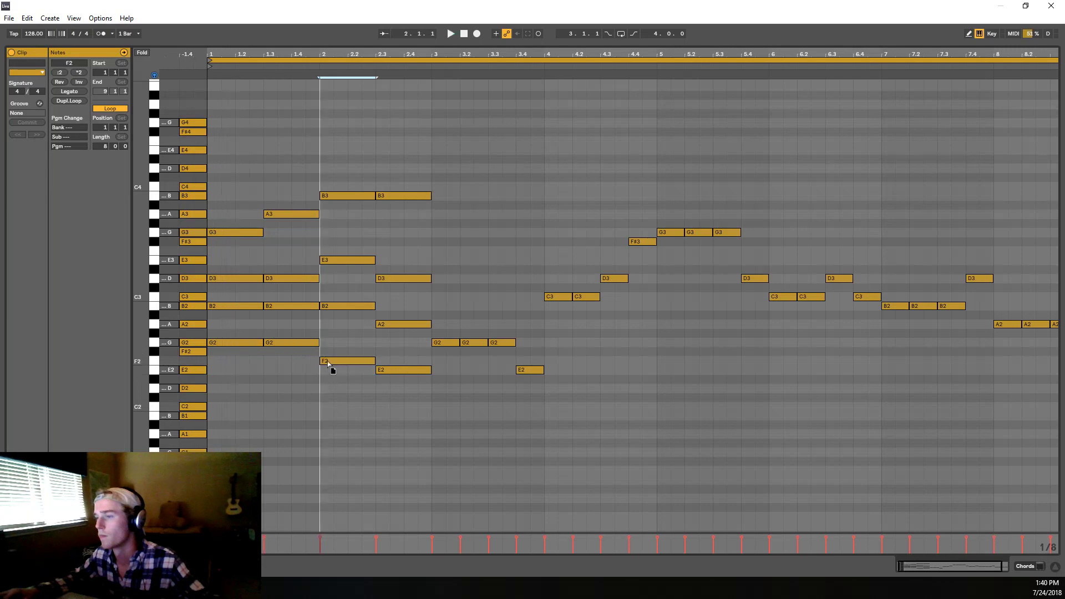
key(Up)
key(Up)
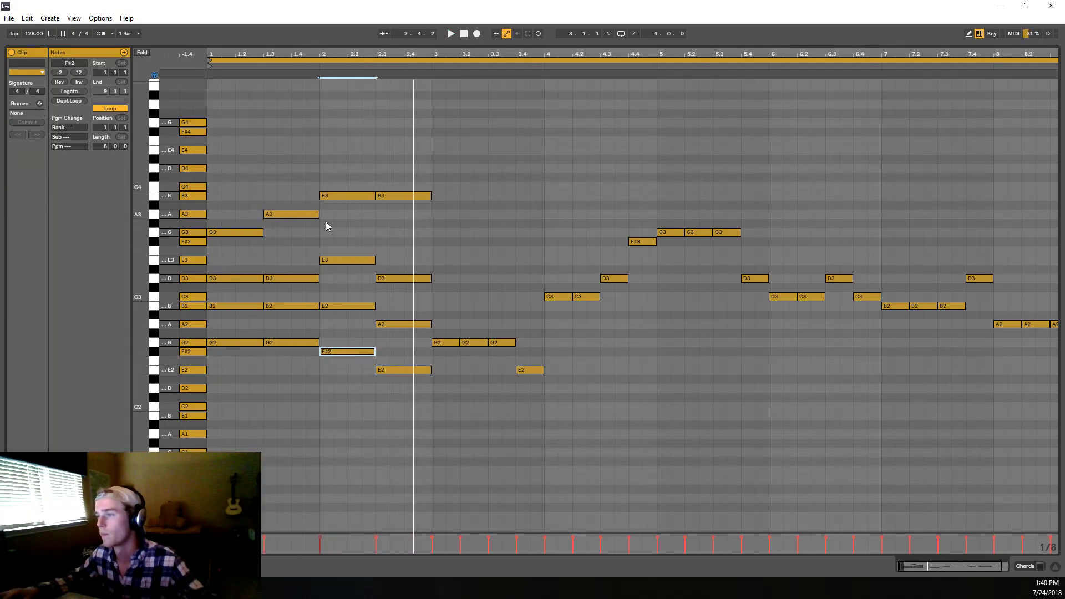
key(space)
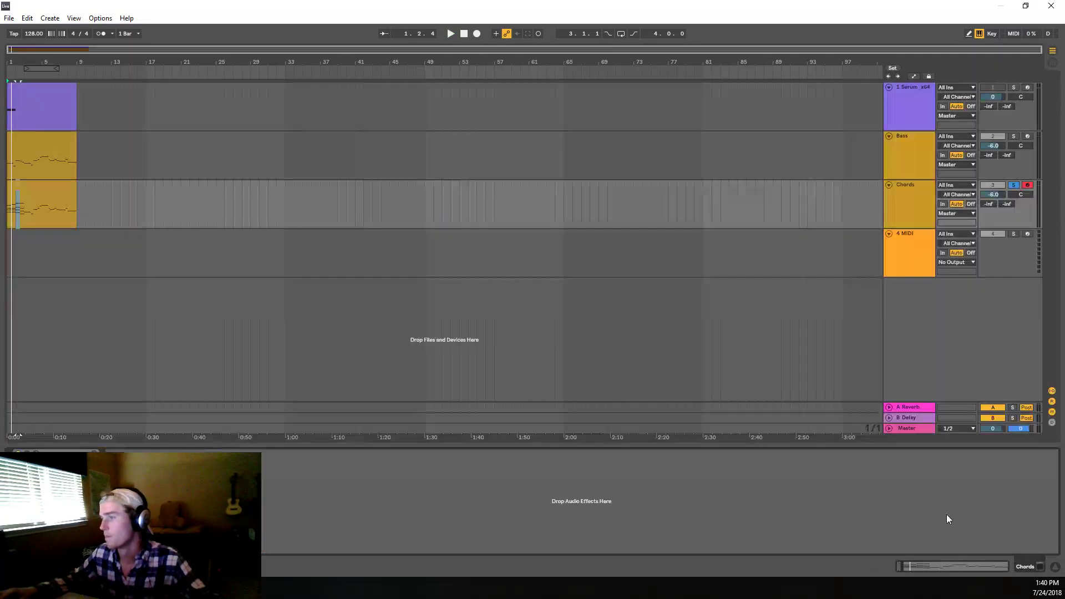
Step: In bar 1's second chord, raise A3 to B3 and D3 to E3, and raise the top B3 note of bar 2's first chord
click(1035, 568)
click(50, 185)
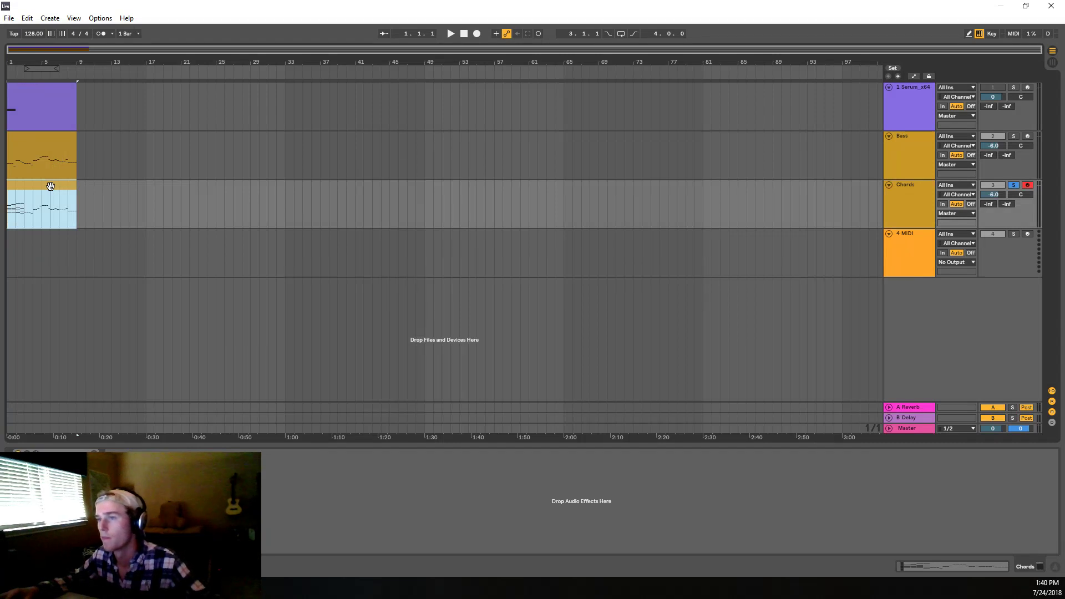
double_click(50, 186)
key(space)
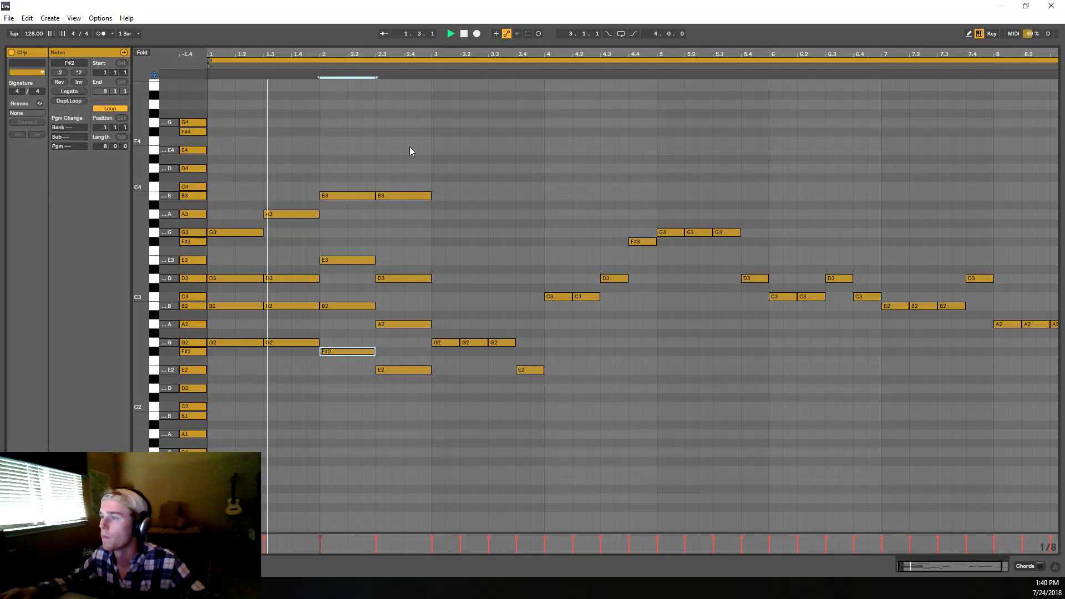
click(281, 214)
drag(282, 193, 279, 199)
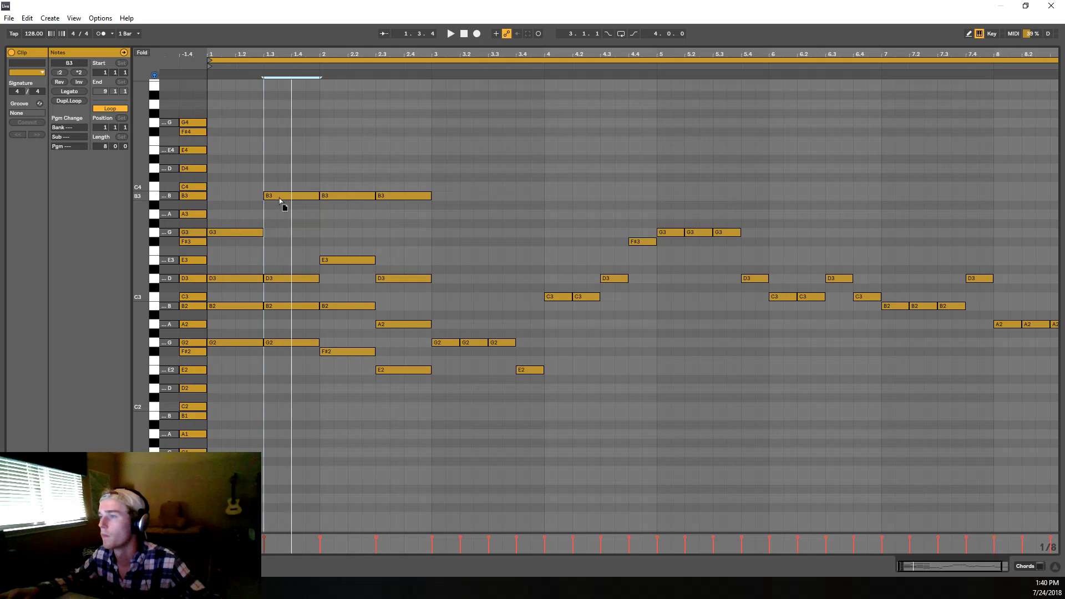
drag(286, 278, 287, 261)
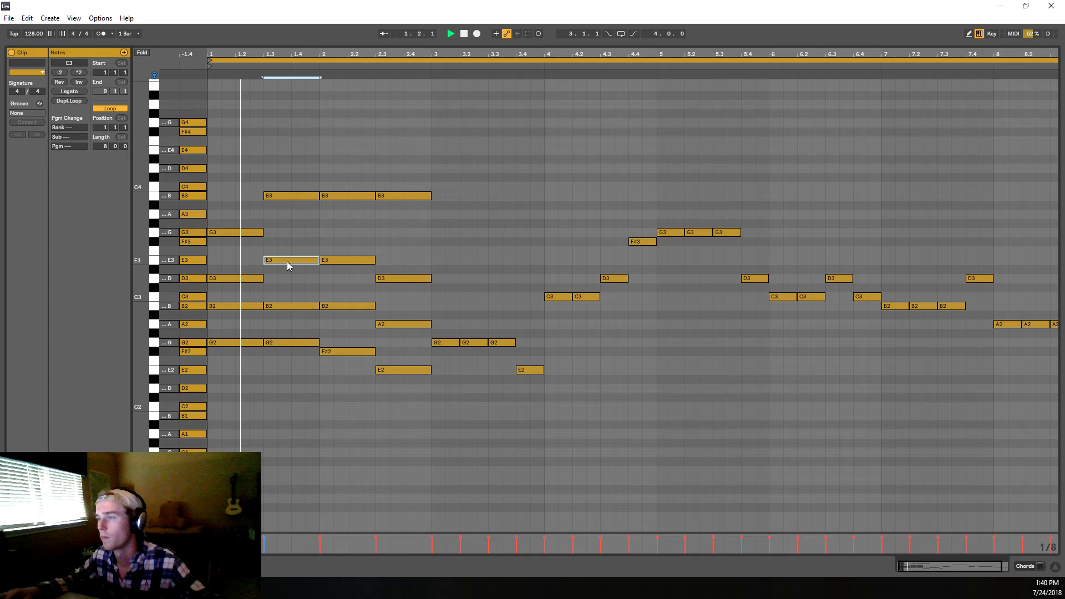
drag(347, 196, 348, 168)
click(1026, 566)
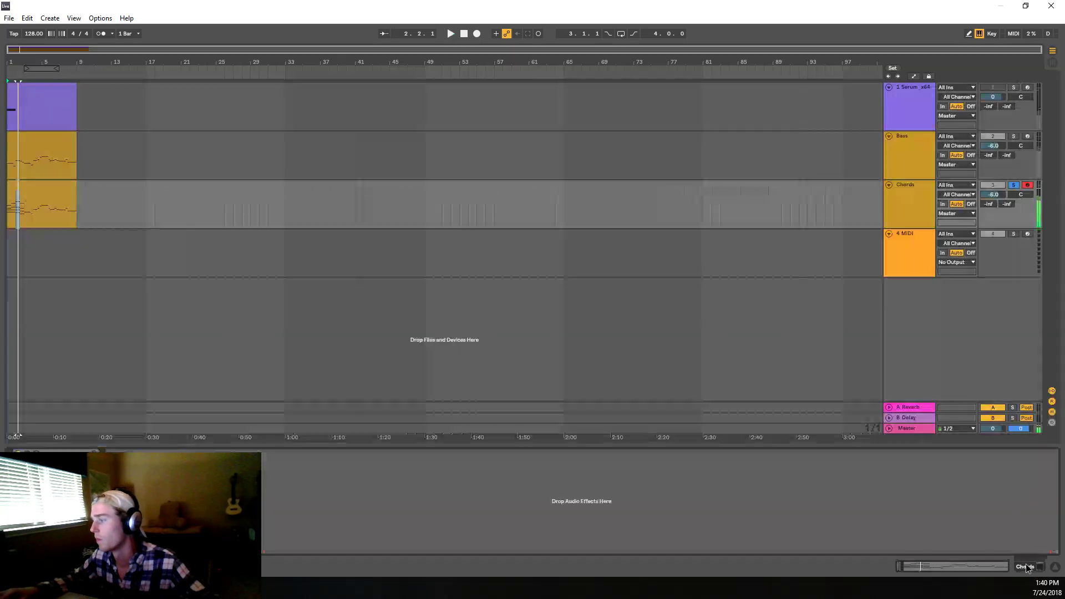
Step: Turn off solo on the Chords track, play it together with the bass, and open the Chords clip
key(space)
key(space)
click(1014, 185)
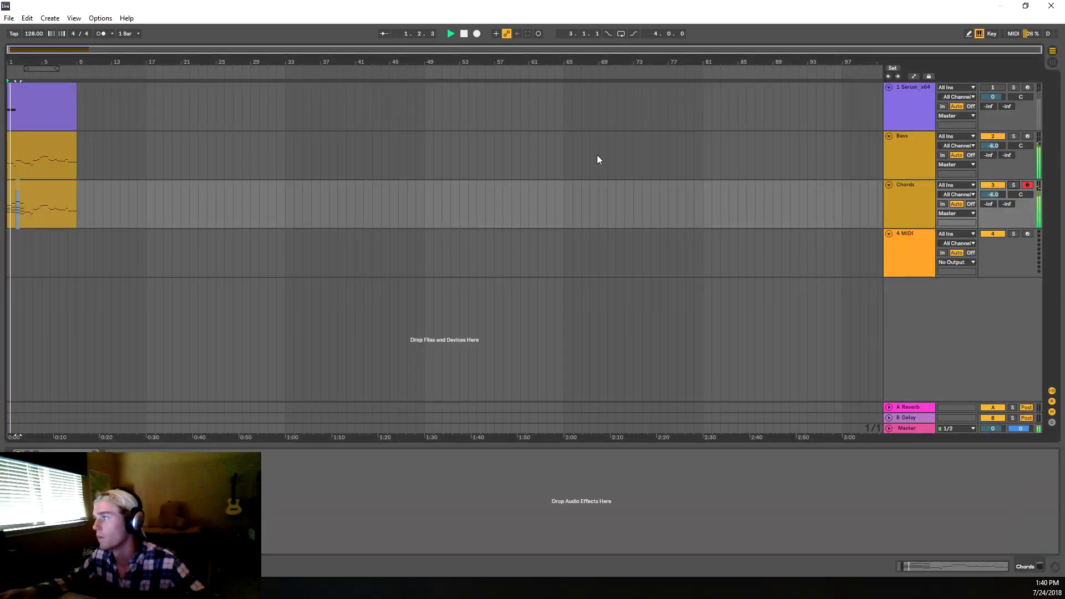
double_click(55, 184)
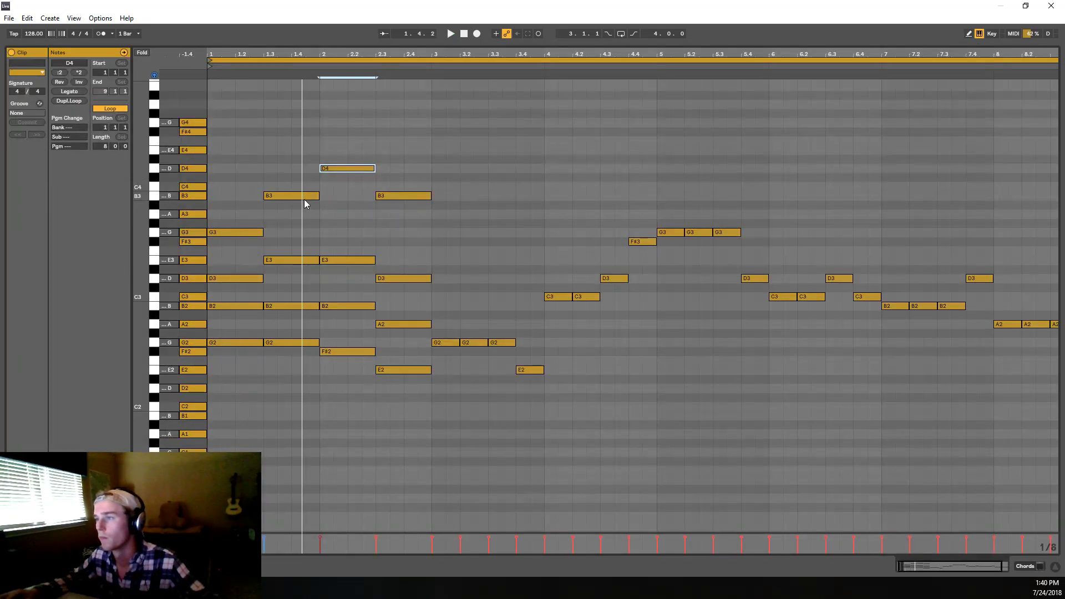
Step: Lower the top B3 note of bar 1's second chord to G3 and audition the chords
key(space)
drag(306, 196, 307, 230)
key(space)
click(304, 260)
key(space)
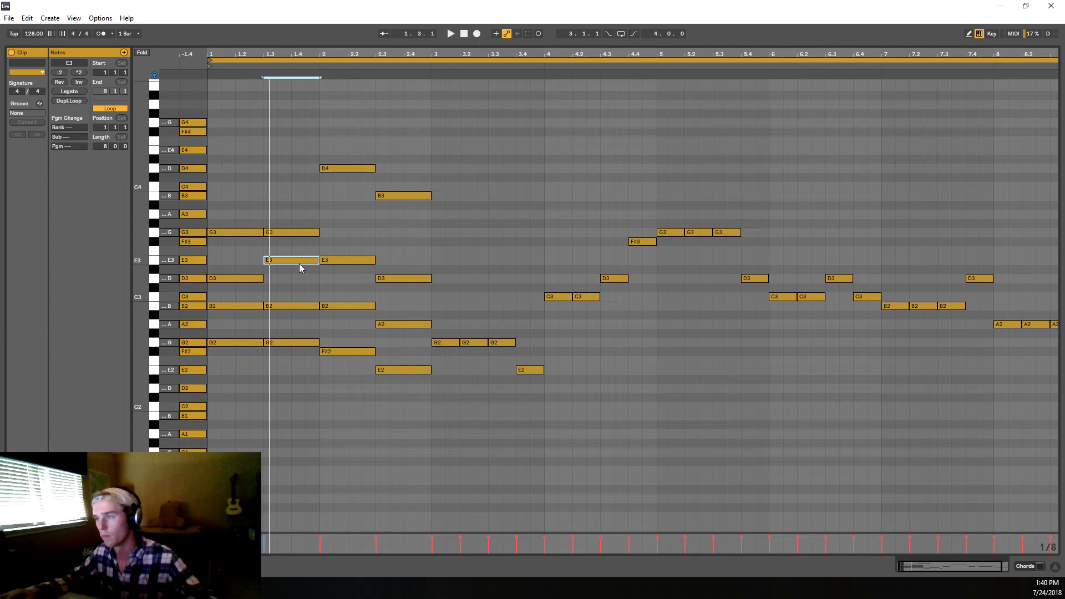
key(space)
key(space)
key(space)
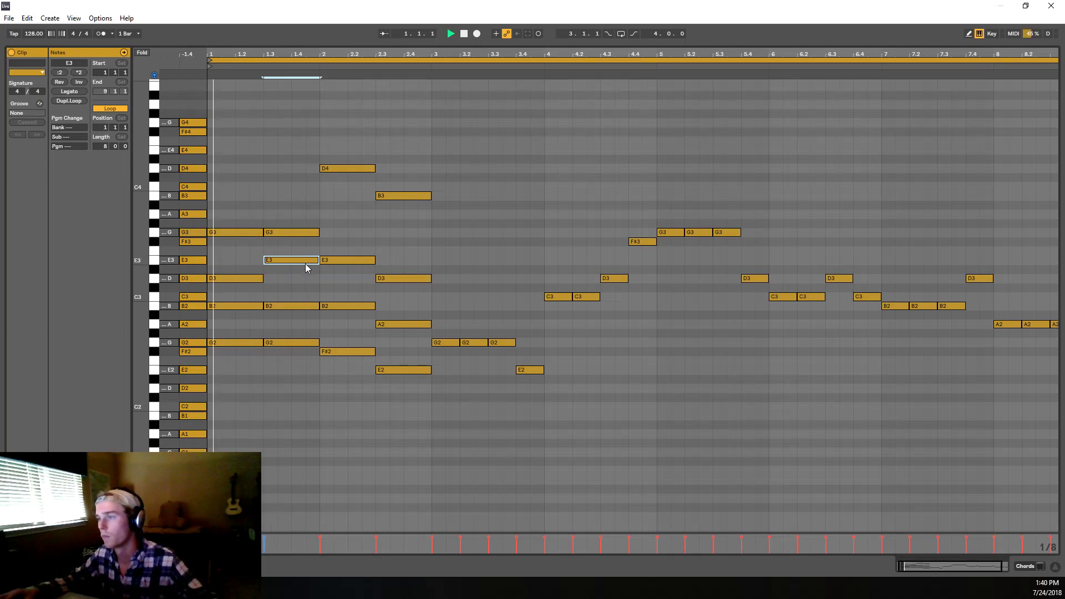
key(space)
key(space)
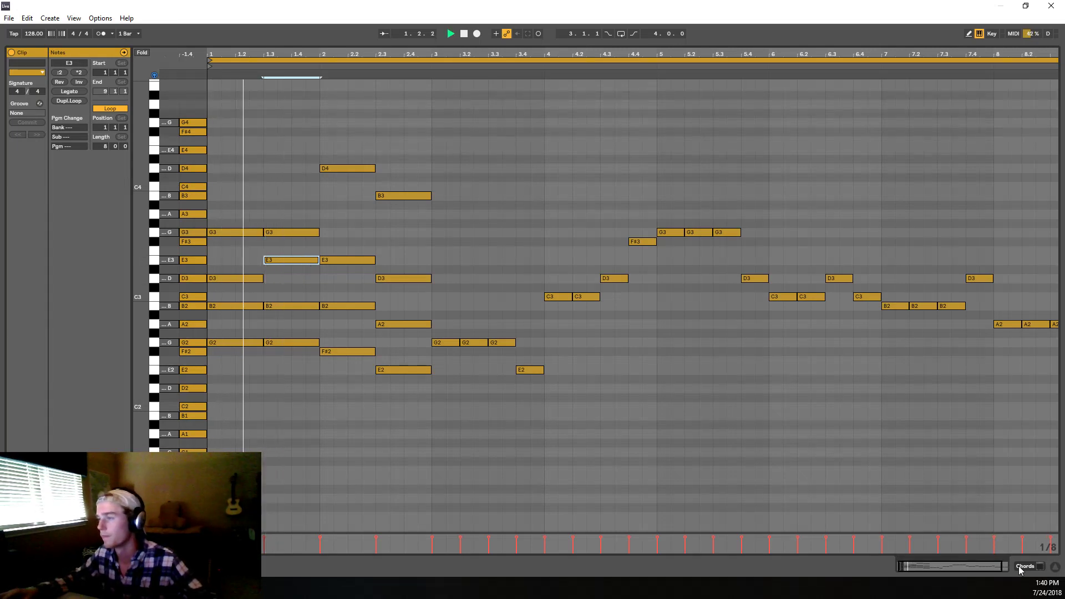
click(1023, 566)
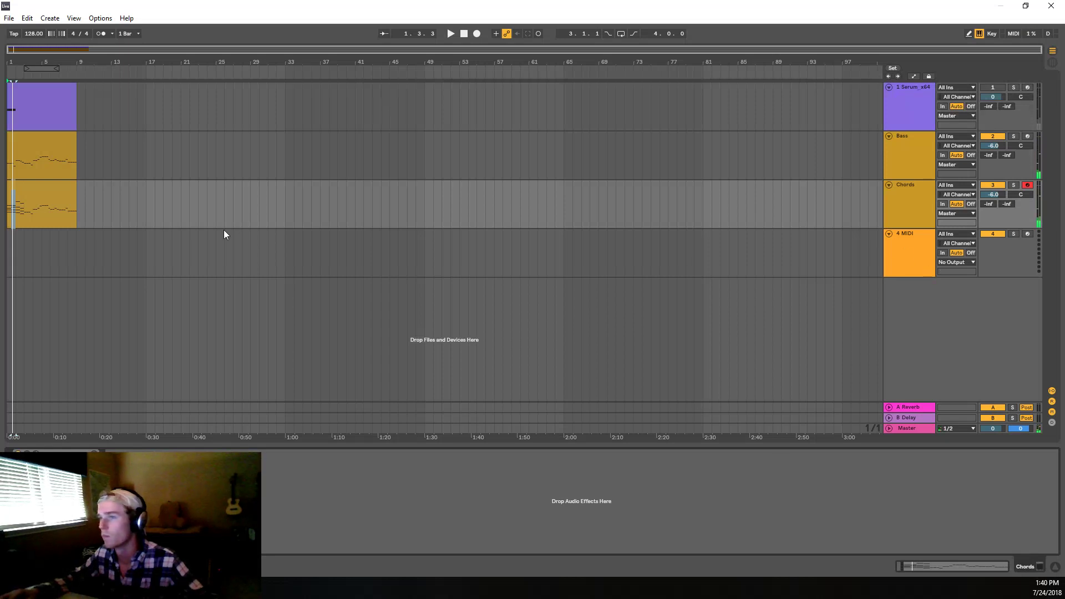
drag(69, 237, 8, 244)
click(41, 208)
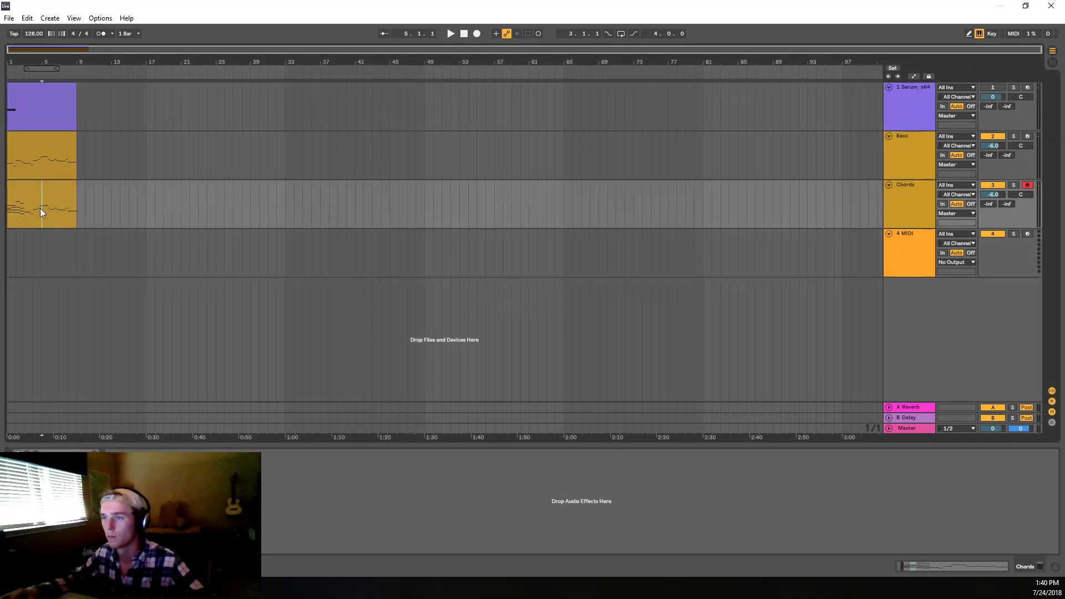
click(32, 189)
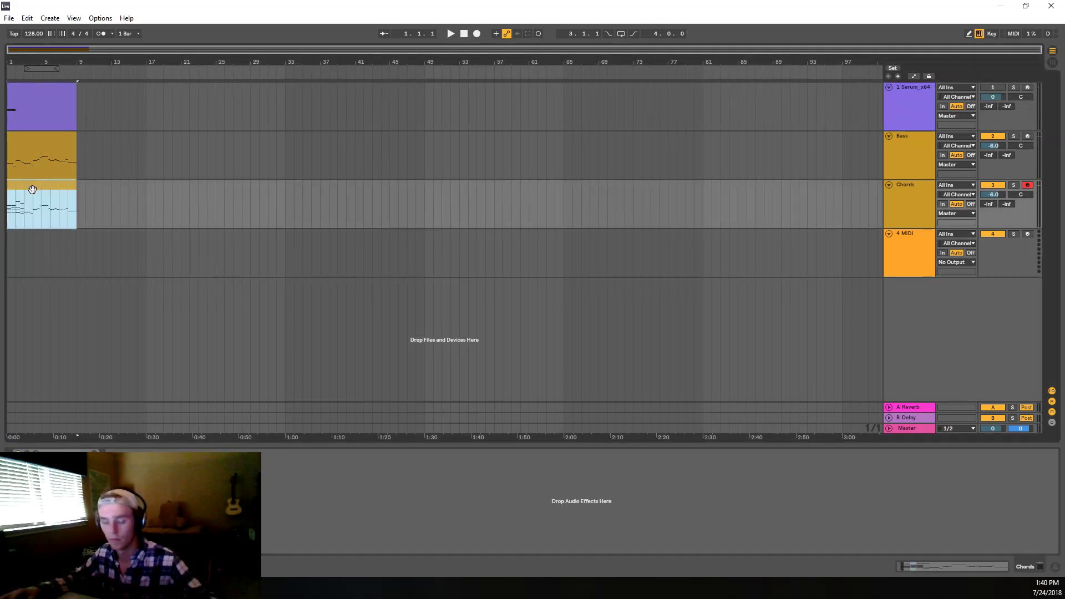
key(ctrl+d)
key(ctrl+z)
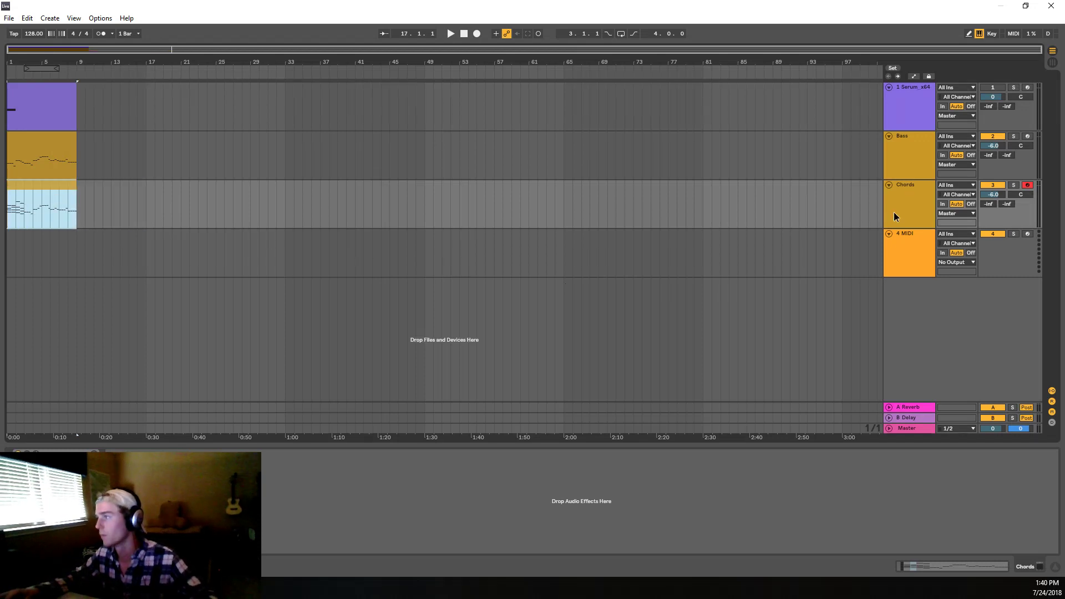
Step: Duplicate the Chords track and delete the surplus second copy
click(893, 215)
key(ctrl+d)
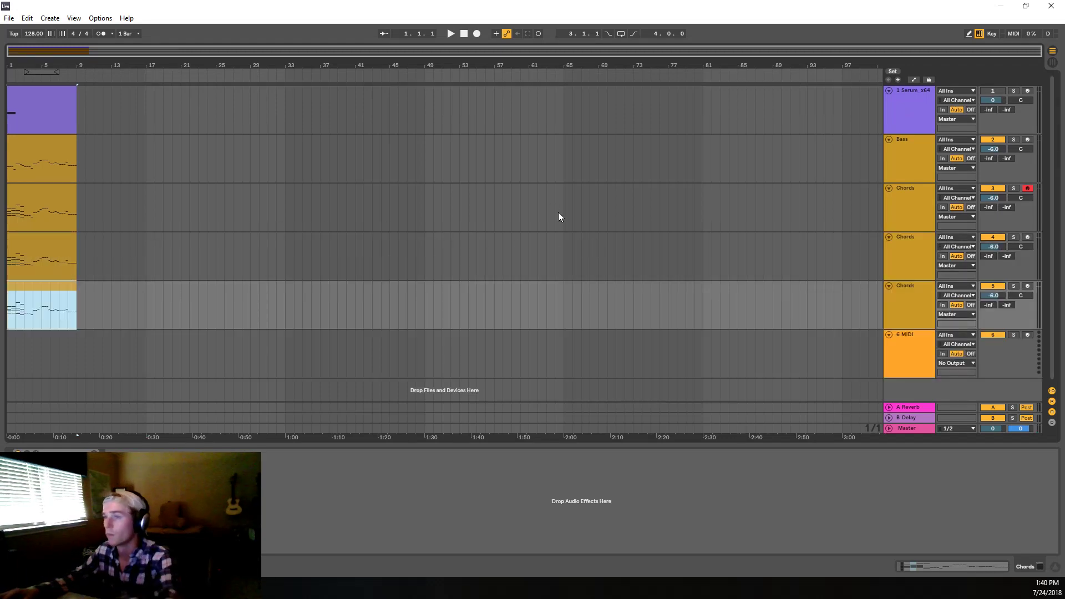
key(Delete)
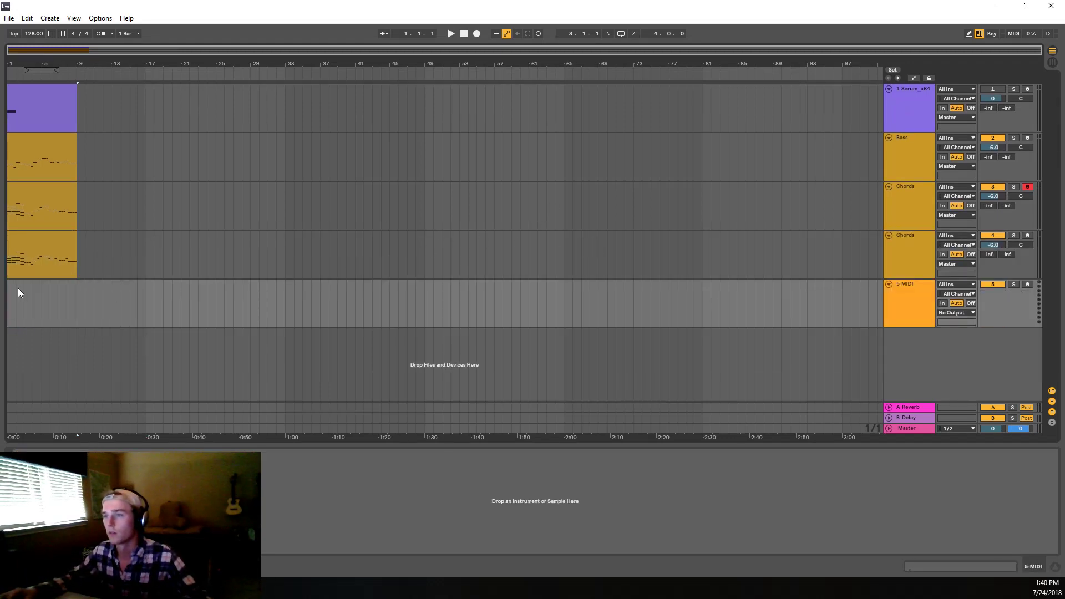
Step: Solo the duplicated Chords track, play it, and open its clip for editing
click(19, 235)
double_click(23, 240)
key(space)
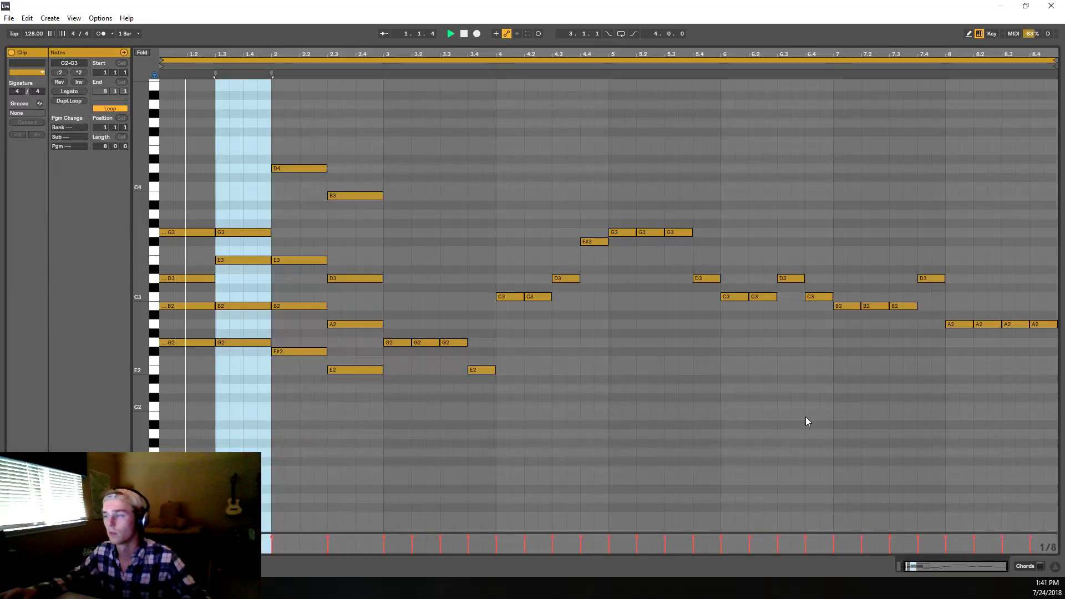
key(space)
click(1029, 566)
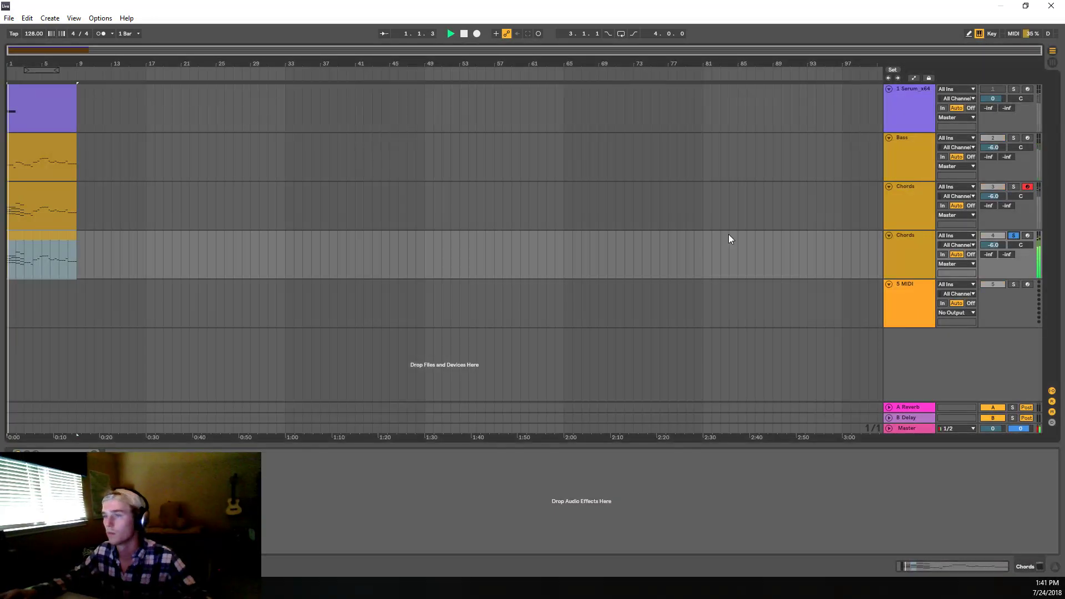
double_click(53, 240)
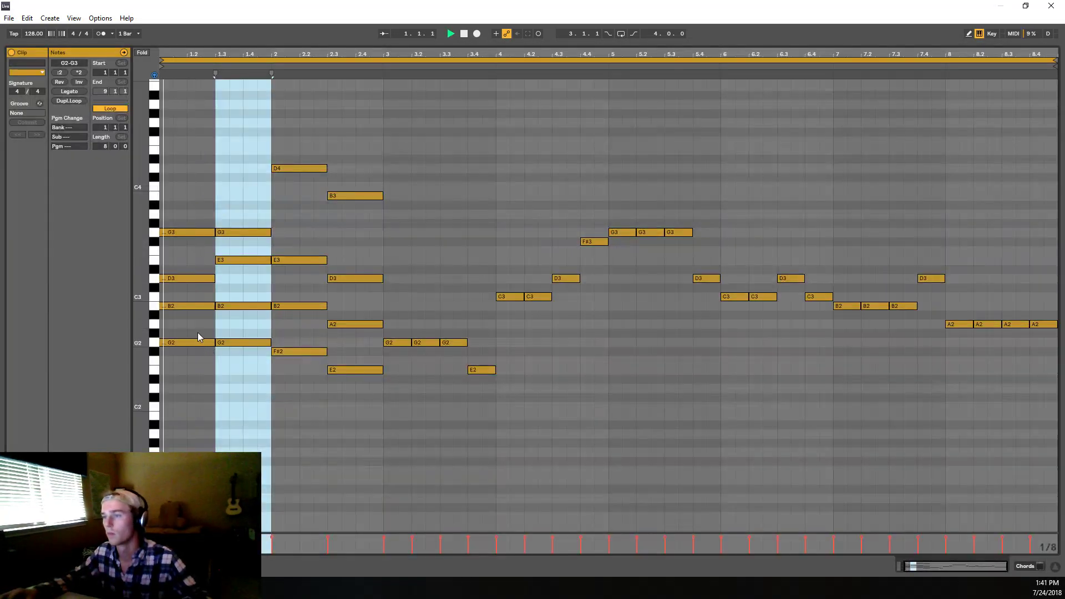
Step: Audition individual notes of bar 1's two chords in the duplicated clip
click(195, 279)
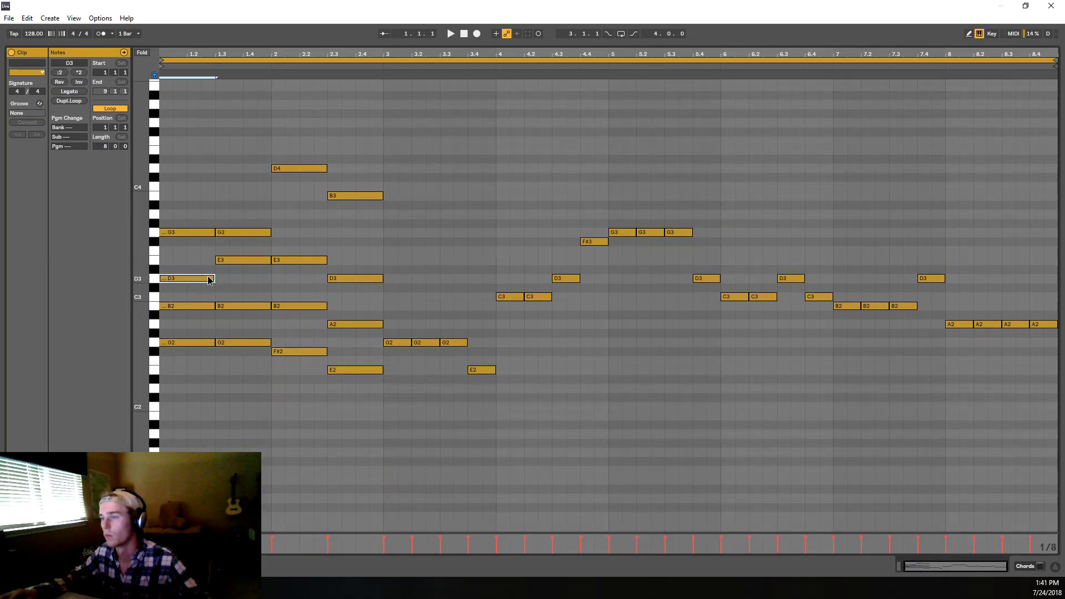
click(258, 235)
key(space)
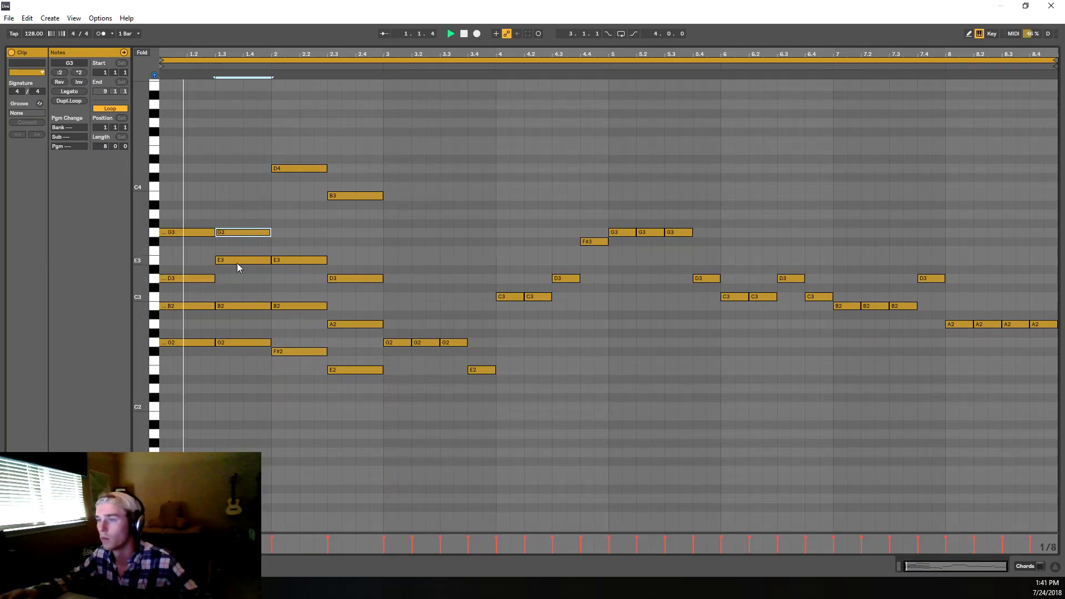
key(space)
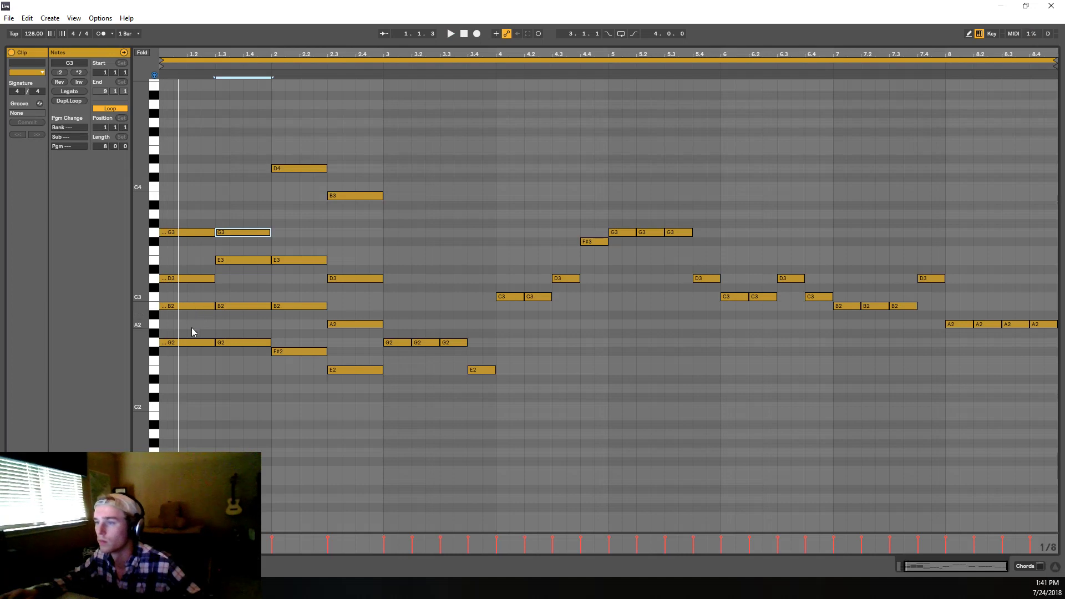
click(193, 343)
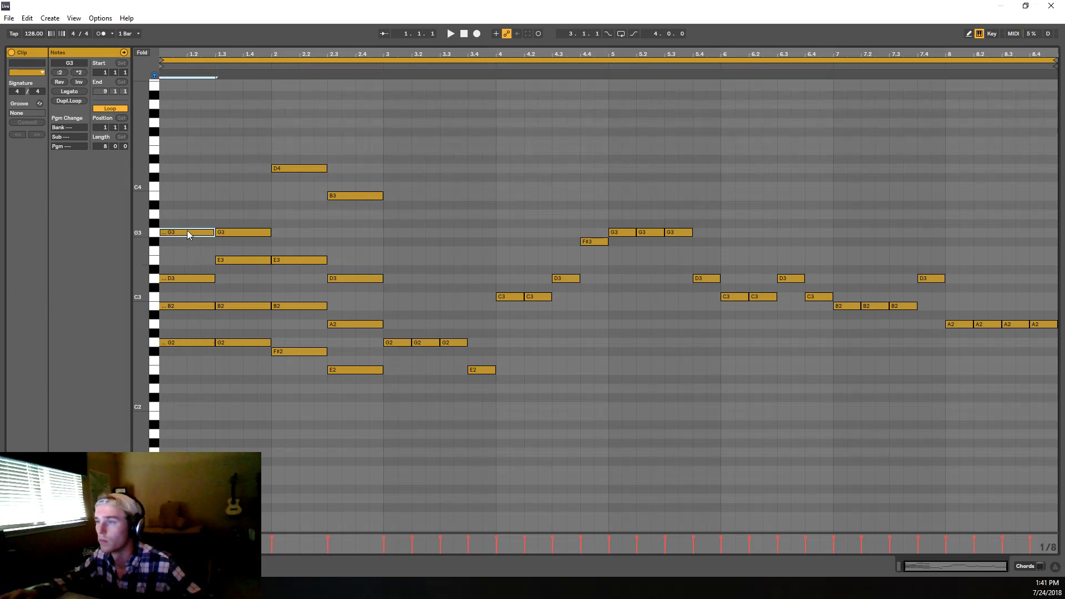
click(184, 279)
click(236, 259)
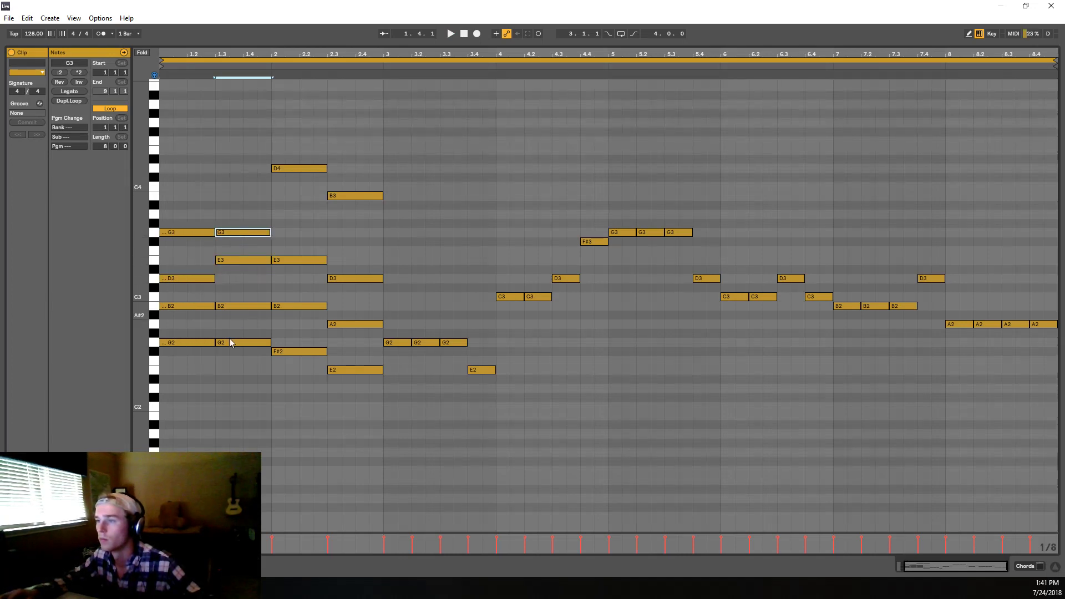
Step: Delete the low chord notes, everything from bar 3 on, and bar 2's D3 and E3 notes from the duplicated clip
drag(185, 363, 651, 295)
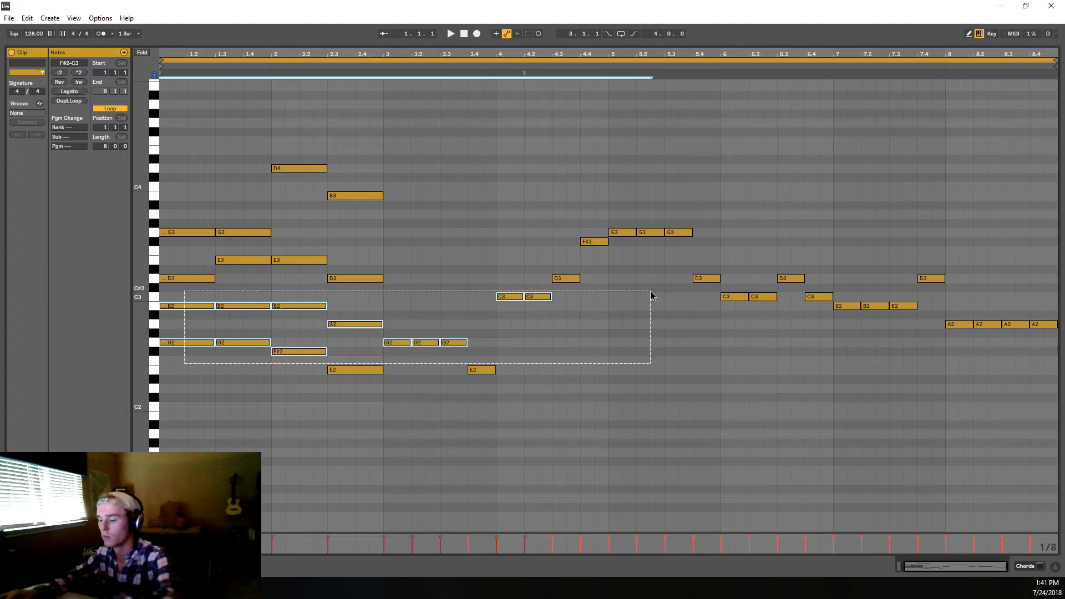
key(Delete)
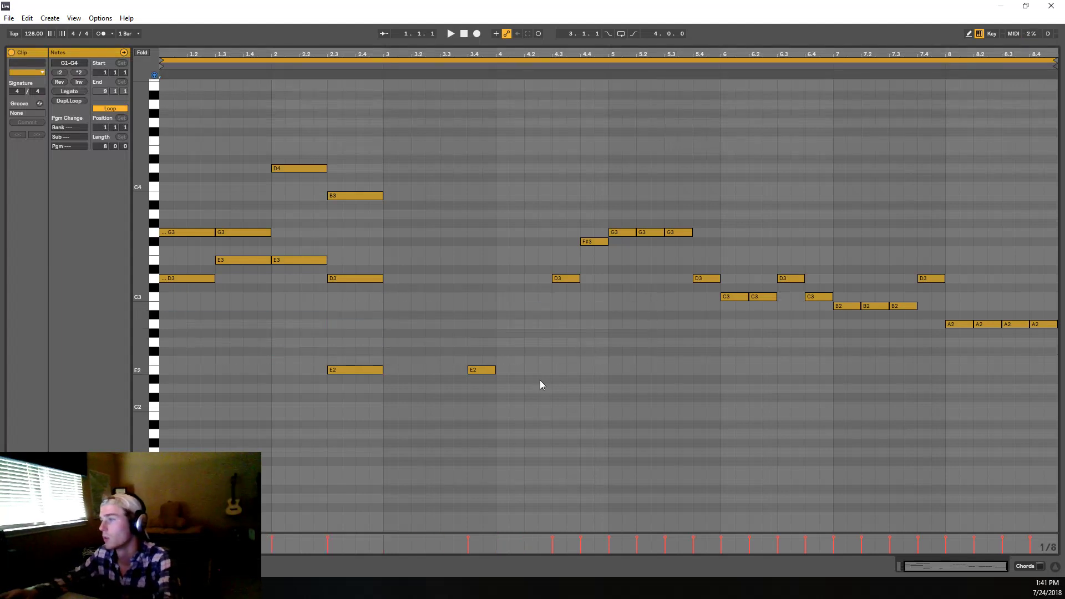
drag(373, 338, 359, 258)
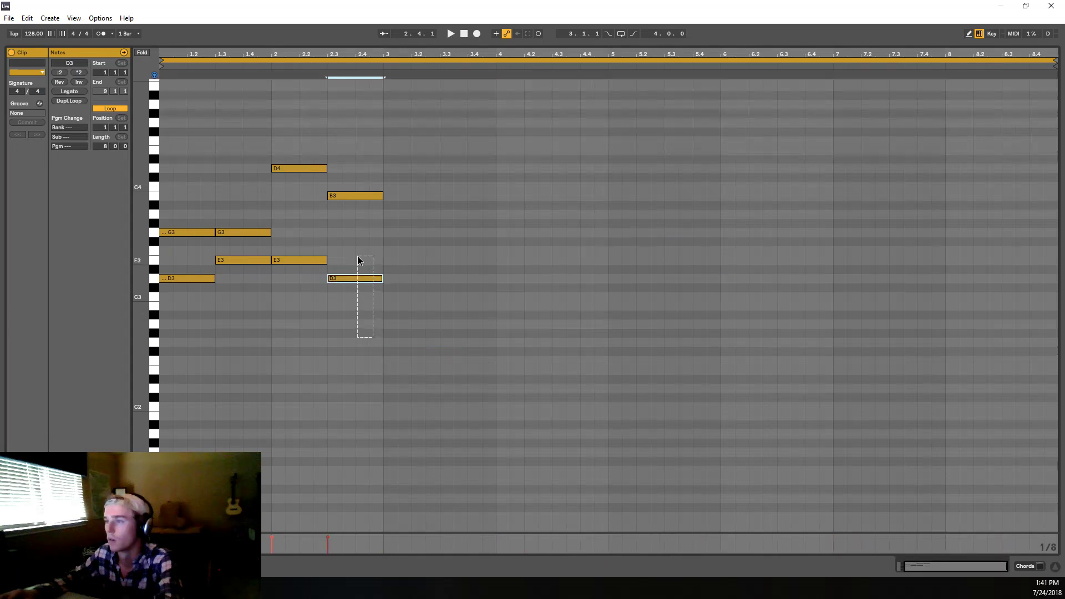
key(Delete)
click(297, 261)
key(Delete)
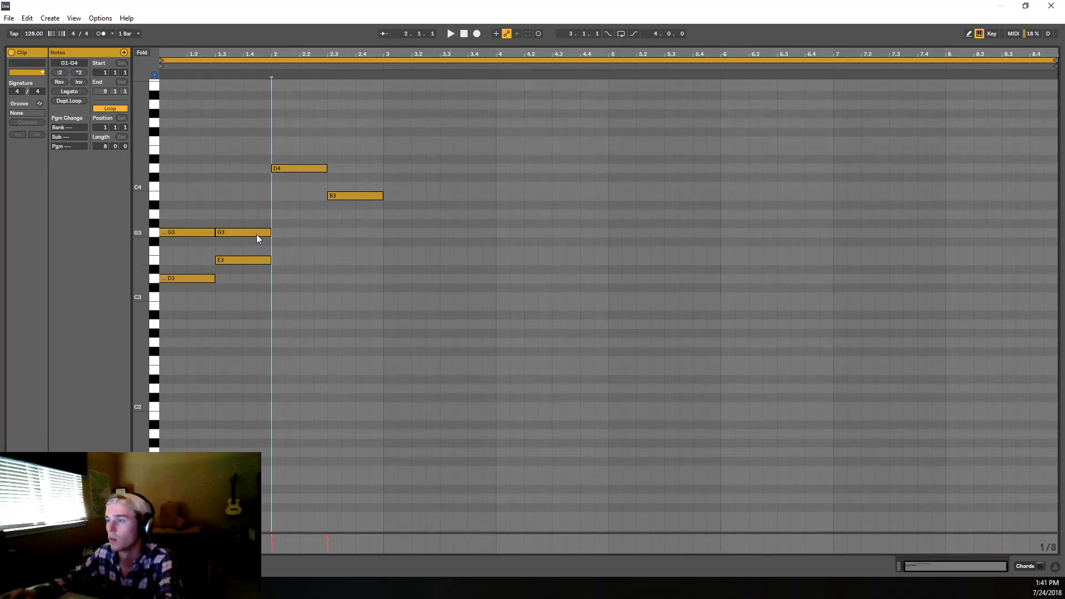
Step: Move the second G3 of bar 1 to the start of bar 2, and delete the first G3 and bar 2's D4 and B3
mouse_move(249, 233)
mouse_down()
mouse_move(345, 243)
mouse_move(305, 230)
mouse_move(324, 233)
mouse_move(357, 196)
mouse_up()
click(183, 232)
key(Delete)
click(299, 168)
key(Delete)
key(Delete)
click(352, 218)
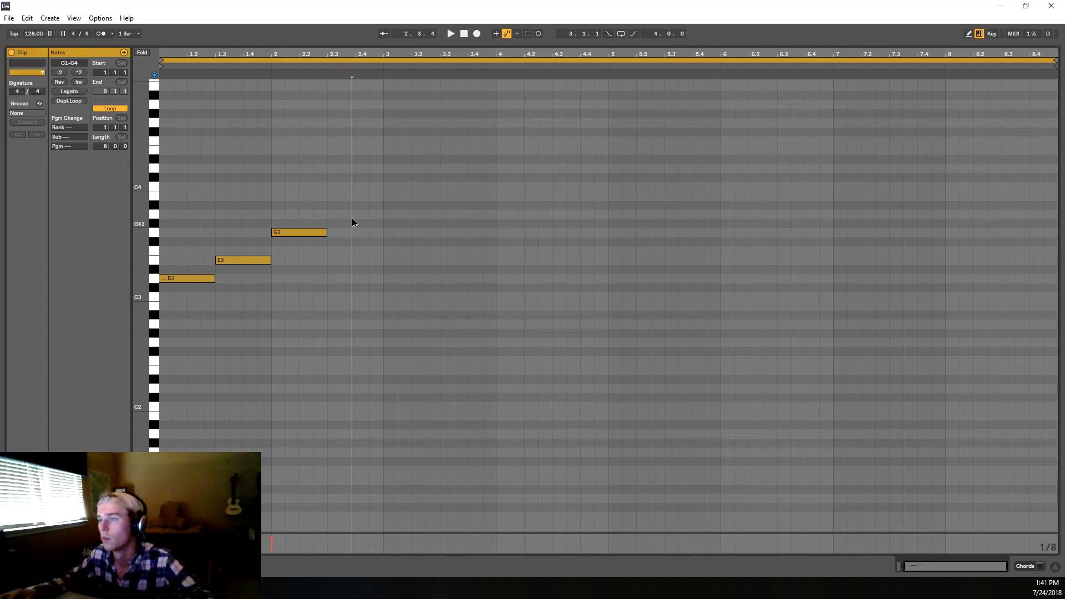
Step: Play the remaining melody, and shorten D3 and E3 to one beat each with E3 starting on beat 2
key(space)
click(192, 278)
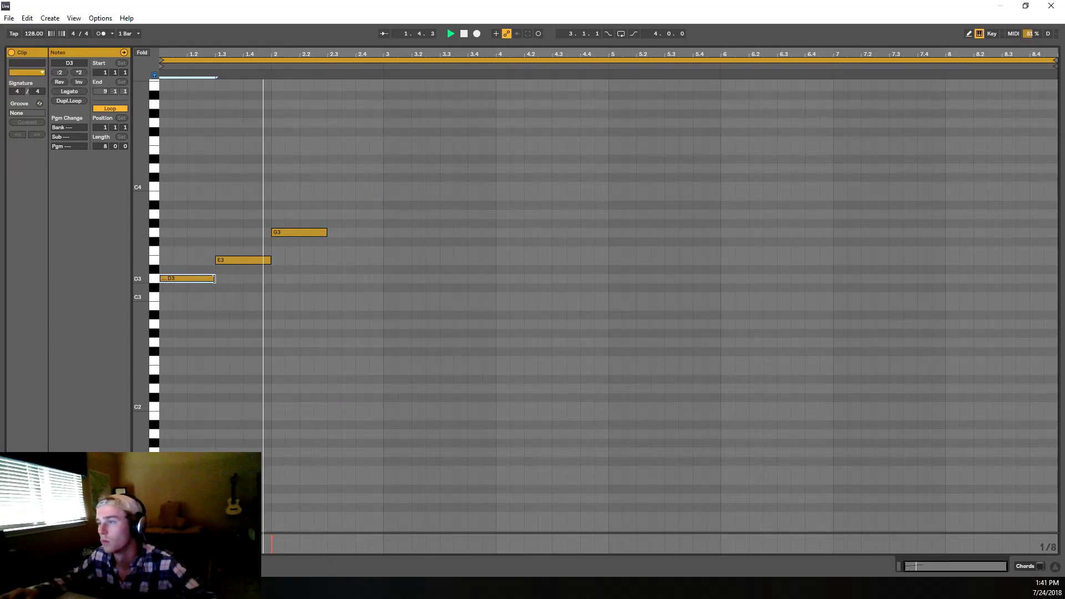
key(space)
drag(213, 278, 185, 275)
drag(250, 263, 215, 259)
key(space)
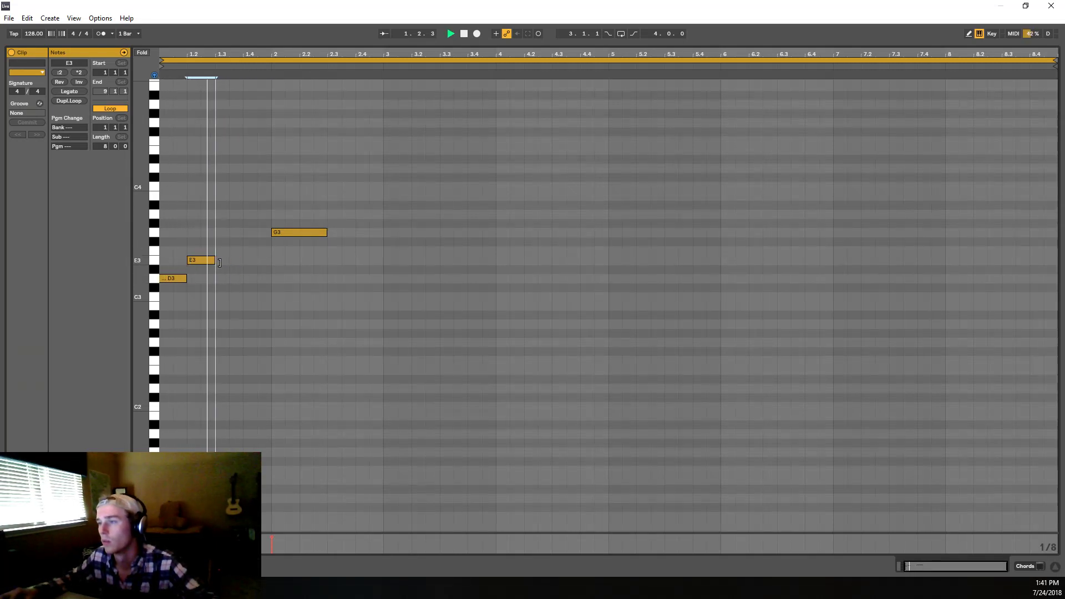
Step: Move G3 to beat 3 of bar 1, start E3 half a beat before it, and extend D3 to meet E3
drag(297, 233, 241, 235)
click(326, 240)
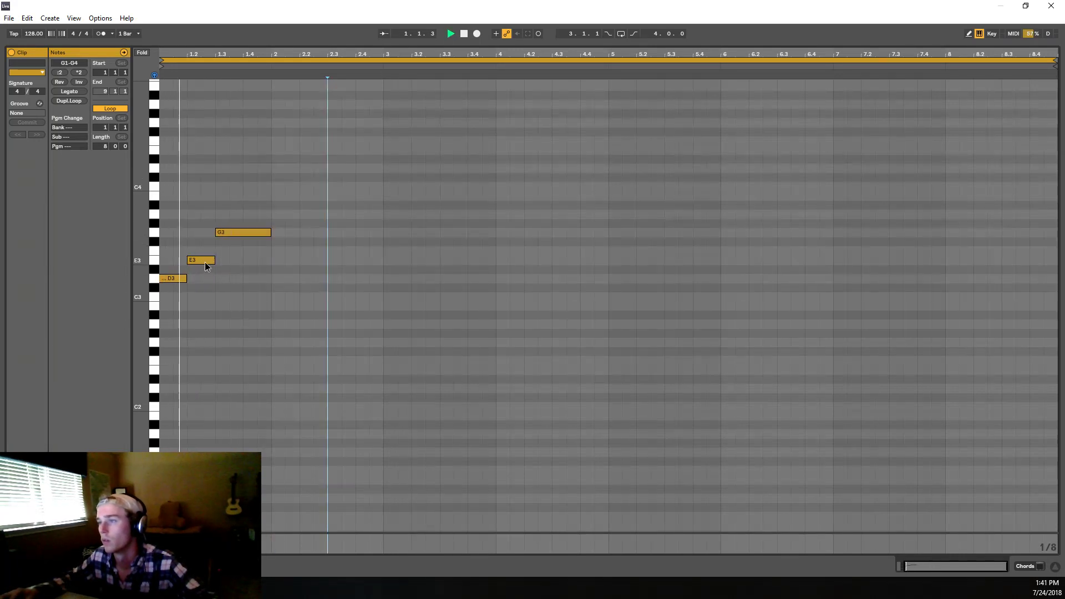
mouse_move(197, 260)
mouse_down()
mouse_move(211, 260)
mouse_move(200, 279)
mouse_move(215, 261)
mouse_up()
click(226, 260)
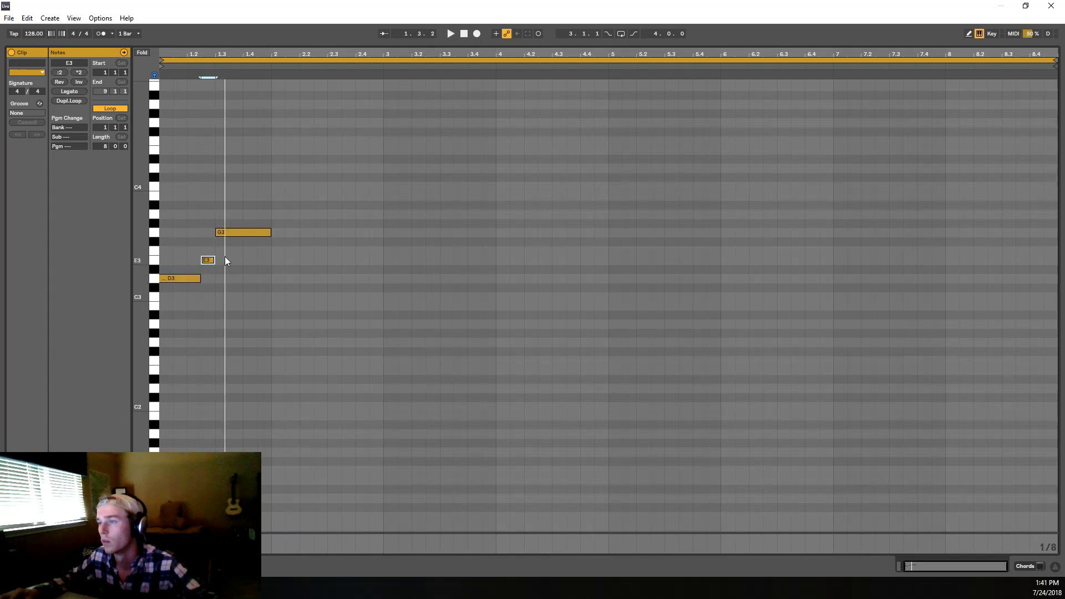
Step: Shorten bar 1's G3 to one beat and duplicate it onto beat 4
click(267, 233)
key(space)
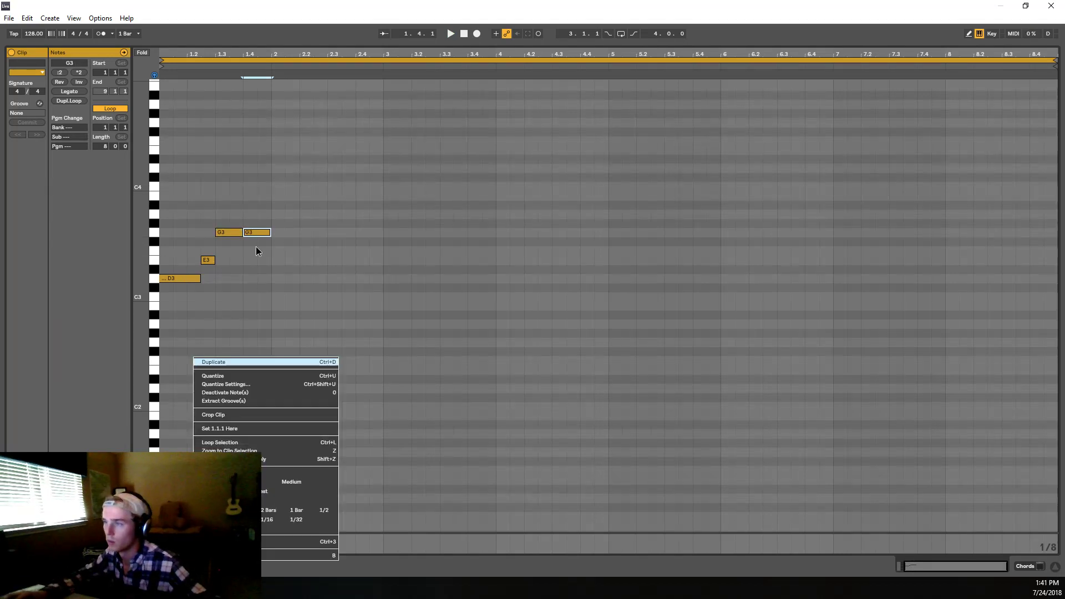
click(255, 211)
scroll(288, 172, up, 2)
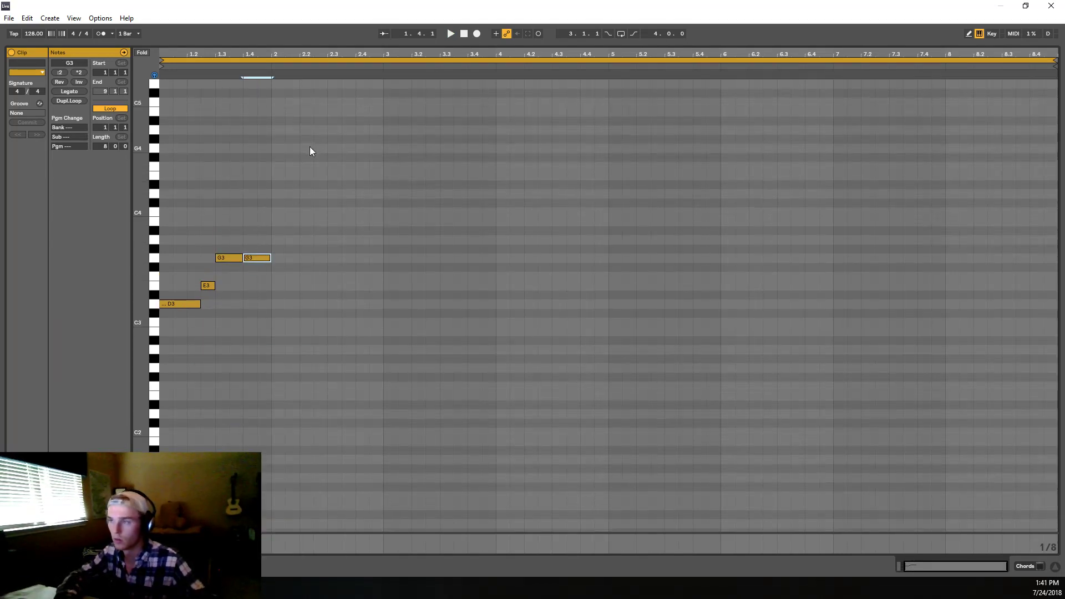
Step: Lower the beat 4 G3 note by one octave to G2 and play the melody
key(Down)
key(Up)
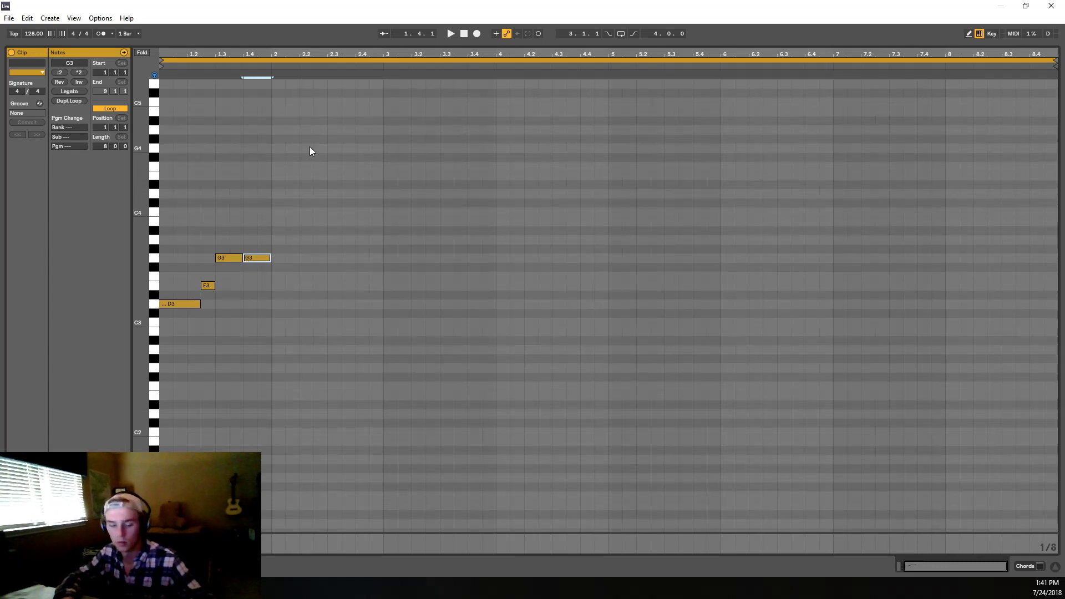
key(shift+Down)
right_click(220, 324)
key(Escape)
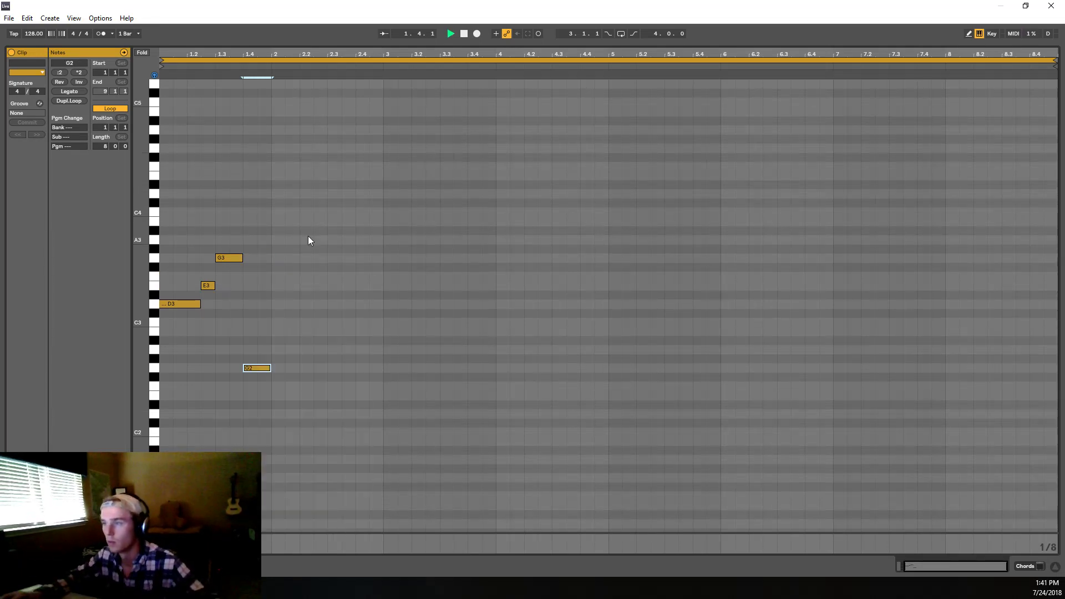
key(space)
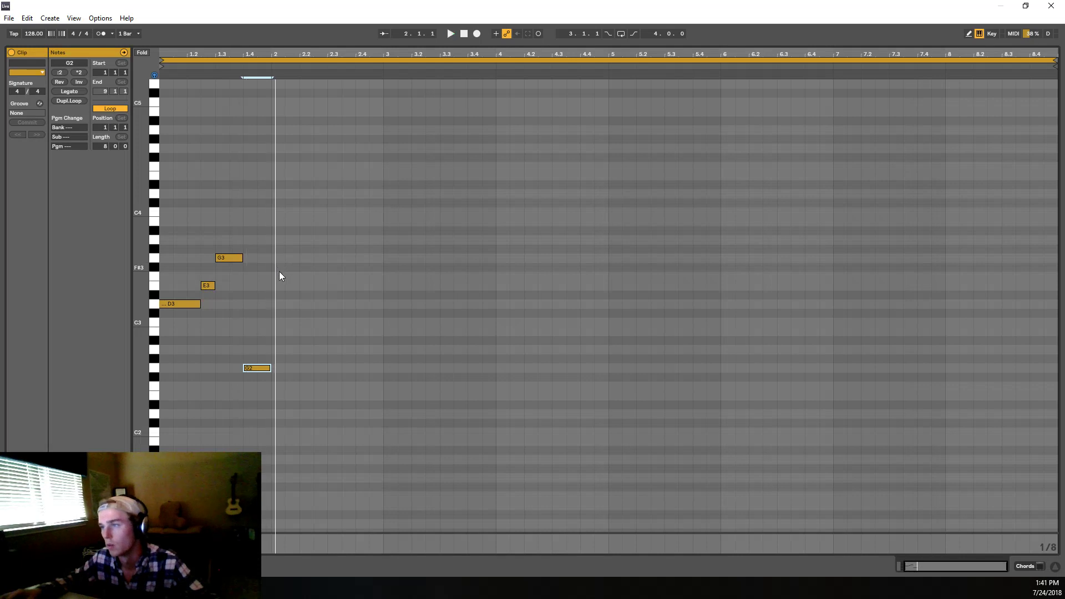
key(space)
Step: Copy the opening D3 note to the start of bar 2
click(185, 304)
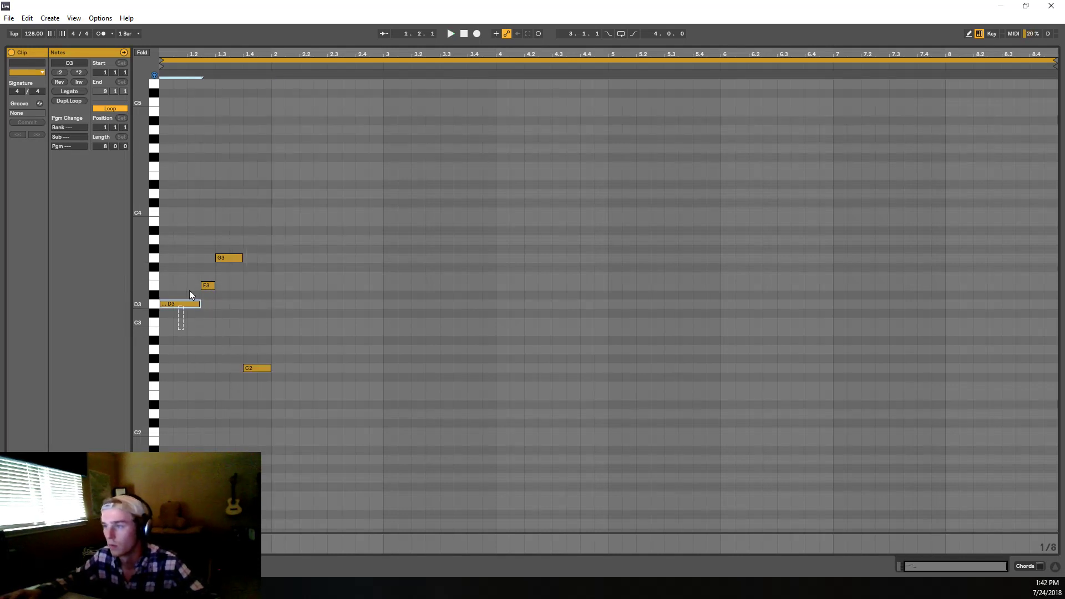
click(277, 271)
key(ctrl+v)
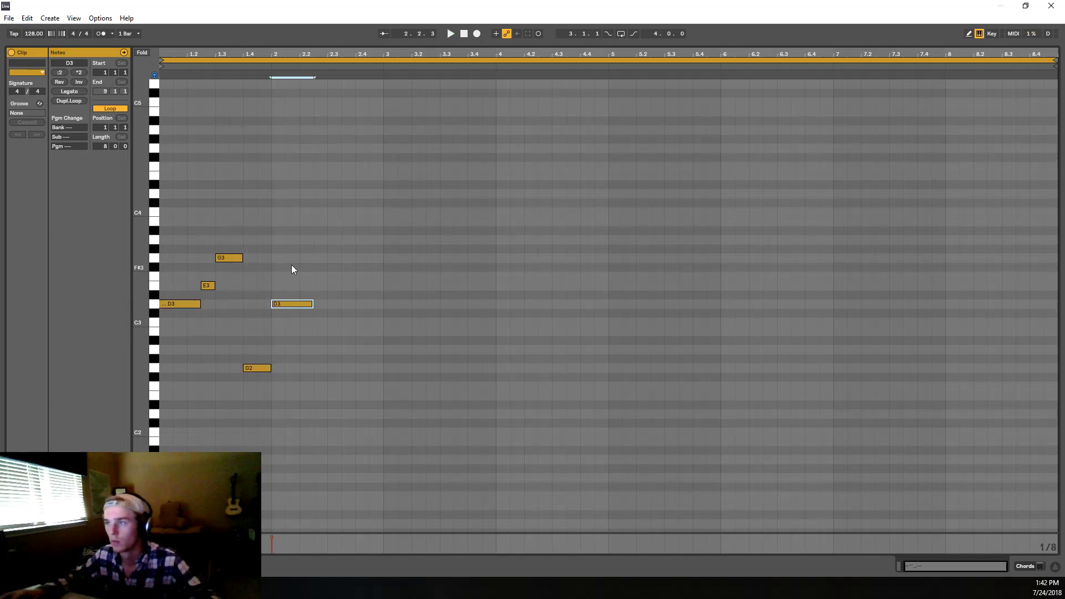
Step: Raise the D3 note at the start of bar 2 to B3 and play the melody
key(Up)
key(Up)
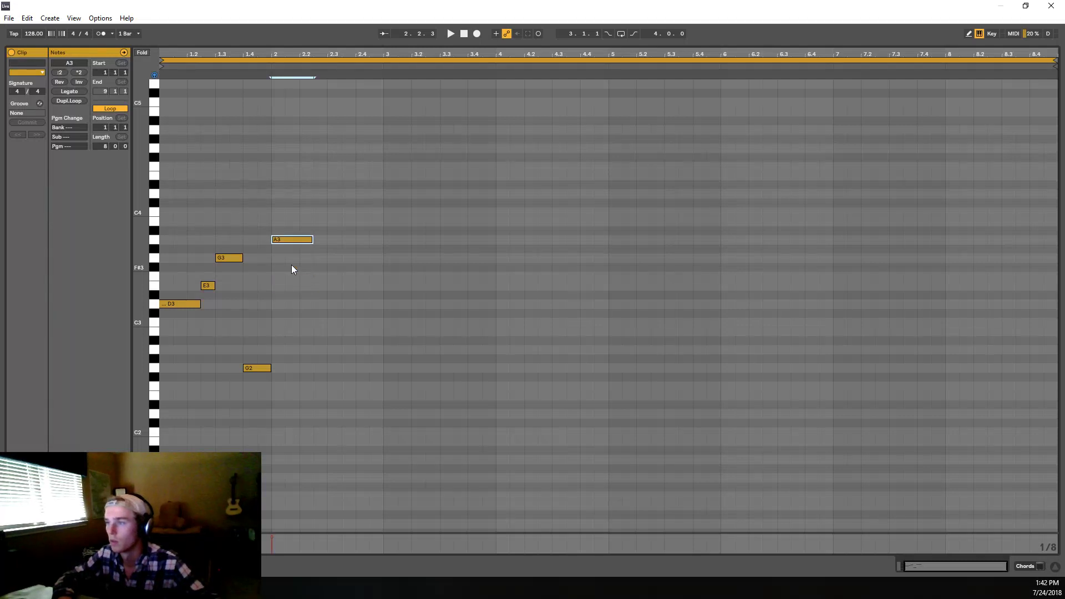
key(Up)
key(Up)
key(space)
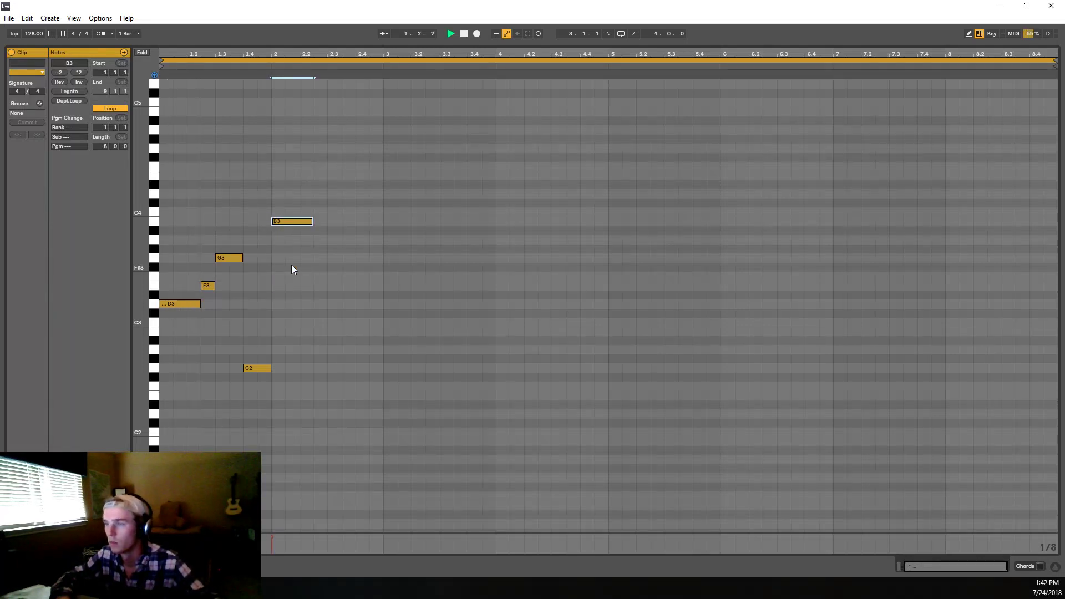
key(space)
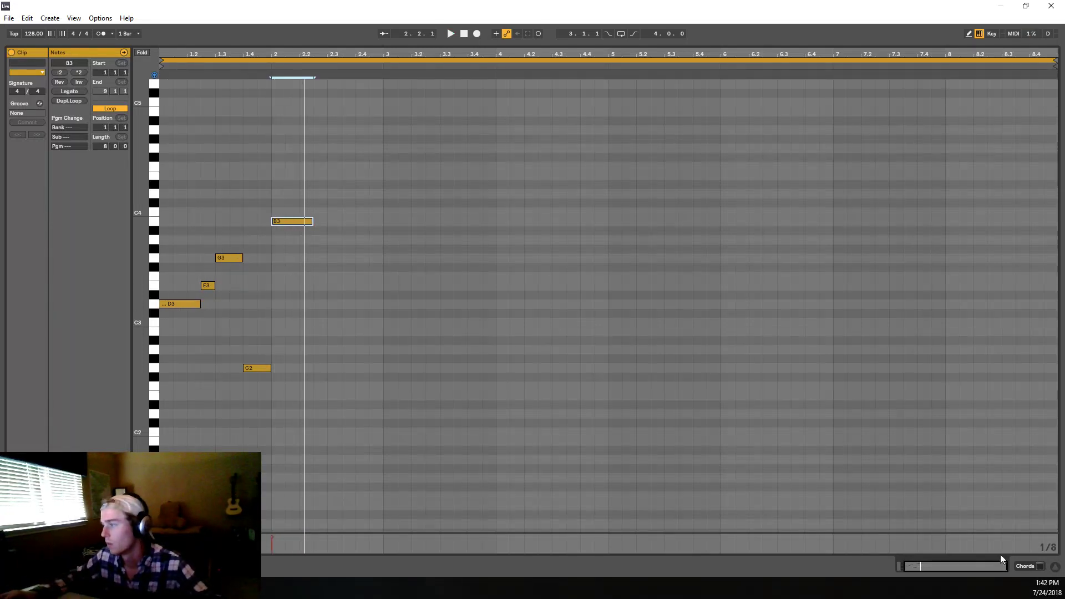
Step: Unsolo the duplicated Chords track, play the arrangement and open the original Chords clip for editing
click(1032, 566)
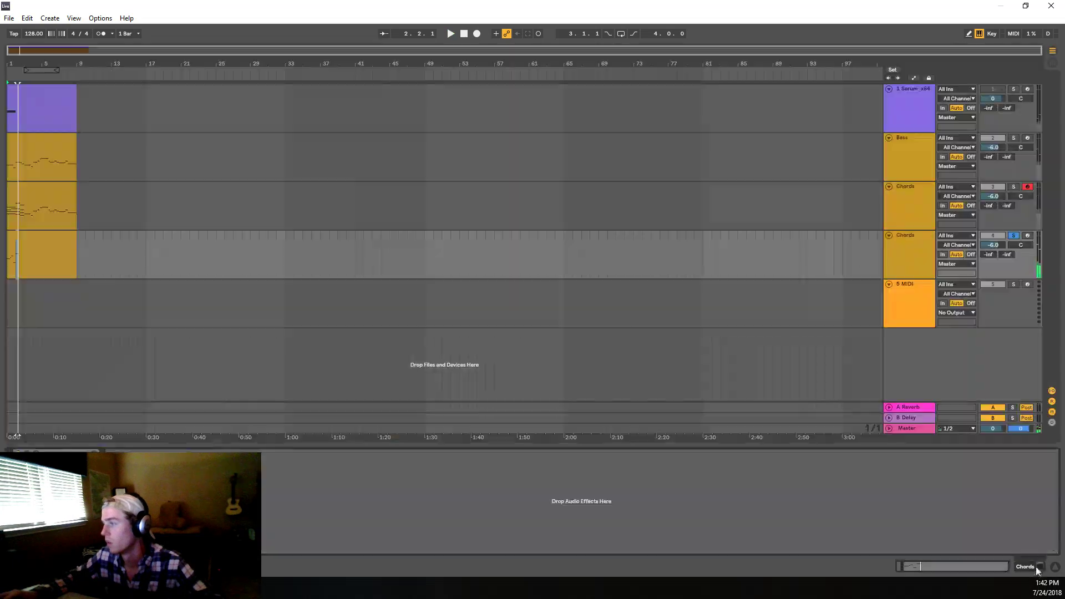
click(1010, 236)
key(space)
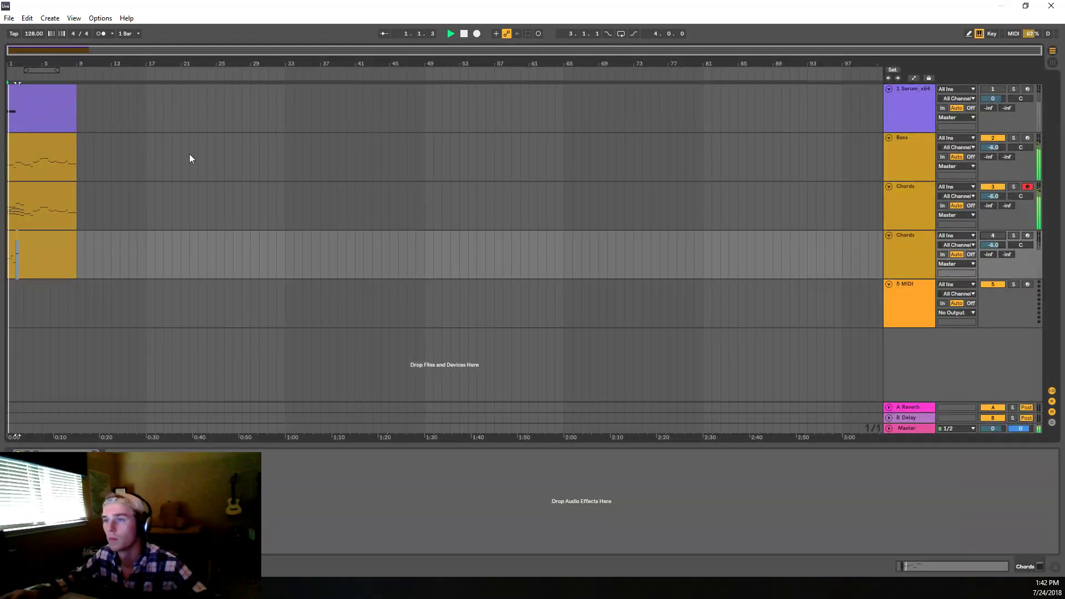
double_click(36, 185)
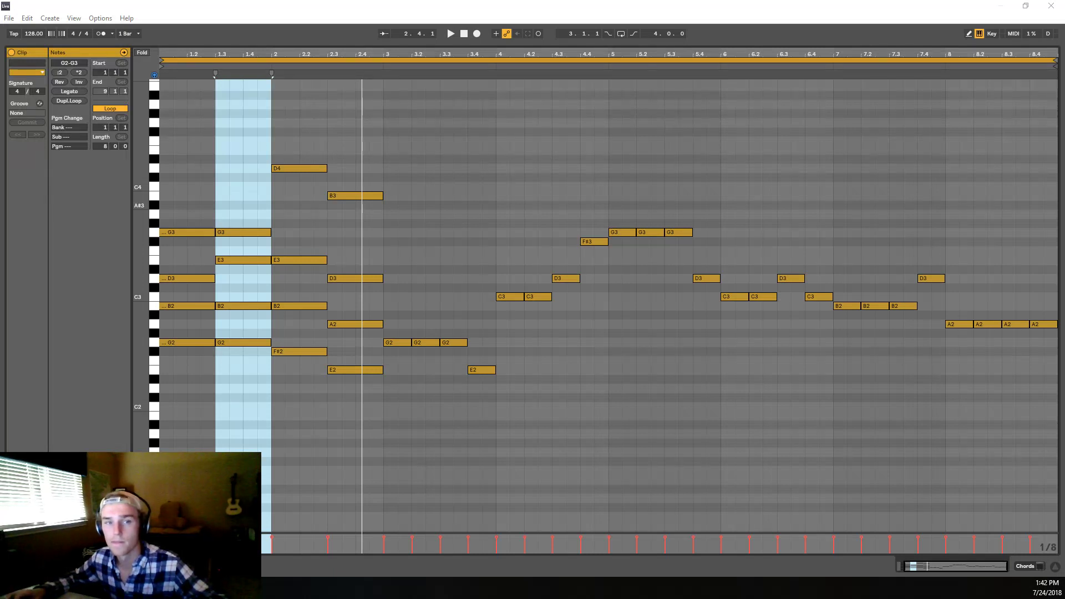
Step: Play the opening chords and lower the top D4 note of bar 2's first chord to F#3
key(space)
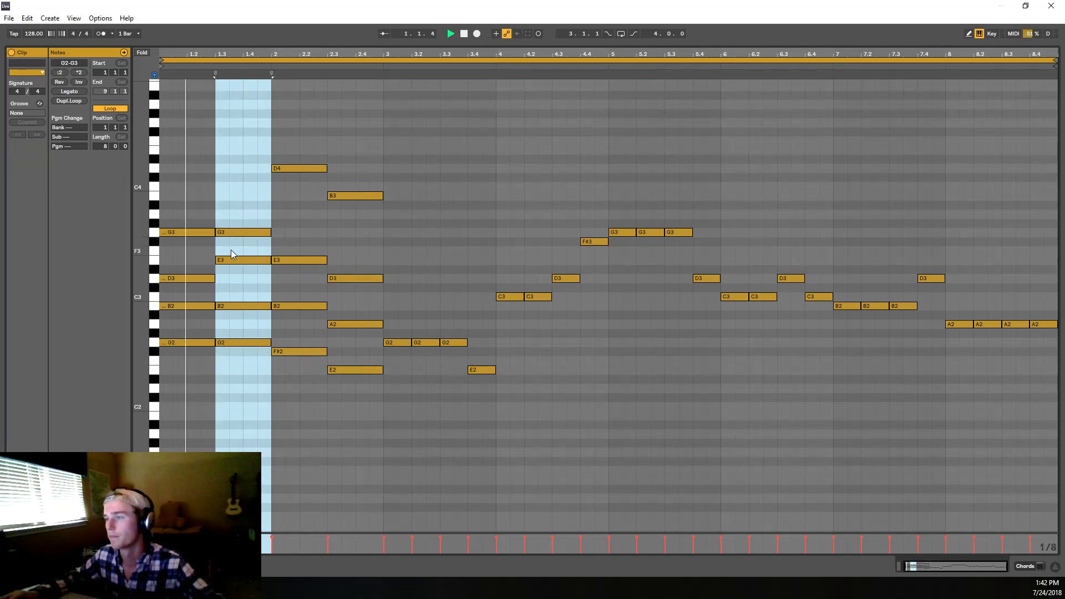
key(space)
key(space)
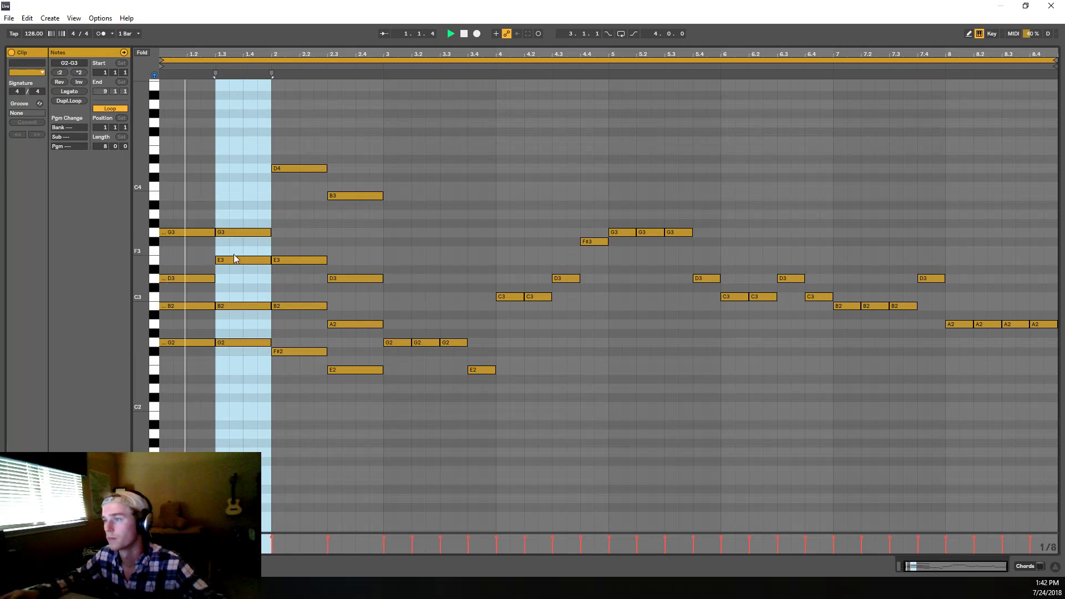
key(Left)
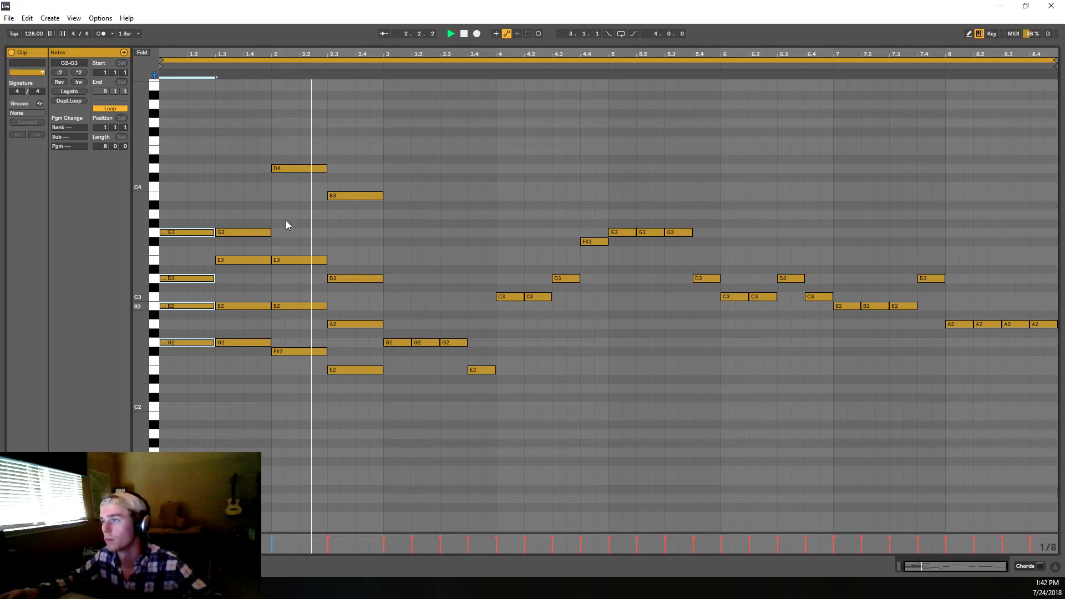
drag(305, 172, 304, 242)
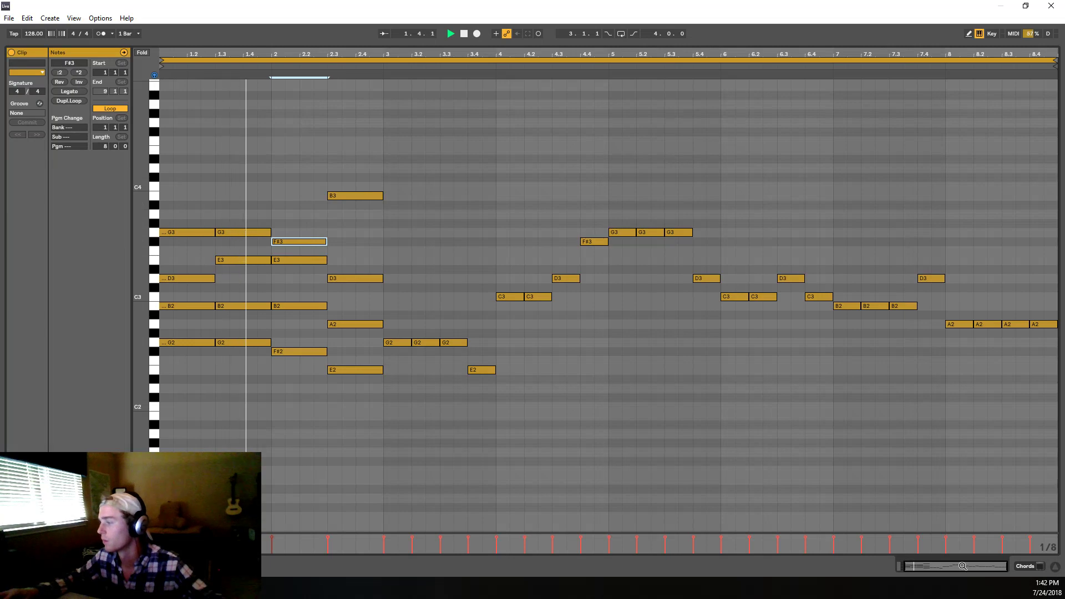
Step: Delete bar 1's second chord, extend the opening G2-B2-D3-G3 chord across the whole bar and play it
drag(963, 566, 957, 566)
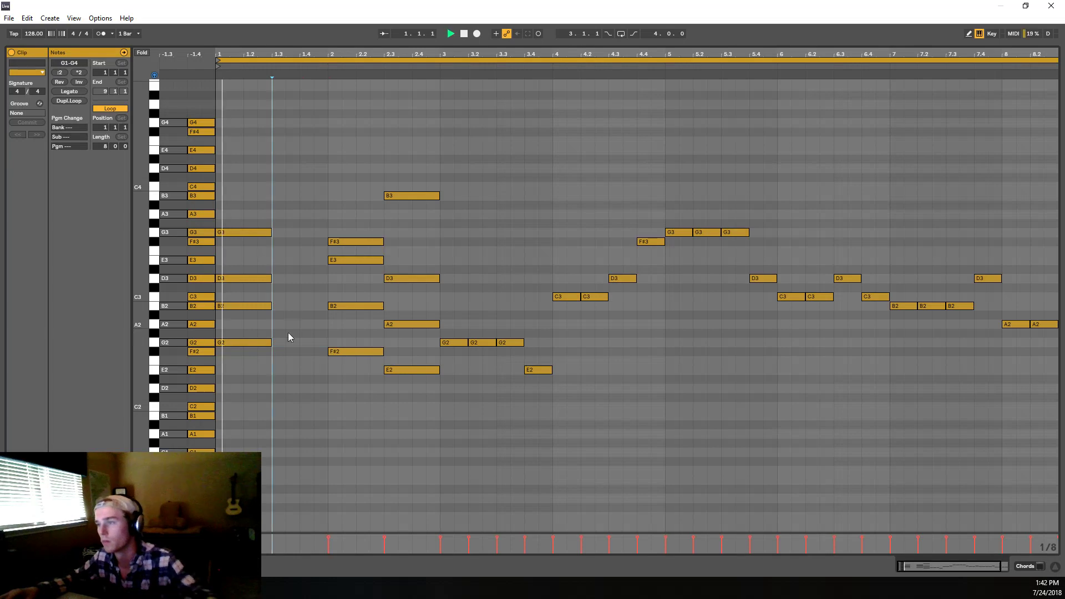
drag(267, 382, 320, 214)
key(space)
key(space)
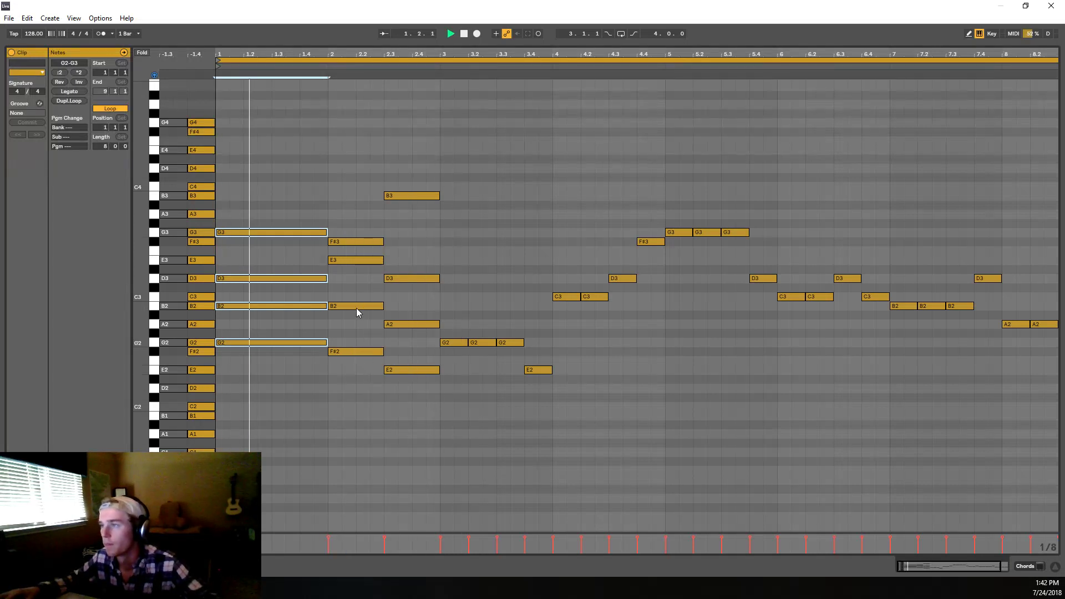
Step: Try bar 2's first chord one semitone higher, with its C3 lowered back to B2
drag(354, 382, 353, 221)
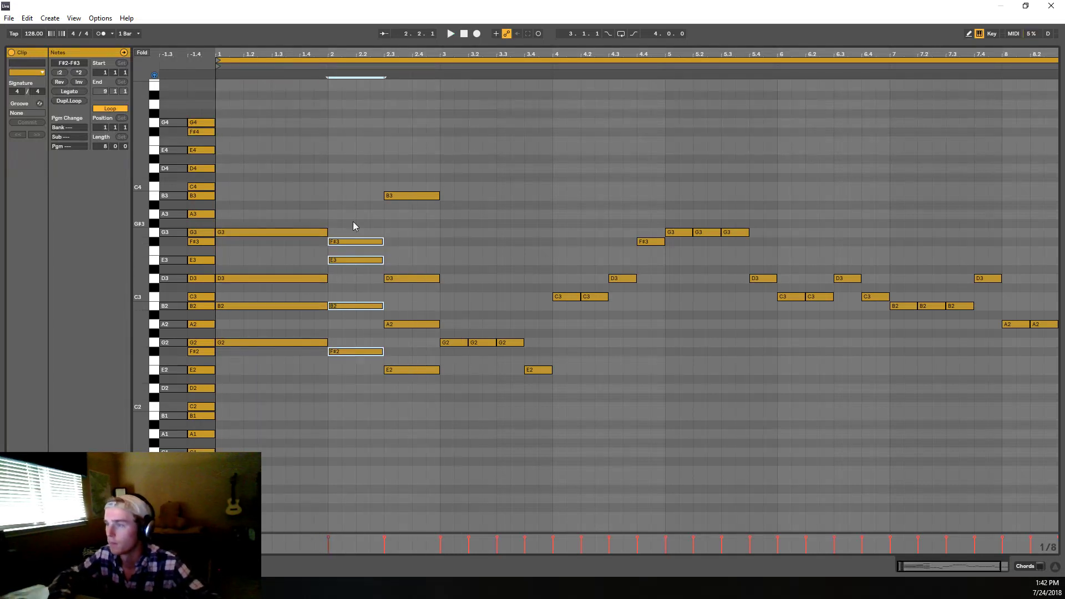
key(Up)
click(355, 295)
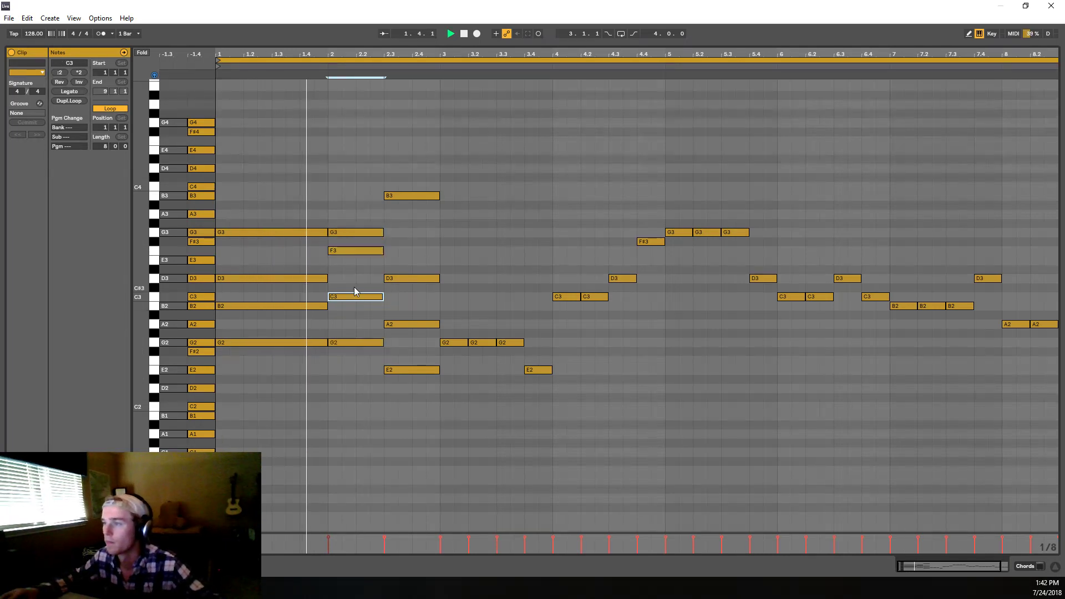
key(Down)
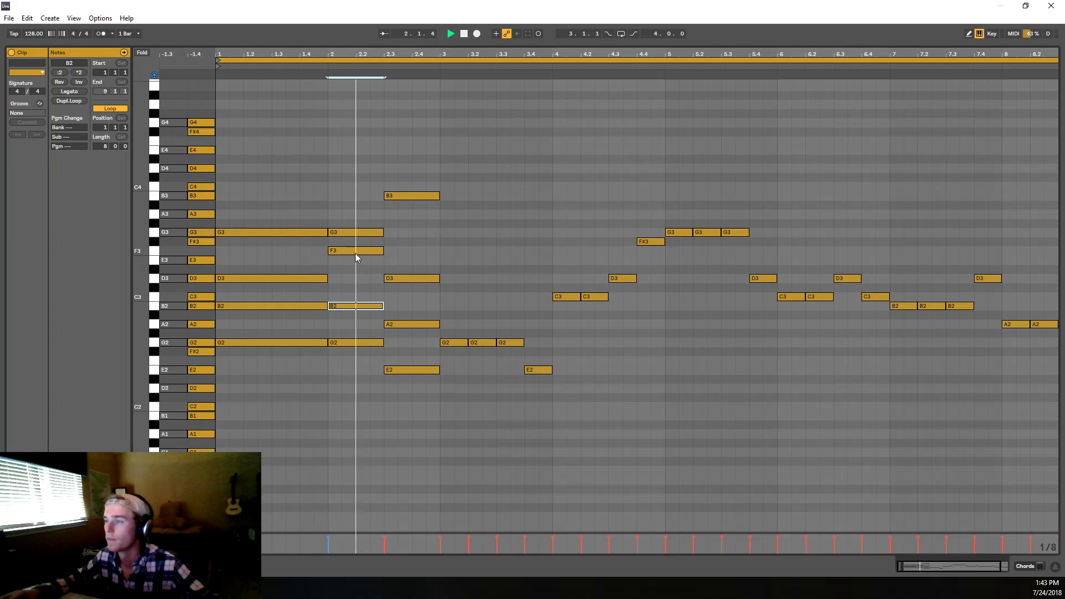
Step: Try F#2 as the lowest note of bar 2's first chord, testing G2 in place of its B2
key(space)
click(356, 342)
key(space)
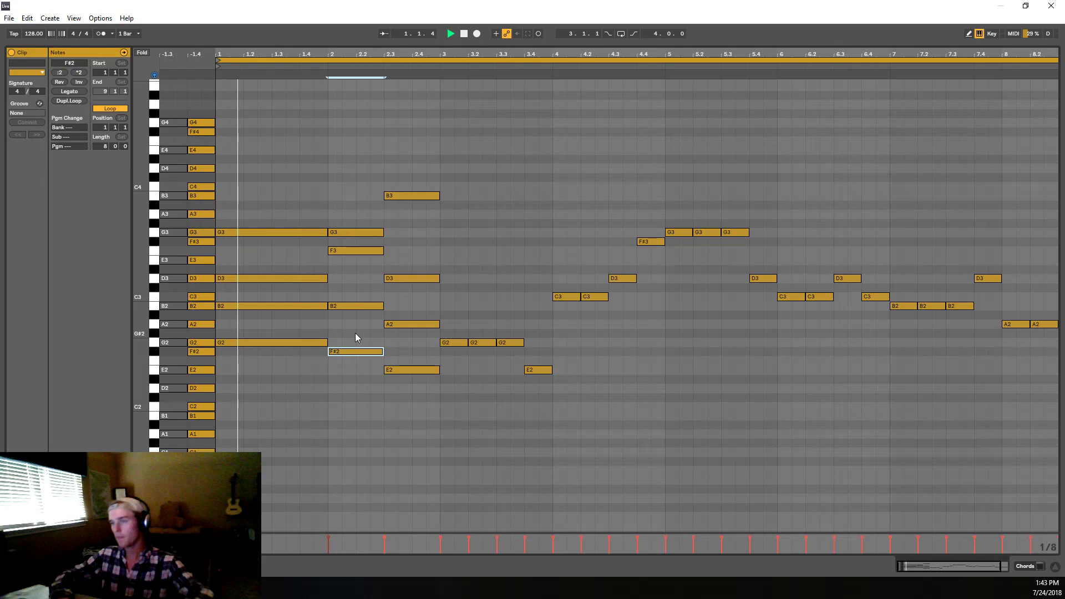
key(Up)
key(Down)
key(Down)
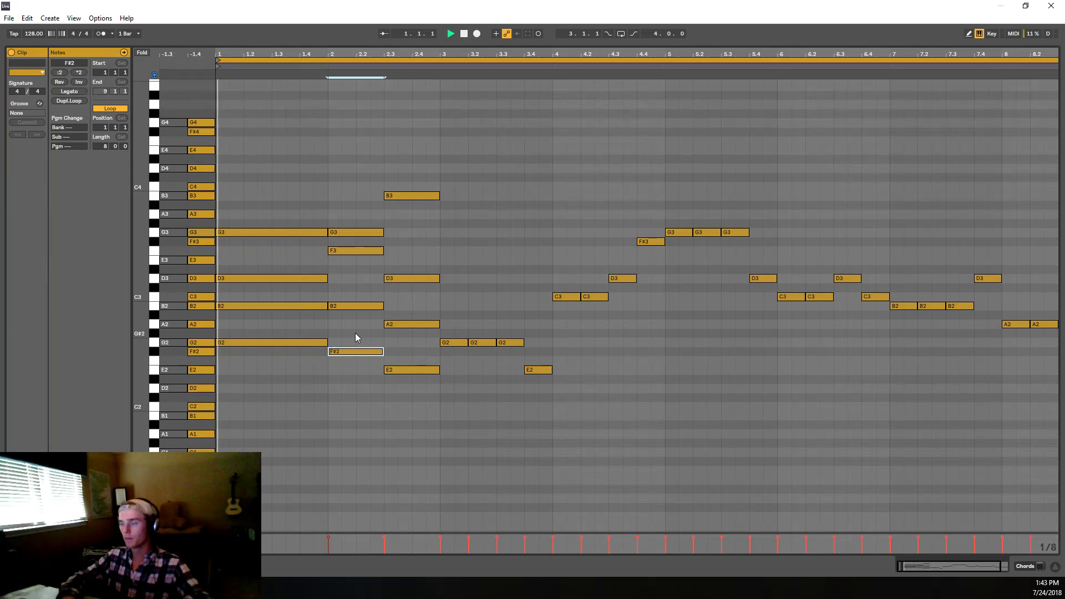
drag(351, 308, 351, 343)
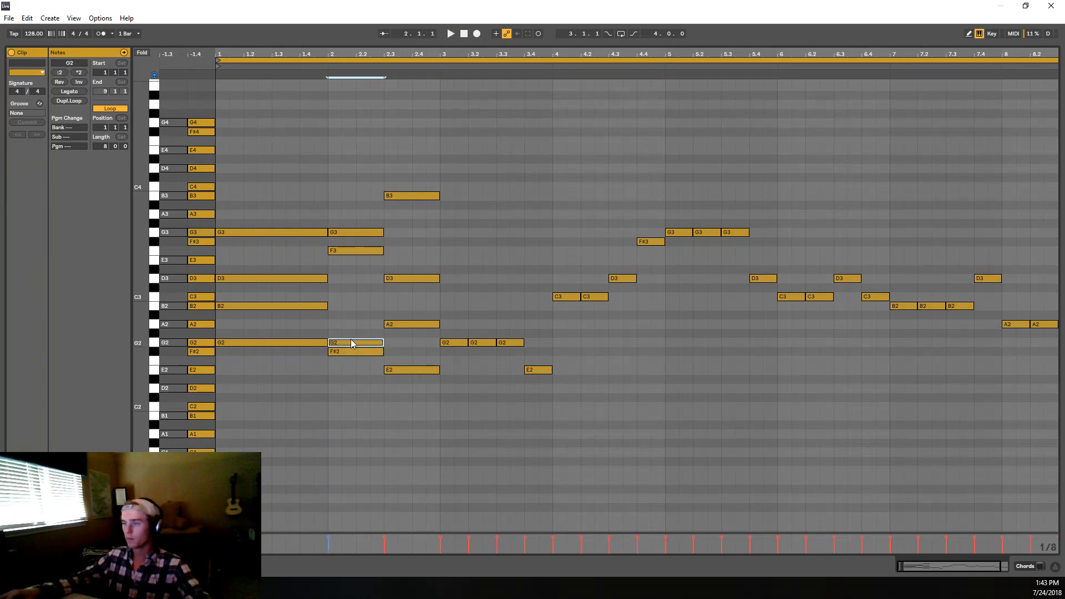
key(Up)
key(Up)
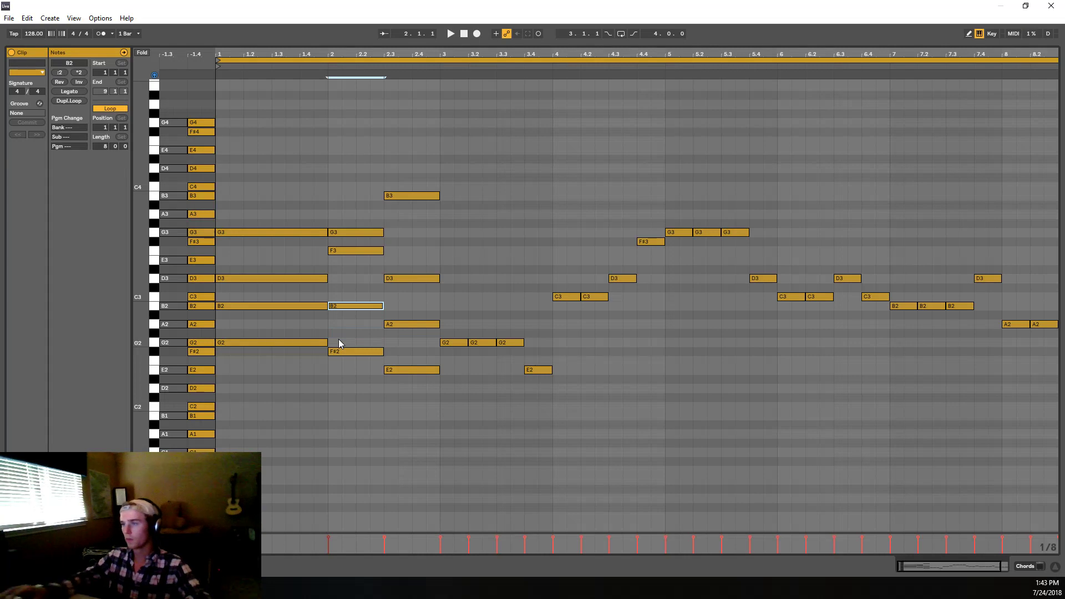
Step: Replace bar 2's first chord with a copy of bar 1's G2-B2-D3-G3 chord shortened to two beats
drag(340, 404, 328, 274)
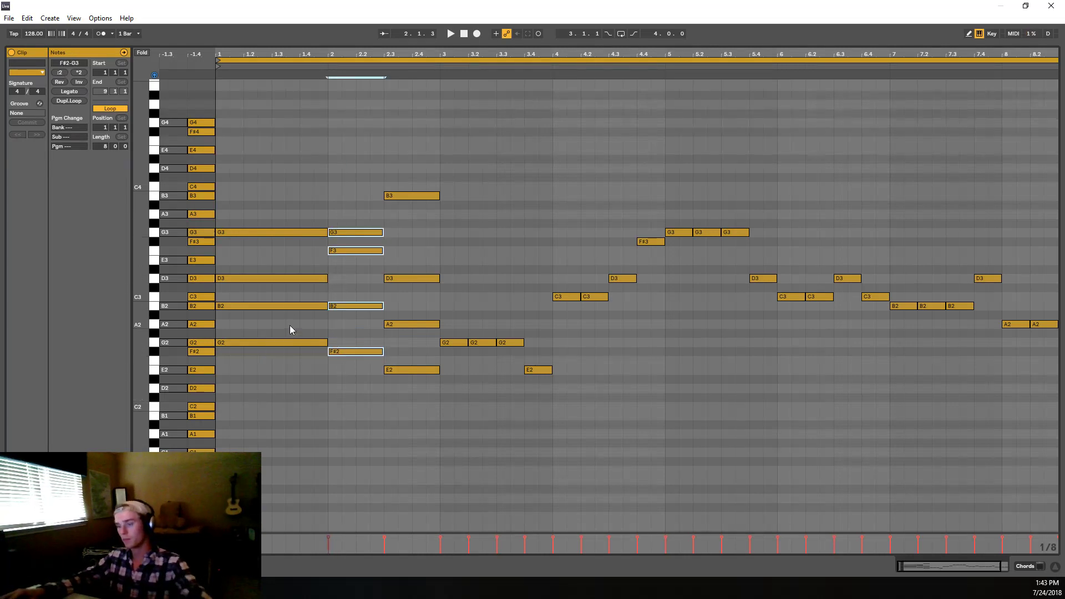
key(Delete)
drag(289, 355, 293, 182)
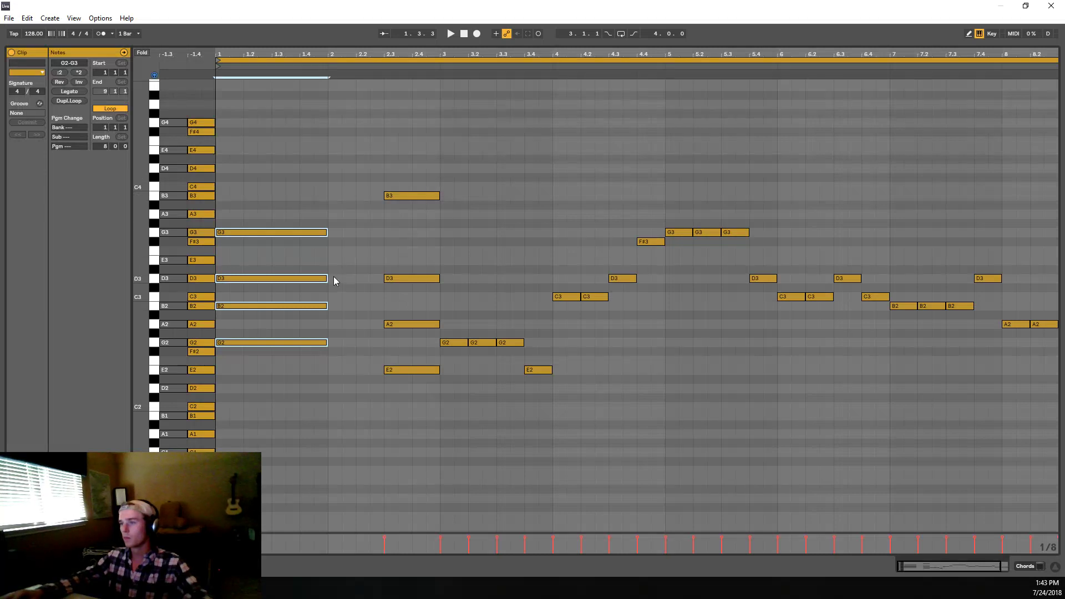
key(ctrl+d)
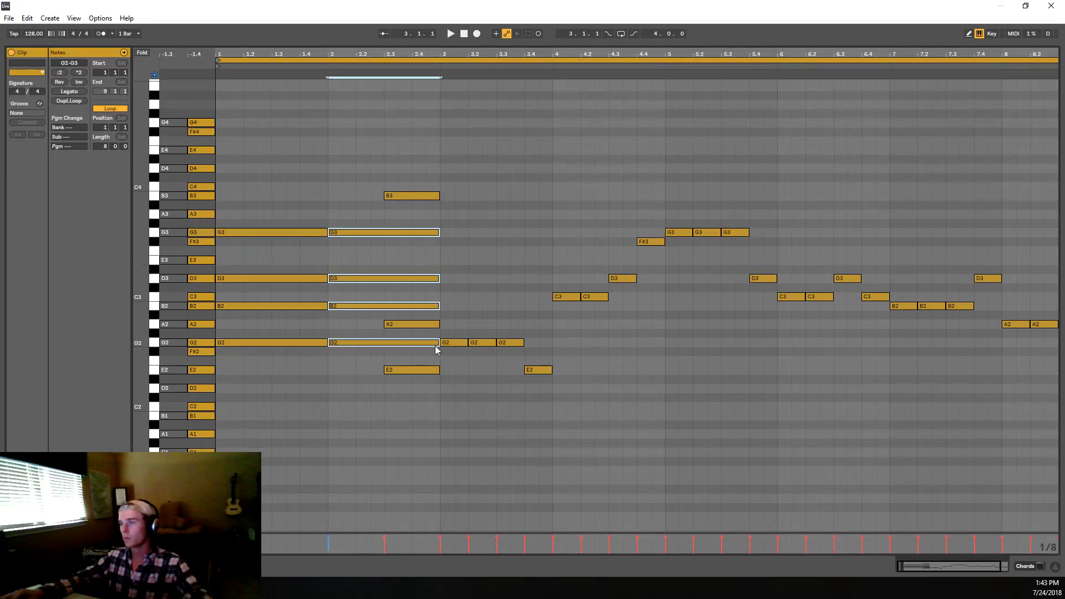
drag(434, 345, 372, 336)
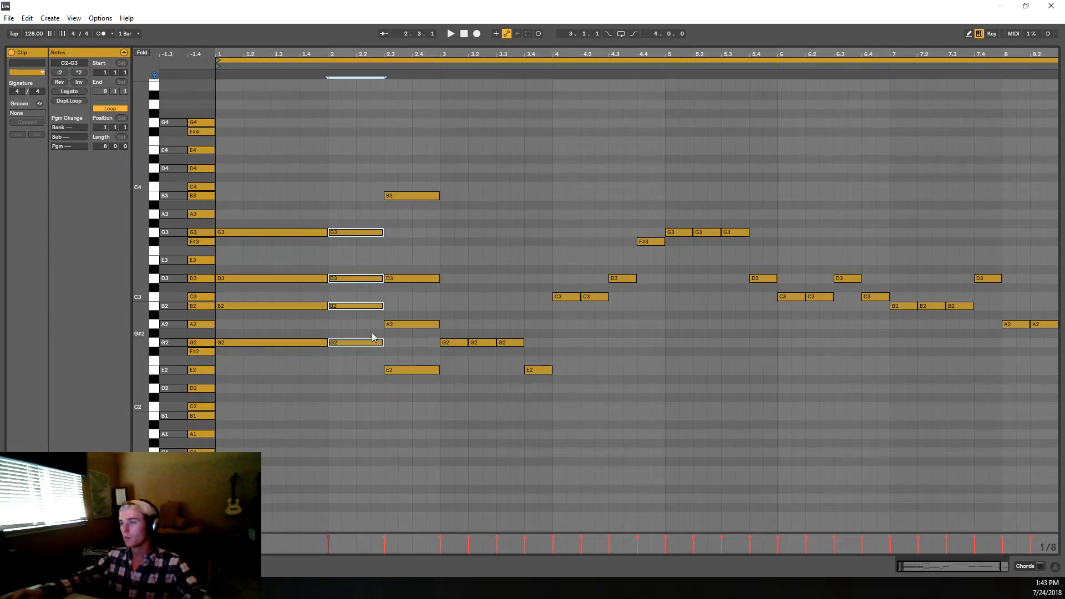
Step: Revoice bar 2's first chord by raising B2 an octave to B3 and lowering G3 to F#3 and G2 to F#2
click(370, 305)
key(shift+Up)
key(space)
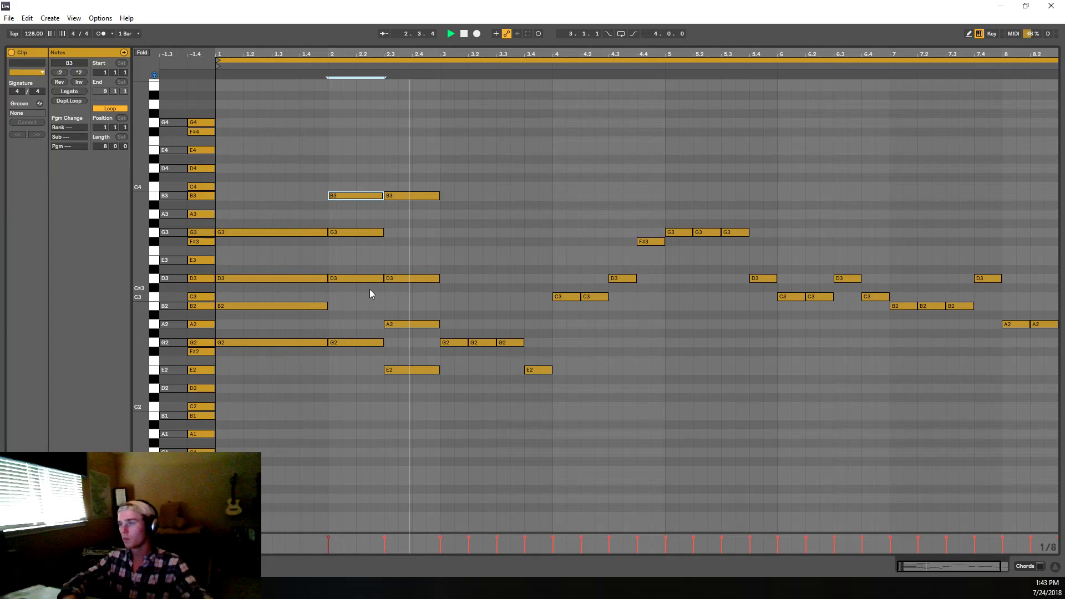
drag(377, 232, 378, 240)
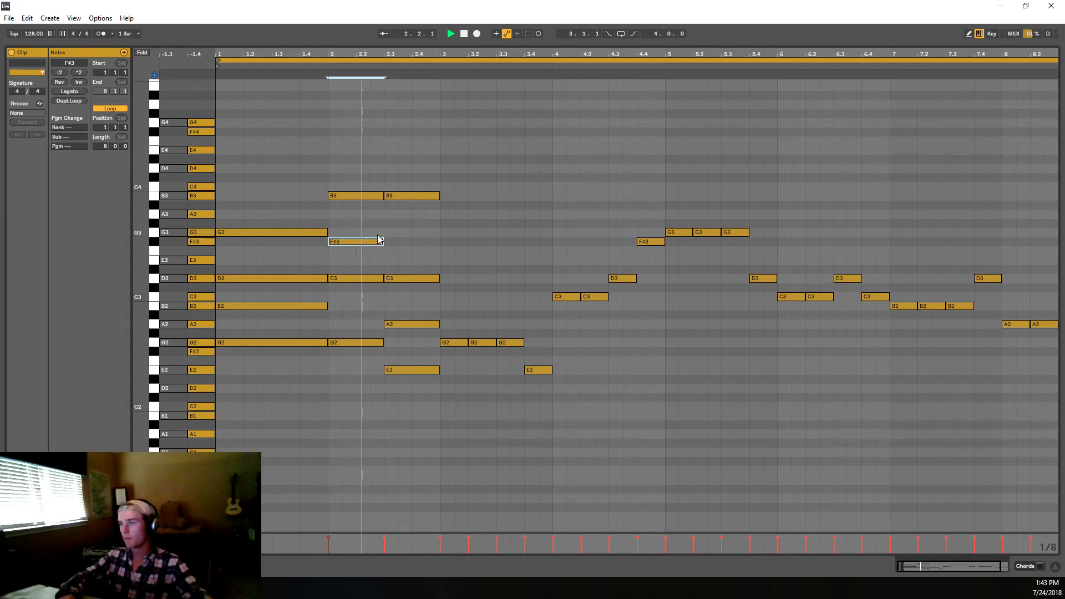
key(space)
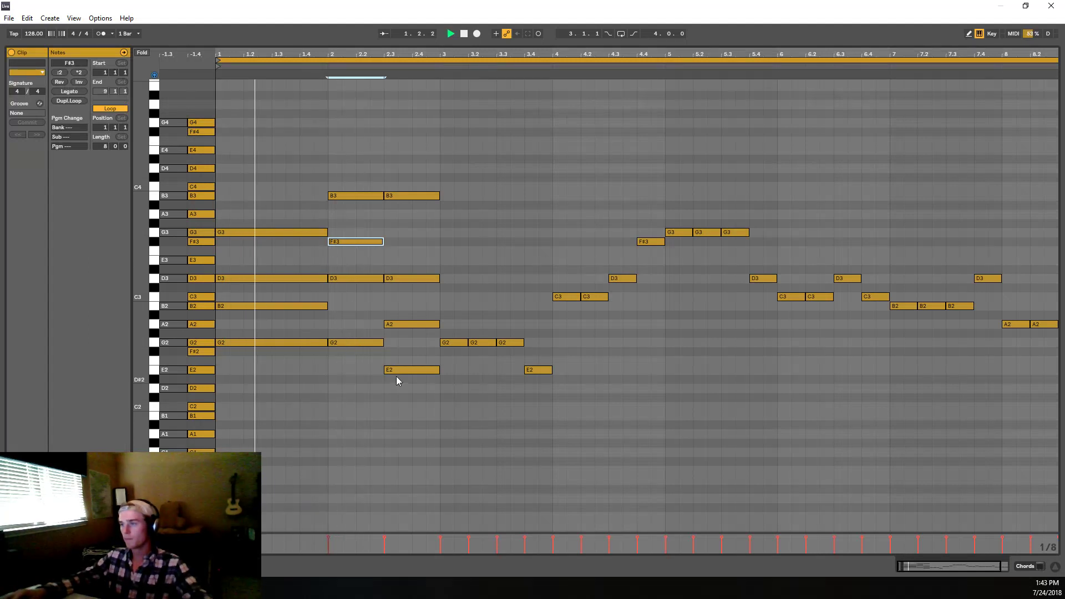
drag(344, 344, 340, 353)
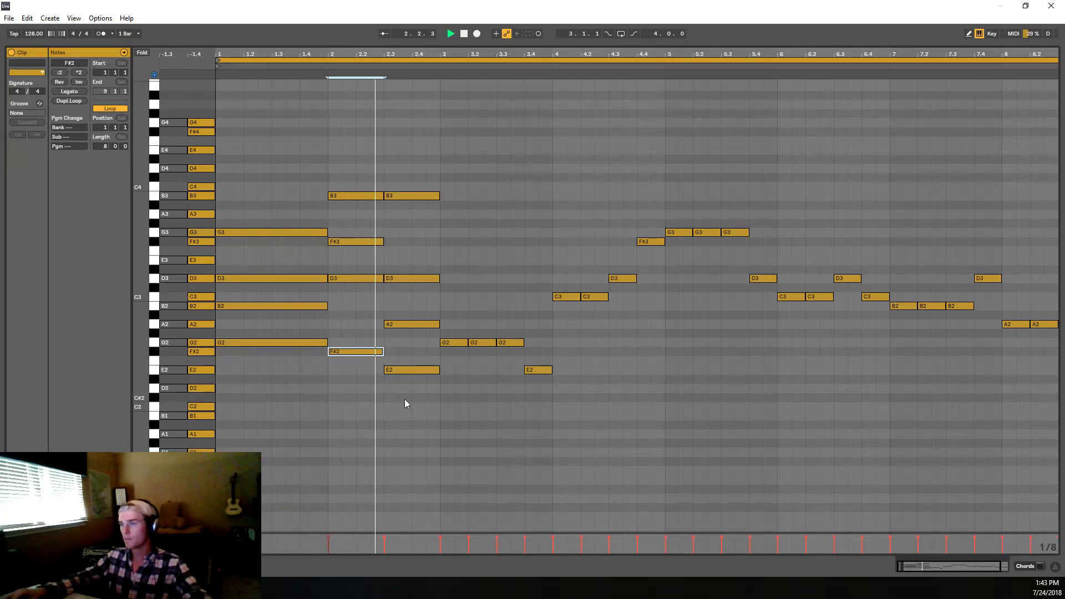
key(space)
Step: Revoice bar 2's second chord by moving D3 to E3, A2 to B2 and B3 to A3
drag(405, 399, 413, 171)
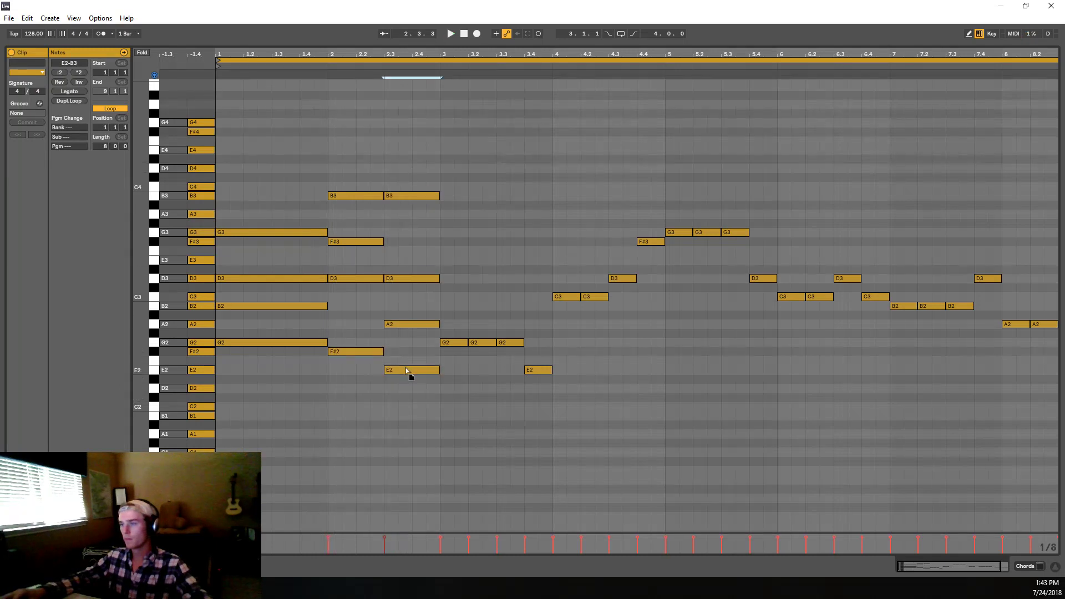
key(Up)
key(Down)
click(402, 355)
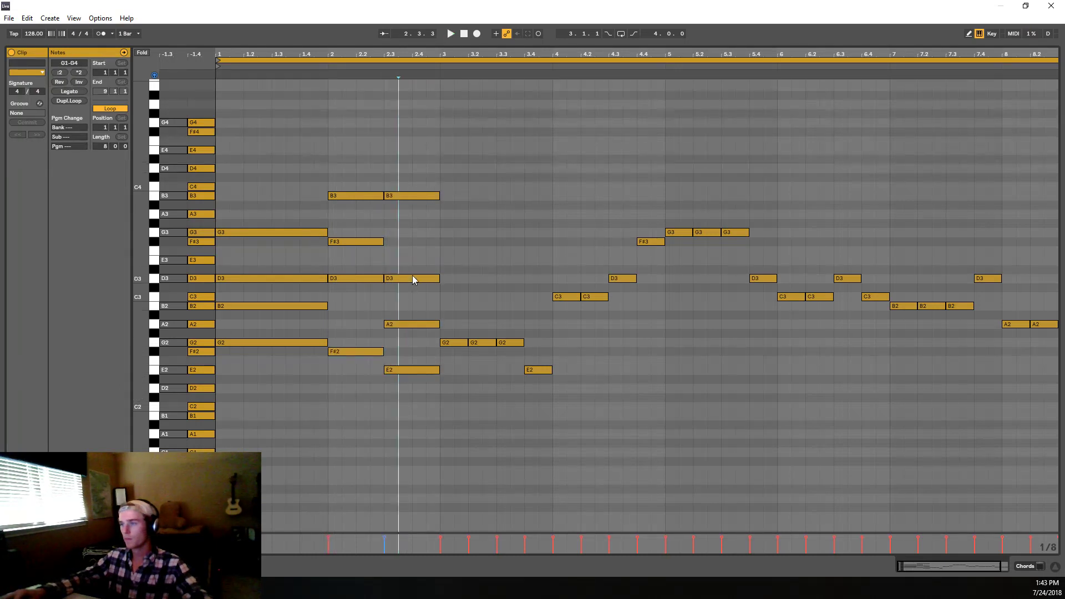
drag(411, 279, 412, 261)
key(space)
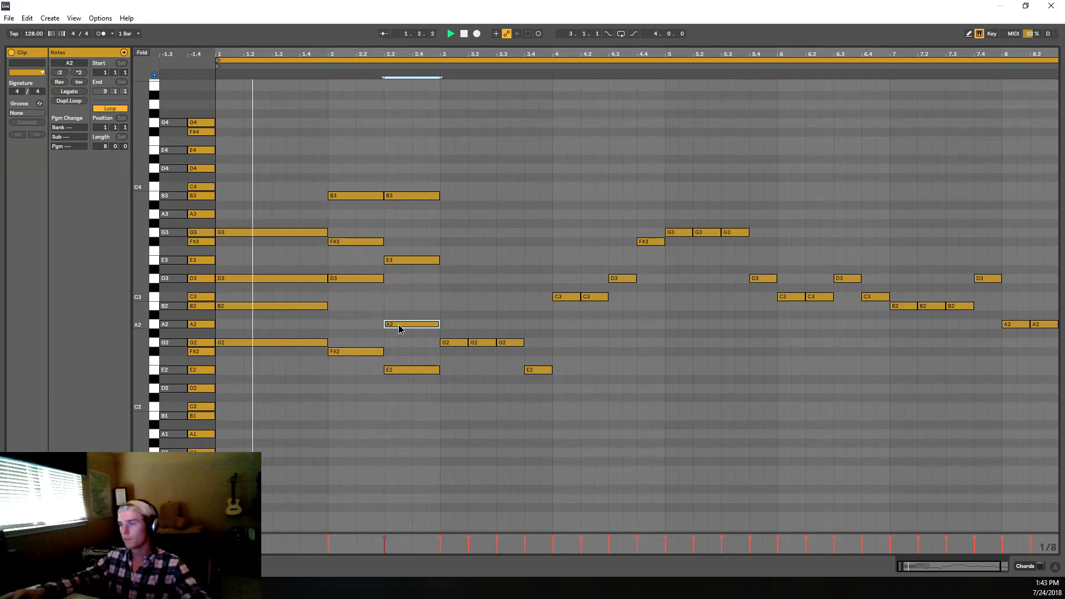
drag(398, 324, 399, 306)
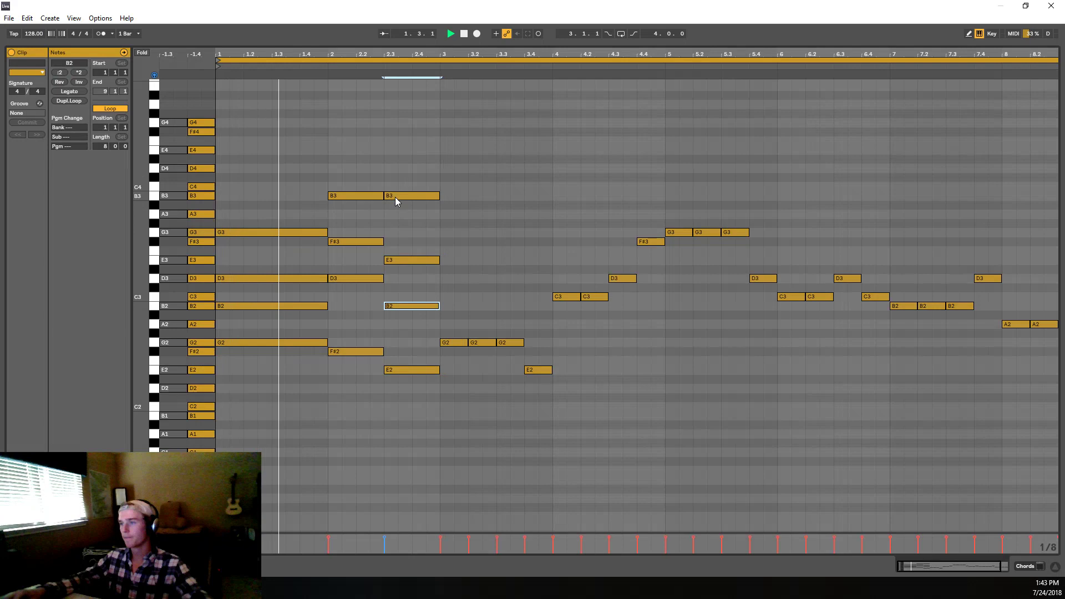
drag(395, 197, 396, 215)
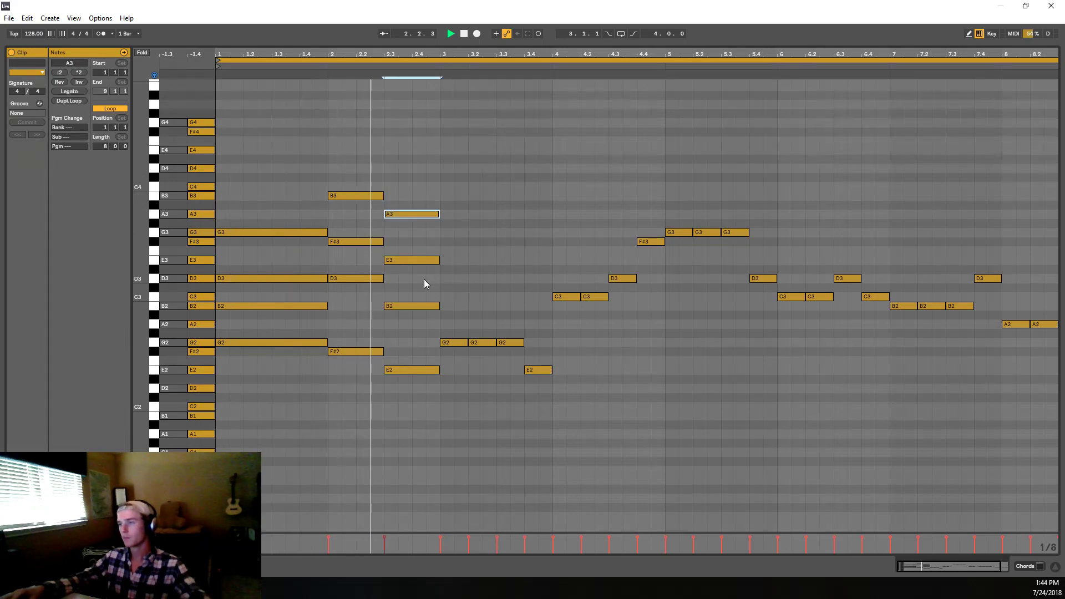
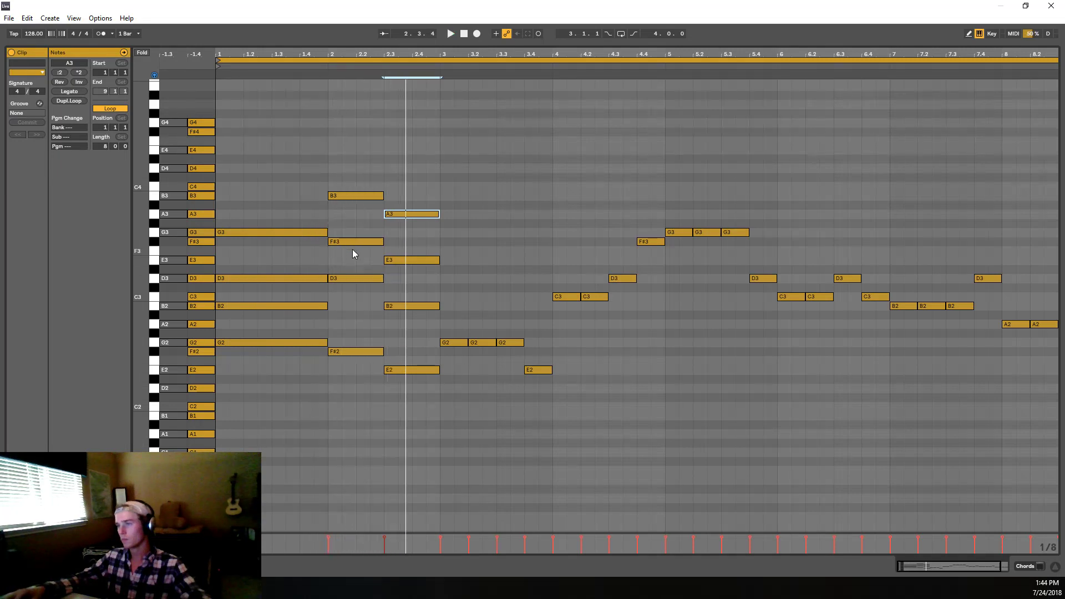
Step: Try lowering the D3 of bar 2's first chord to B2 during playback, and return it to D3
key(space)
drag(349, 136, 357, 214)
key(space)
drag(342, 278, 347, 306)
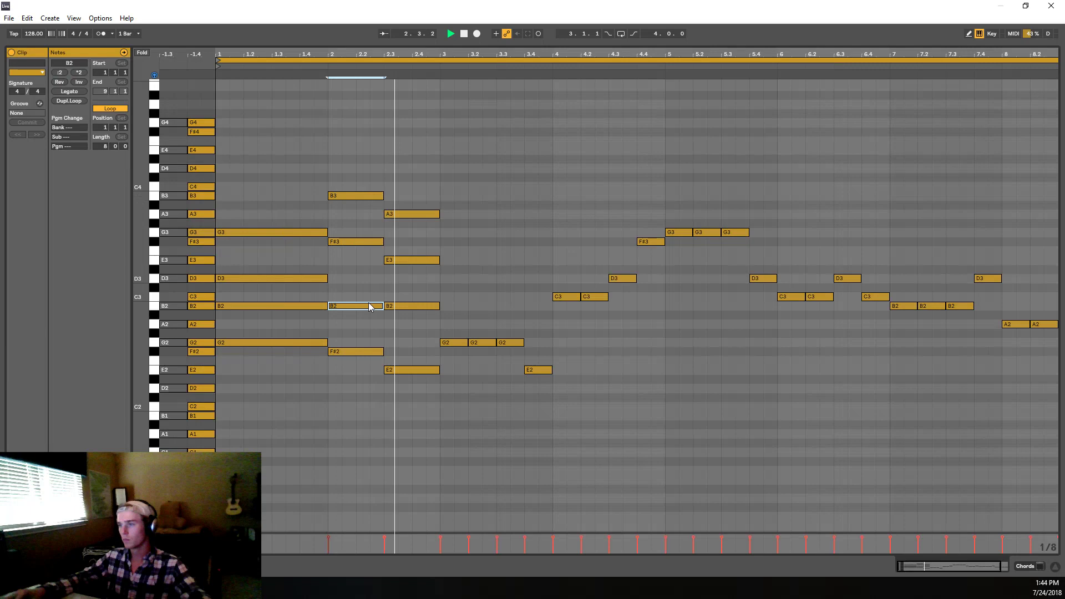
drag(371, 306, 357, 278)
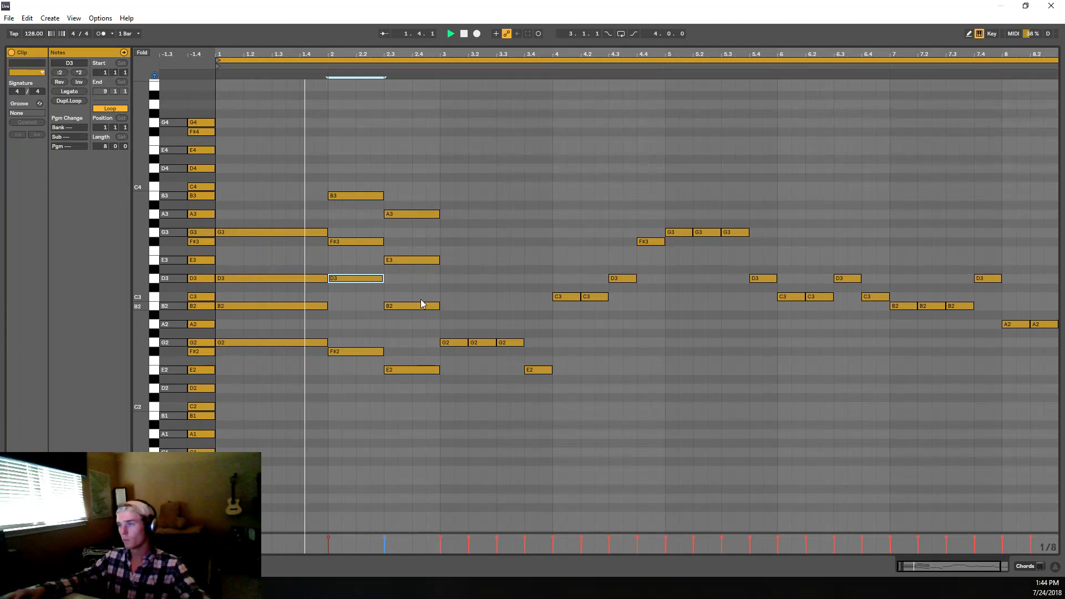
Step: Try raising the top notes of bar 2's chords during playback, B3 to D4 and A3 to C4
key(space)
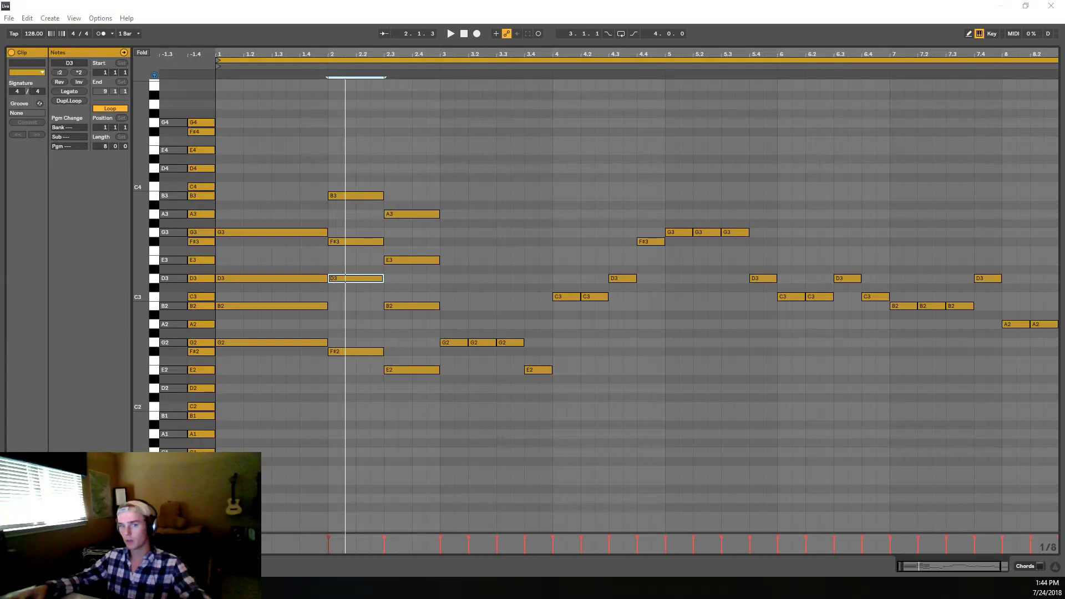
key(space)
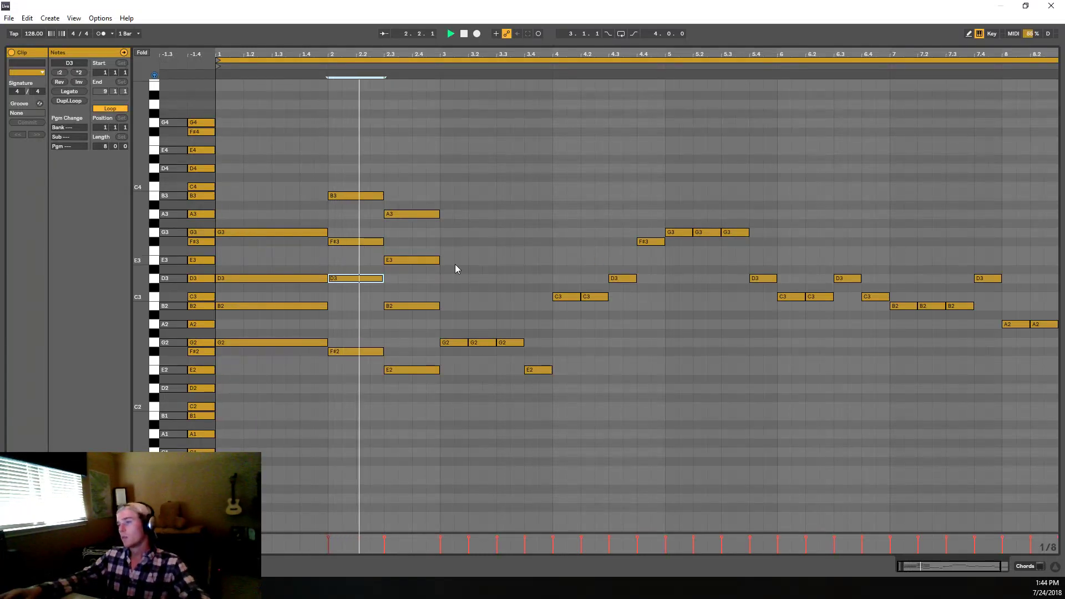
key(space)
drag(366, 197, 363, 187)
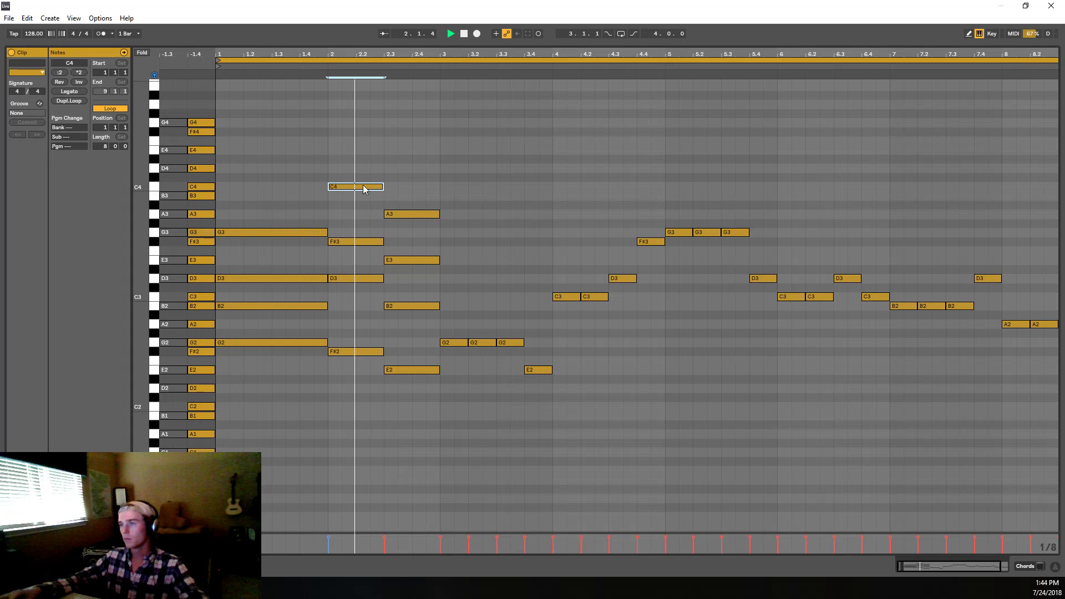
drag(364, 188, 358, 171)
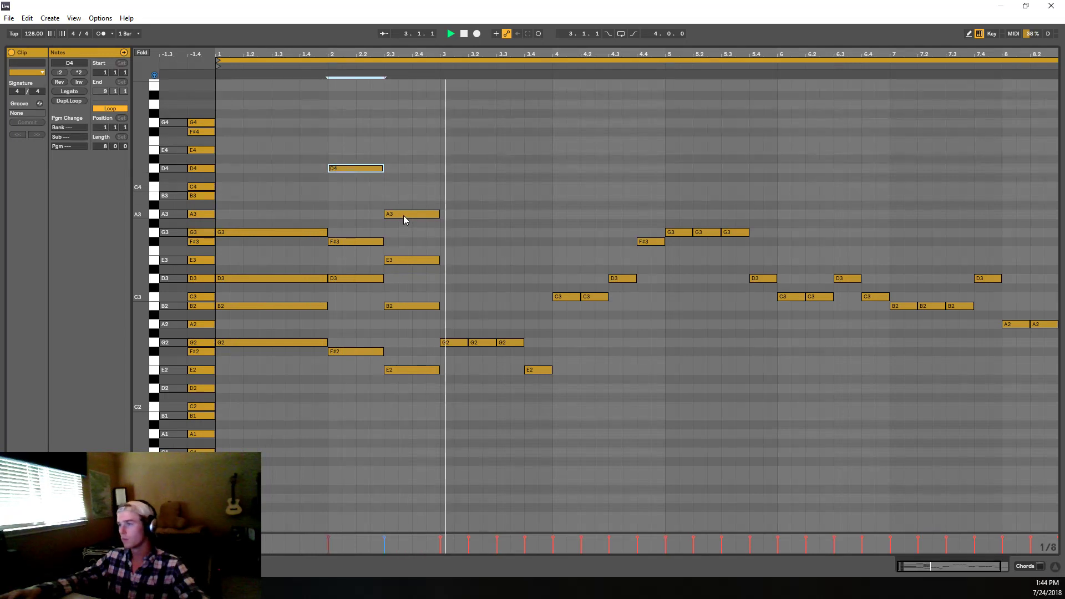
drag(404, 215, 405, 186)
key(space)
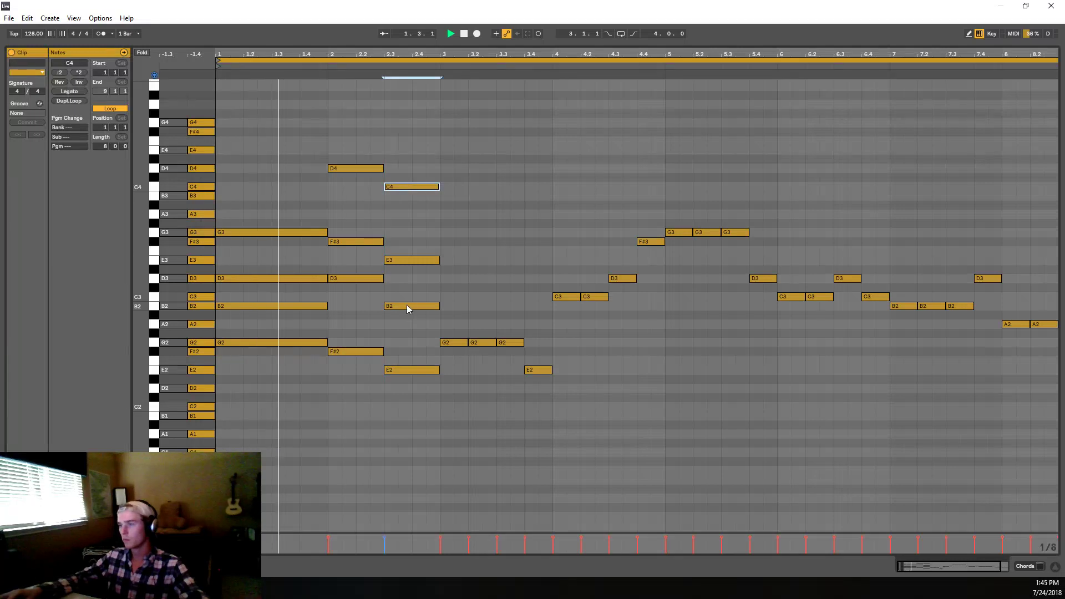
Step: Raise the B2 of bar 2's second chord to C3 and return the two chords' top notes to B3 and A3
mouse_move(407, 305)
mouse_down()
mouse_move(410, 322)
mouse_move(409, 298)
mouse_up()
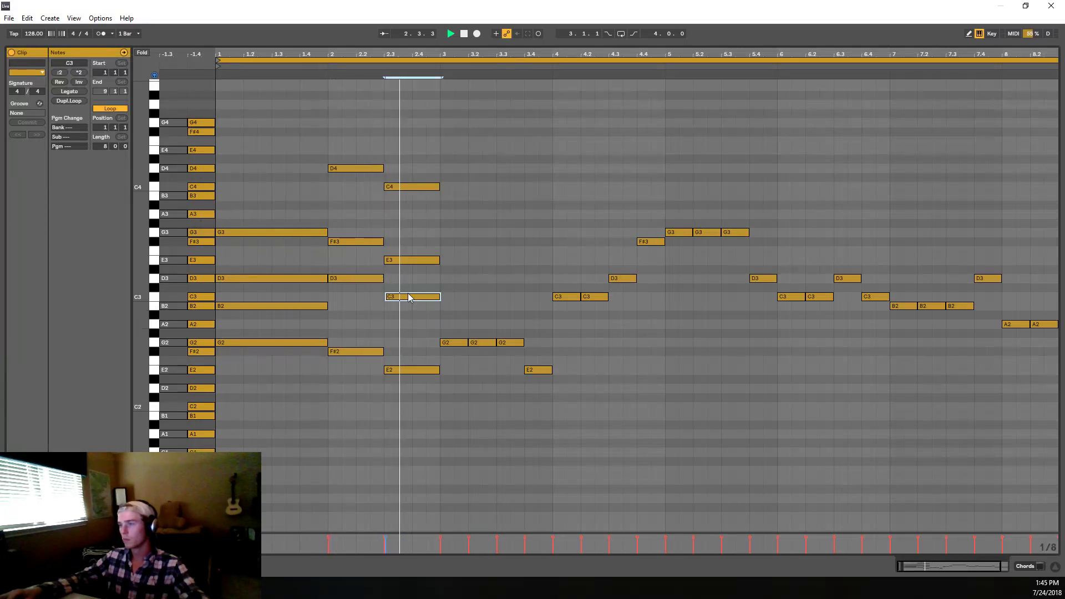
click(401, 208)
key(space)
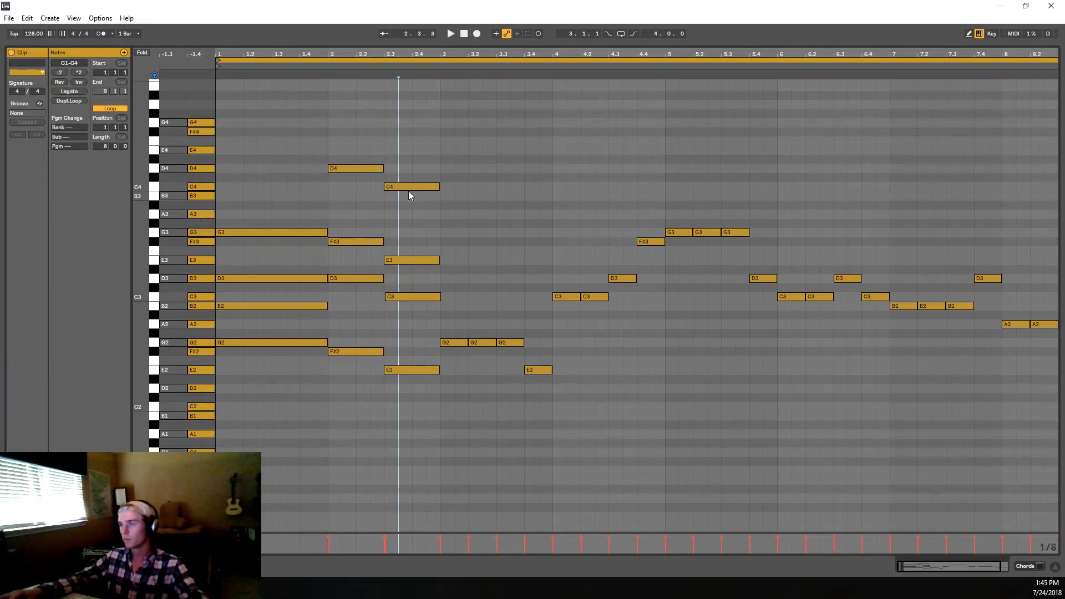
drag(408, 191, 411, 213)
drag(343, 172, 352, 194)
key(space)
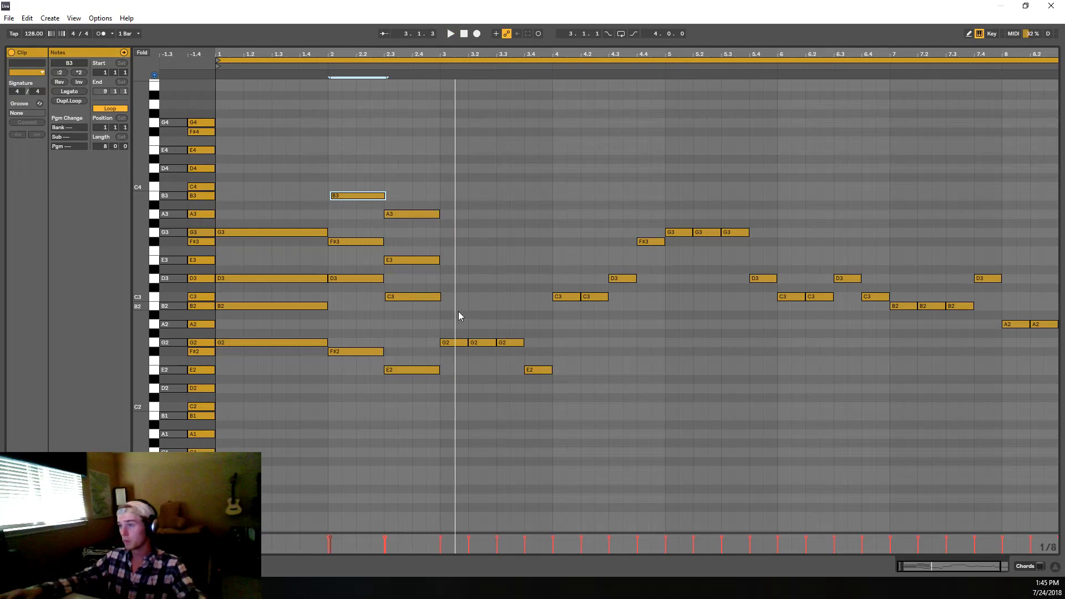
Step: Audition the arrangement with the active Chords track muted and unmuted, and reopen its clip for note editing
key(space)
key(space)
key(space)
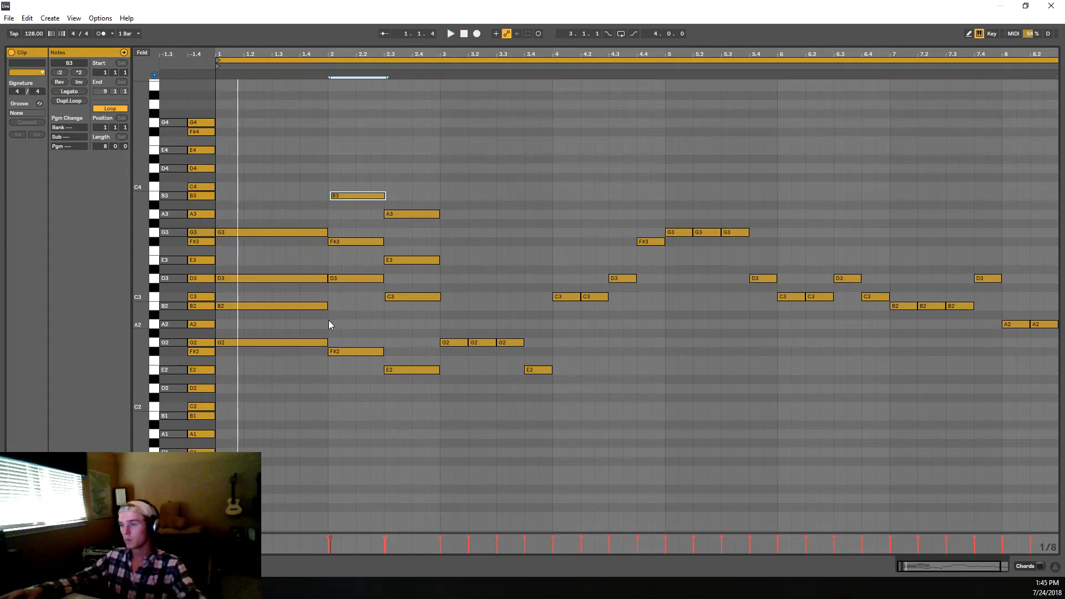
key(Tab)
key(space)
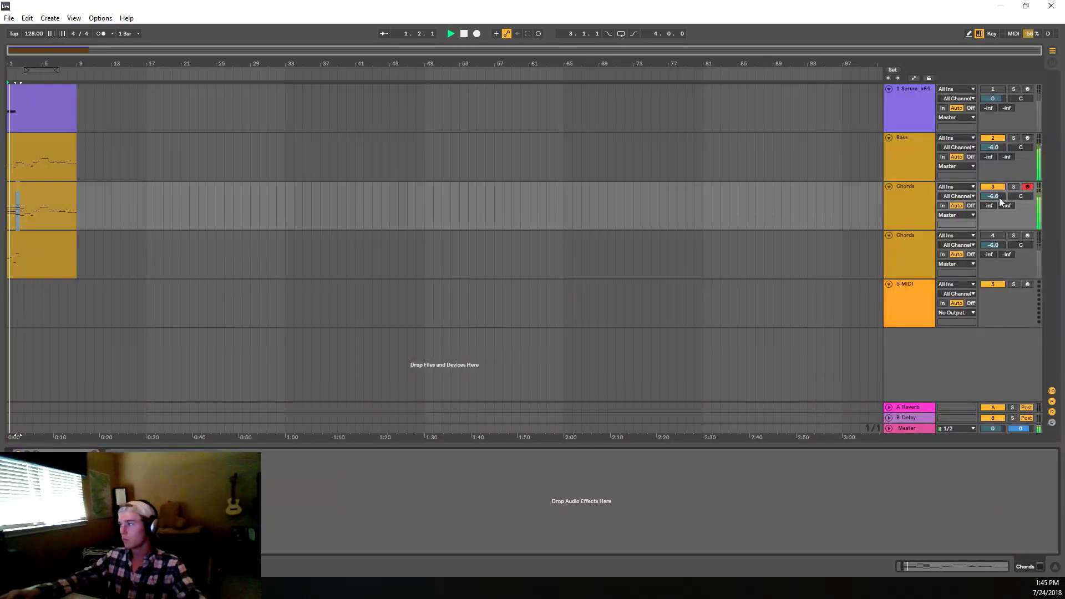
click(996, 187)
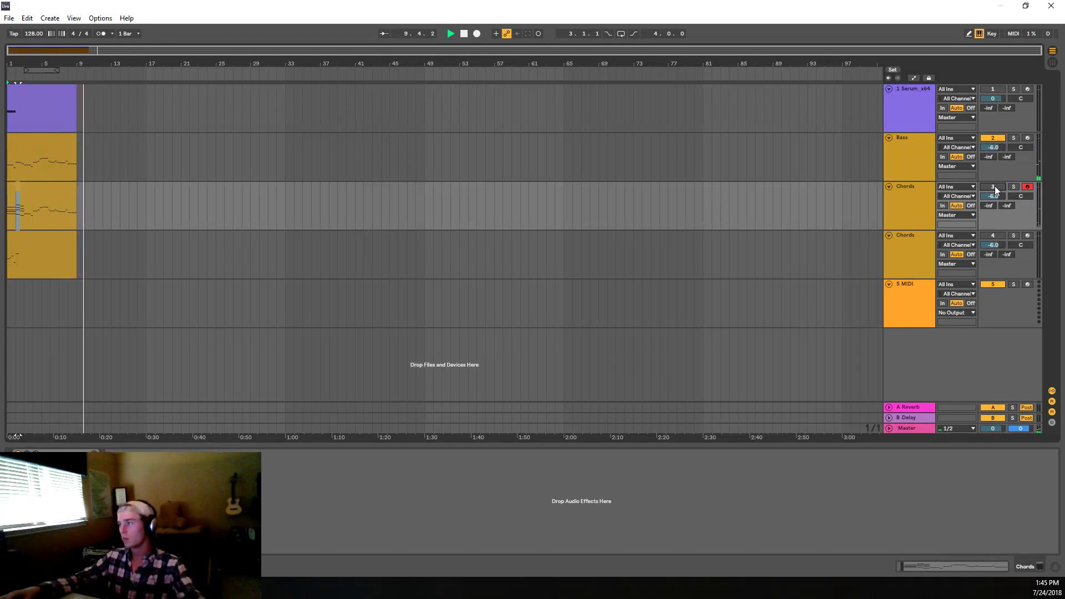
click(992, 186)
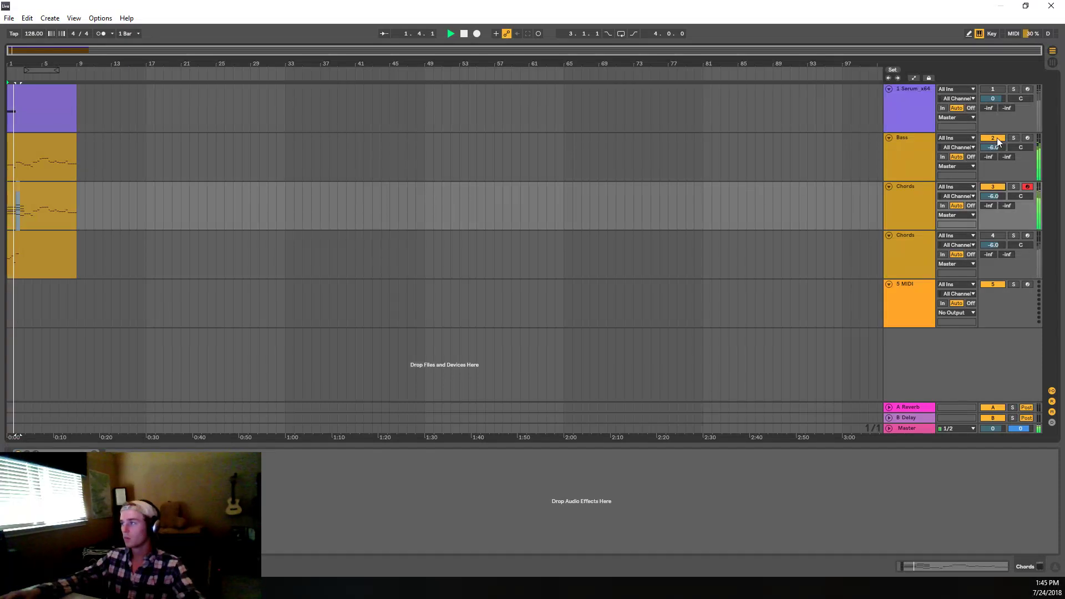
key(space)
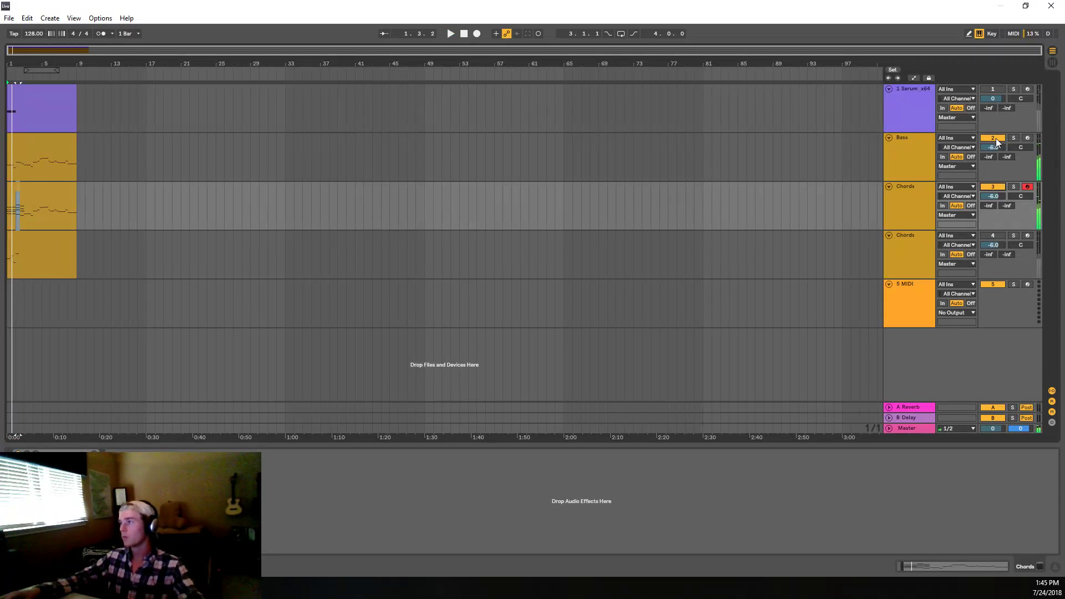
key(space)
double_click(43, 209)
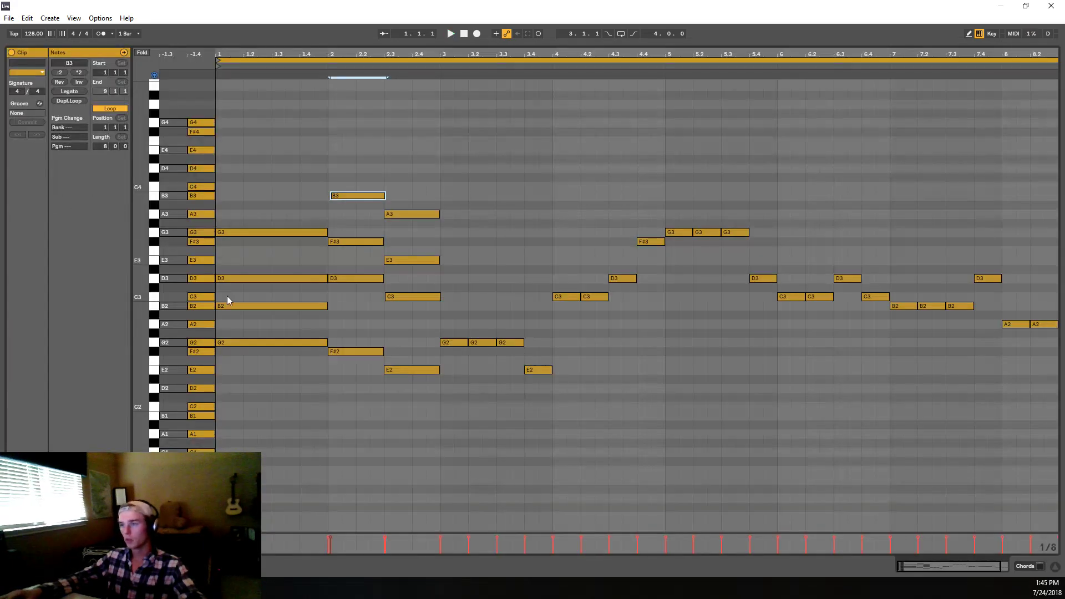
Step: Halve the length of bar 1's G2-B2-D3-G3 chord and duplicate it to fill the second half of the bar
drag(272, 360, 262, 202)
key(space)
key(space)
key(space)
click(63, 73)
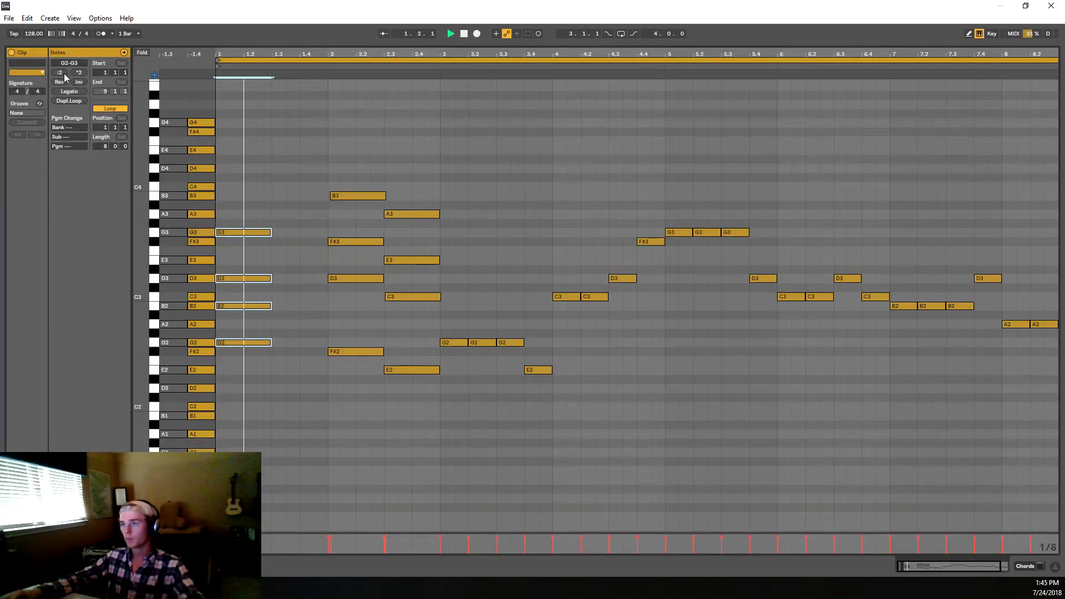
key(space)
key(ctrl+d)
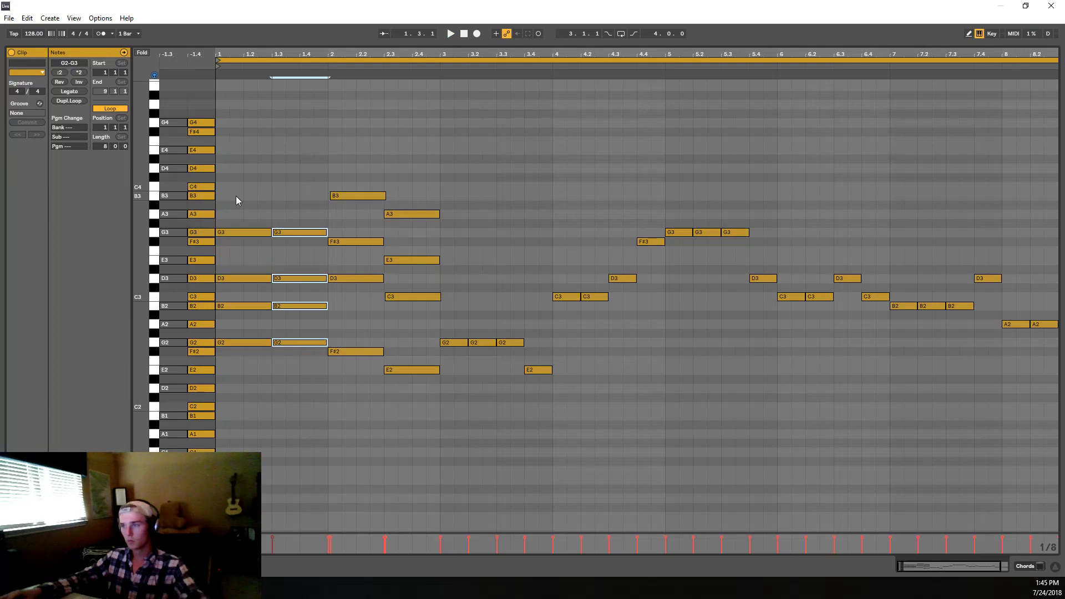
Step: Replace bar 2's first chord with another copy of the two-beat G2-B2-D3-G3 chord and play it back
key(space)
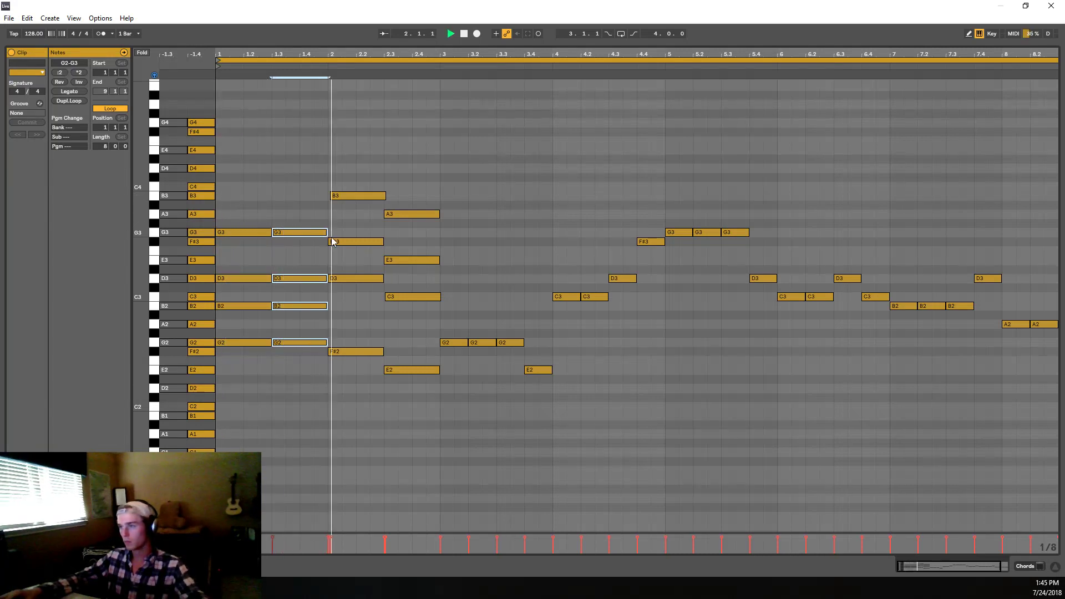
key(space)
key(space)
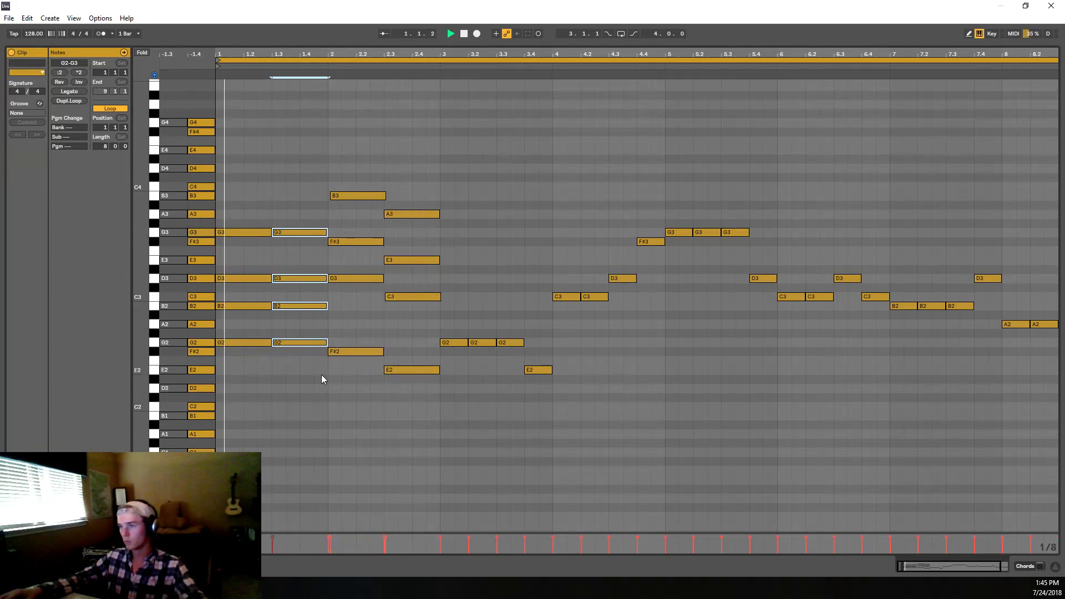
key(space)
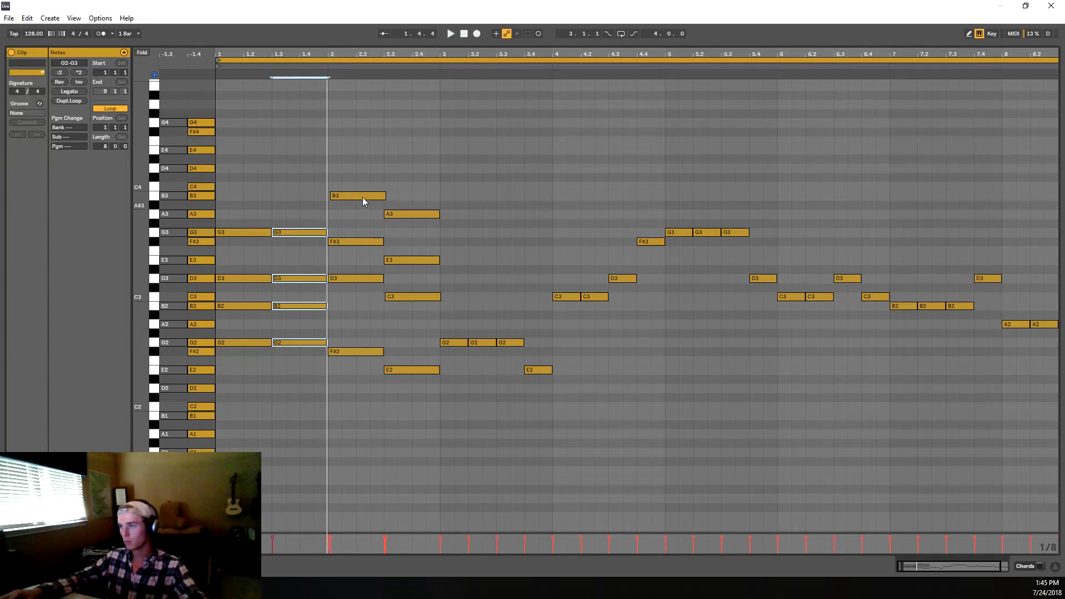
drag(363, 200, 365, 442)
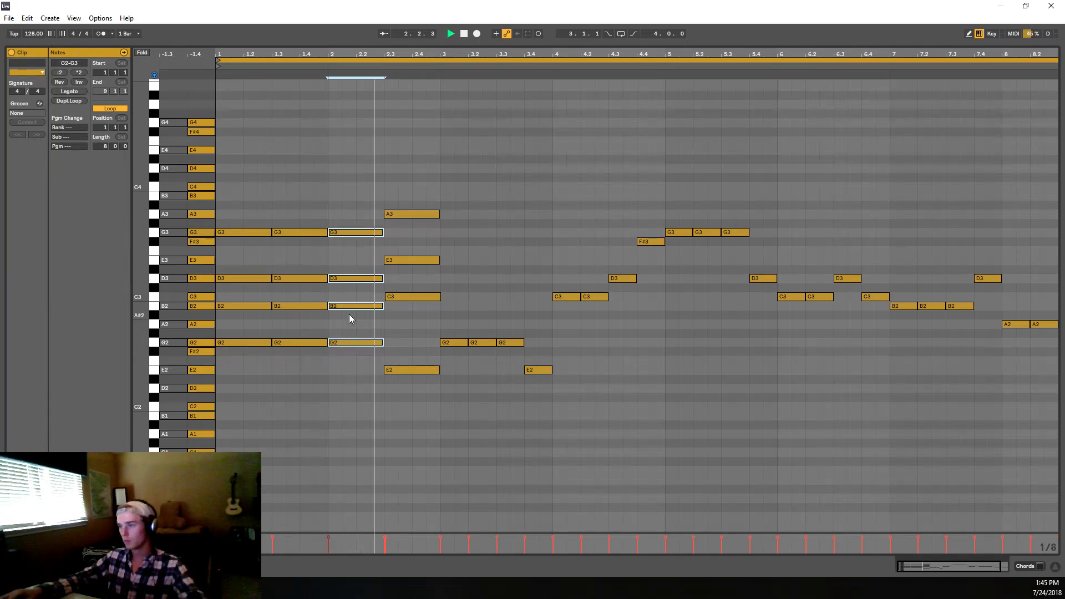
key(space)
Step: Try lowering the D3 of bar 2's first chord an octave to D2 during playback, and return it to D3
drag(343, 254, 344, 218)
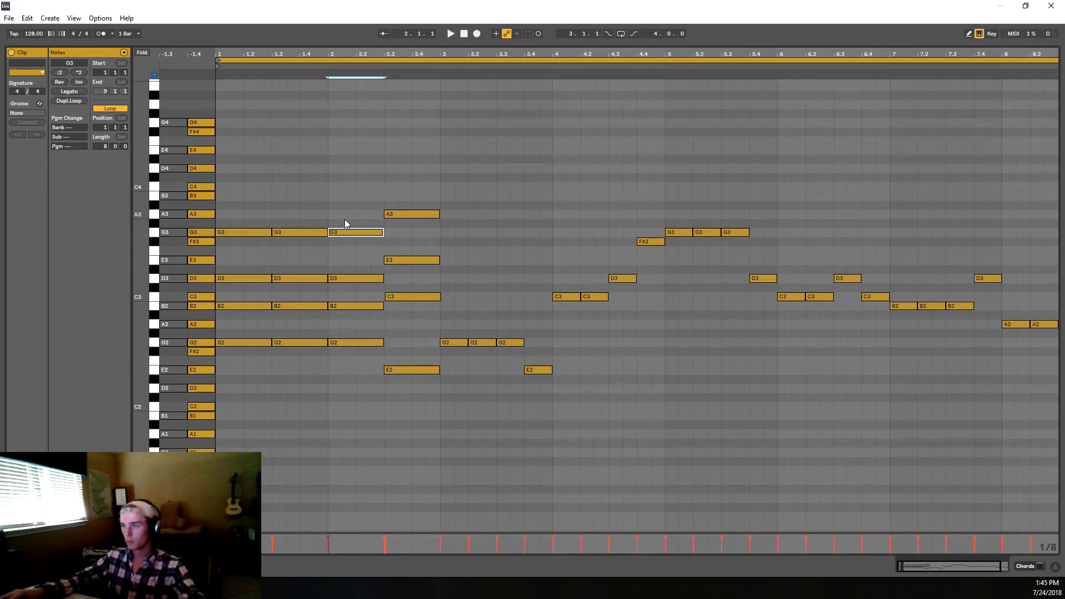
drag(343, 258, 342, 283)
key(shift+Down)
key(space)
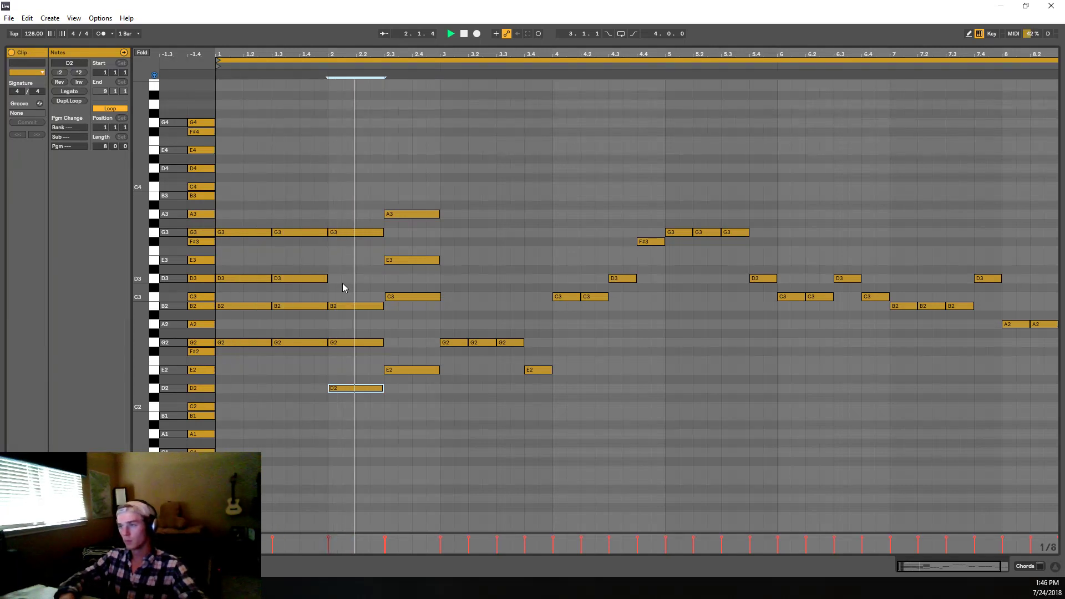
key(shift+Up)
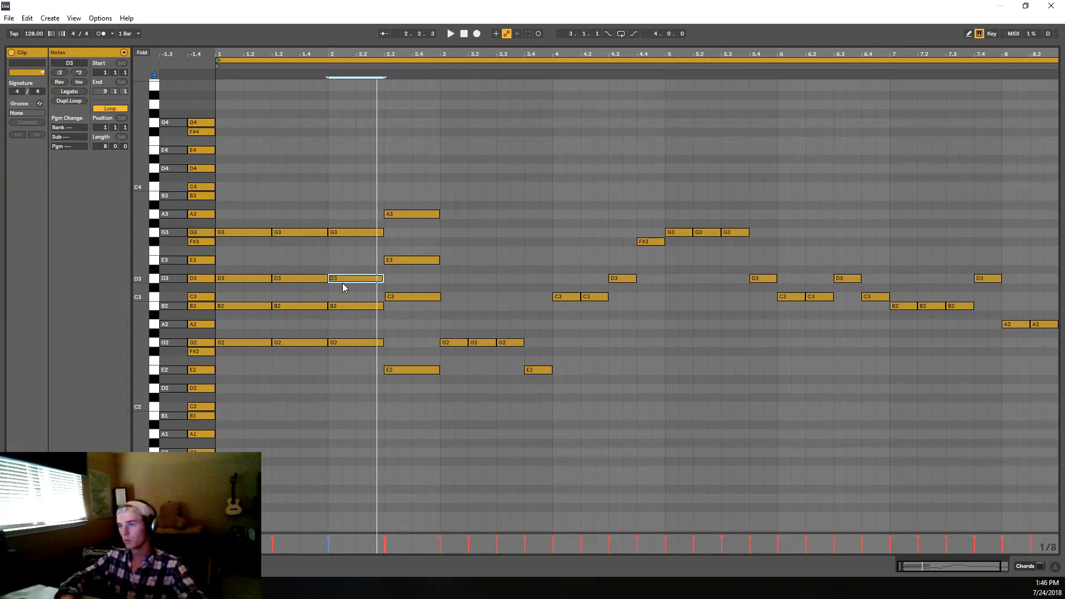
Step: Move the D3 of bar 2's first chord down to E2 and listen to the change
key(shift+Down)
key(Up)
key(Up)
key(Up)
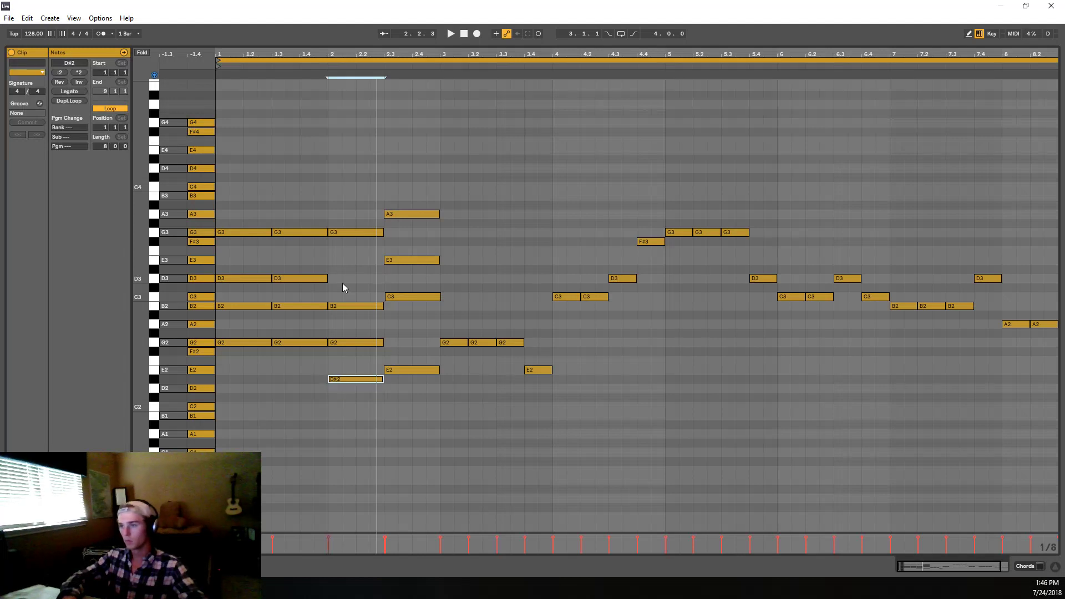
key(Down)
key(space)
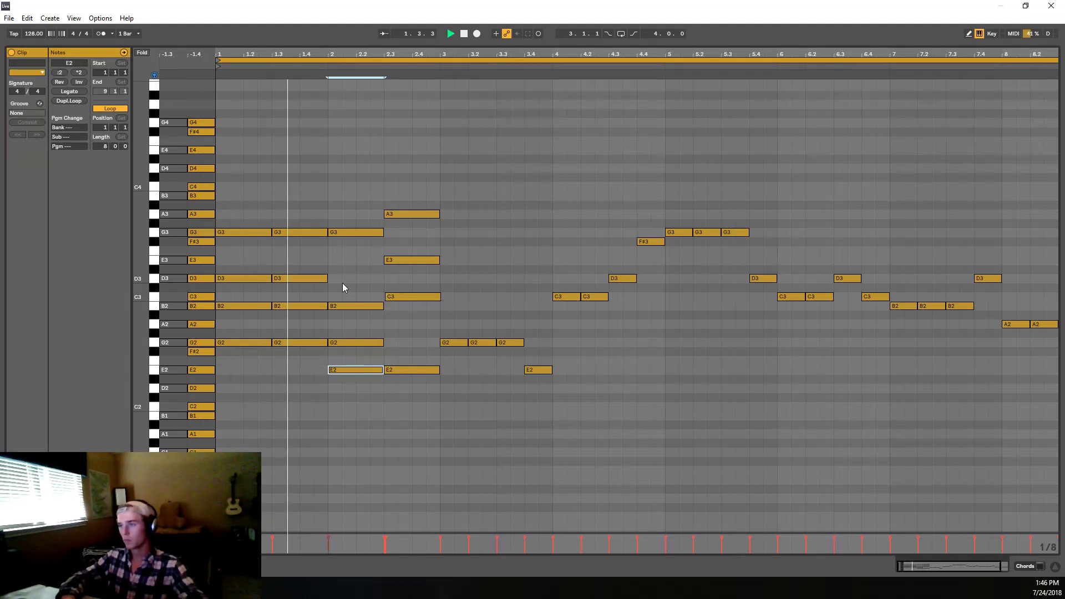
key(space)
key(space)
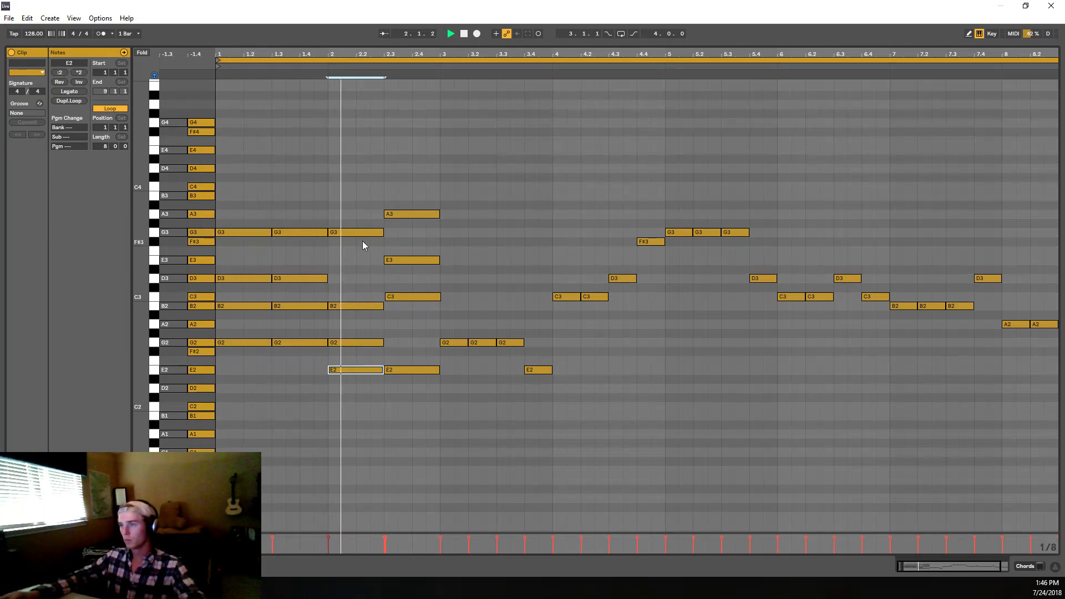
Step: Lower the top G3 of bar 2's first chord to F#3 and play it back
drag(364, 234, 364, 242)
key(space)
click(363, 220)
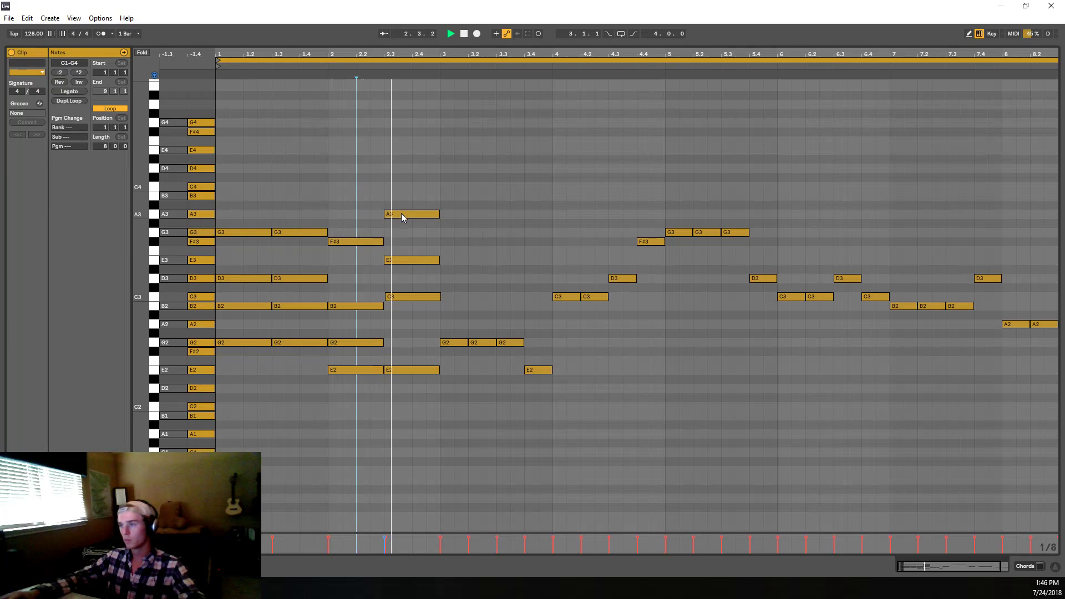
key(space)
Step: Delete bar 2's second chord and select the E2-G2-B2-F#3 chord before it
mouse_move(401, 214)
mouse_down()
mouse_move(403, 227)
mouse_move(394, 213)
mouse_up()
key(space)
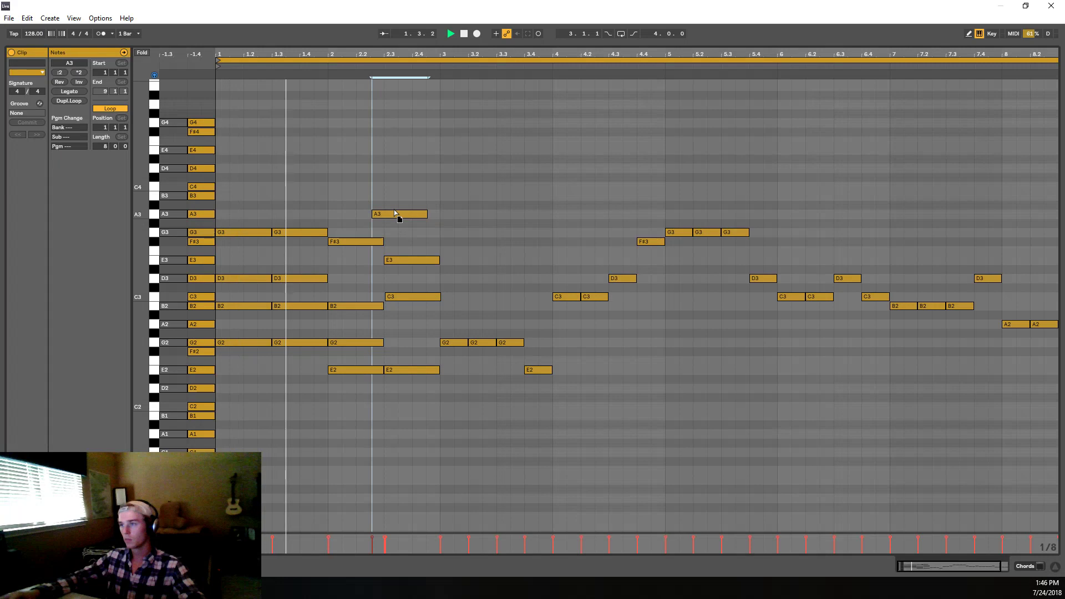
key(Delete)
drag(404, 452, 381, 168)
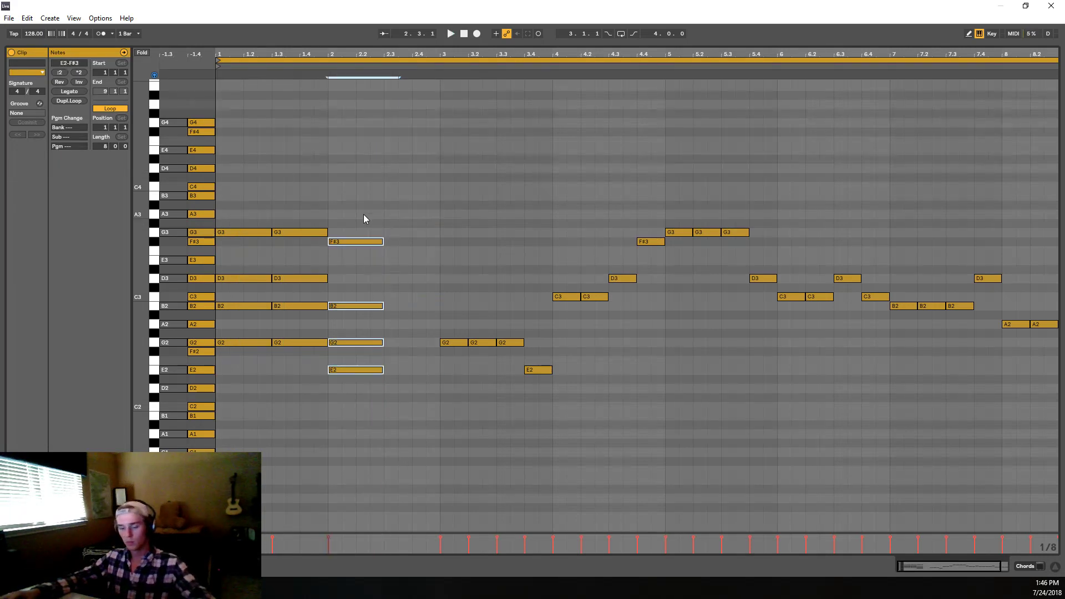
key(ctrl+d)
drag(403, 241, 394, 252)
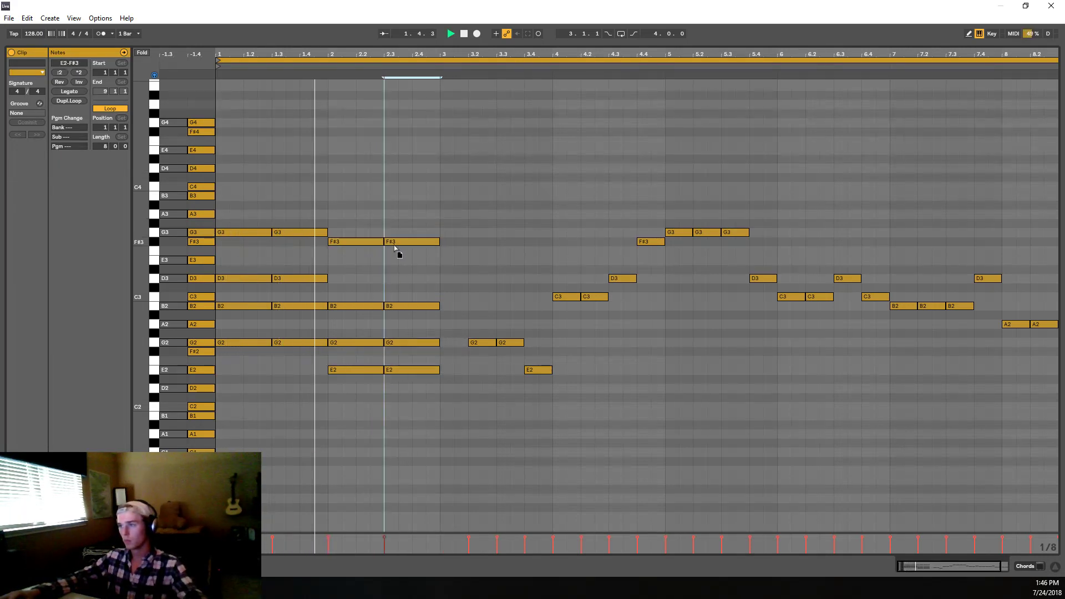
key(space)
key(ctrl+z)
key(ctrl+z)
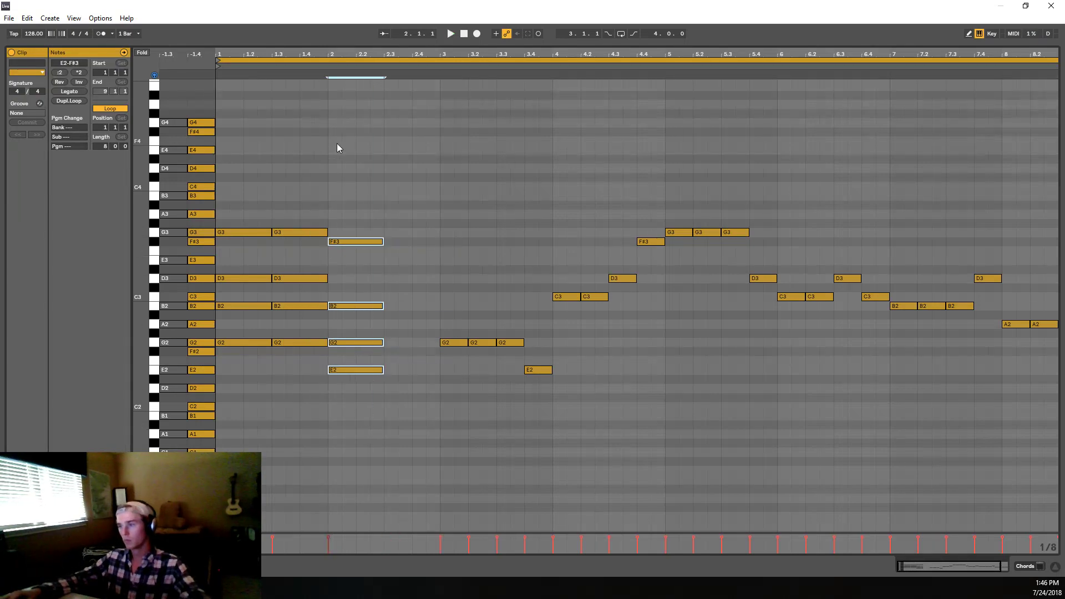
Step: Duplicate the E2-G2-B2-F#3 chord into the second half of bar 2, lower the copy's F#3 to E3, and play it back
key(ctrl+d)
key(space)
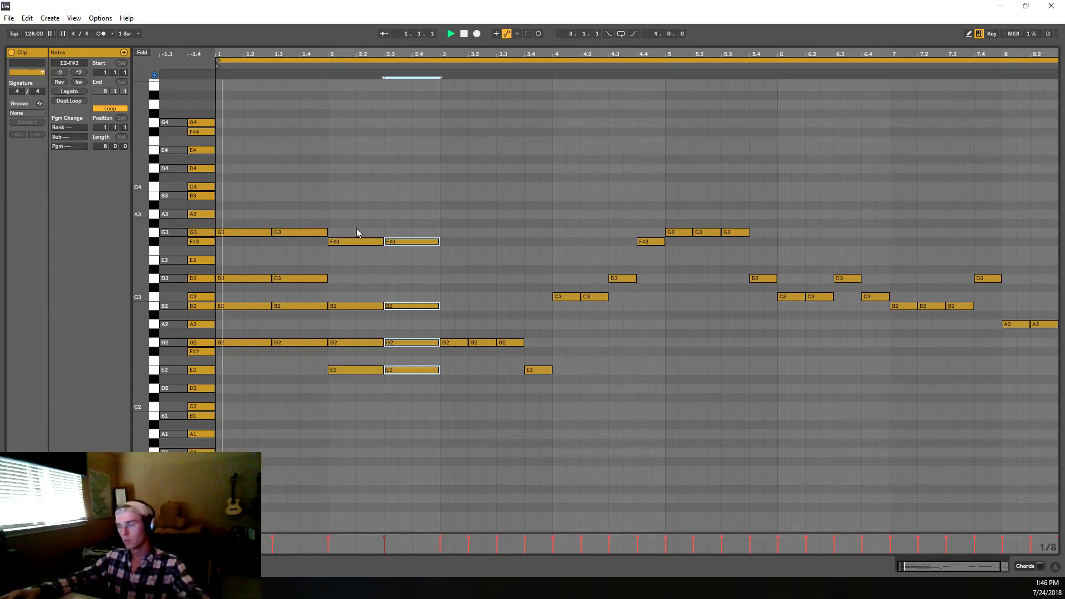
mouse_move(399, 245)
mouse_down()
mouse_move(402, 264)
mouse_move(402, 244)
mouse_move(415, 260)
mouse_up()
key(space)
key(space)
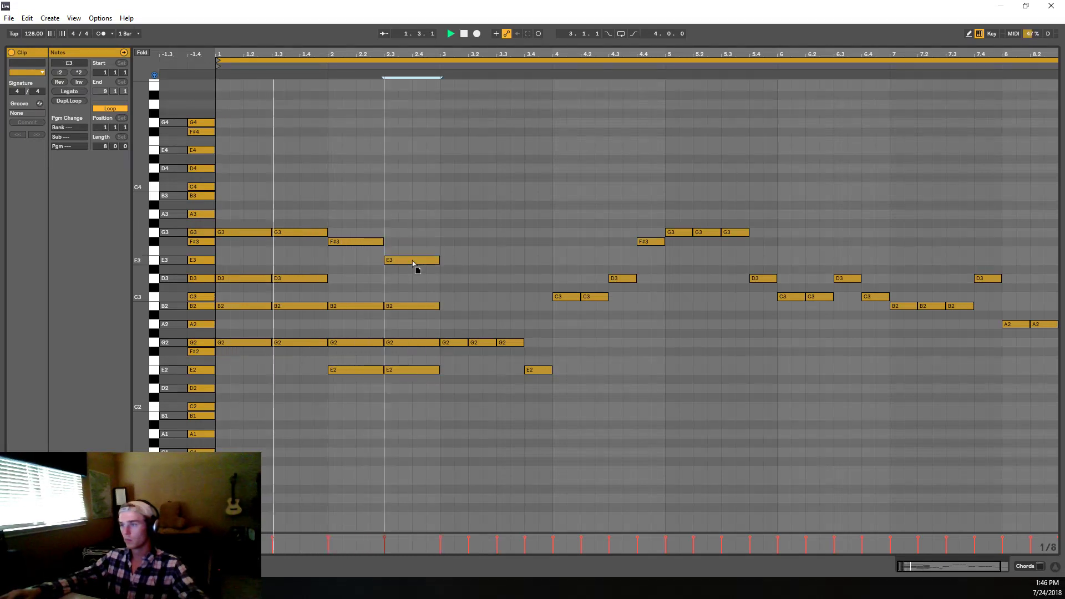
click(426, 241)
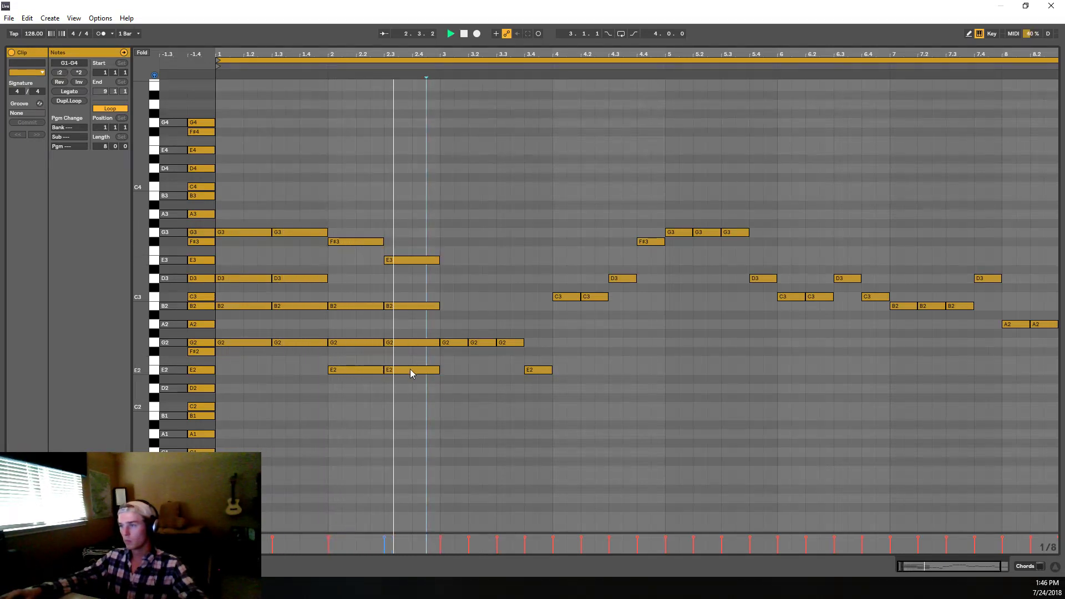
key(space)
key(space)
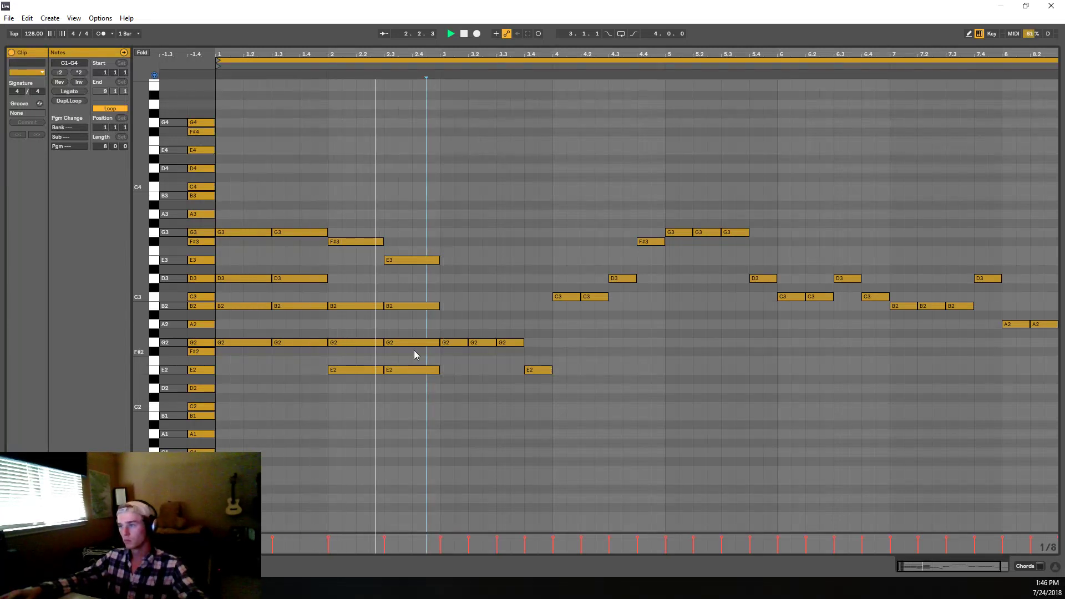
Step: Try the B2 of bar 2's second chord at A2, restore it to B2, and play the chords back
click(414, 306)
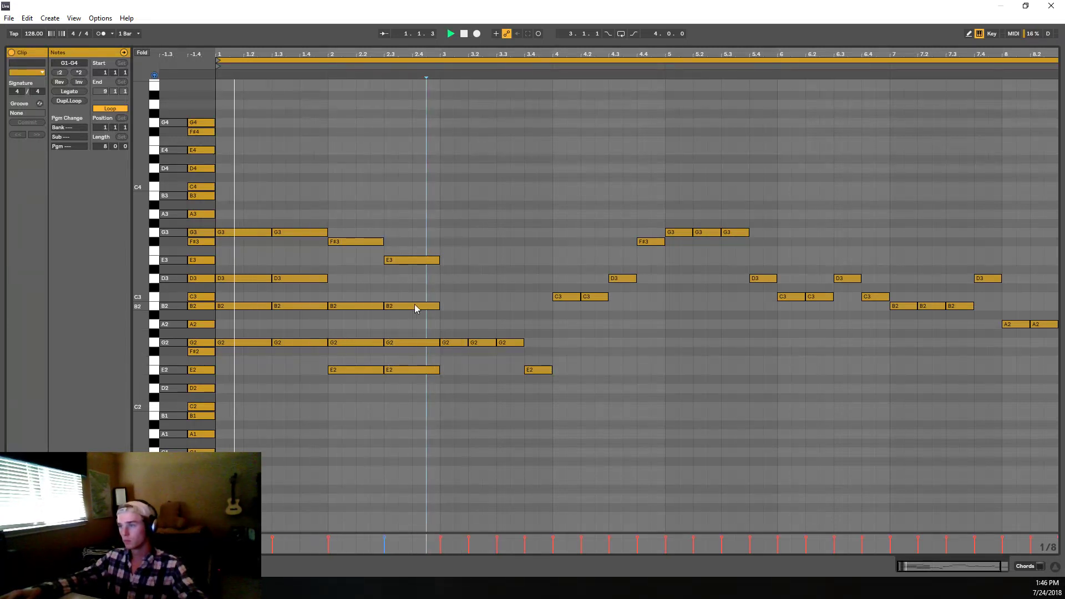
drag(415, 308, 414, 327)
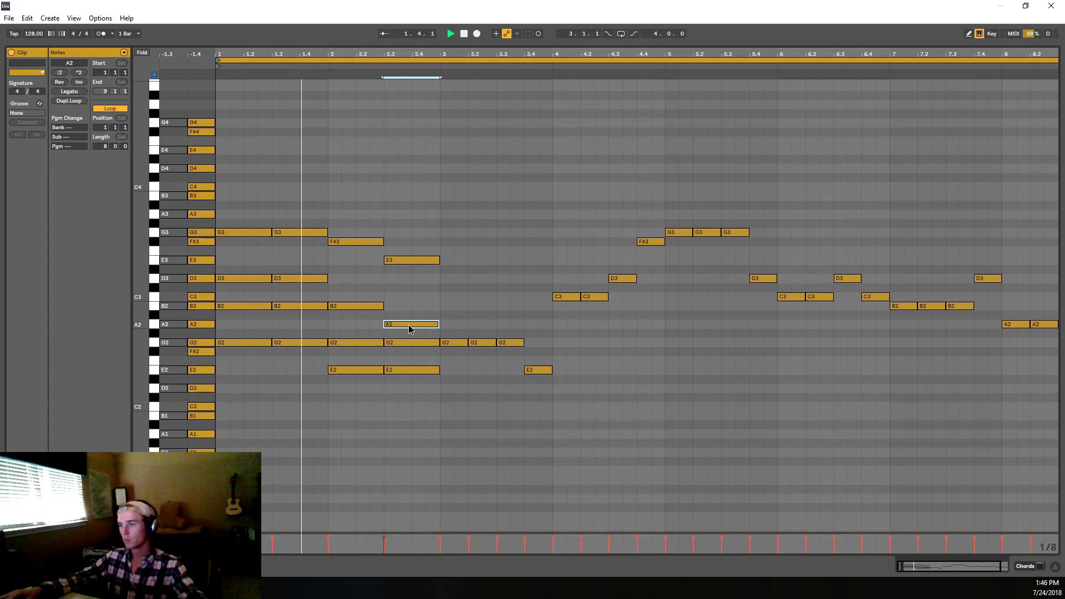
ctrl+click(408, 328)
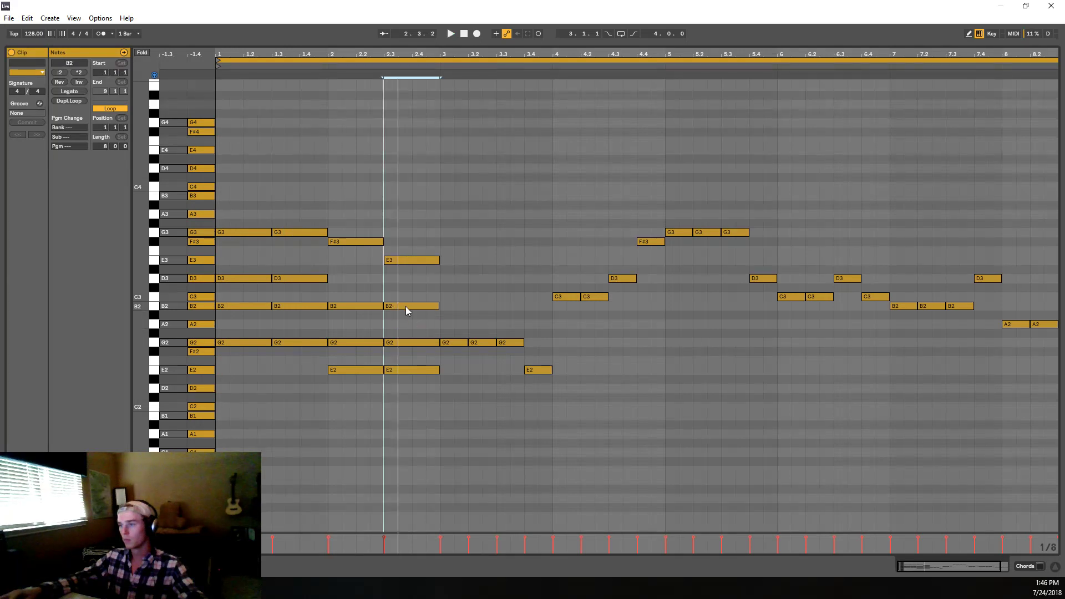
click(1024, 565)
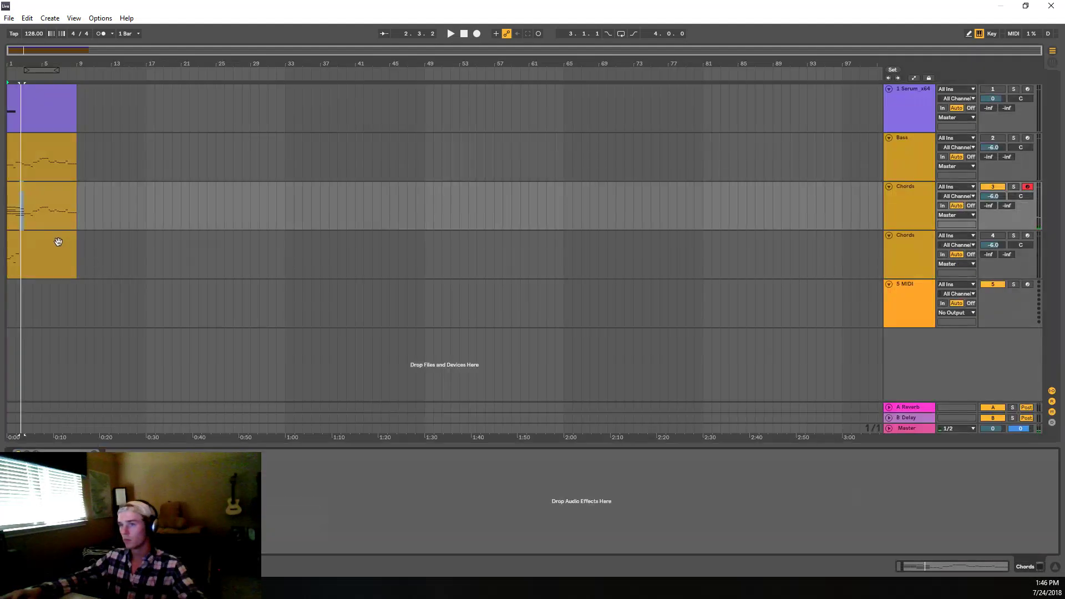
double_click(62, 196)
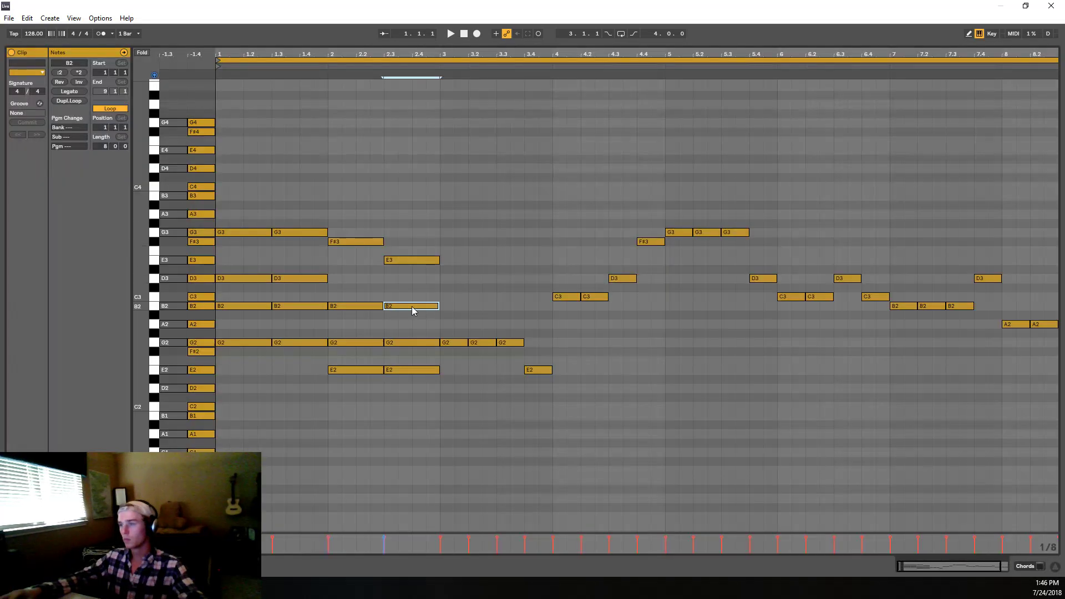
mouse_move(412, 308)
mouse_down()
mouse_move(409, 332)
mouse_move(410, 306)
mouse_up()
key(space)
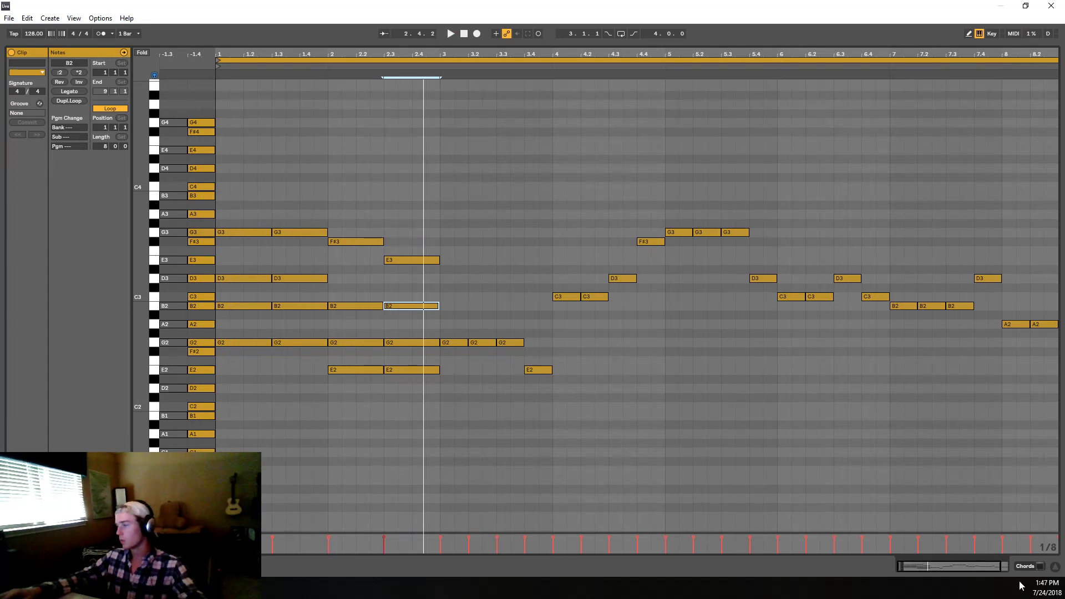
Step: Play the melody clip on the second Chords track and reopen the chord clip to compare the two
key(Tab)
double_click(64, 239)
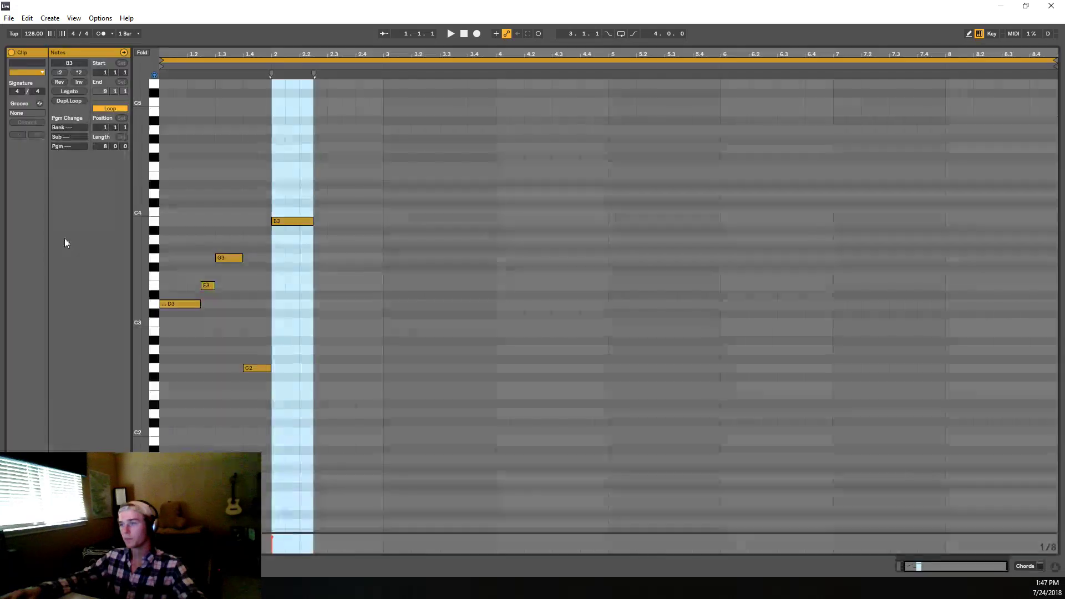
key(space)
key(space)
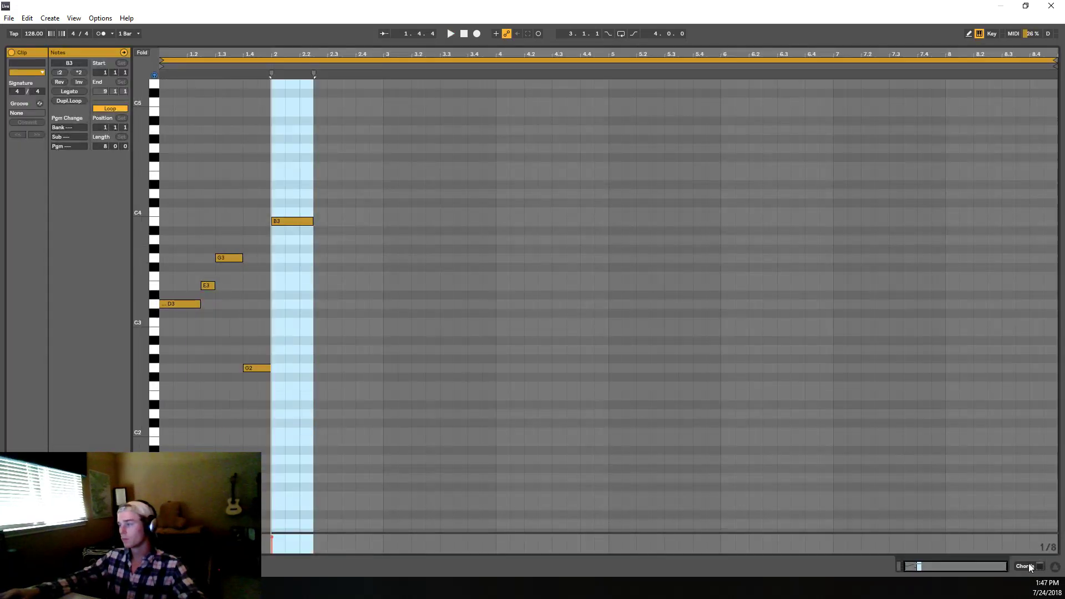
click(1028, 566)
double_click(48, 192)
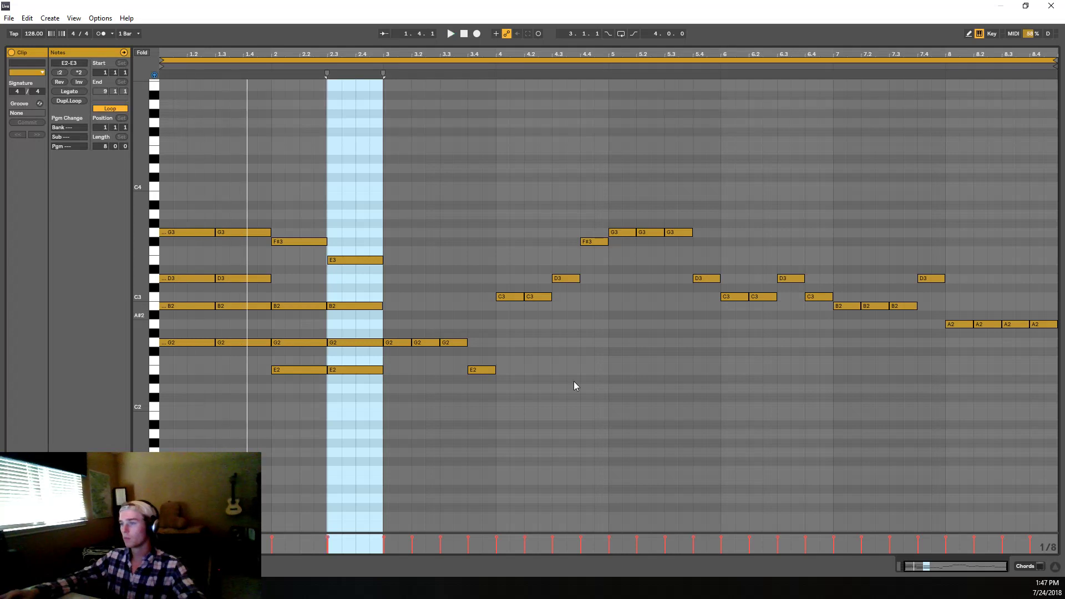
Step: Solo the melody track, reopen its clip and listen to the melody on its own
click(1026, 564)
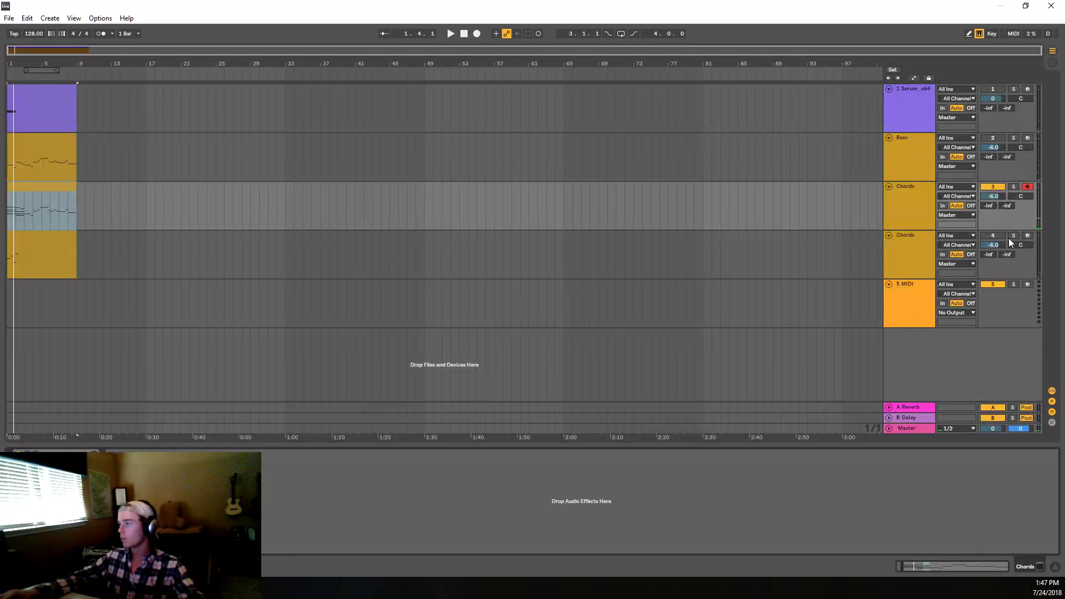
double_click(41, 254)
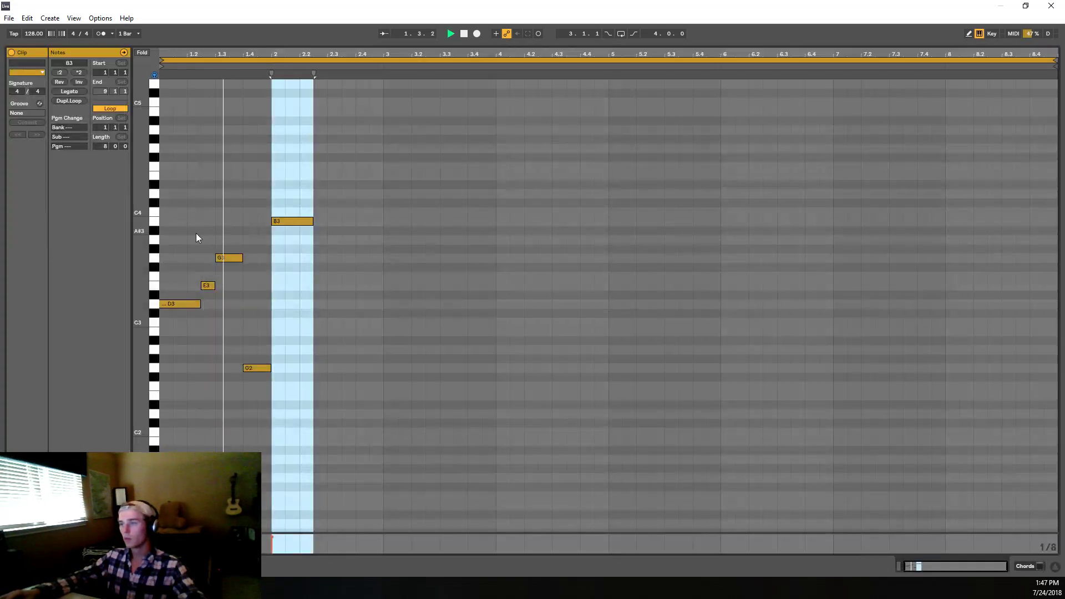
key(space)
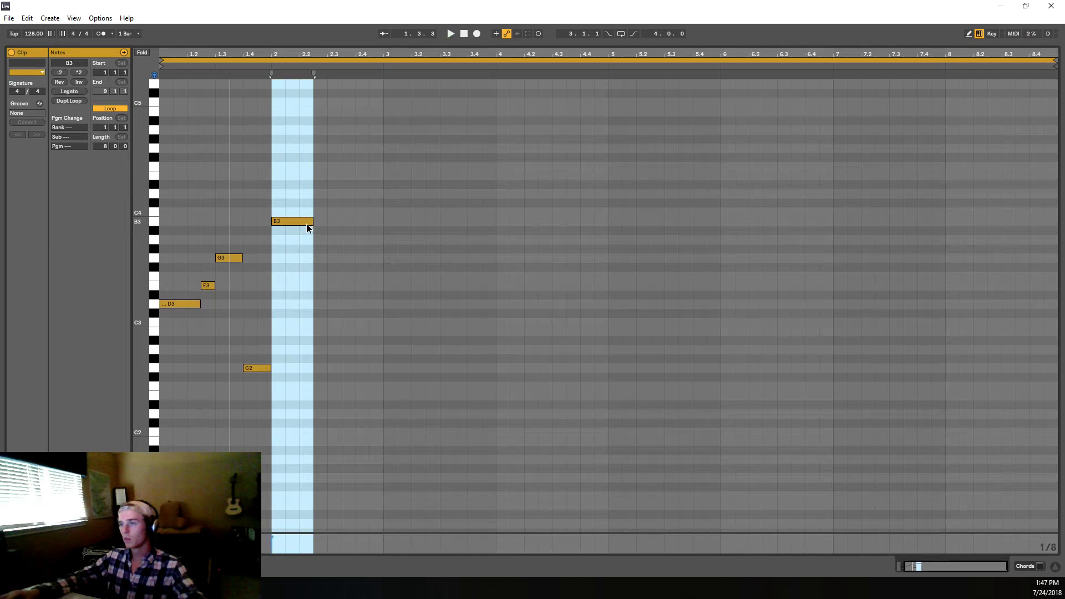
Step: Copy bar 2's B3 to beat 3 as a one-beat B2 and follow it with a one-beat A2
click(341, 259)
key(ctrl+v)
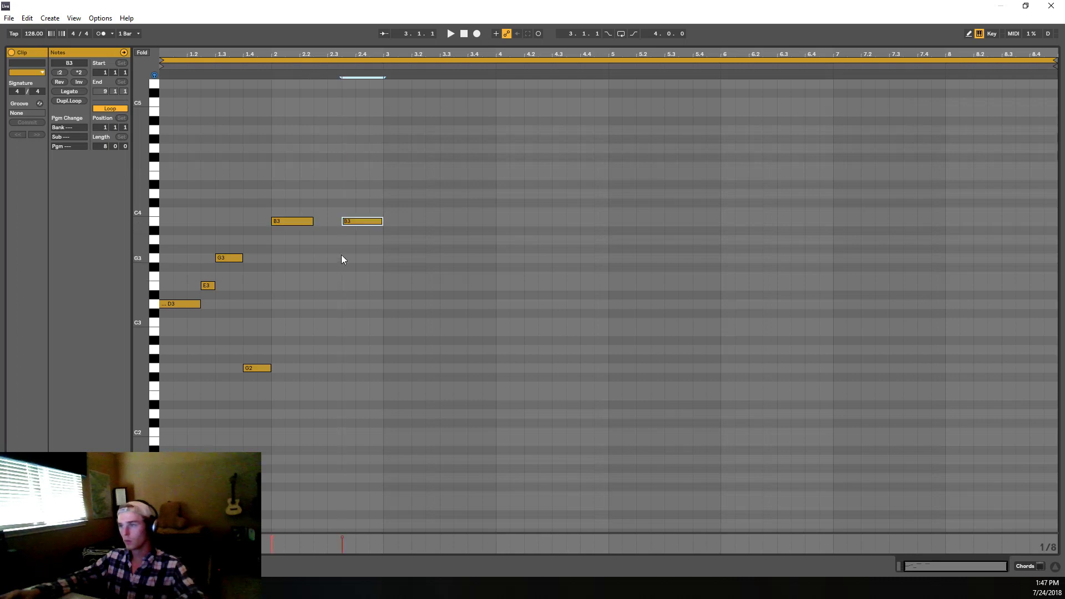
drag(363, 224, 331, 271)
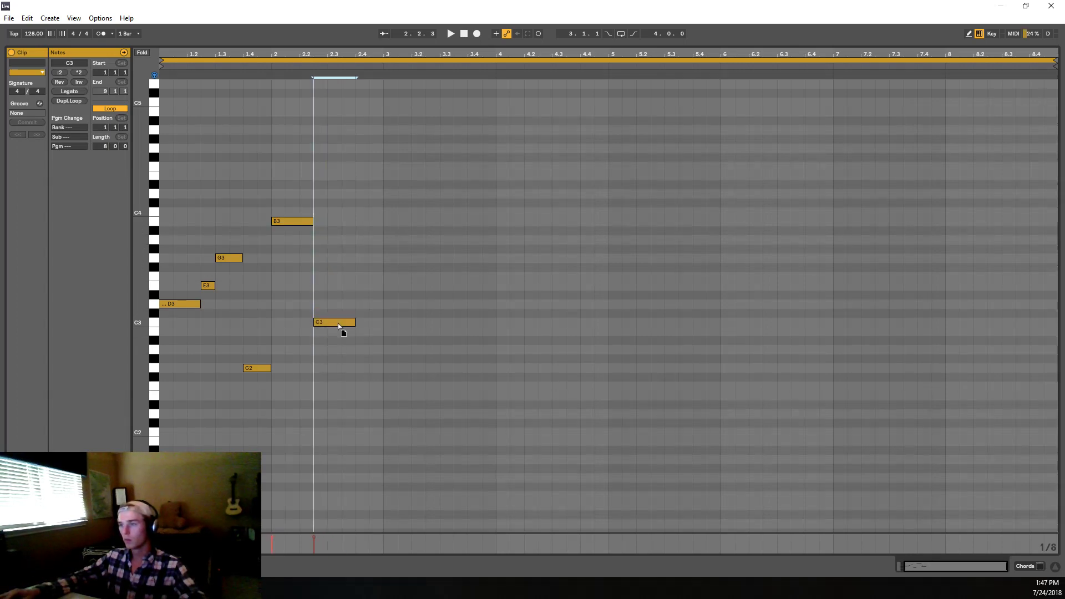
mouse_move(351, 333)
mouse_down()
mouse_move(331, 336)
mouse_move(350, 339)
mouse_up()
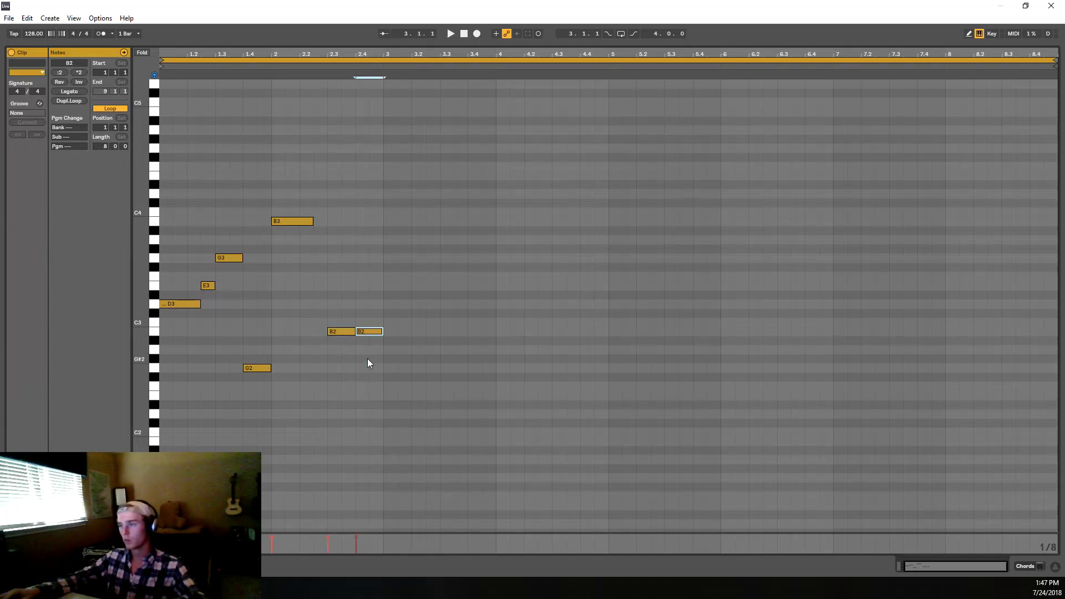
drag(376, 332, 373, 351)
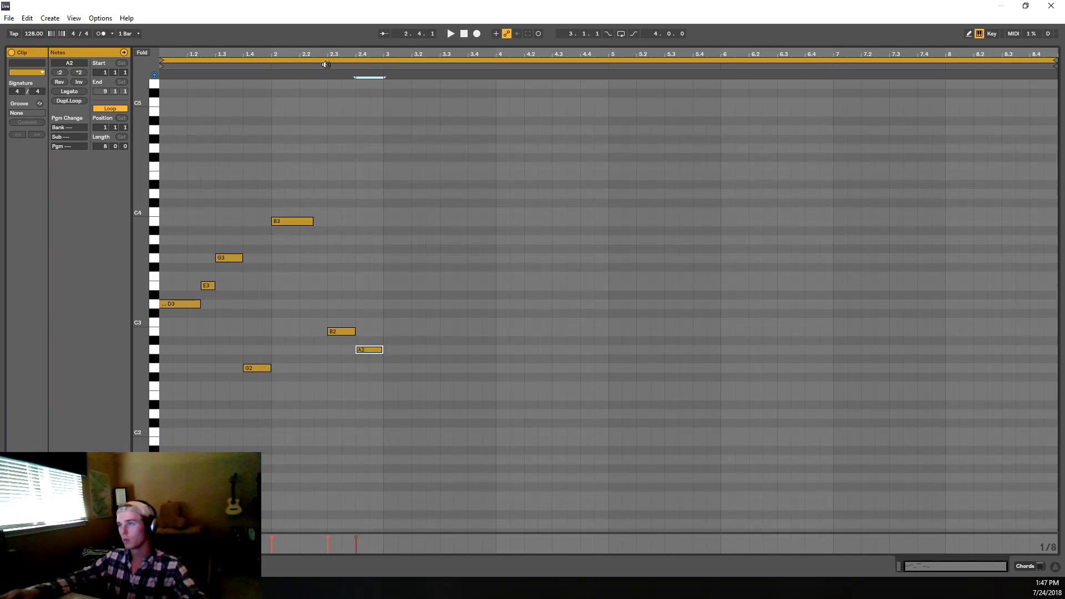
Step: Shorten bar 2's B2 to half a beat, move the A2 directly after it, and play the melody back
click(326, 65)
click(343, 333)
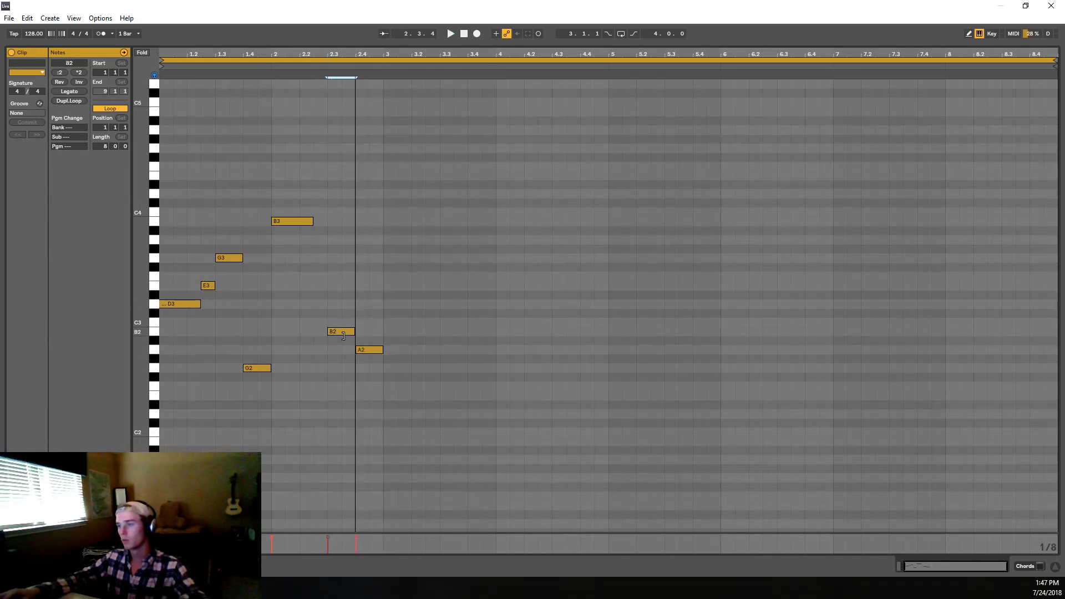
key(space)
drag(343, 335, 363, 352)
key(space)
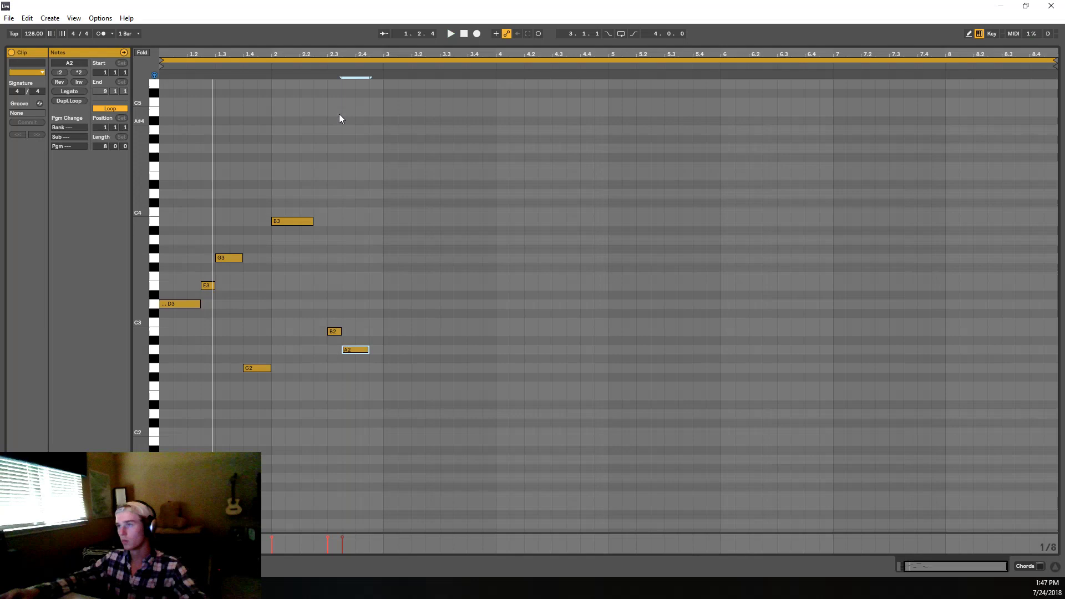
click(326, 69)
click(167, 72)
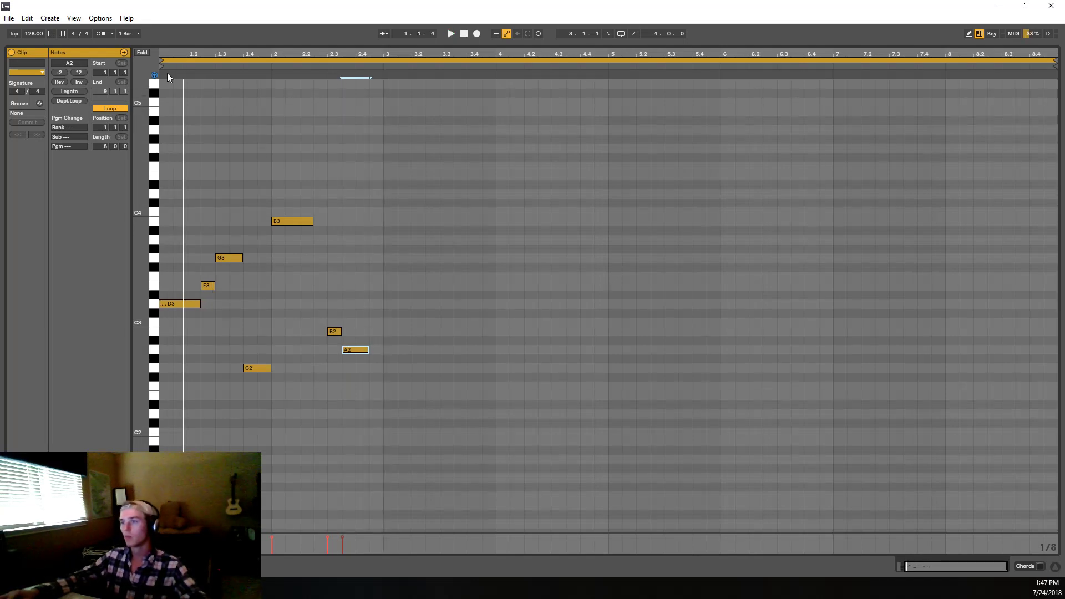
click(170, 64)
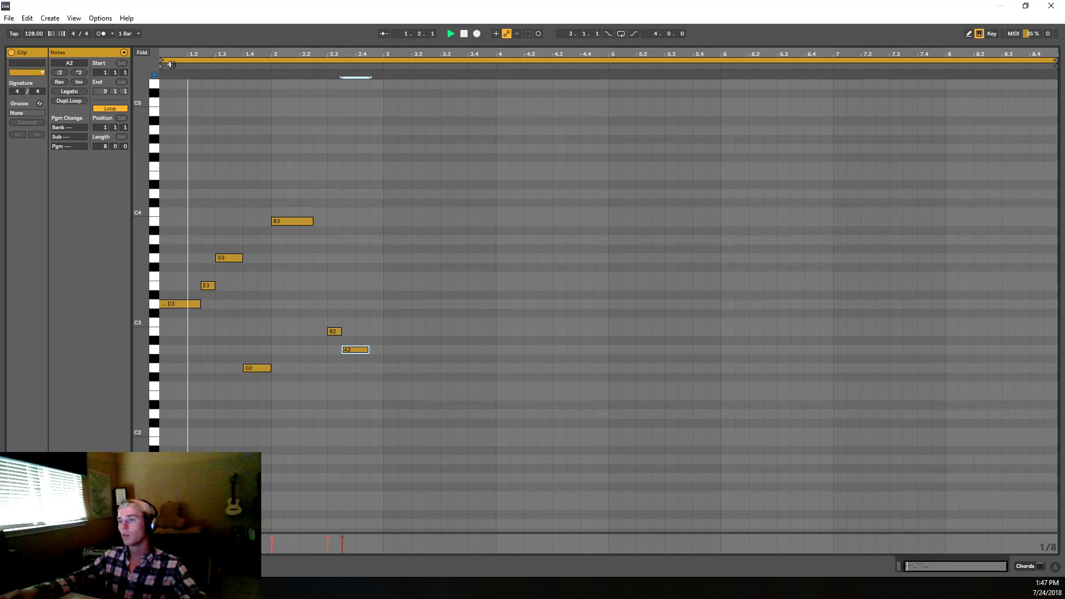
key(space)
Step: Turn off the melody track's solo and play the arrangement back with the chord clip open
key(shift+Tab)
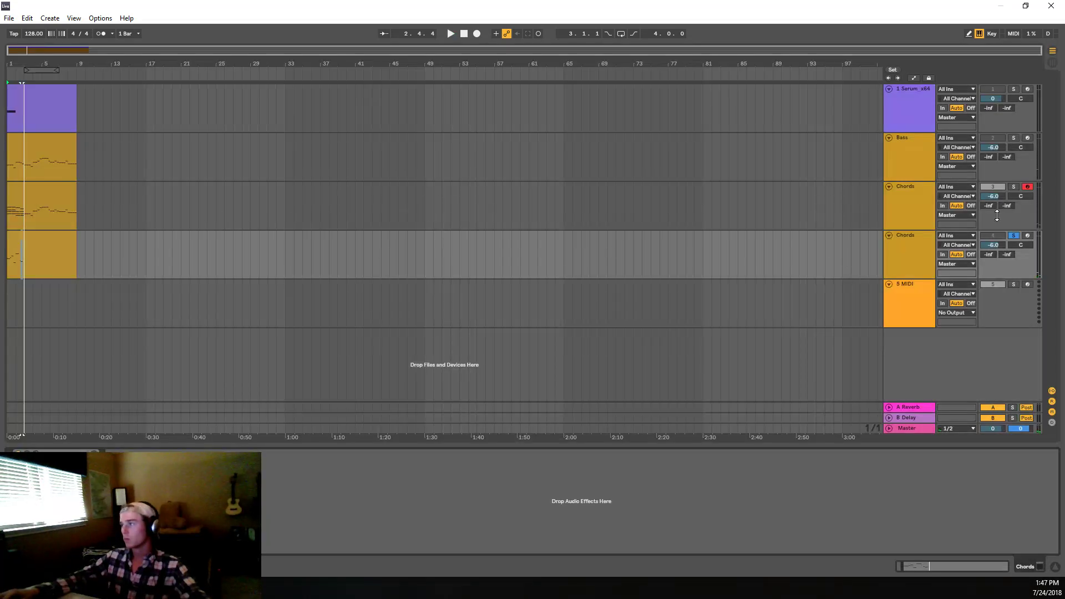
click(1017, 235)
key(space)
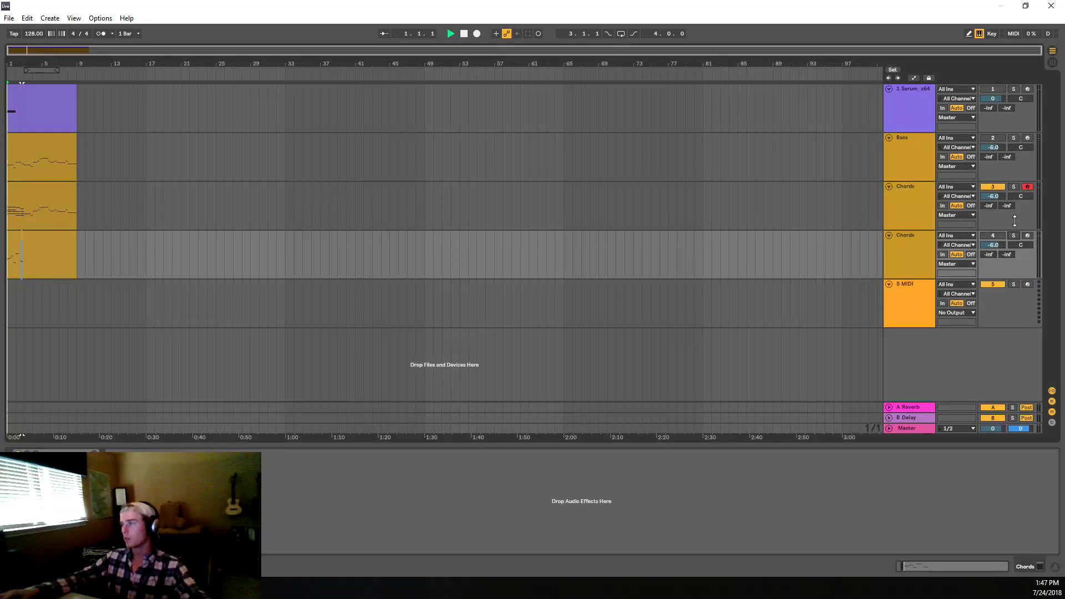
double_click(58, 195)
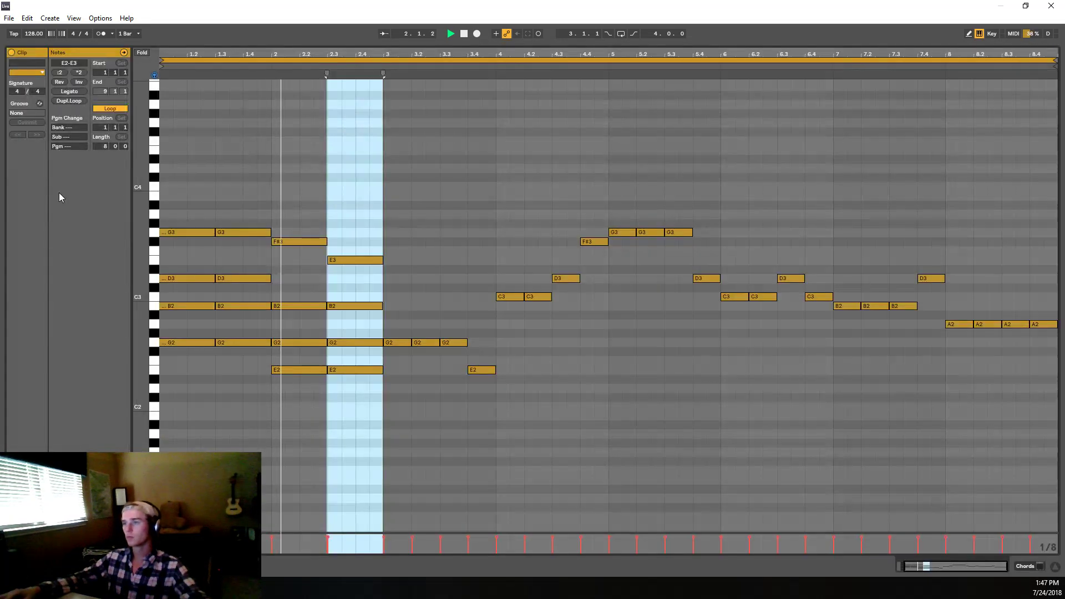
key(space)
key(shift+Tab)
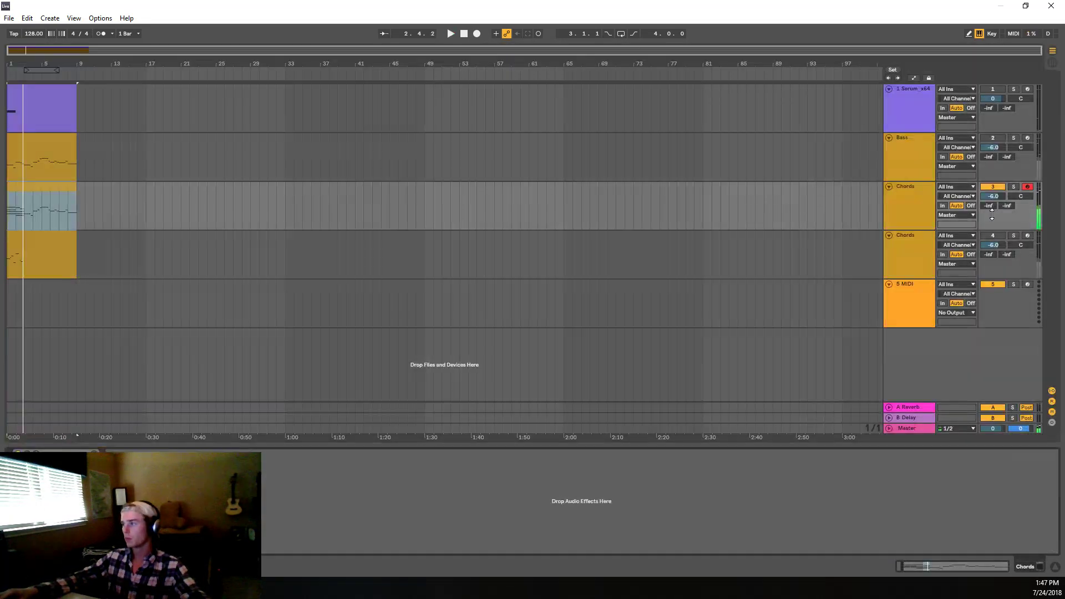
Step: Activate the Bass track, start playback and open the chord clip again
click(994, 138)
key(space)
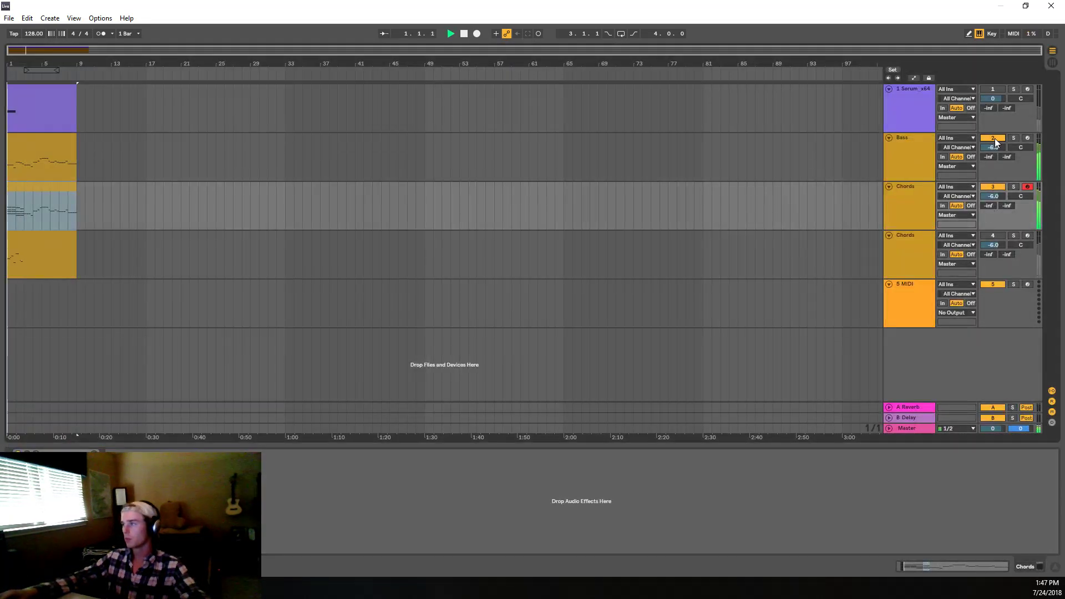
click(63, 185)
double_click(64, 185)
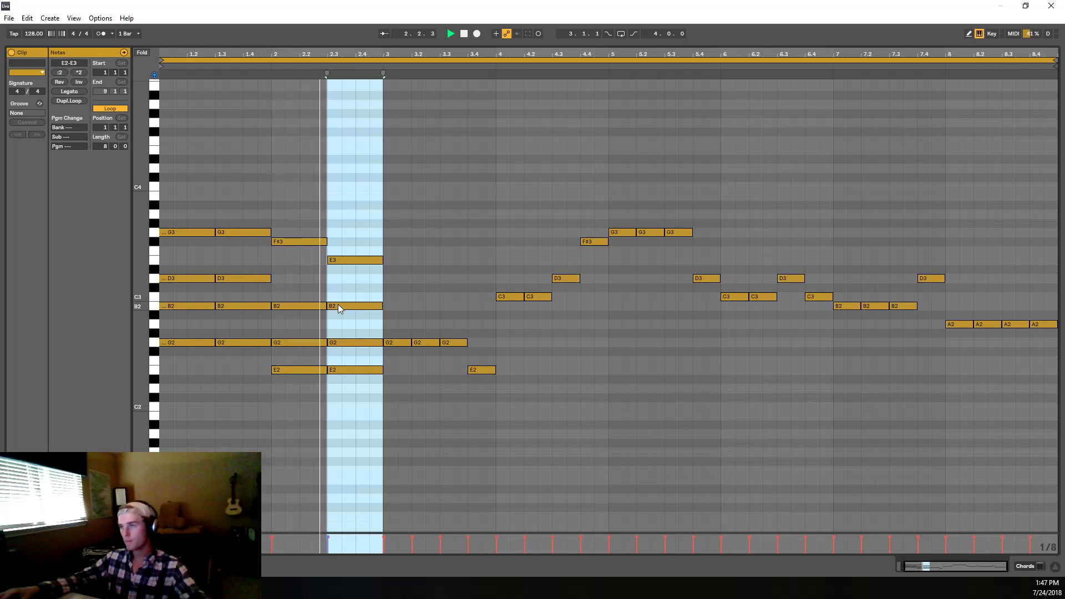
Step: Duplicate bar 2's second chord to the start of bar 3 and lower the copy's top E3 to D3
click(349, 369)
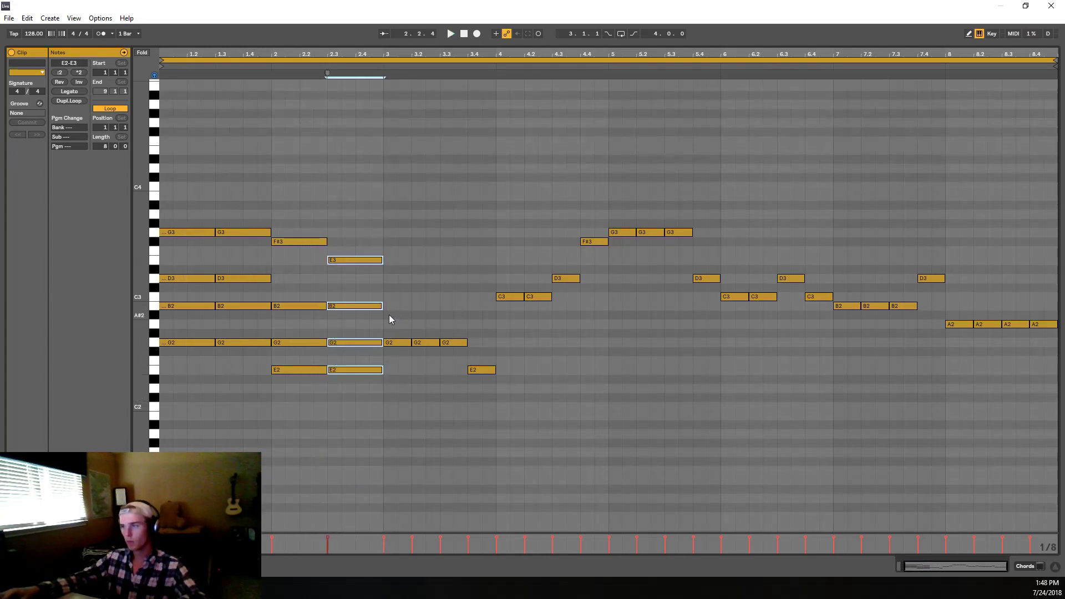
key(ctrl+d)
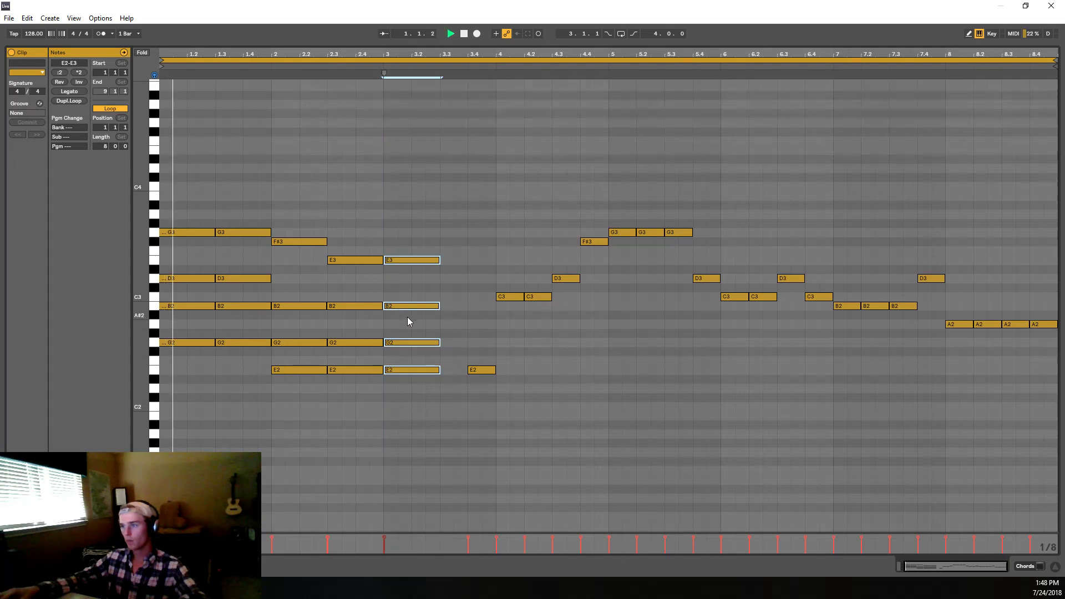
drag(408, 258, 409, 278)
click(423, 245)
click(416, 260)
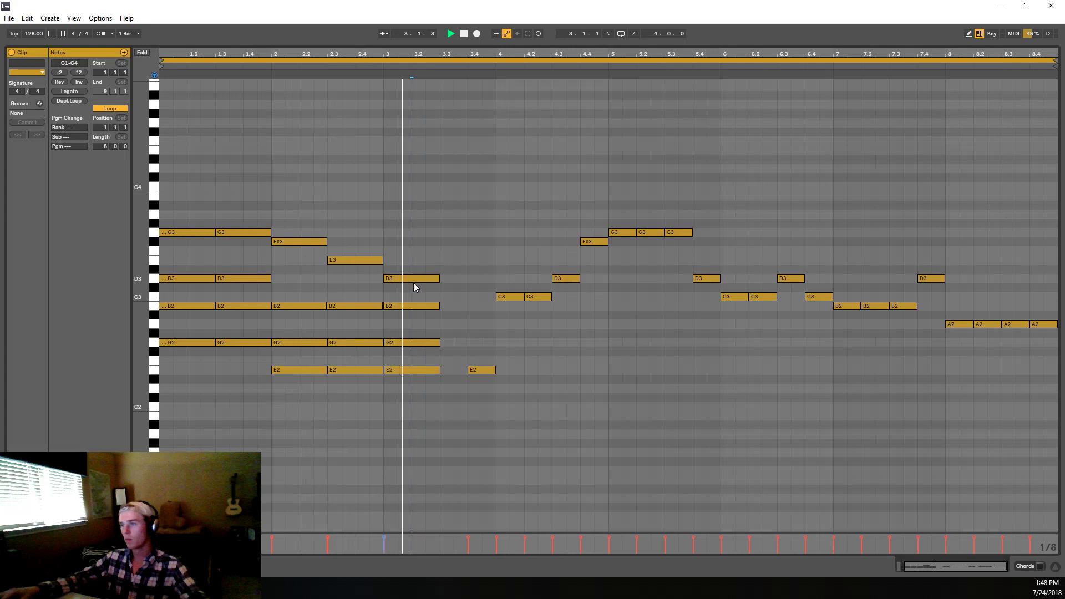
Step: Lower the bottom E2 of bar 3's first chord to D2 and play it back
drag(411, 369, 413, 382)
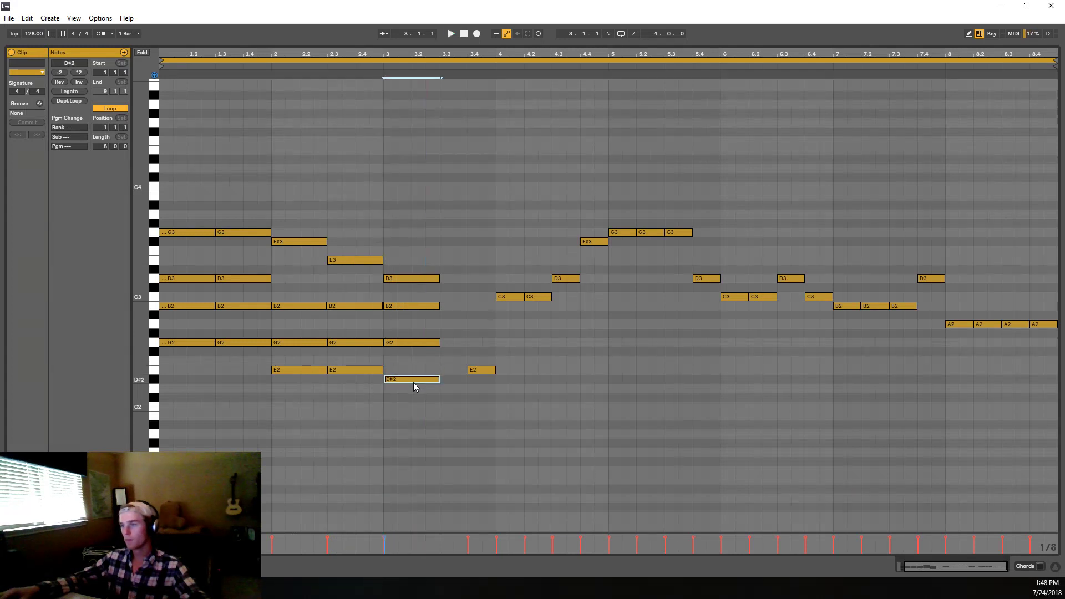
click(961, 565)
key(space)
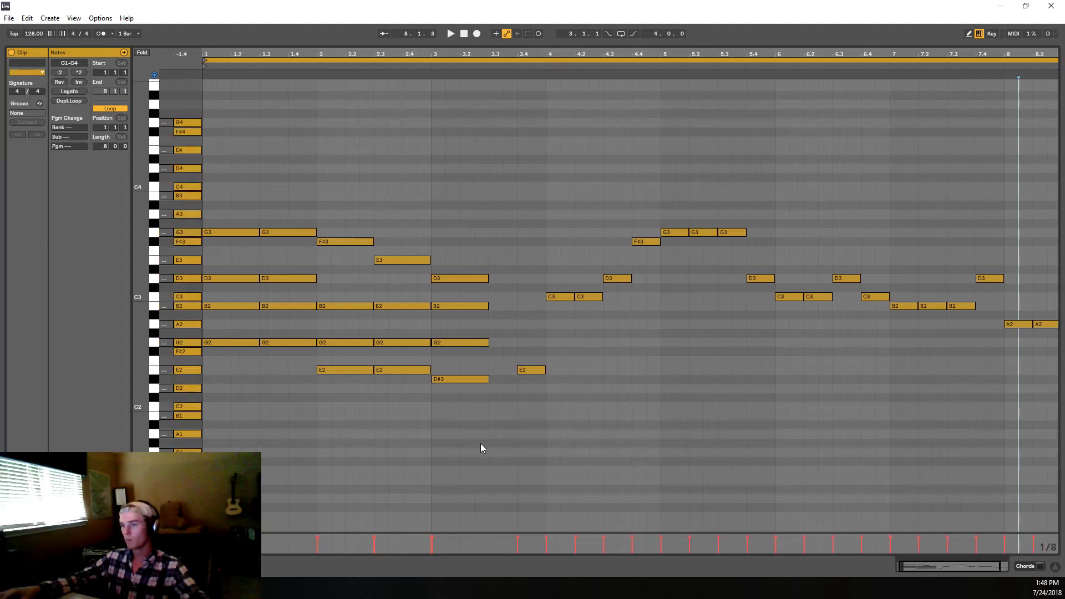
click(468, 362)
drag(458, 381, 458, 394)
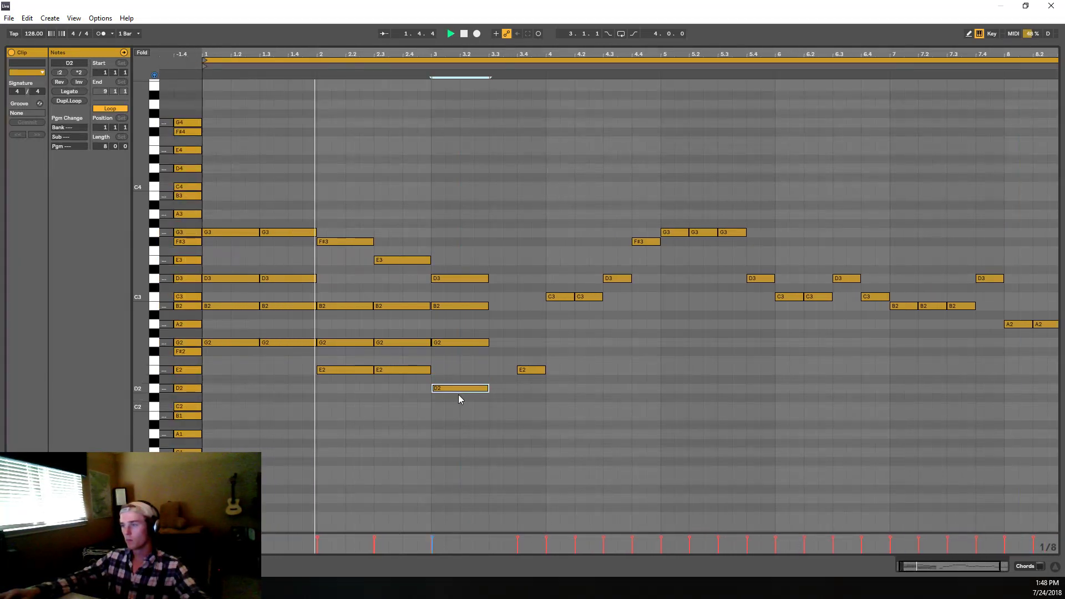
Step: Delete the leftover E2 at the end of bar 3 and duplicate the D2-G2-B2-D3 chord into the bar's second half
drag(569, 427, 532, 351)
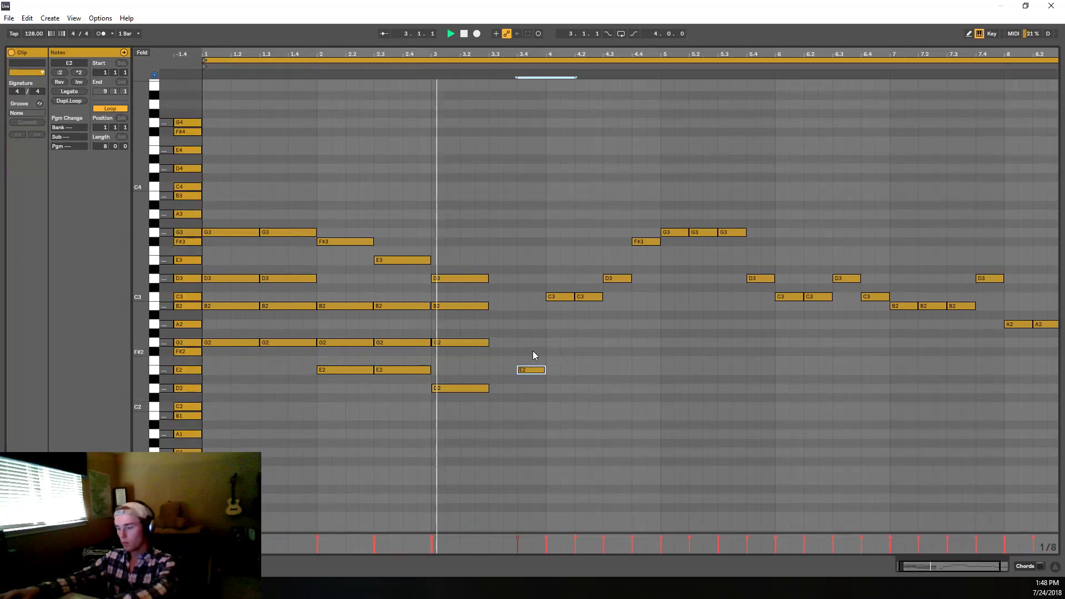
key(Delete)
drag(481, 417, 473, 262)
key(ctrl+d)
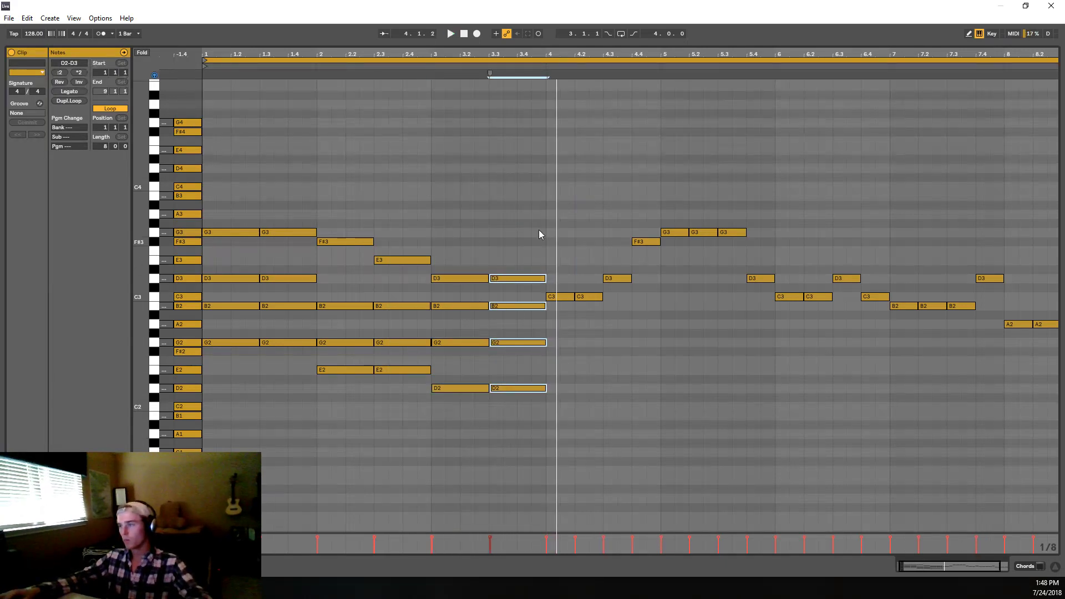
click(538, 229)
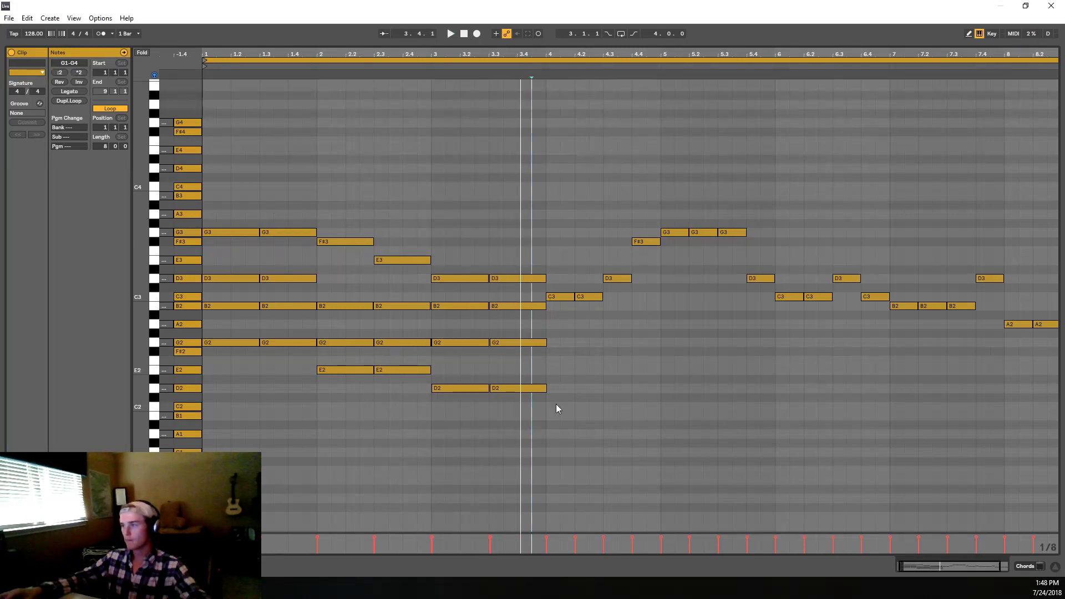
Step: Undo the duplication of bar 3's chord into the second half and delete the leftover E2 at the end of the bar
drag(530, 443, 536, 277)
key(ctrl+z)
key(ctrl+z)
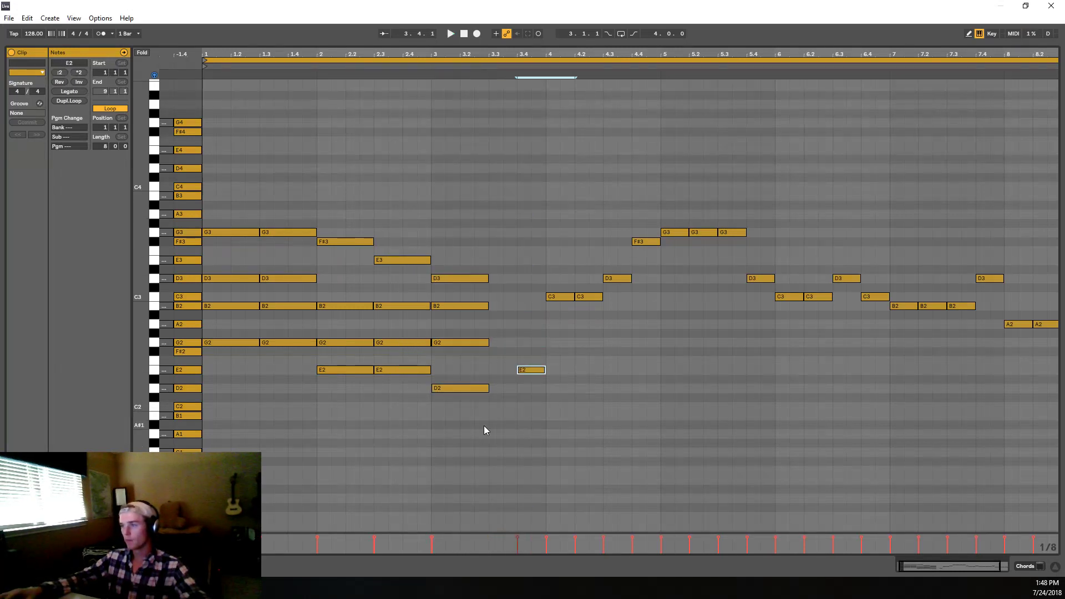
drag(500, 405, 502, 406)
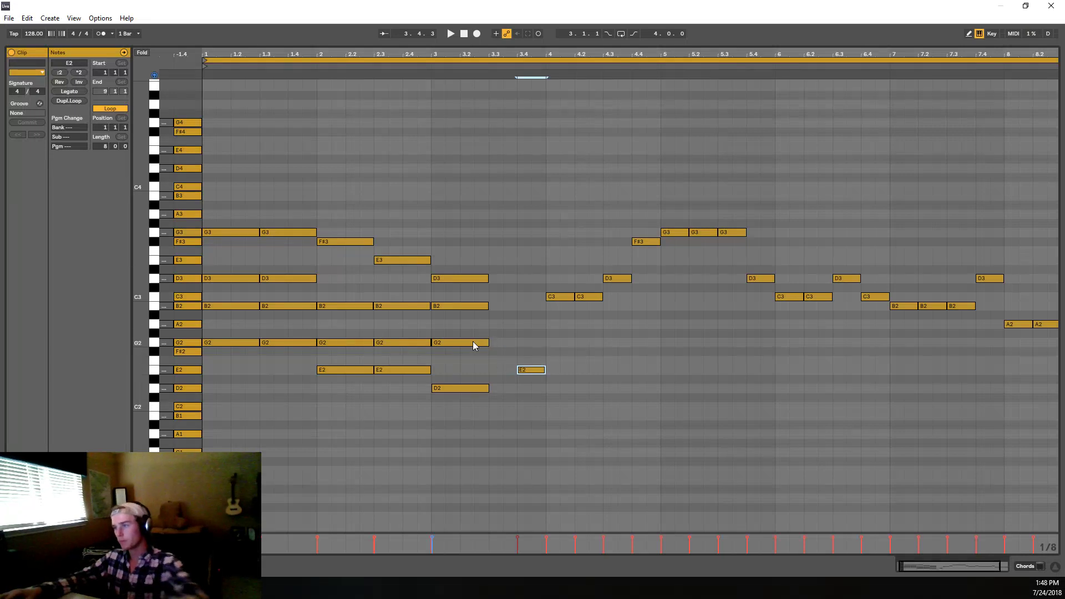
click(534, 370)
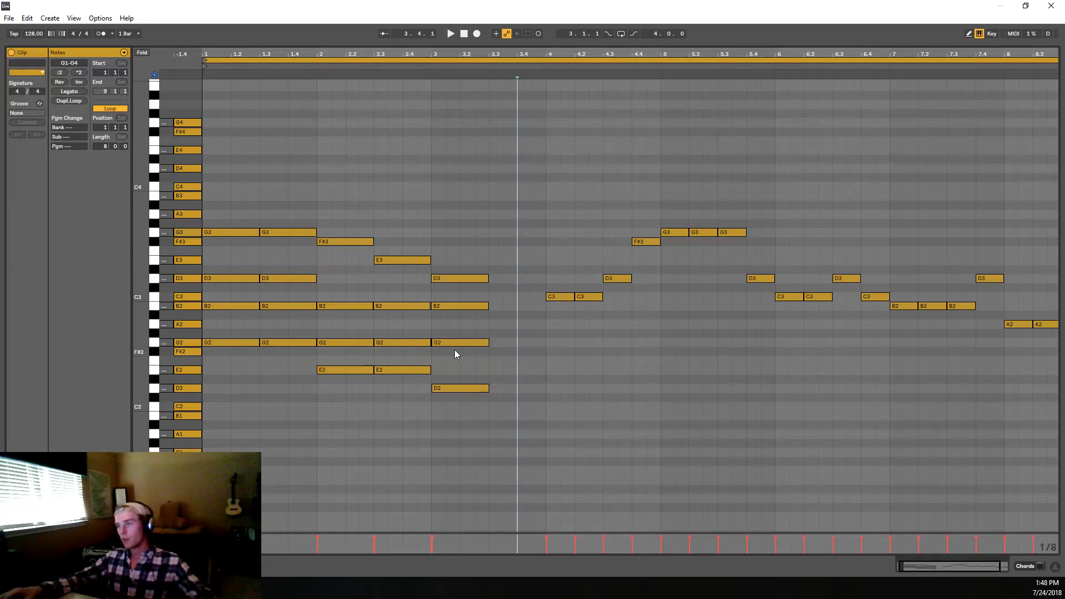
Step: Clean up the note edges at the start of bar 3, extending bar 2's last B2 to the bar line, and play it back
scroll(434, 335, up, 5)
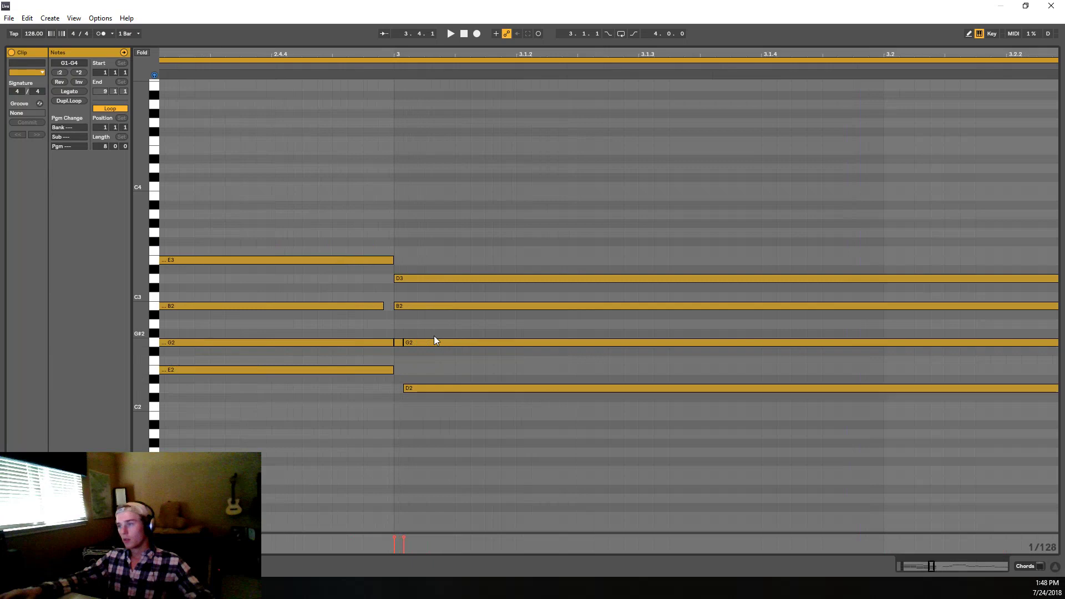
key(ctrl+z)
click(384, 306)
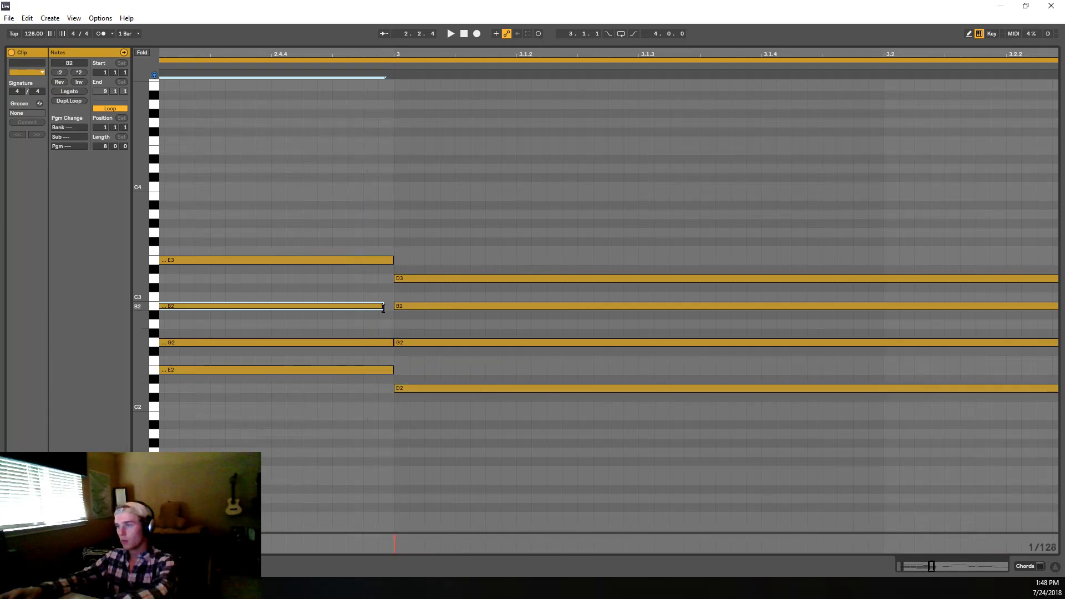
drag(382, 308, 393, 307)
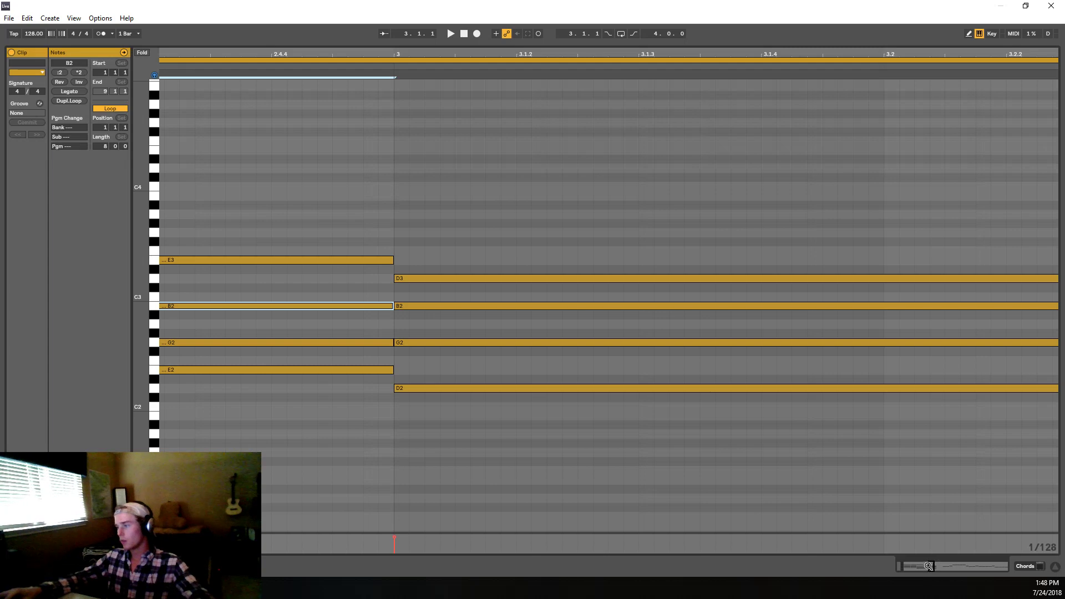
drag(928, 566, 880, 566)
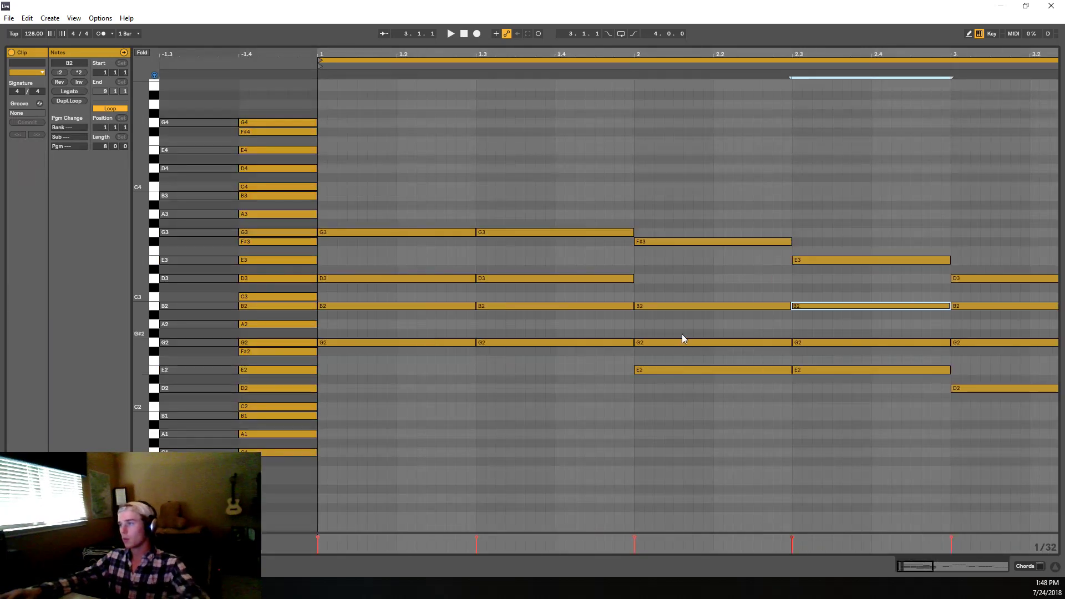
key(space)
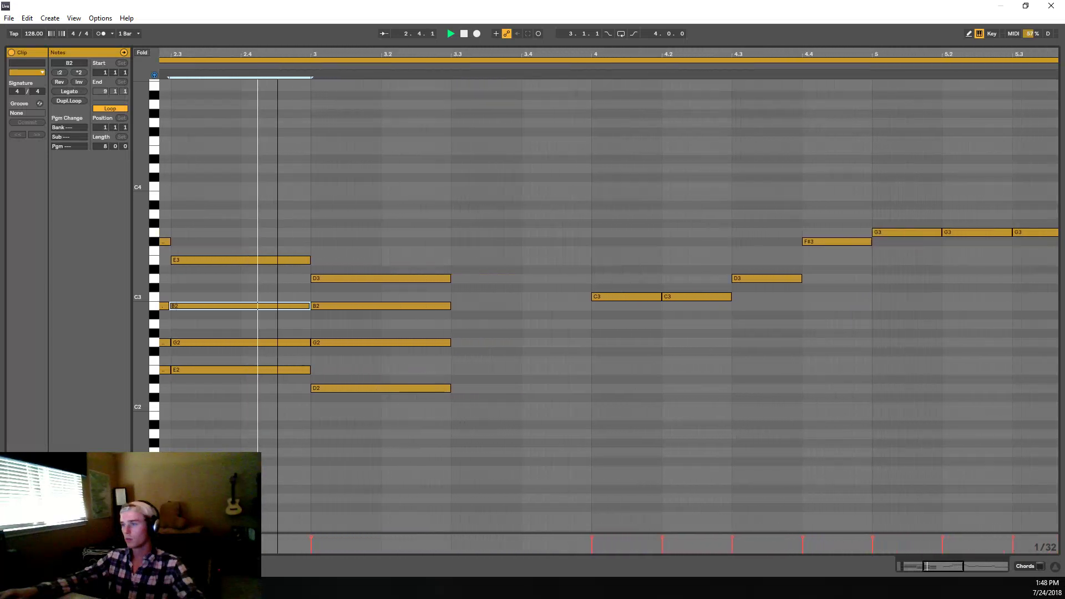
key(space)
Step: Duplicate the D2-G2-B2-D3 chord into bar 3's second half and split the copy into two one-beat chords
drag(387, 418, 348, 198)
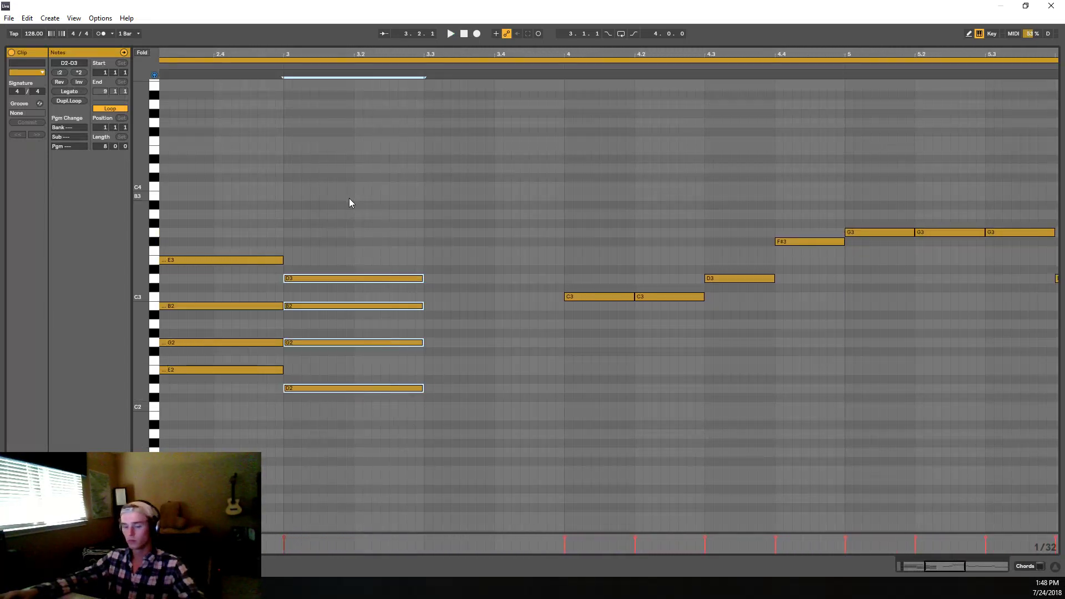
key(ctrl+d)
click(494, 237)
key(space)
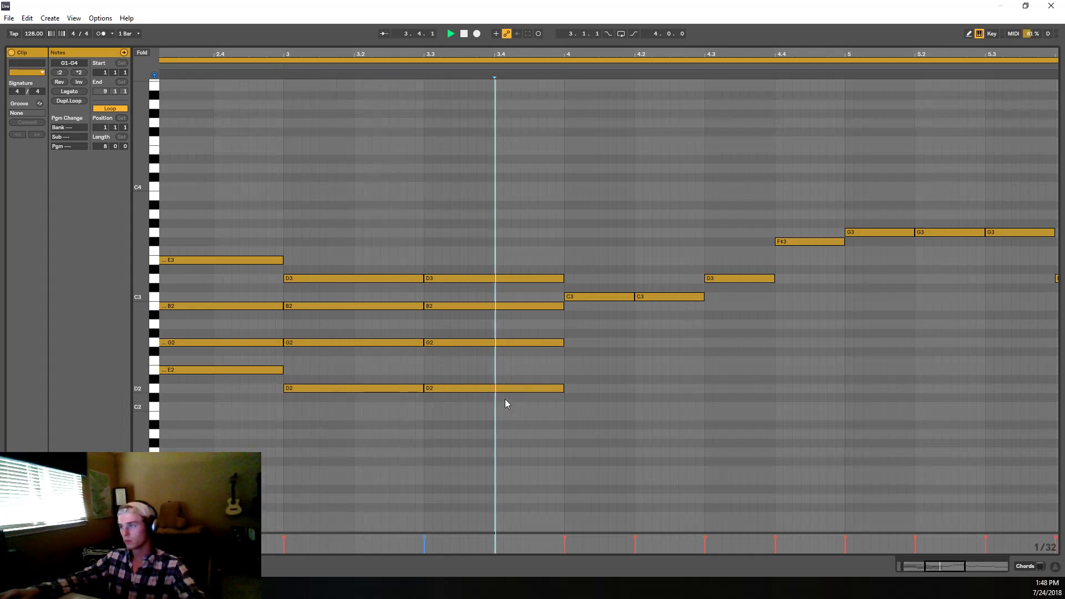
key(space)
drag(521, 404, 494, 284)
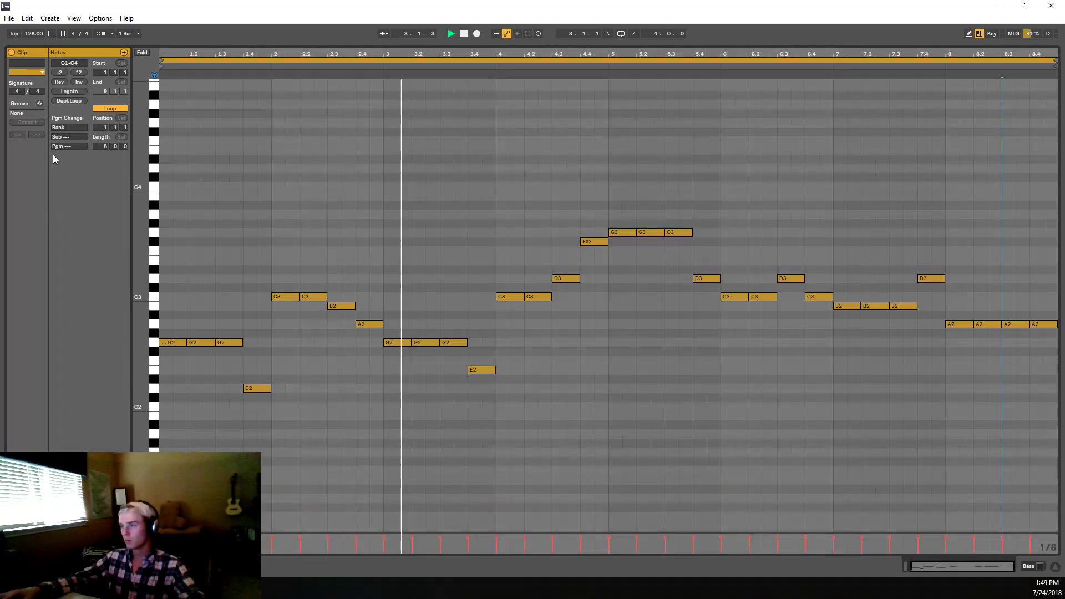
key(space)
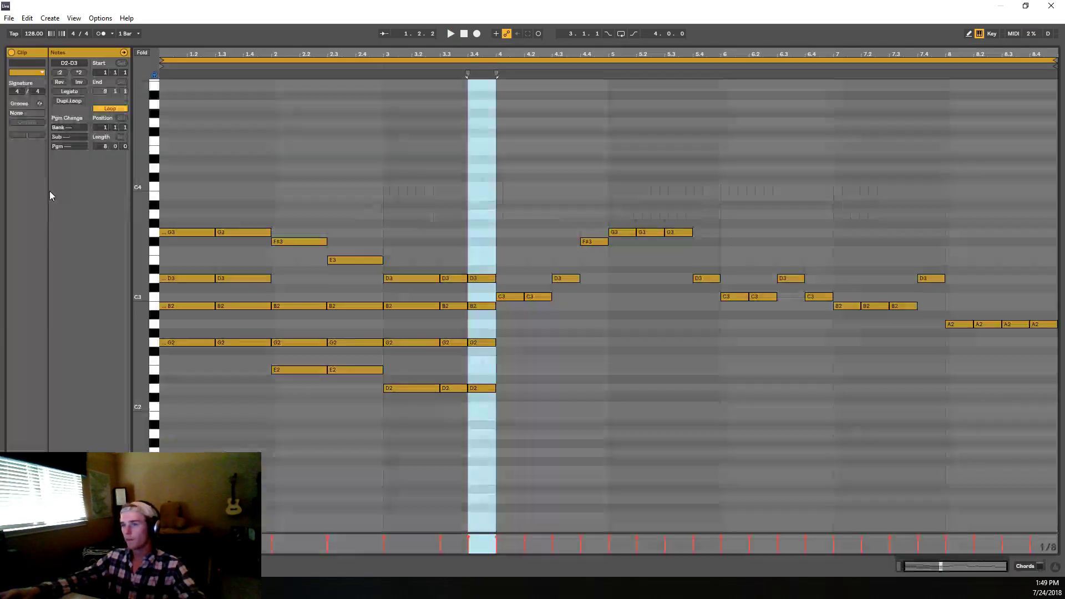
Step: Shorten bar 1's second chord to one beat, duplicate it onto beat 4 and play it back
drag(226, 370, 247, 177)
drag(270, 279, 242, 280)
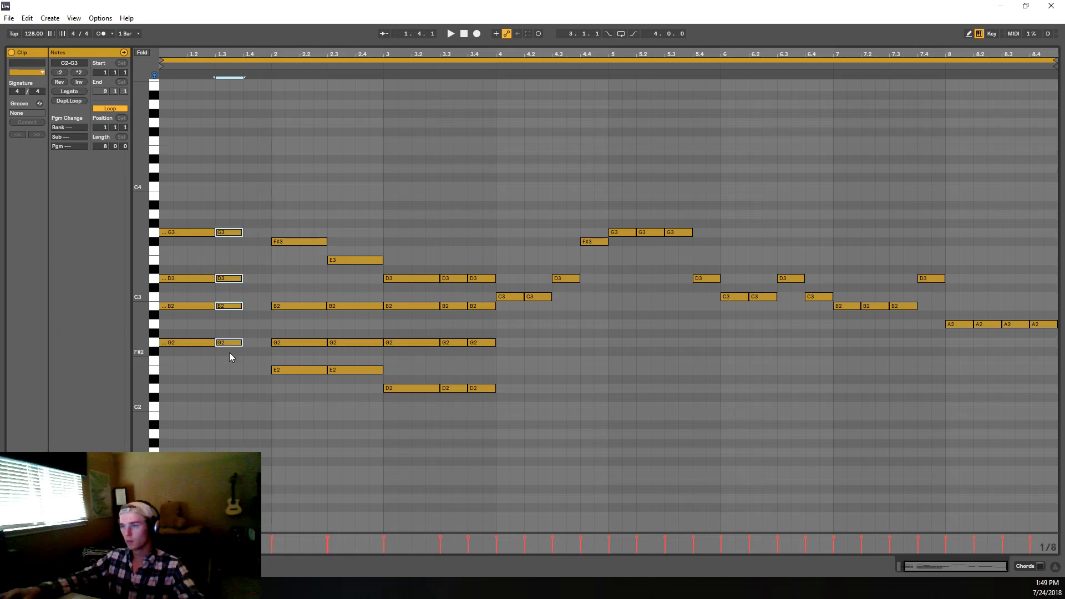
key(ctrl+d)
key(space)
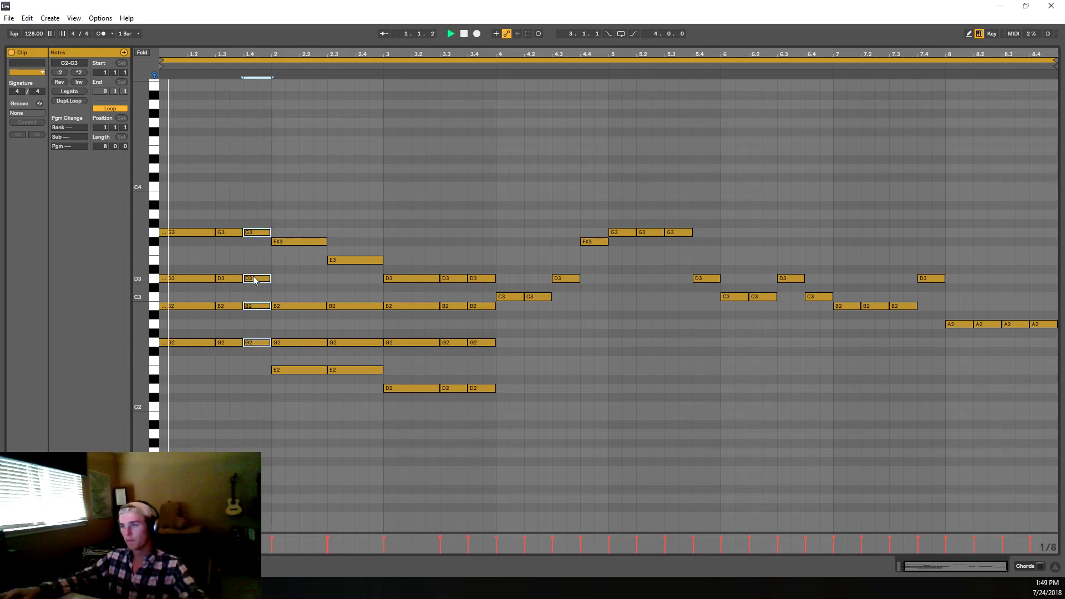
key(space)
Step: Try lowering the top G3 of bar 1's beat-4 chord by an octave, undo it and restart playback
drag(266, 248, 262, 210)
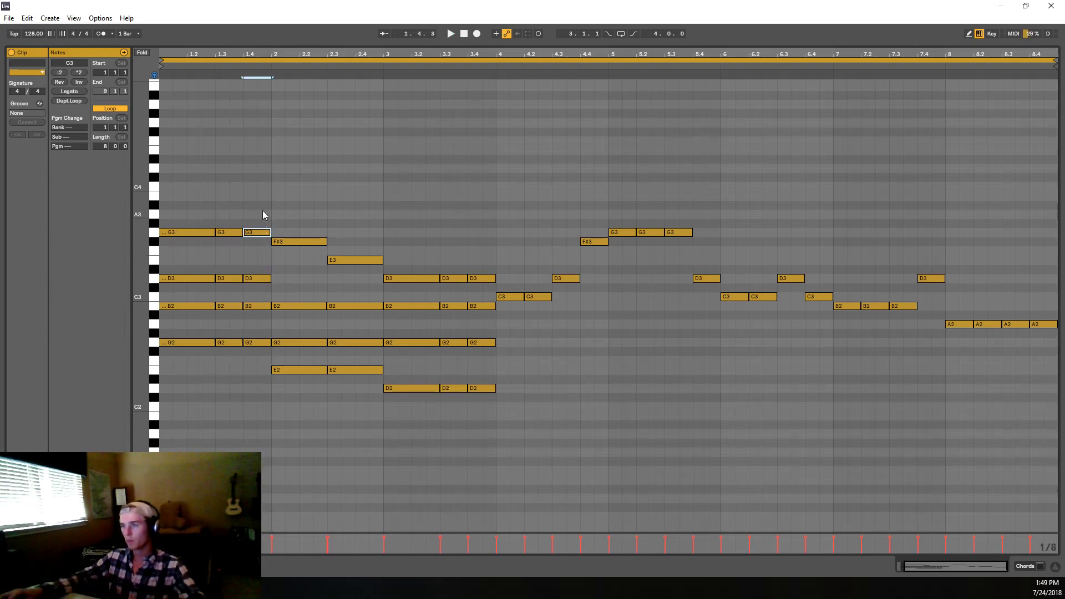
key(shift+Down)
key(ctrl+z)
key(space)
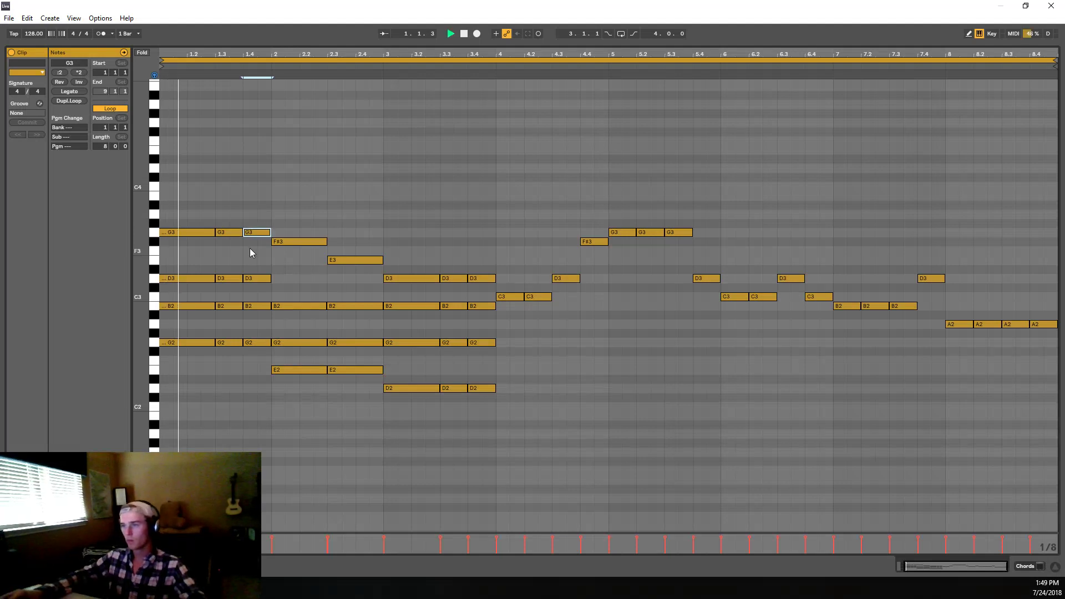
Step: Try E2 in place of the D3 in bar 1's beat-4 chord during playback, and return the note to D3
click(253, 279)
key(shift+Down)
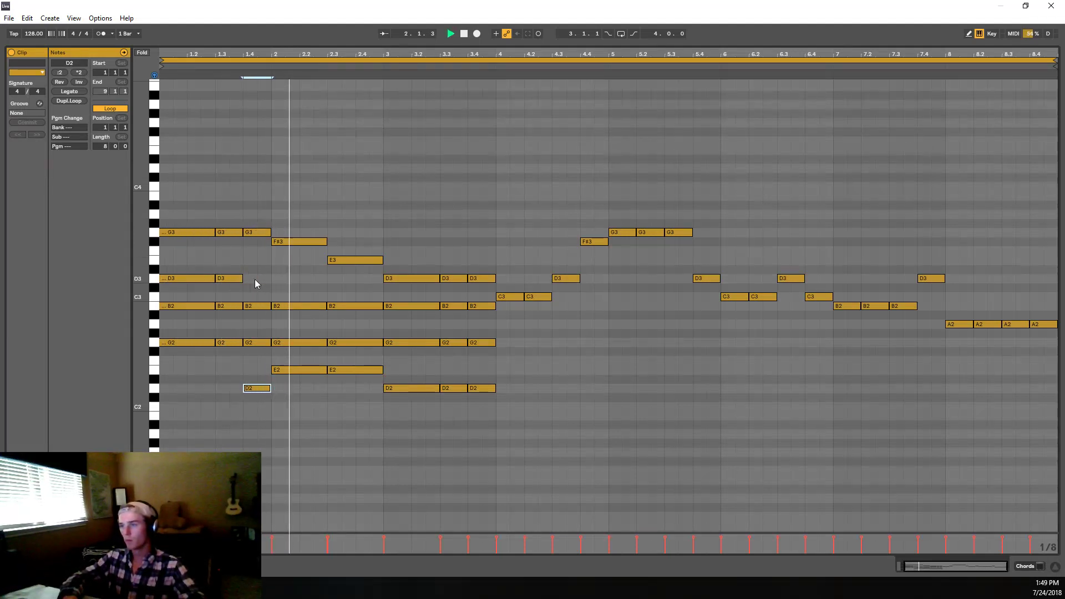
key(Up)
key(Up)
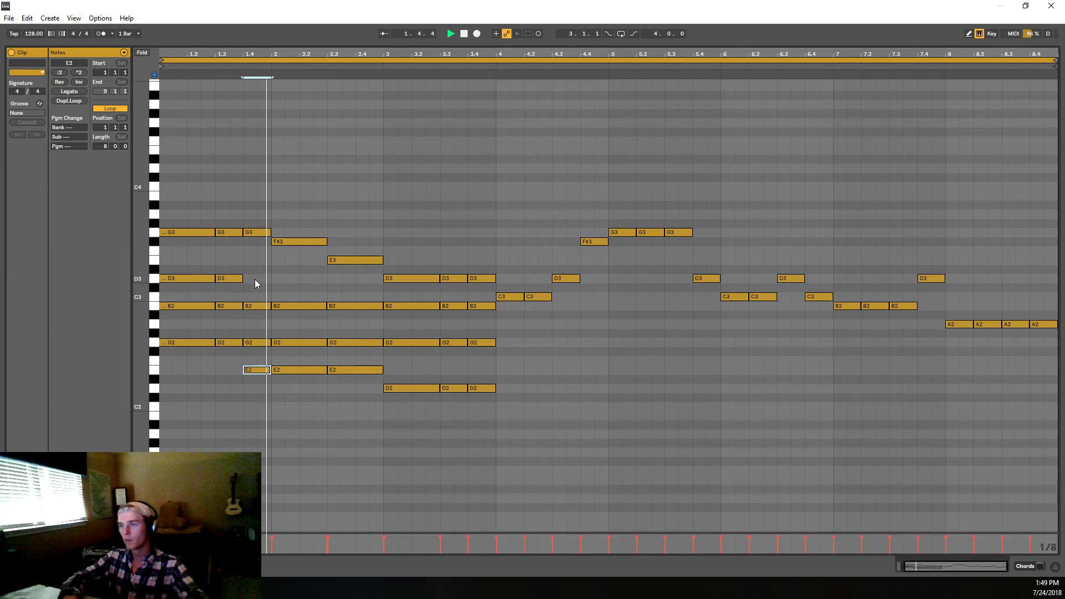
key(Up)
key(Up)
key(Up)
key(Up)
key(Up)
key(Up)
key(Up)
key(Up)
key(Up)
key(Up)
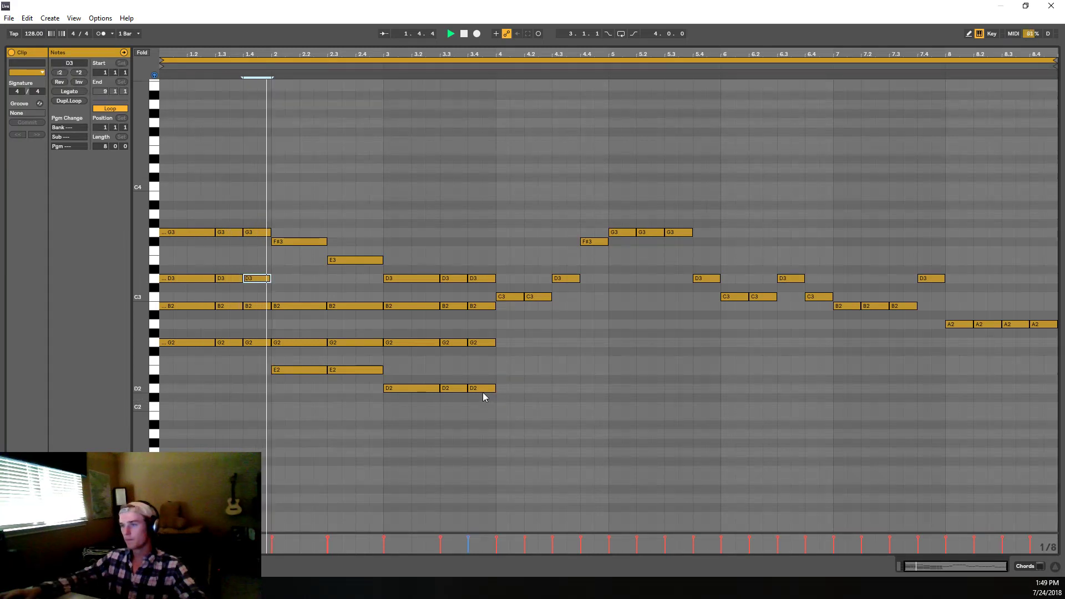
Step: Delete bar 1's beat-4 chord, extend the beat-3 chord back to two beats and replay from the start
drag(247, 365, 242, 184)
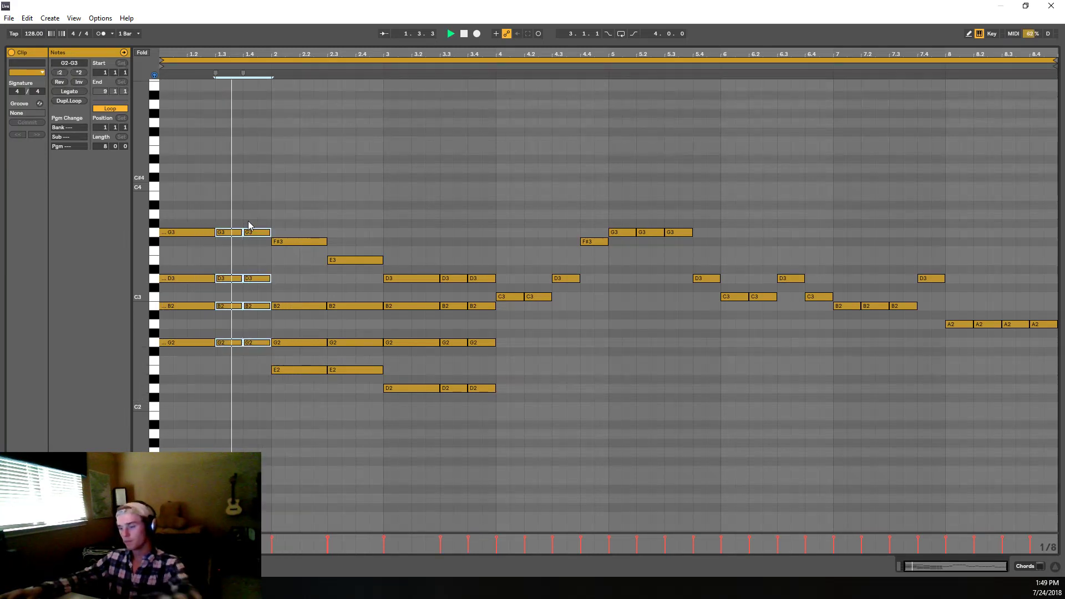
drag(244, 388, 256, 221)
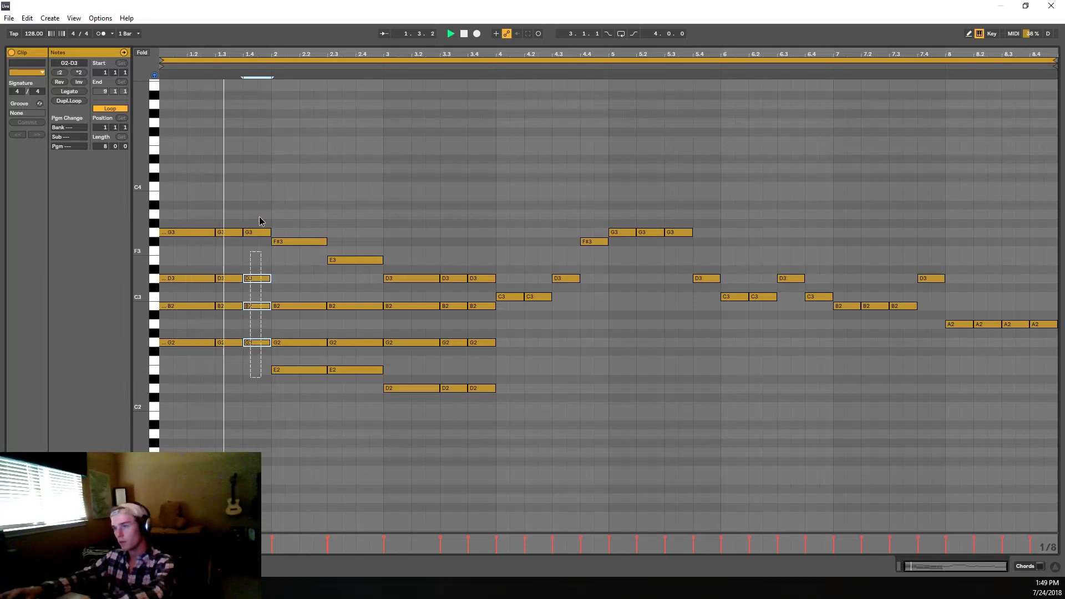
key(Delete)
double_click(237, 206)
key(Delete)
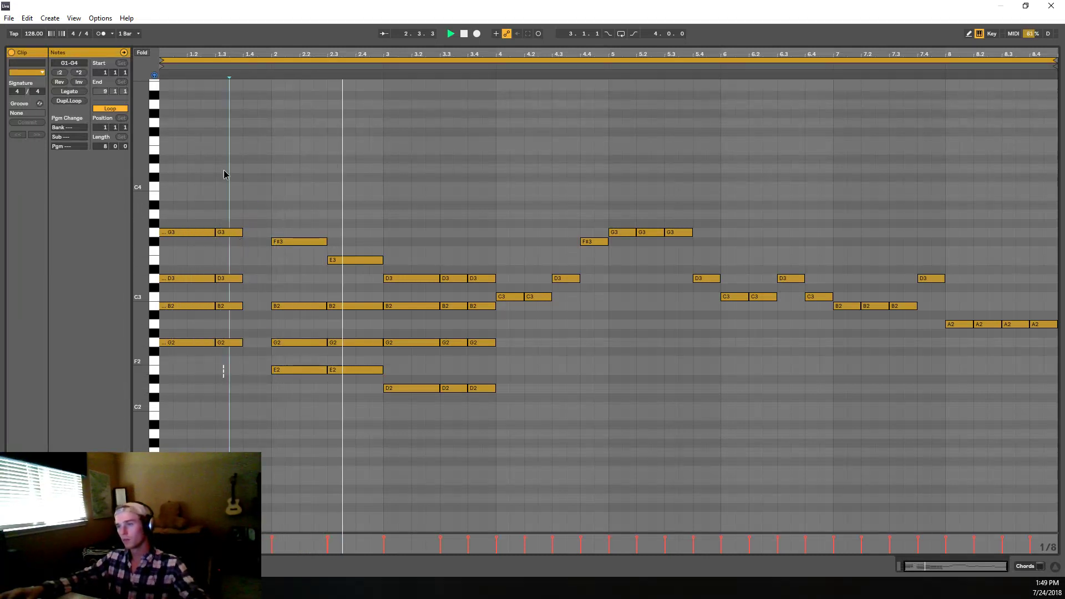
drag(224, 367, 271, 228)
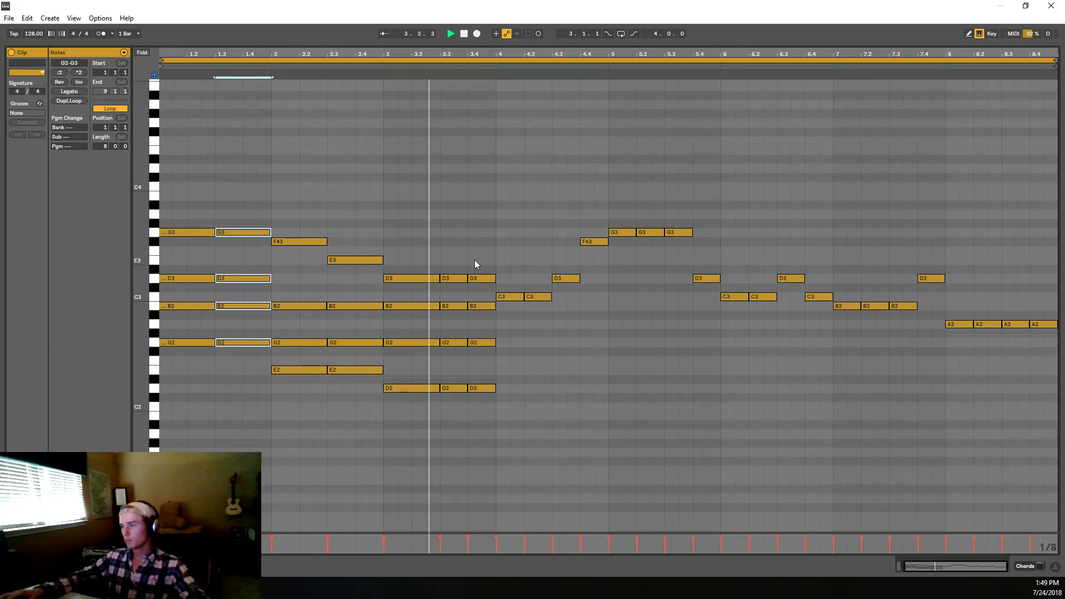
key(space)
key(space)
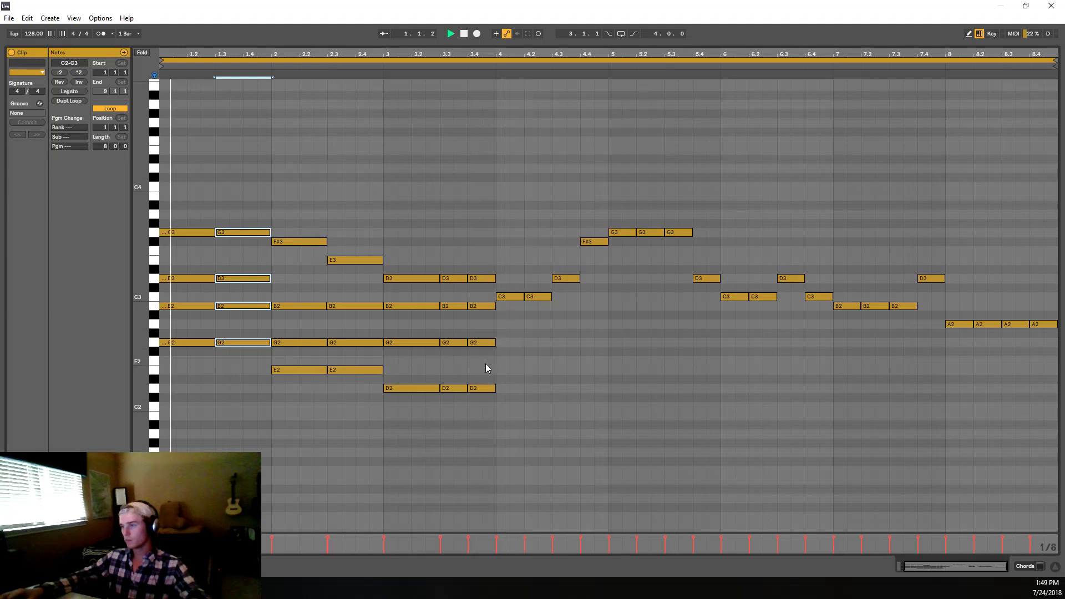
Step: Select the top D3 of the last one-beat chord in bar 3 and stop playback
drag(484, 405, 484, 261)
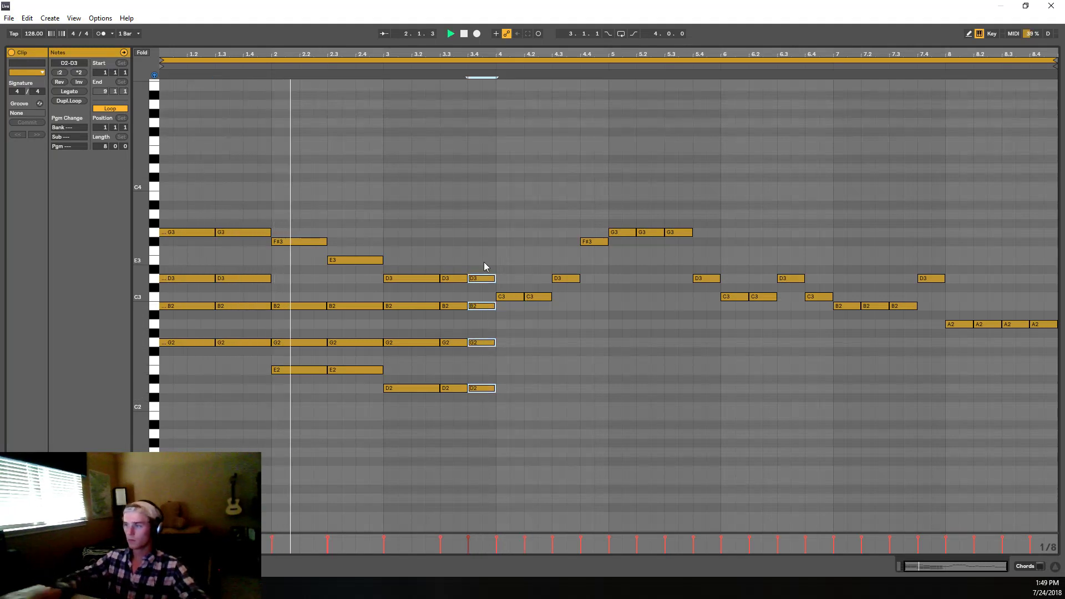
click(483, 279)
key(space)
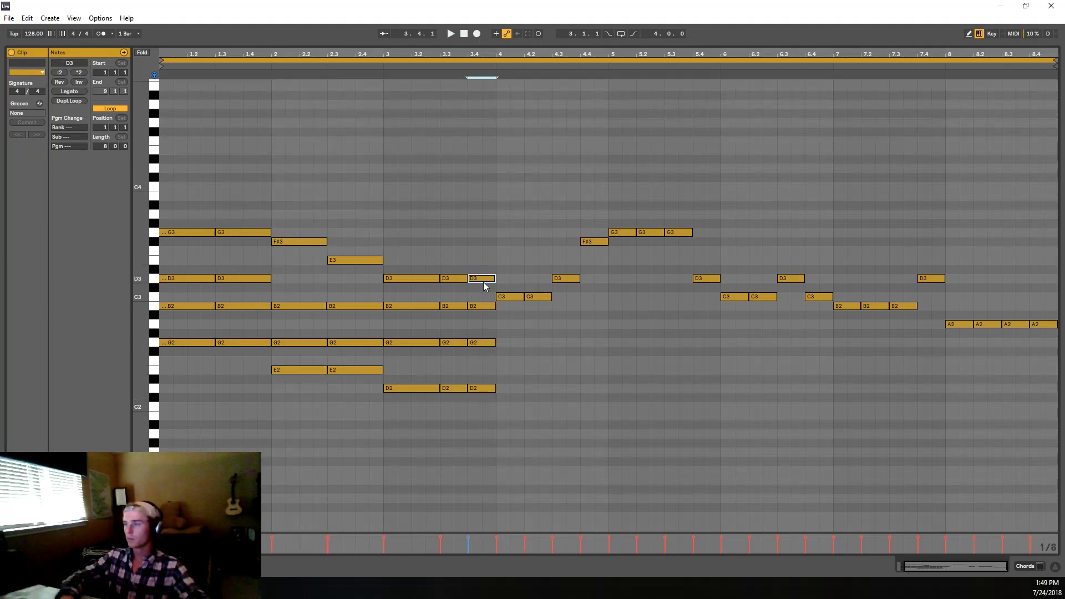
Step: Raise the D3 and D2 notes of the chord at beat 3.4 to E3 and E2 and play the clip
drag(996, 557, 990, 557)
drag(540, 388, 541, 375)
key(space)
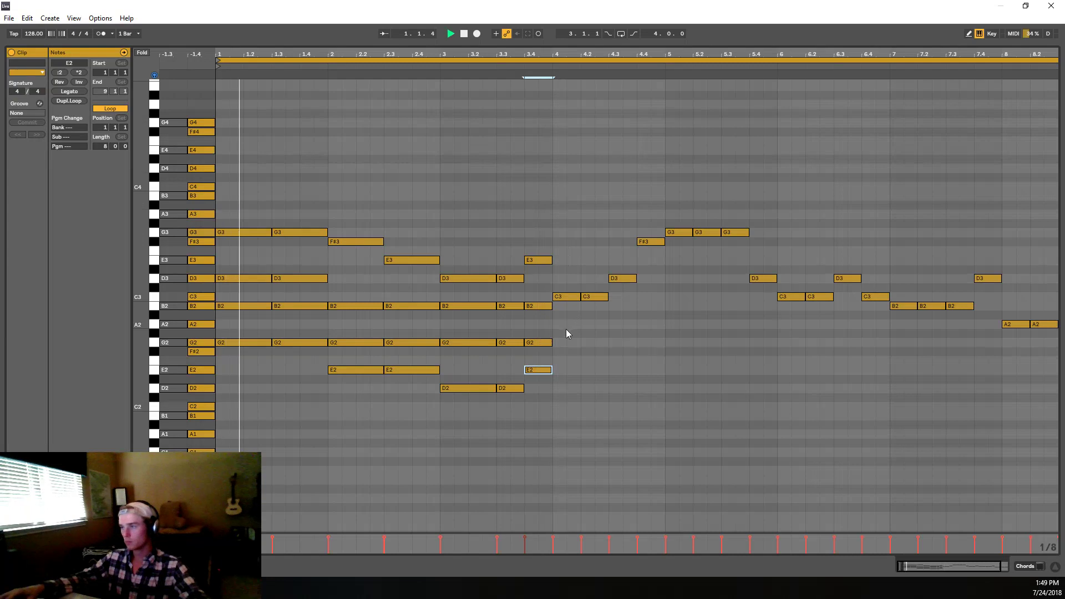
key(space)
Step: Duplicate the chord at 3.4 onto the start of bar 4, delete the copy's B2 note and listen to it
drag(538, 388, 541, 211)
key(ctrl+d)
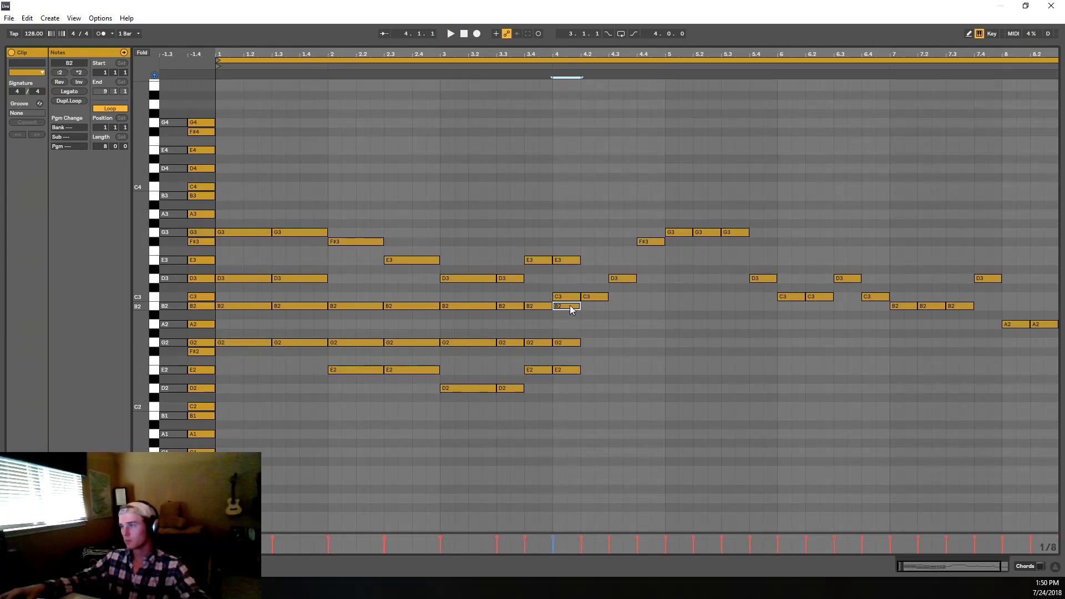
click(573, 315)
double_click(571, 307)
click(575, 286)
key(space)
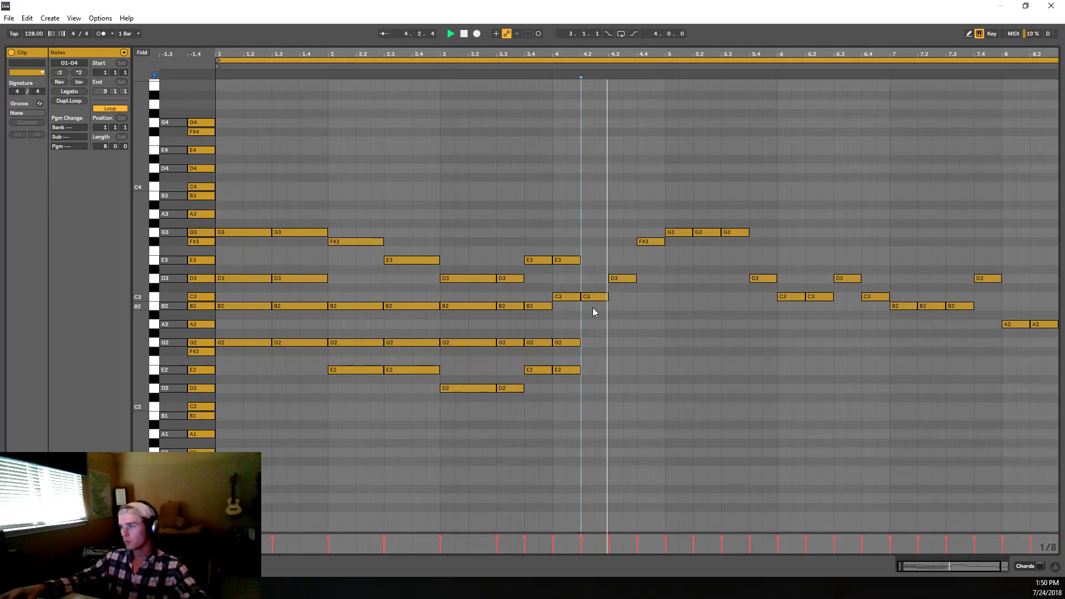
key(space)
Step: Duplicate the chord at the start of bar 4 twice, onto beats 4.2 and 4.3
drag(577, 380, 564, 265)
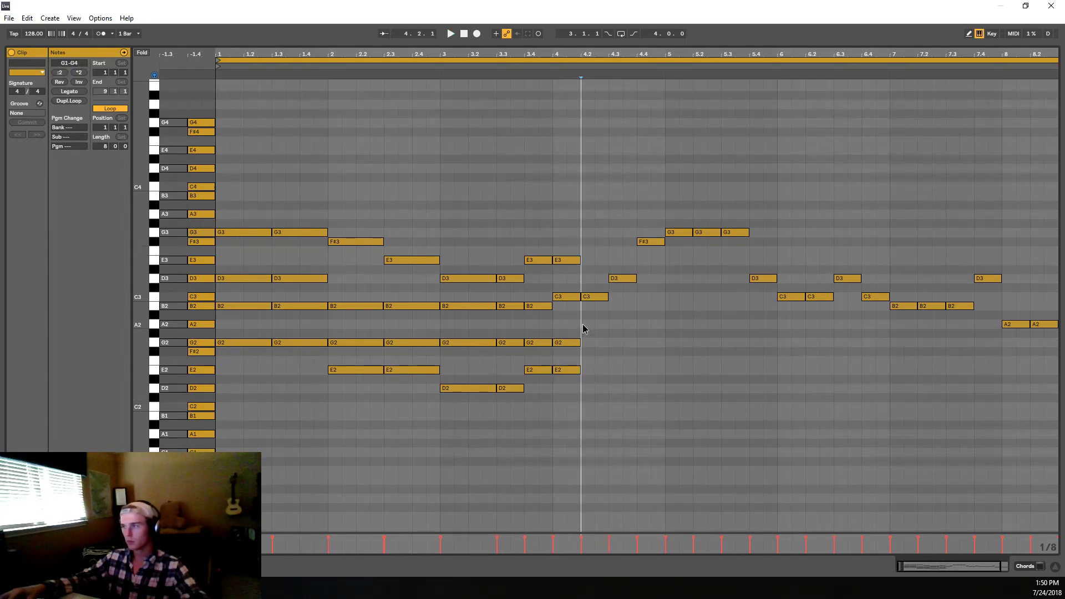
key(ctrl+d)
key(ctrl+d)
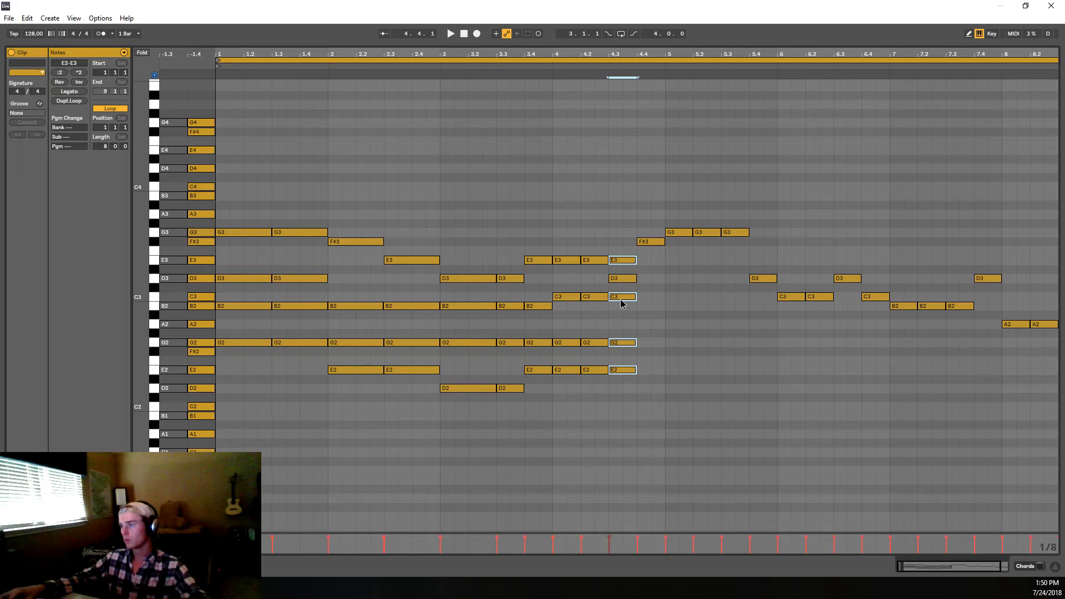
Step: Raise the E3 notes at beats 4.2 and 4.3 by two semitones to F#3
click(611, 260)
key(Up)
key(Up)
click(599, 260)
key(Up)
key(Up)
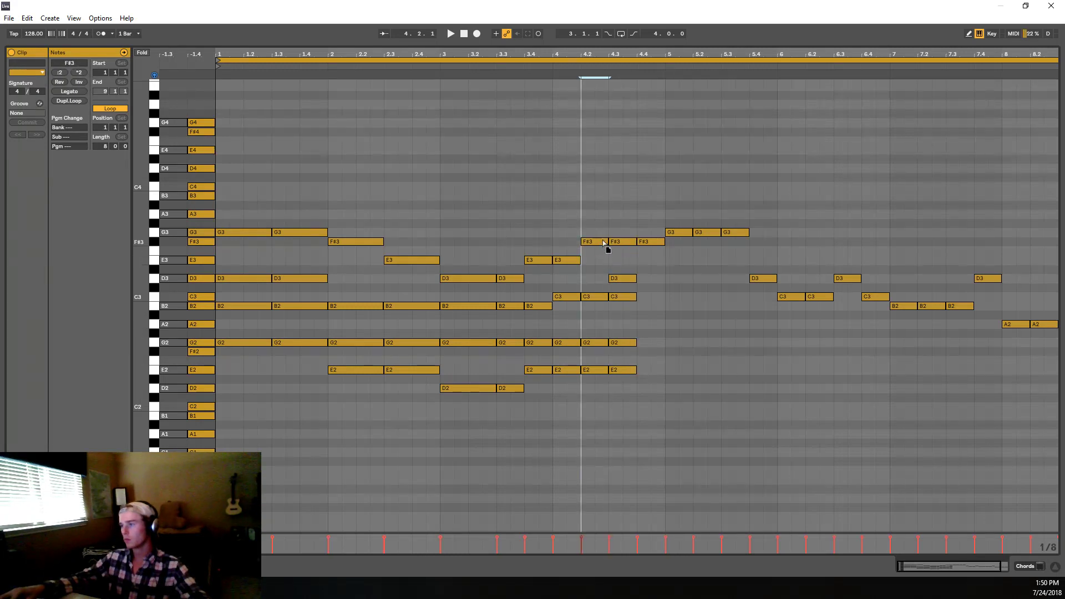
Step: Try raising the D3 note at beat 4.3 to D#3 and undo the change
drag(625, 279, 624, 273)
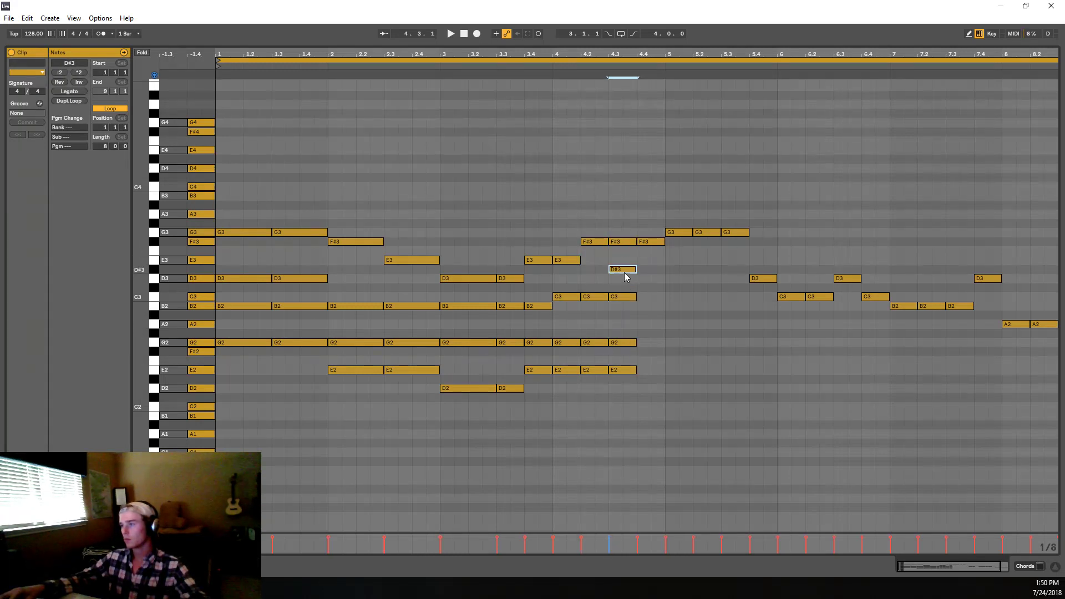
key(ctrl+z)
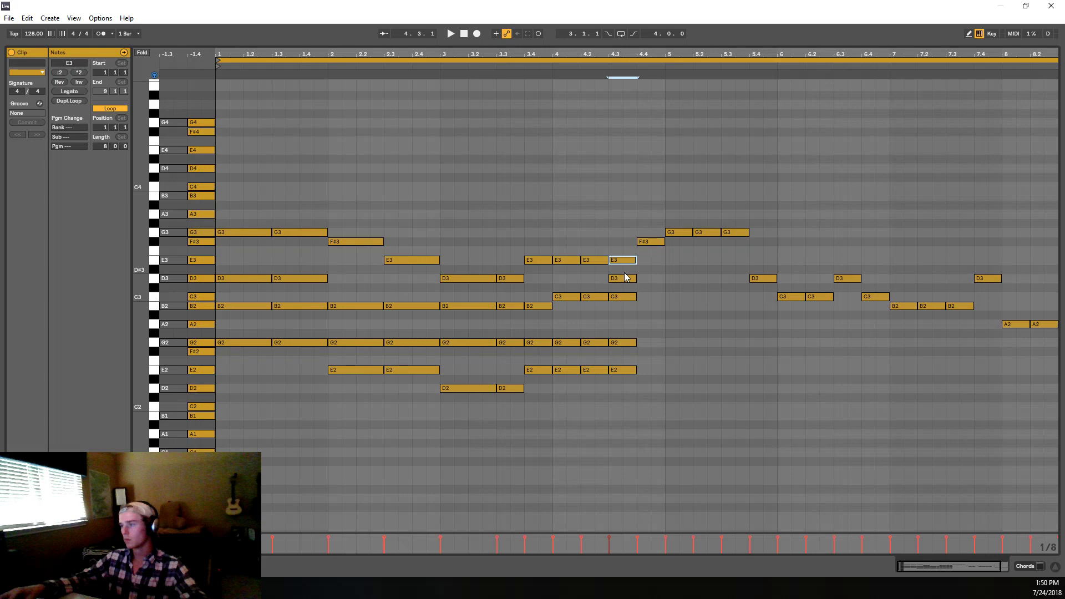
key(ctrl+z)
key(ctrl+z)
key(ctrl+z)
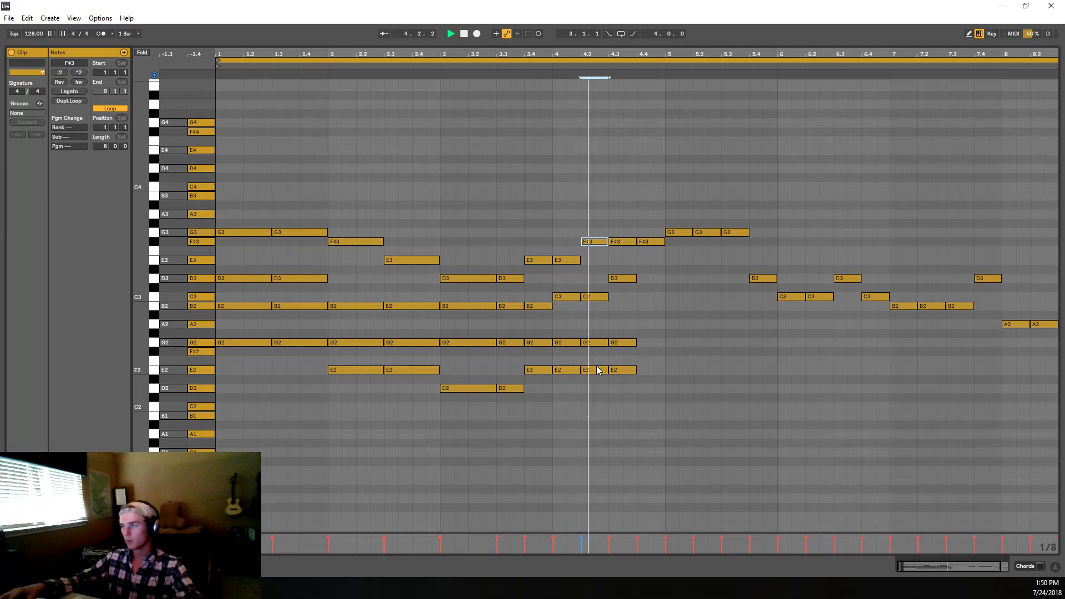
Step: Delete the chord at beat 4.2, lengthen the chord at bar 4 by one beat to fill the gap, and play the clip
key(space)
drag(598, 371, 600, 261)
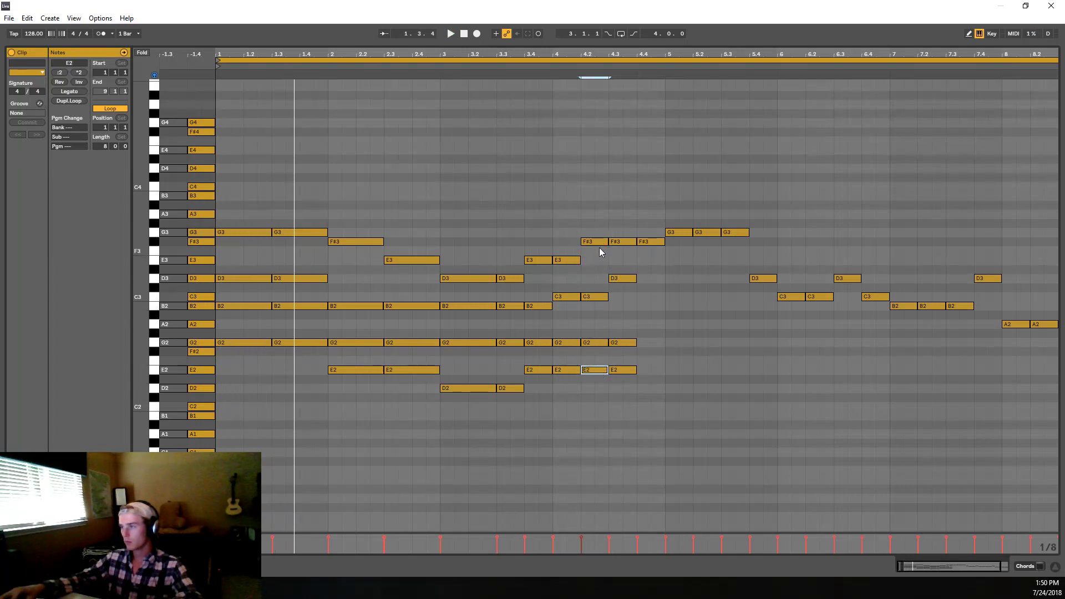
key(space)
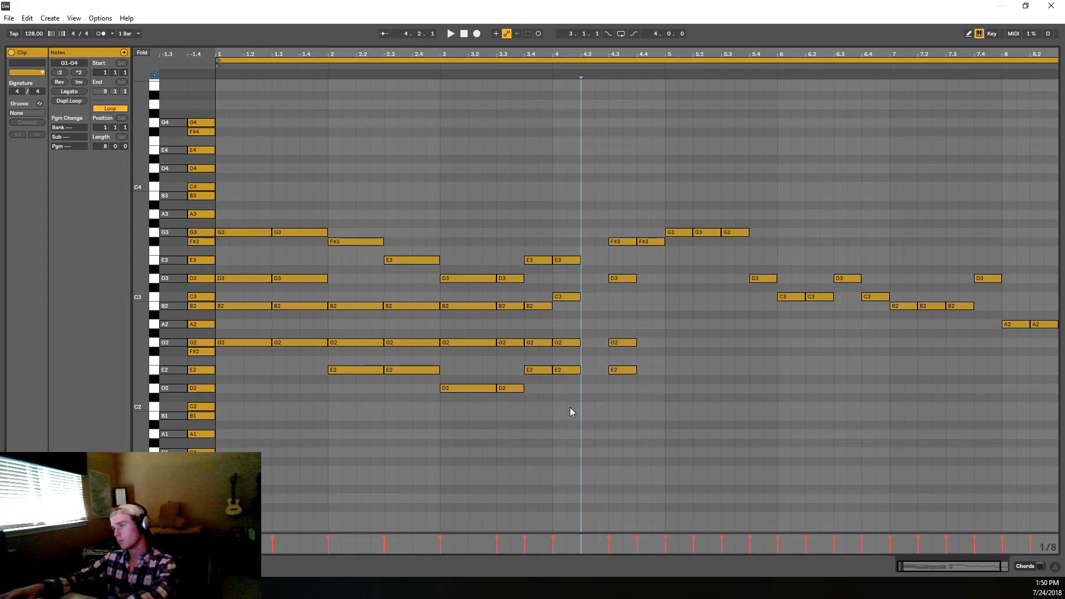
key(shift+Right)
key(space)
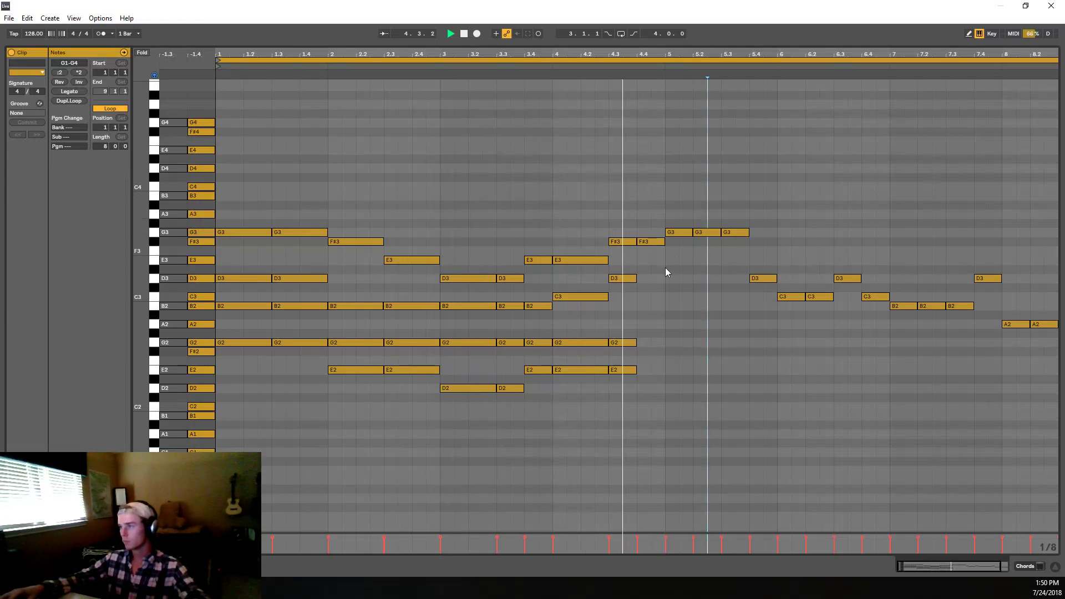
Step: Duplicate the E2, G2, D3 and F#3 chord at beat 4.3 onto beat 4.4 and play the progression
drag(608, 376, 634, 278)
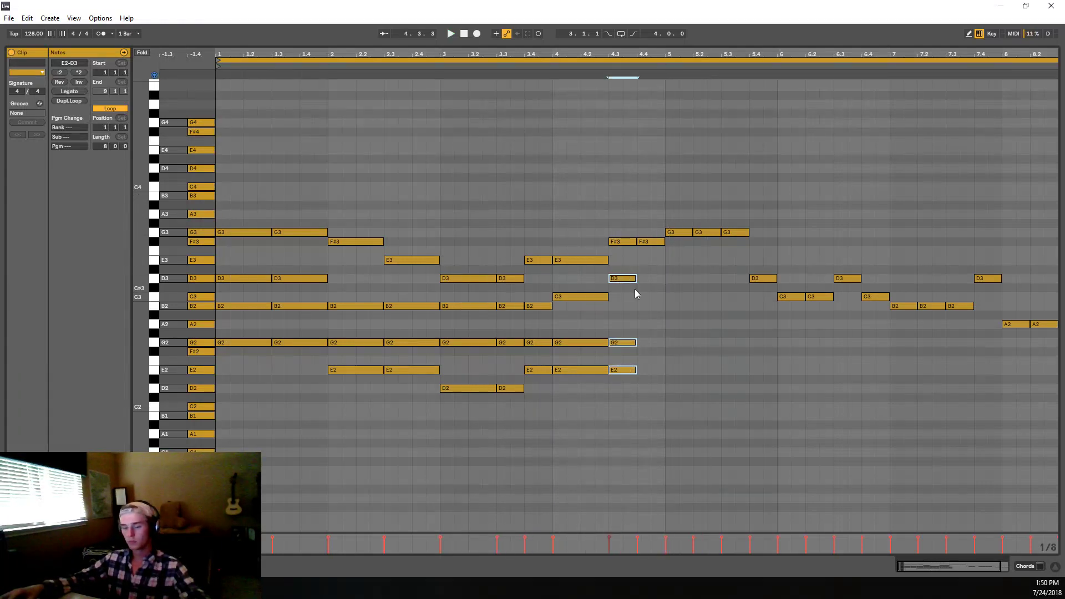
key(space)
click(653, 277)
drag(629, 369, 623, 261)
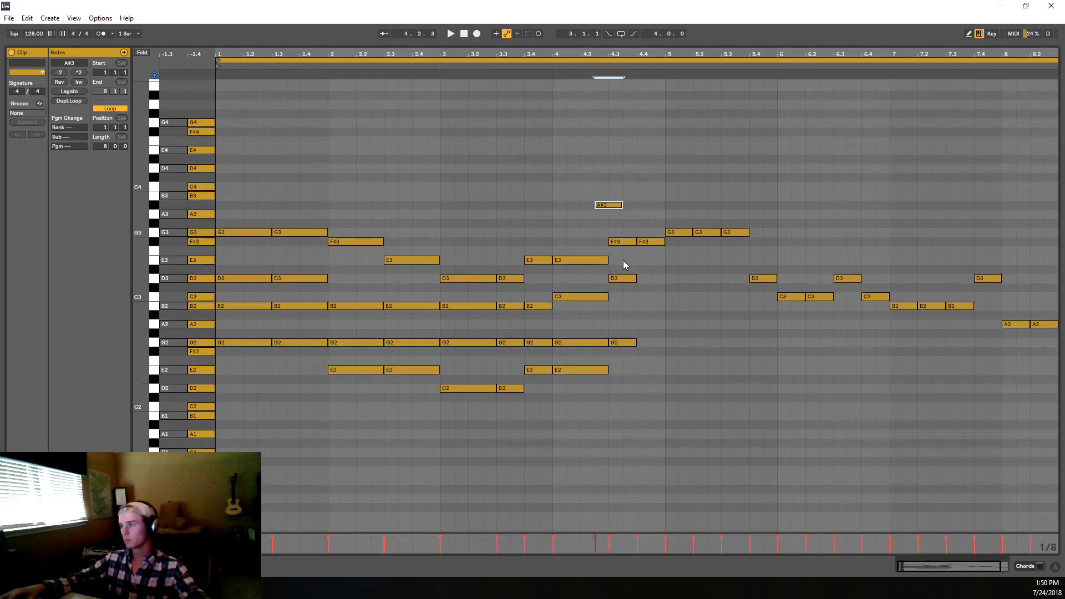
key(ctrl+d)
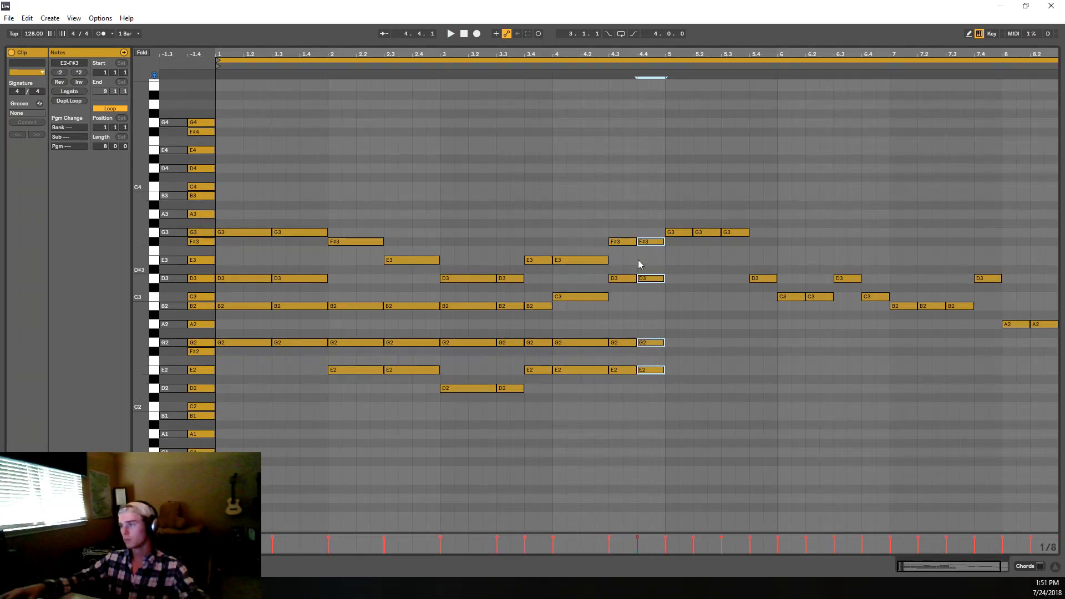
key(space)
click(661, 298)
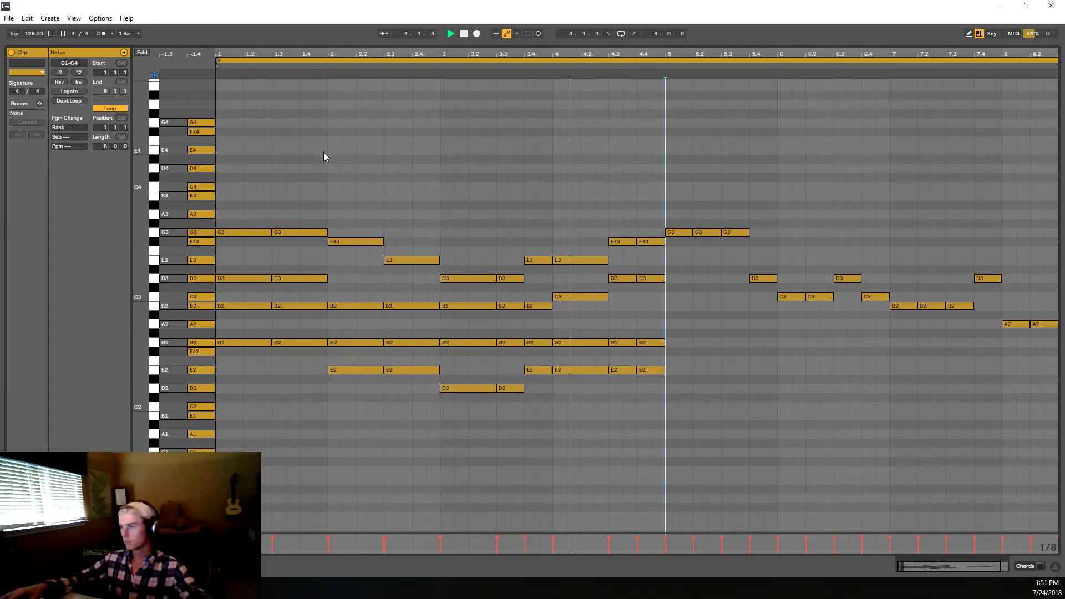
key(space)
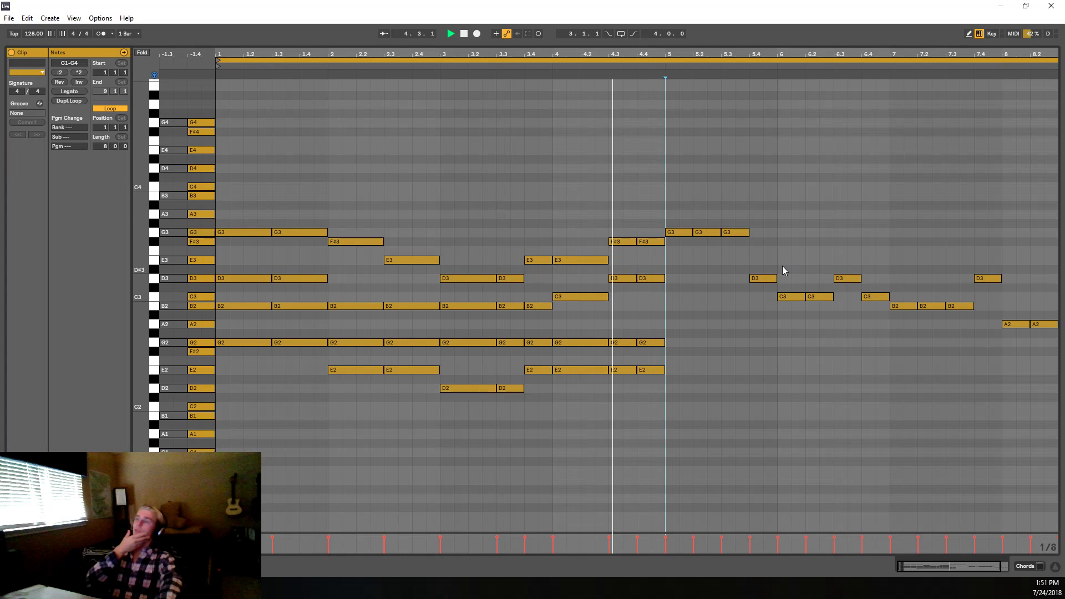
Step: Duplicate the chord at beat 4.4 onto the start of bar 5 and delete the copy's F#3 note
click(651, 198)
key(space)
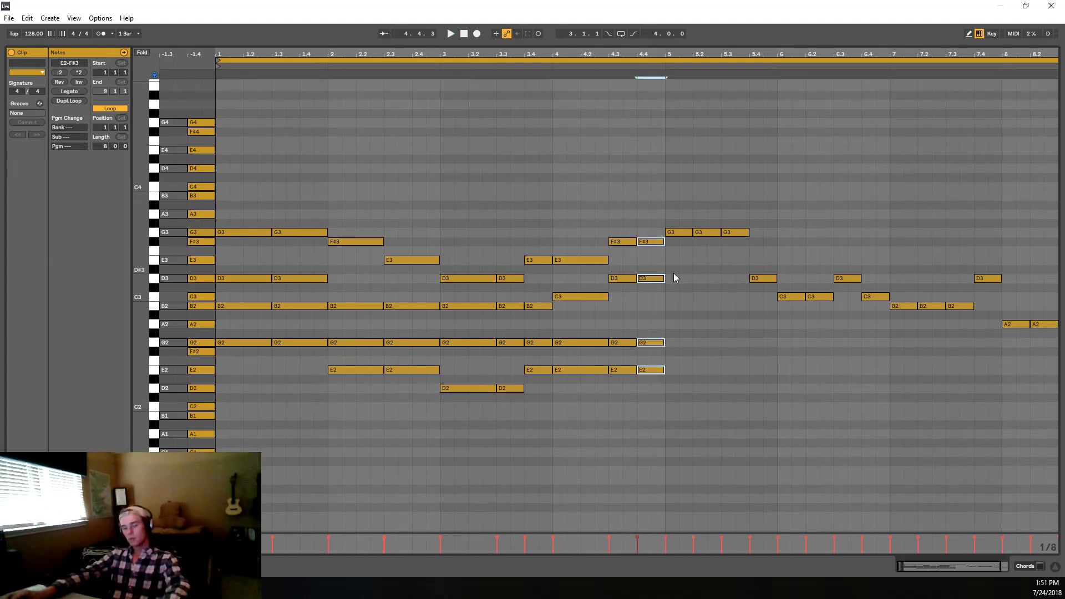
key(ctrl+d)
click(682, 244)
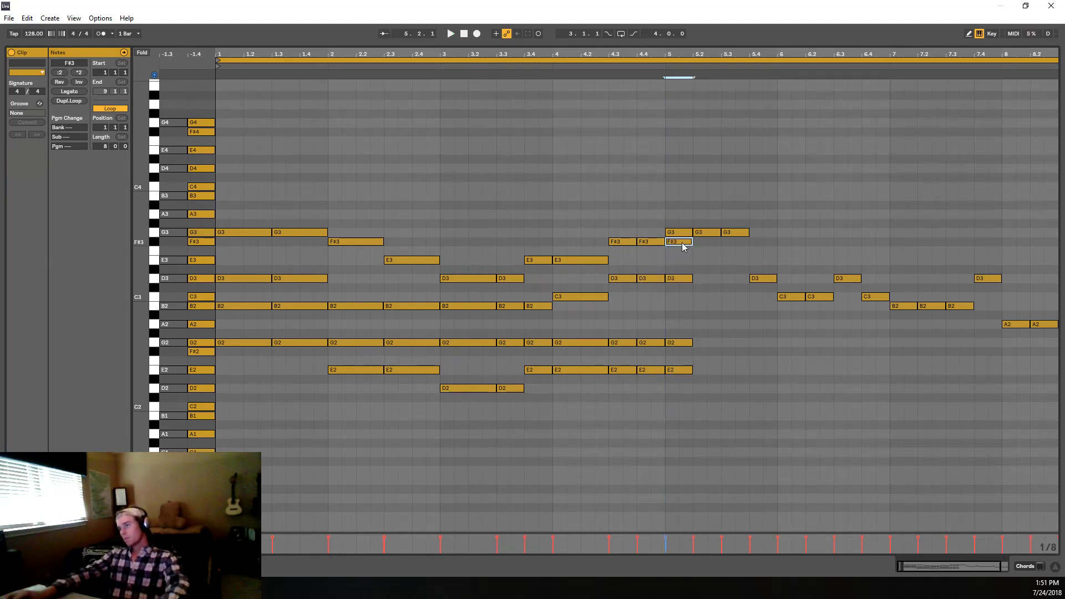
click(675, 373)
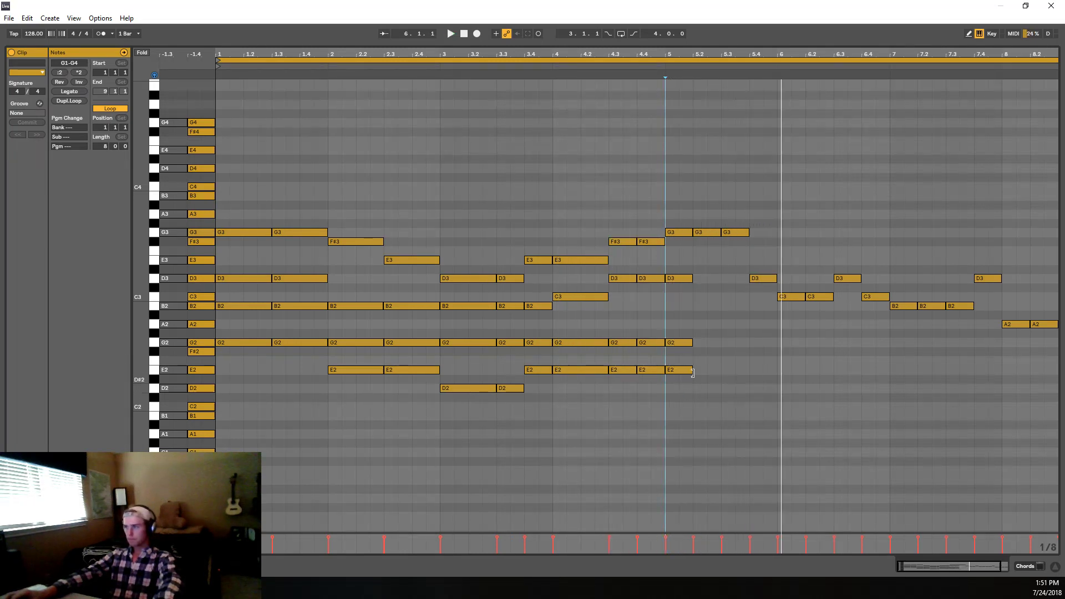
Step: Move the two C3 melody notes at the start of bar 6 up an octave to C4
drag(776, 315, 830, 296)
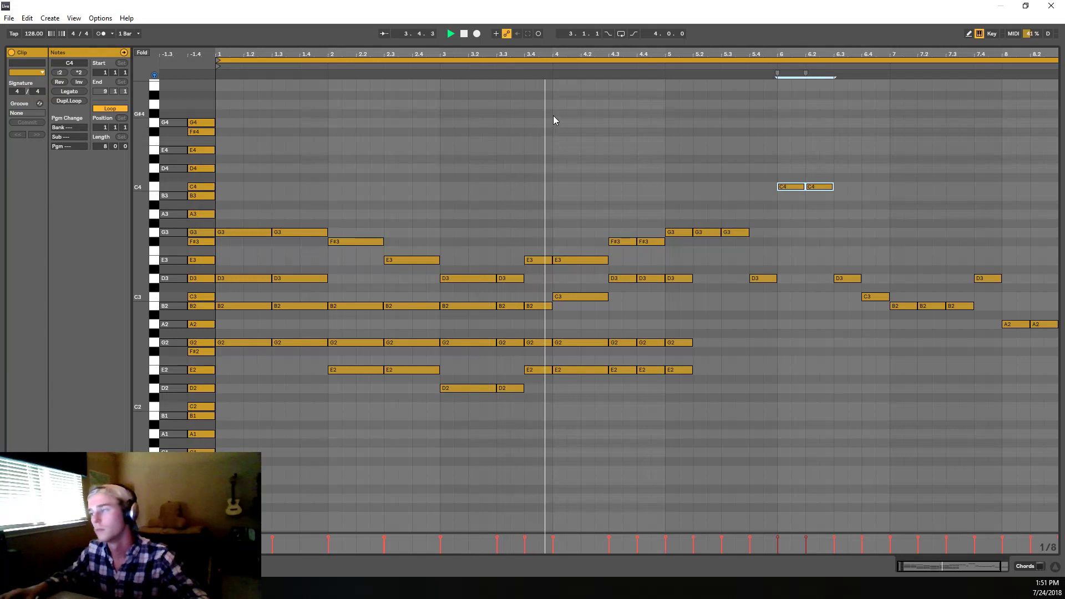
key(space)
Step: Delete the chord at beat 4.4 and lengthen the chord at 4.3 to the end of bar 4
drag(653, 375, 654, 223)
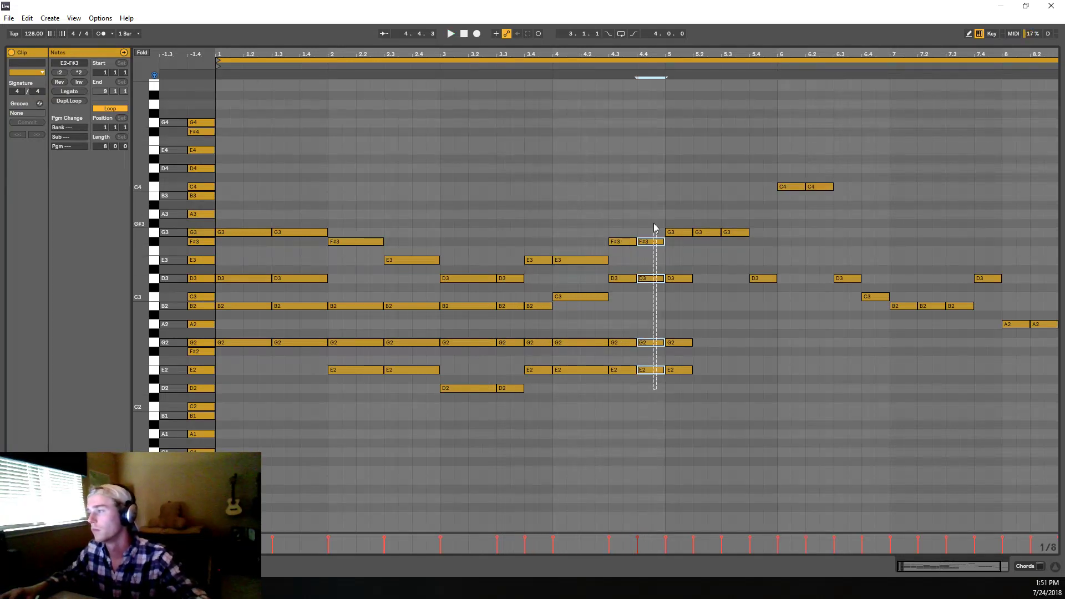
key(Delete)
drag(631, 412, 664, 238)
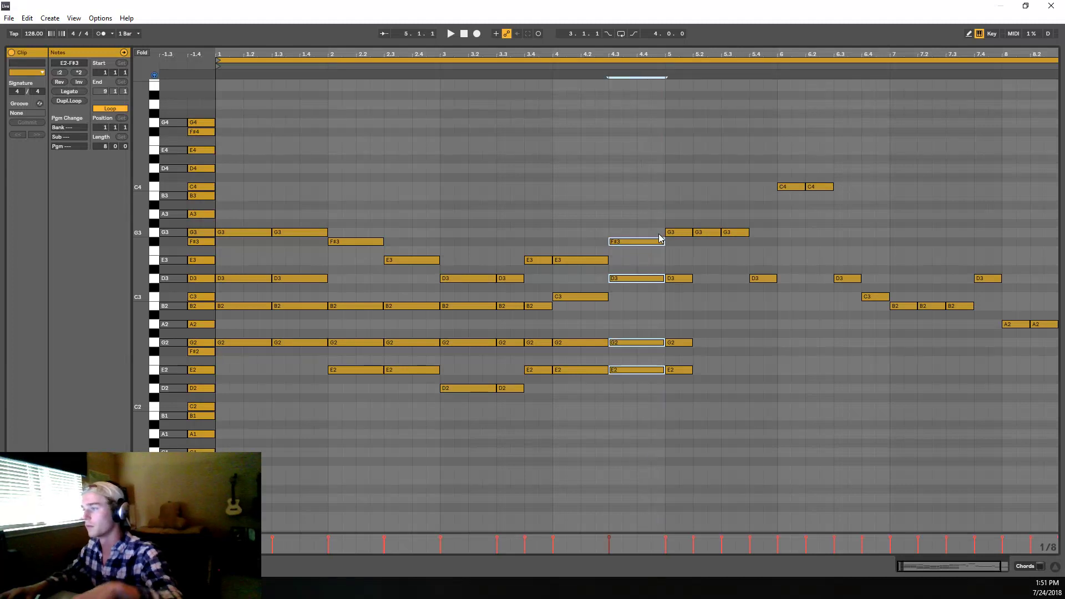
key(space)
click(649, 205)
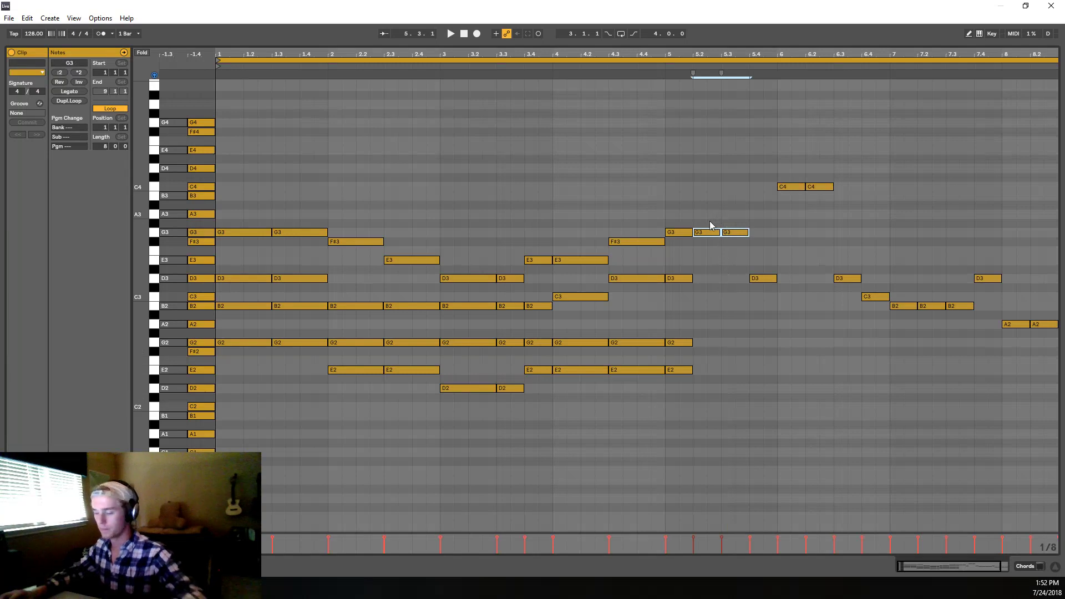
Step: Fill bar 5 with two half-bar chords of D2, G2 and D3, topped by G3 and B3, and play the clip
drag(697, 398, 699, 216)
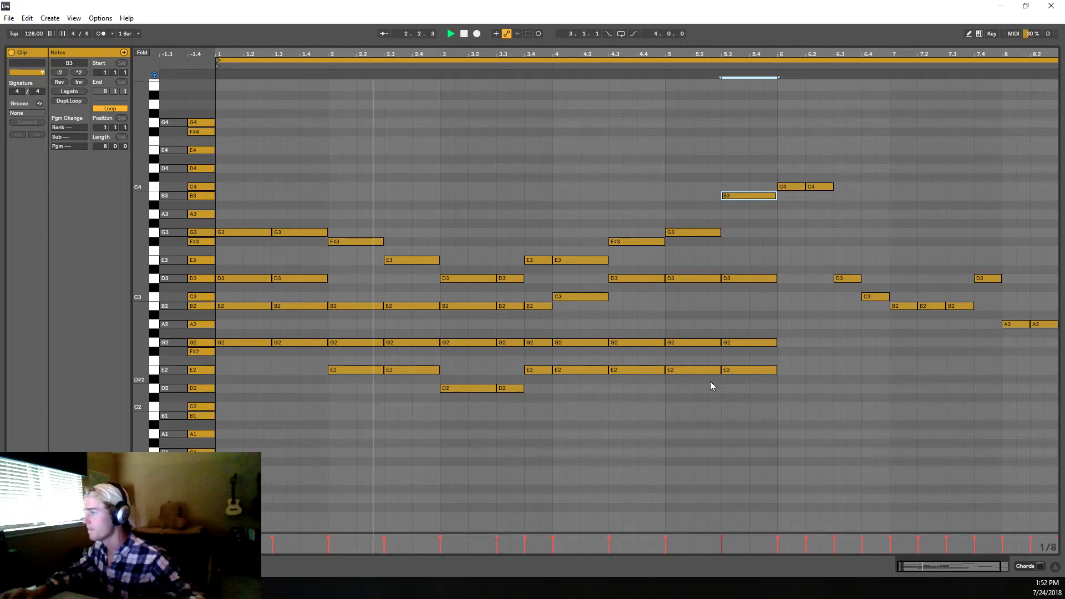
drag(712, 370, 746, 387)
click(743, 371)
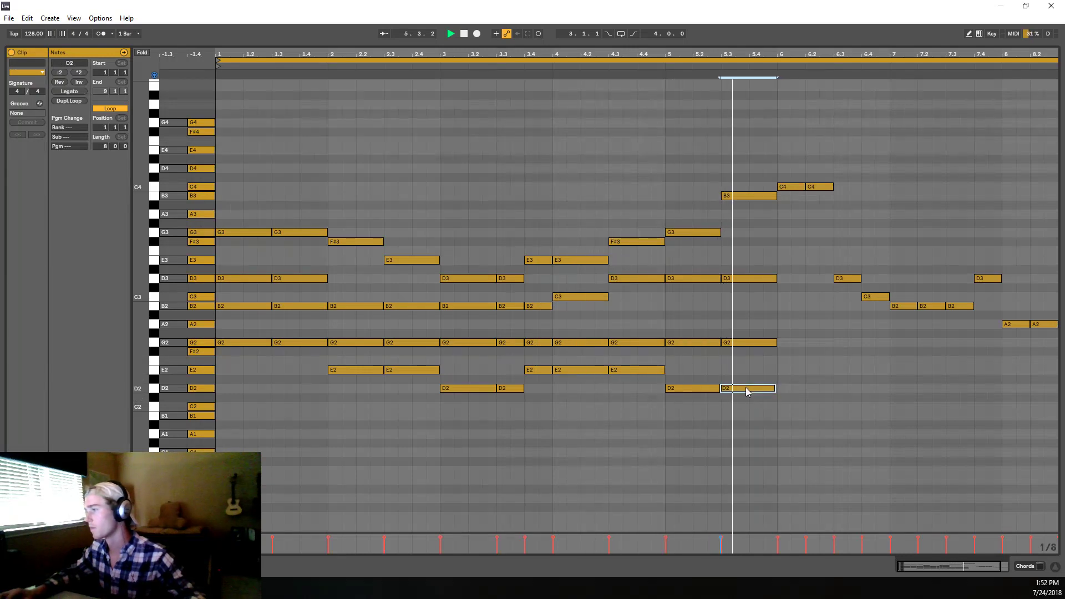
key(space)
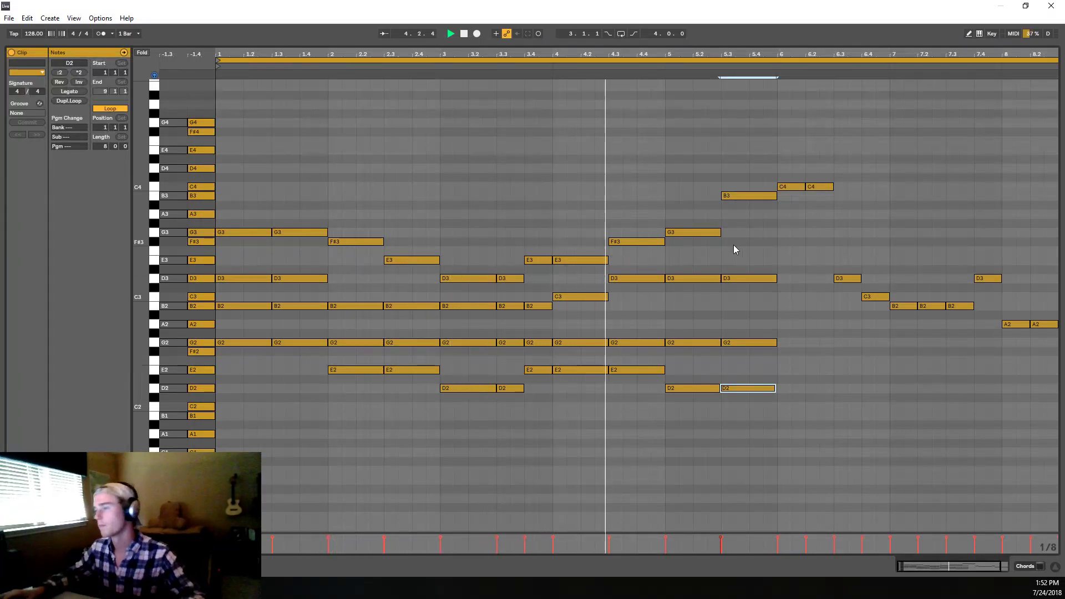
key(space)
key(space)
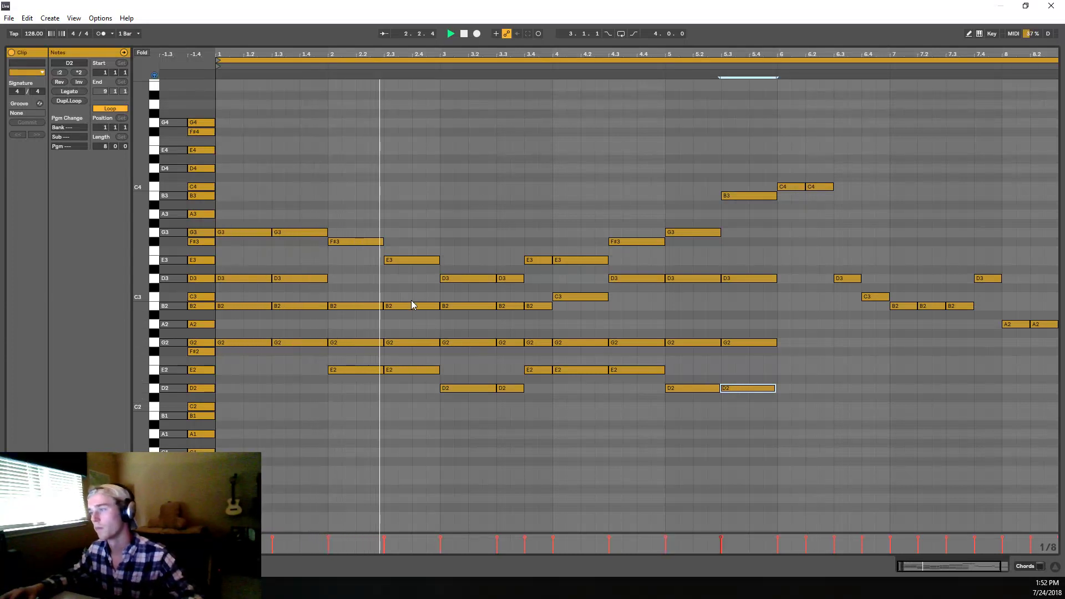
Step: Split the half-bar chord at the start of bar 2 into two one-beat chords and play the clip
drag(370, 387, 351, 261)
key(ctrl+d)
key(space)
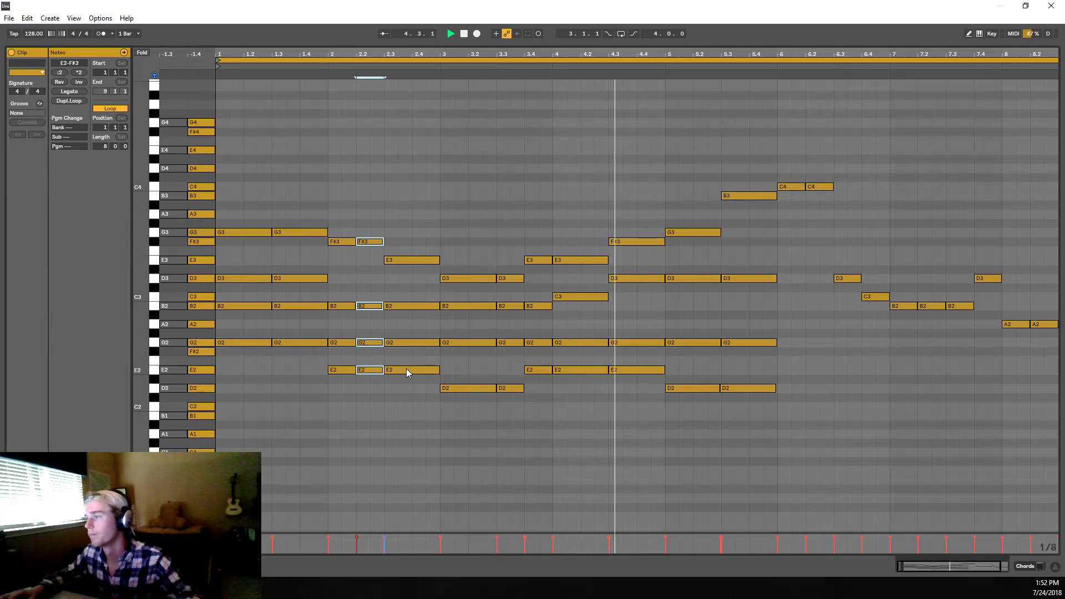
Step: Merge the two one-beat chords in bar 2 back into a single half-bar chord and play the progression
key(Left)
key(Left)
key(shift+Right)
key(shift+Right)
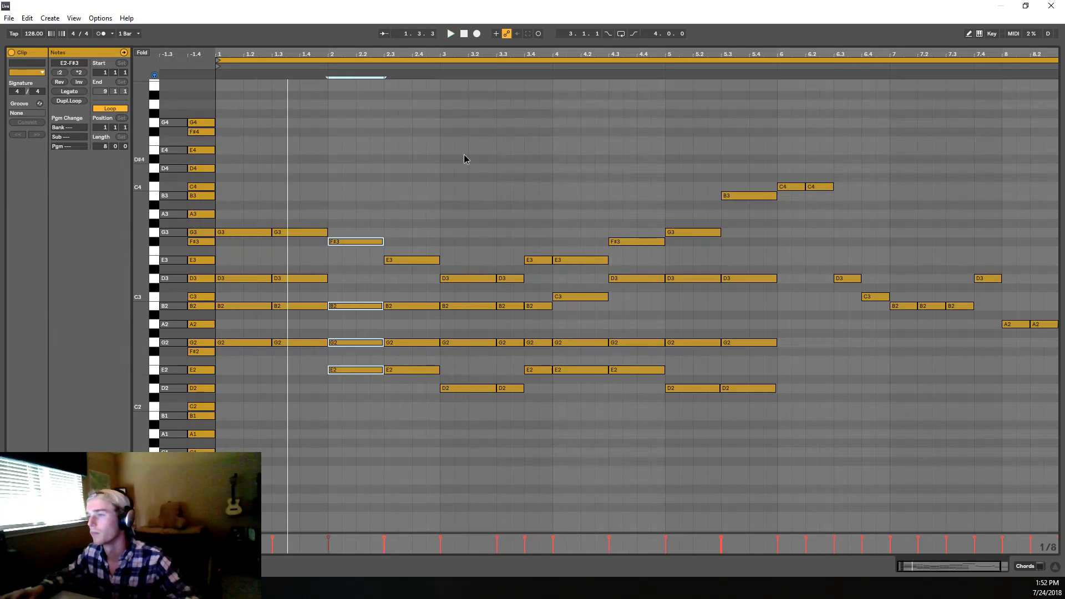
click(465, 158)
key(space)
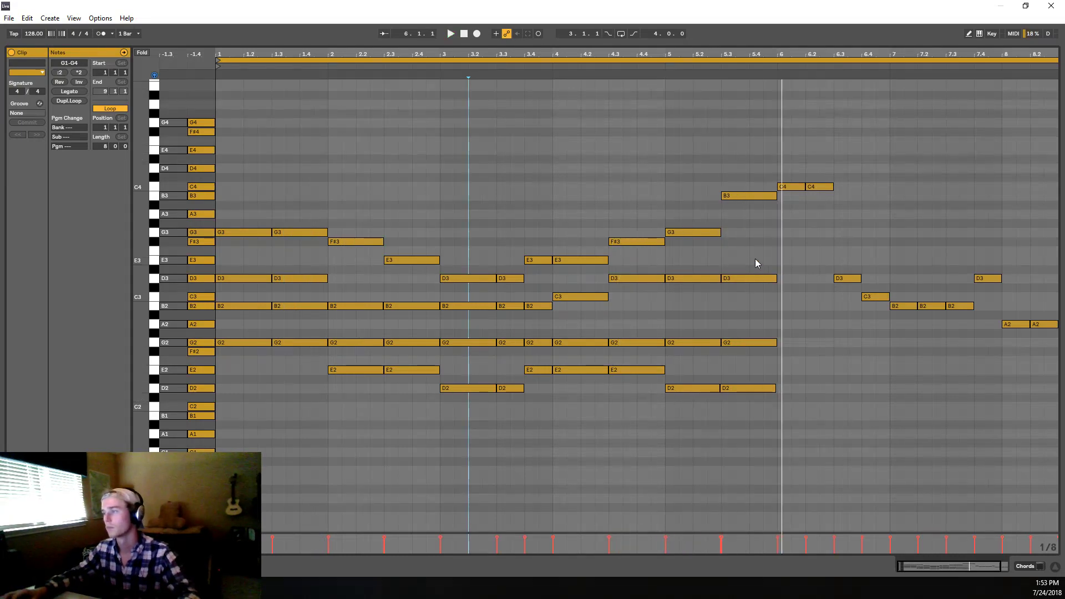
Step: Try raising the D3 note of the chord at beat 5.3 to E3 and listen from bar 4
click(749, 279)
key(space)
drag(749, 286, 751, 268)
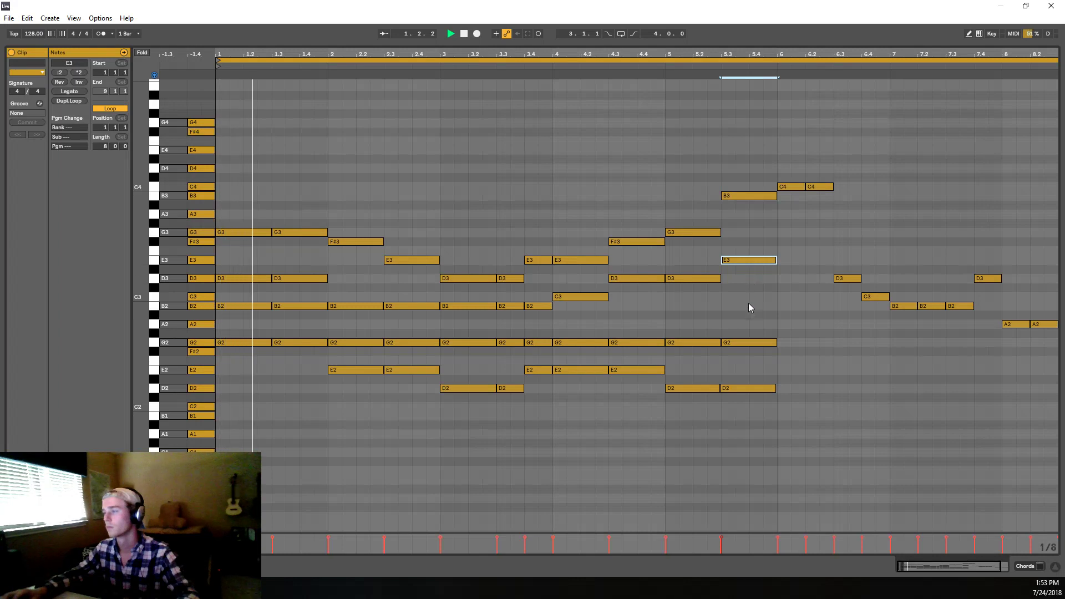
click(567, 65)
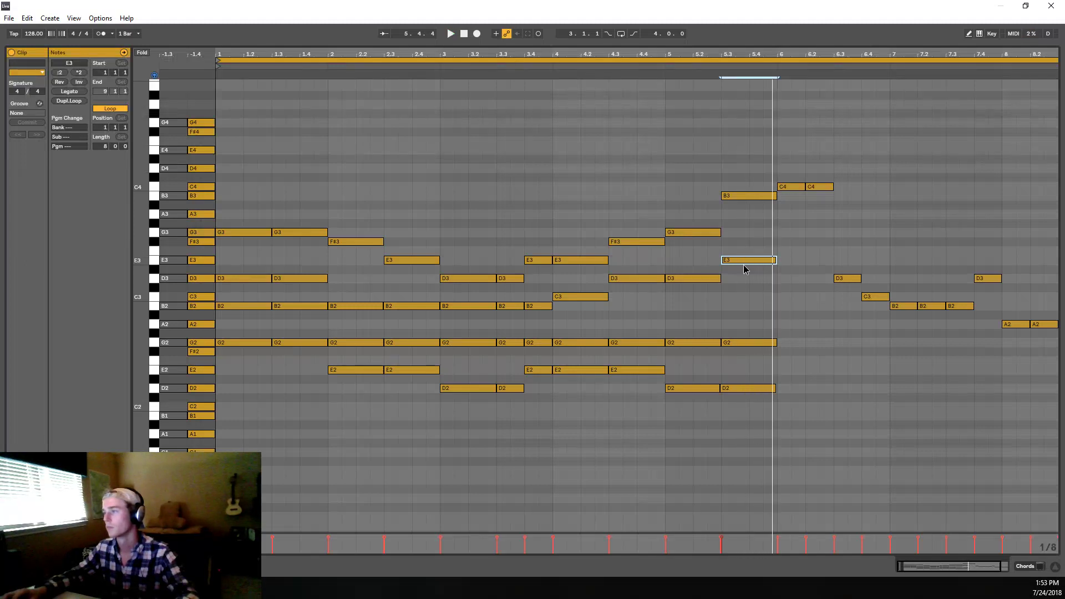
Step: Raise the E3 note of the chord at beat 5.3 to G3 and listen from just before bar 4
drag(743, 263, 746, 236)
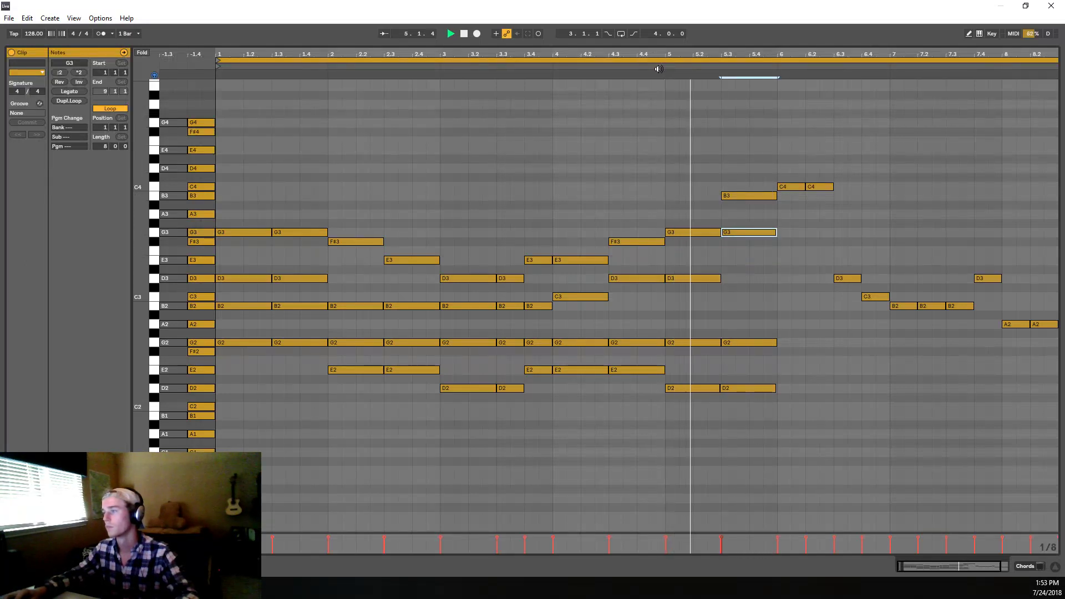
click(547, 64)
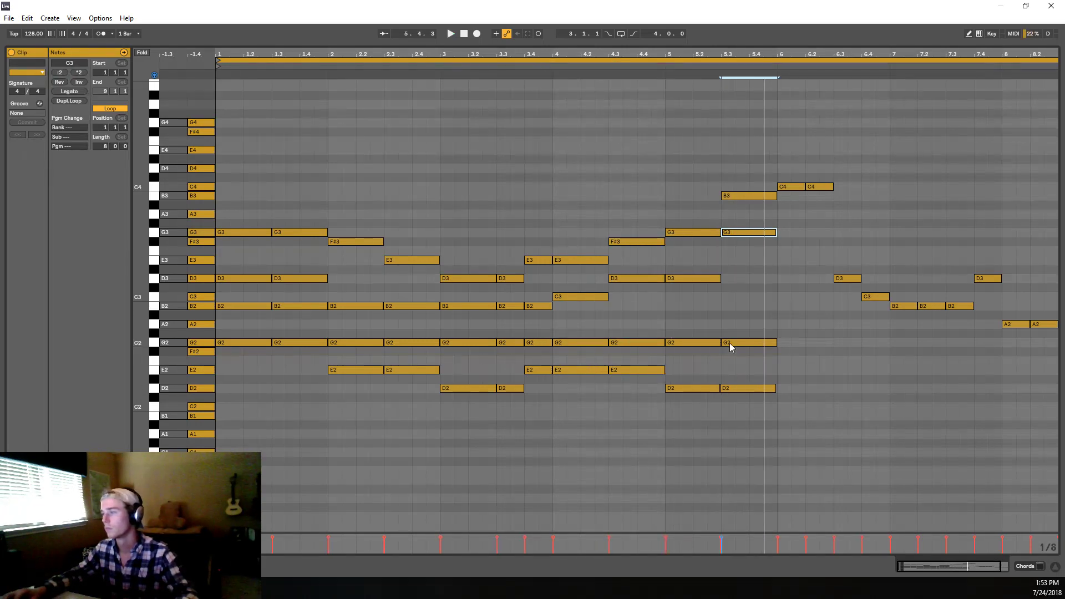
Step: Raise the G2 note of the chord at beat 5.3 to B2 and listen from bar 4
key(space)
drag(730, 343, 739, 302)
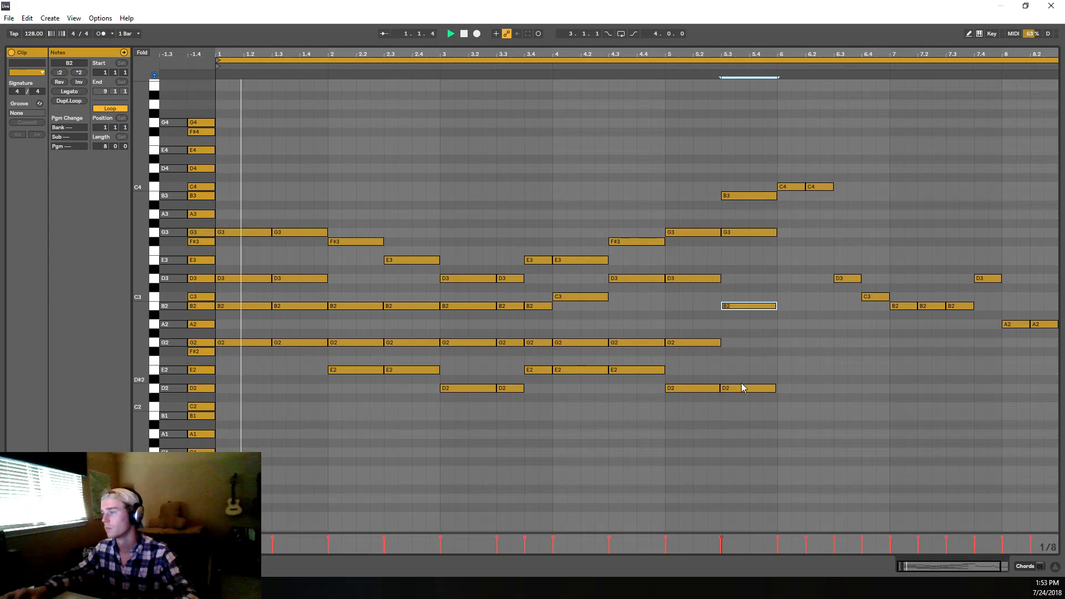
click(554, 65)
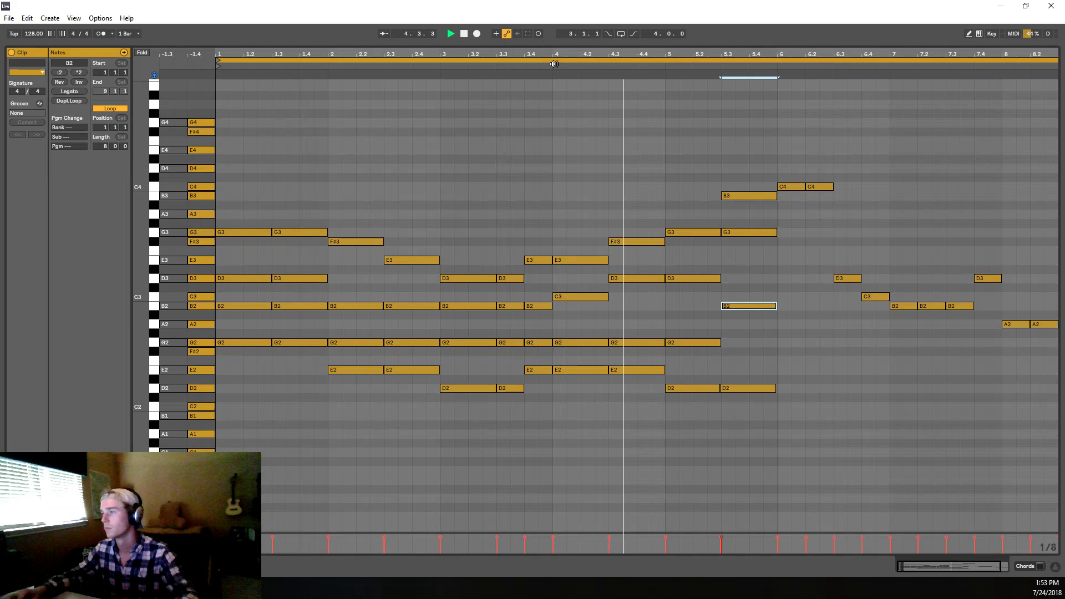
key(space)
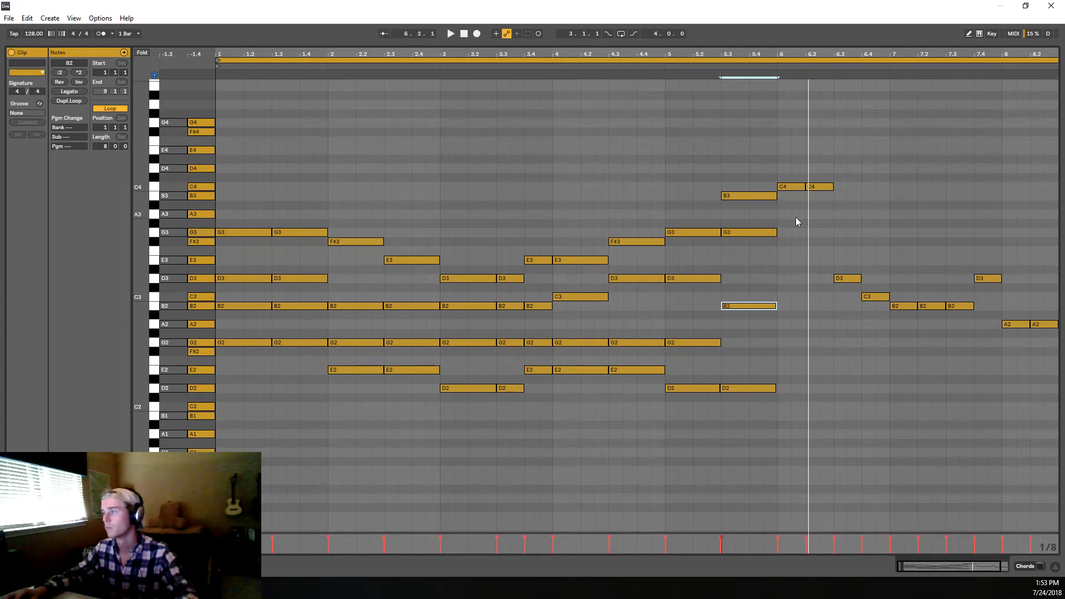
Step: Duplicate the chord at beat 5.3 to the start of bar 6 and raise its B3 note to C4 over the melody notes
drag(761, 415, 734, 164)
key(ctrl+d)
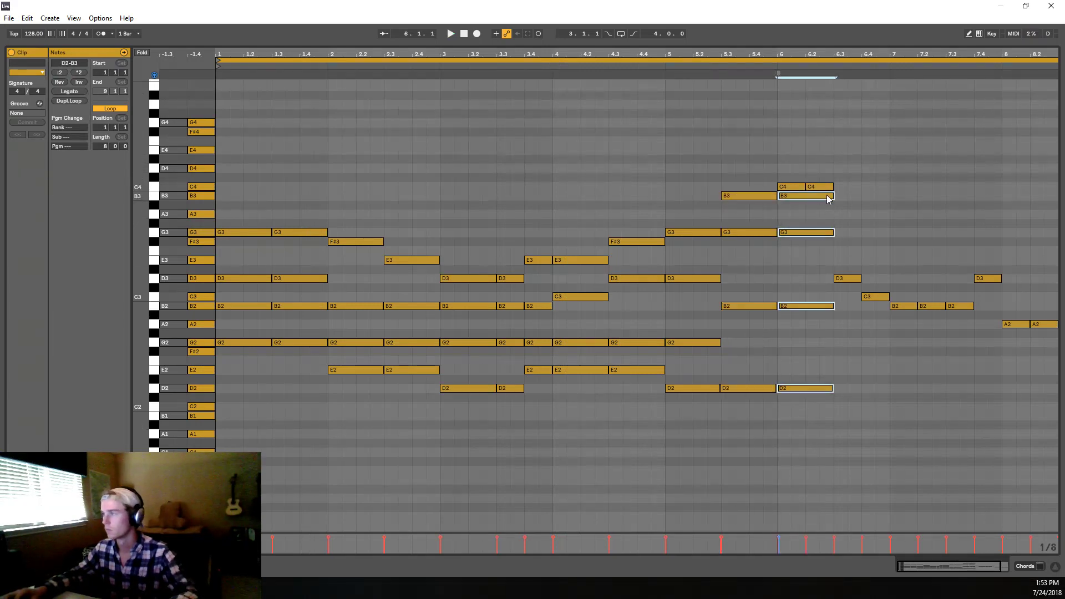
drag(827, 195, 813, 186)
click(830, 204)
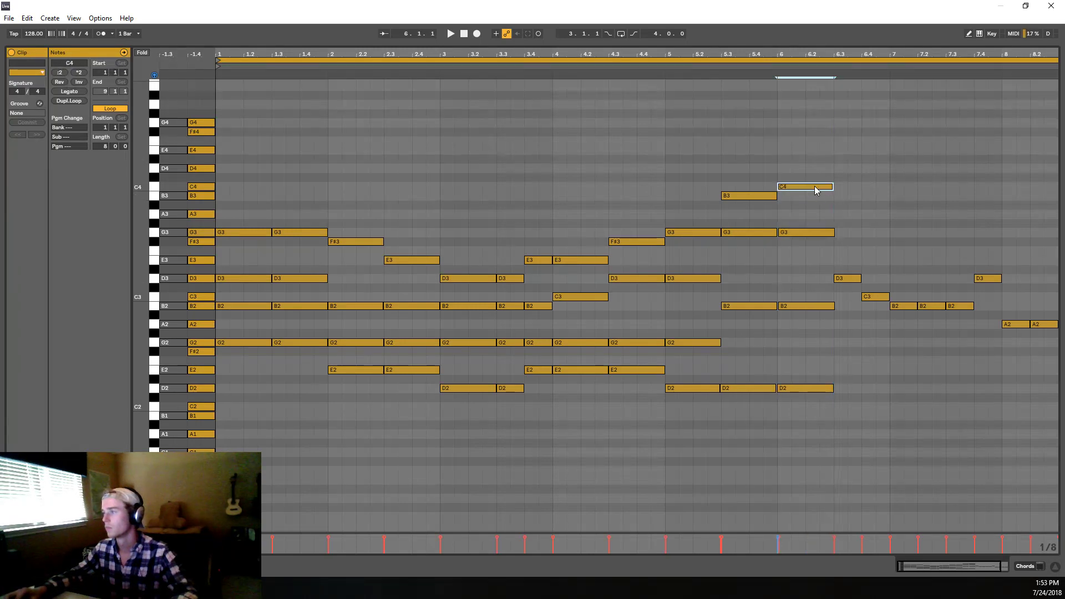
Step: Align the boundary between the two adjoining D2 notes with the start of bar 6 while the clip plays
click(813, 233)
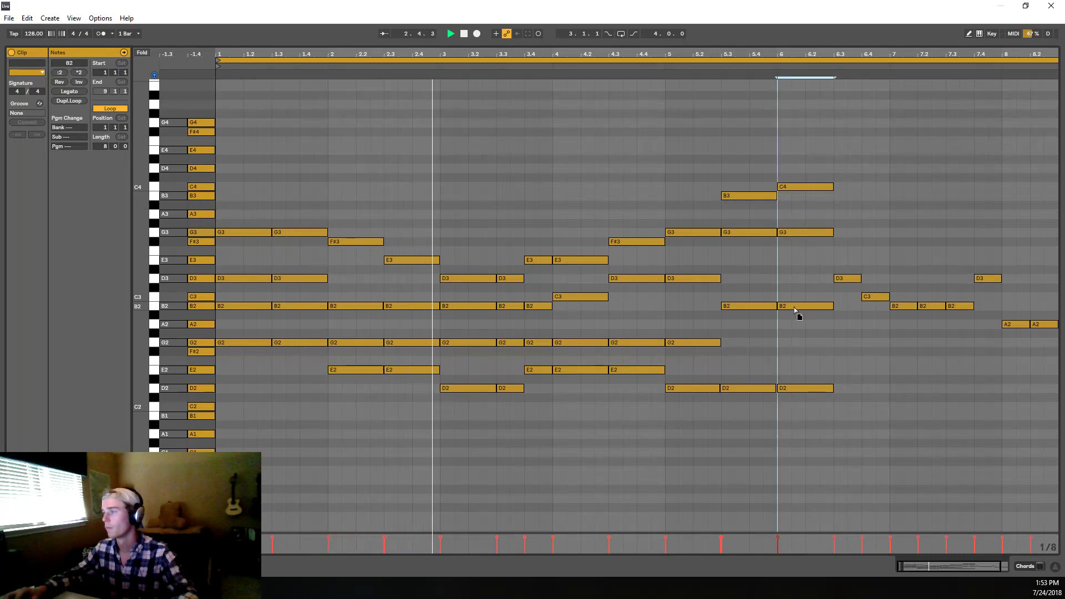
drag(790, 388, 790, 389)
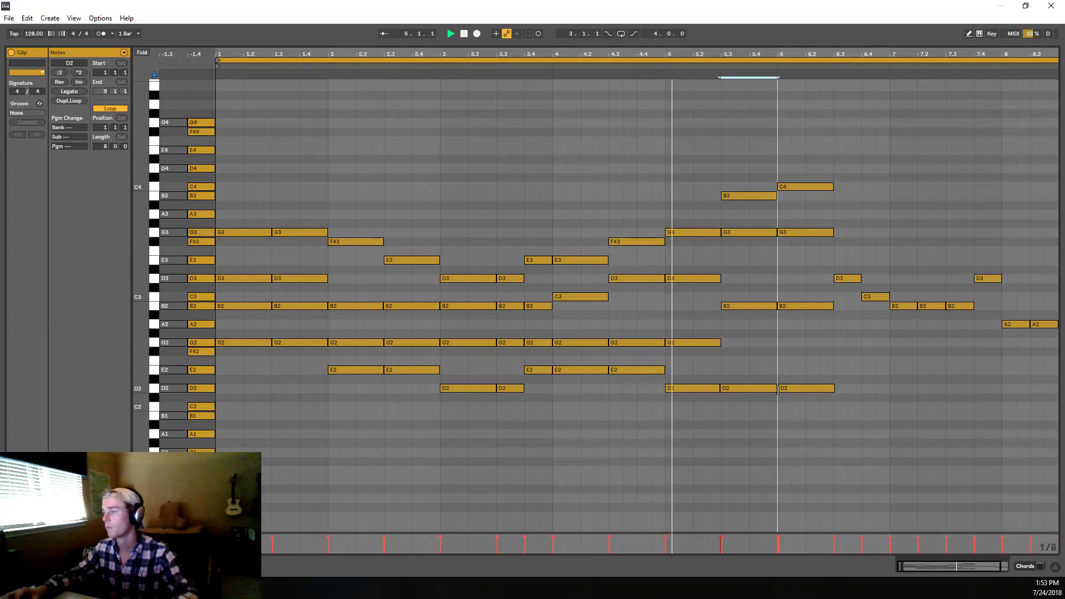
click(792, 361)
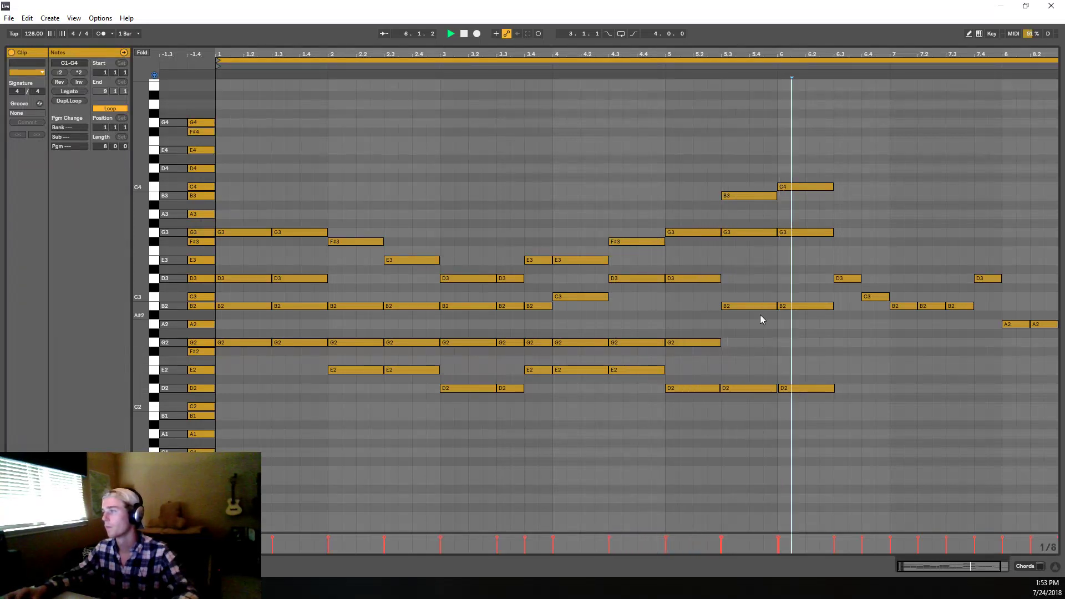
Step: Raise the D2 note of the chord at bar 6 to G2 and listen to the progression
key(space)
click(818, 389)
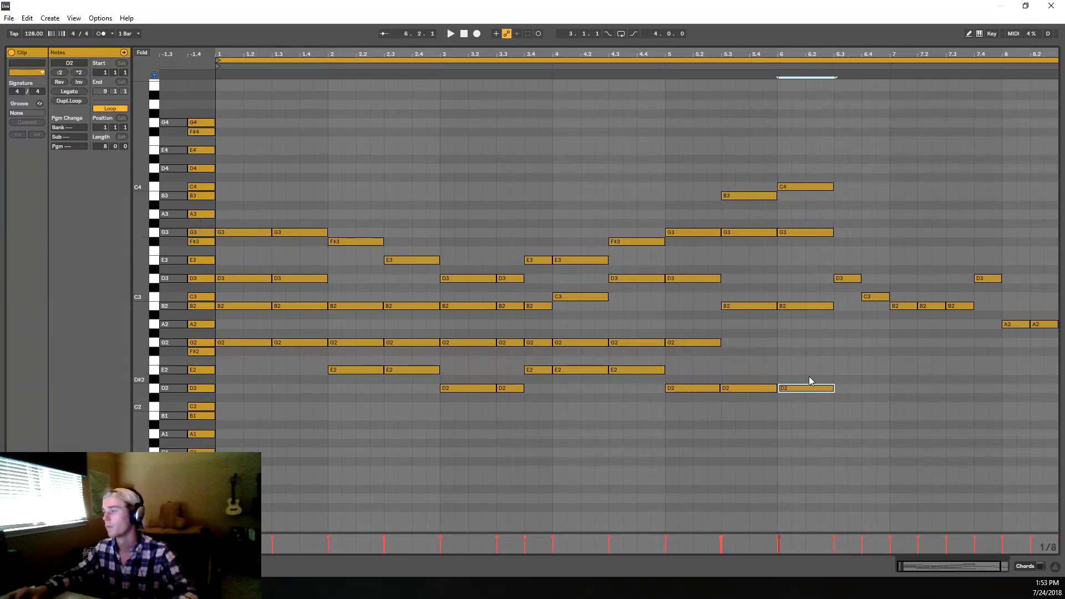
drag(799, 389, 800, 351)
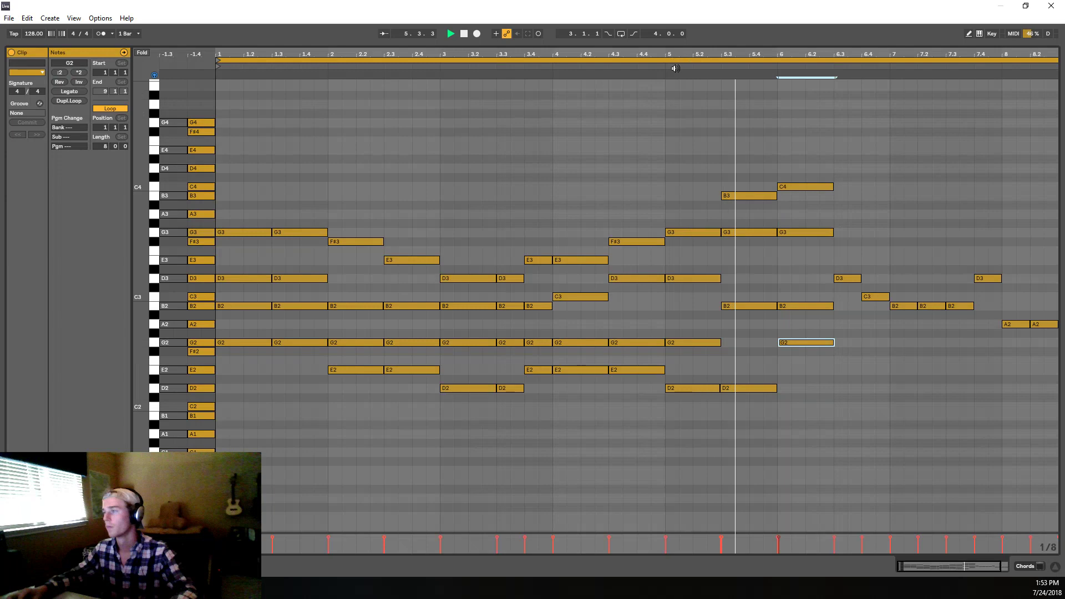
key(space)
key(space)
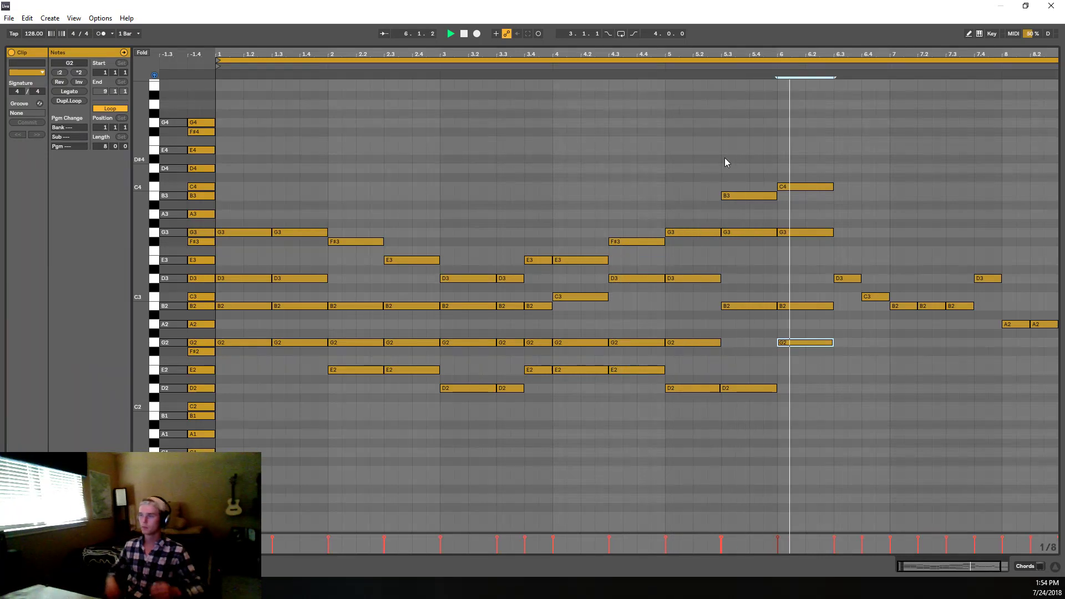
key(space)
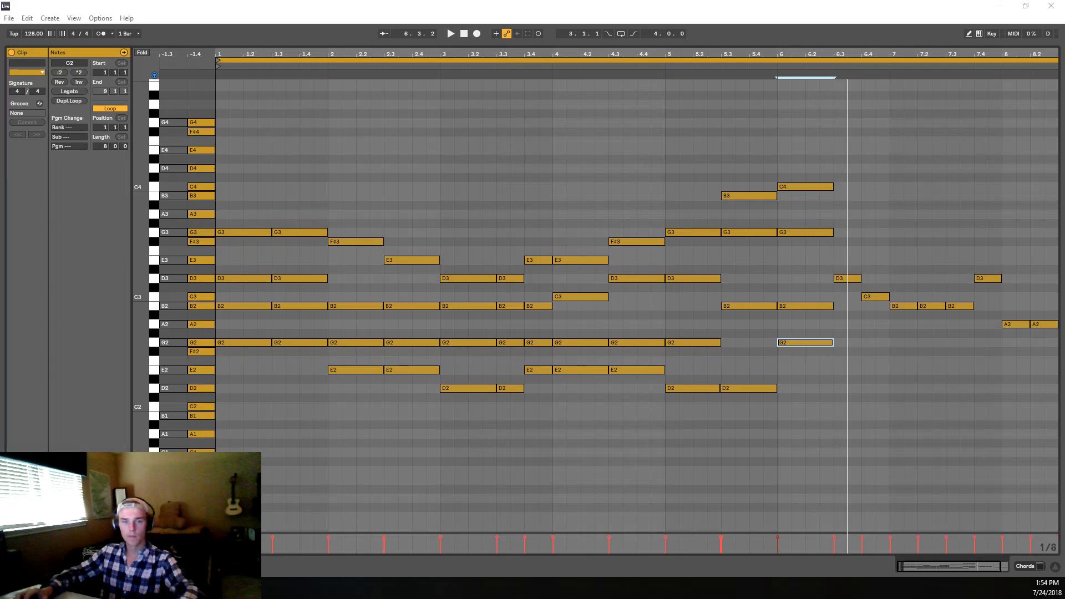
key(space)
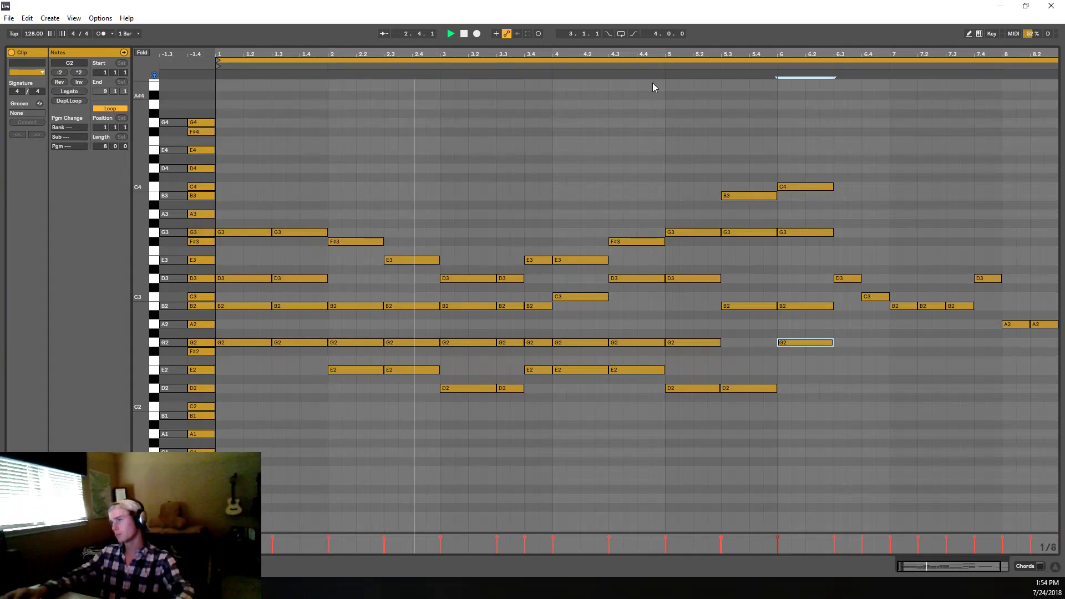
Step: Return to the arrangement, activate the second Chords track, and play it together with the Bass and first Chords tracks
click(1027, 568)
key(space)
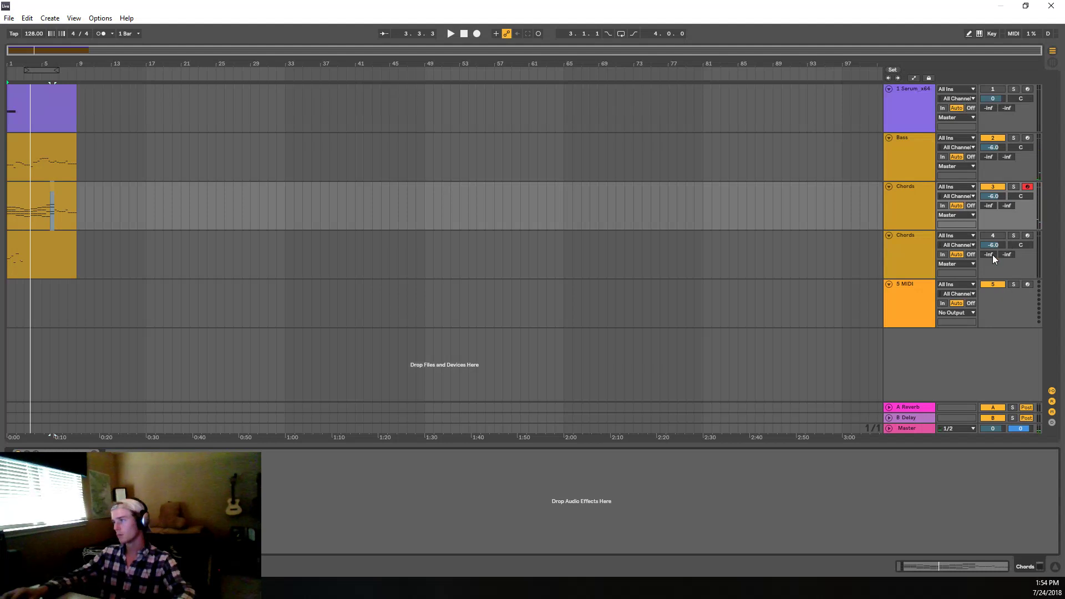
click(993, 235)
key(space)
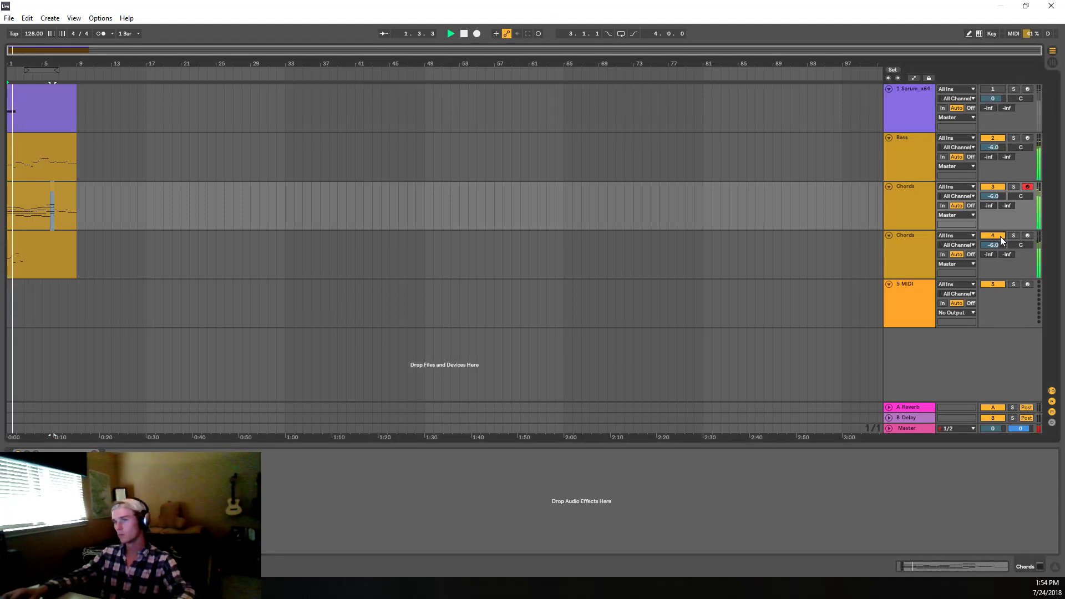
key(space)
key(space)
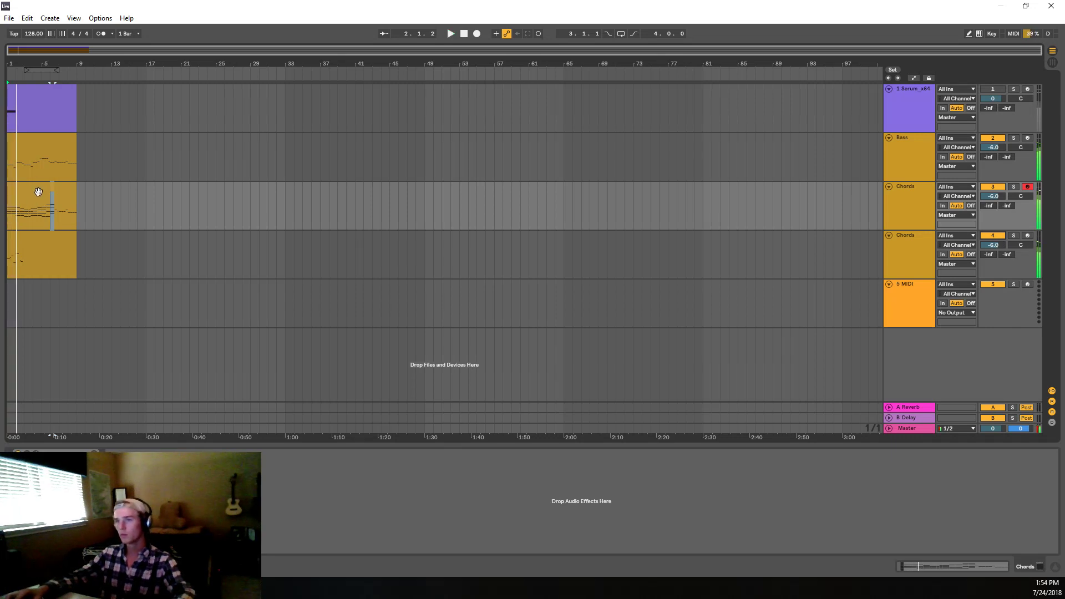
key(space)
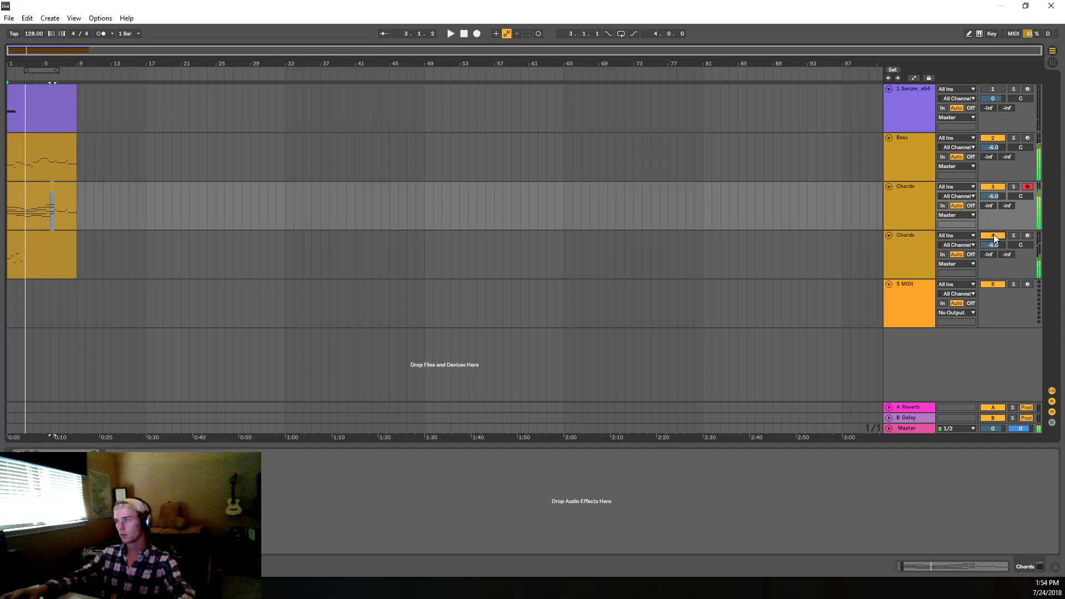
Step: Reopen the first Chords track's clip in the note editor and play the progression into bar 6
click(61, 188)
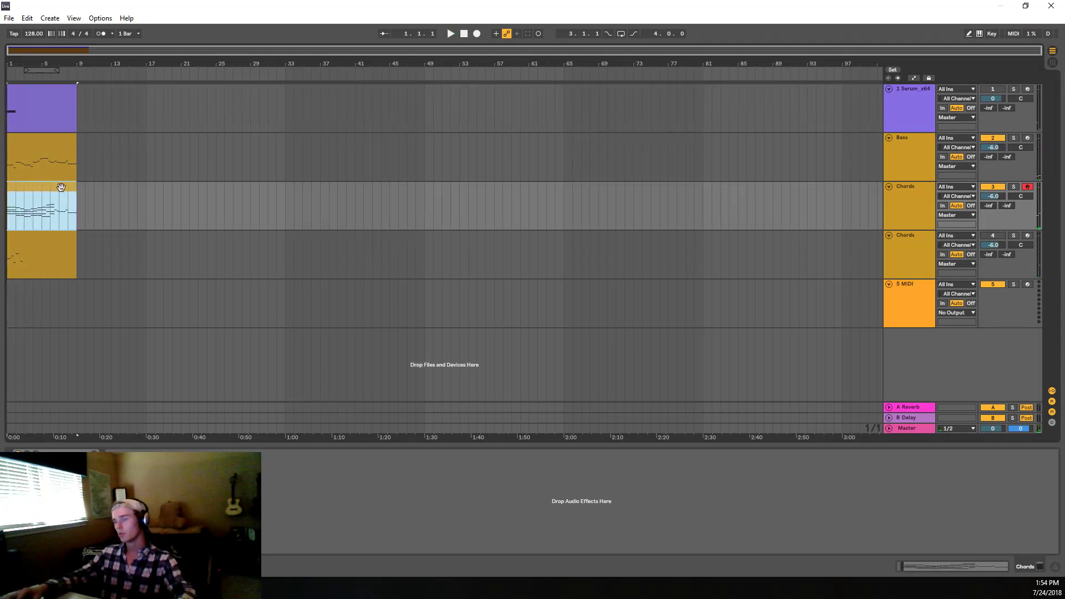
double_click(61, 187)
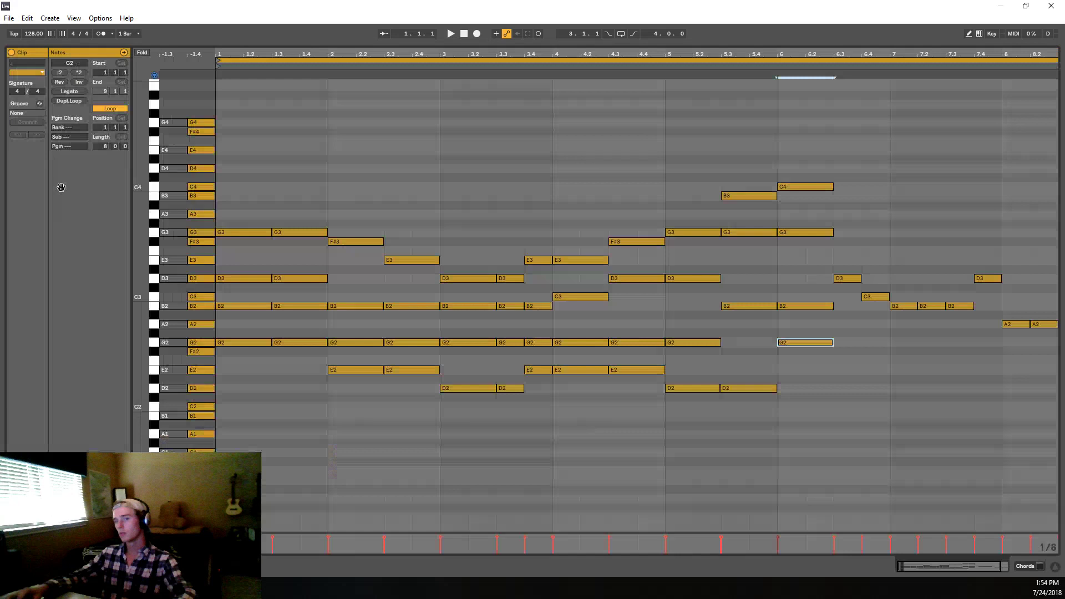
key(space)
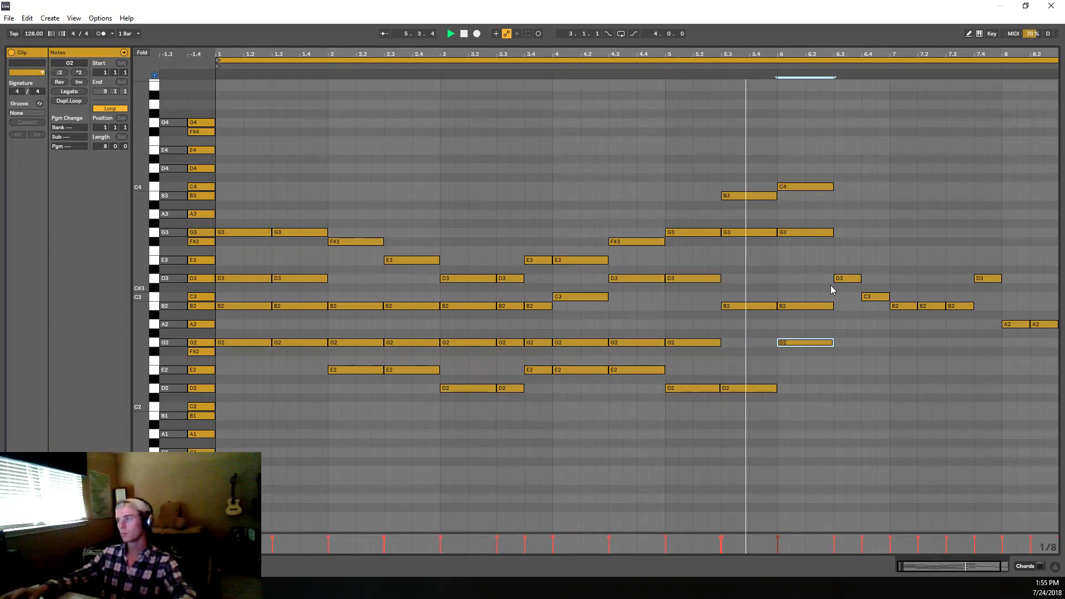
key(space)
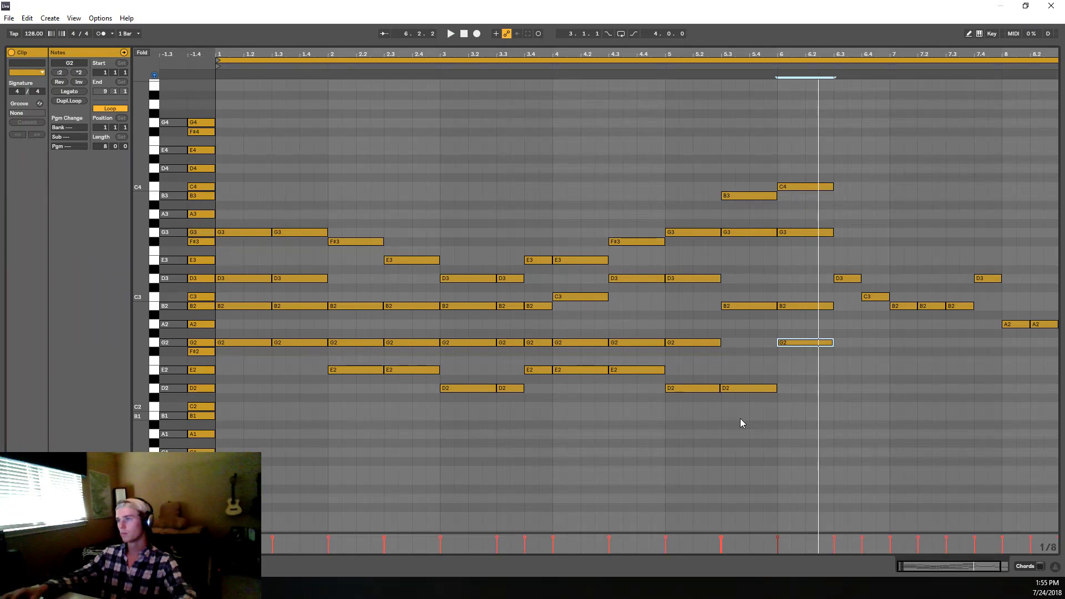
Step: Split the half-bar chord at beat 5.3 into two one-beat chords, play the clip, and delete the second one
drag(740, 418, 756, 212)
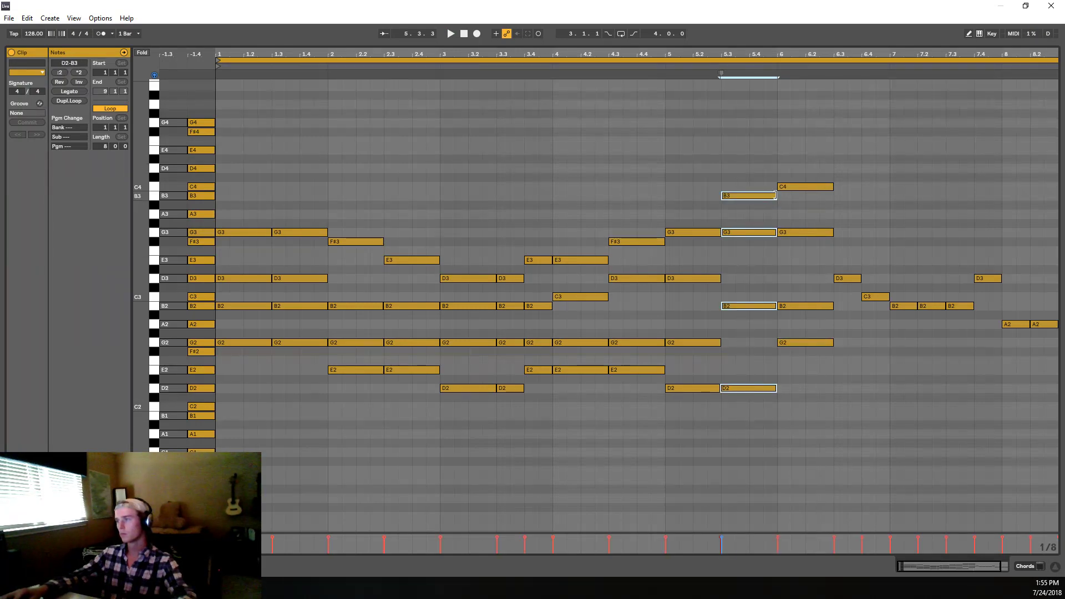
key(ctrl+e)
key(space)
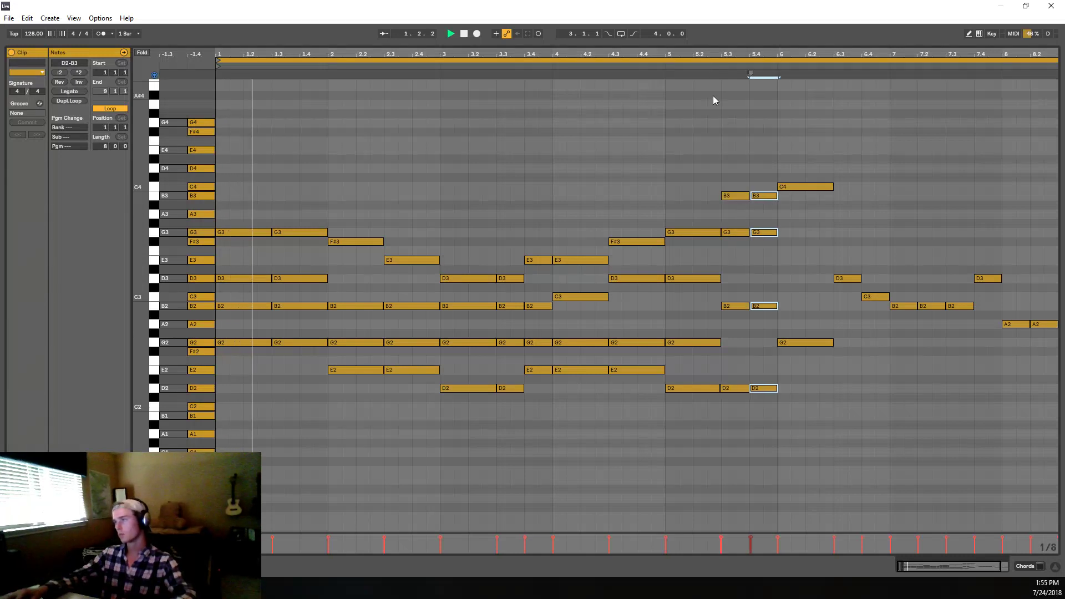
key(space)
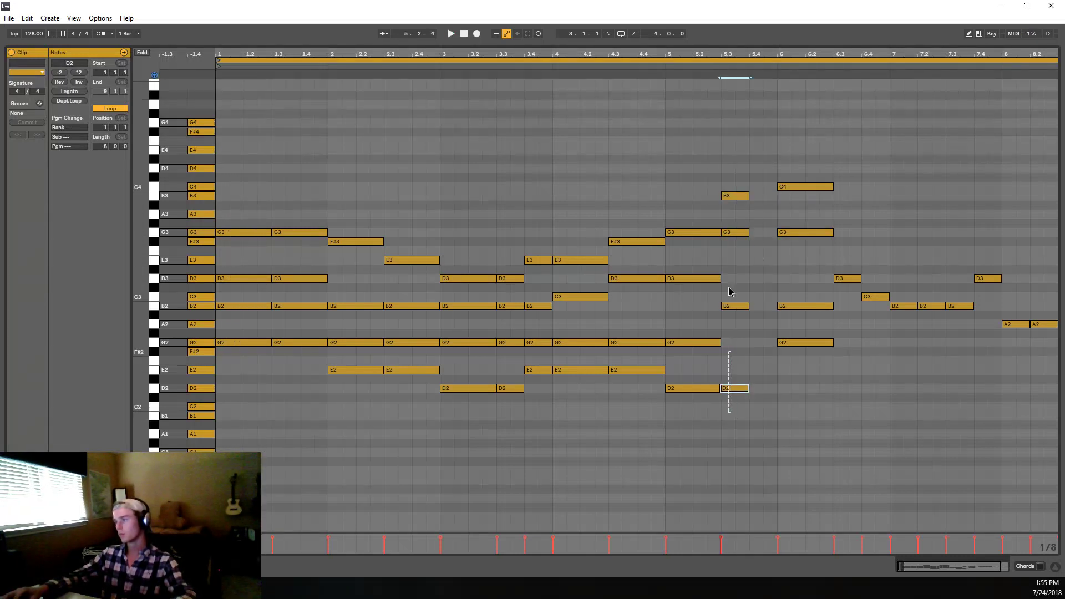
Step: Try duplicating the one-beat chord at beat 5.3 to beat 5.4
drag(729, 291, 732, 178)
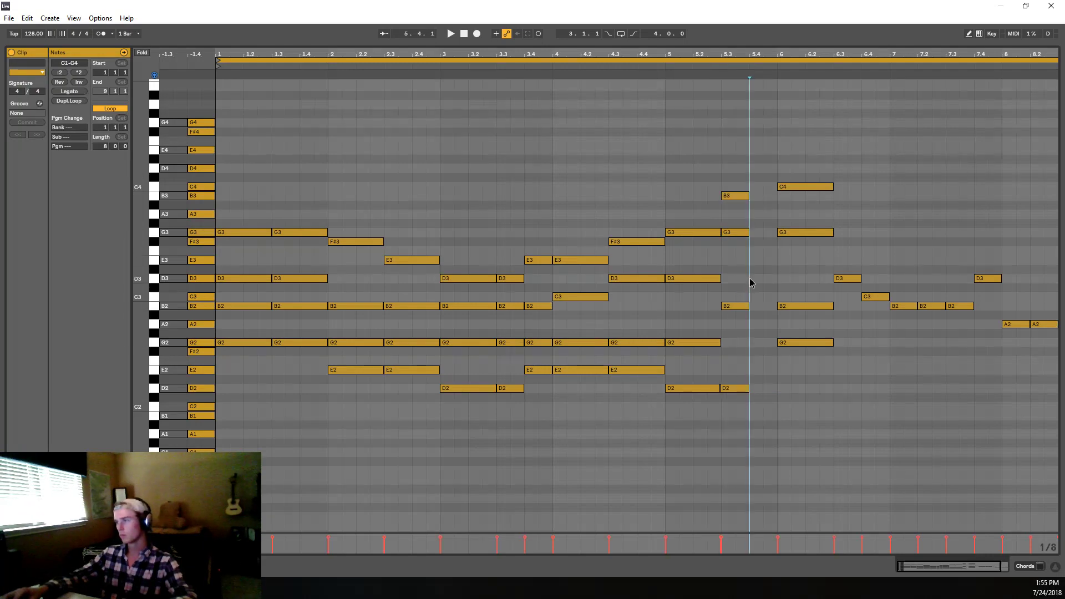
key(ctrl+d)
click(764, 238)
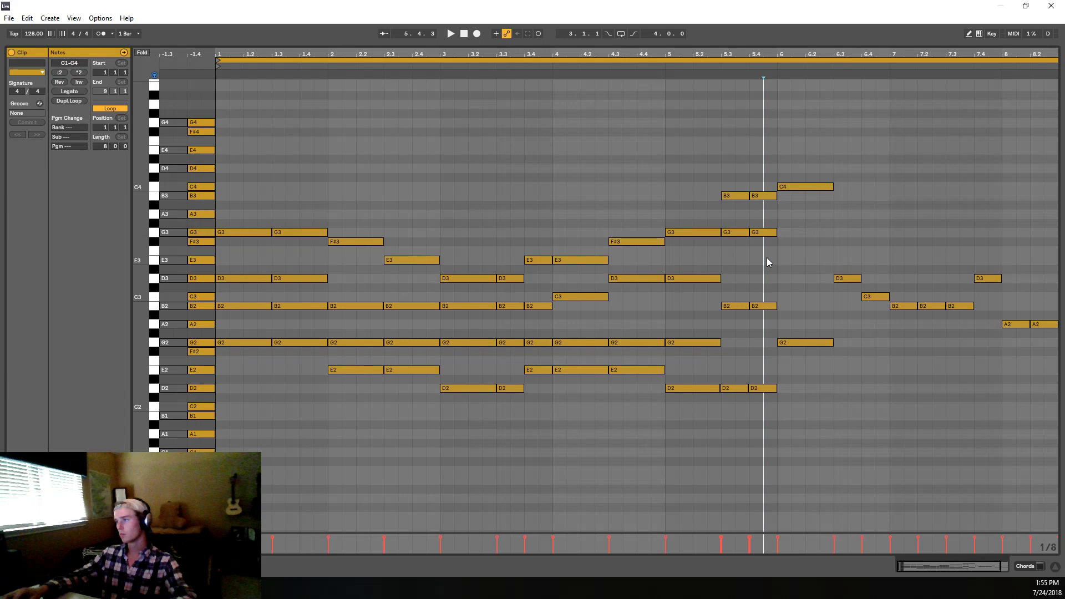
key(ctrl+z)
Step: Align the end of the first D2 note and the start of the following D2 note exactly with beat 5.3
scroll(729, 245, up, 10)
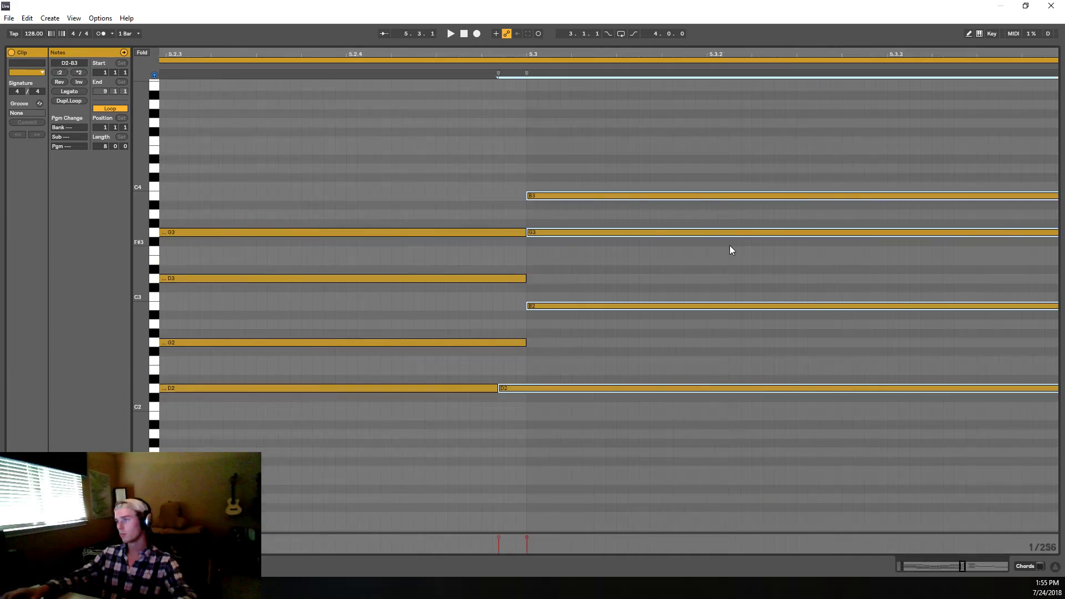
click(514, 382)
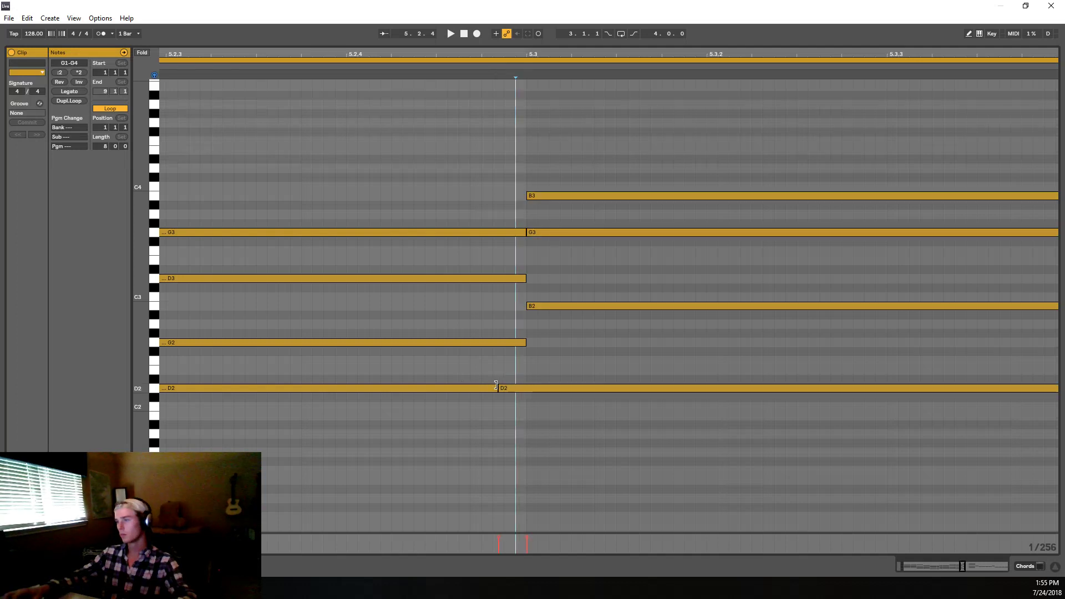
drag(499, 385, 525, 386)
click(495, 386)
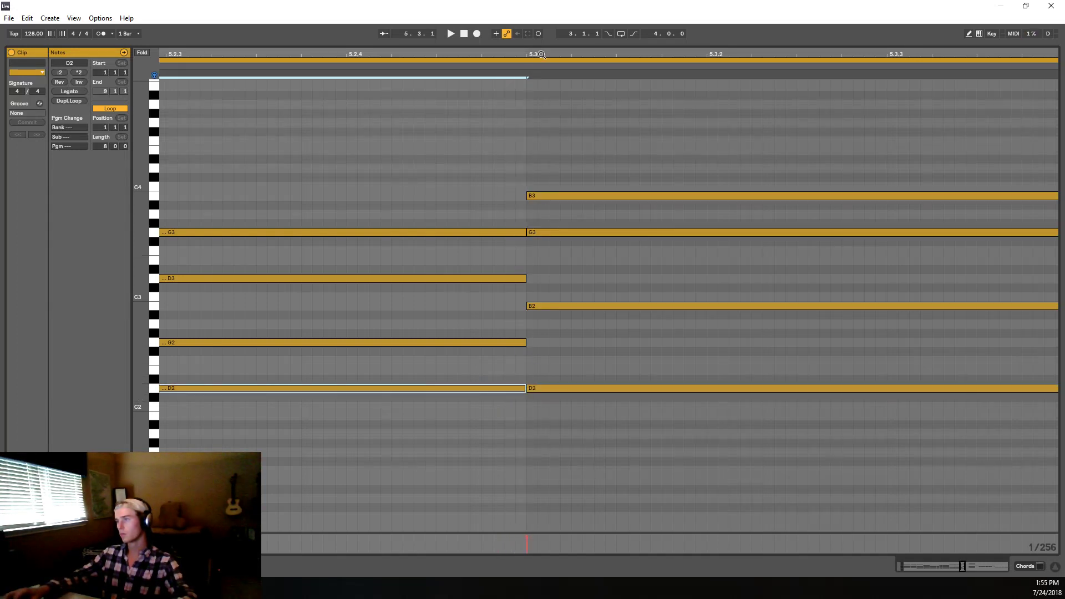
Step: Duplicate the aligned one-beat chord from beat 5.3 to beat 5.4 and play the progression
drag(542, 54, 355, 22)
drag(492, 54, 561, 36)
drag(611, 418, 596, 123)
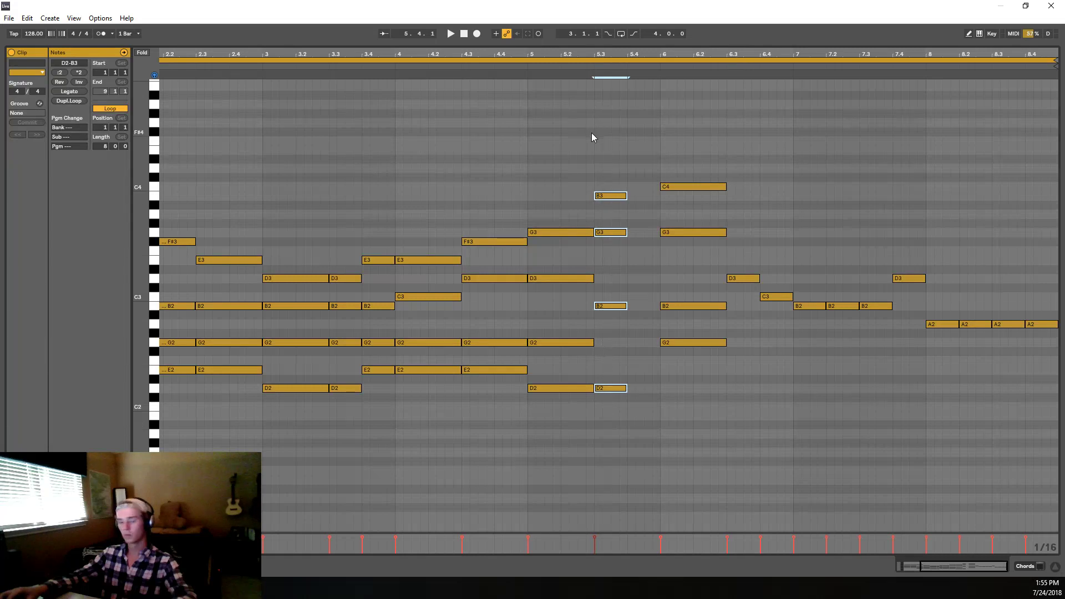
key(ctrl+d)
key(space)
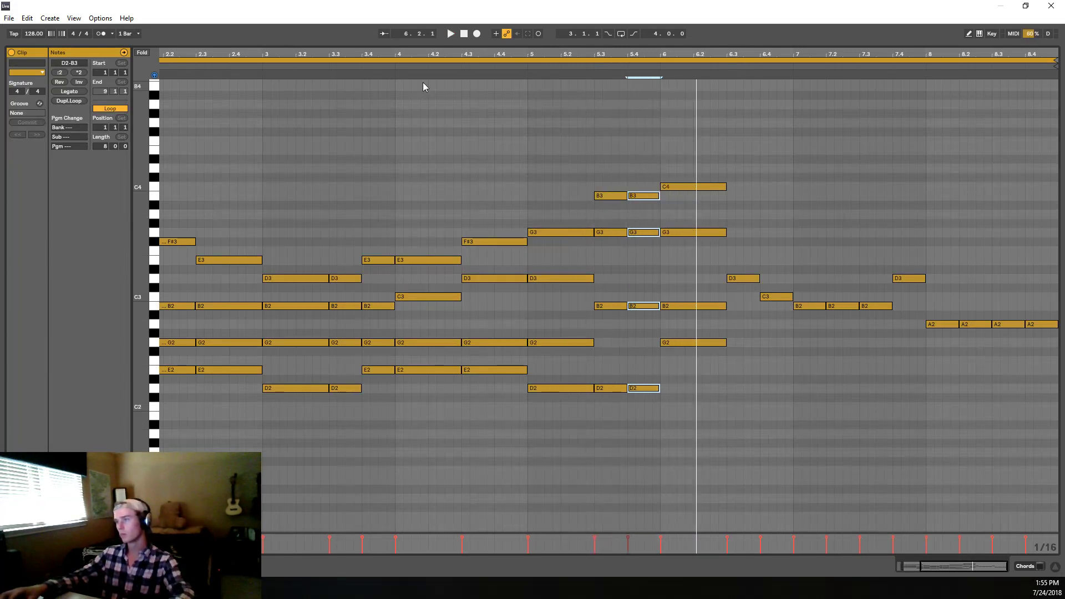
click(438, 74)
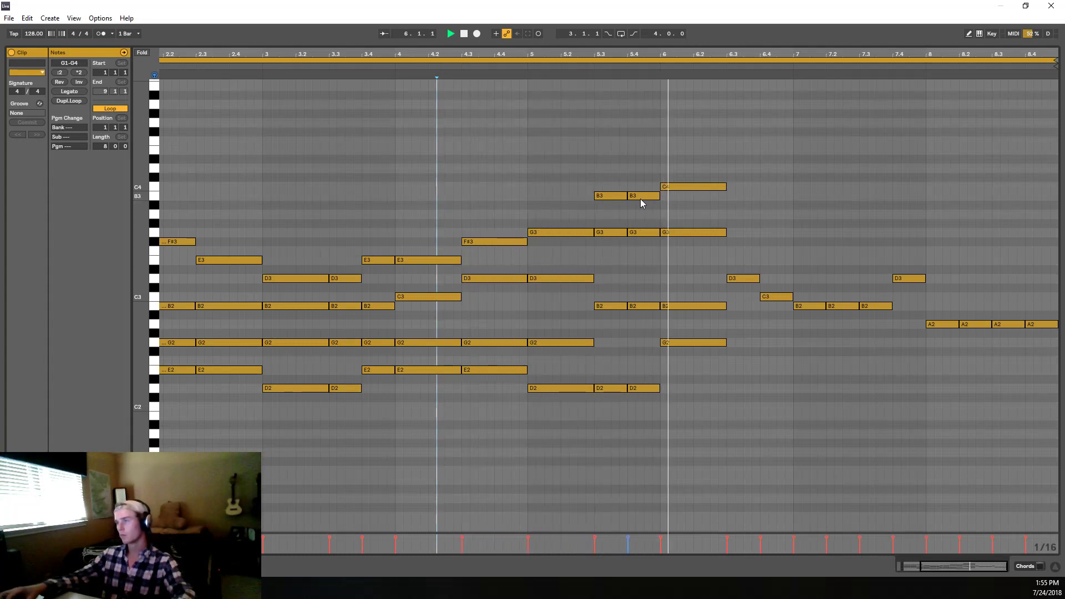
Step: Raise the C4 note of the chord at bar 6 to D4 and listen from bar 5
drag(665, 188, 673, 169)
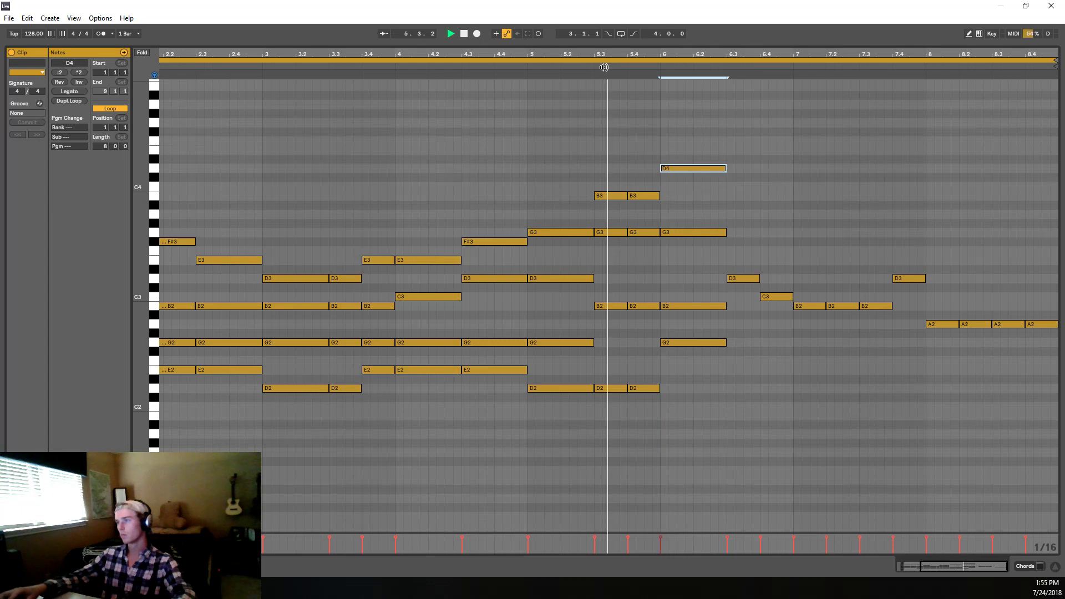
click(527, 67)
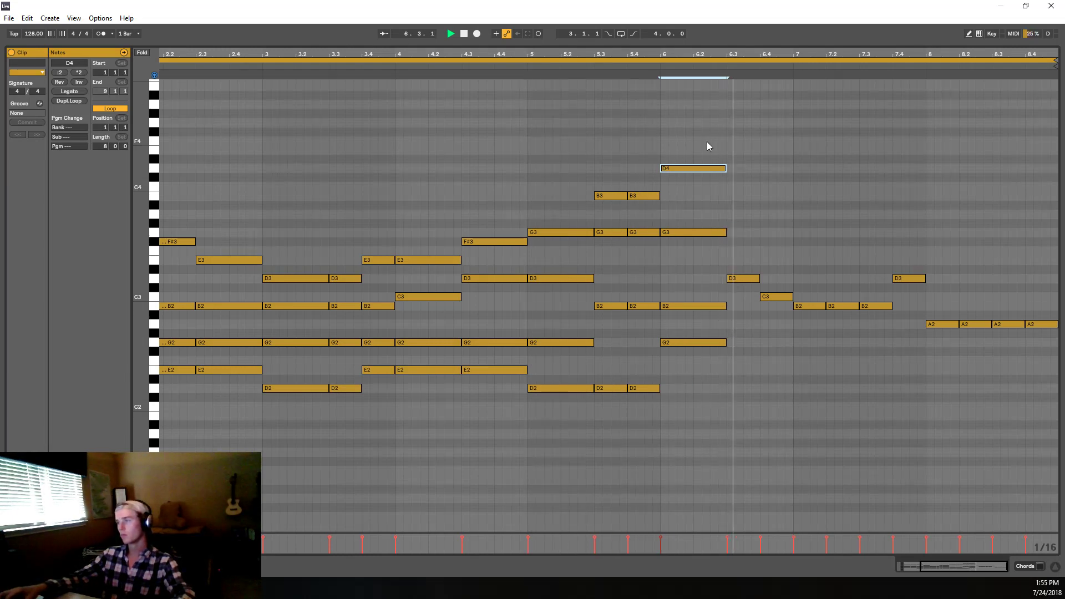
drag(664, 55, 696, 46)
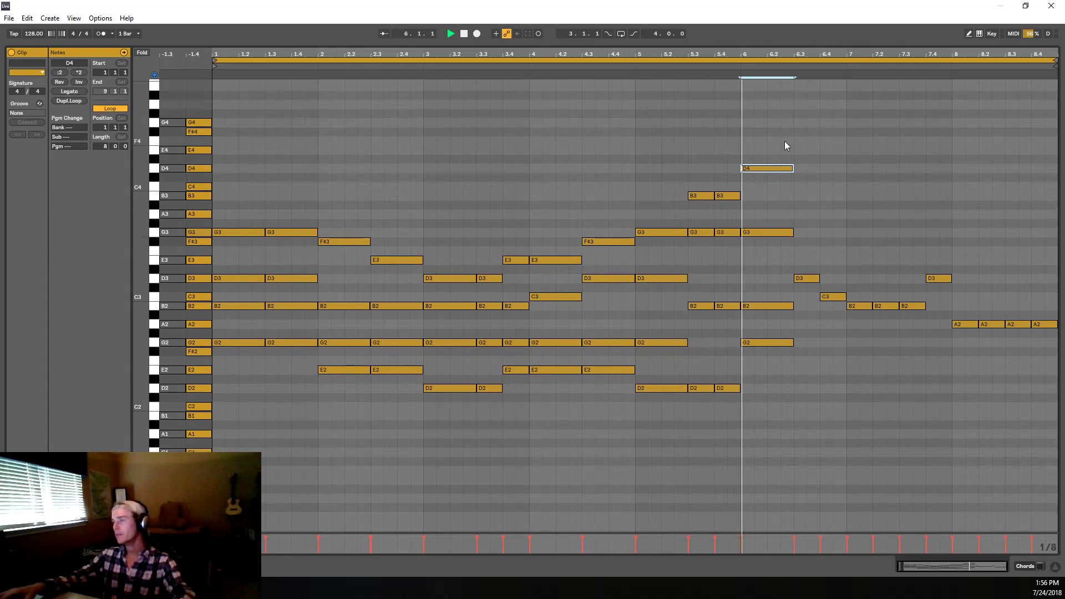
Step: Raise the B3 note of the chord at beat 5.4 to C4 and listen to the passage
drag(734, 200, 735, 190)
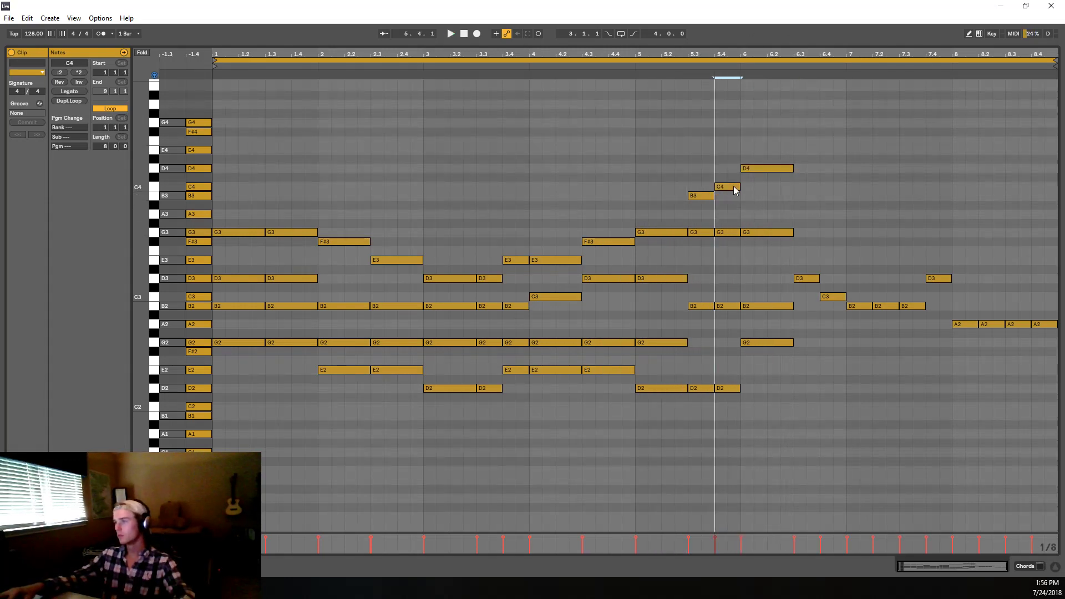
click(651, 67)
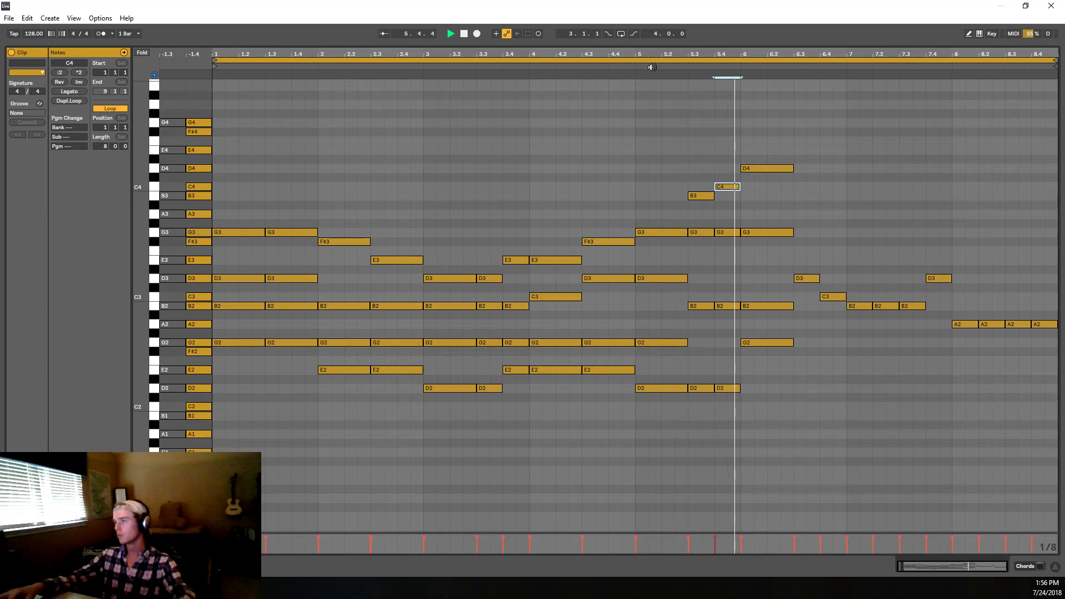
Step: Duplicate the two-beat chord at bar 6 to beat 6.3 and play the passage
drag(793, 358, 742, 143)
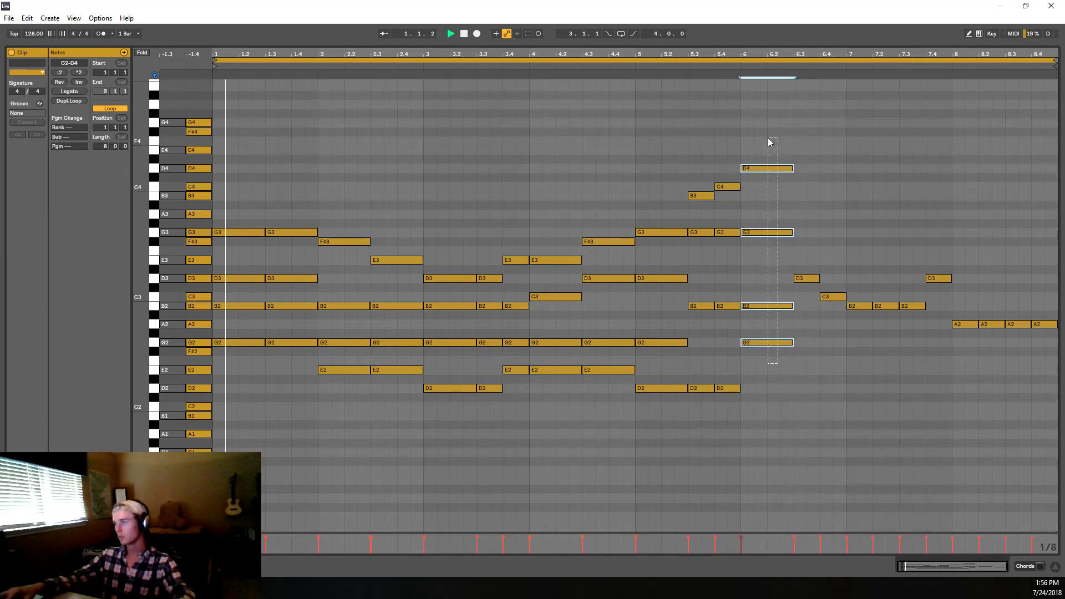
key(space)
click(794, 204)
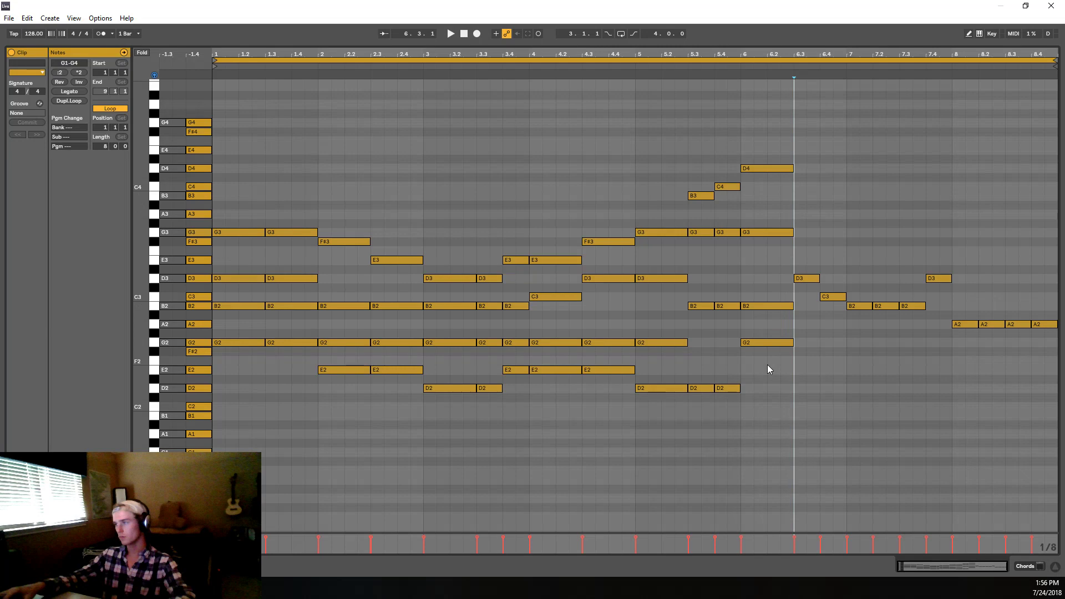
key(ctrl+d)
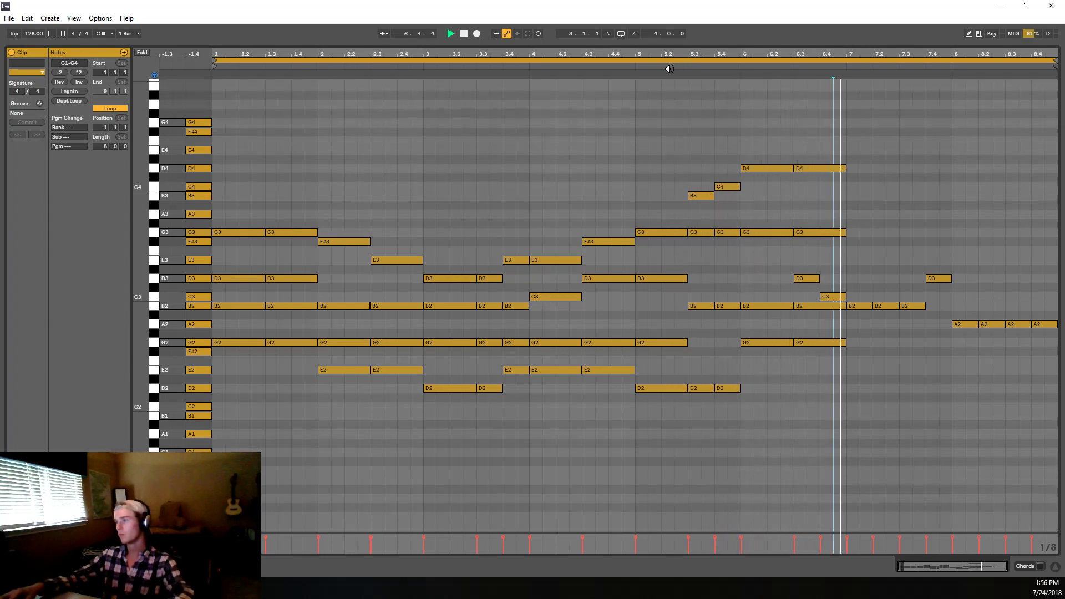
key(space)
key(space)
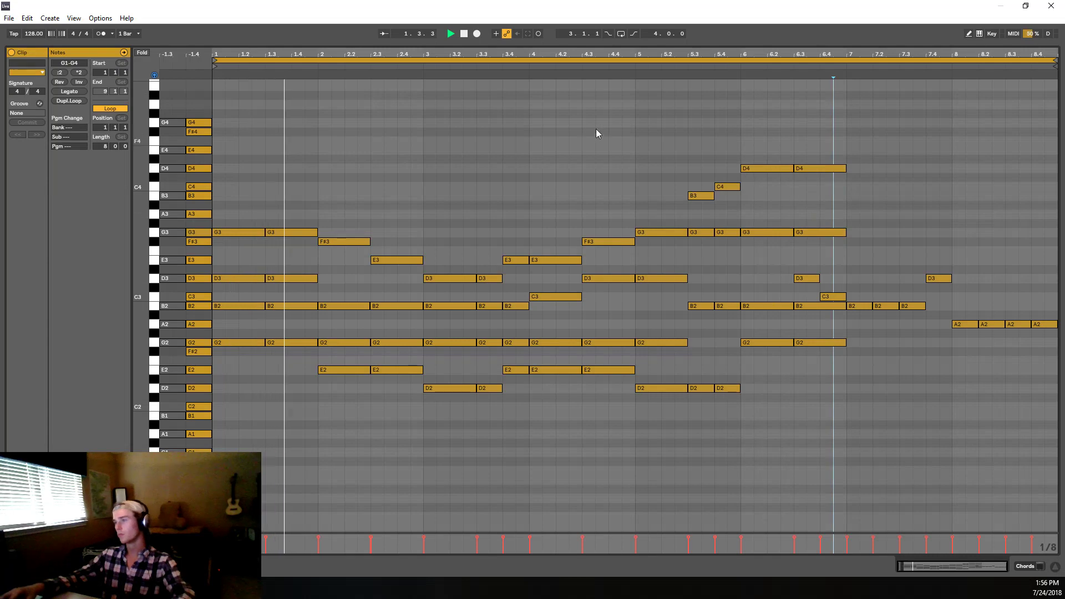
Step: Delete the leftover one-beat D3 and C3 notes at beats 6.3 and 6.4
click(613, 68)
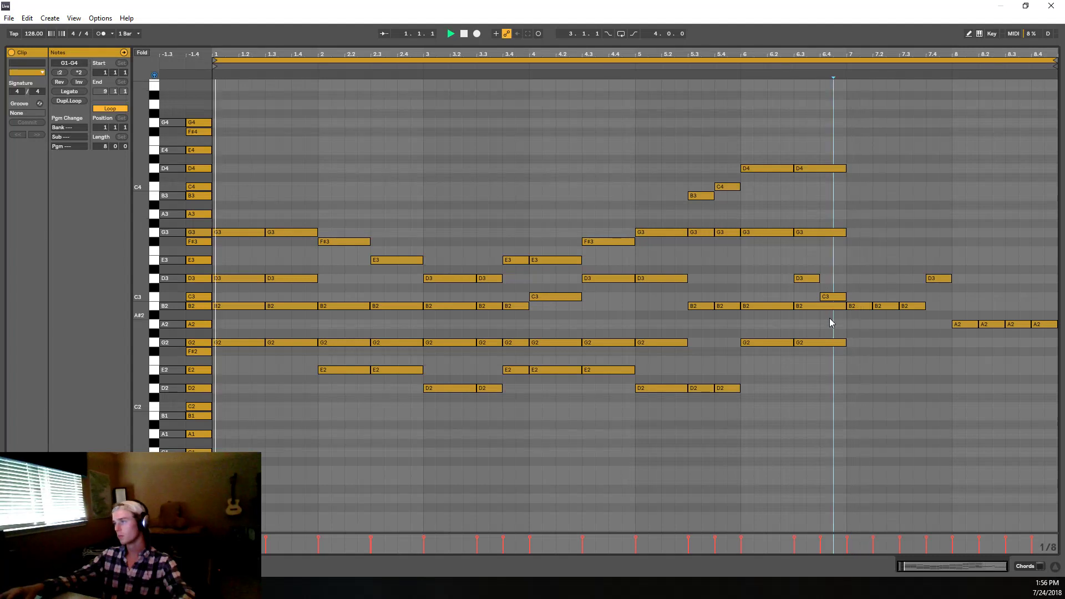
click(815, 283)
double_click(806, 278)
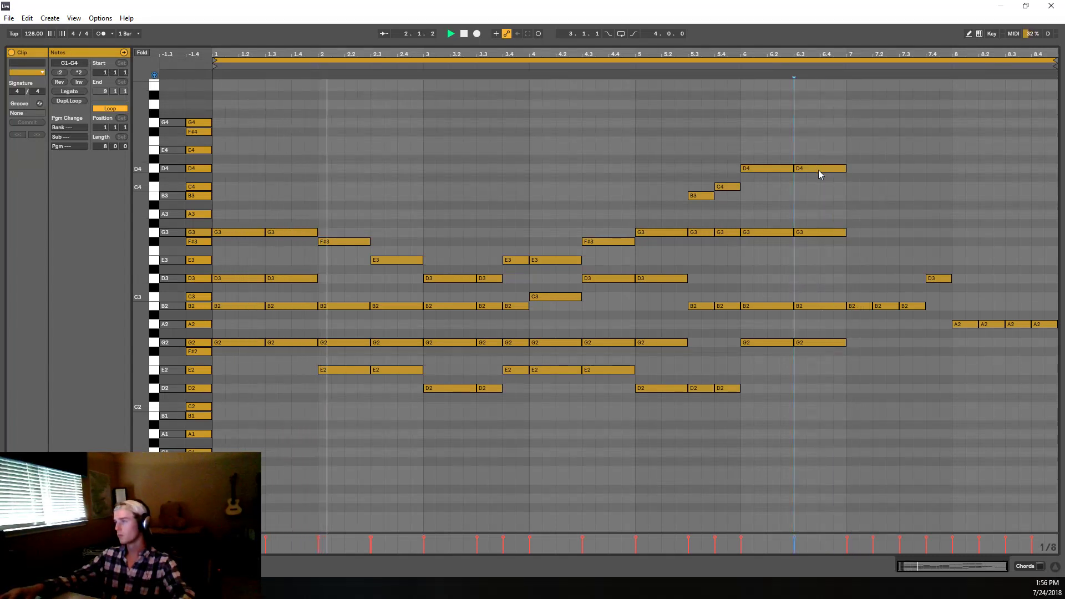
Step: Lower the beat 6.3 chord's D4 to C4 and its G3 to F#3, and listen from beat 5.3
drag(819, 170, 820, 188)
mouse_move(827, 231)
mouse_down()
mouse_move(827, 257)
mouse_move(828, 244)
mouse_up()
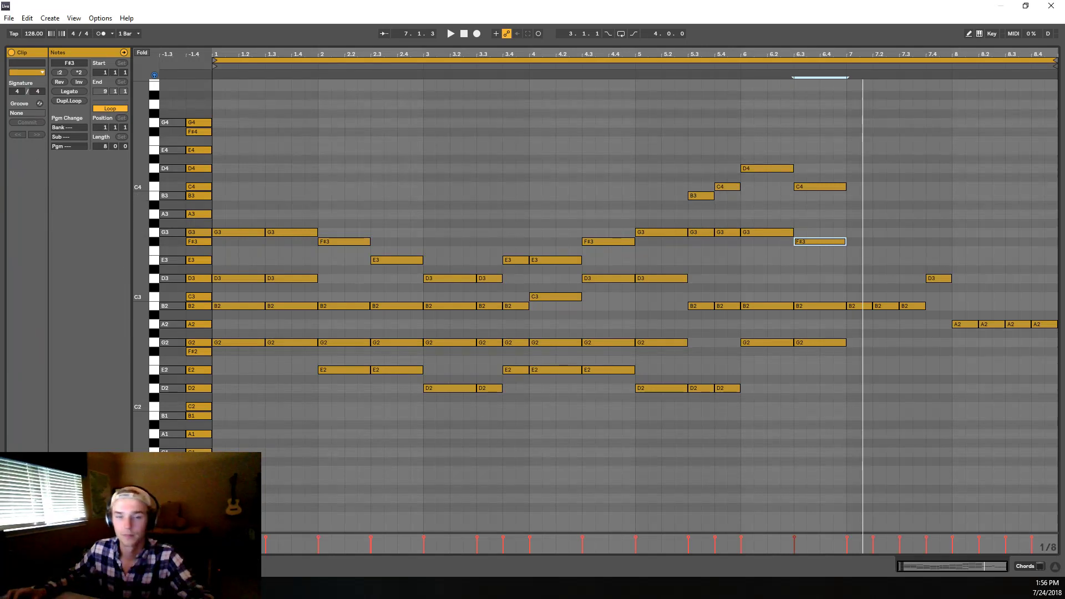
key(space)
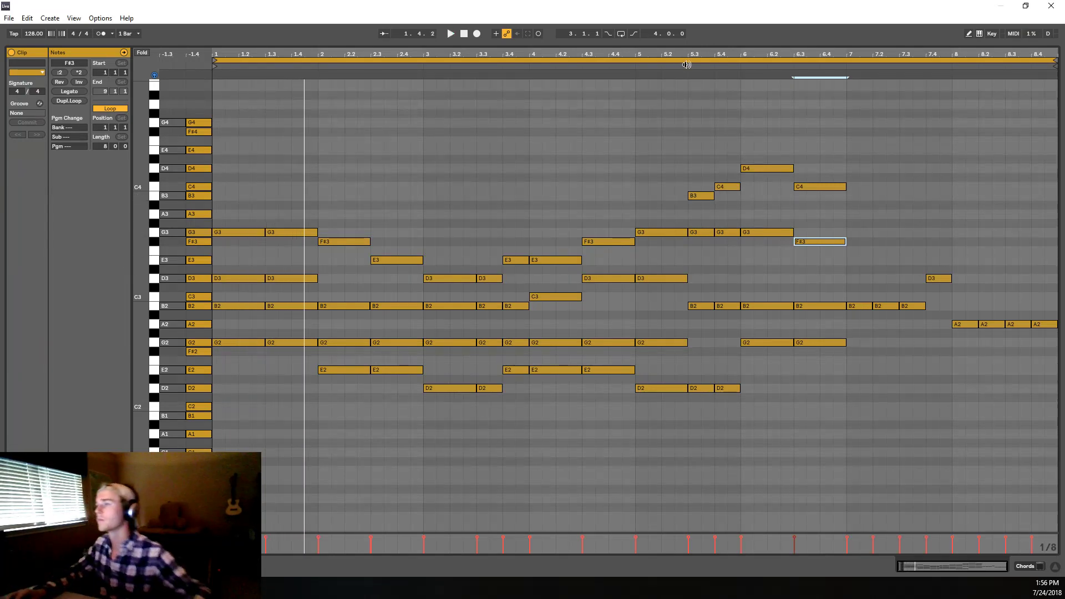
click(686, 65)
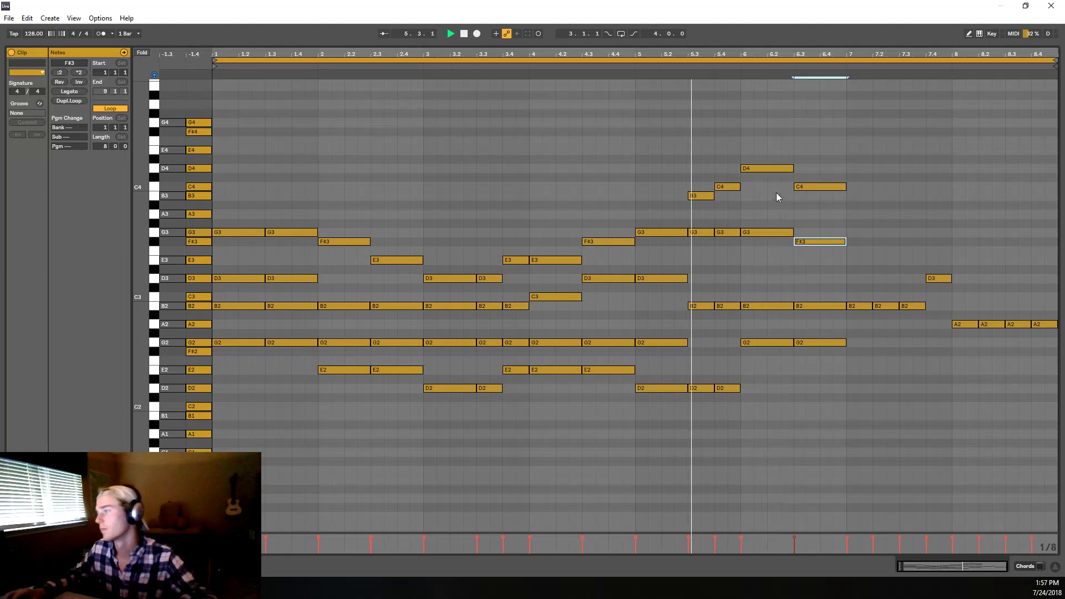
Step: Try shortening the D4 at bar 6 to one beat, with a one-beat E4 following at beat 6.2
click(781, 171)
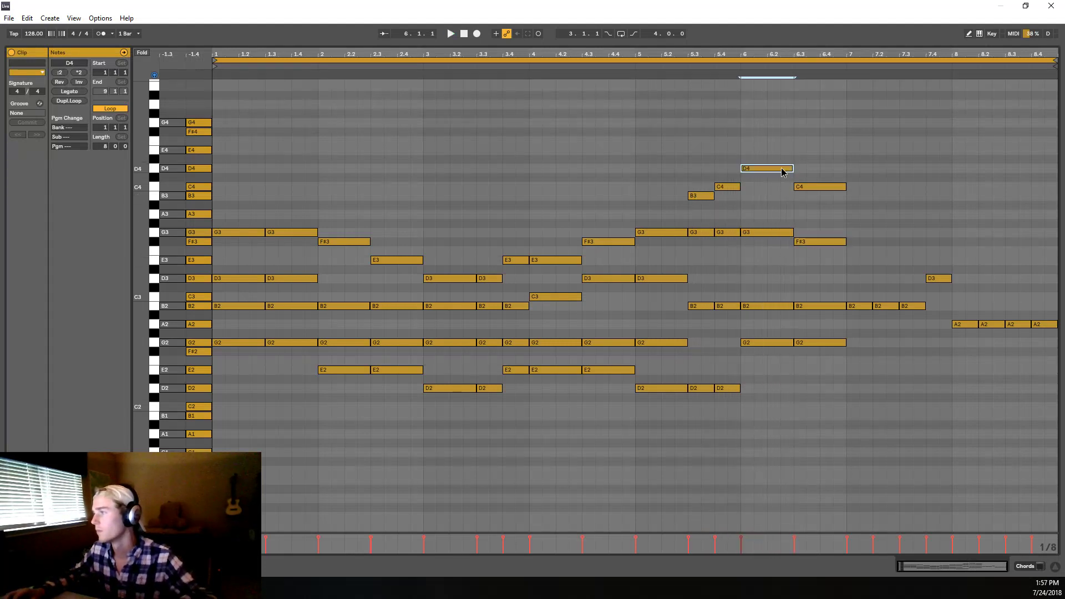
mouse_move(792, 169)
mouse_down()
mouse_move(759, 168)
mouse_move(783, 149)
mouse_up()
double_click(783, 166)
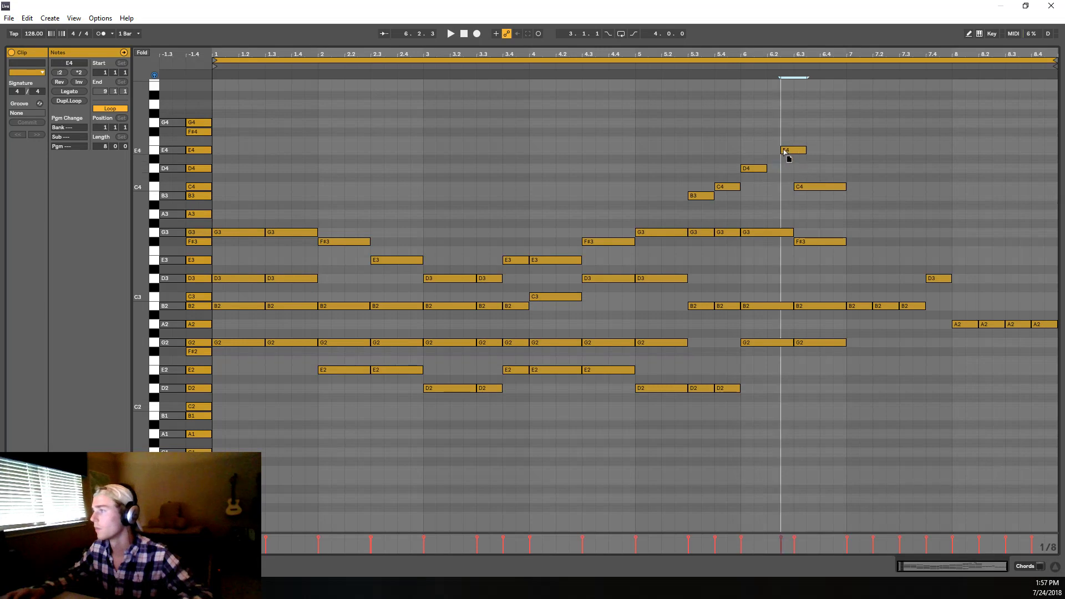
drag(785, 150, 774, 131)
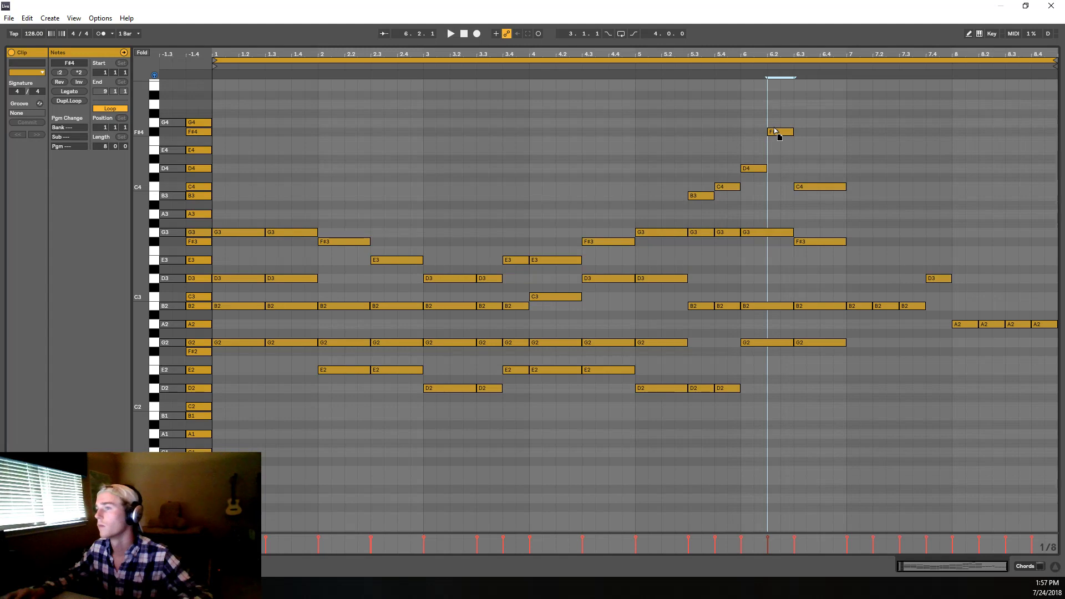
click(694, 68)
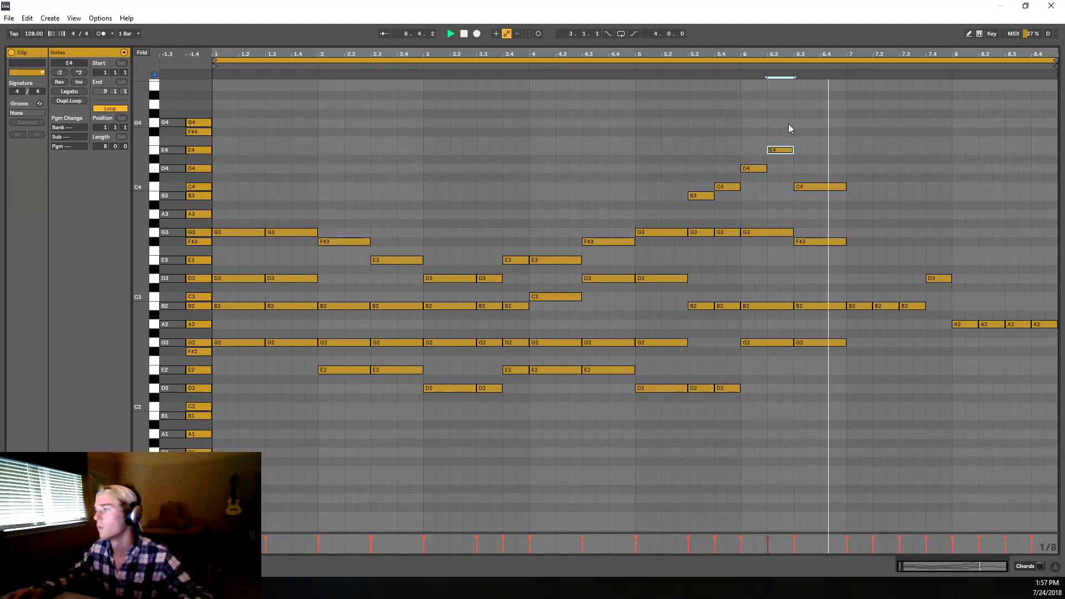
Step: Remove the E4 at beat 6.2, restore the D4 at bar 6 to two beats and listen
mouse_move(782, 152)
mouse_down()
mouse_move(786, 170)
mouse_move(764, 169)
mouse_move(793, 167)
mouse_up()
key(Delete)
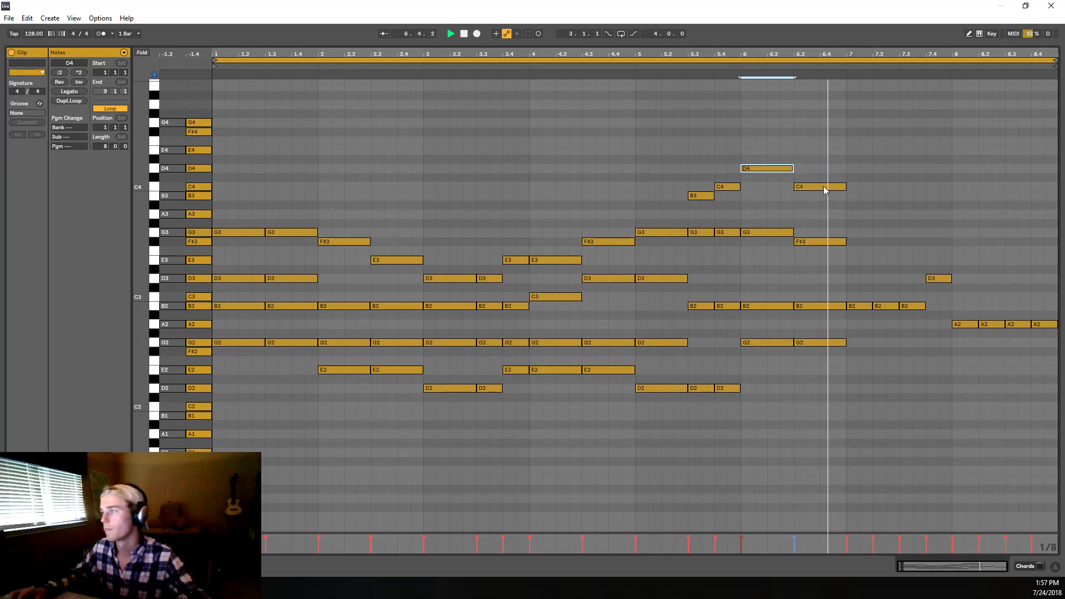
click(674, 65)
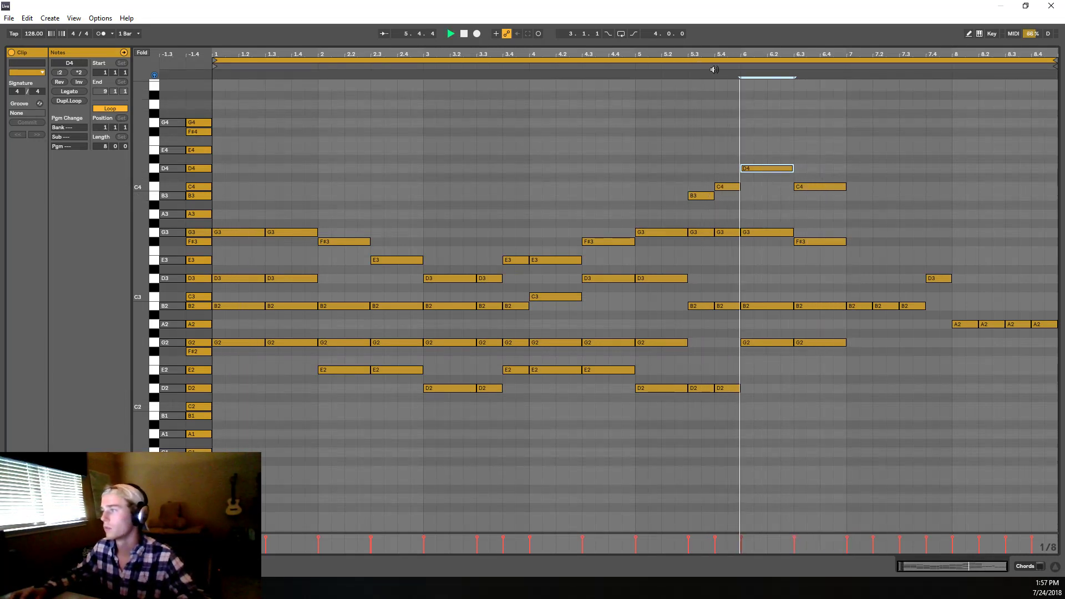
Step: Duplicate the two-beat chord from beat 6.3 to the start of bar 7
click(857, 342)
key(ctrl+v)
key(space)
key(space)
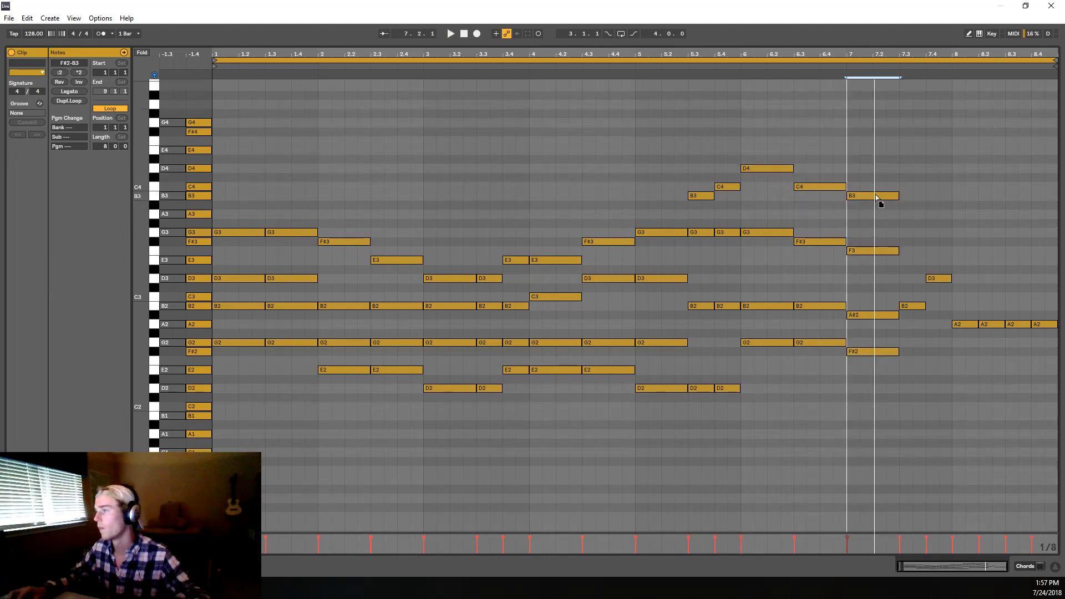
Step: Try A#3 and A3 as the top note of the bar 7 chord, listening to each
click(879, 187)
drag(879, 188, 874, 207)
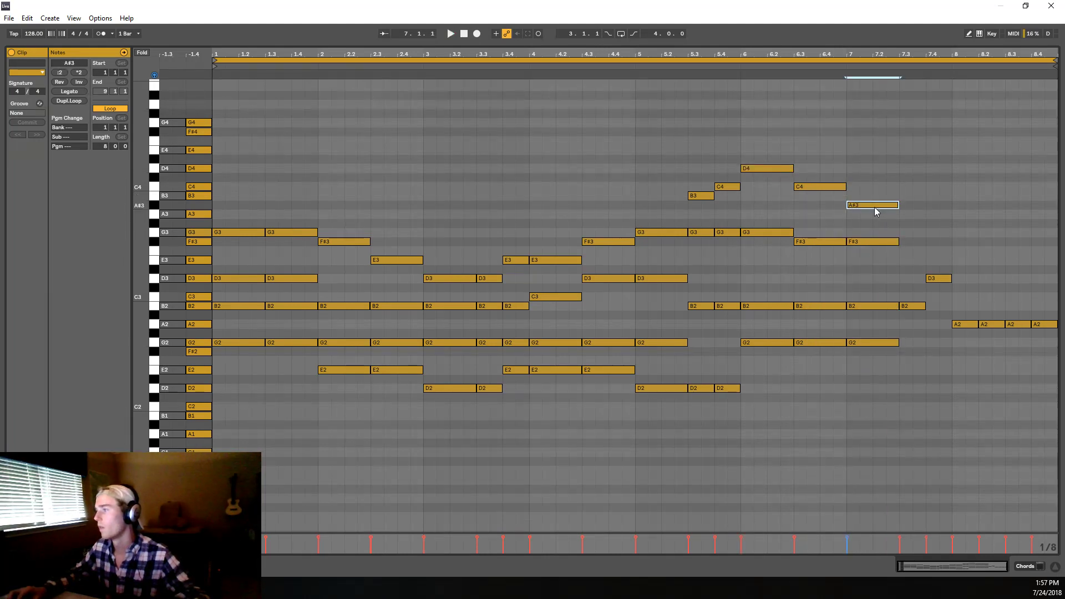
key(space)
click(798, 69)
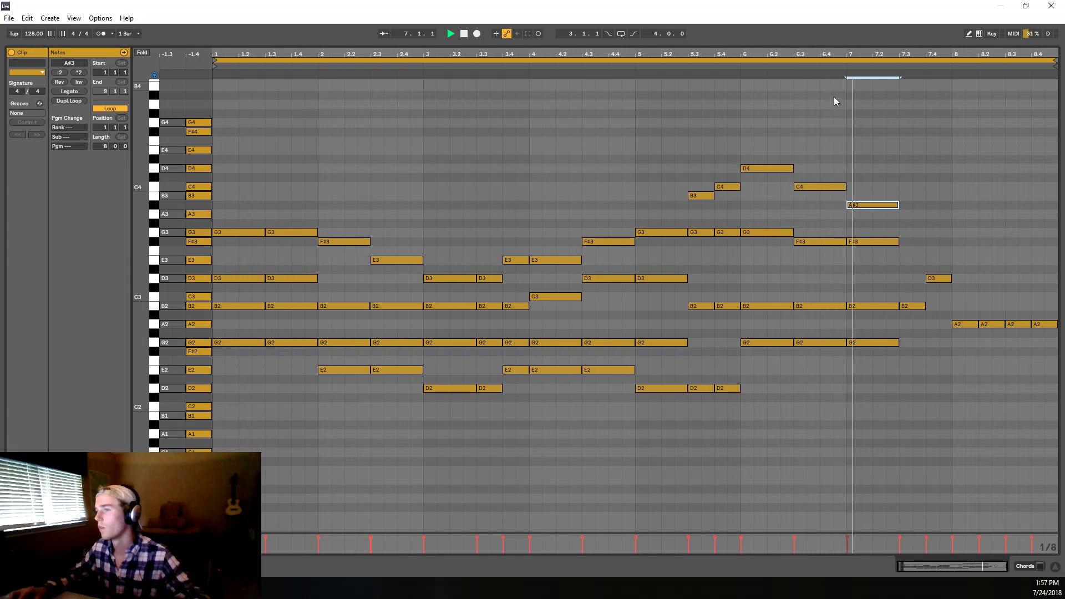
key(space)
drag(859, 206, 857, 212)
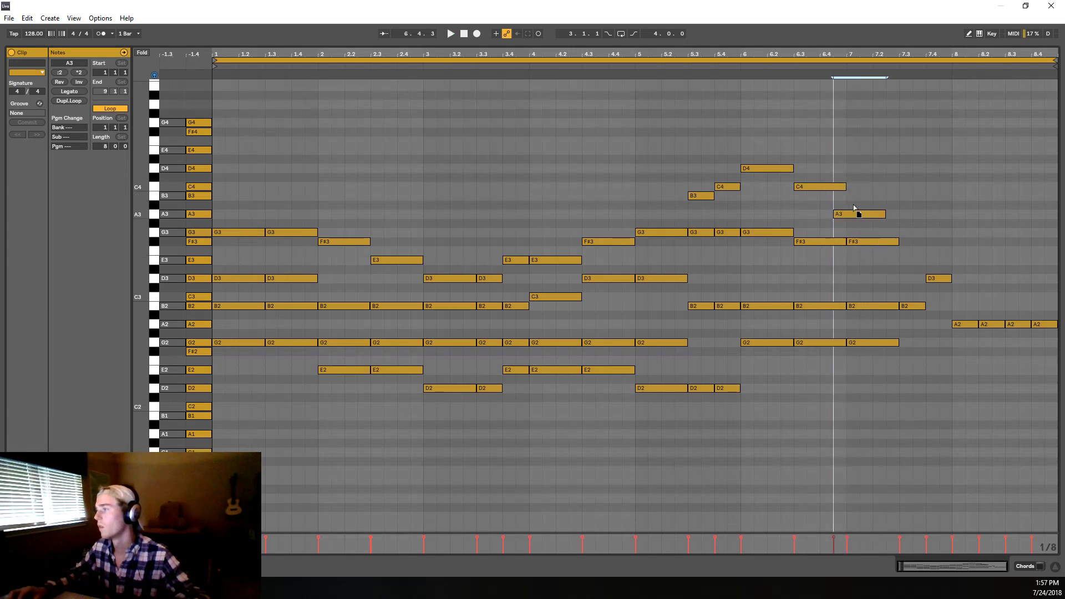
click(788, 68)
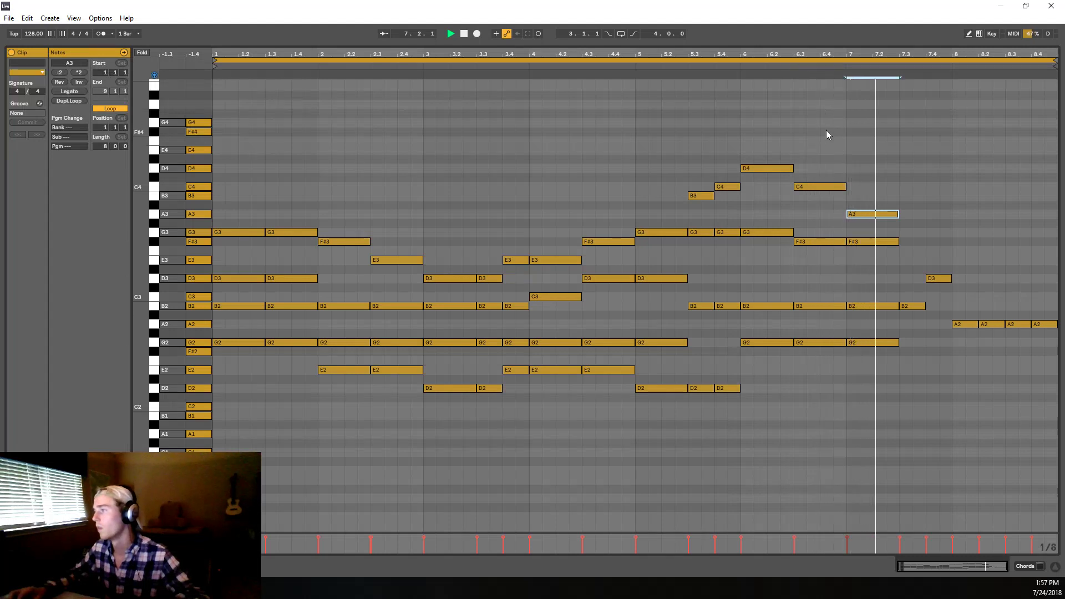
Step: Set the top note of the bar 7 chord to B3 and listen to the result
drag(861, 213, 866, 197)
key(space)
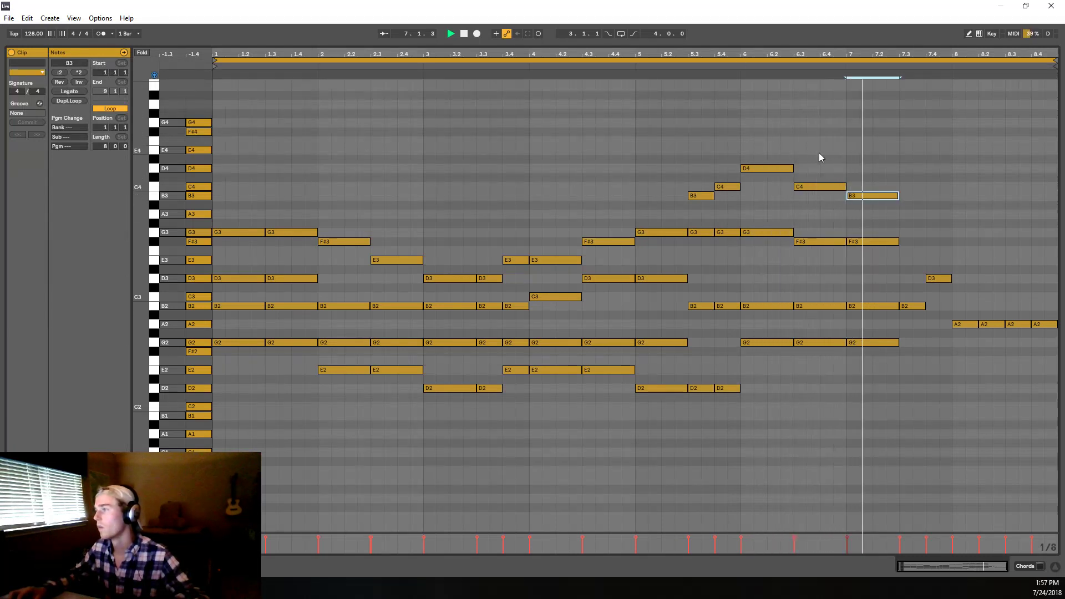
key(space)
Step: Duplicate the bar 7 chord to beat 7.3 and delete the leftover D3 note at beat 7.4
drag(885, 363, 891, 170)
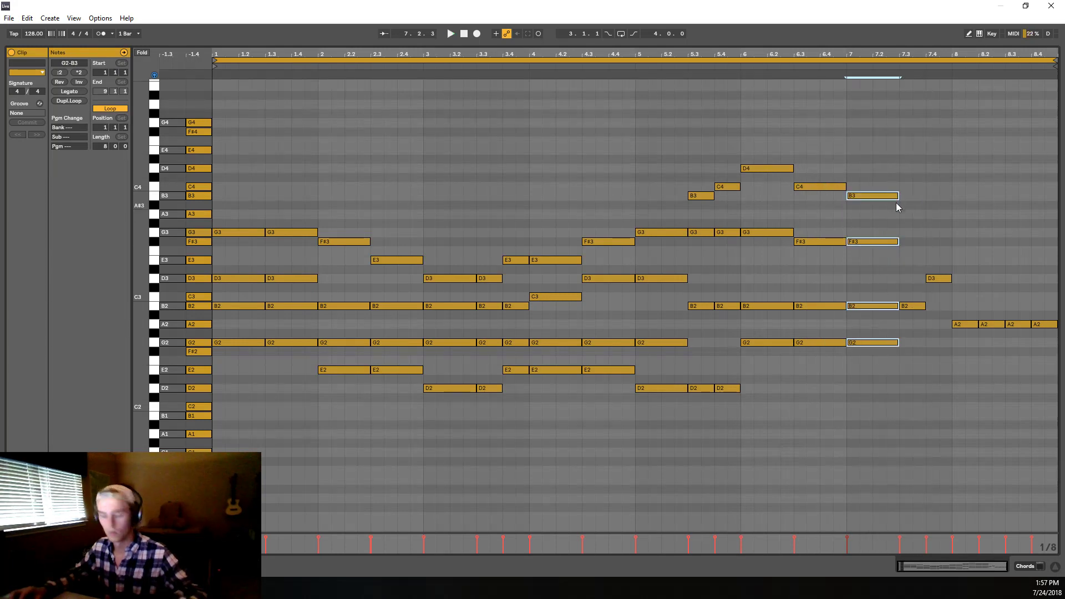
key(ctrl+d)
key(space)
click(941, 279)
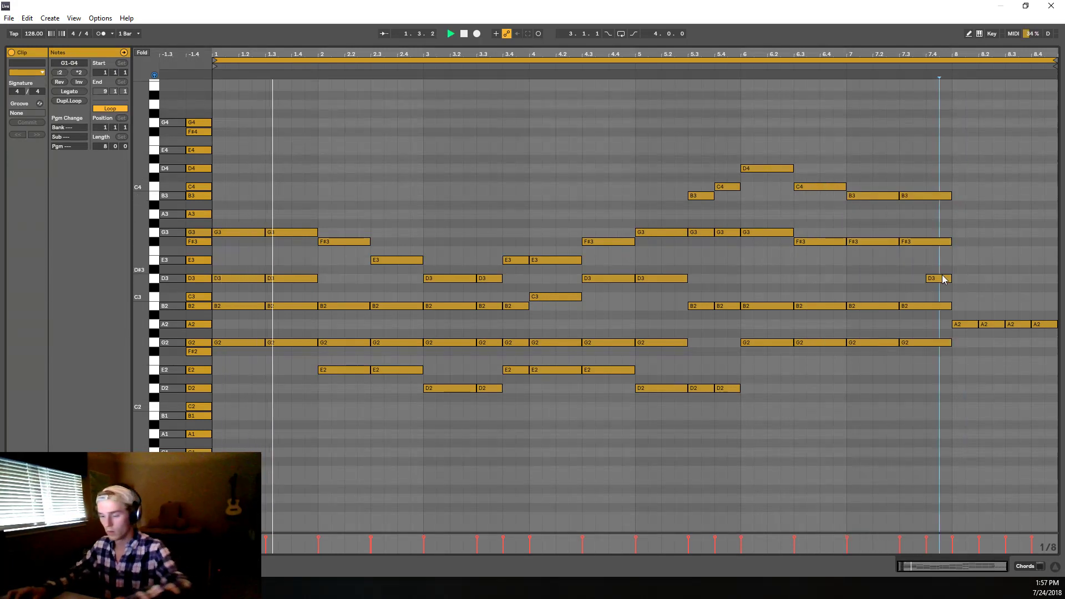
key(Delete)
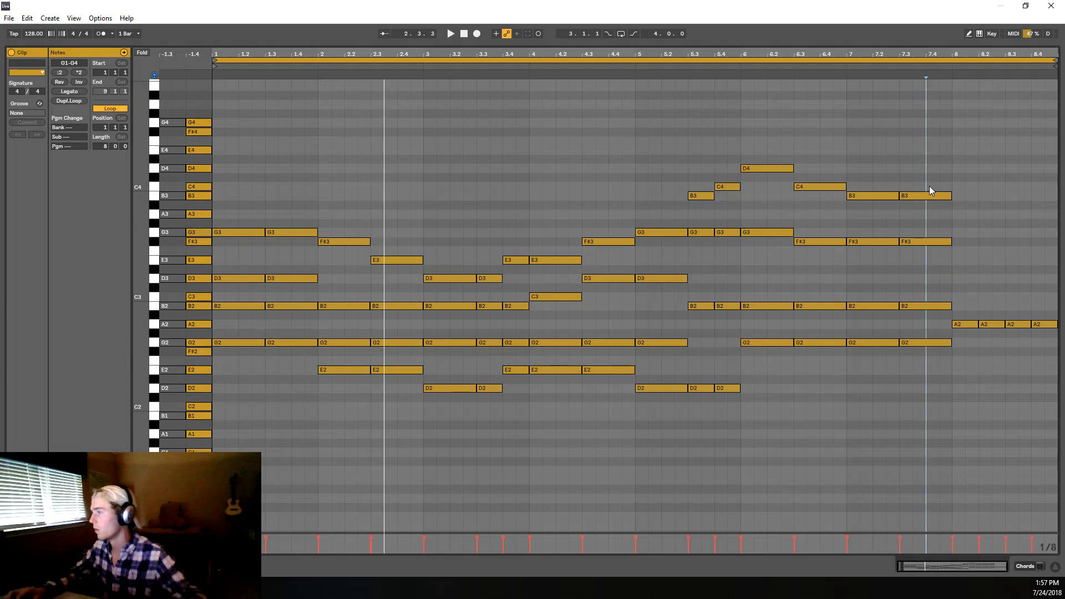
Step: Raise the top note of the chord at beat 7.3 to C4 and duplicate that chord to bar 8
click(928, 195)
drag(926, 194, 927, 188)
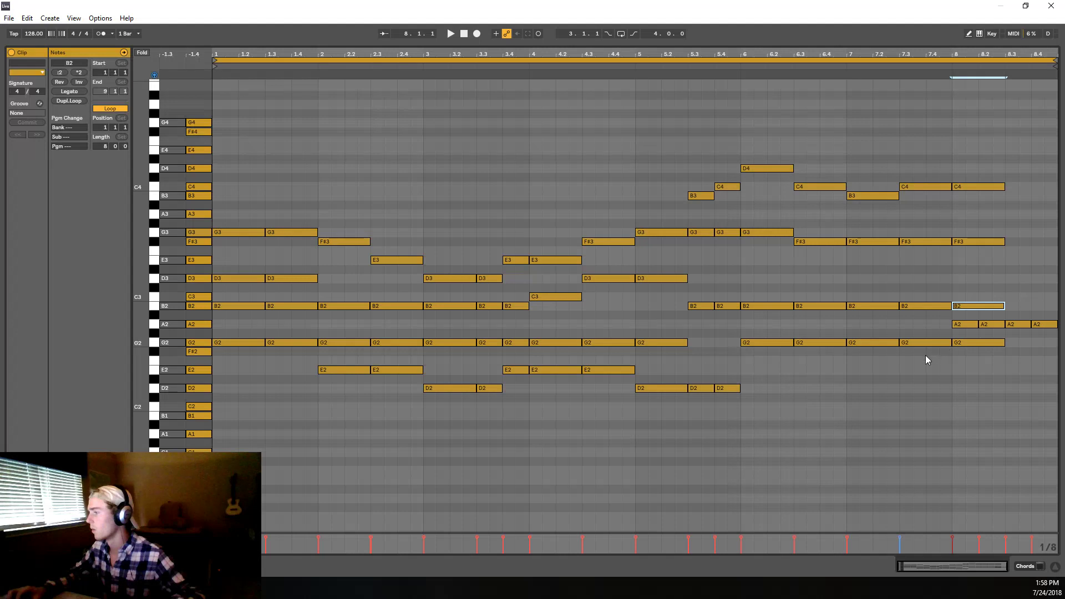
Step: Lower the G2 notes of both bar 7 chords to E2 and play the progression from bar 6
drag(925, 355, 962, 343)
drag(858, 360, 1034, 347)
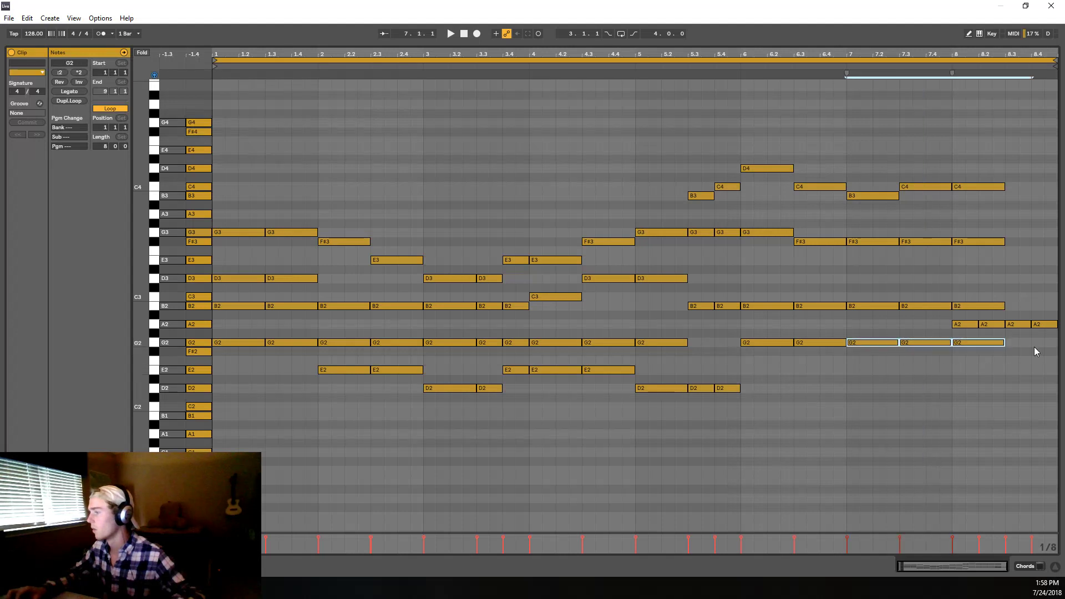
click(879, 384)
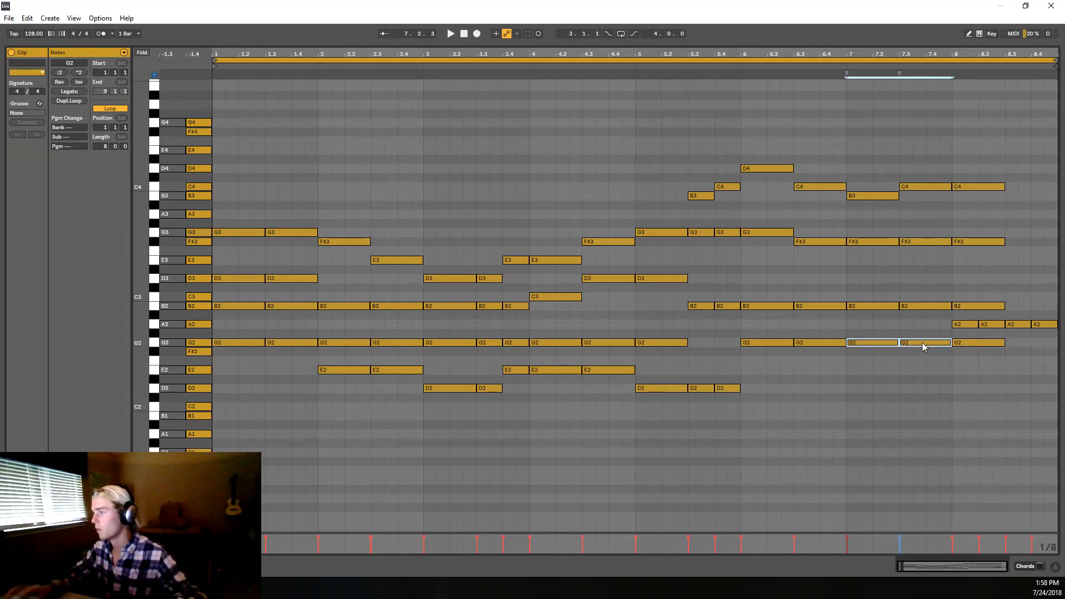
key(Down)
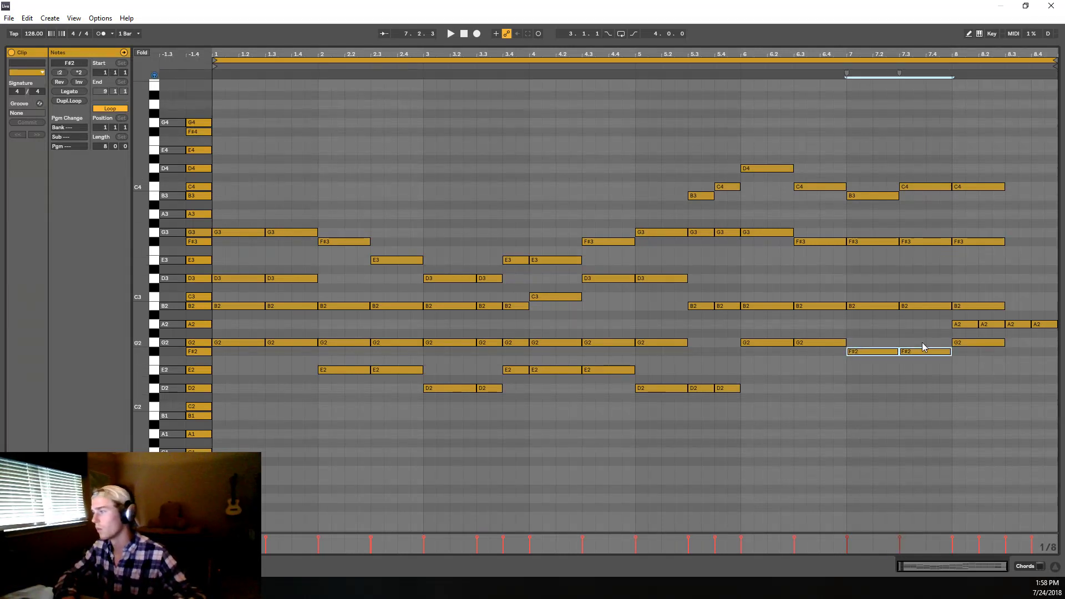
key(Down)
key(Down)
key(space)
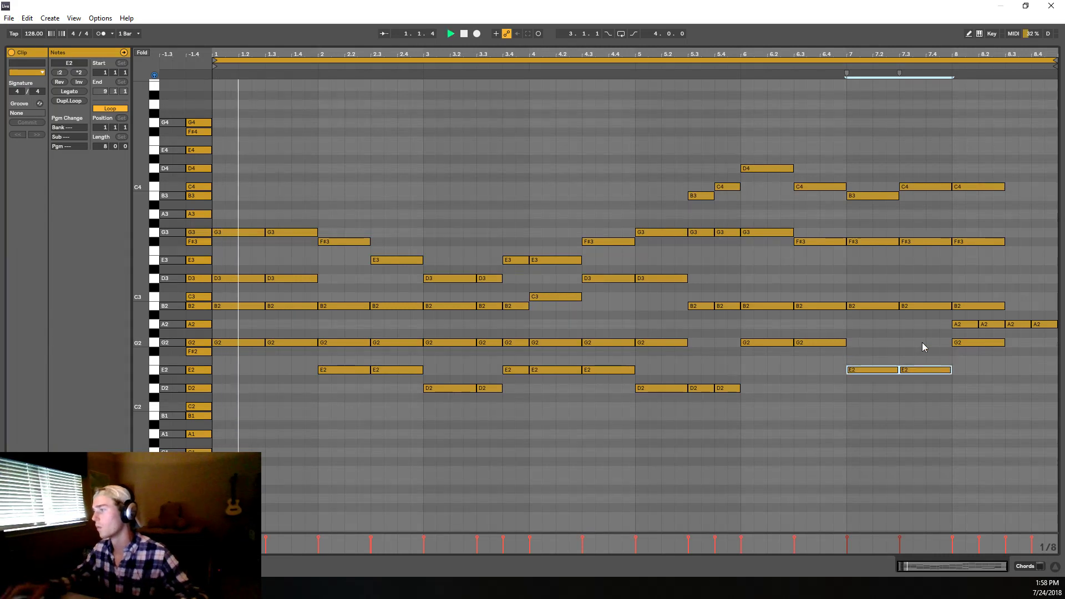
click(747, 65)
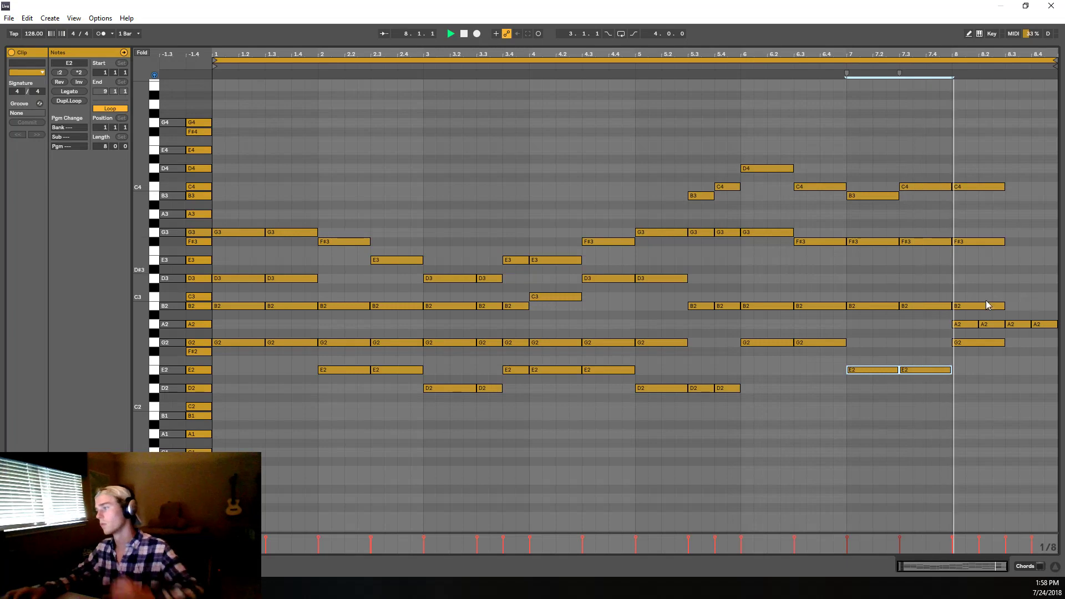
key(space)
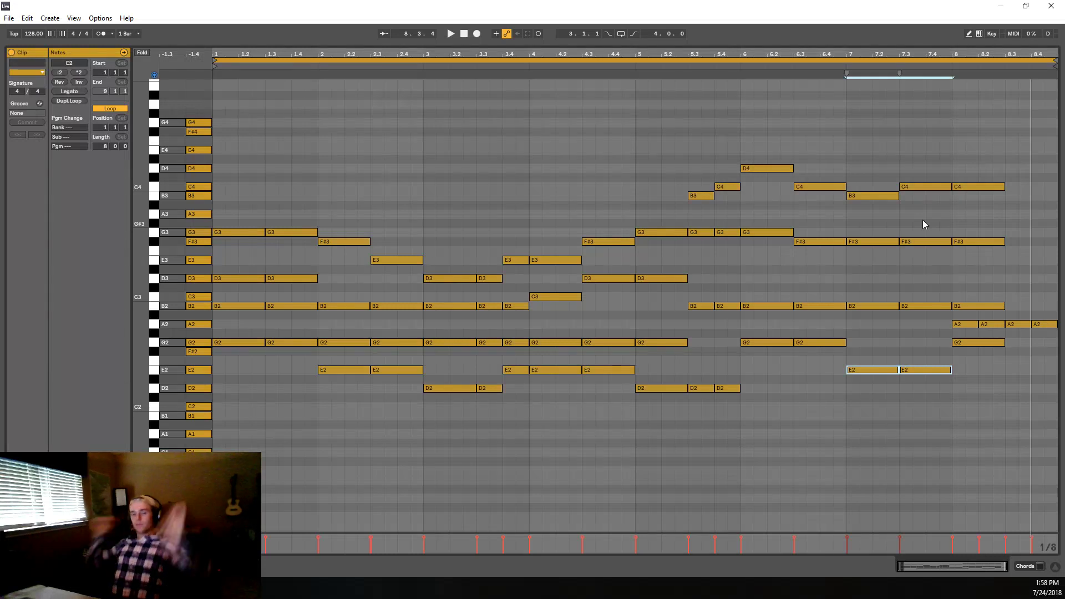
key(space)
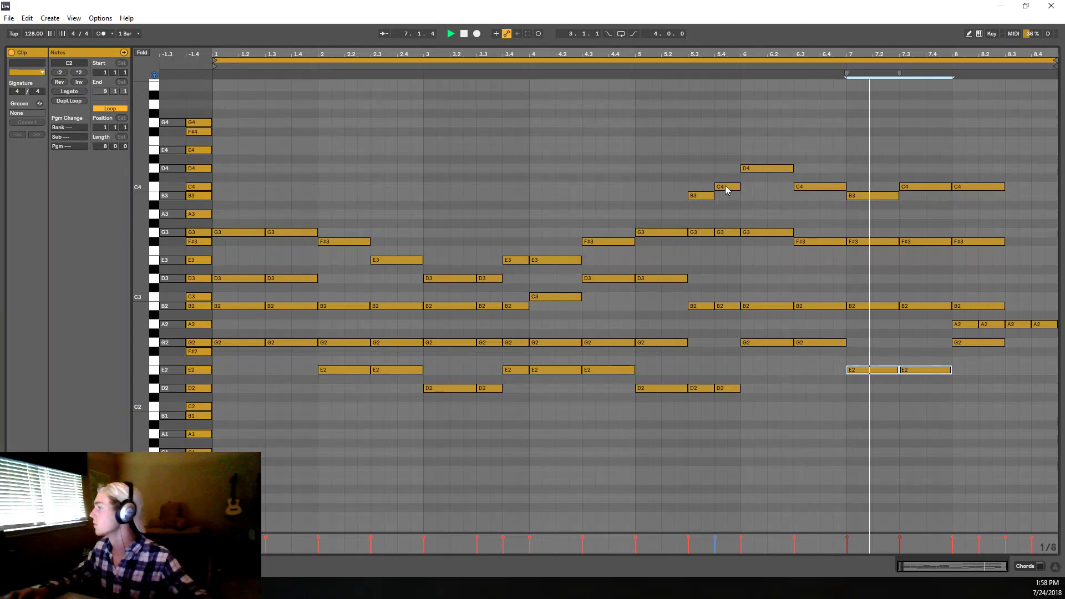
key(space)
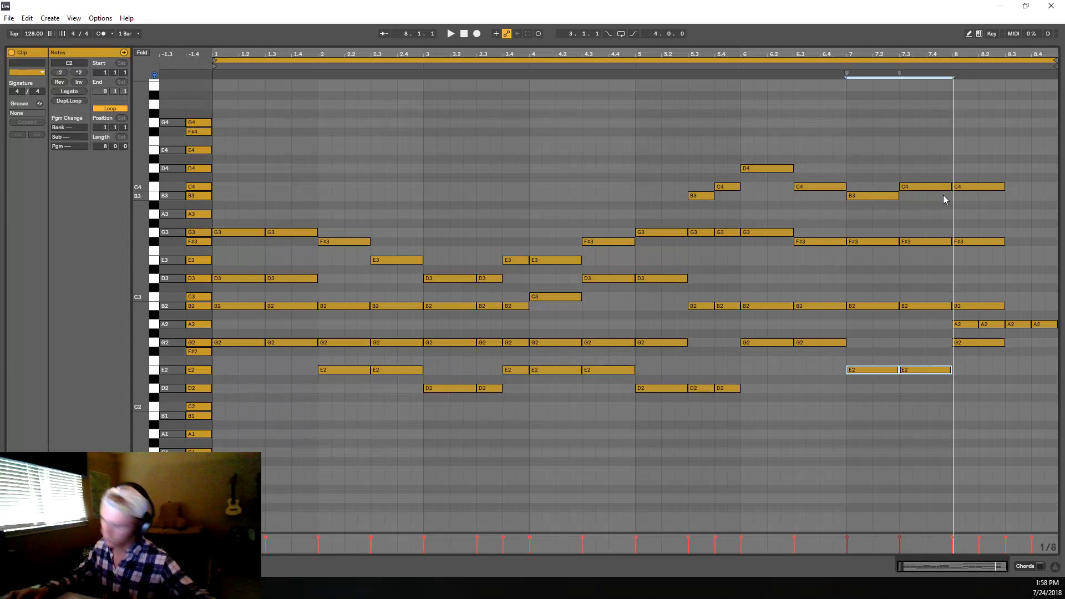
Step: Lower the top note of the chord at beat 7.3 to B3 and play the progression from beat 6.4
key(space)
drag(938, 188, 943, 197)
click(820, 77)
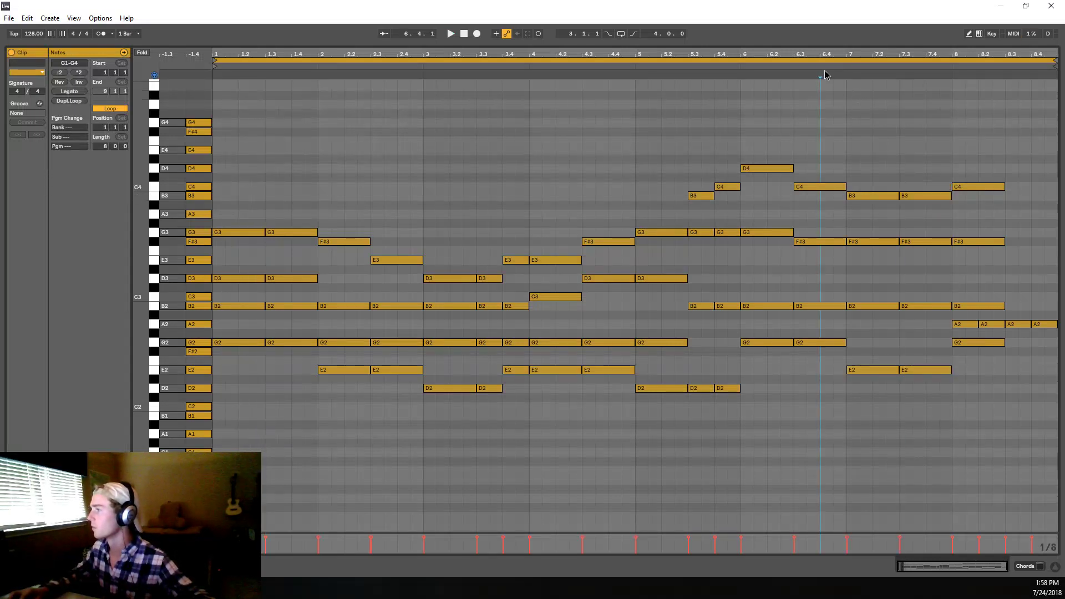
key(space)
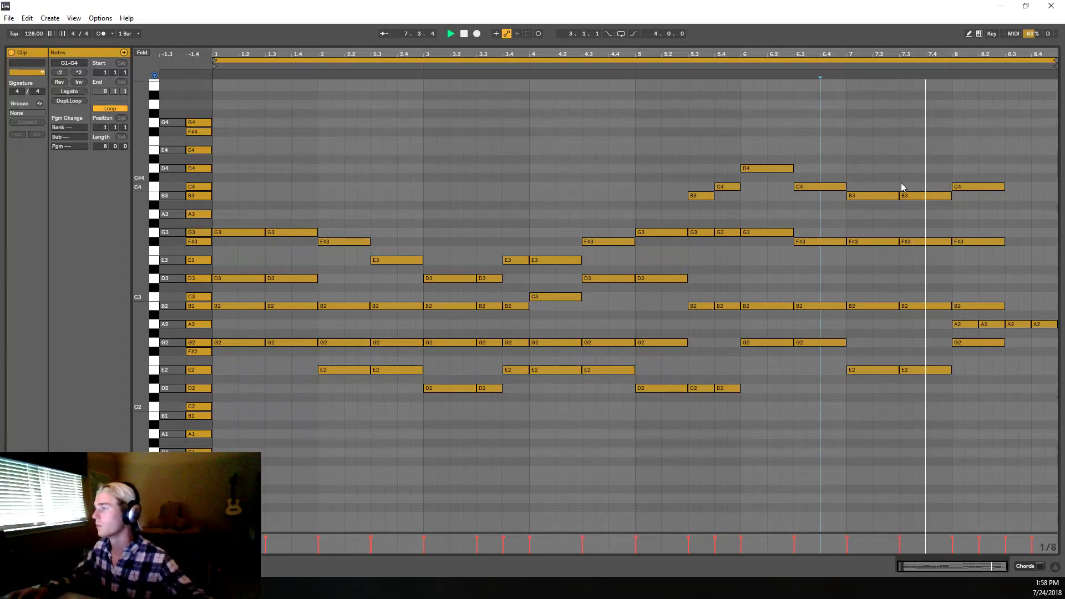
Step: Shorten the chord at beat 7.3 to one beat and duplicate it to beat 7.4
click(935, 197)
key(space)
drag(905, 393, 925, 208)
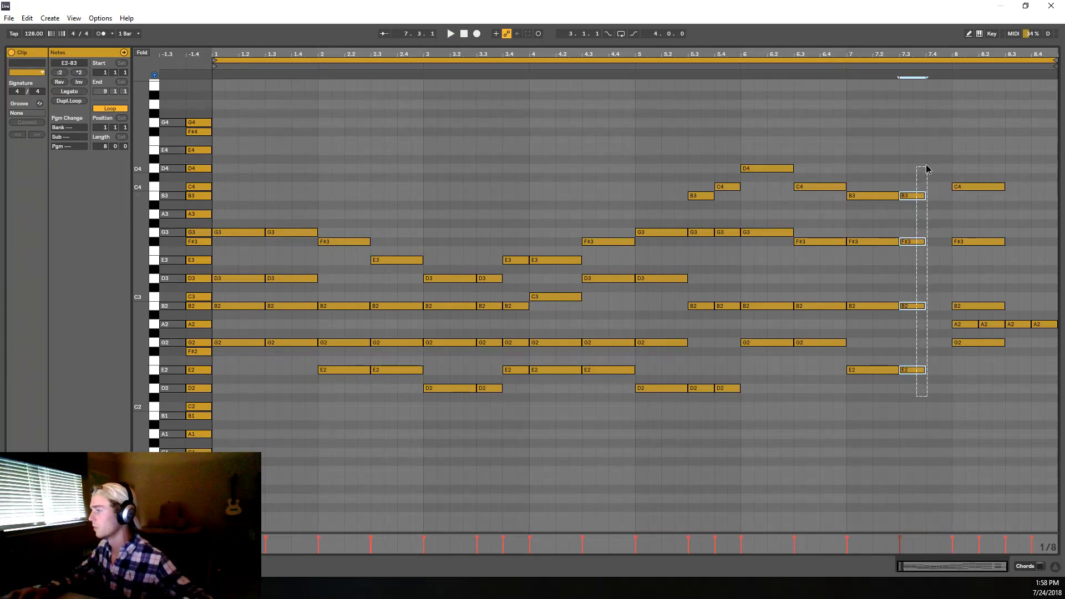
key(ctrl+d)
Step: Audition the F#3 note at beat 7.4 an octave higher, put it back, and set that chord's top note to D4
click(936, 242)
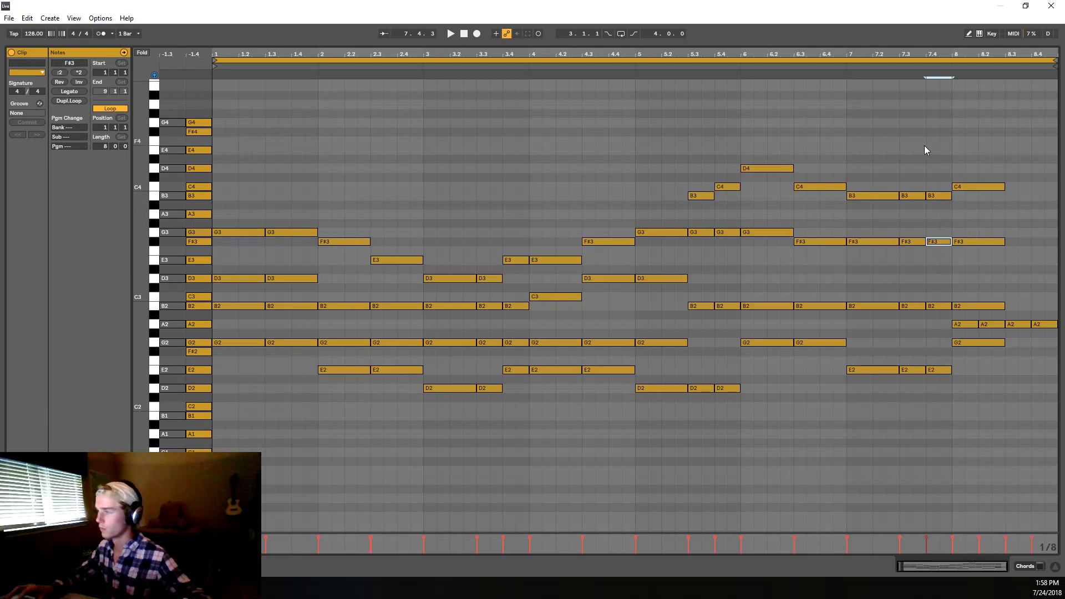
key(shift+Up)
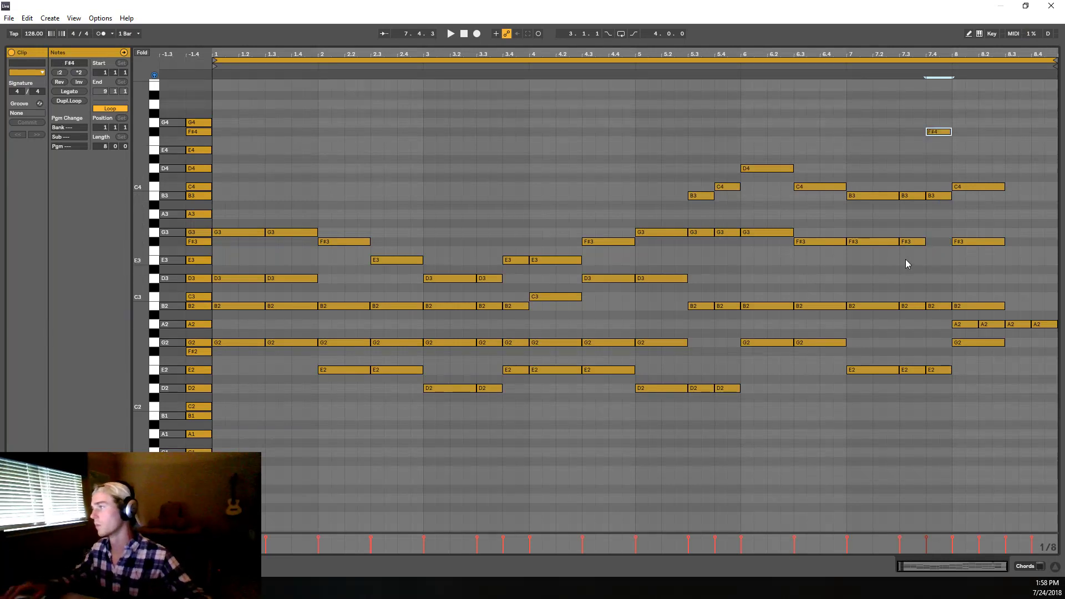
key(shift+Down)
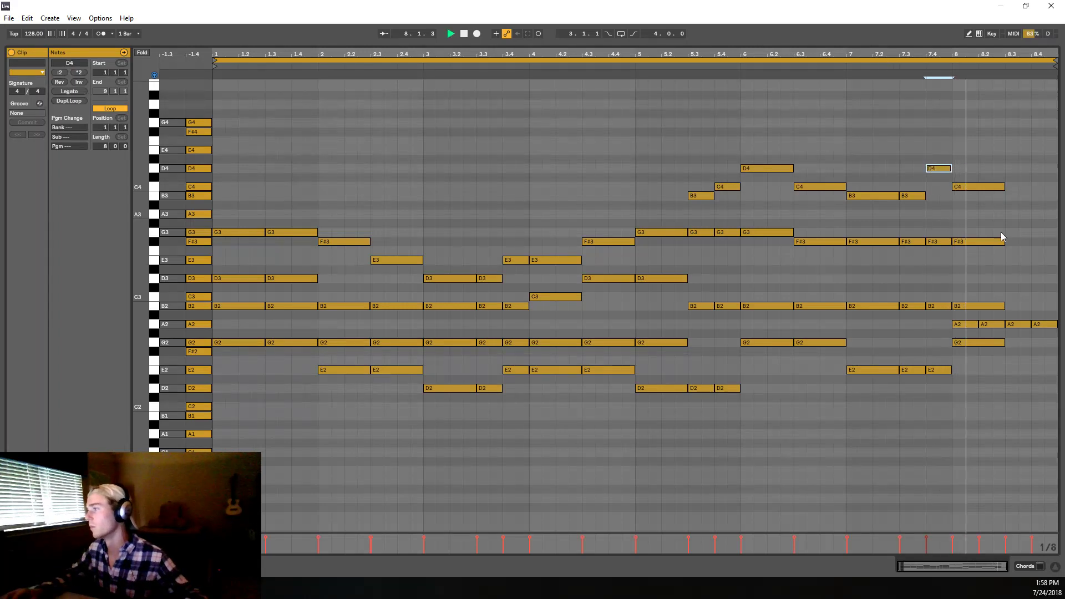
key(space)
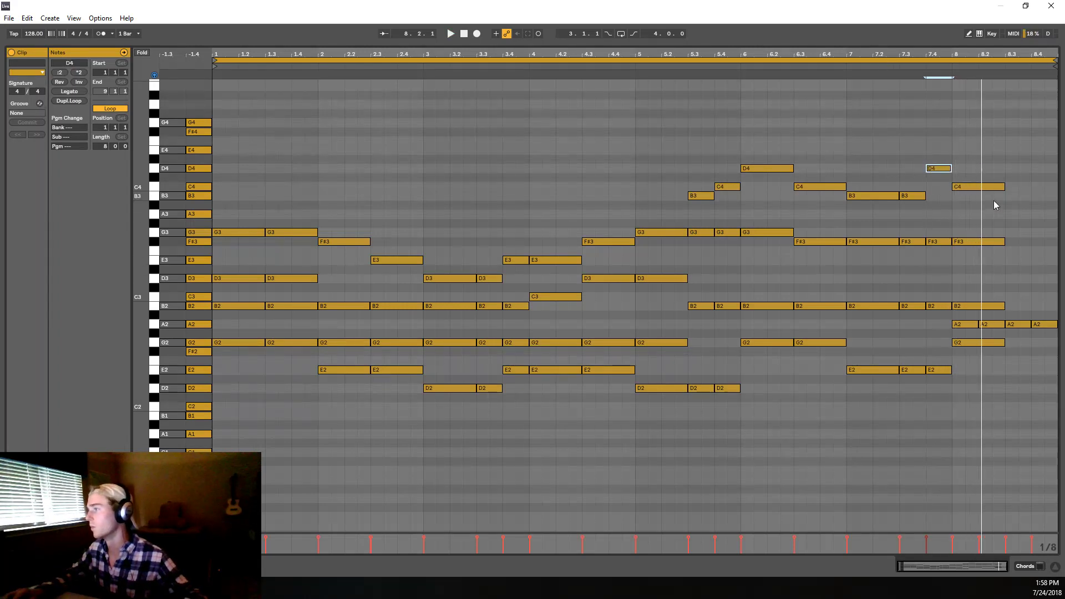
Step: Delete the C4, F#3, B2 and G2 chord in bar 8 together with the A2 note at beat 8.2
click(992, 187)
drag(997, 150, 1003, 373)
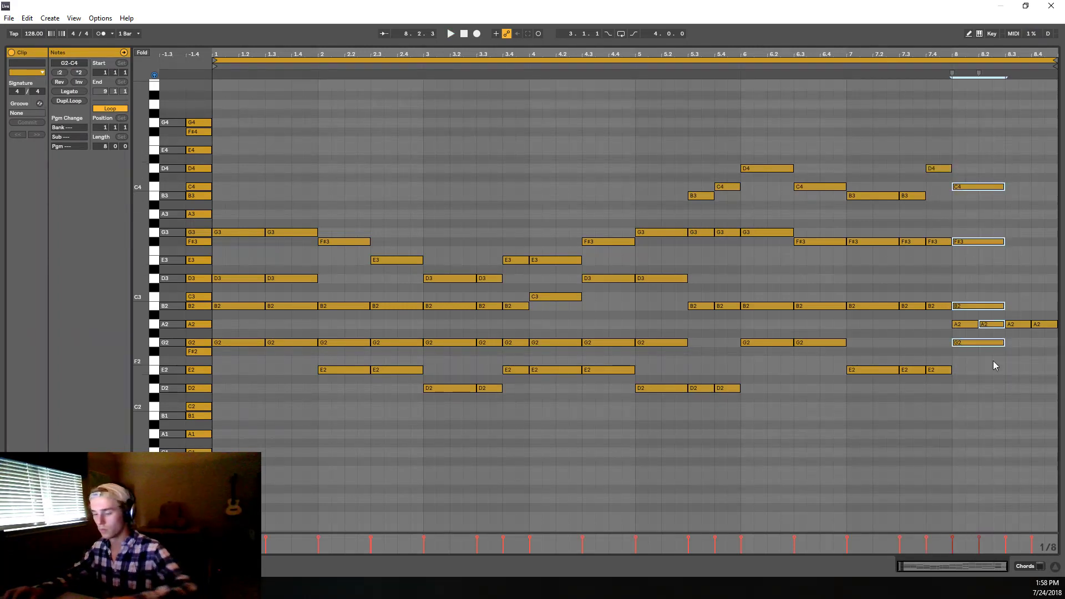
key(Delete)
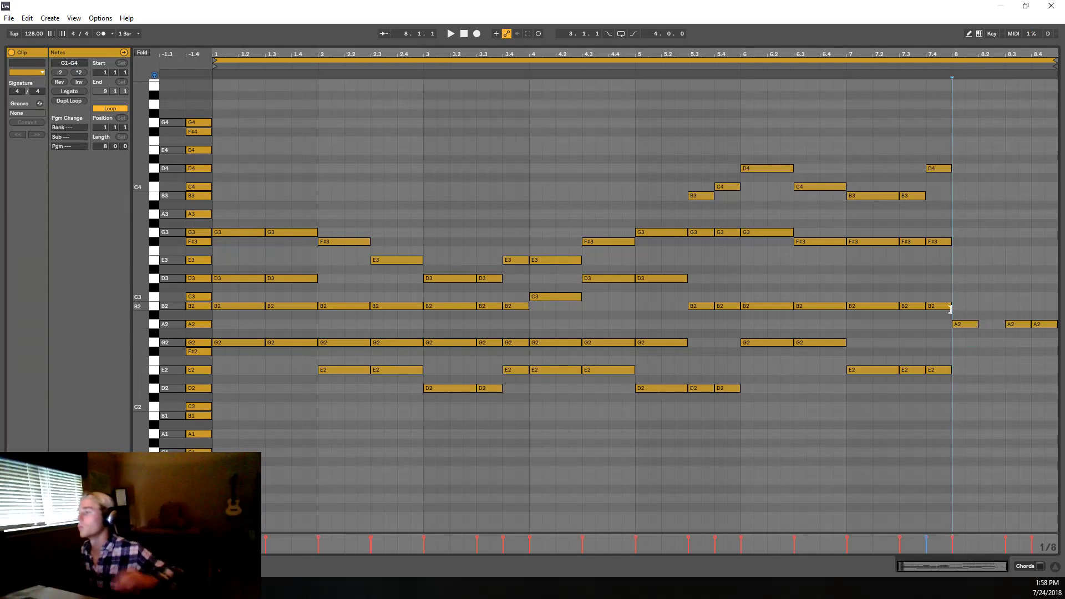
Step: Replace the remaining A2 notes in bar 8 with a copy of the beat 7.4 chord and lower its top note to B3
key(space)
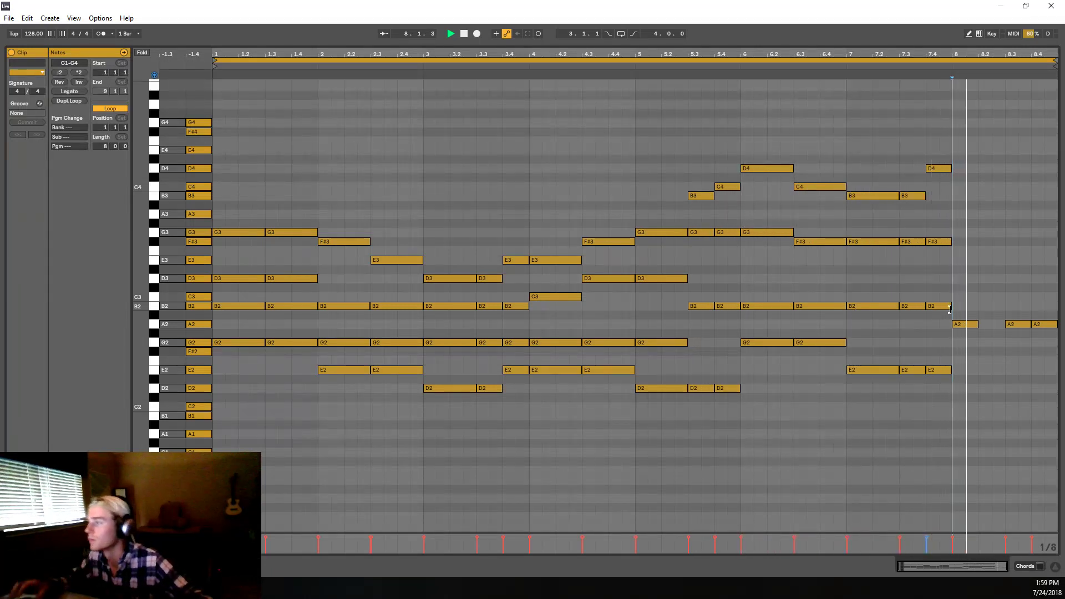
click(964, 324)
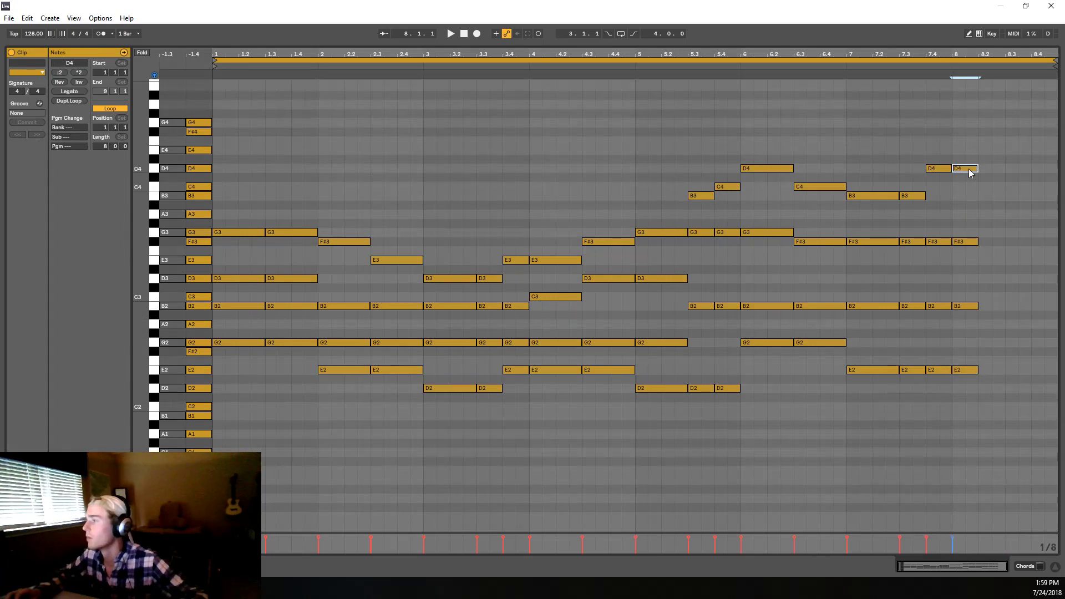
drag(969, 173, 968, 193)
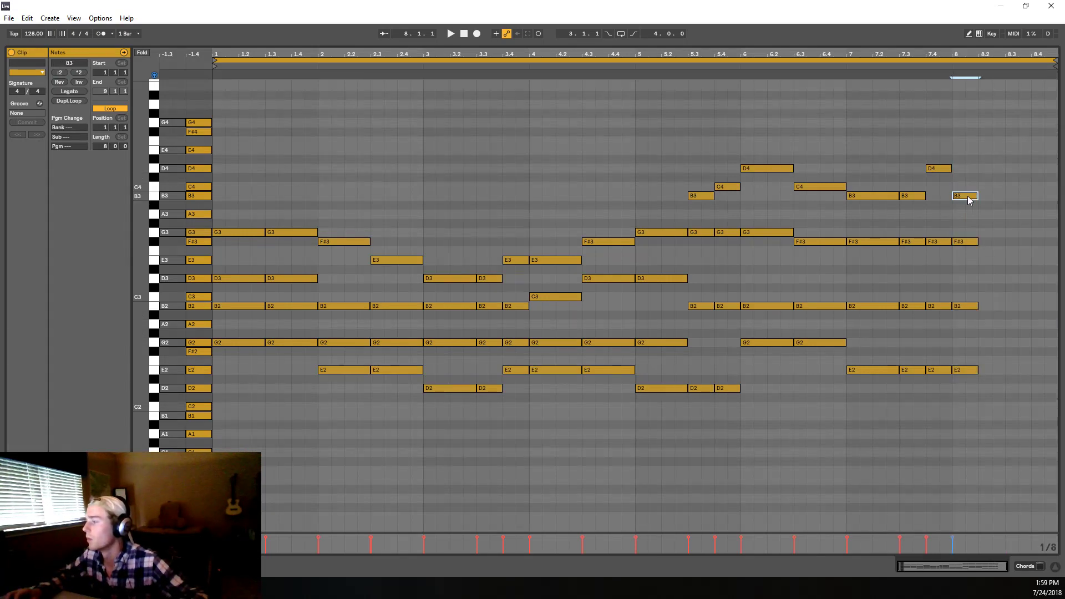
Step: Look over the Bass and Chords clips in the arrangement, return to the chord clip's notes and listen to the progression
key(Tab)
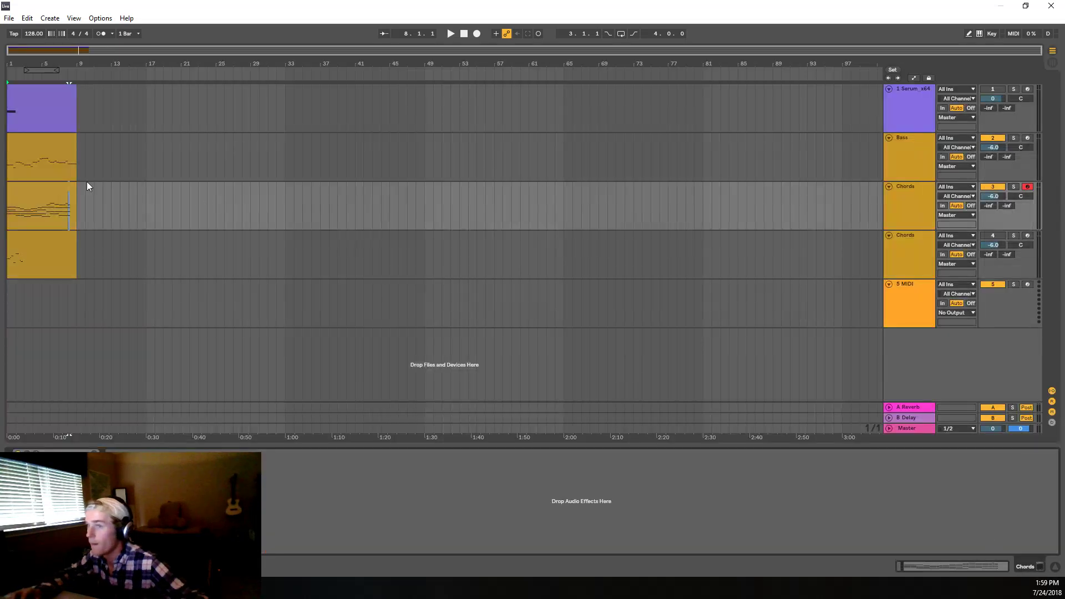
click(39, 161)
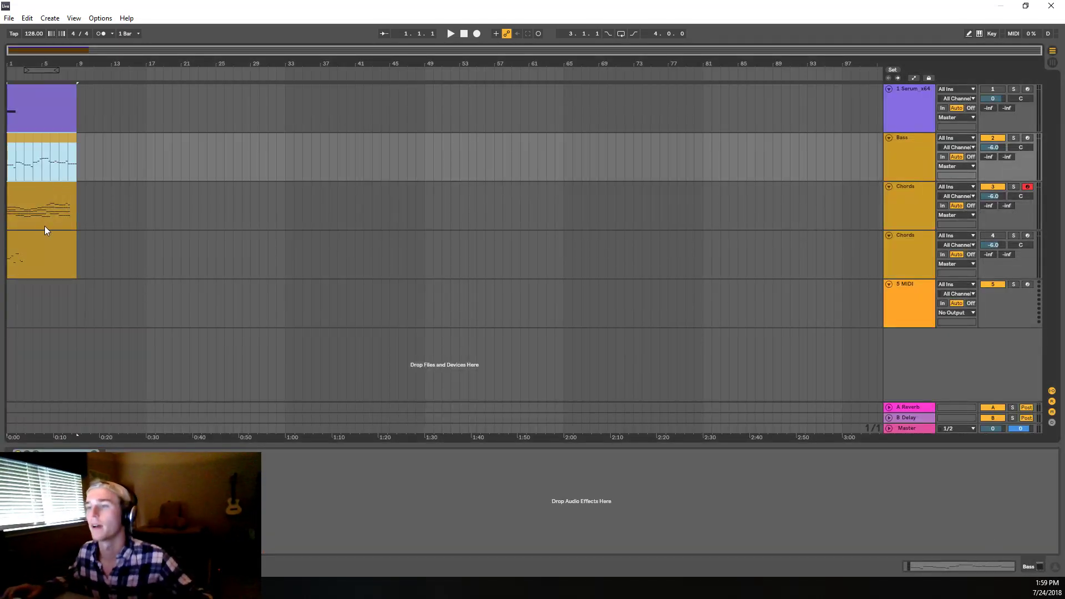
click(41, 193)
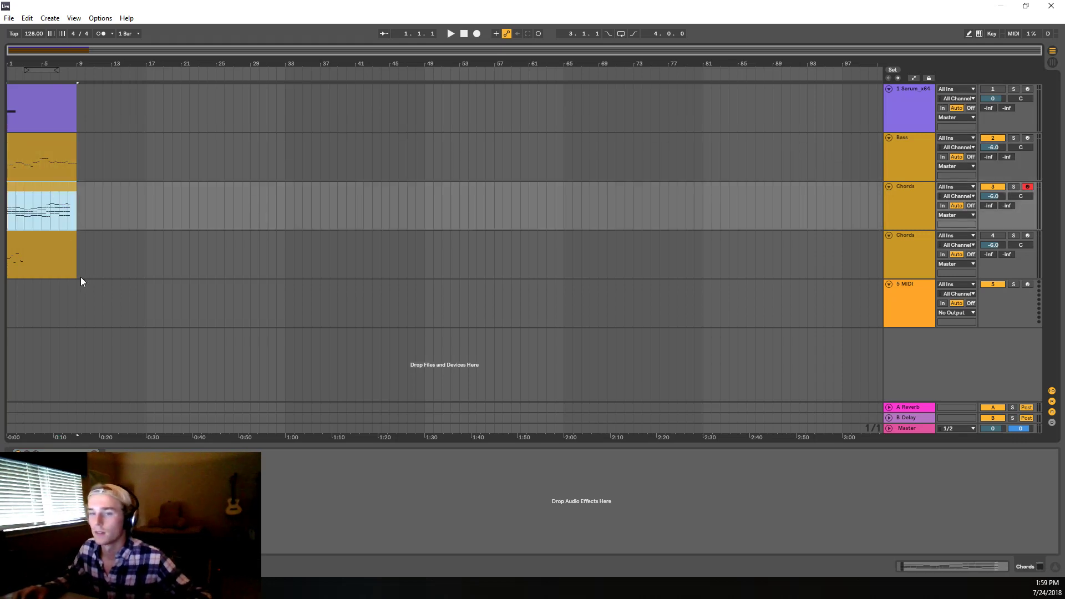
key(Tab)
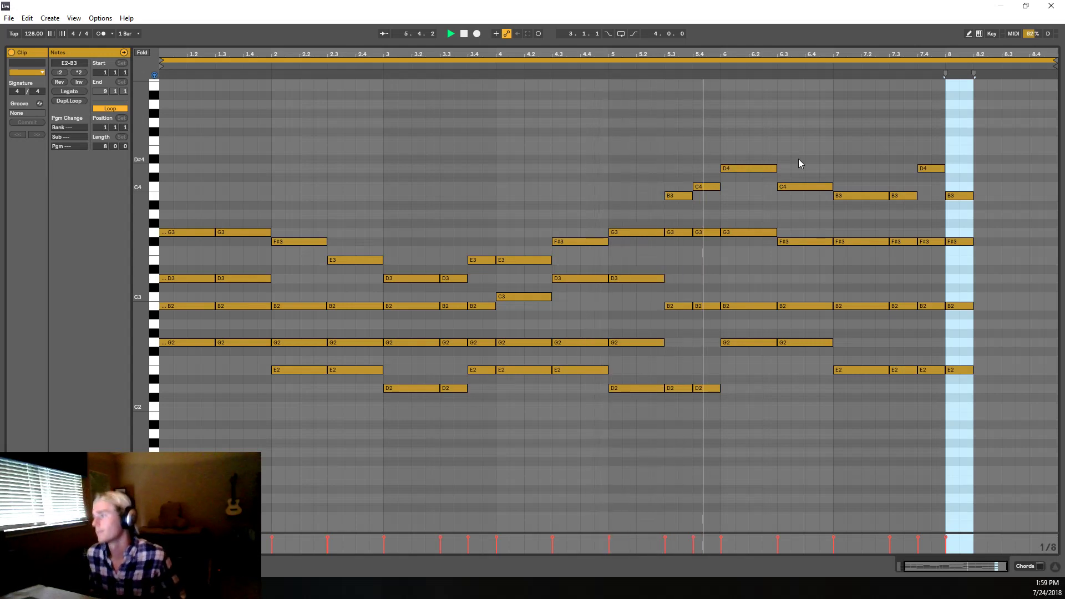
key(space)
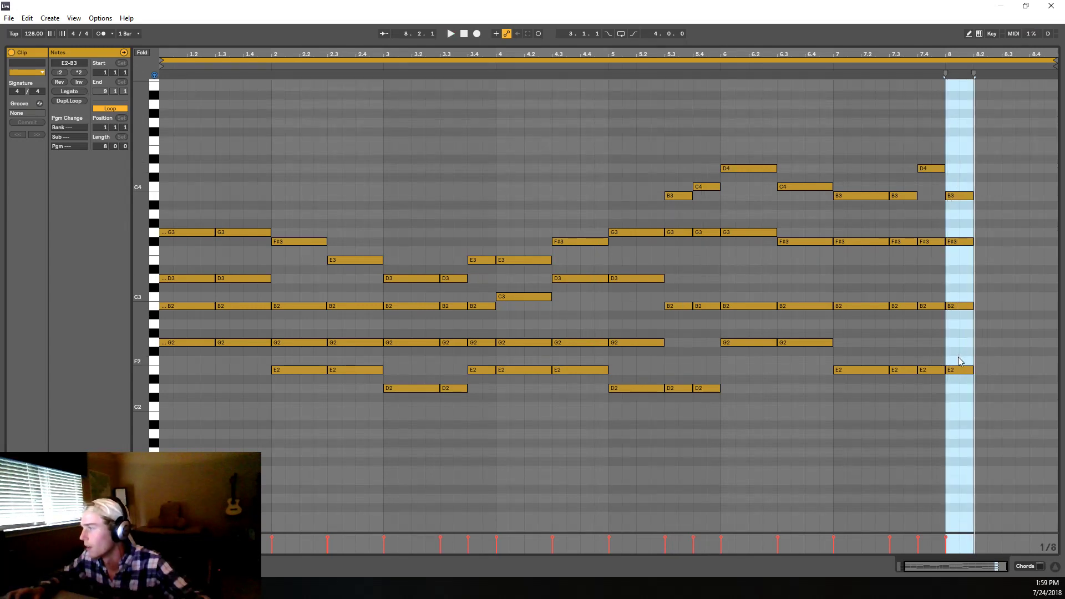
Step: Transpose the whole bar 8 chord down two semitones to D2, A2, E3 and A3, and listen to it from bar 7
click(960, 370)
drag(961, 312, 964, 165)
key(Down)
key(Down)
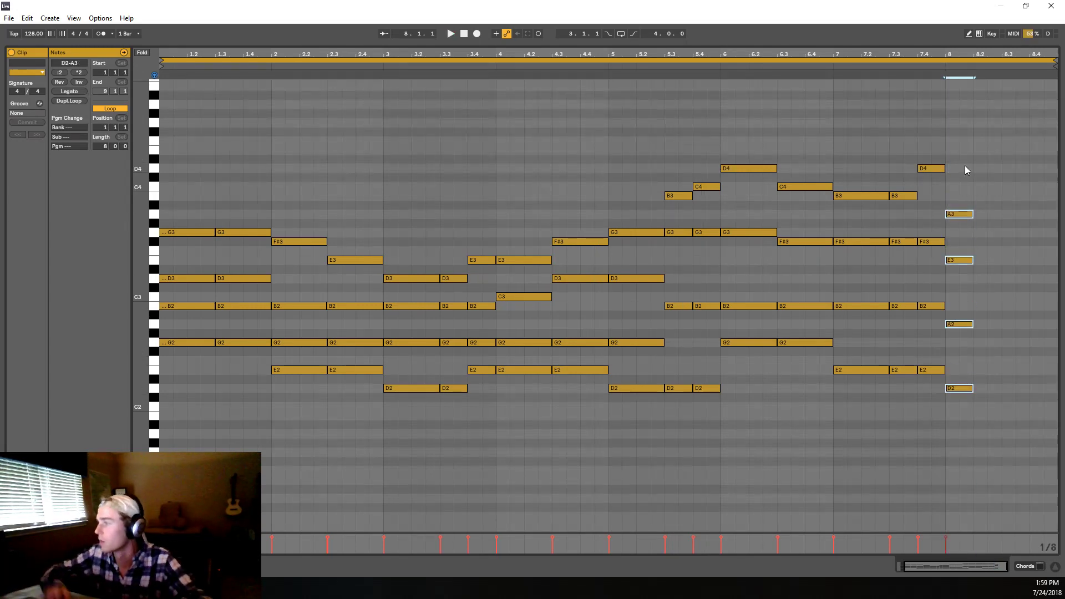
click(876, 67)
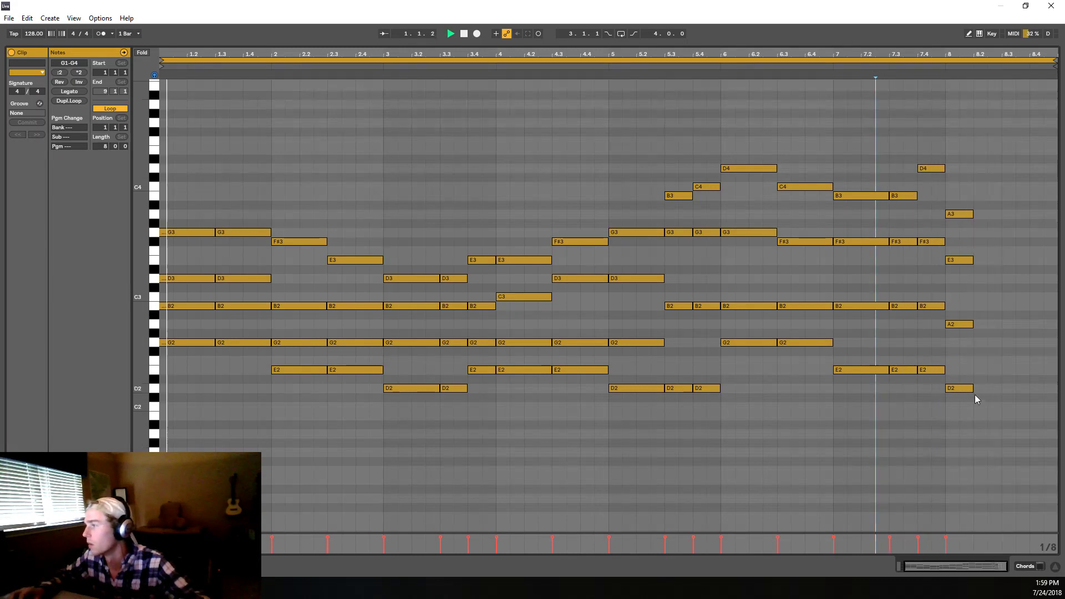
key(space)
Step: Extend all four notes of the bar 8 chord to the end of the clip and play it back
drag(963, 409, 970, 174)
drag(973, 217, 1058, 217)
key(space)
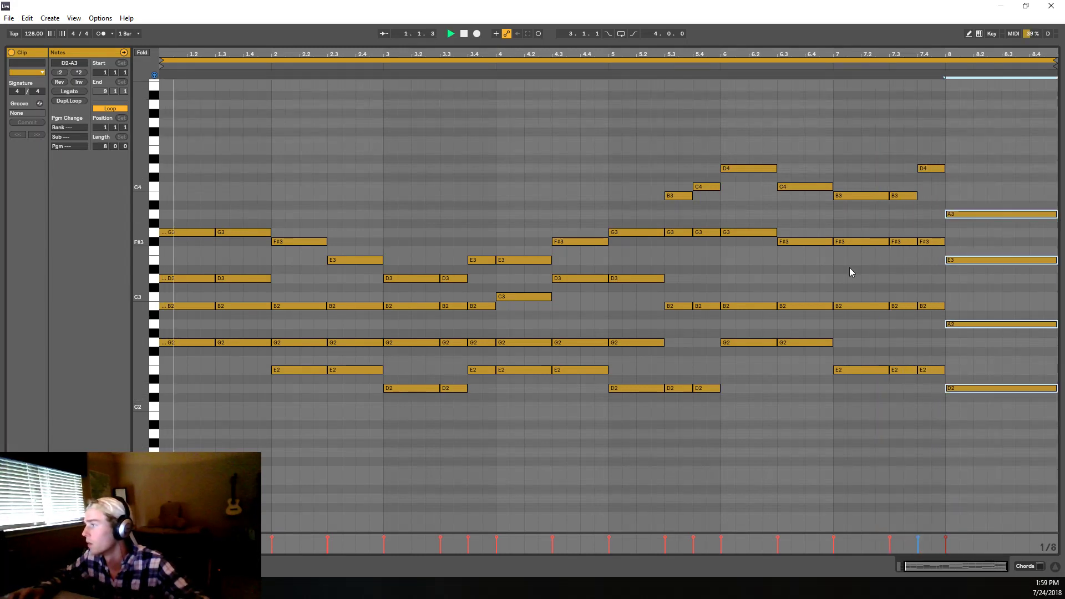
click(633, 85)
key(space)
Step: Shorten the bar 8 chord to half a bar, duplicate it to beat 8.3, and play from beat 4.4
drag(967, 394, 1022, 165)
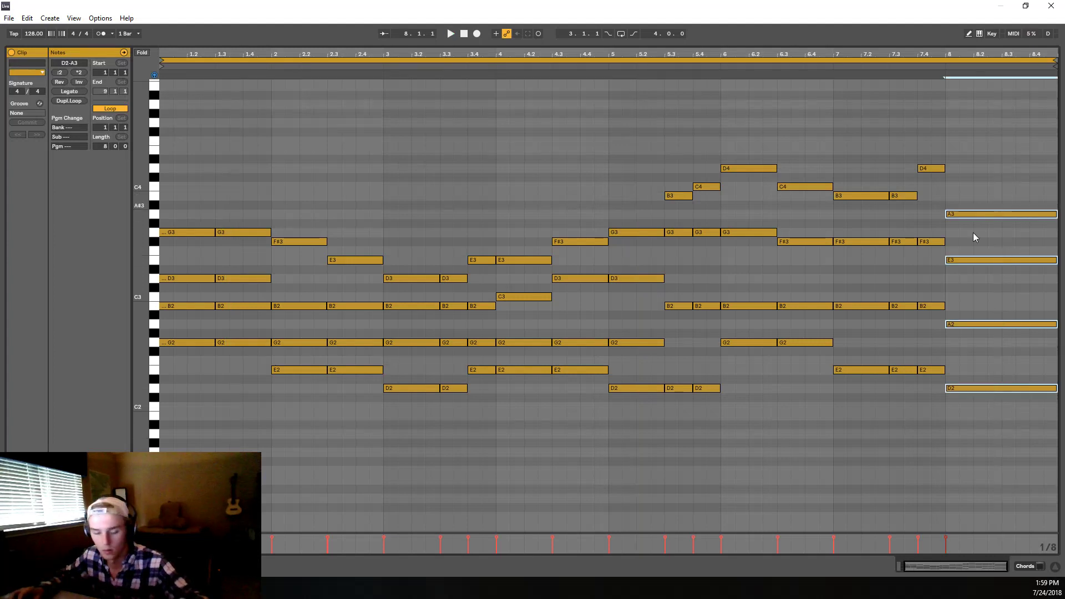
click(59, 73)
key(space)
click(580, 122)
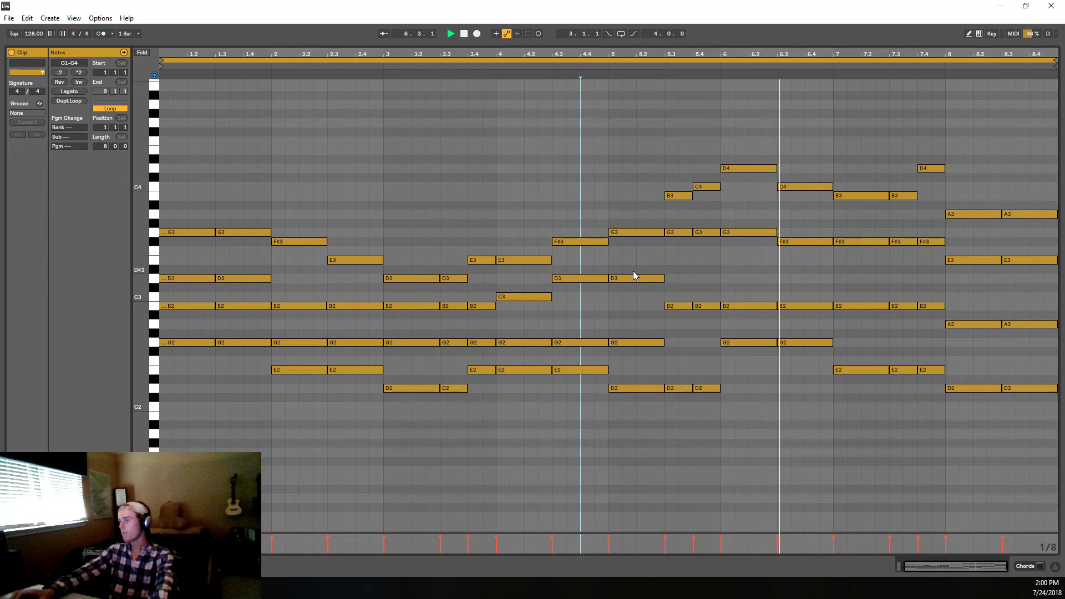
Step: Try raising the G2 notes at beat 4.3 and bar 5 to A2 while the clip plays
click(538, 355)
drag(539, 357, 642, 344)
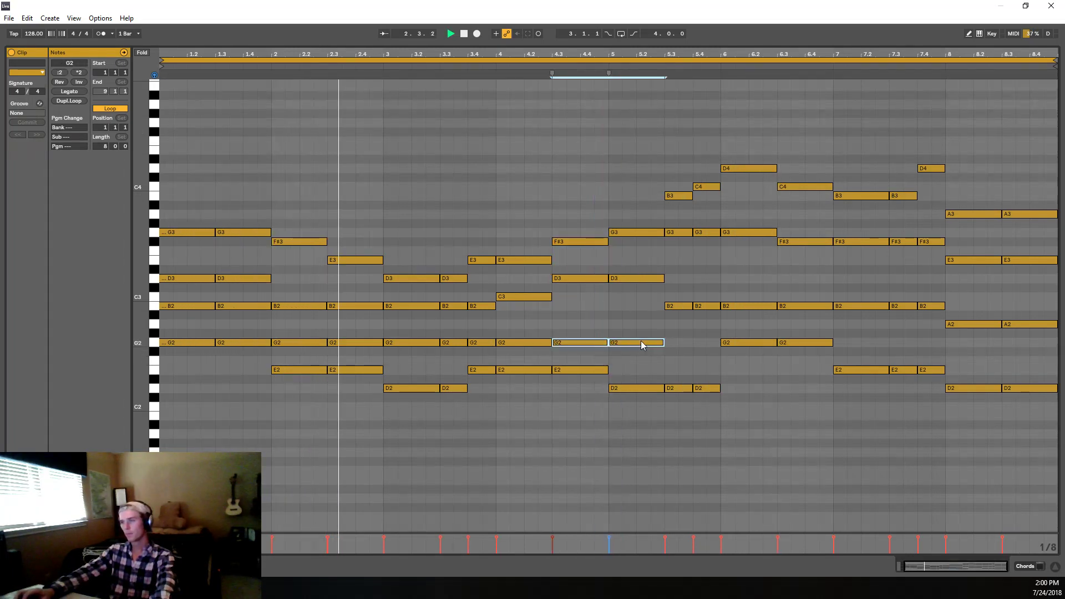
key(Up)
key(Up)
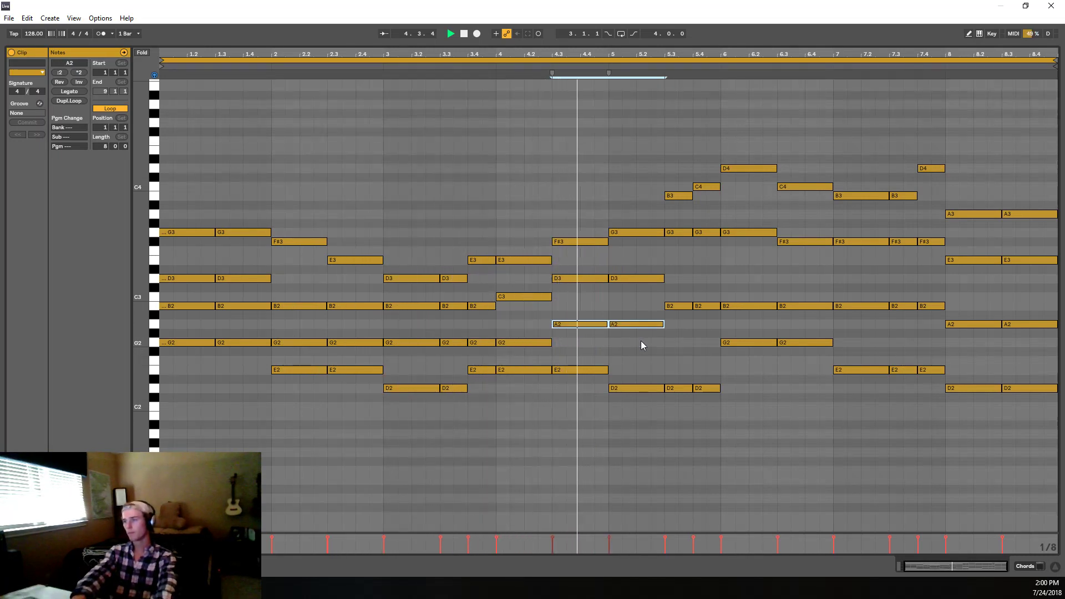
key(space)
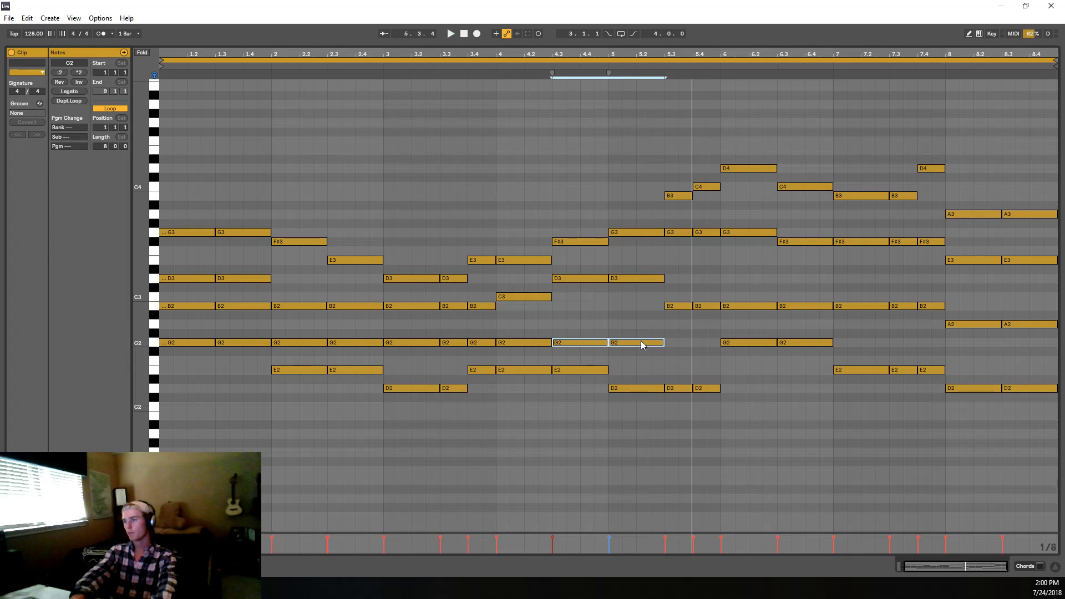
Step: Play the chords in the arrangement and activate the lower Chords track, track 4
key(space)
key(space)
click(1028, 566)
key(space)
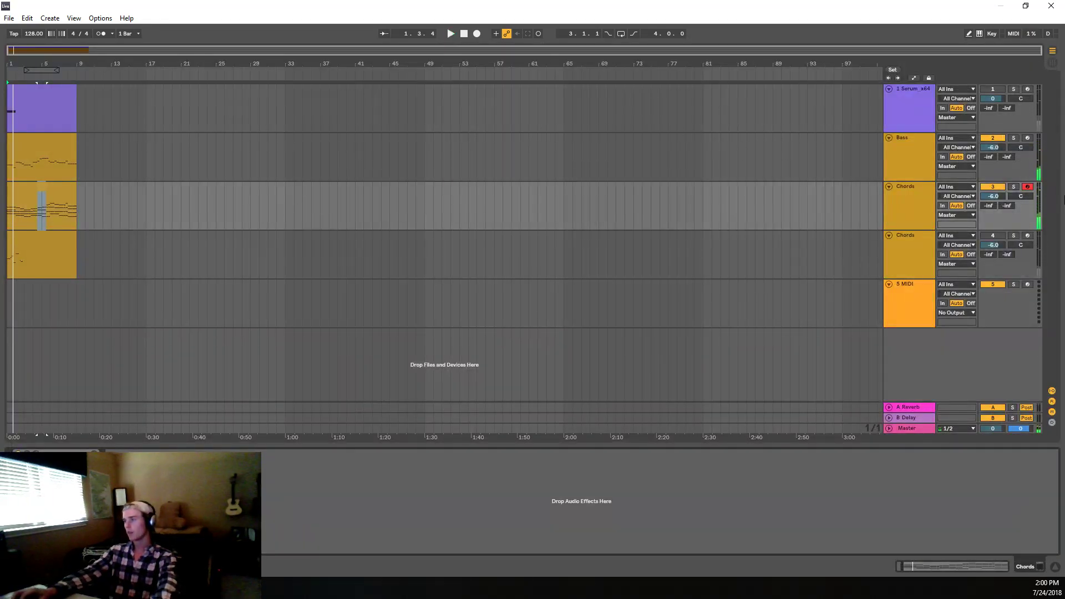
click(987, 237)
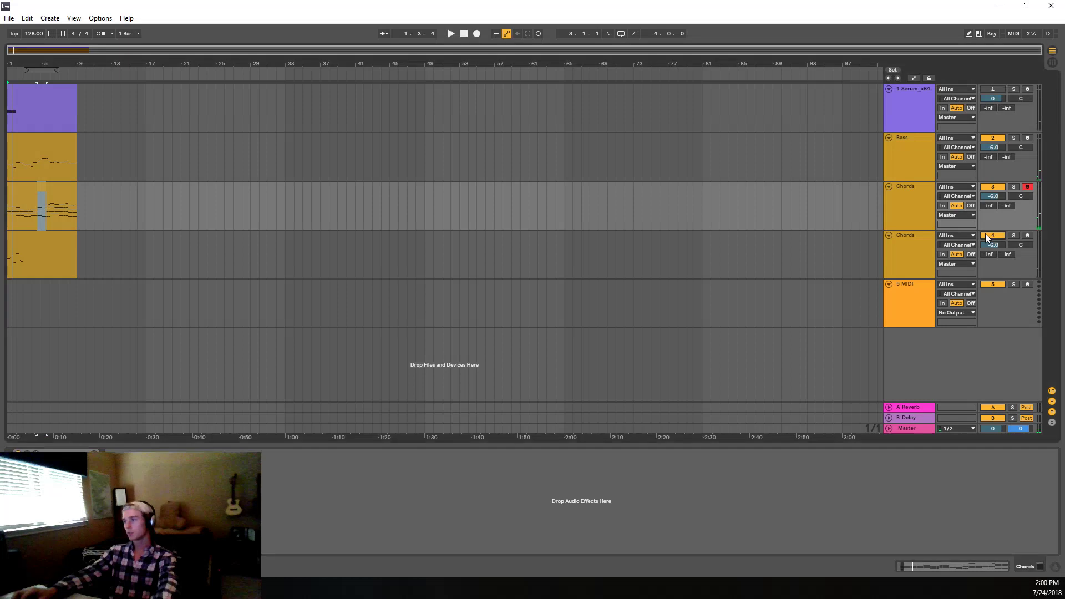
Step: Reopen the notes of the track 3 chord clip and listen to it from the start
click(39, 202)
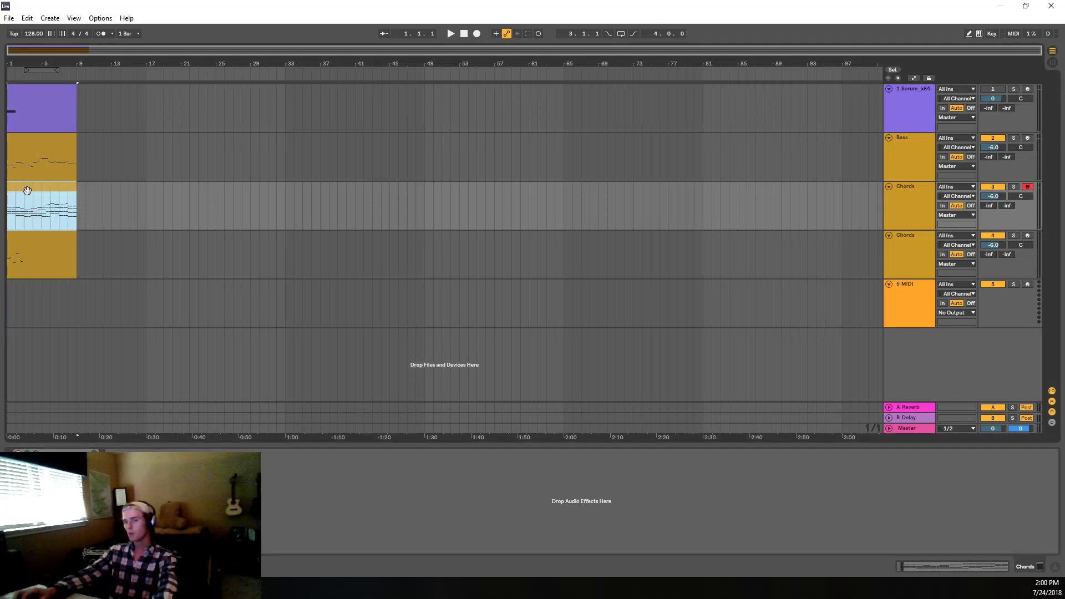
key(shift+Tab)
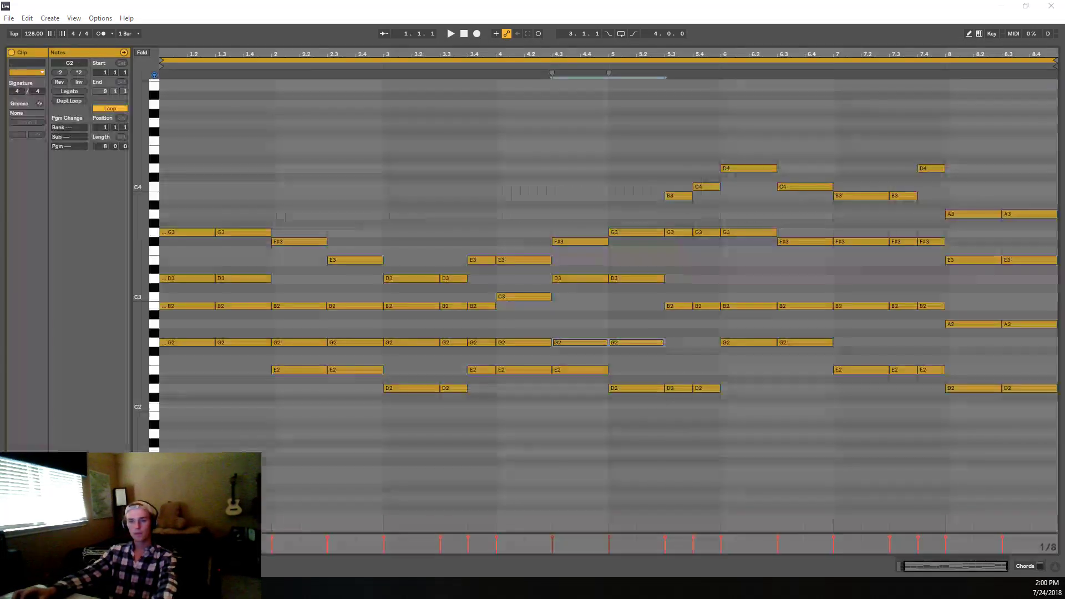
key(space)
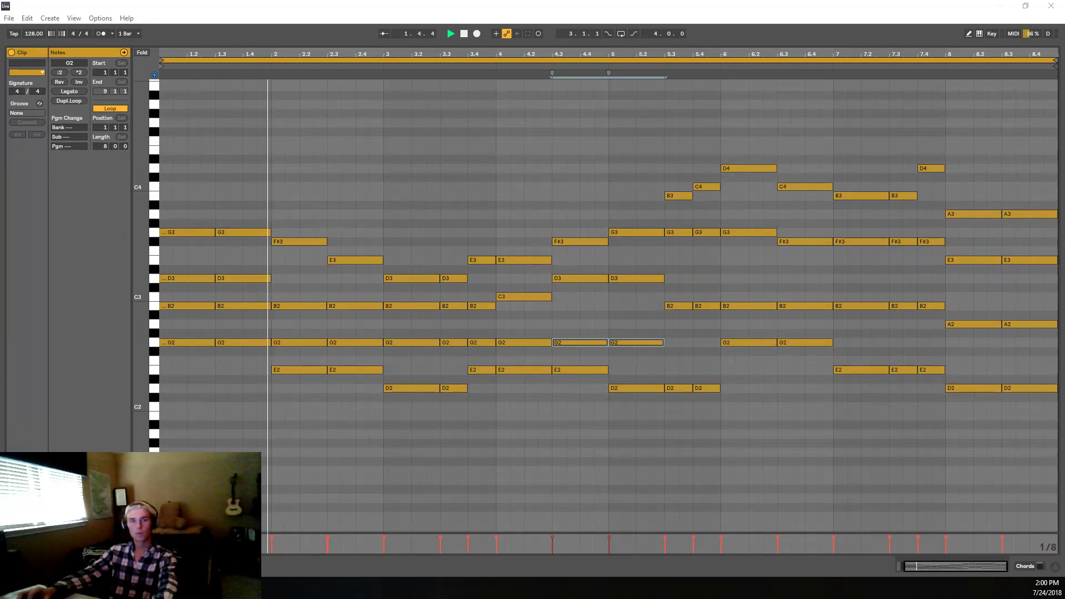
key(space)
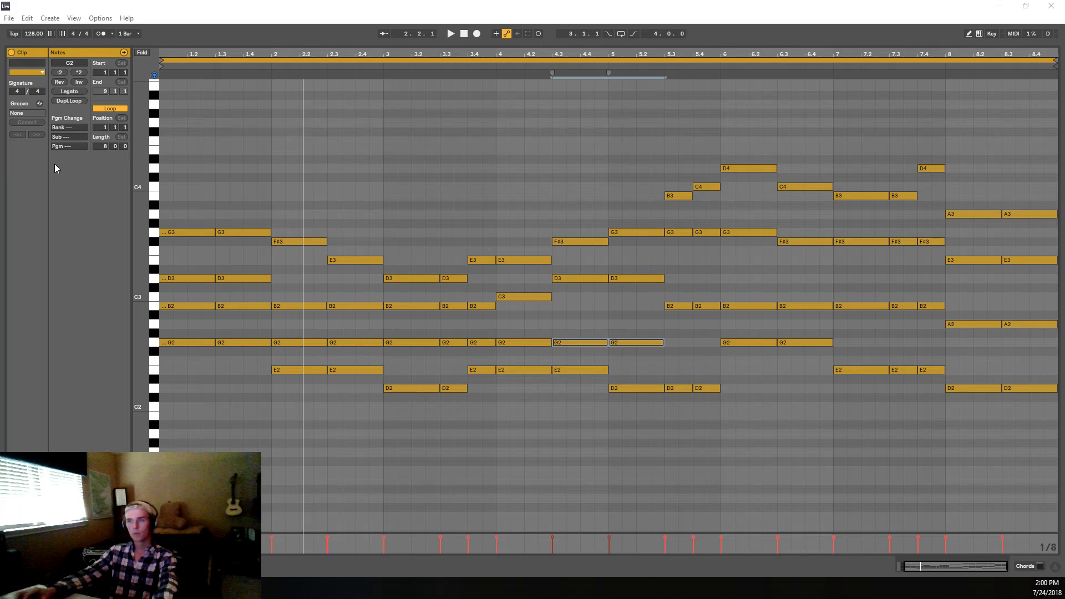
Step: Return to the arrangement, open the Serum synth of the track 3 Chords track, and play the clip
key(shift+Tab)
click(36, 454)
key(space)
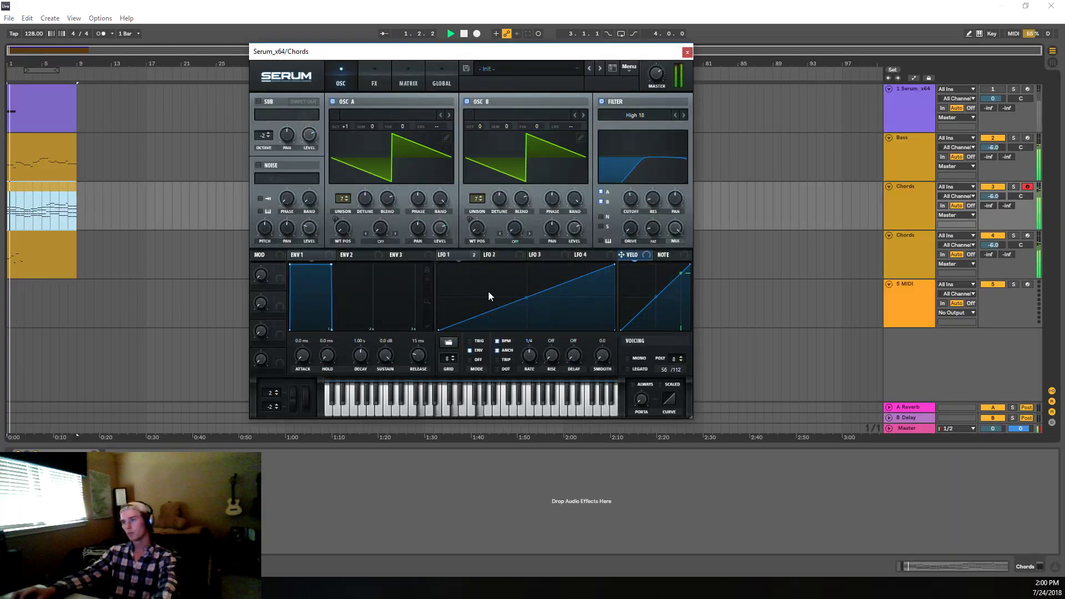
key(space)
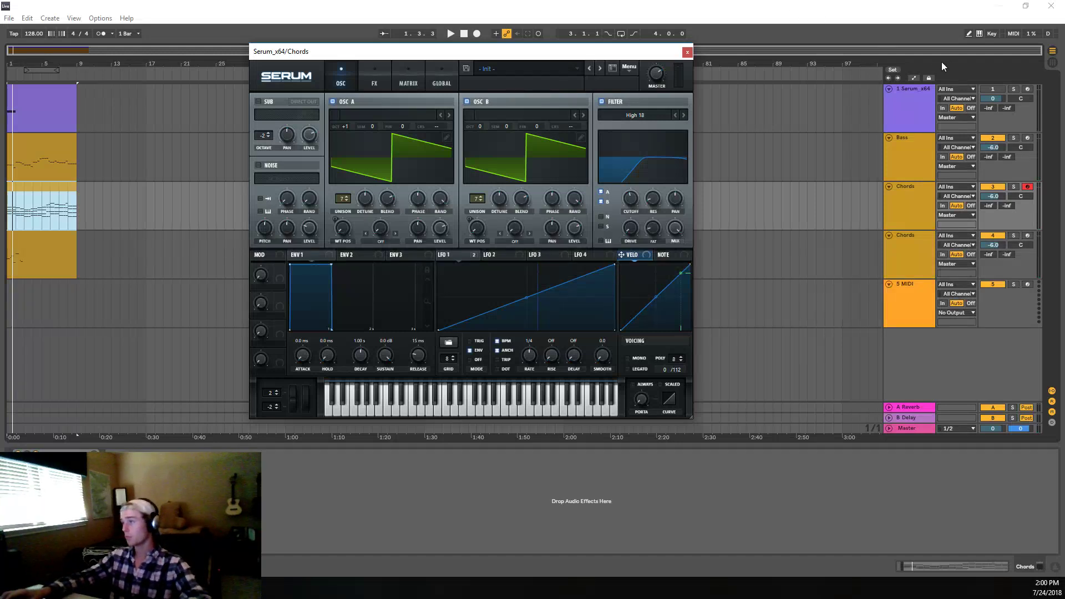
Step: Deactivate track 4 and switch off Serum's oscillators B and A during playback
click(993, 235)
key(space)
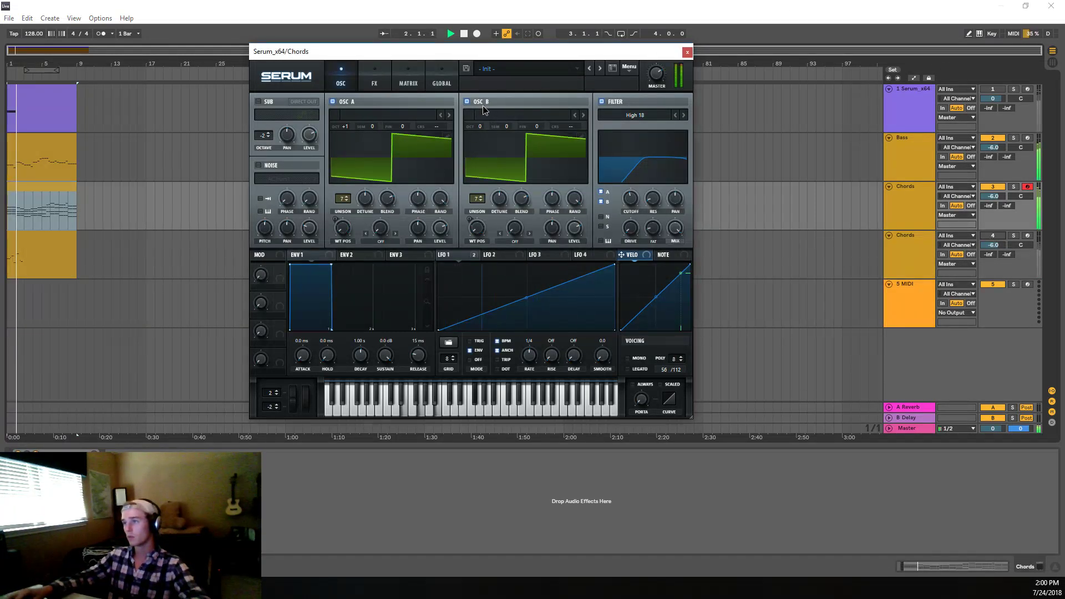
click(468, 102)
click(354, 101)
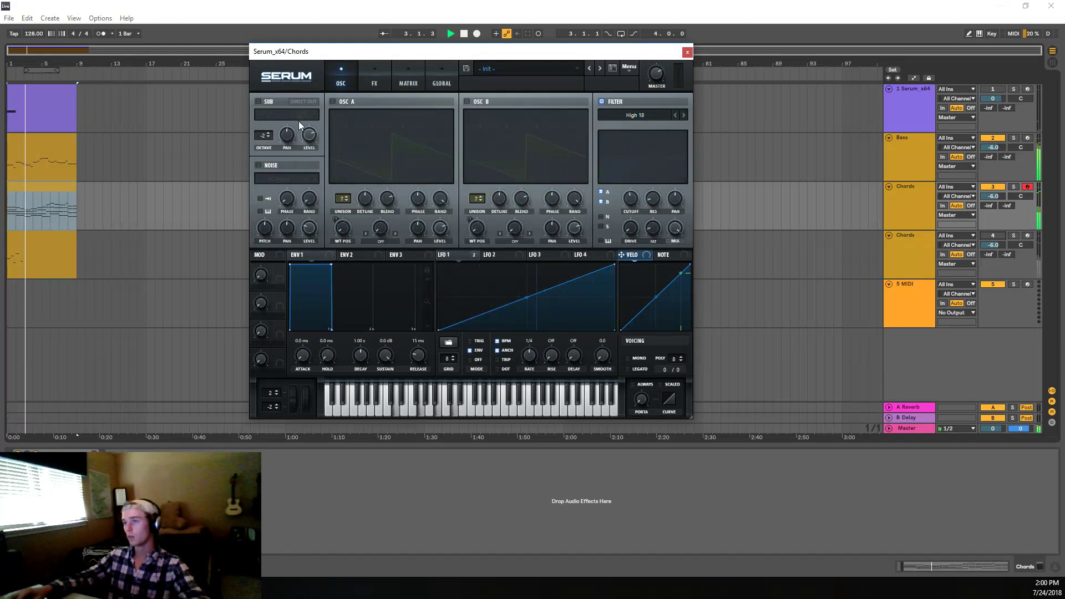
Step: Switch oscillator A back on in the Chords track's Serum and stop playback
click(351, 100)
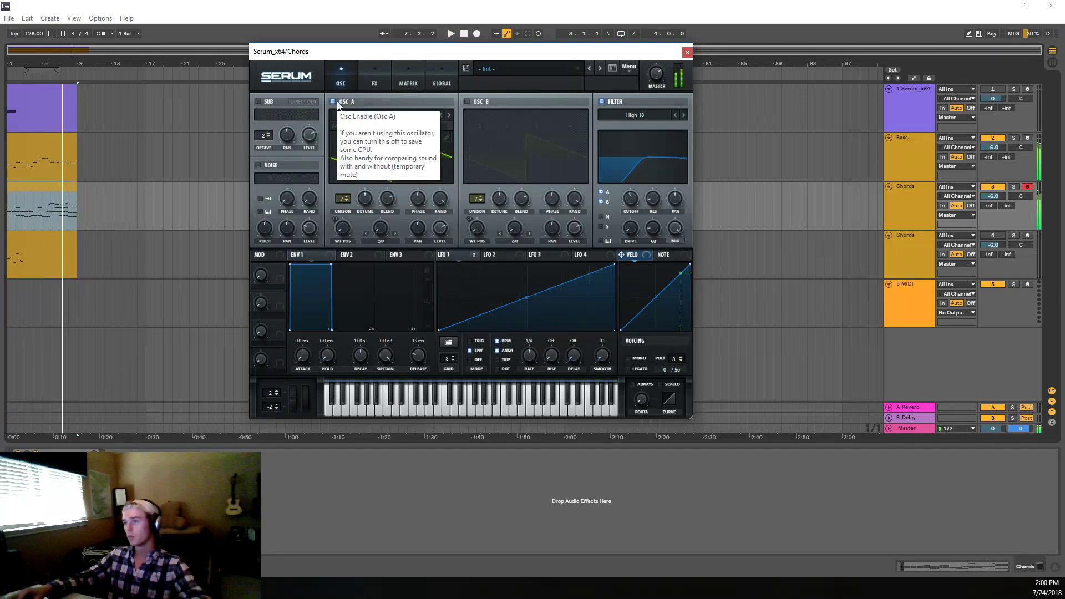
key(space)
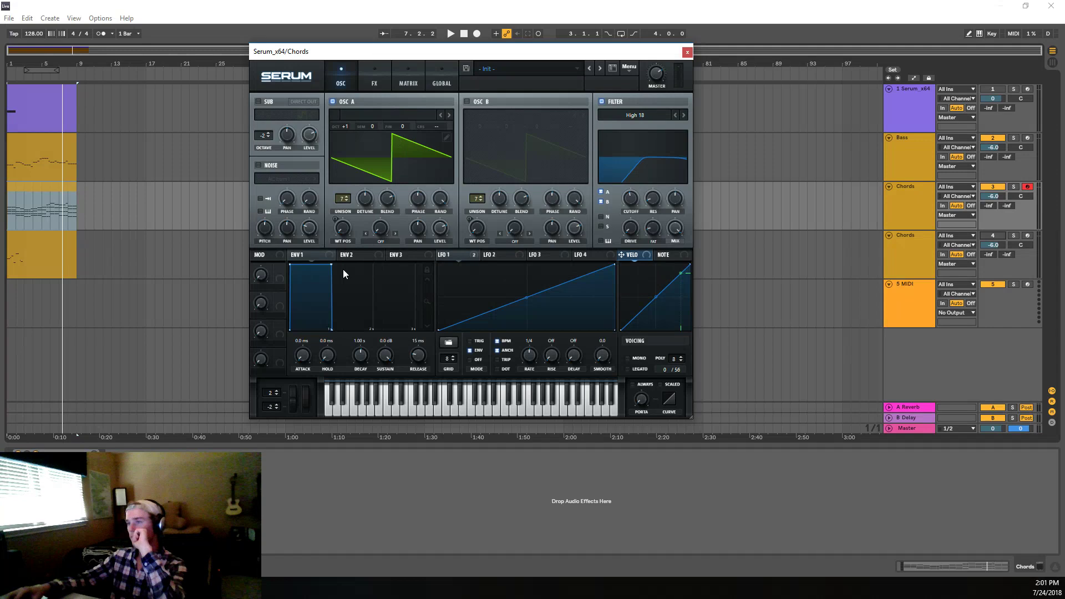
Step: Play the Bass track in solo with its Serum open and lengthen the Env 1 attack to 195 ms
key(Up)
key(space)
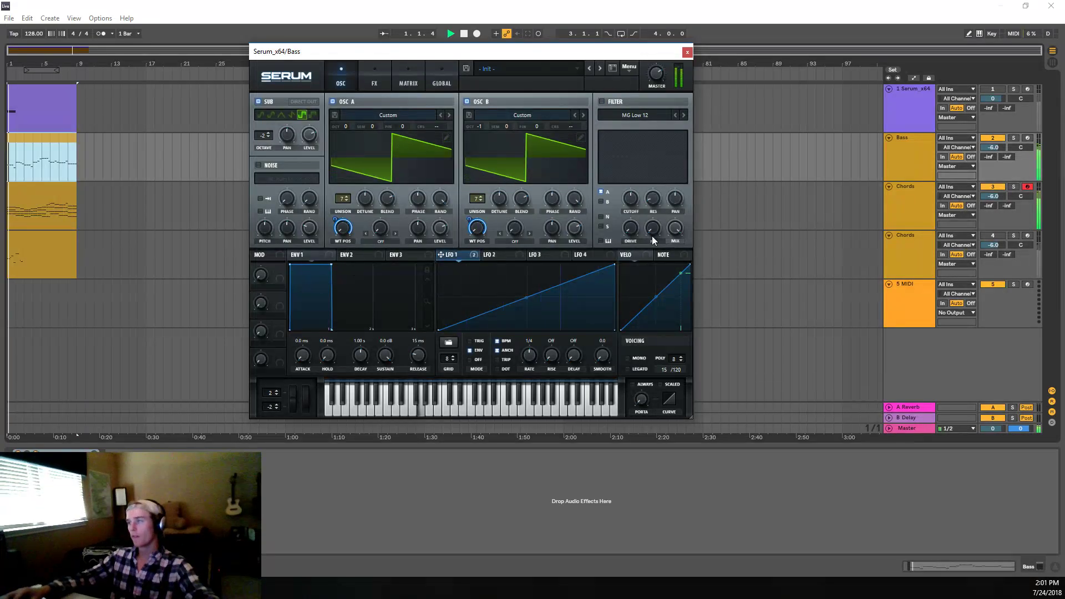
click(1013, 138)
drag(294, 272, 320, 256)
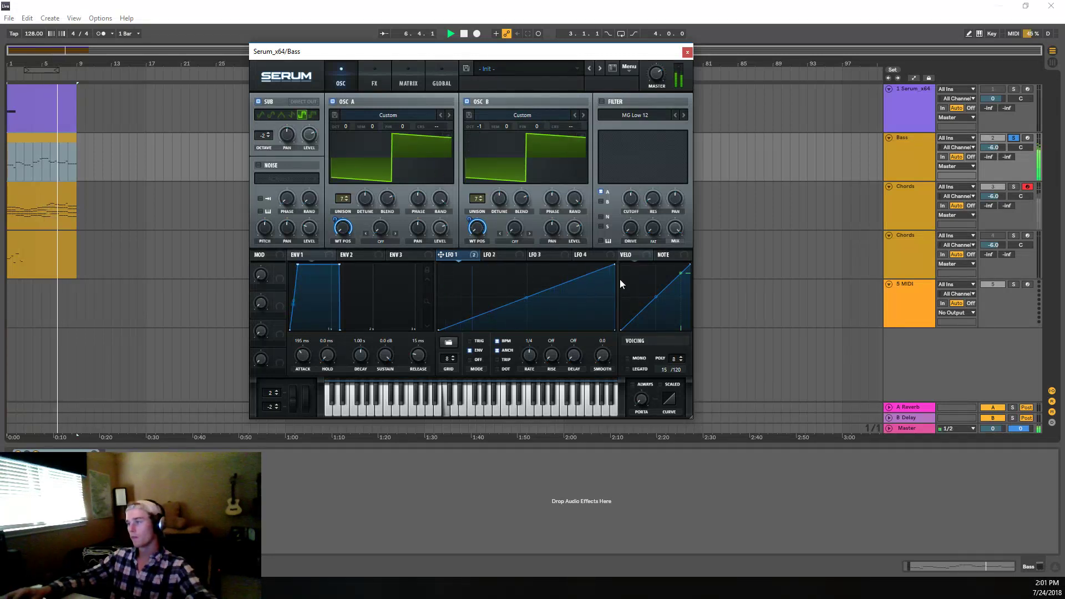
Step: Try a triangle shape for the Bass Serum's LFO 1 by raising its midpoint to the maximum
click(497, 255)
click(460, 257)
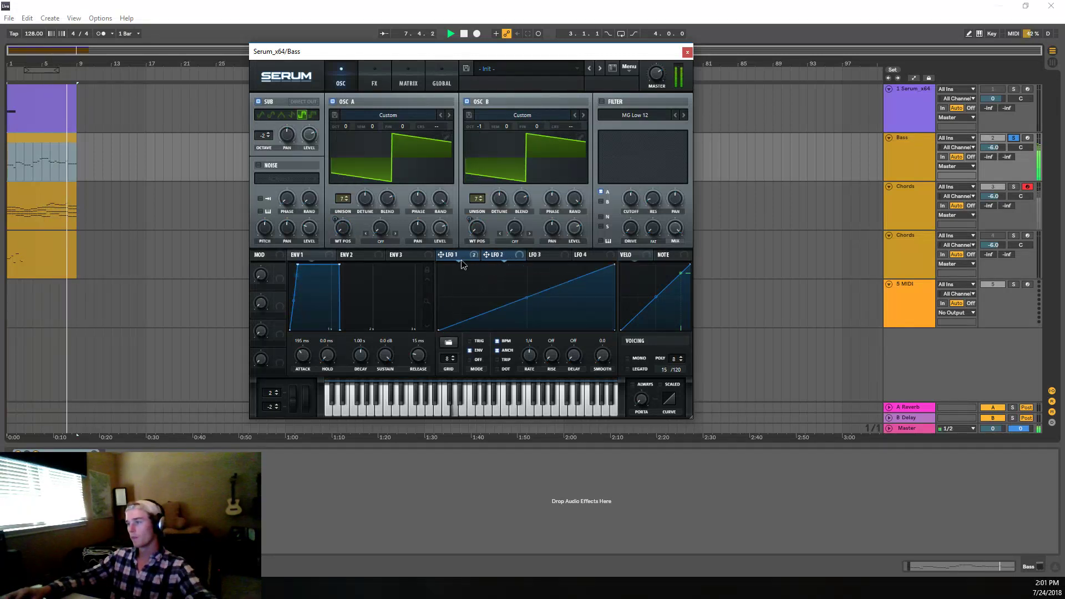
drag(532, 298, 523, 245)
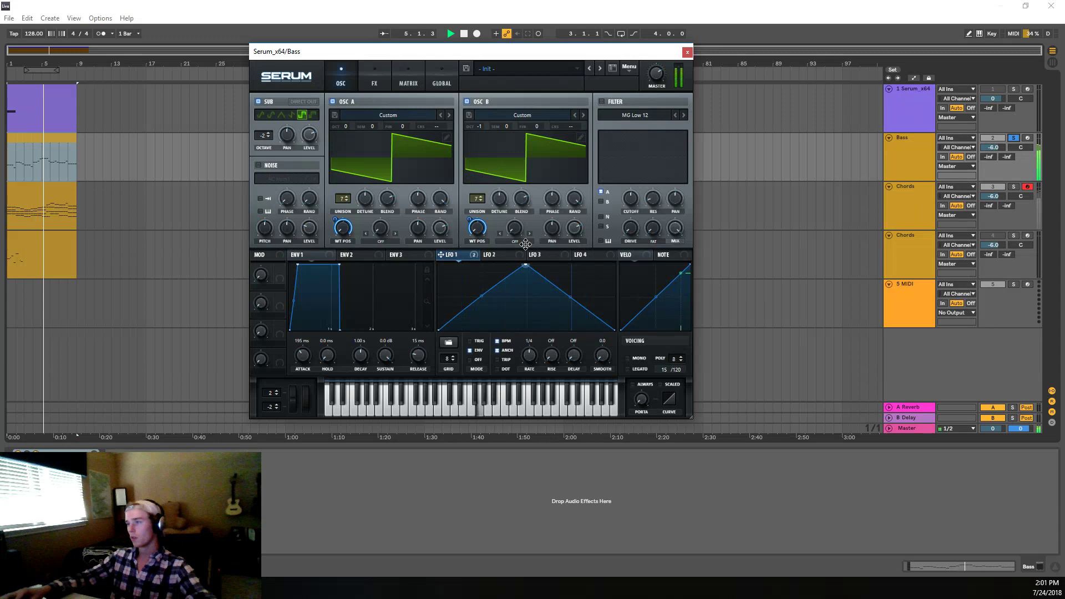
drag(525, 245, 615, 250)
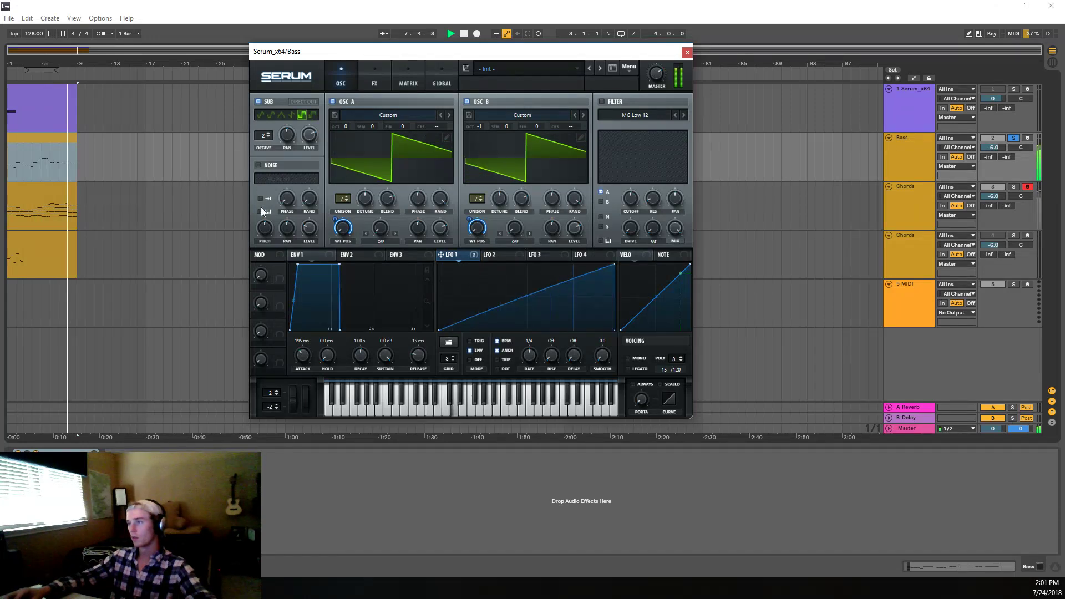
Step: Enable the Bass Serum's filter as MG Low 24, route oscillator B and the sub through it, and adjust the cutoff by ear
click(602, 102)
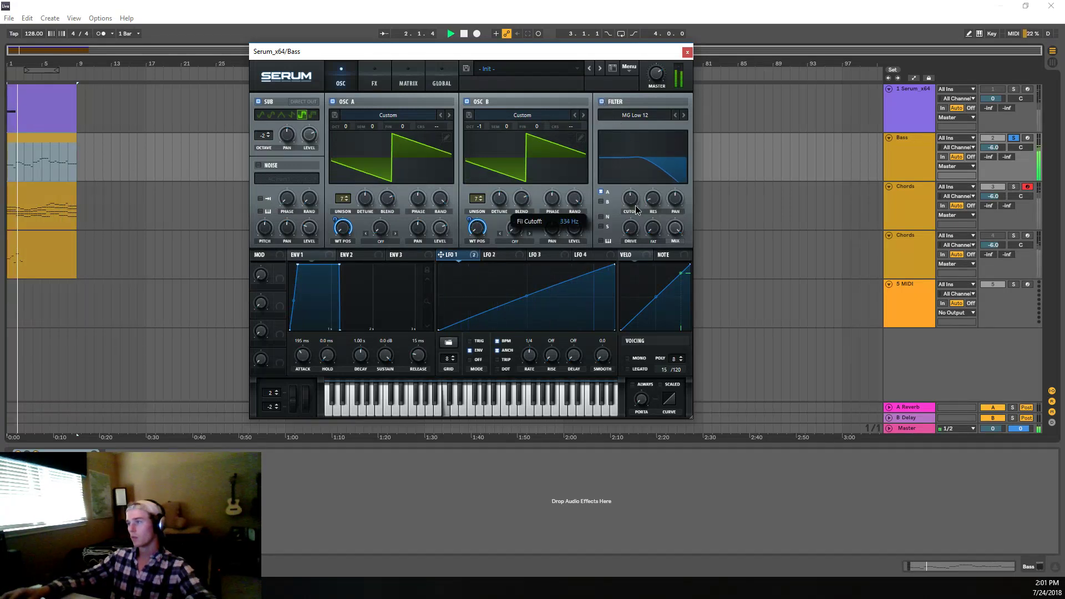
drag(636, 215, 620, 241)
click(601, 202)
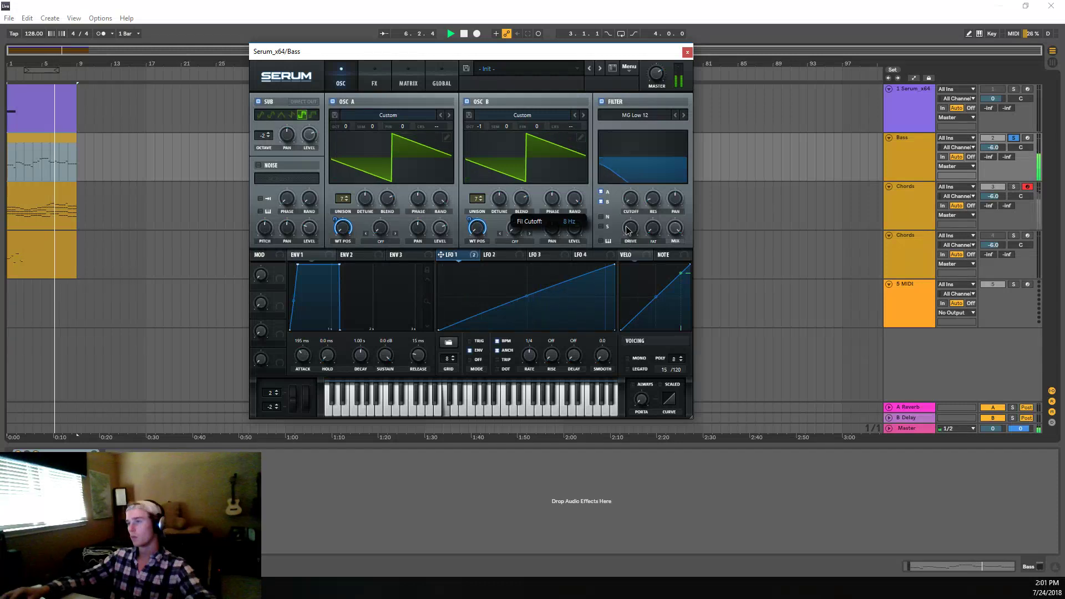
click(600, 227)
drag(631, 199, 645, 162)
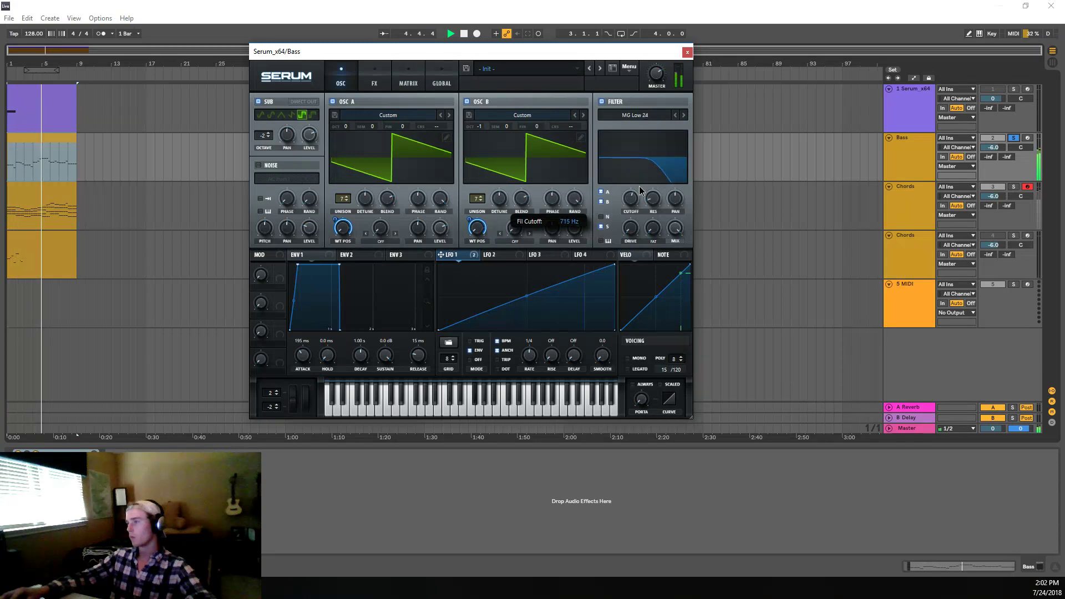
drag(641, 191, 637, 175)
Step: Modulate the Bass filter cutoff with LFO 2, running unsynced at 1.4 Hz in Env mode
click(489, 255)
drag(487, 254, 621, 213)
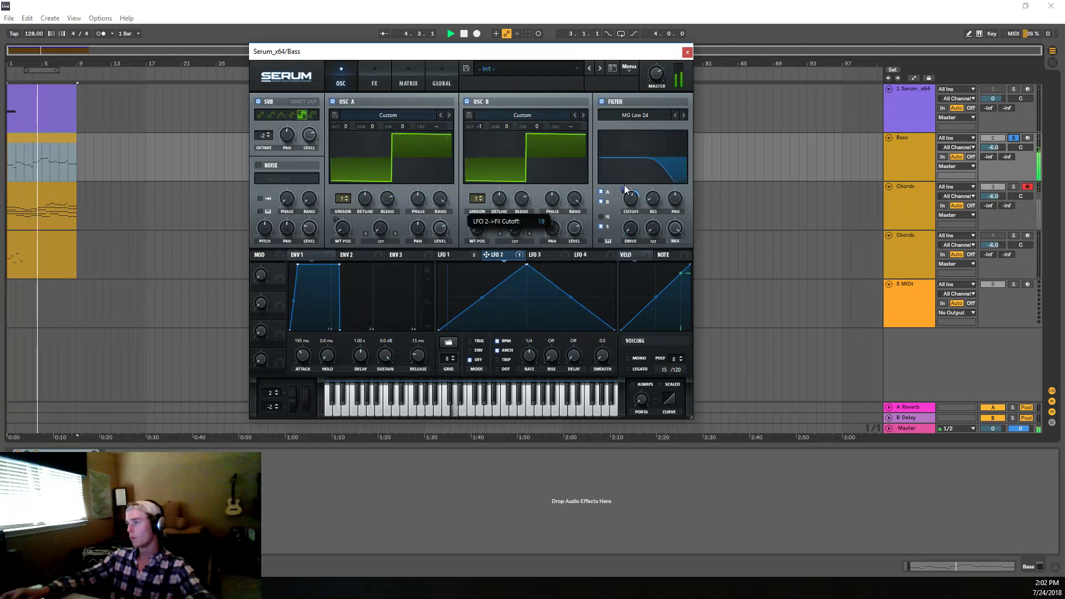
mouse_move(631, 201)
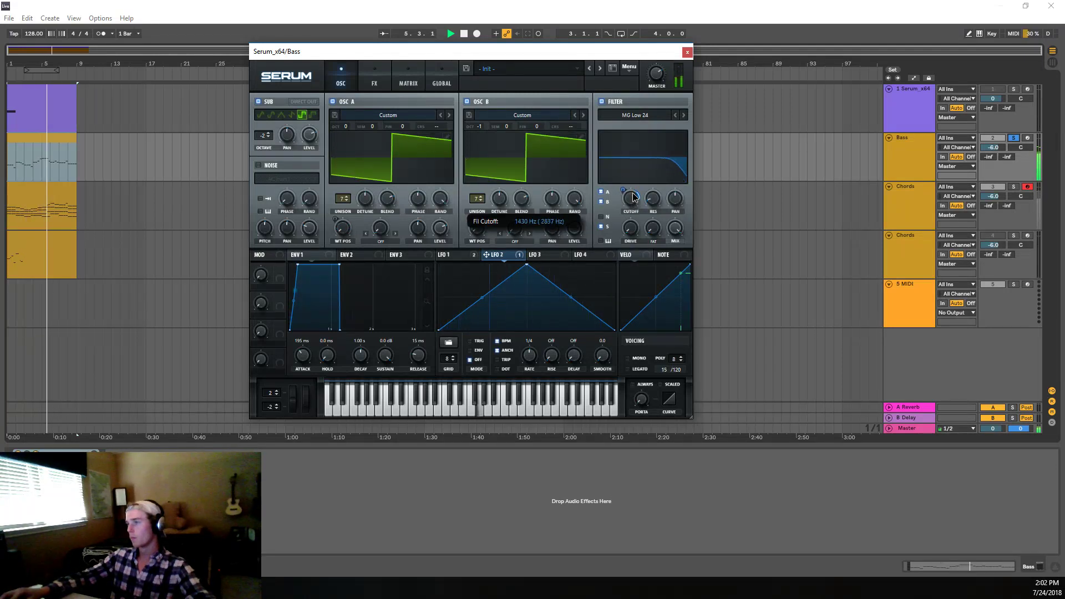
mouse_move(631, 201)
mouse_down()
mouse_move(632, 214)
mouse_move(624, 183)
mouse_move(624, 192)
mouse_up()
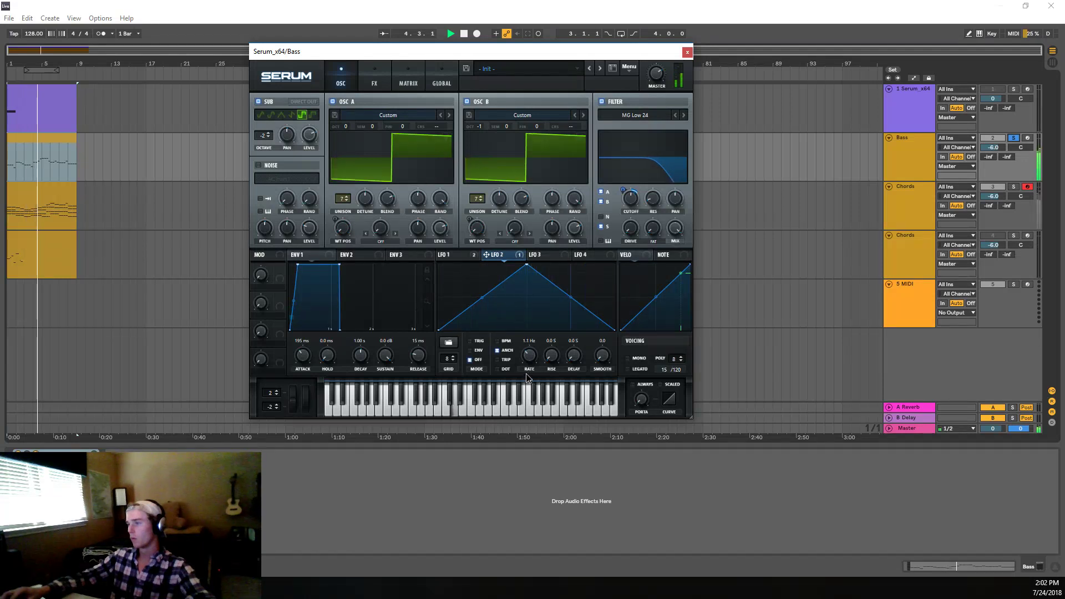
drag(526, 374, 530, 365)
click(470, 350)
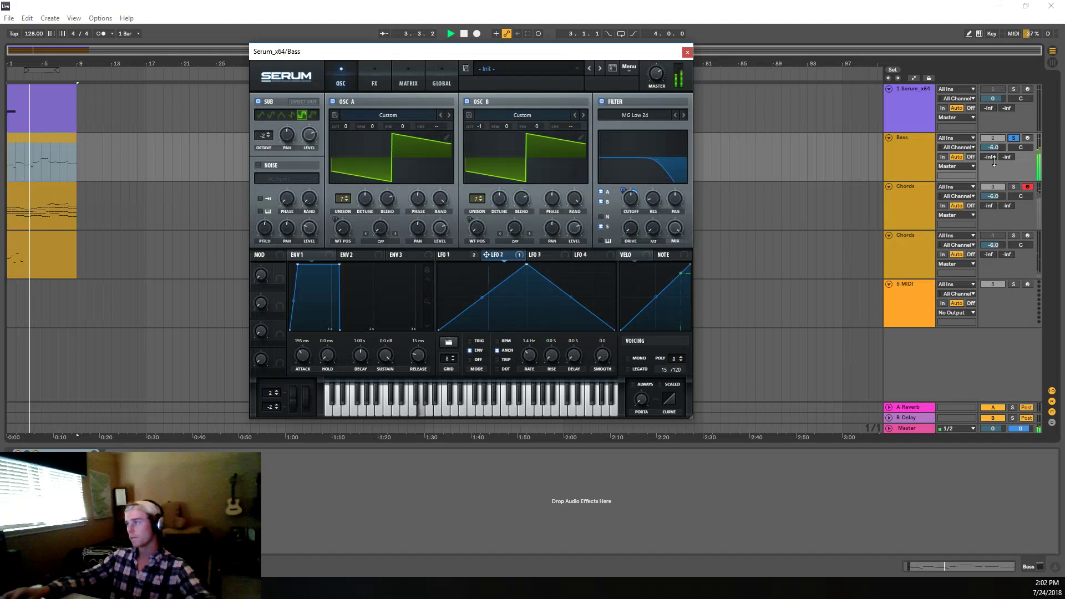
Step: Take the Bass track out of solo and fine-tune its Serum master level while everything plays
click(1014, 139)
click(1014, 138)
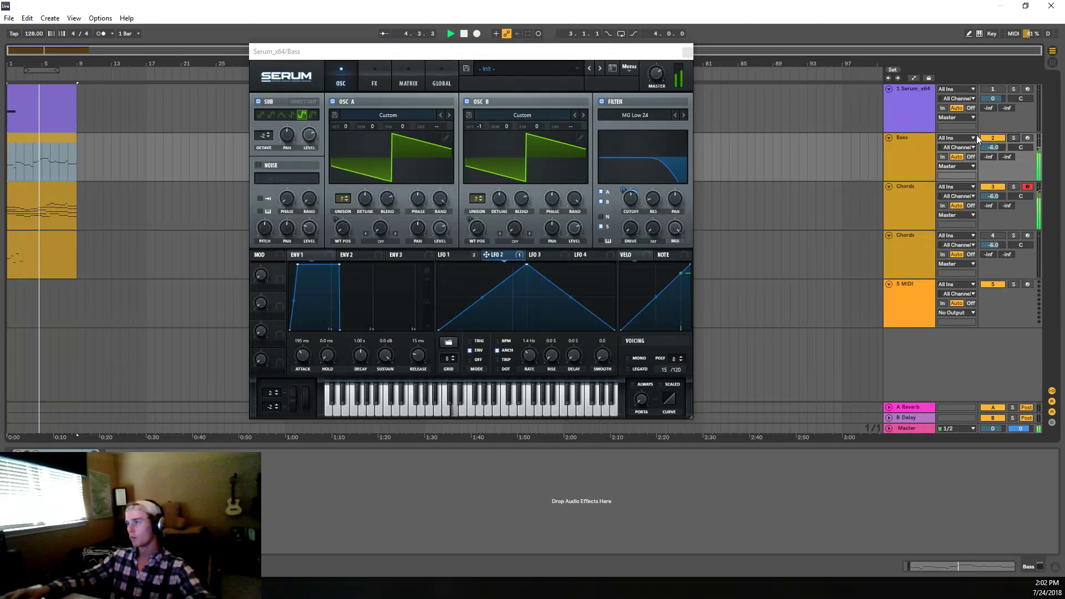
click(659, 72)
drag(659, 67, 658, 66)
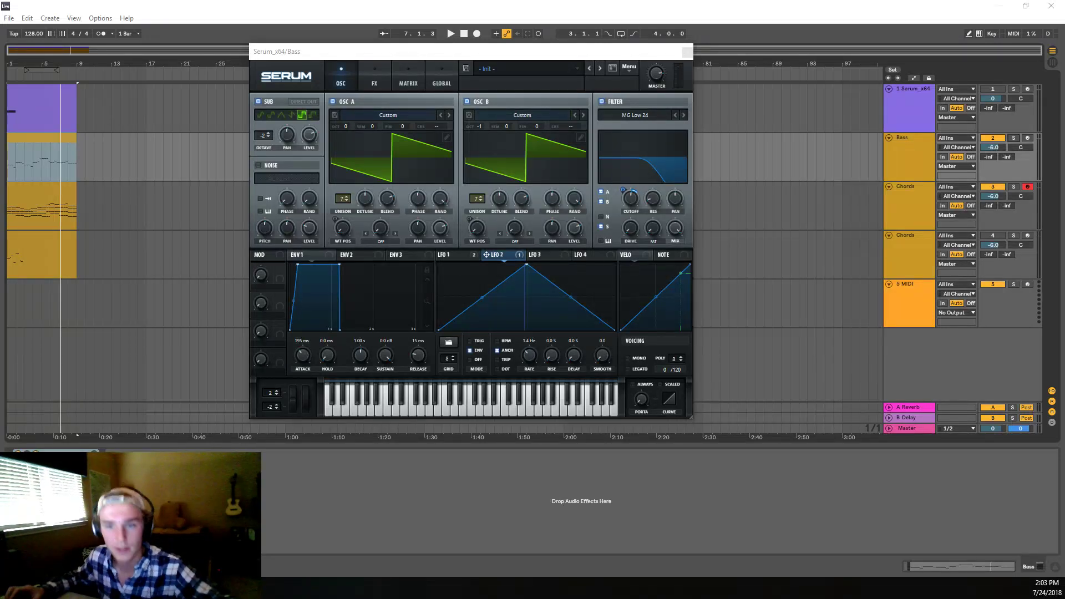
Step: Listen to the track 3 chords and the Bass track, each in solo, and hide the plug-in windows
click(40, 191)
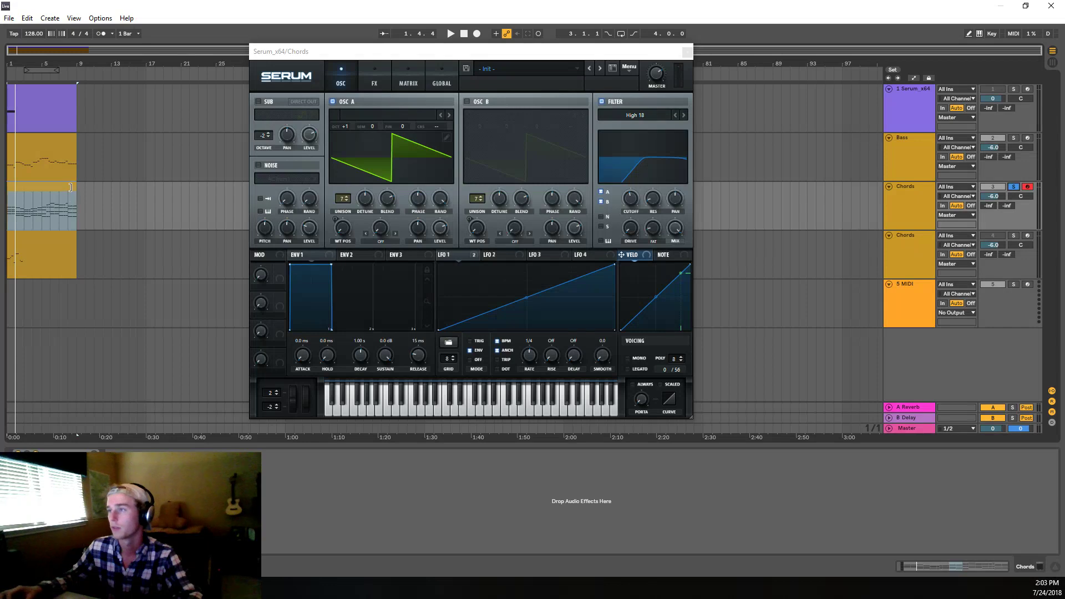
key(space)
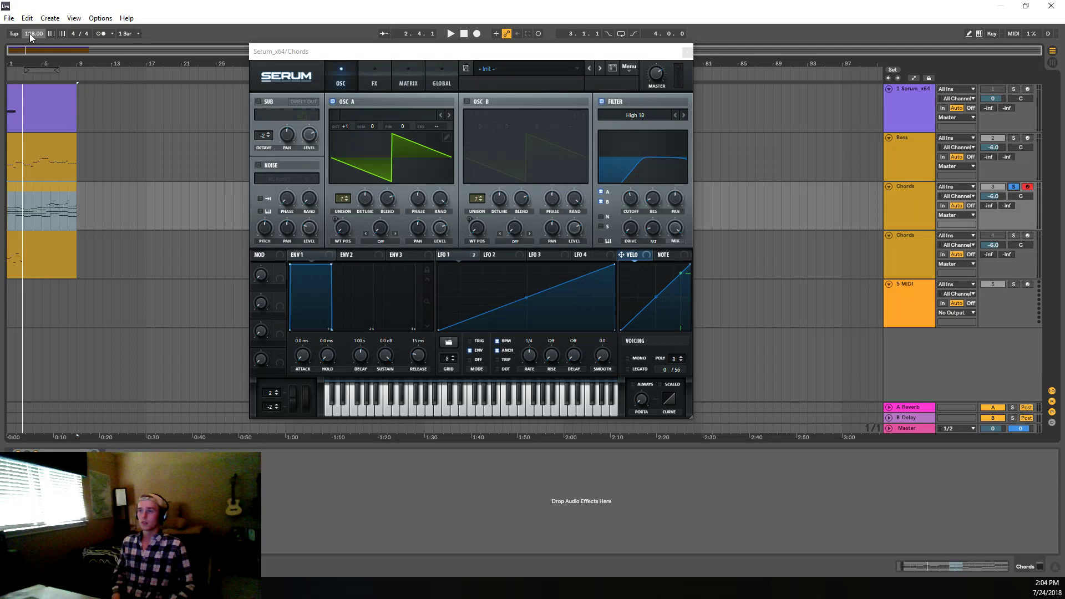
click(1014, 137)
key(space)
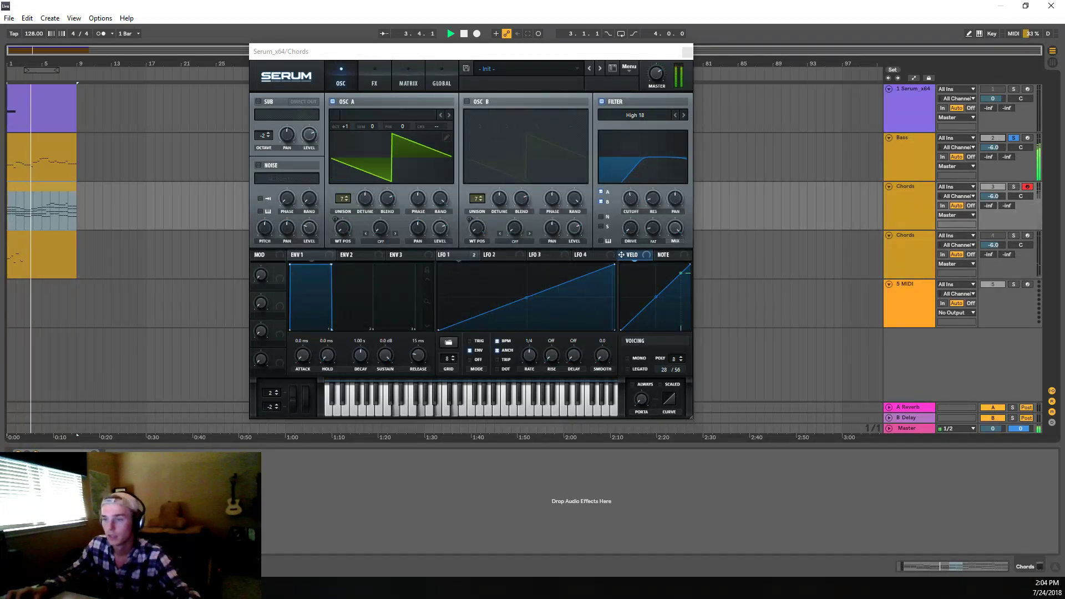
key(ctrl+alt+p)
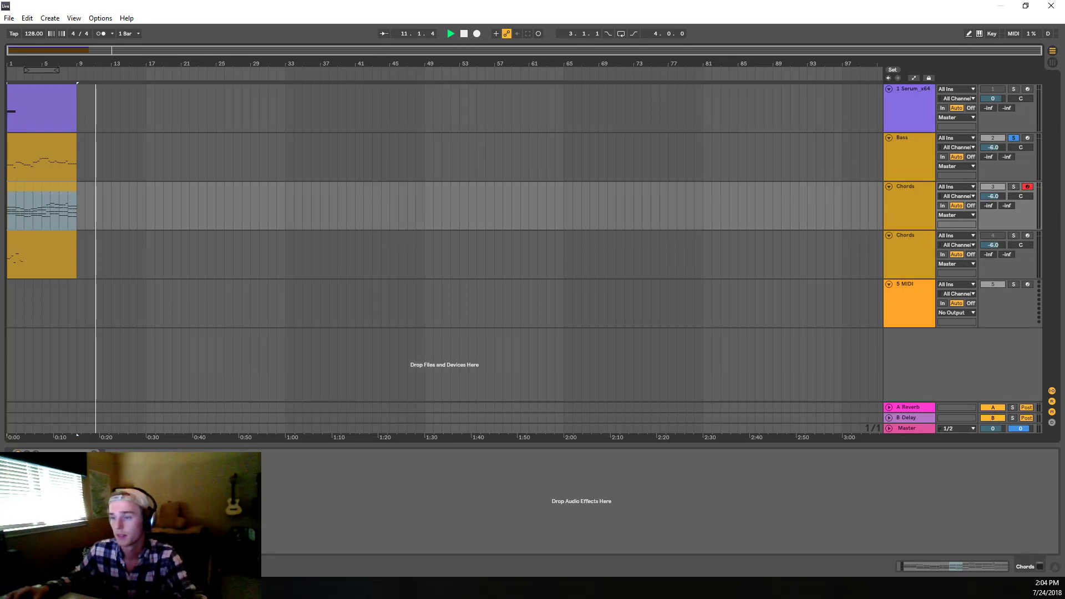
key(super+d)
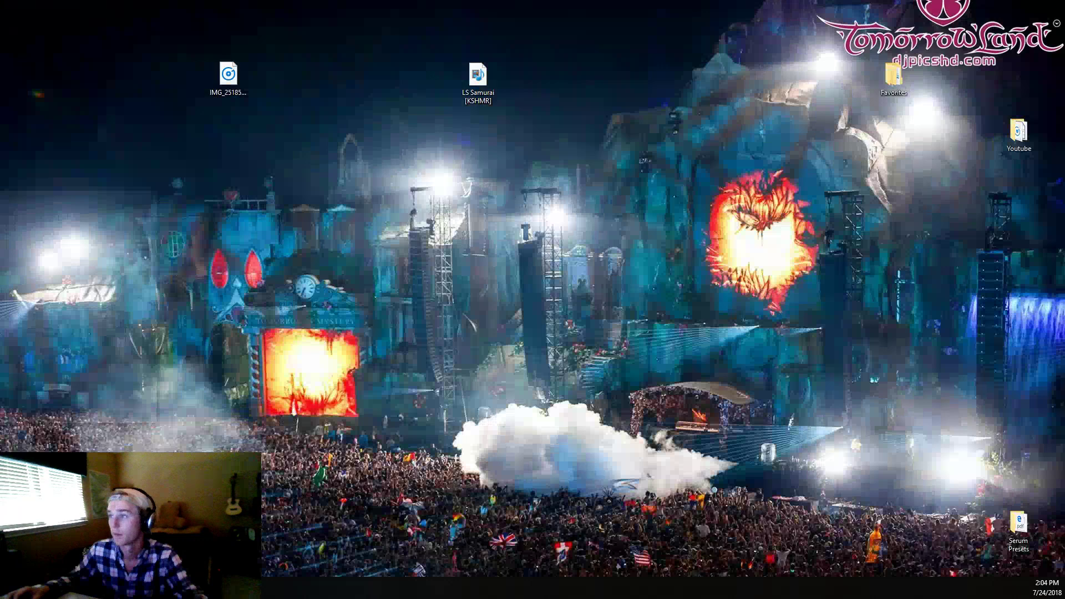
key(super+d)
key(super+d)
key(super+d)
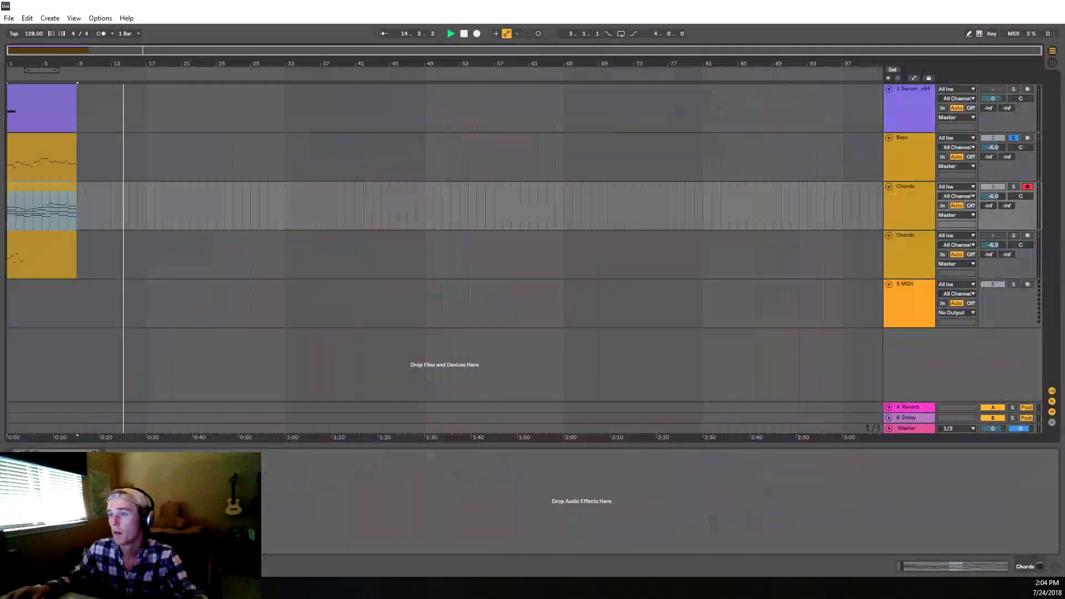
Step: Play the soloed Bass track from the start in short passes
key(space)
key(space)
key(space)
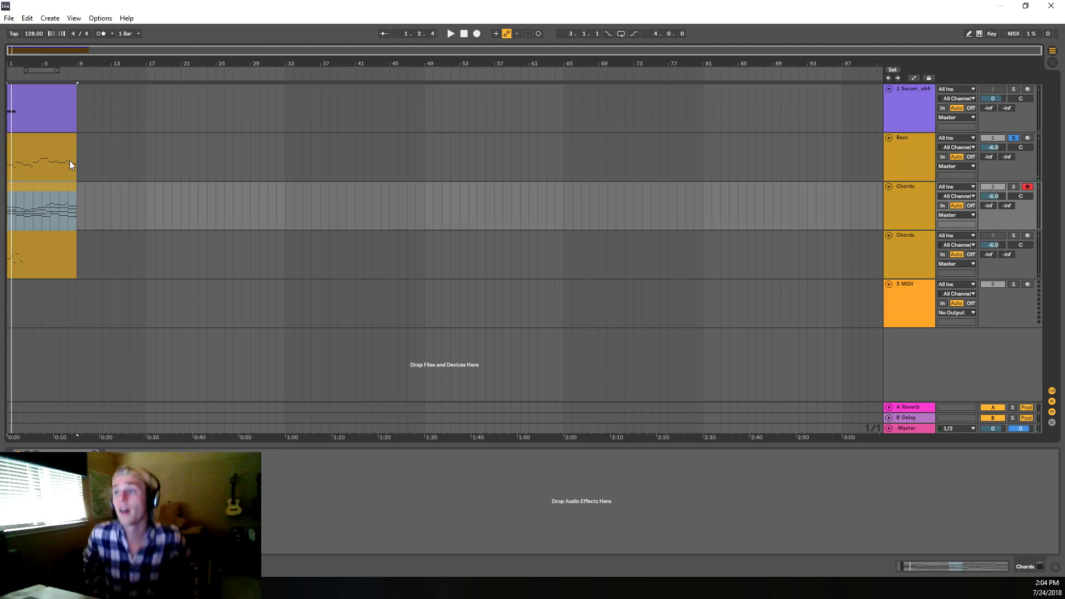
key(space)
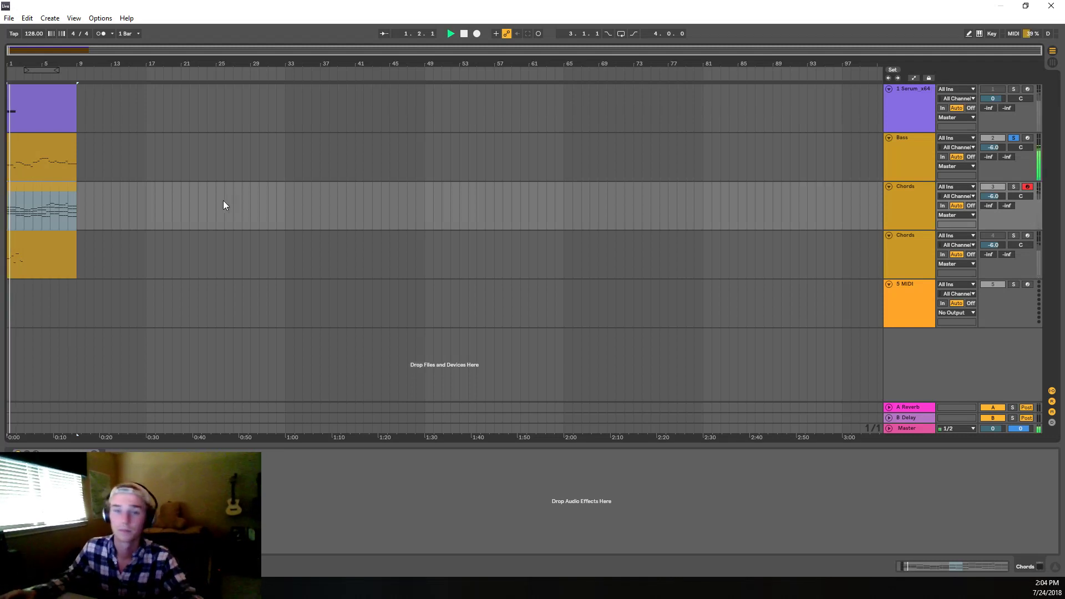
key(space)
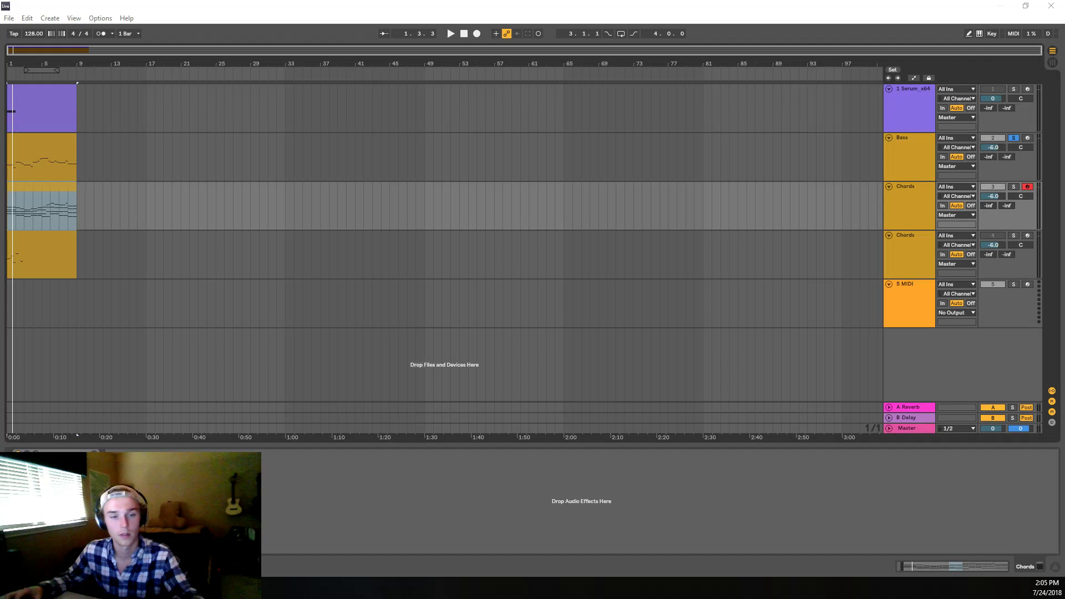
Step: Play the arrangement, release the Bass solo to hear bass and chords together, and stop playback
key(space)
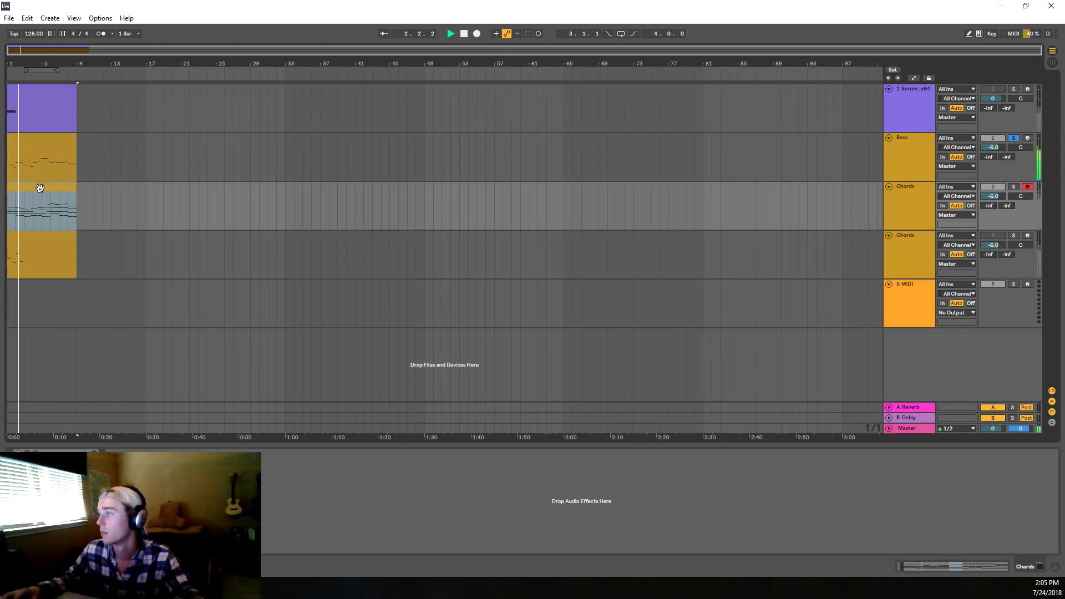
click(1013, 138)
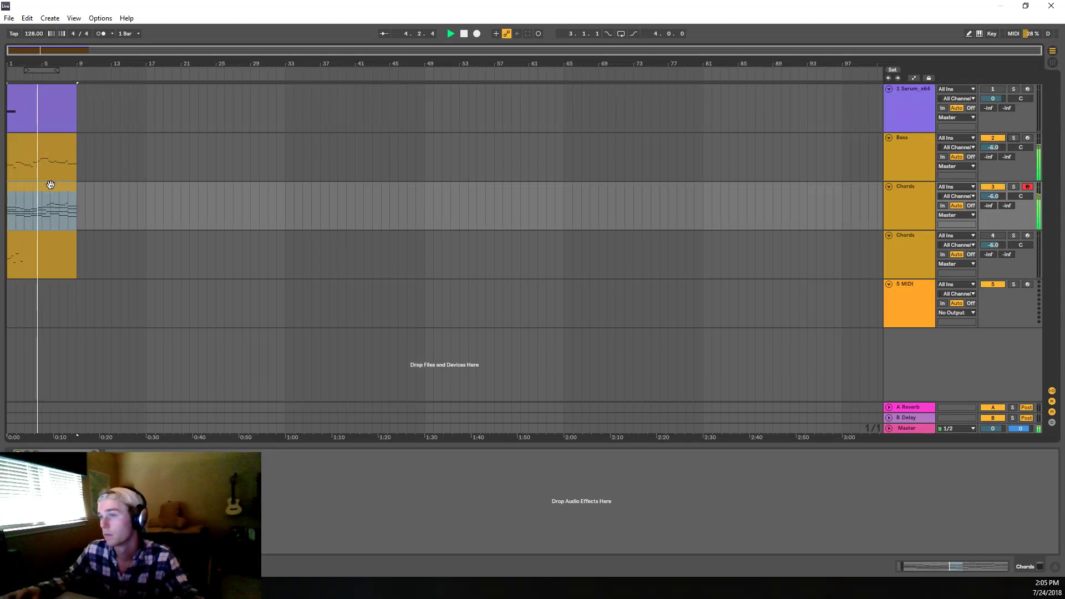
key(space)
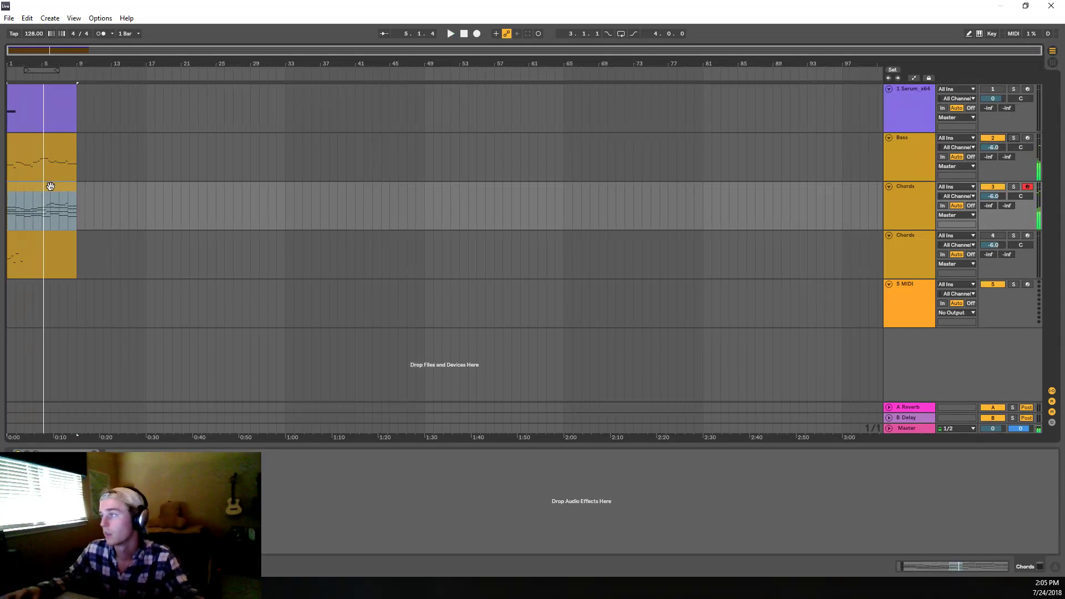
Step: Rename the lower Chords track, track 4, as Melody
click(51, 186)
key(Tab)
key(Tab)
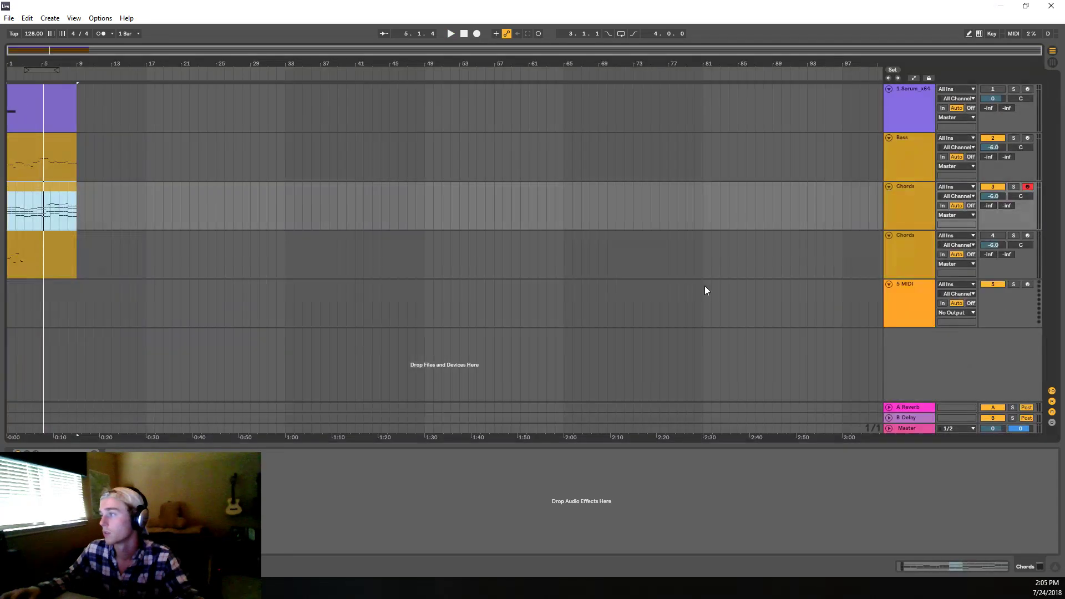
right_click(920, 247)
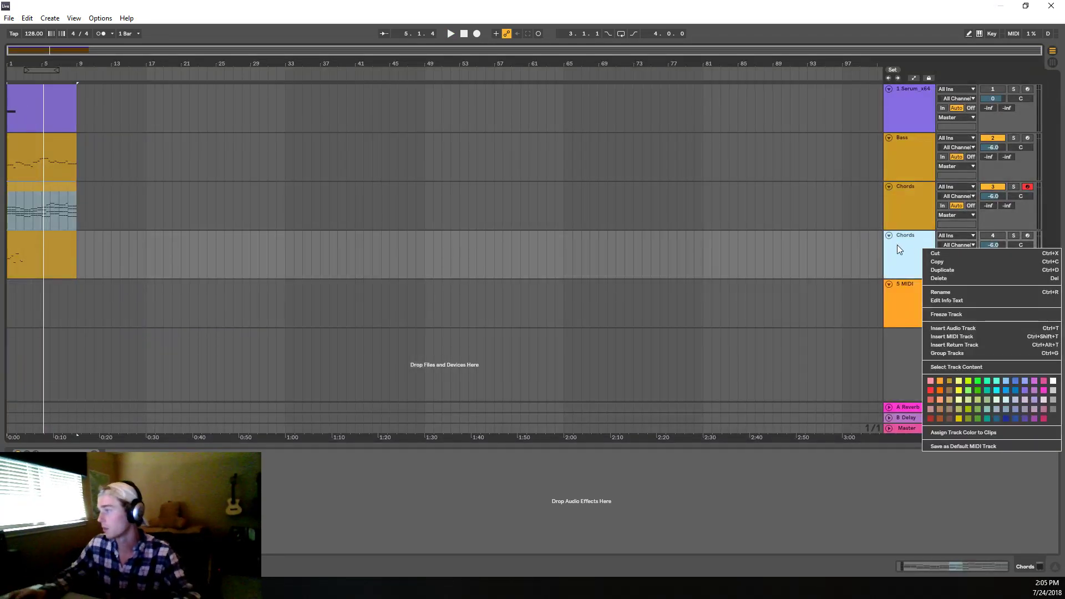
key(ctrl+r)
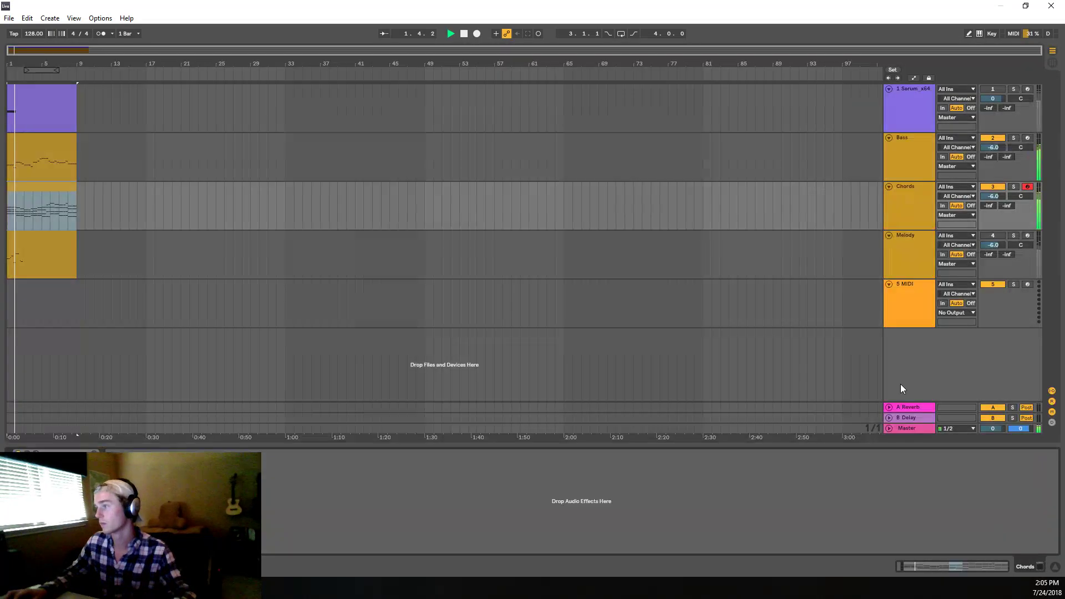
Step: Lower the Chords track's volume to -8.6 dB during playback, stop, and reopen its Serum synth
key(Tab)
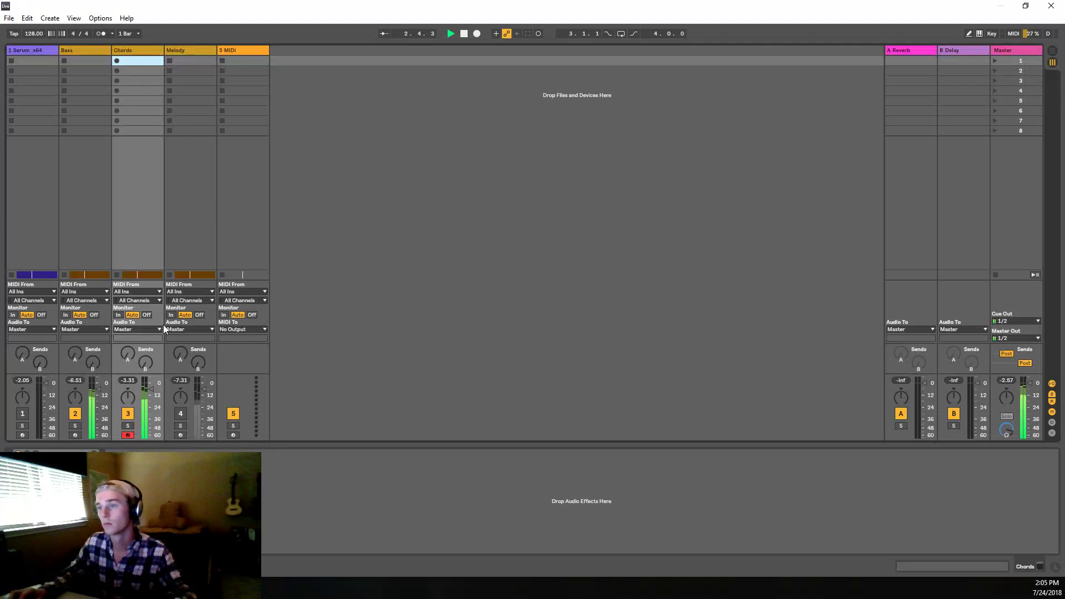
drag(151, 389, 150, 398)
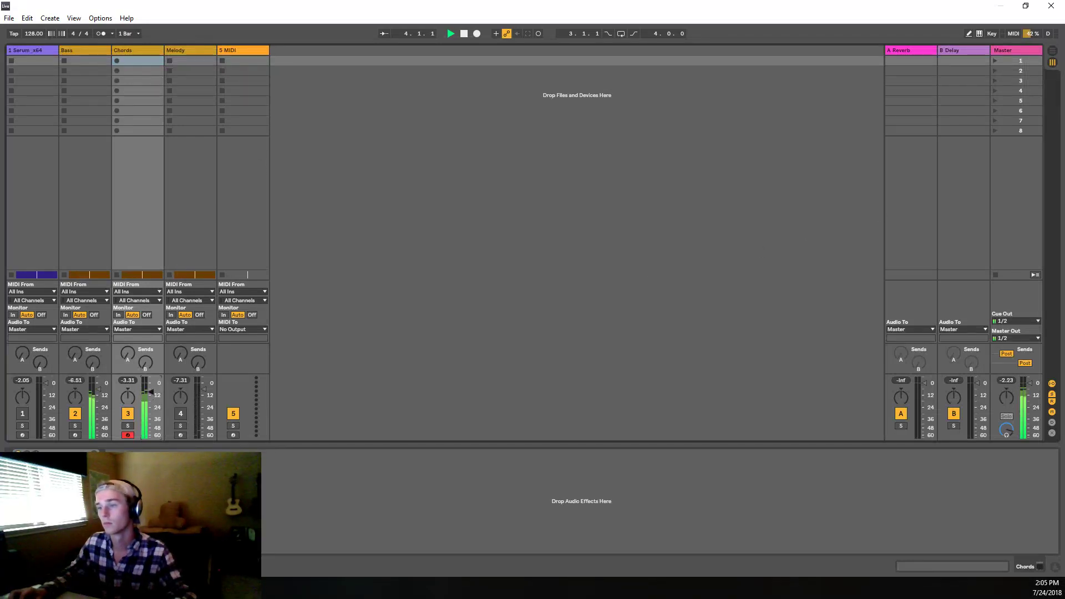
key(Tab)
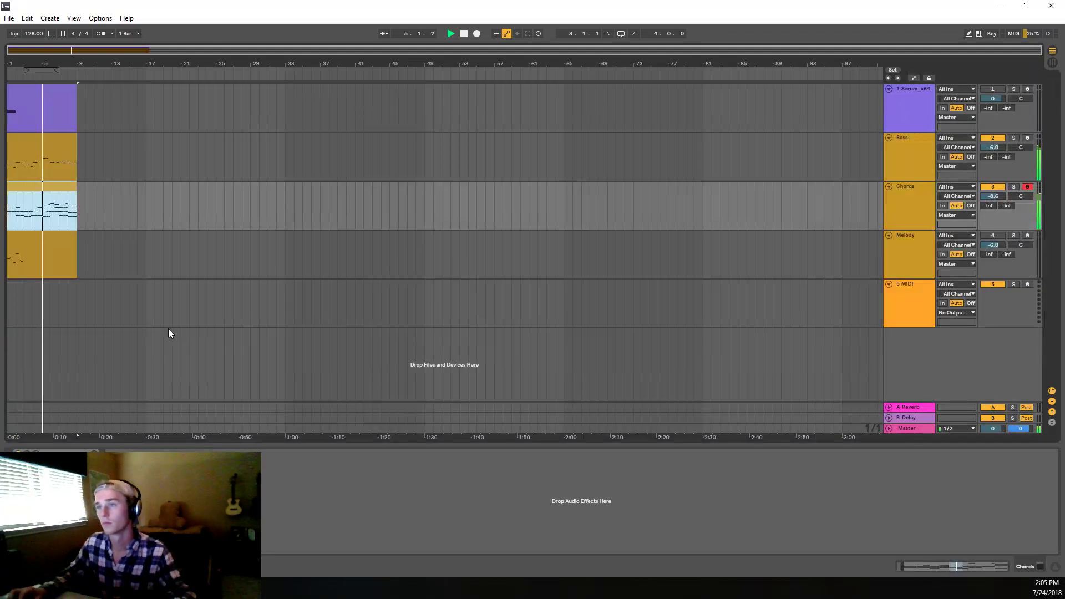
key(space)
click(36, 453)
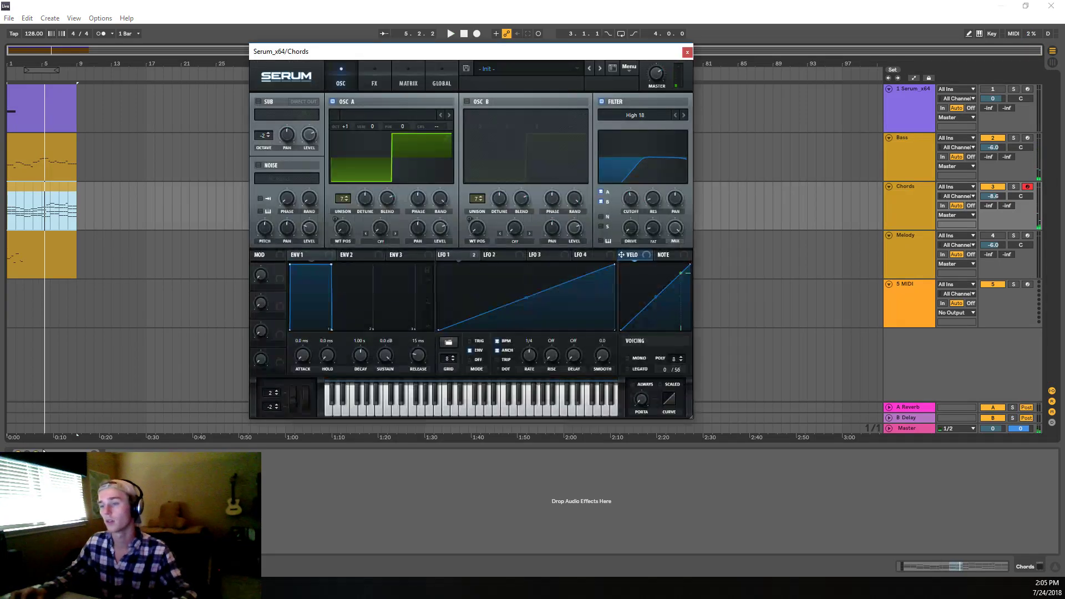
Step: Reshape Env 1 of the Chords synth to a 1.14 s decay, -15.9 dB sustain and 654 ms release, and lower the filter cutoff to 31 Hz
key(space)
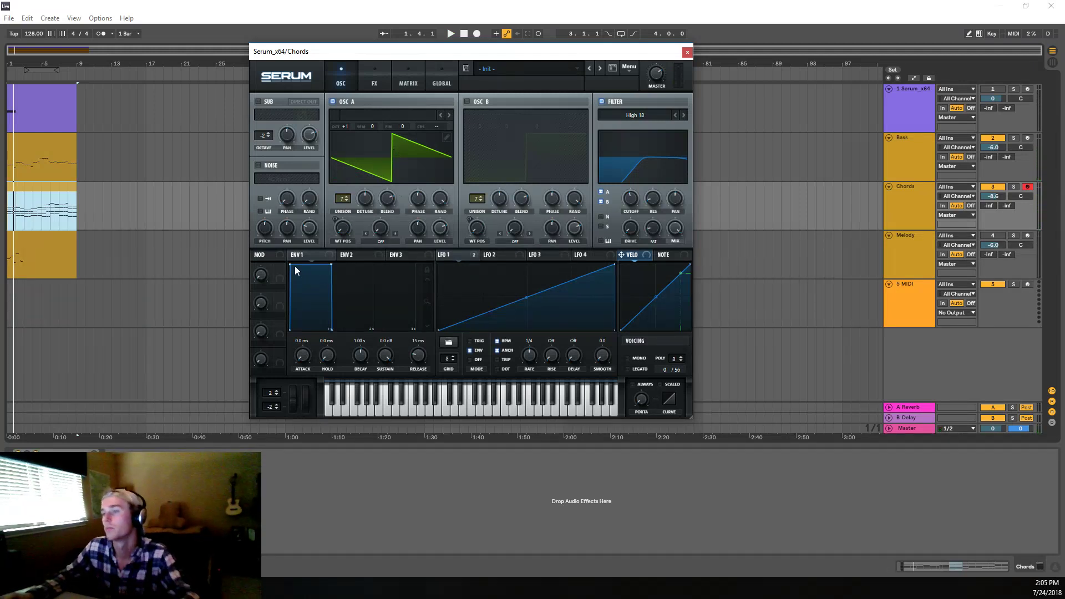
drag(292, 264, 316, 330)
key(space)
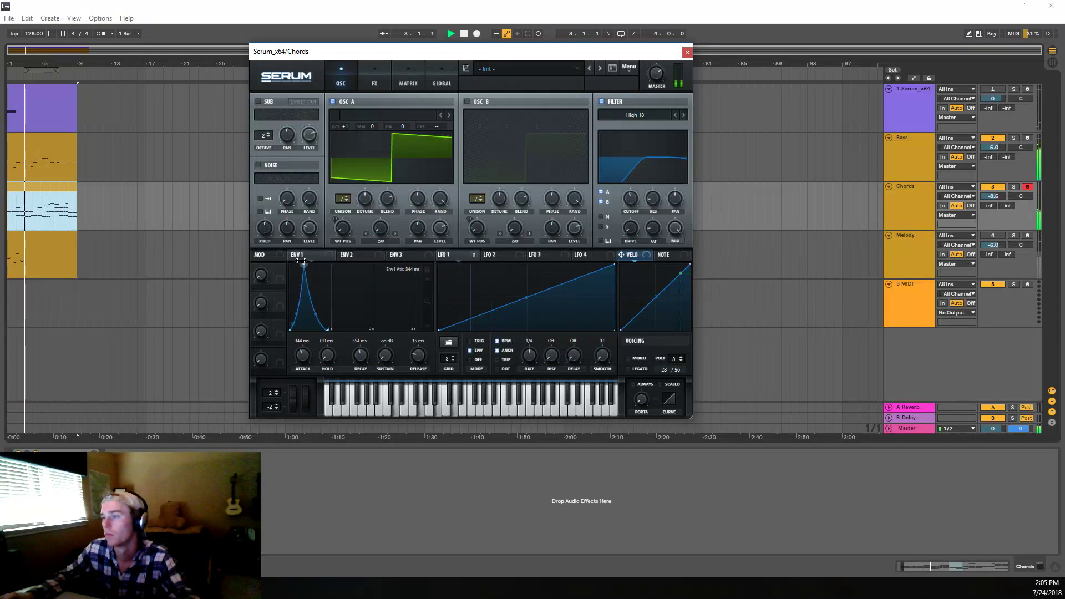
drag(305, 268, 270, 244)
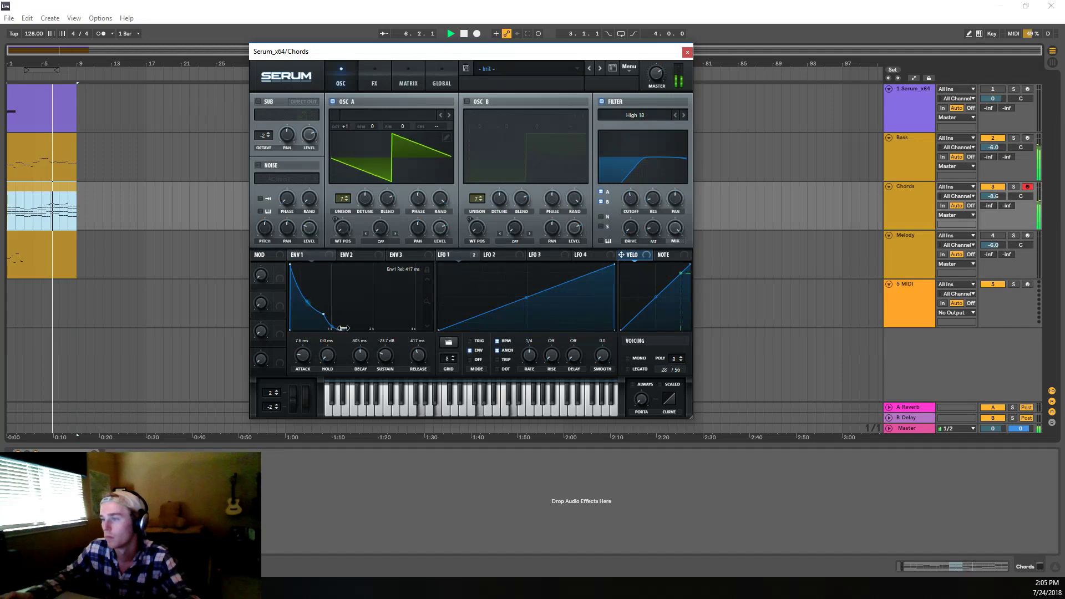
drag(324, 314, 337, 314)
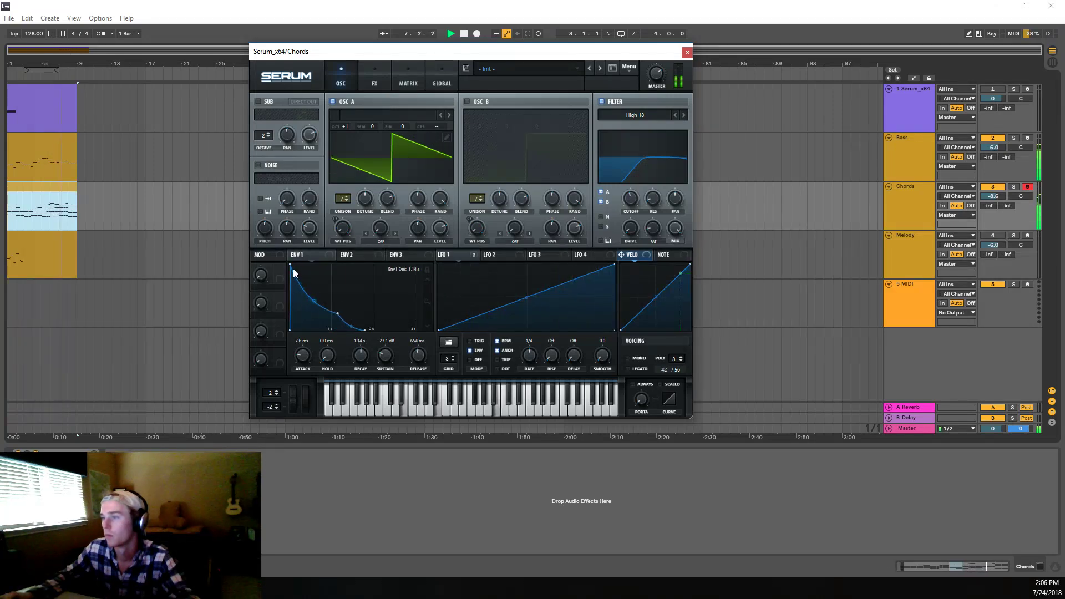
drag(384, 355, 391, 345)
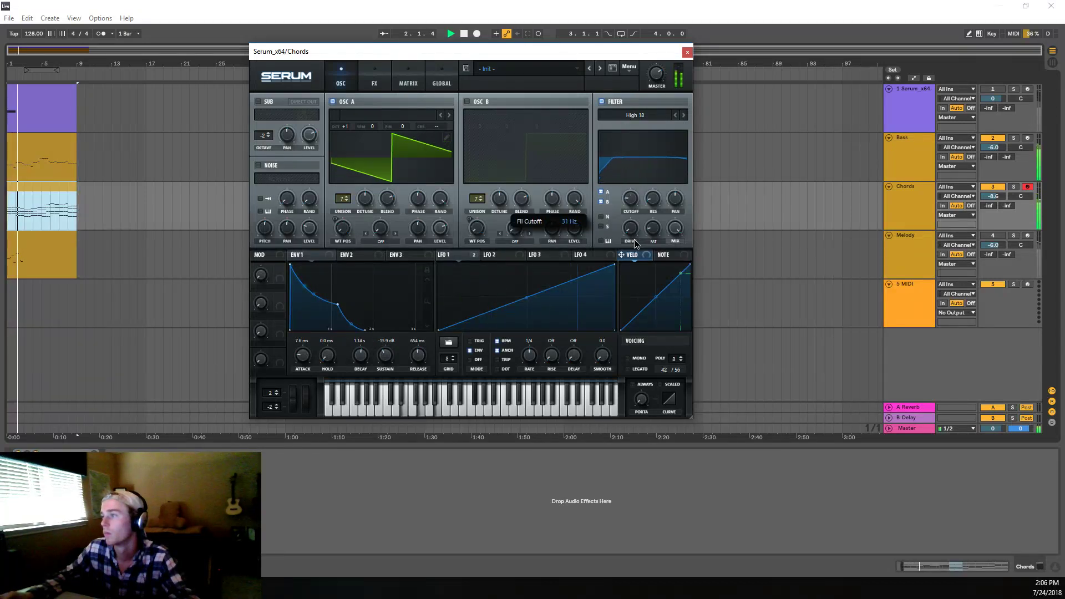
Step: Set Env 1's attack to 0 ms, bow its decay curve outward, and tighten it to a 659 ms decay and -18.8 dB sustain
drag(290, 264, 282, 261)
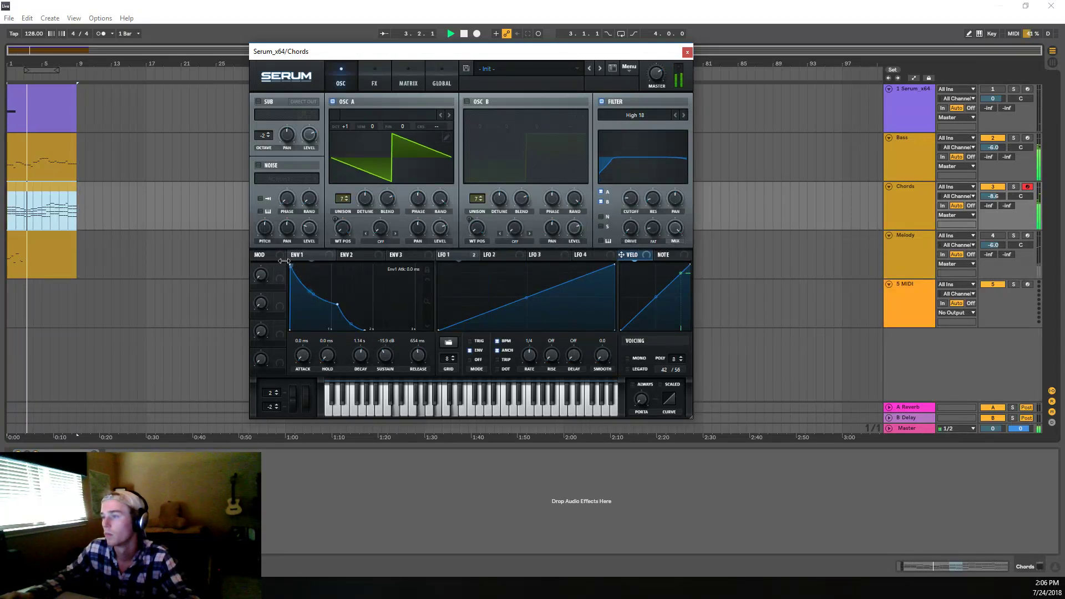
drag(314, 295, 320, 282)
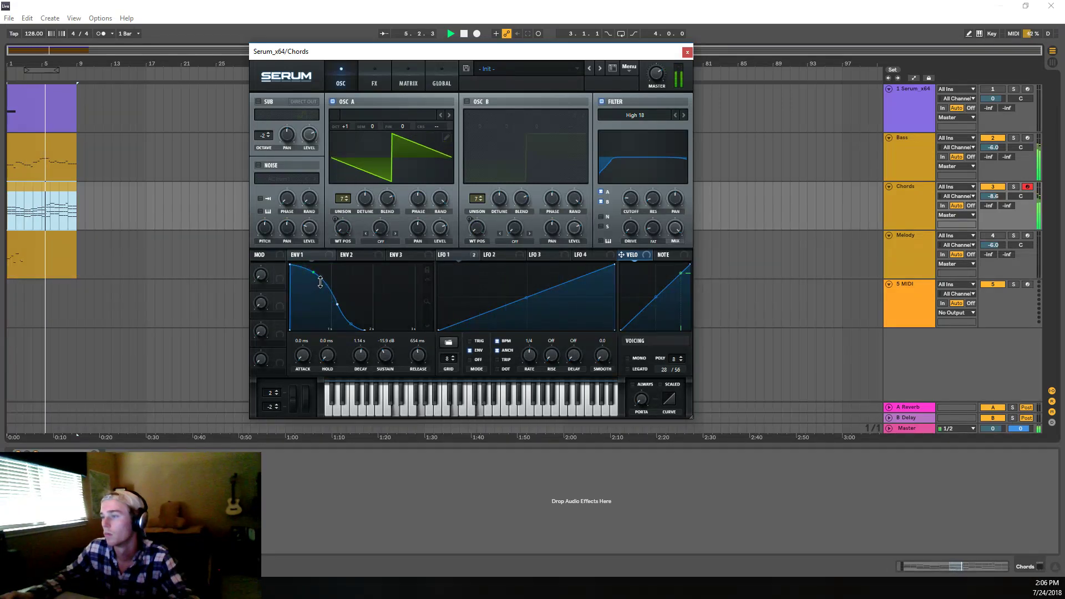
mouse_move(320, 282)
mouse_down()
mouse_move(334, 302)
mouse_move(316, 308)
mouse_move(320, 274)
mouse_up()
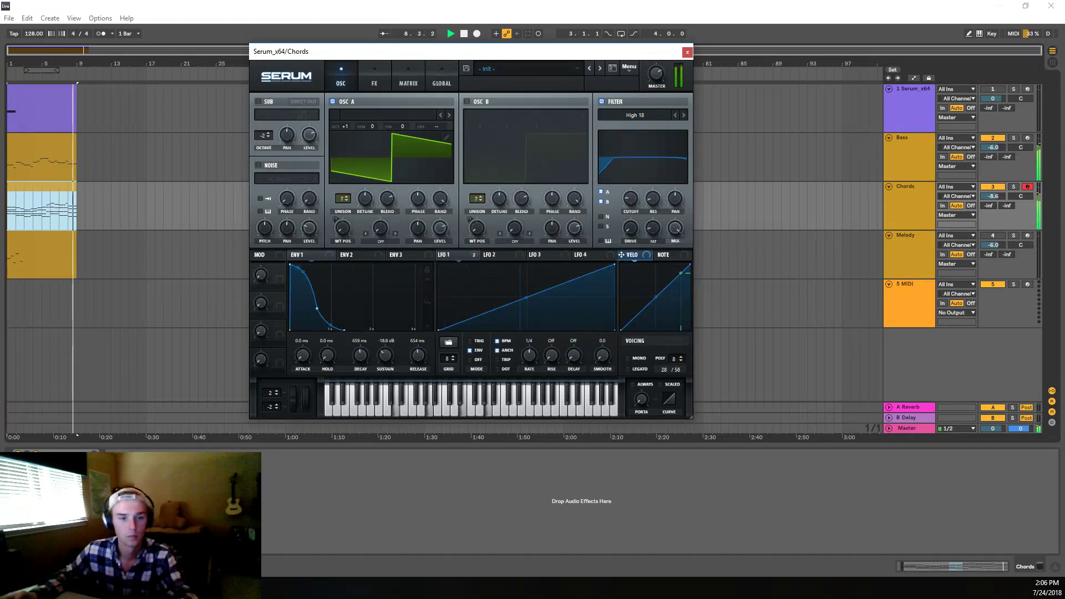
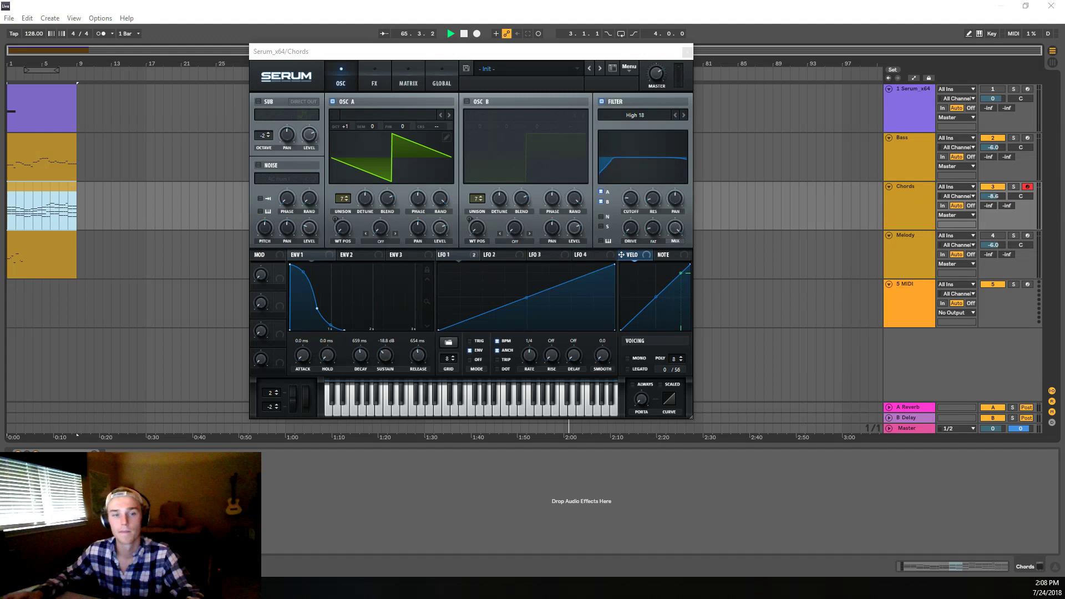
Step: Stop playback, enable oscillator B in the Chords synth, and replay the arrangement from the start
click(392, 405)
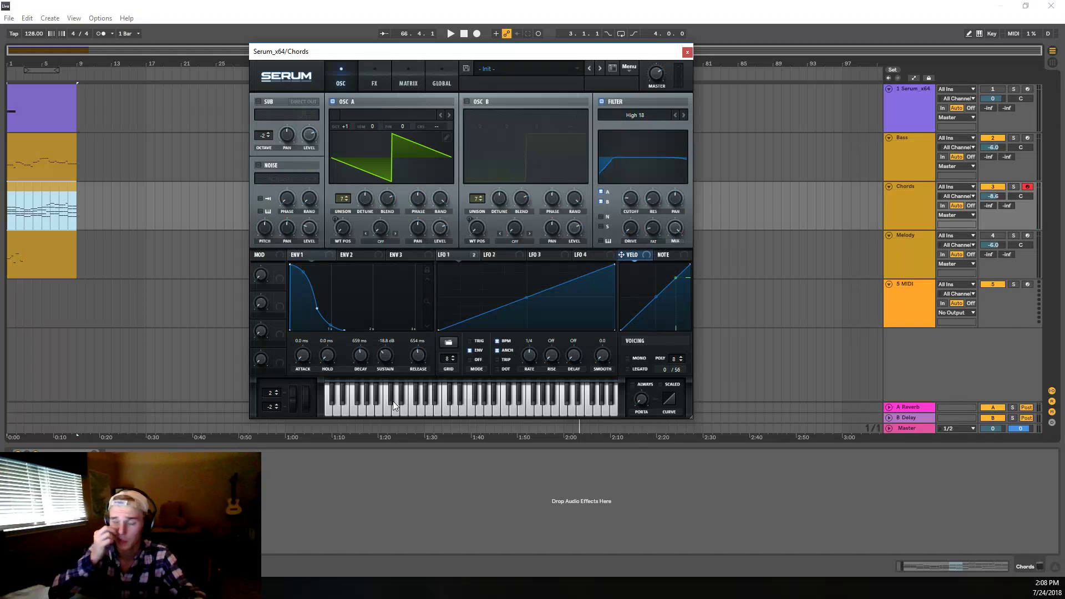
key(space)
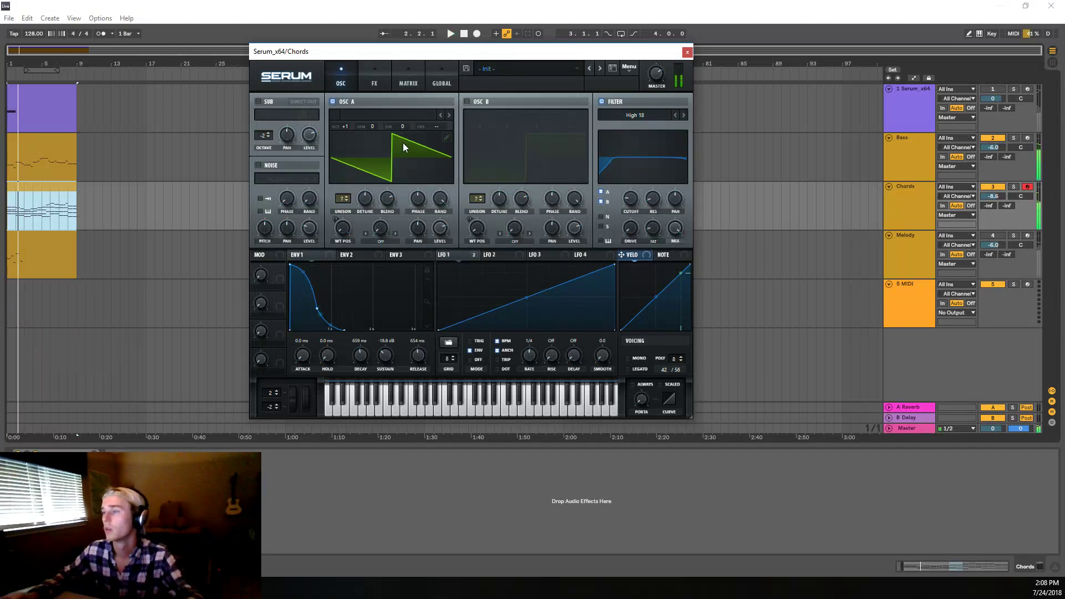
click(467, 102)
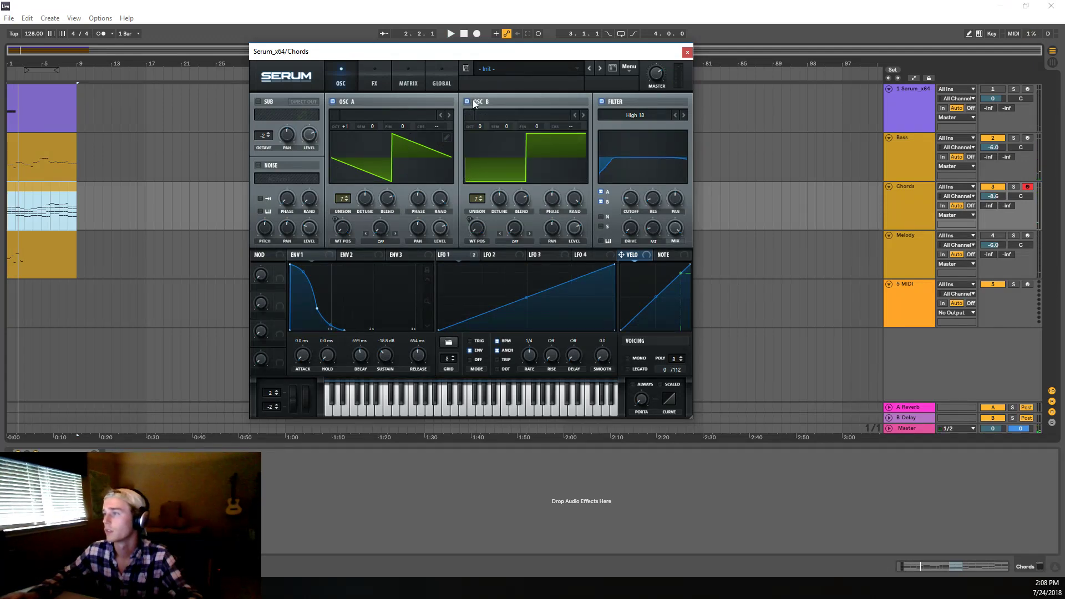
key(space)
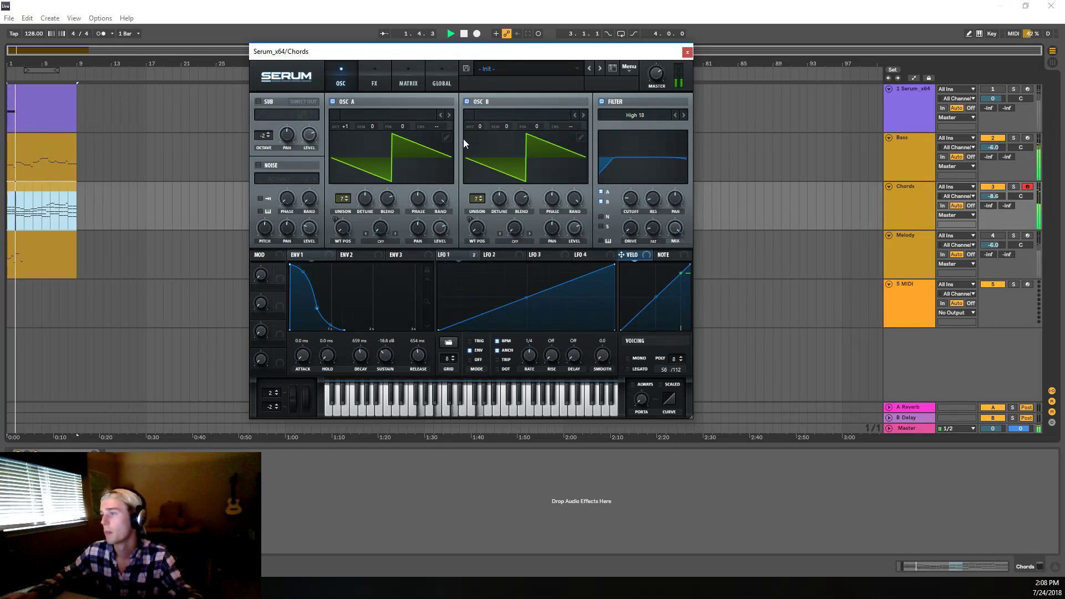
Step: Mute and unmute the Chords track during playback to compare the mix, replay the opening briefly, and stop
click(992, 187)
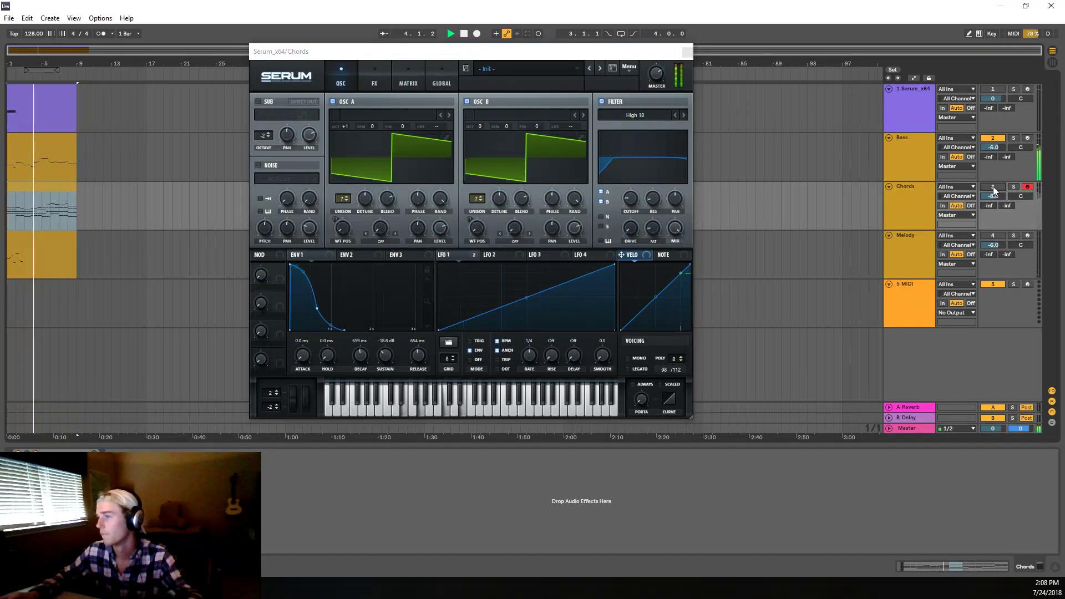
click(992, 186)
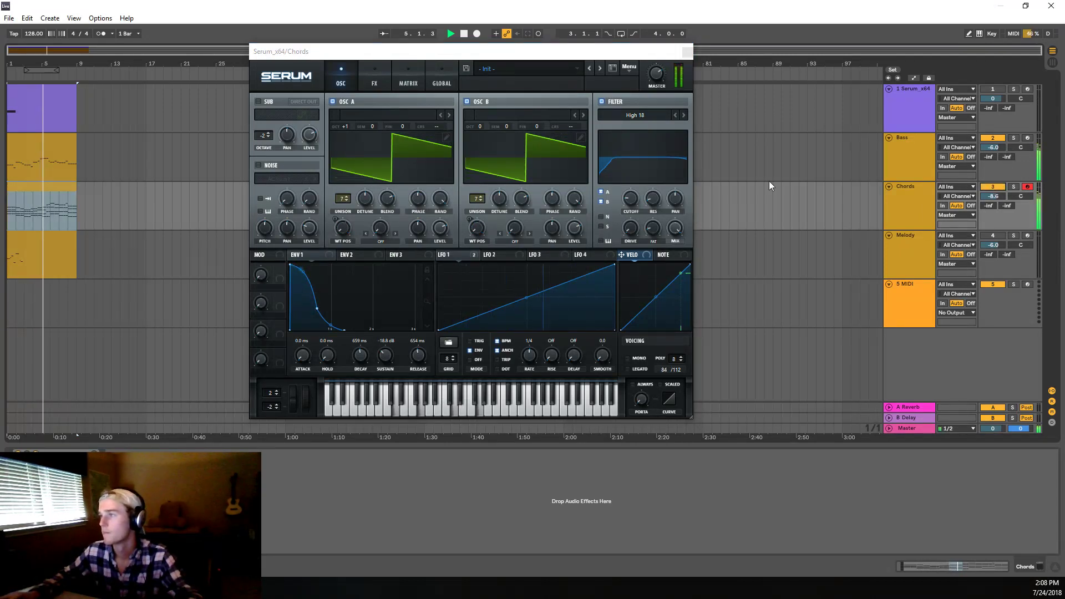
key(space)
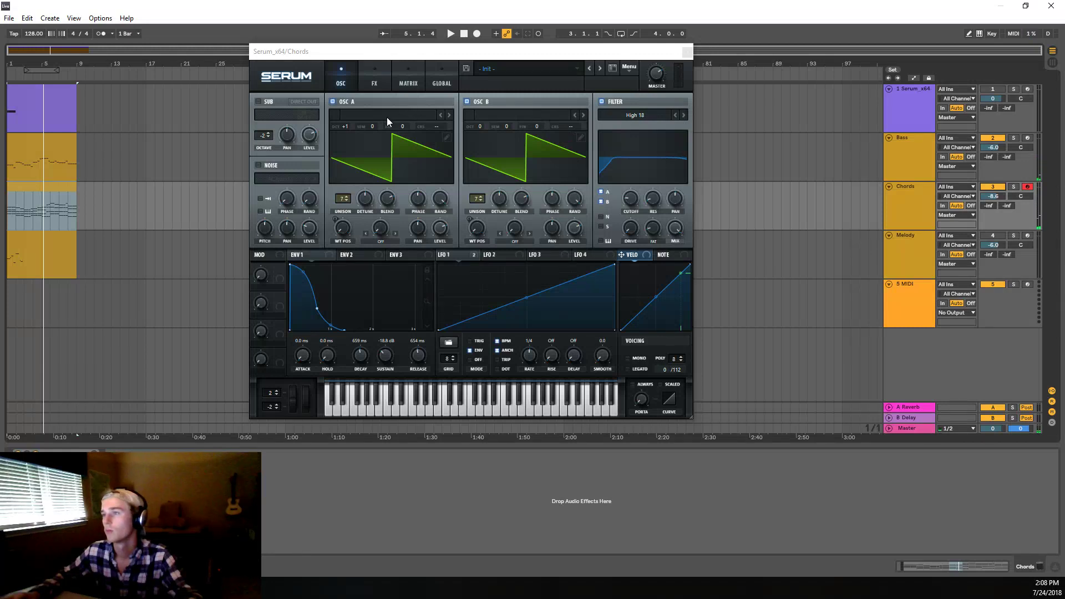
key(space)
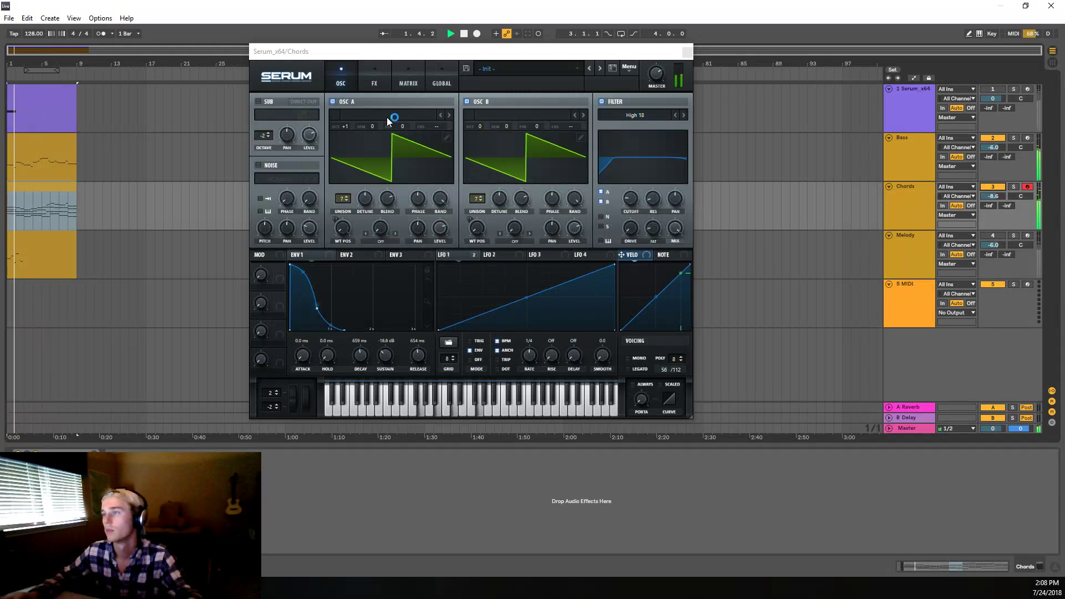
key(space)
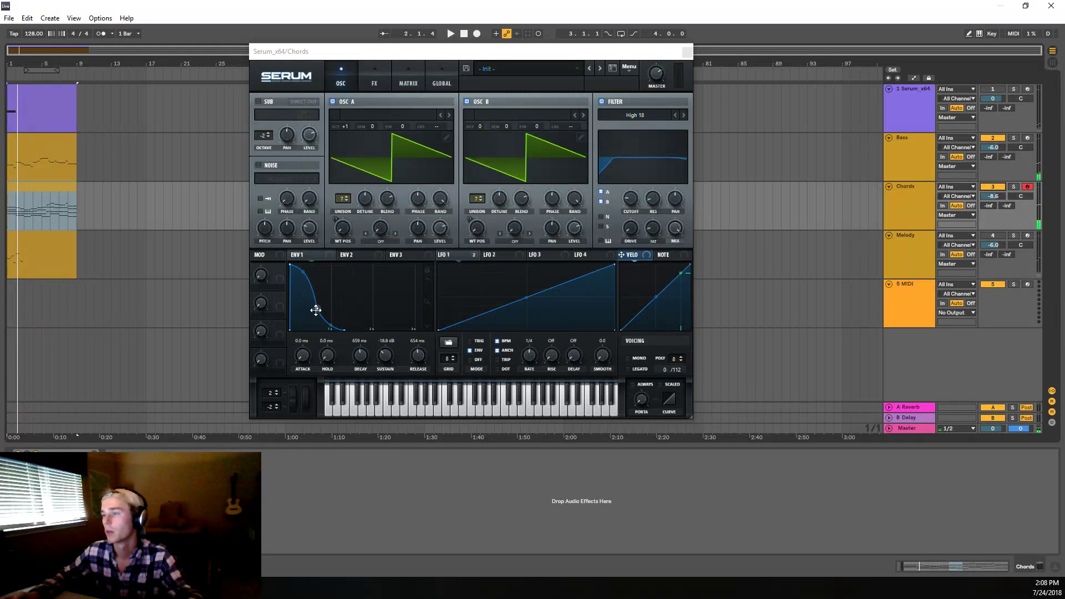
Step: Lengthen Env 1's decay to about 1.01 s and lower its sustain to about -27.4 dB while auditioning the chords
drag(316, 310, 333, 307)
key(space)
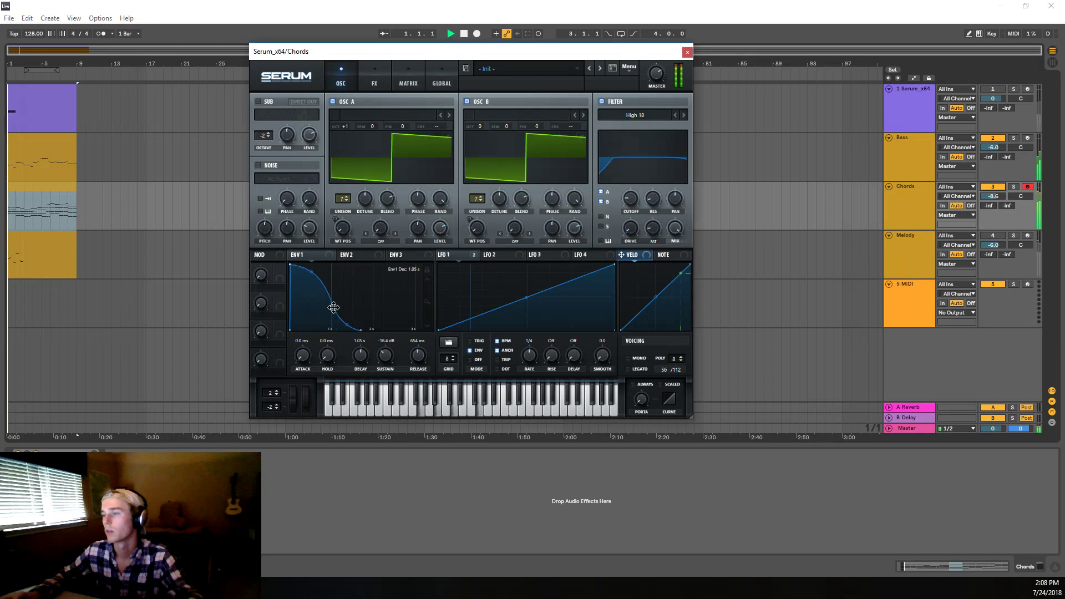
drag(333, 307, 331, 311)
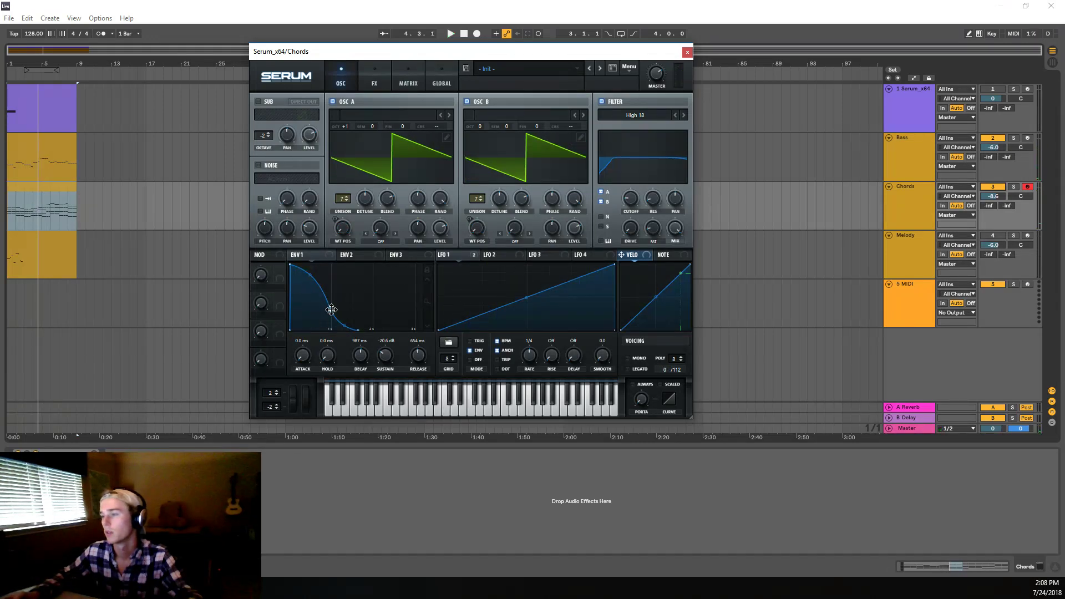
drag(330, 311, 332, 317)
Step: Reduce the unison voices of oscillators A and B to 4 each while playing the chords
key(space)
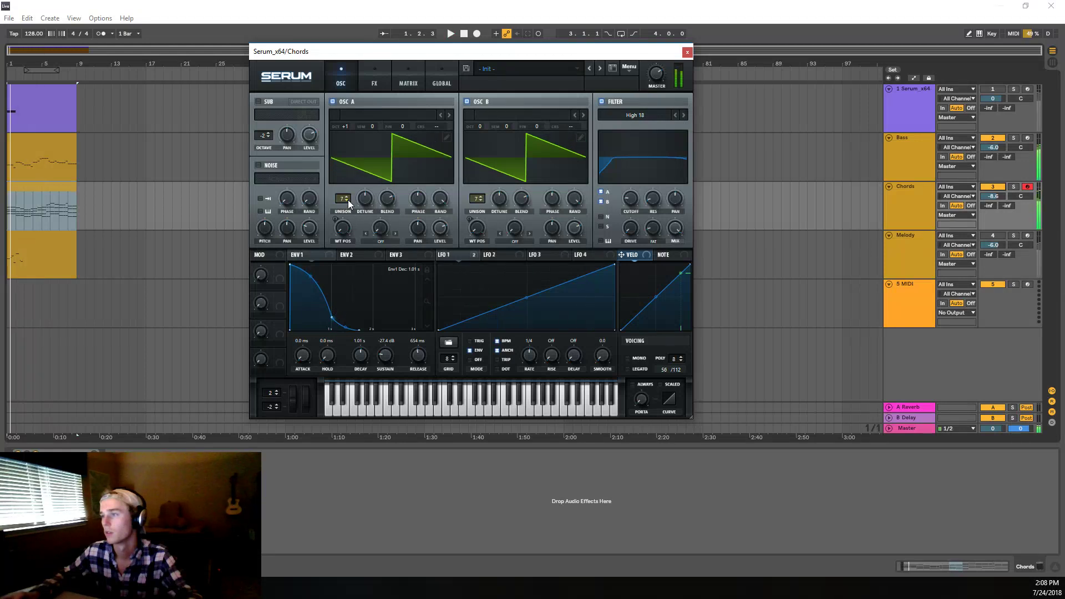
drag(346, 199, 343, 220)
drag(474, 204, 477, 219)
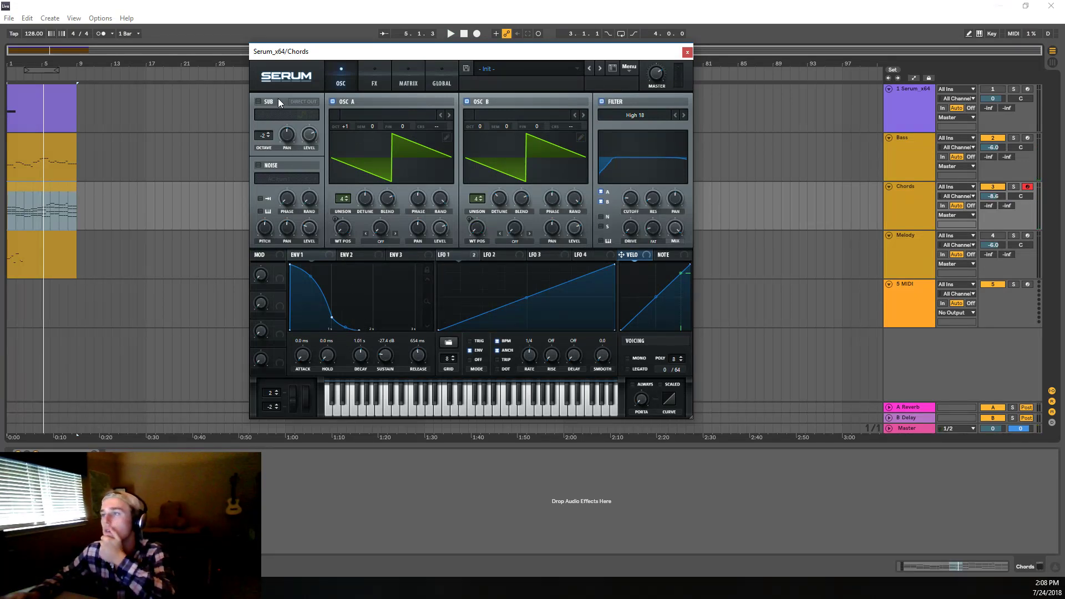
click(432, 114)
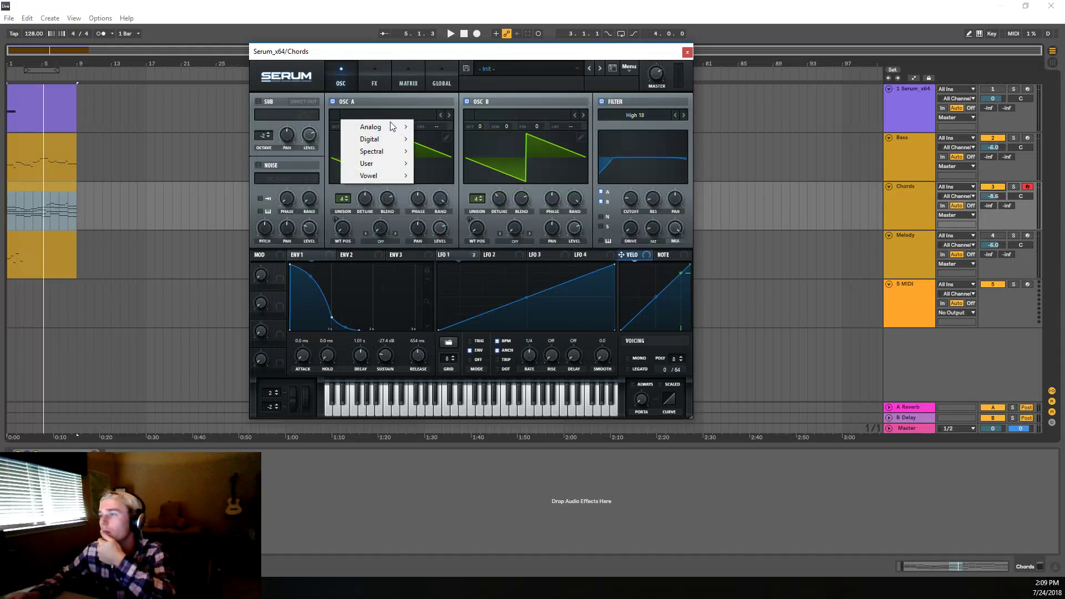
click(409, 226)
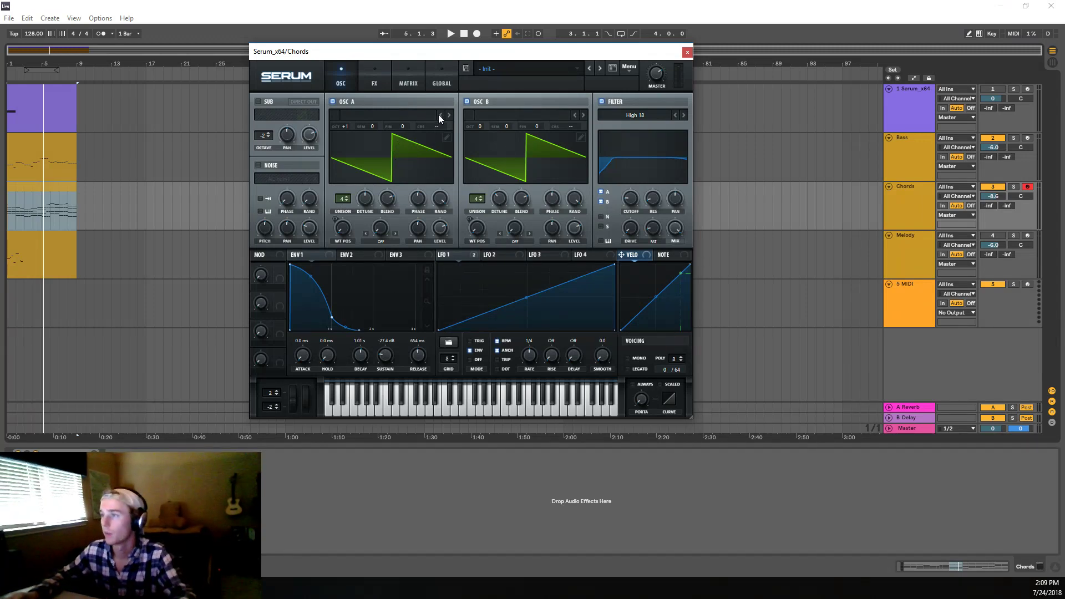
click(560, 112)
mouse_move(532, 127)
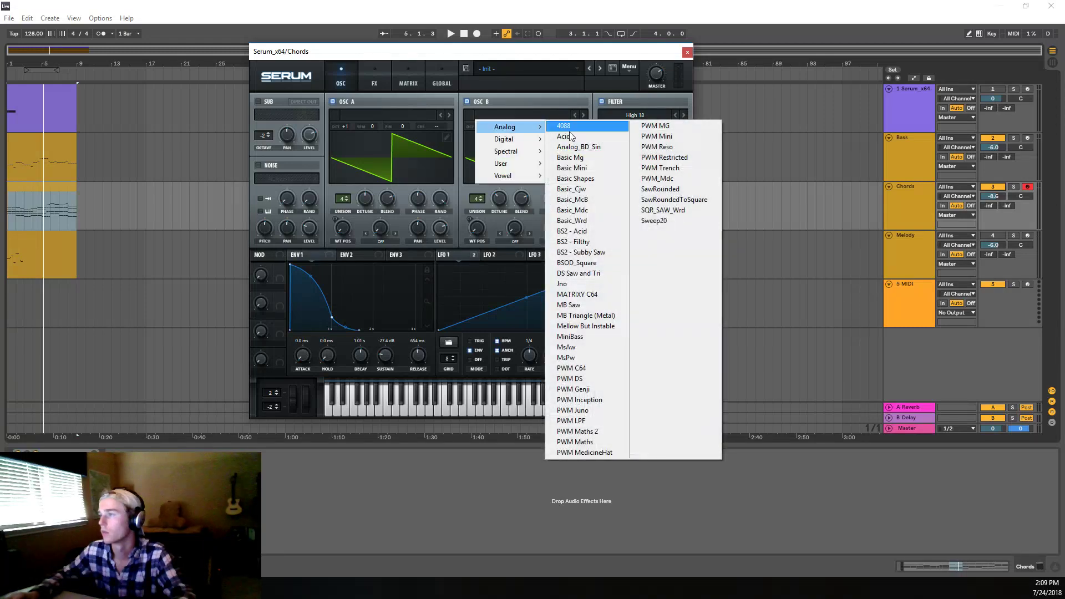
click(591, 180)
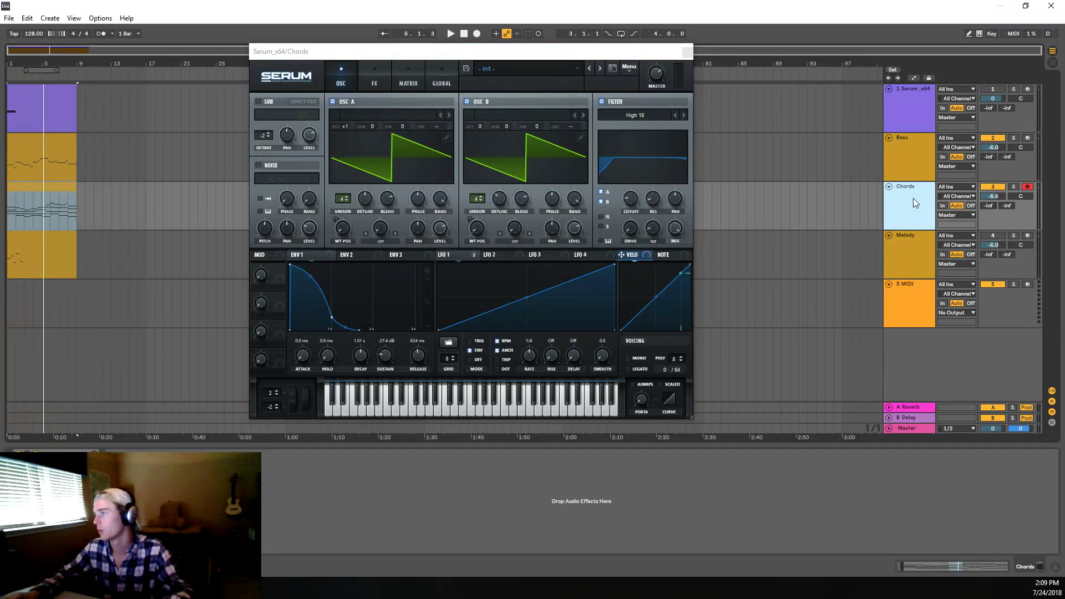
Step: Duplicate the Chords track with its clip and synth, and briefly play both copies together
key(ctrl+d)
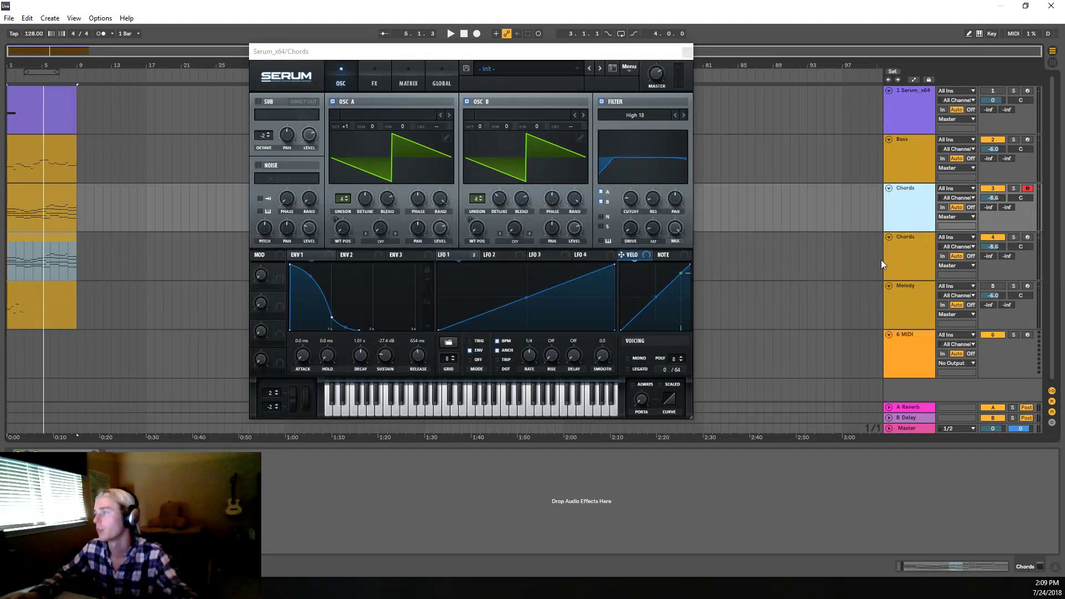
click(902, 254)
click(905, 215)
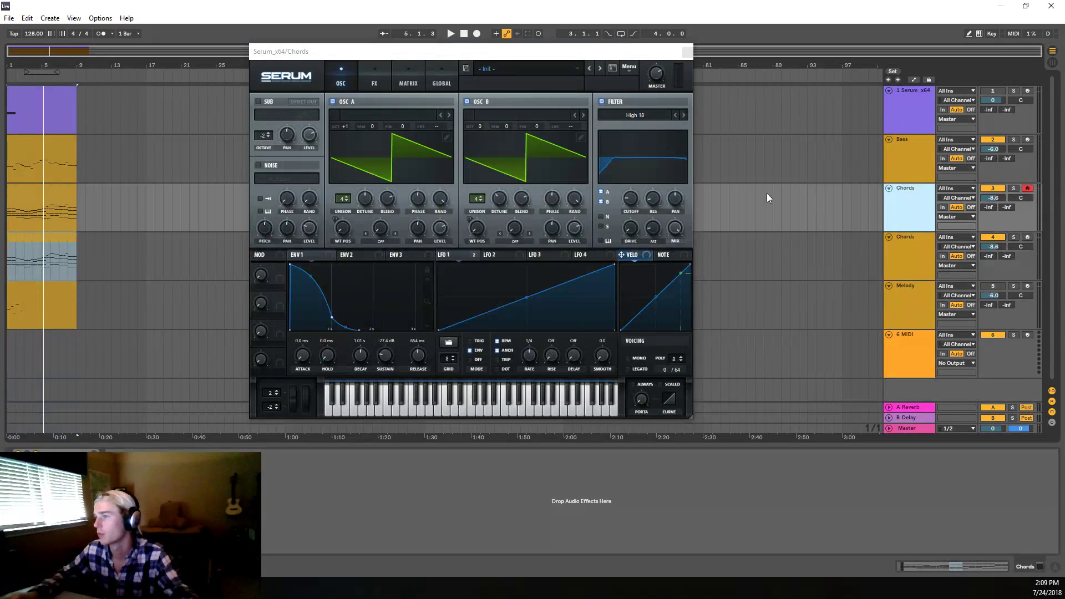
key(space)
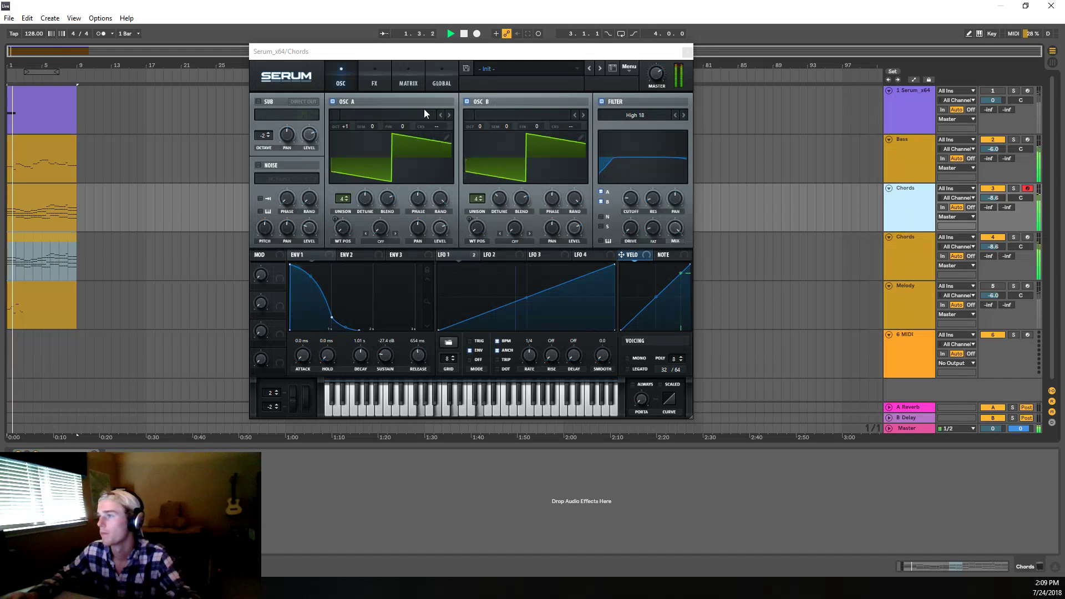
key(space)
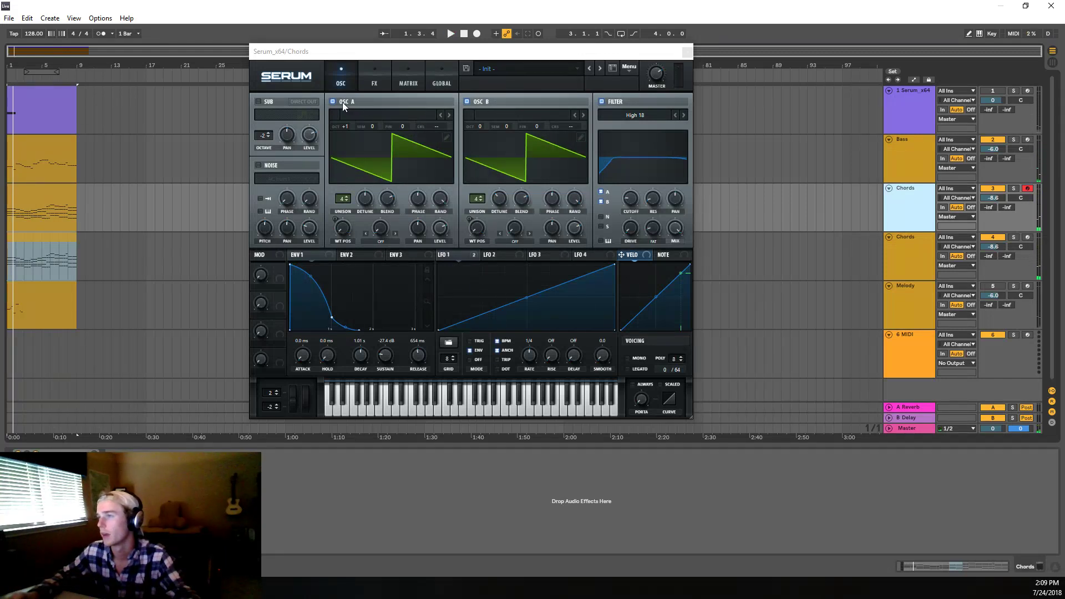
Step: Load the Analog wavetable Basic Shapes into oscillator A of the Chords synth
click(429, 115)
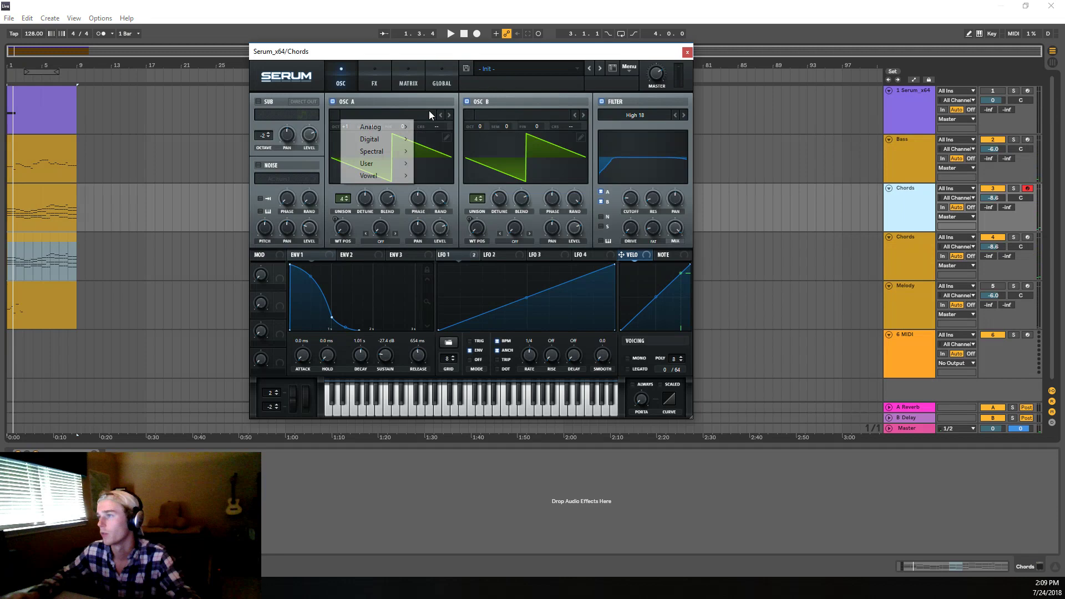
mouse_move(383, 128)
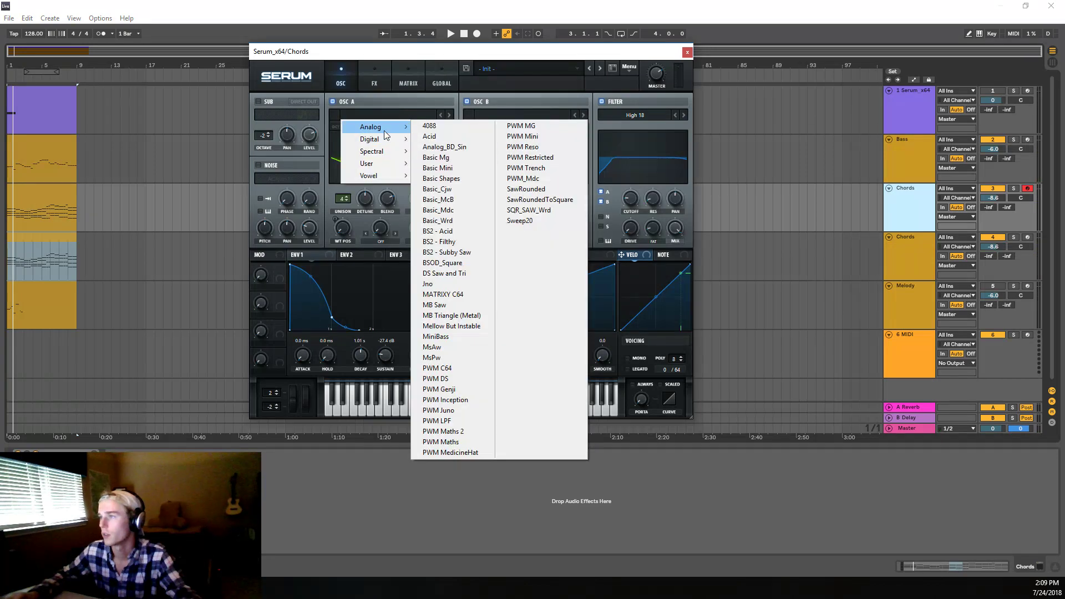
click(458, 178)
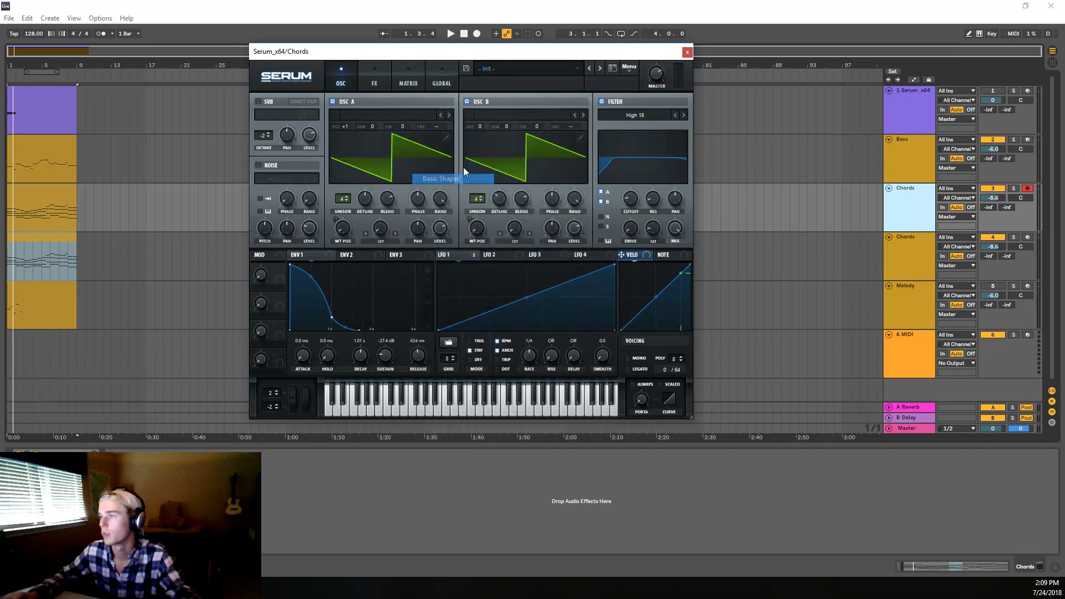
Step: Load the Analog wavetable Basic Shapes into oscillator B of the Chords synth and play the chords
click(481, 105)
click(480, 114)
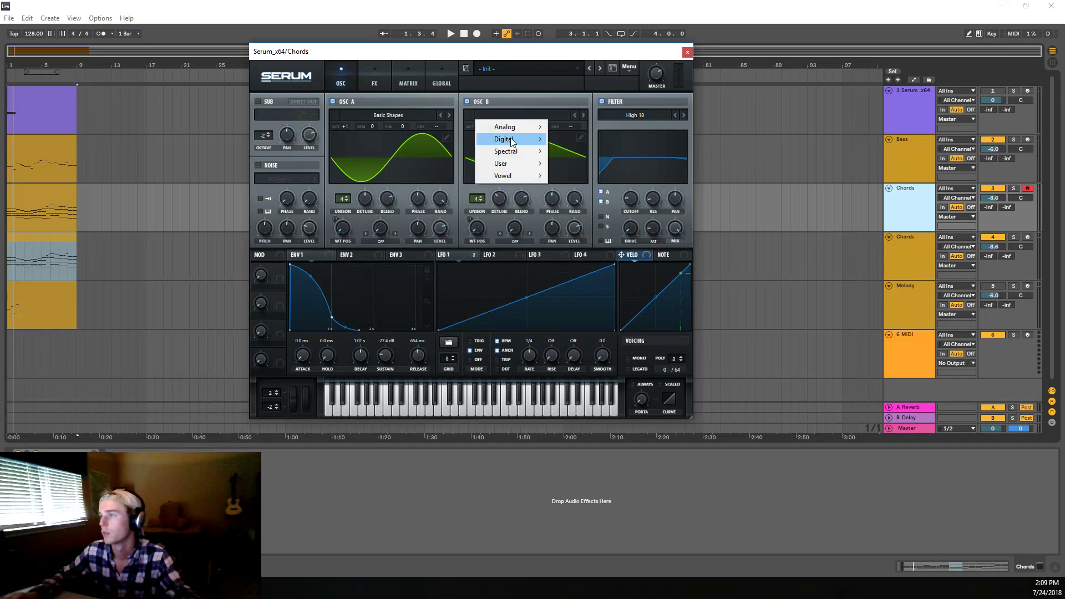
mouse_move(511, 138)
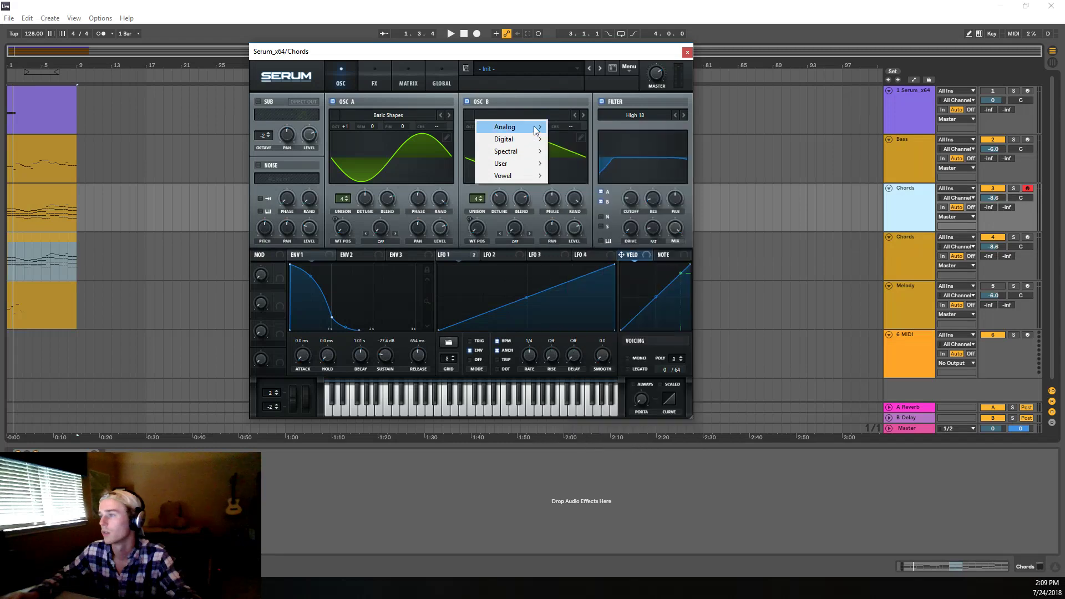
click(591, 181)
key(space)
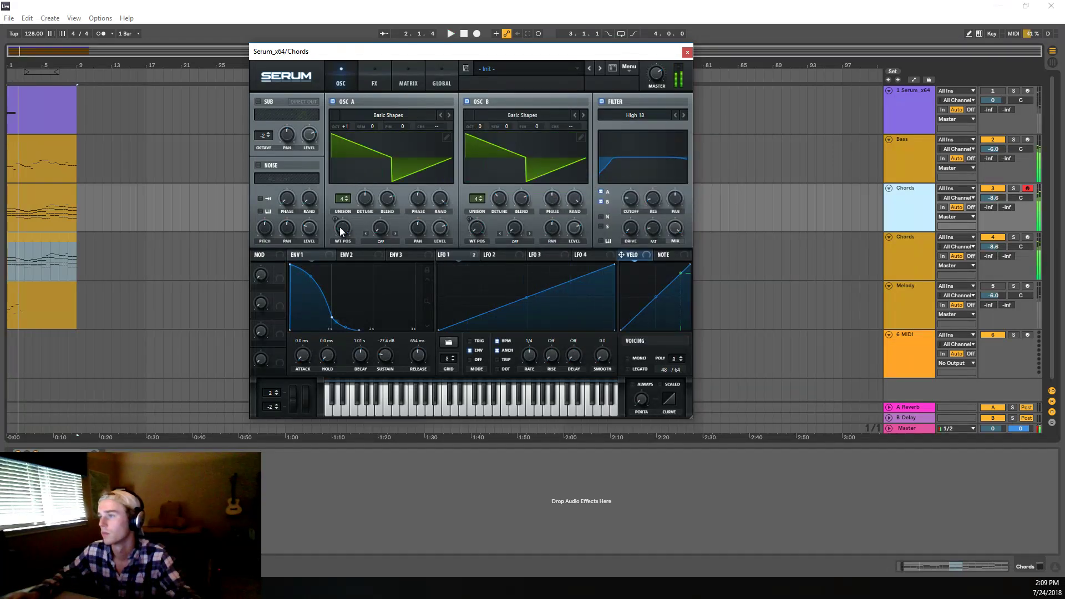
Step: Bypass all of LFO 1's destinations and set oscillator B's warp to FM (from A) at about 60%
right_click(462, 255)
click(493, 290)
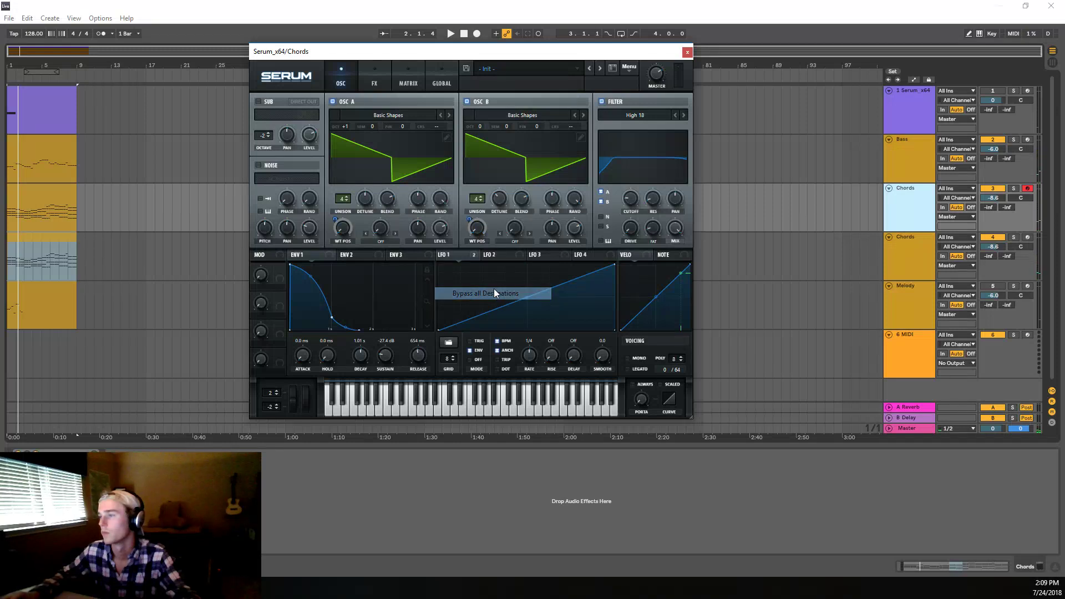
click(515, 241)
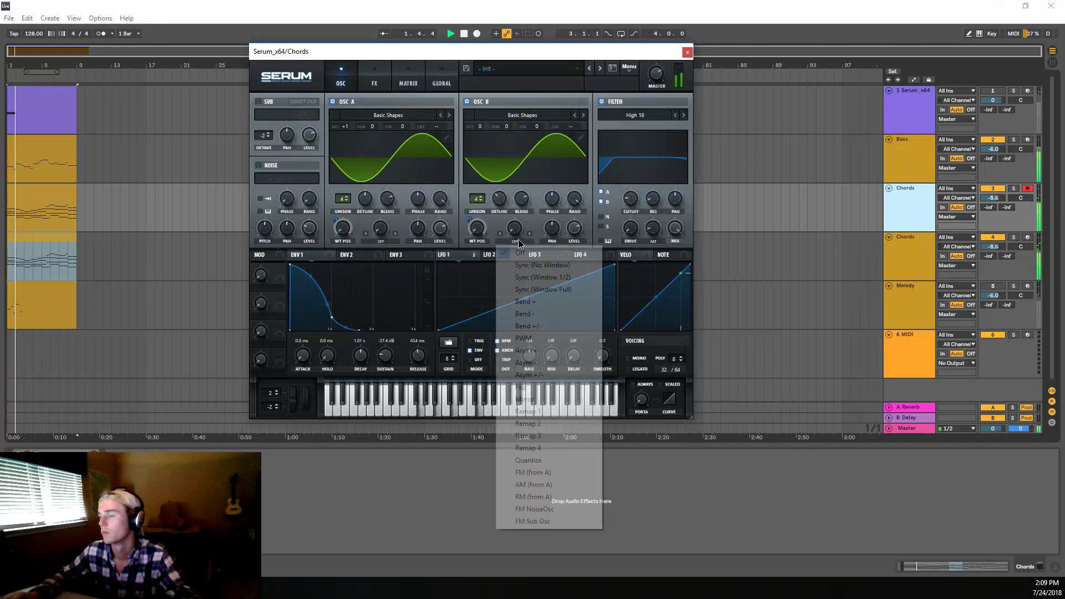
click(553, 472)
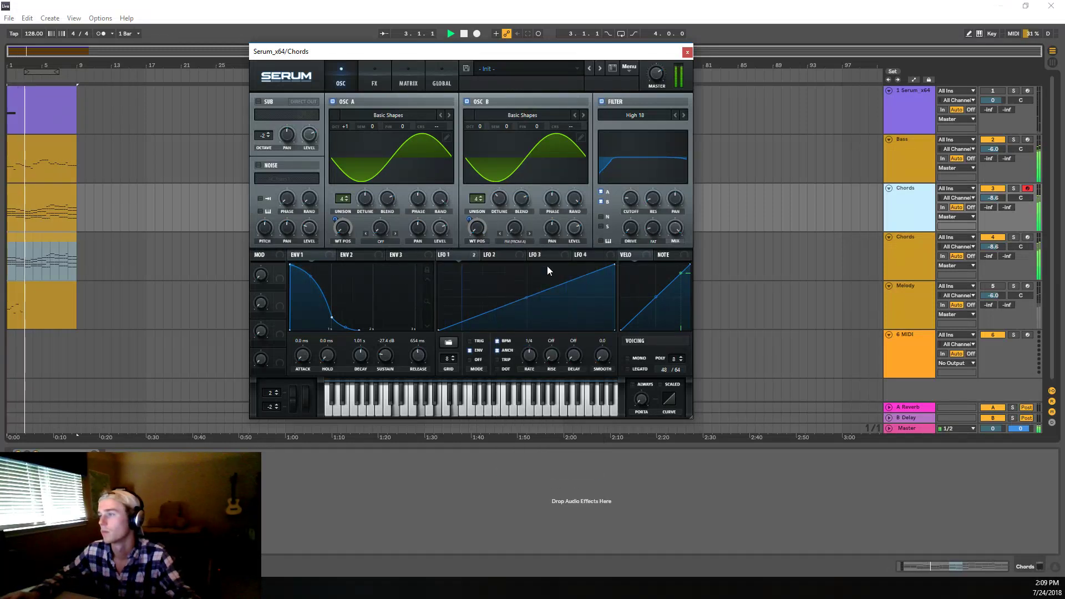
drag(514, 228, 583, 197)
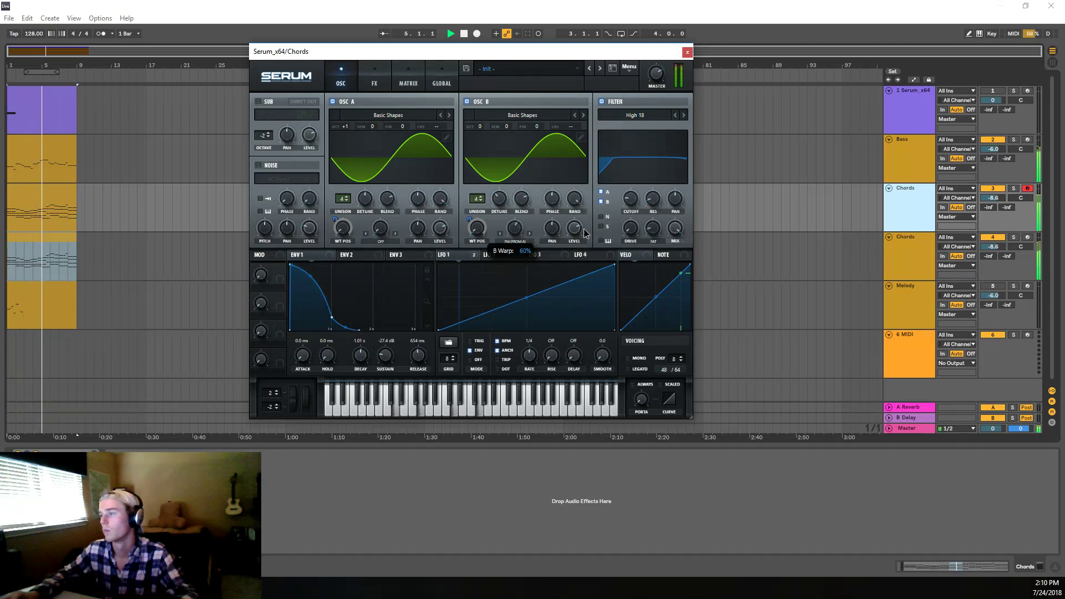
drag(583, 232, 583, 235)
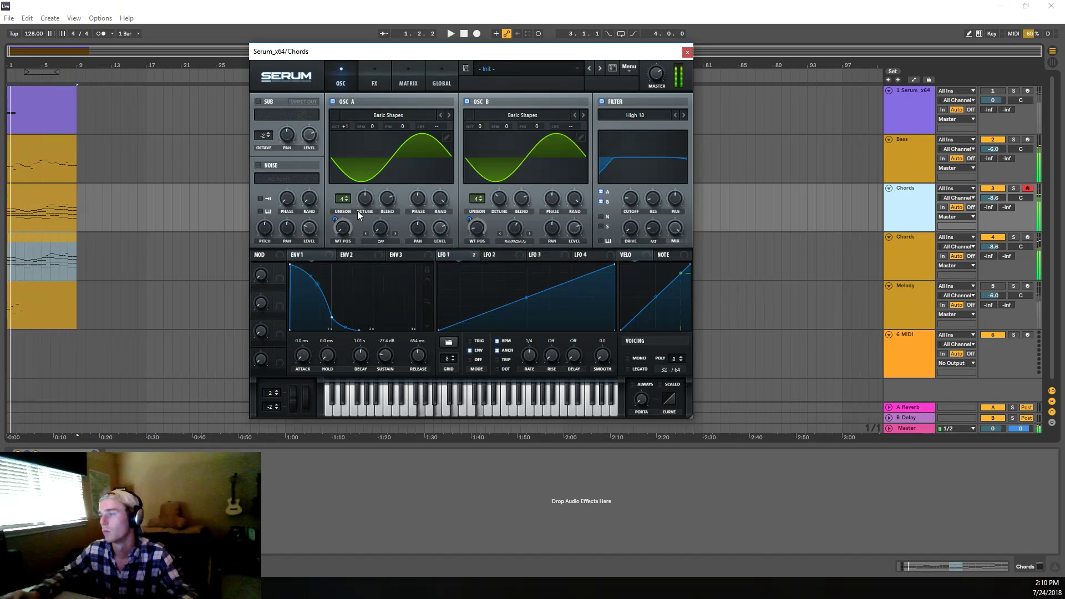
Step: Assign LFO 2 to oscillator B's warp amount, lower the base warp, and reshape LFO 2 into a descending ramp during playback
key(space)
click(505, 256)
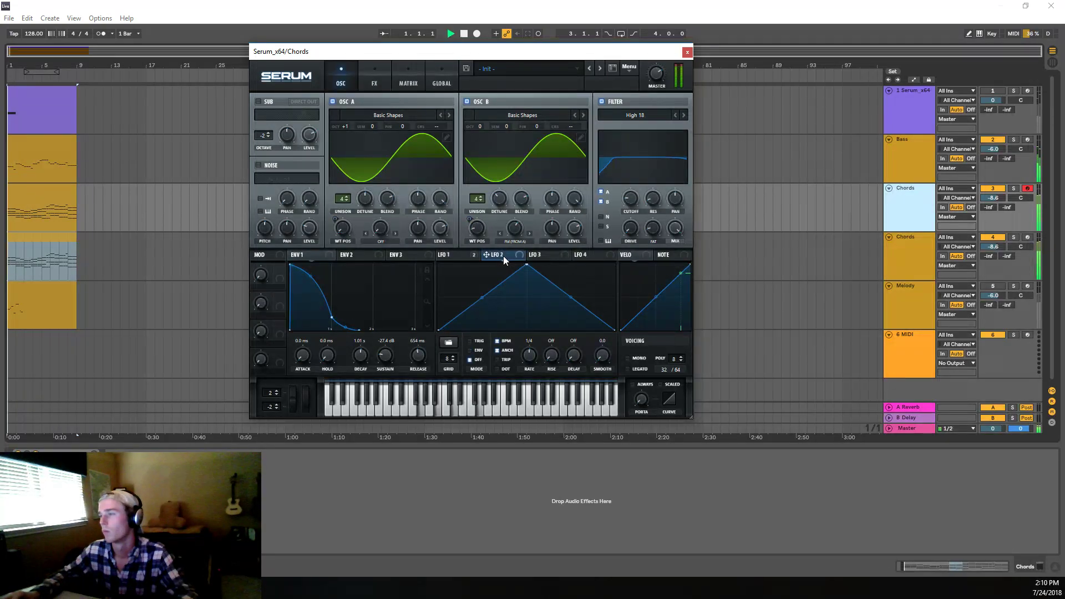
key(space)
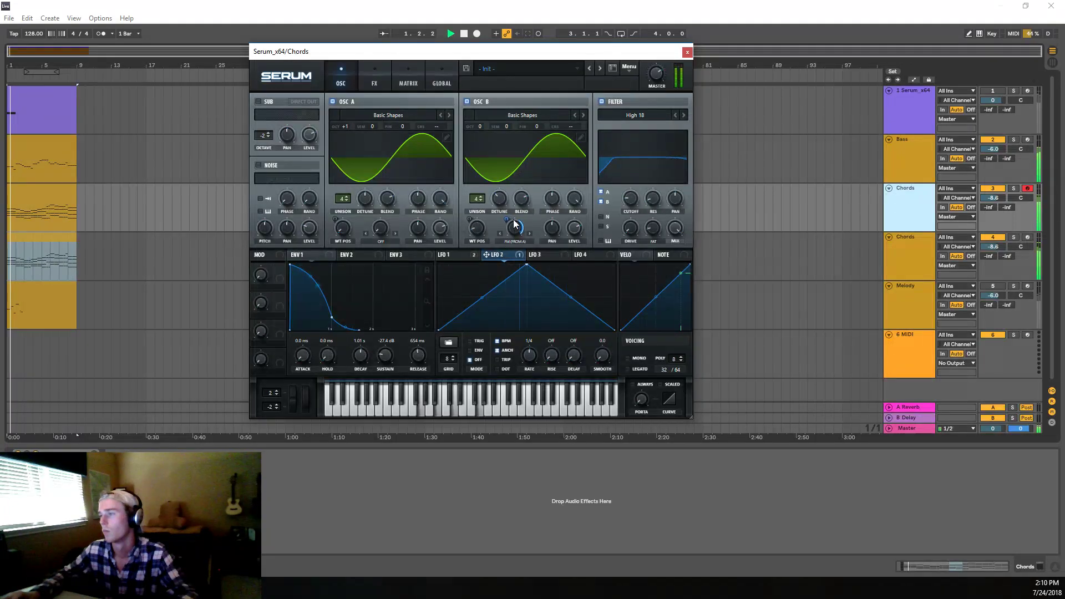
mouse_move(509, 219)
drag(513, 232, 504, 321)
drag(507, 219, 507, 206)
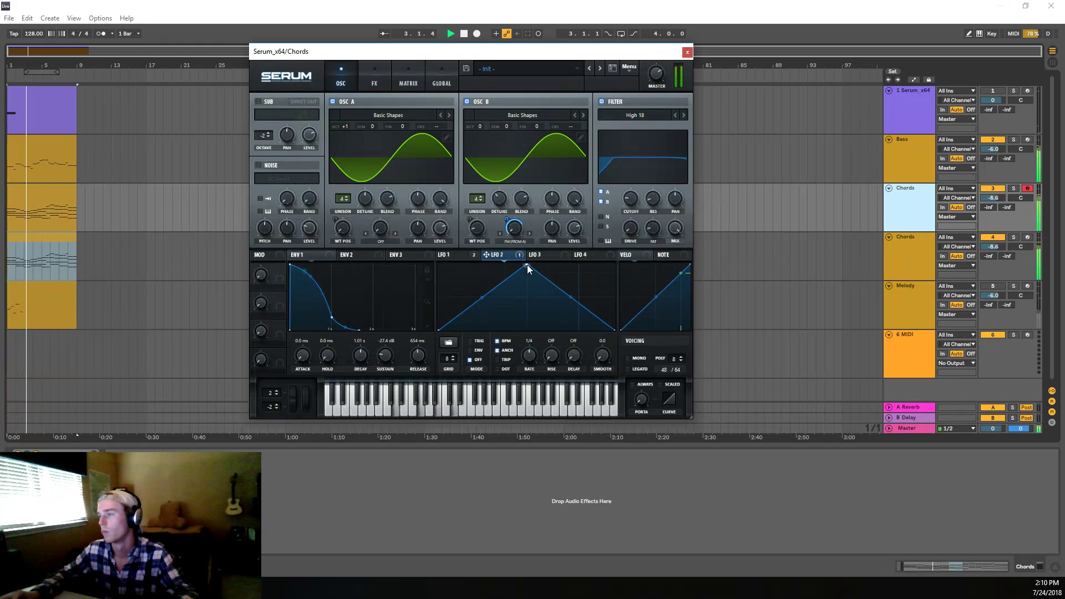
drag(527, 266, 469, 230)
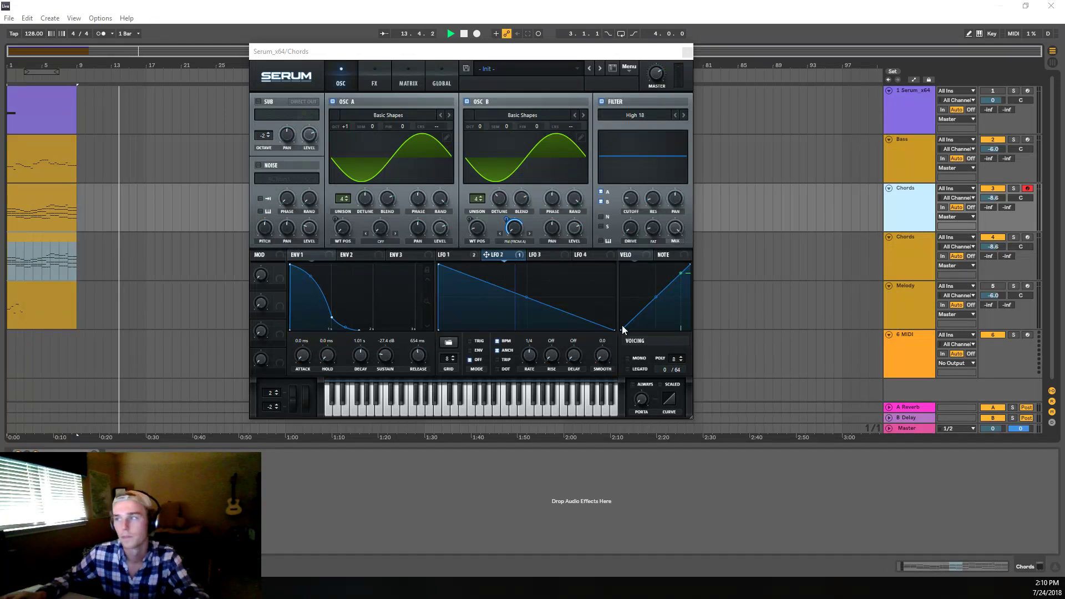
Step: Bring up the Serum on the lower Chords track and play the arrangement from the start
click(720, 258)
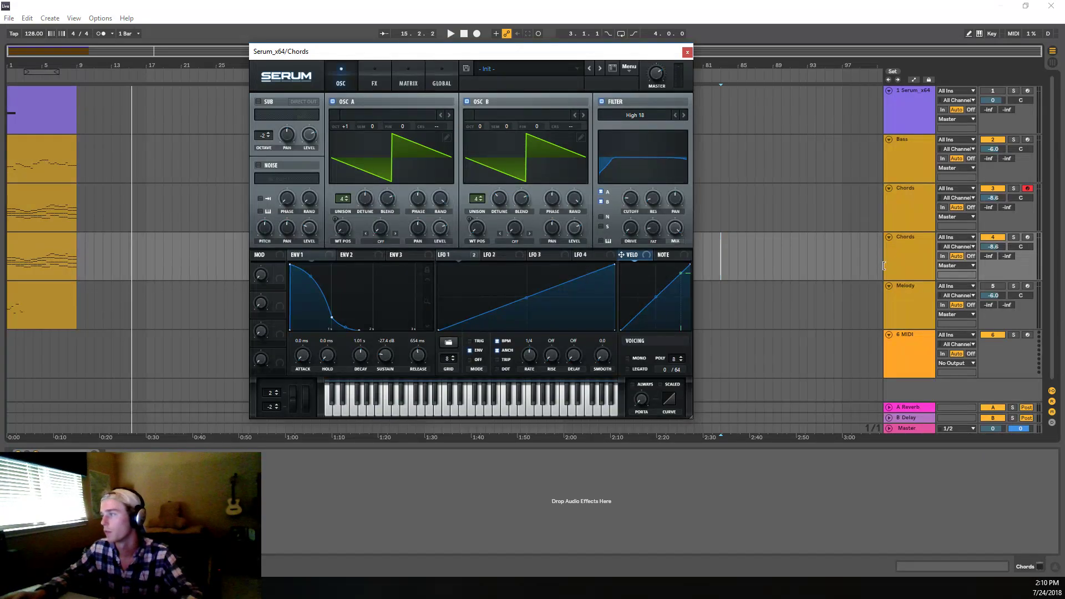
click(904, 204)
click(915, 266)
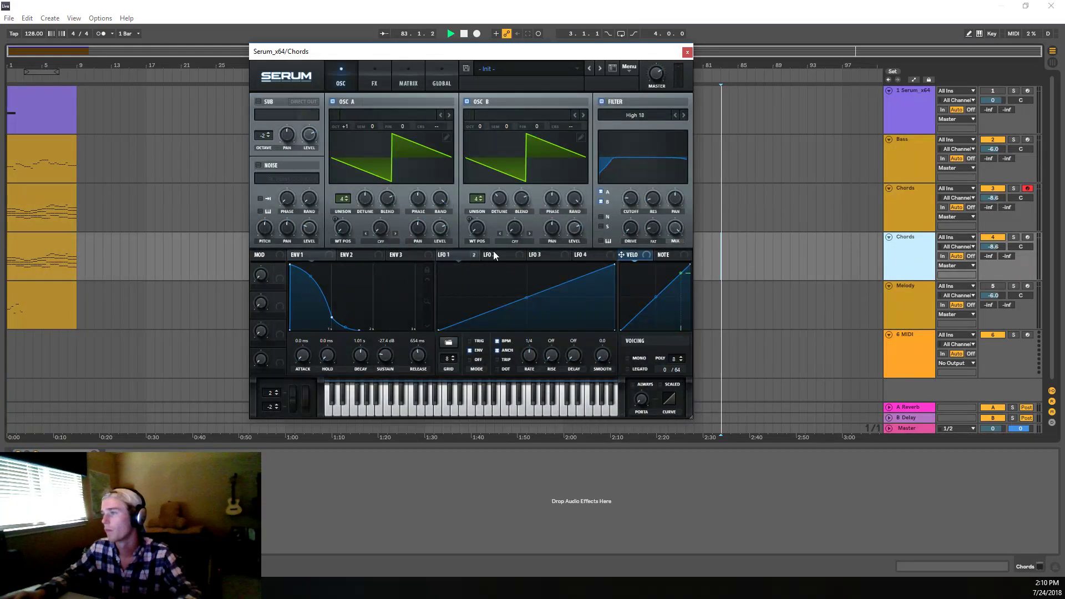
key(space)
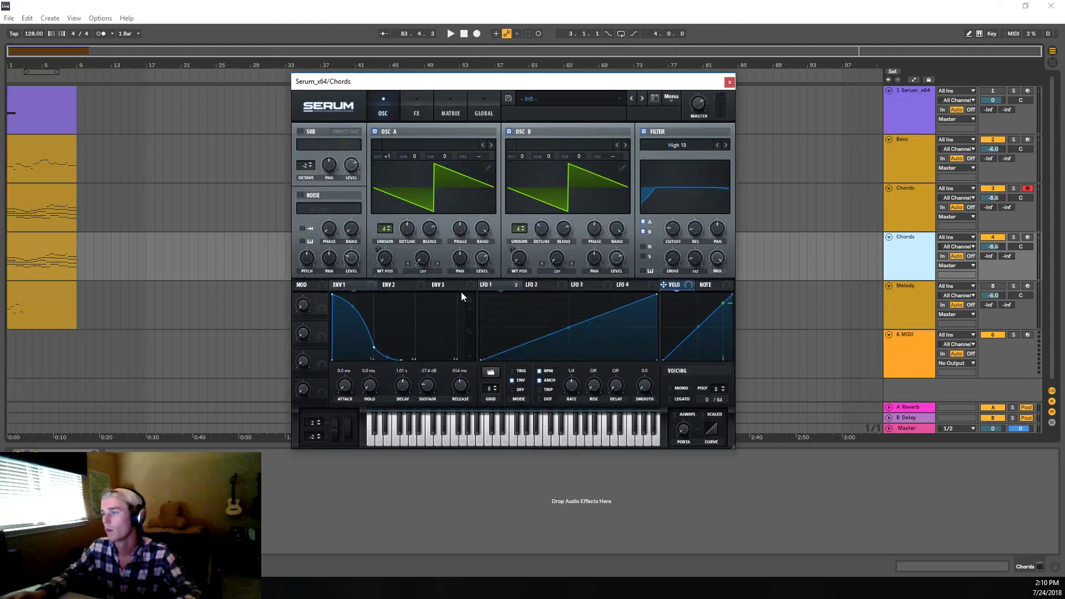
click(21, 78)
double_click(467, 33)
key(space)
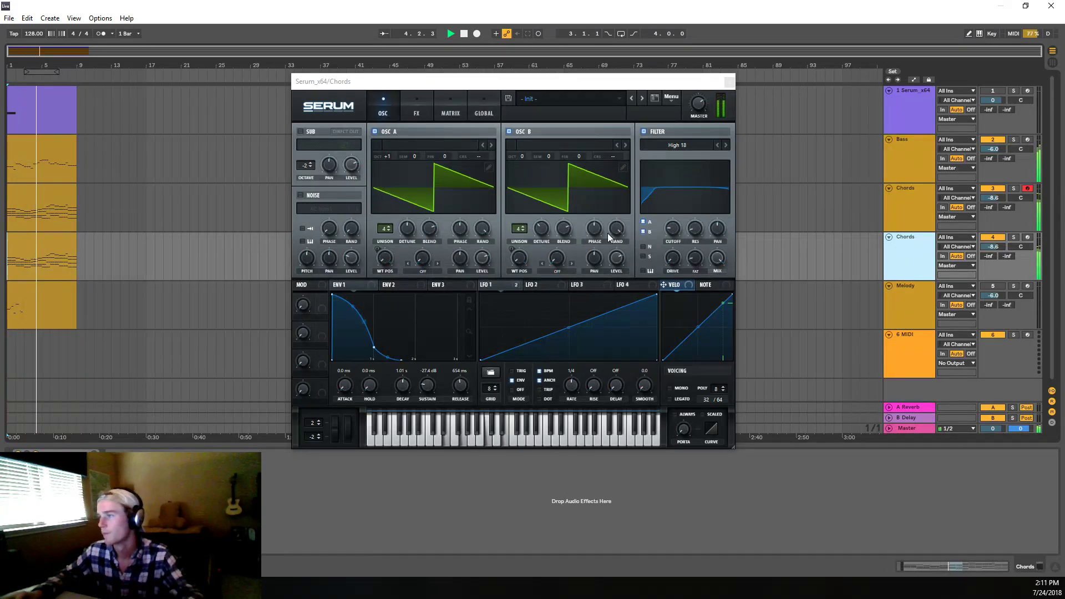
Step: Flip LFO 1 into a descending ramp in the lower Chords track's synth and replay the chords
key(space)
click(655, 294)
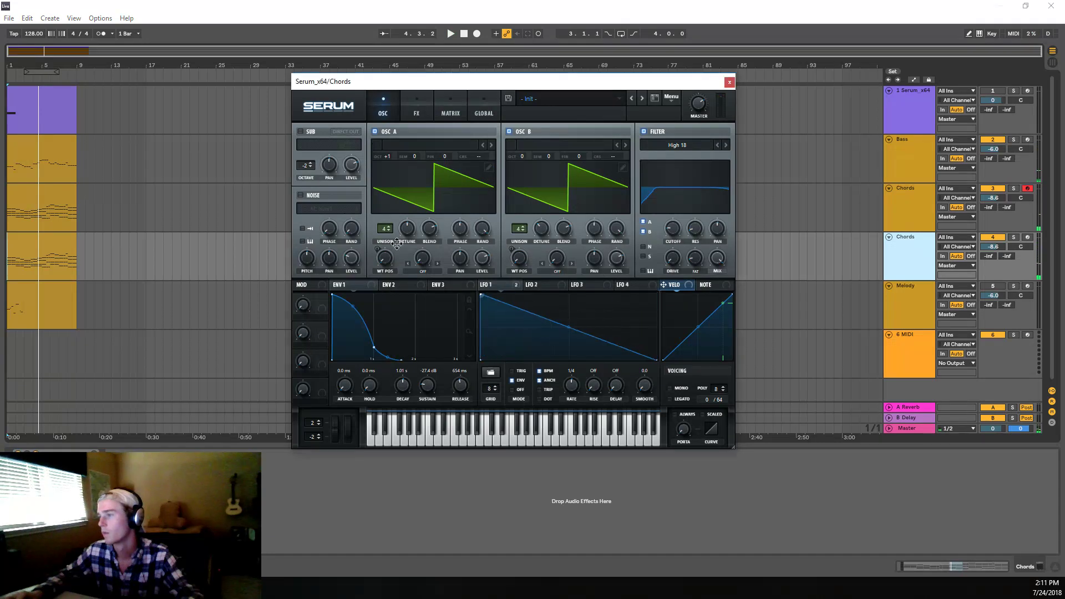
key(space)
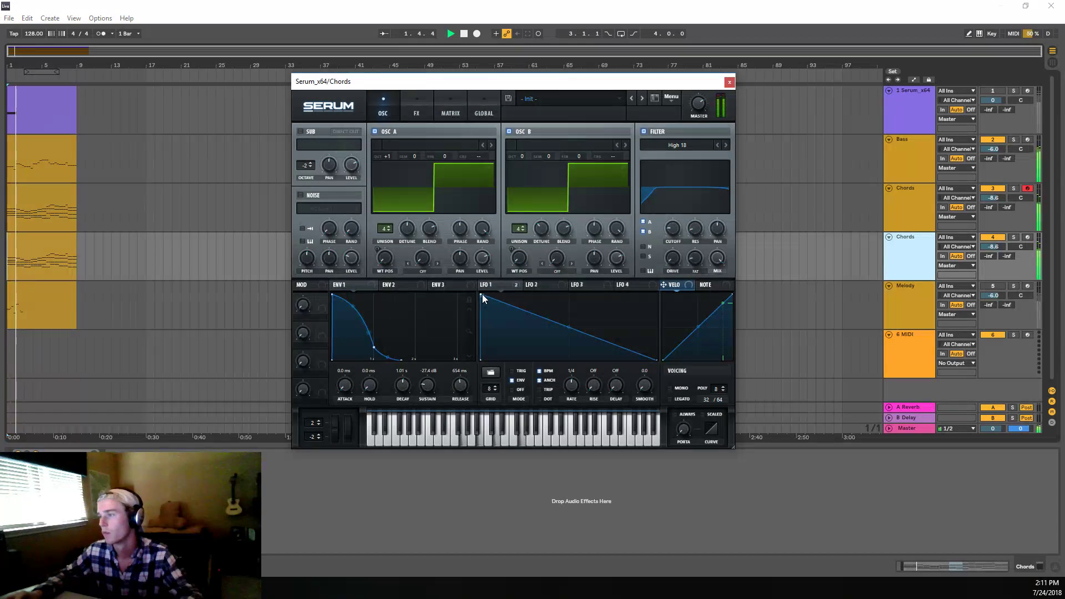
Step: Return to the upper Chords track's synth, mute the lower Chords track, and audition the remaining chord sound
click(891, 299)
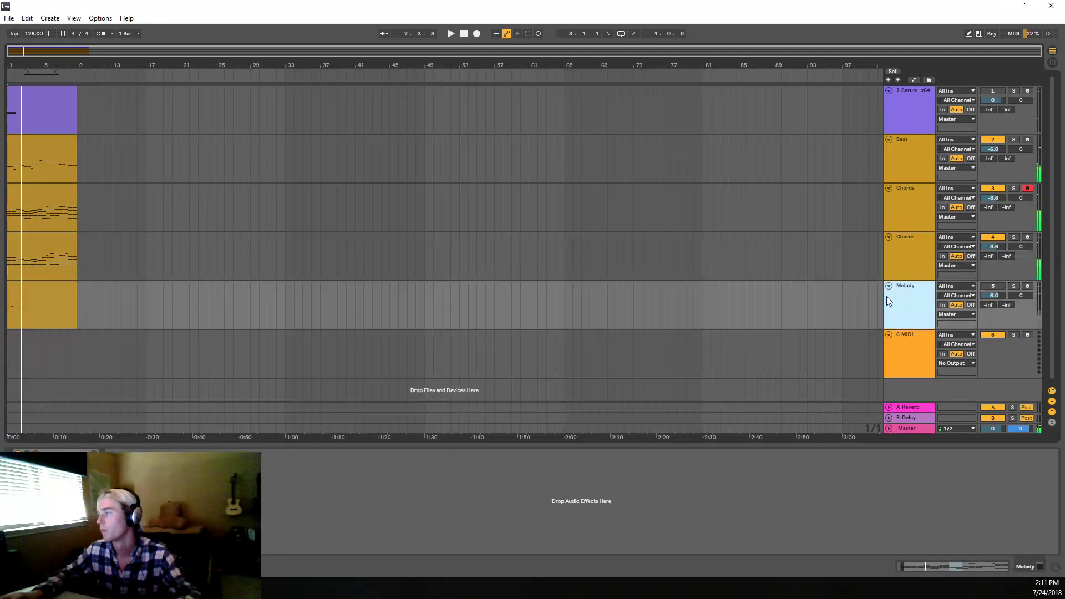
click(907, 246)
click(915, 207)
key(space)
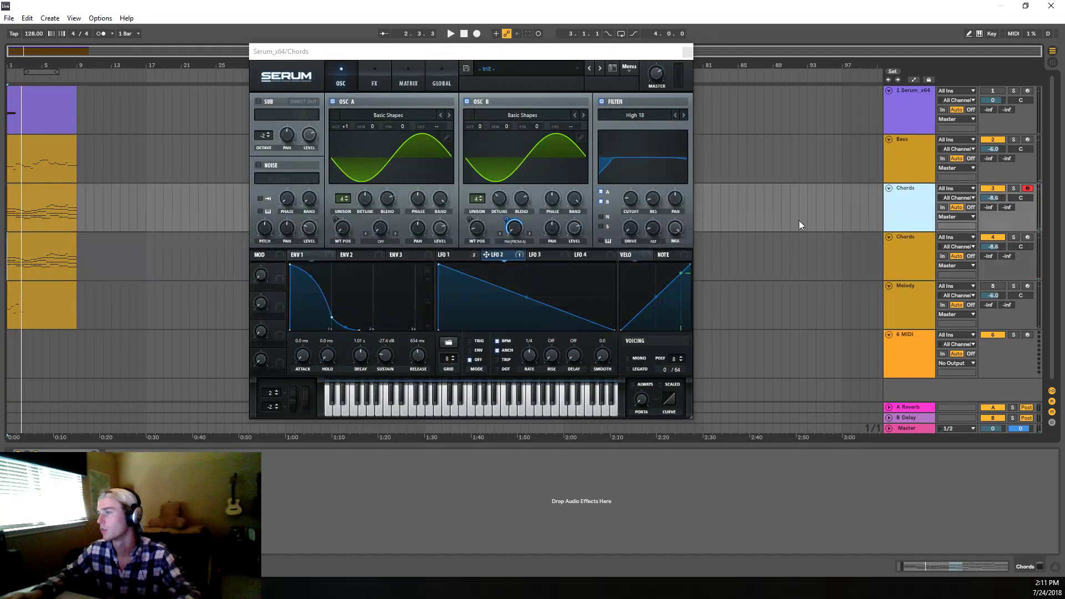
click(993, 243)
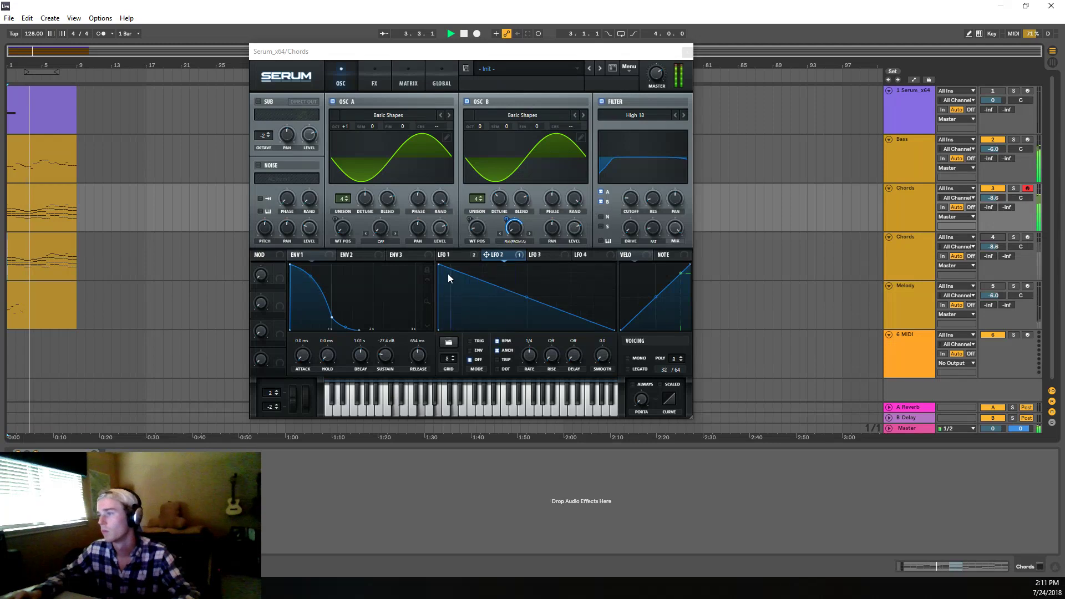
key(space)
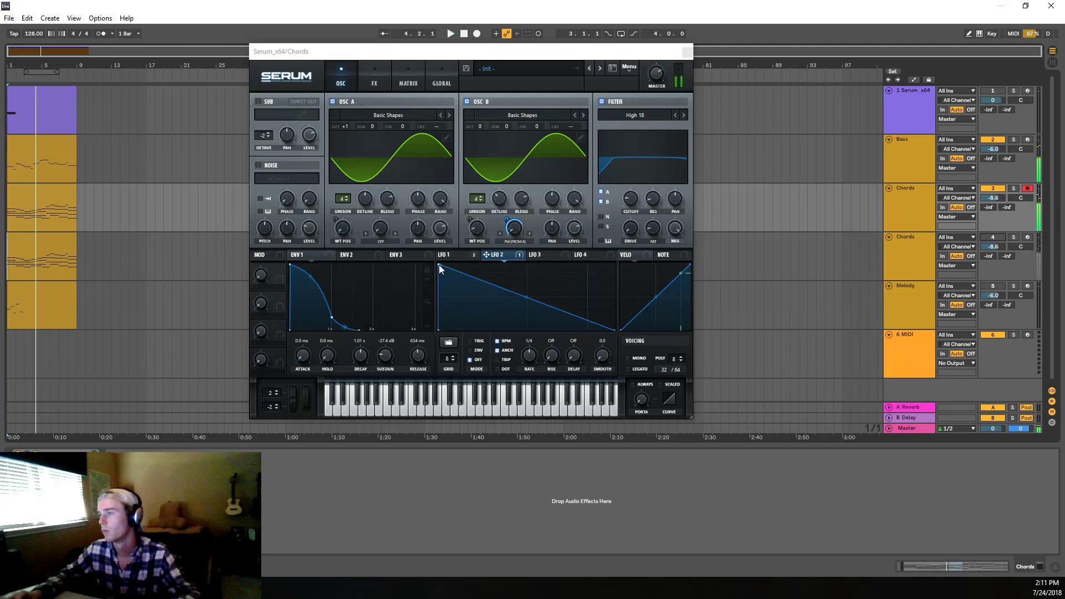
Step: Reduce LFO 2's modulation of oscillator B's warp to 51 while playing the chords
key(space)
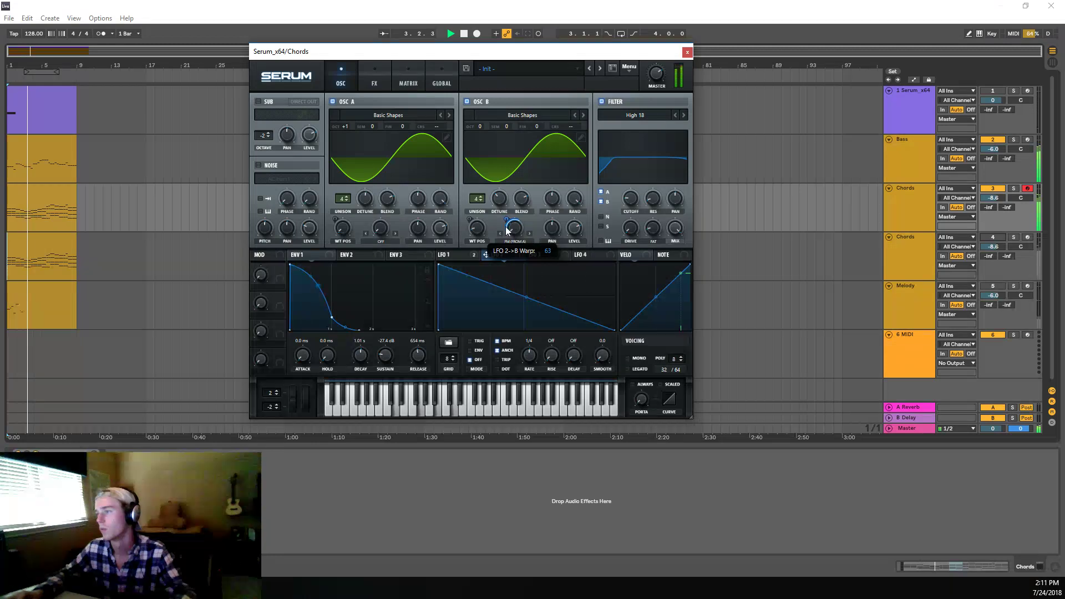
mouse_move(516, 228)
mouse_down()
mouse_move(521, 217)
mouse_move(506, 228)
mouse_up()
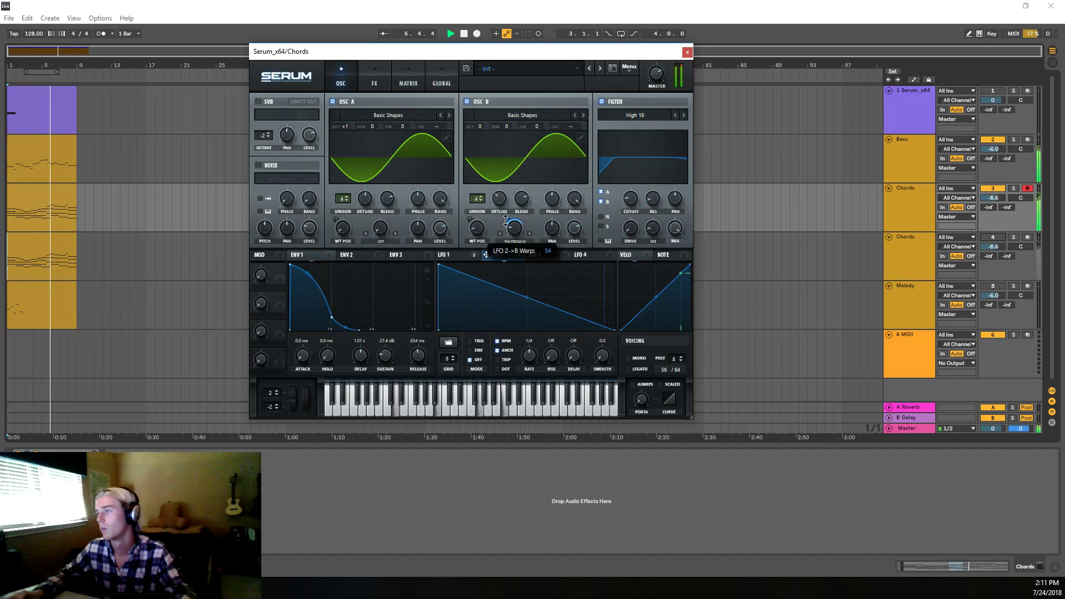
drag(505, 221, 506, 220)
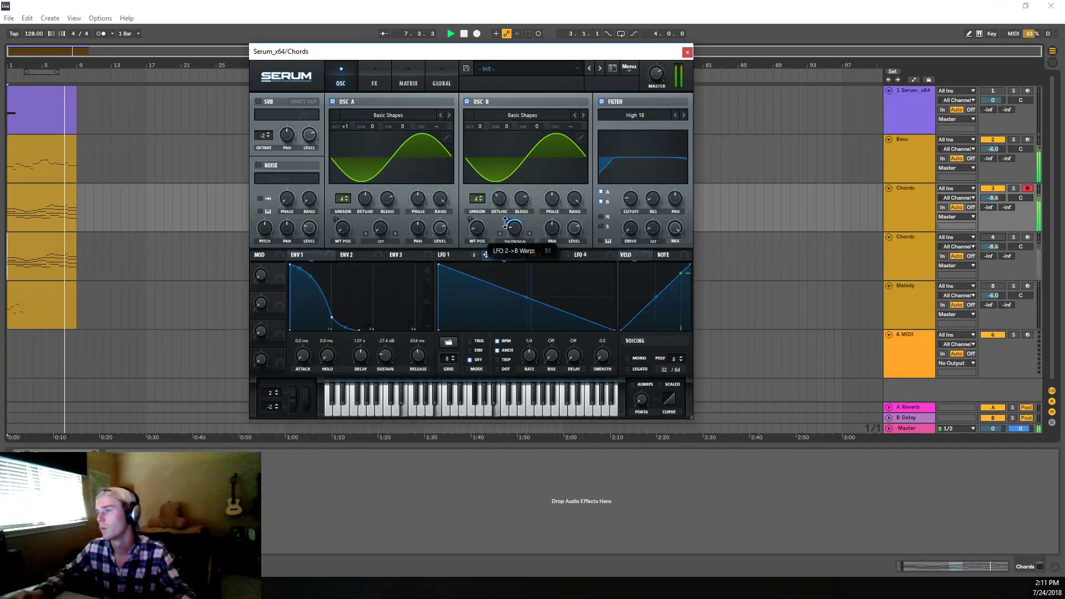
Step: Enable the noise oscillator with AC hum1 and bend Env 1's decay curve outward
click(258, 165)
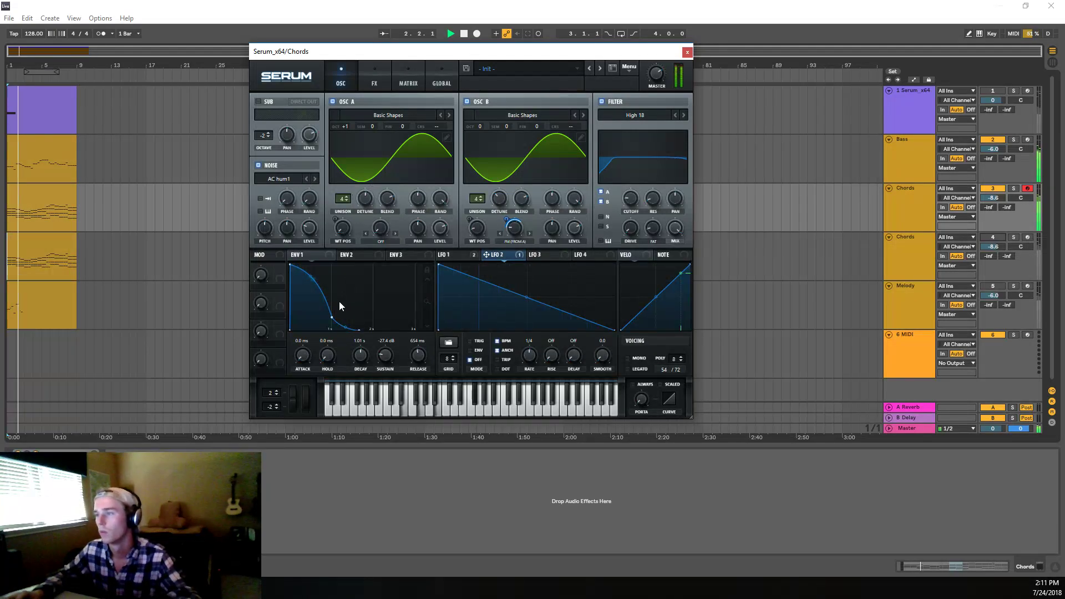
drag(313, 277, 344, 274)
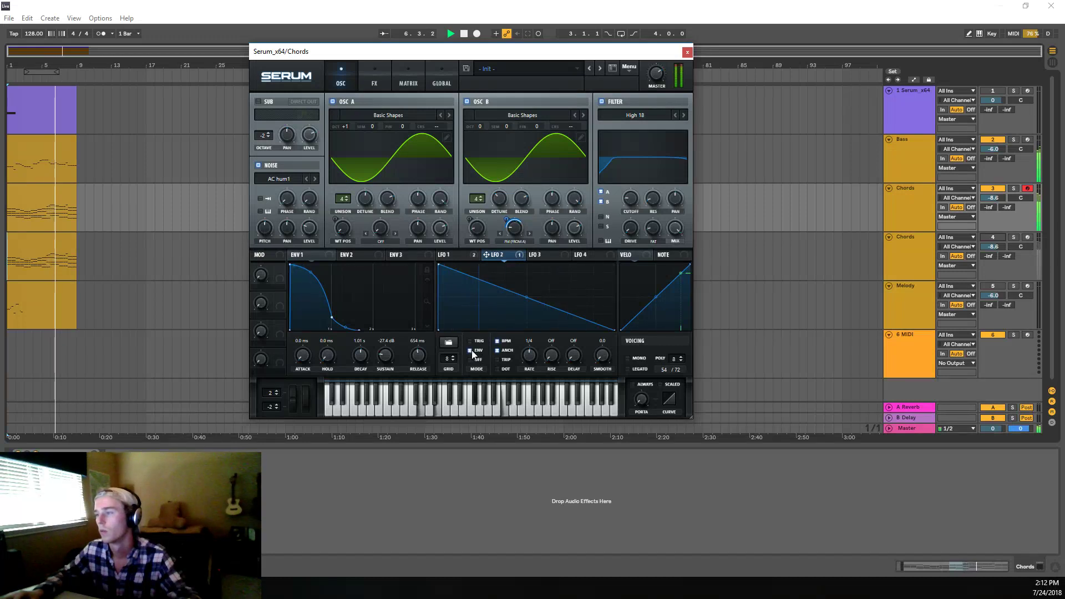
Step: Set LFO 2 to Trig mode at a 1/16 rate and its oscillator B warp modulation to 42
click(474, 341)
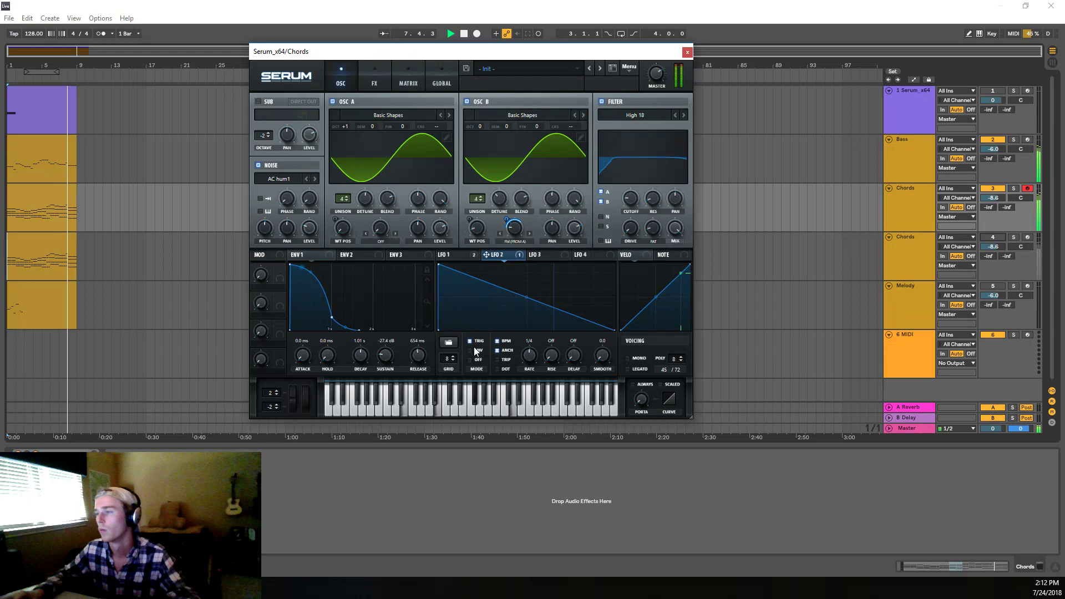
drag(533, 351, 540, 349)
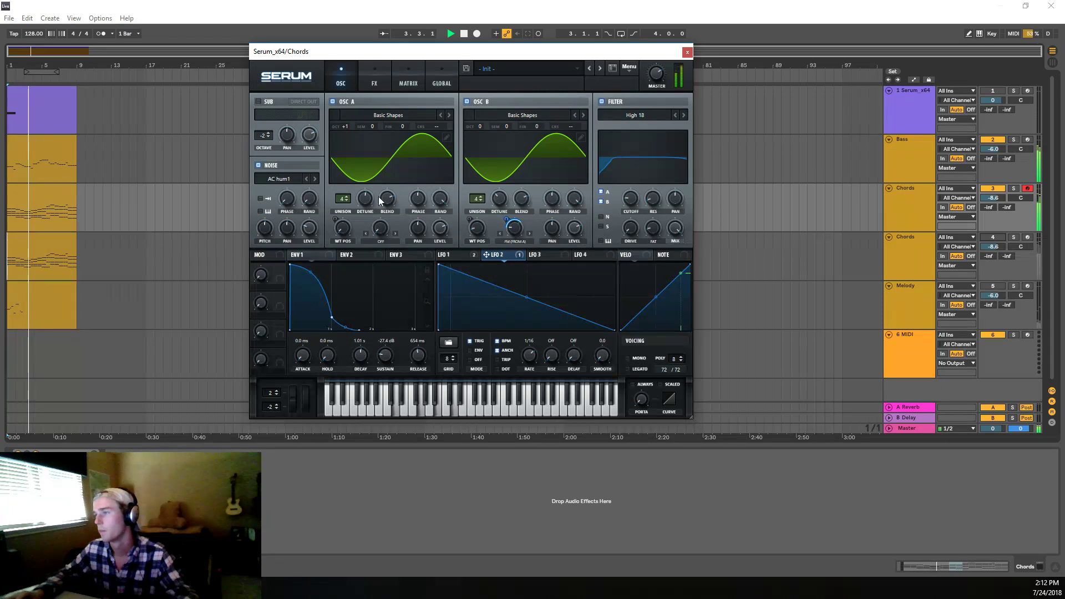
mouse_move(509, 228)
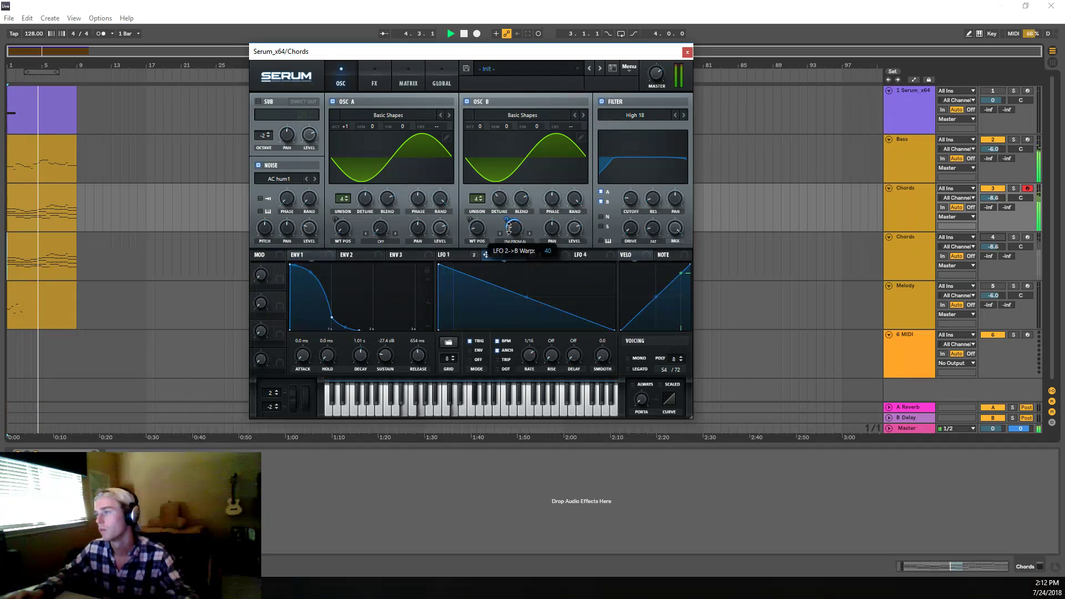
drag(509, 227, 510, 226)
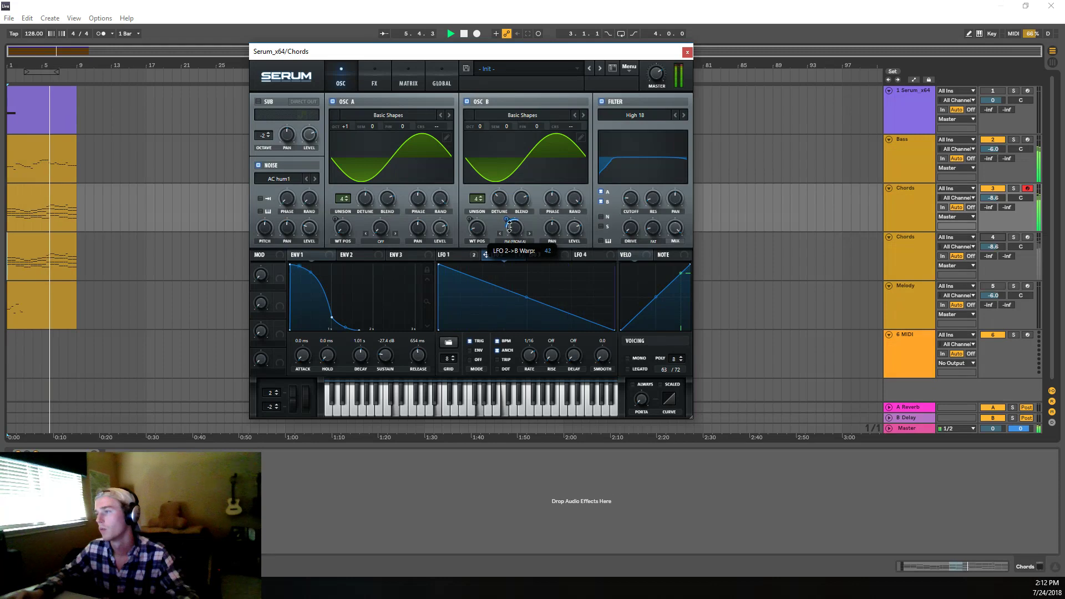
Step: Turn on triplet timing for LFO 2 and try its rate, leaving it at 1/16
click(501, 360)
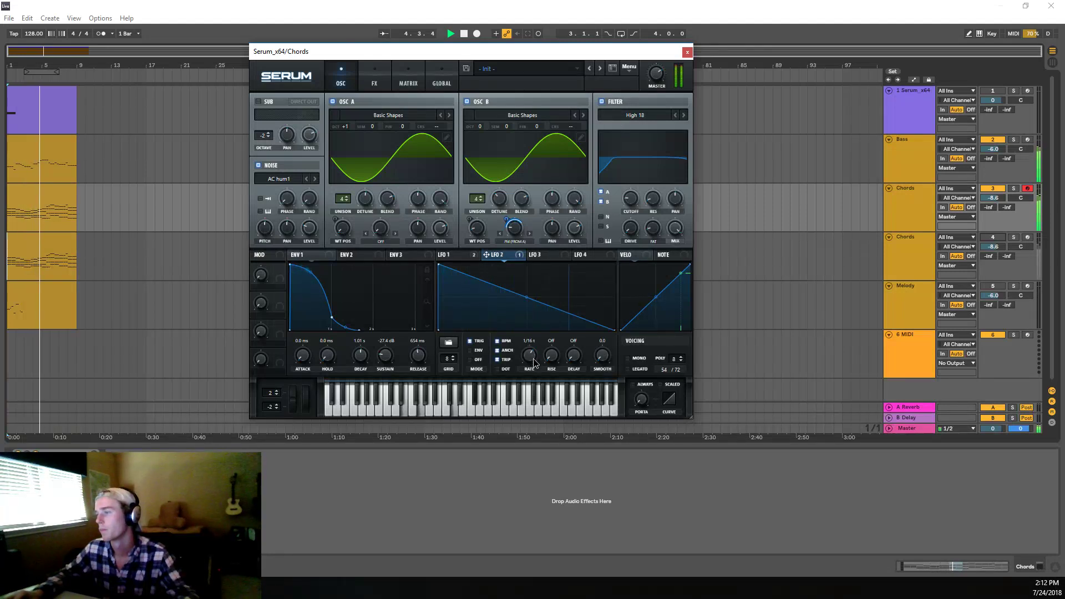
mouse_move(533, 359)
mouse_down()
mouse_move(535, 367)
mouse_move(531, 347)
mouse_up()
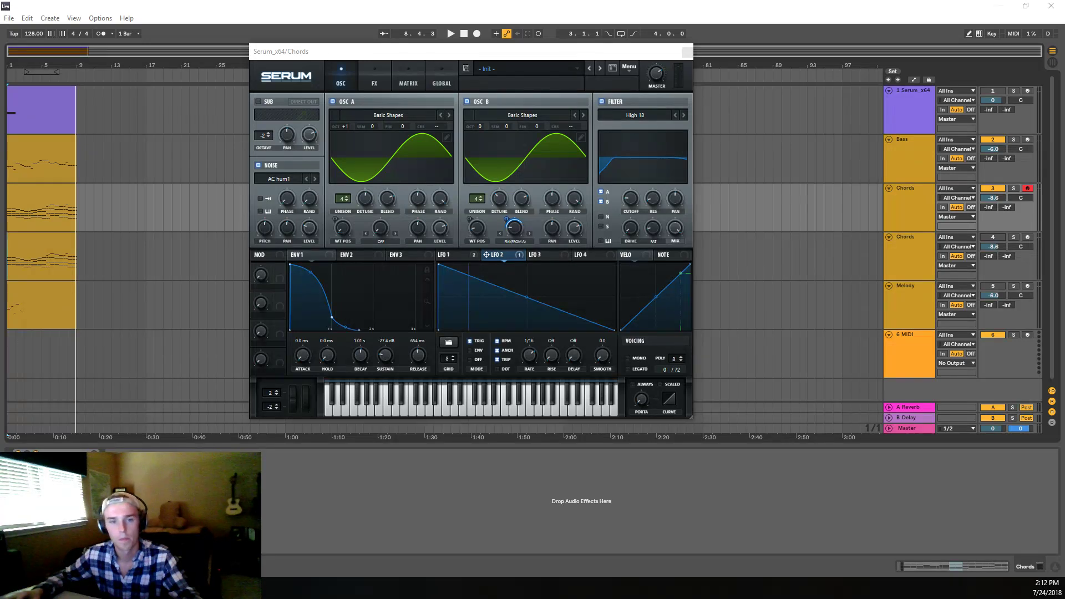
Step: Assign LFO 2 to the filter cutoff with a modulation amount of 100 while playing the chords
key(space)
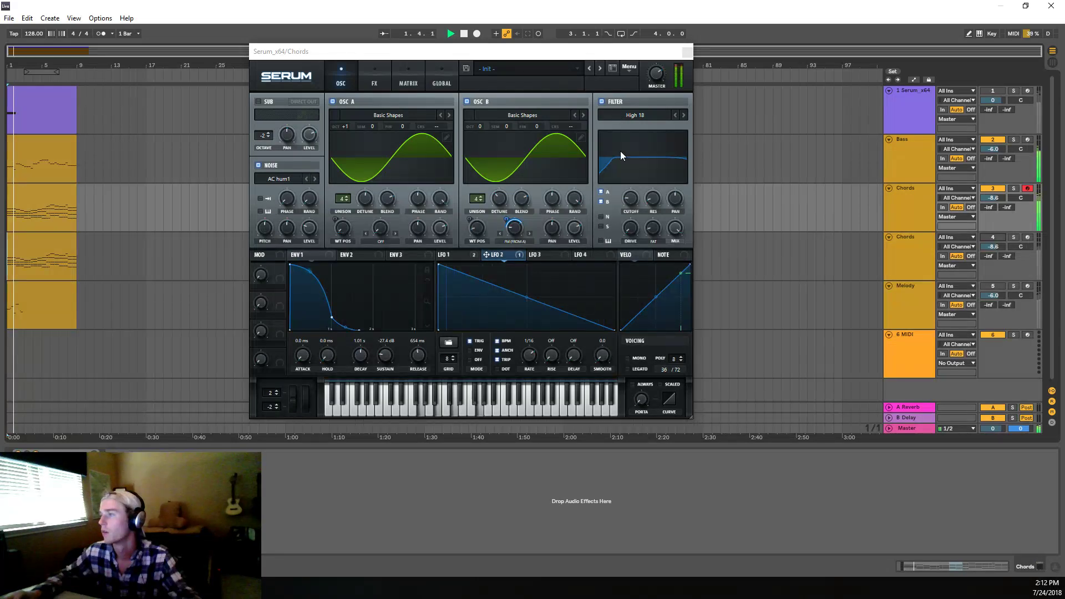
drag(631, 203, 653, 209)
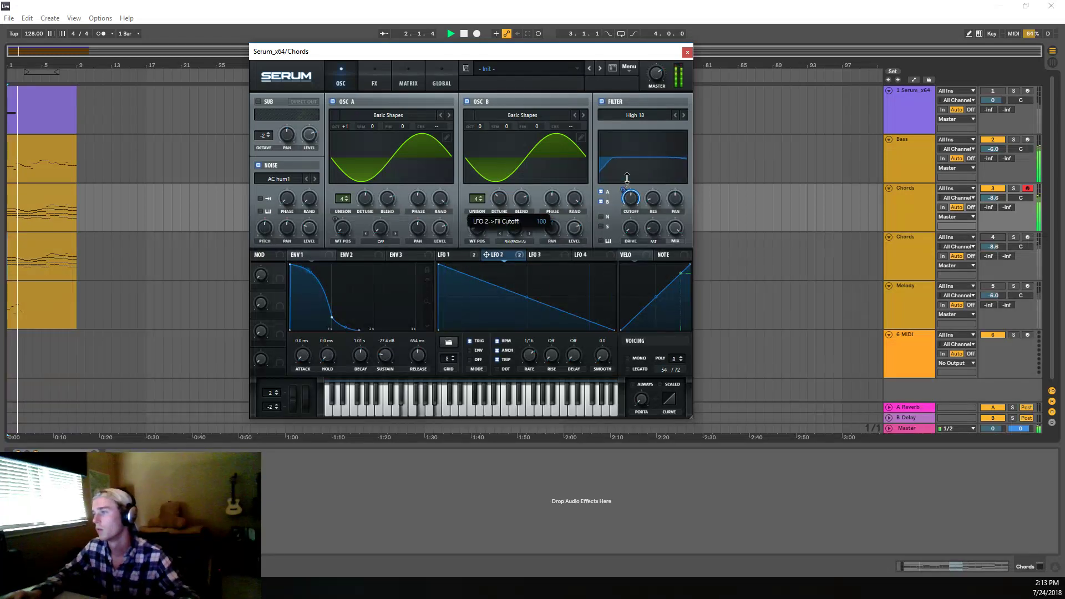
Step: Slow LFO 2's rate to 1/4 while listening to its effect on the chords
drag(525, 362, 529, 368)
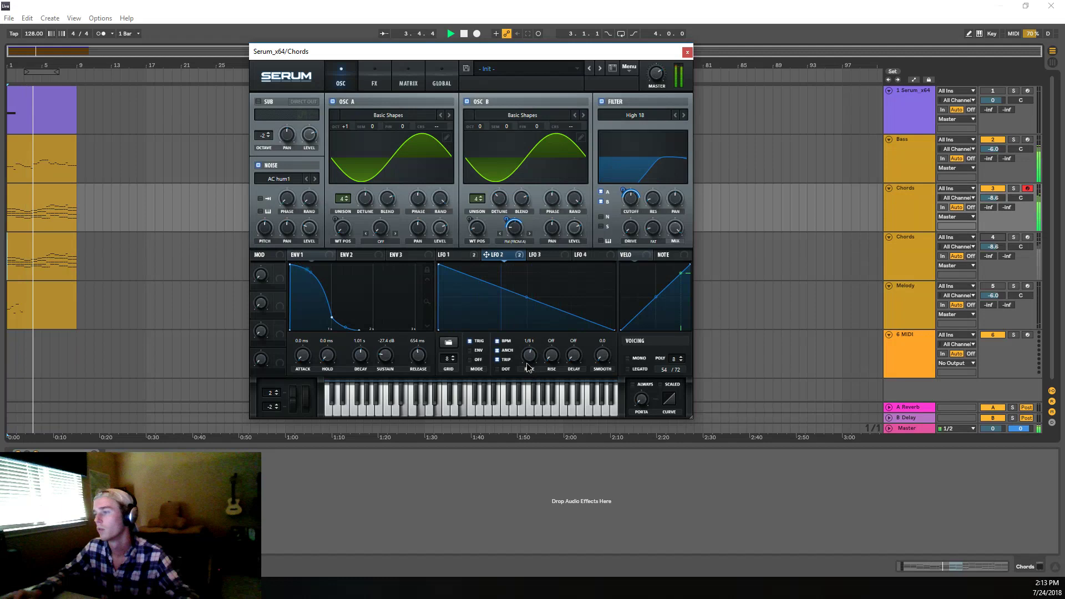
drag(527, 367, 528, 367)
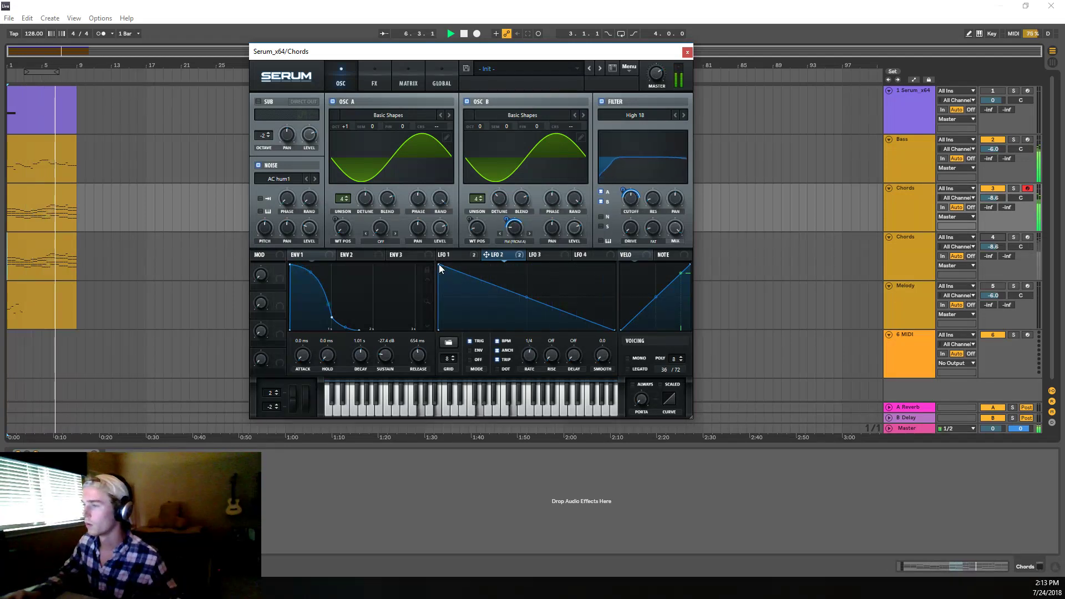
drag(438, 266, 423, 228)
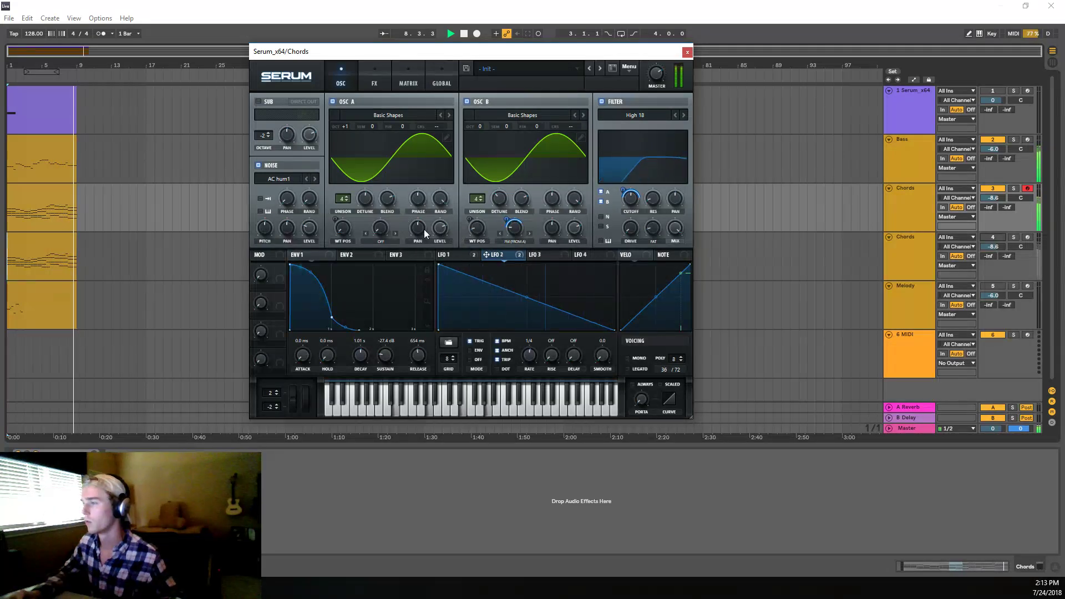
Step: Remove all modulators from the filter cutoff and turn off triplet timing for LFO 2
right_click(631, 197)
click(613, 189)
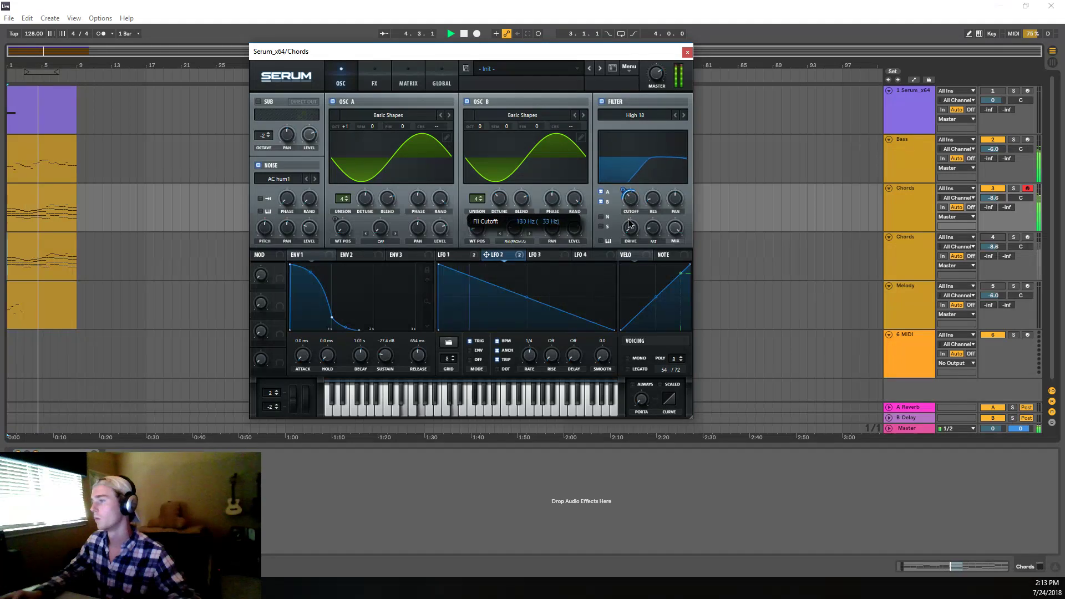
right_click(625, 195)
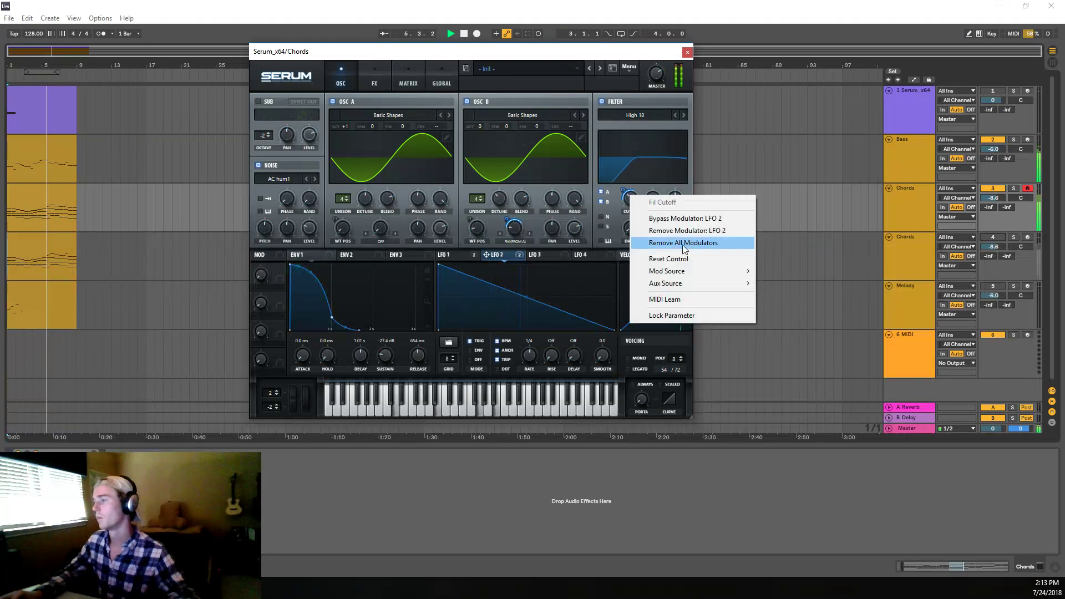
click(666, 241)
key(space)
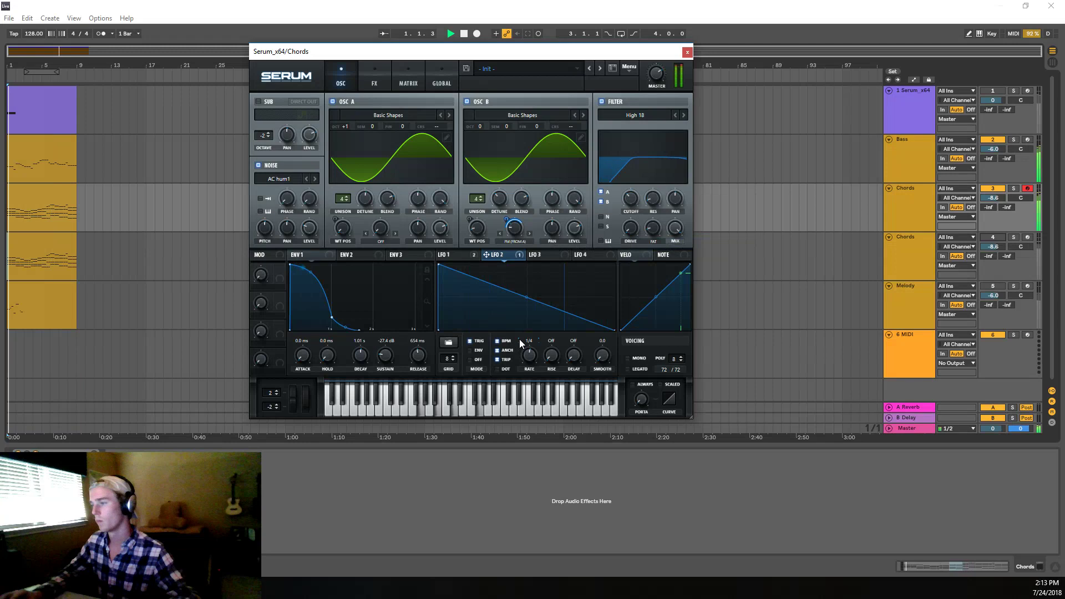
click(497, 359)
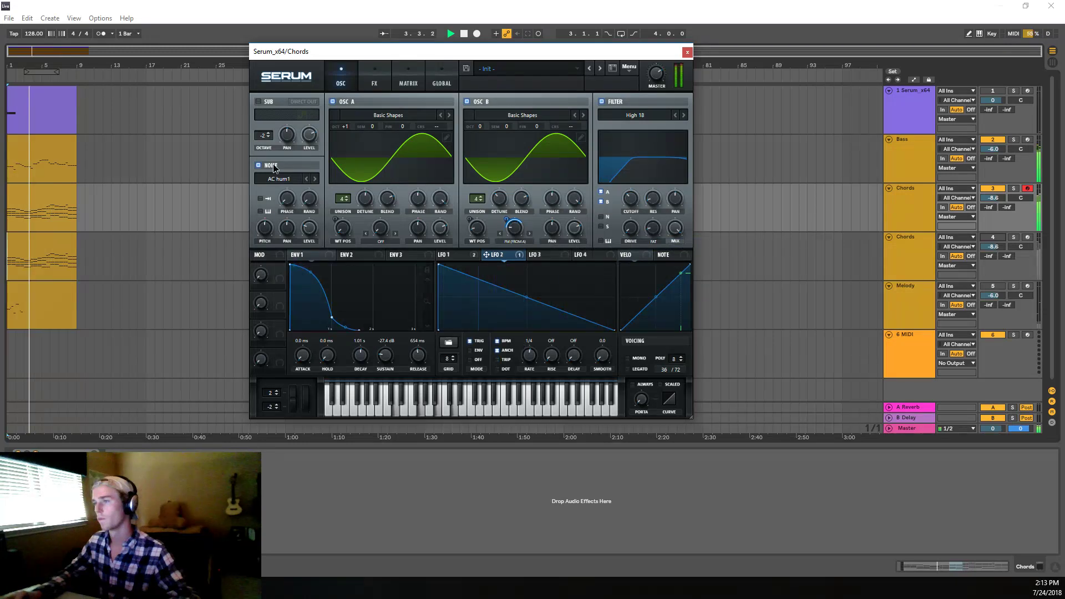
Step: Replace the noise oscillator with the sub oscillator and set the sub's octave to 1
click(258, 165)
click(269, 103)
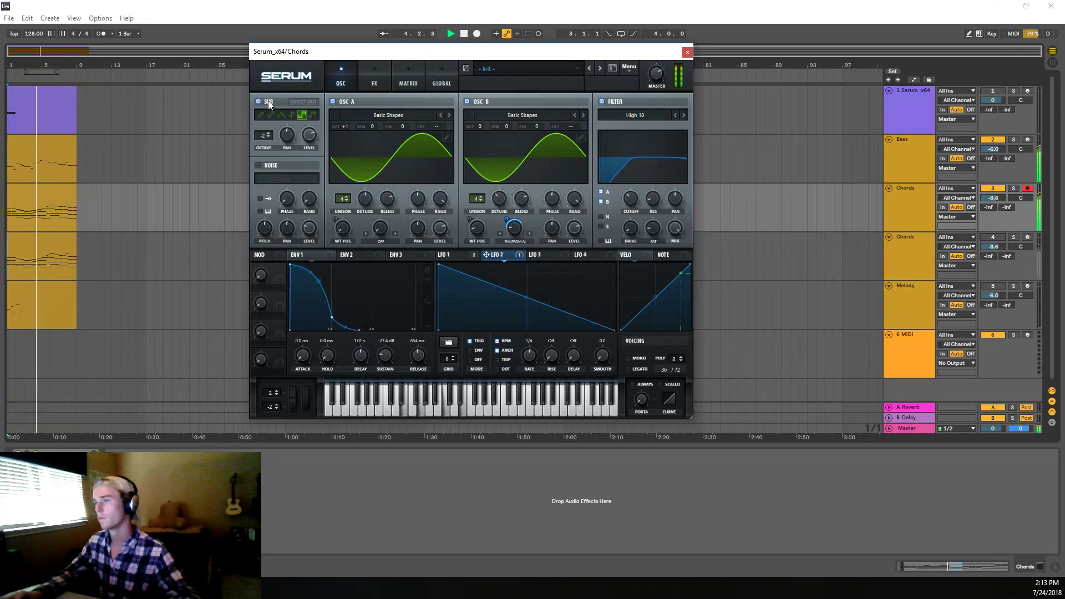
click(269, 132)
mouse_move(269, 132)
mouse_down()
mouse_move(273, 110)
mouse_move(271, 118)
mouse_up()
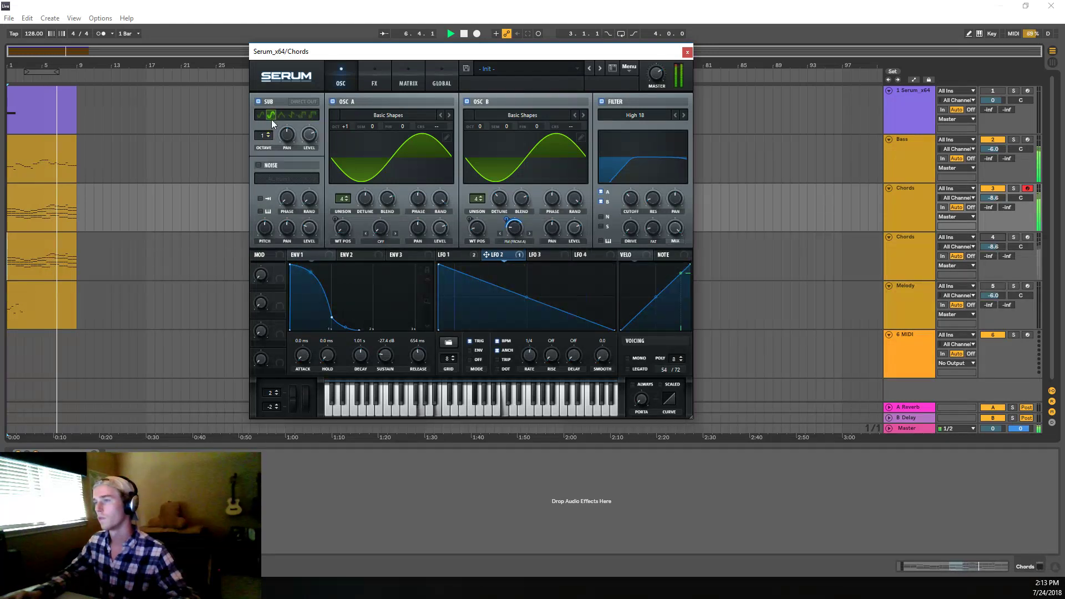
Step: Audition the sub oscillator's waveforms during playback and leave it on the triangle wave
click(261, 114)
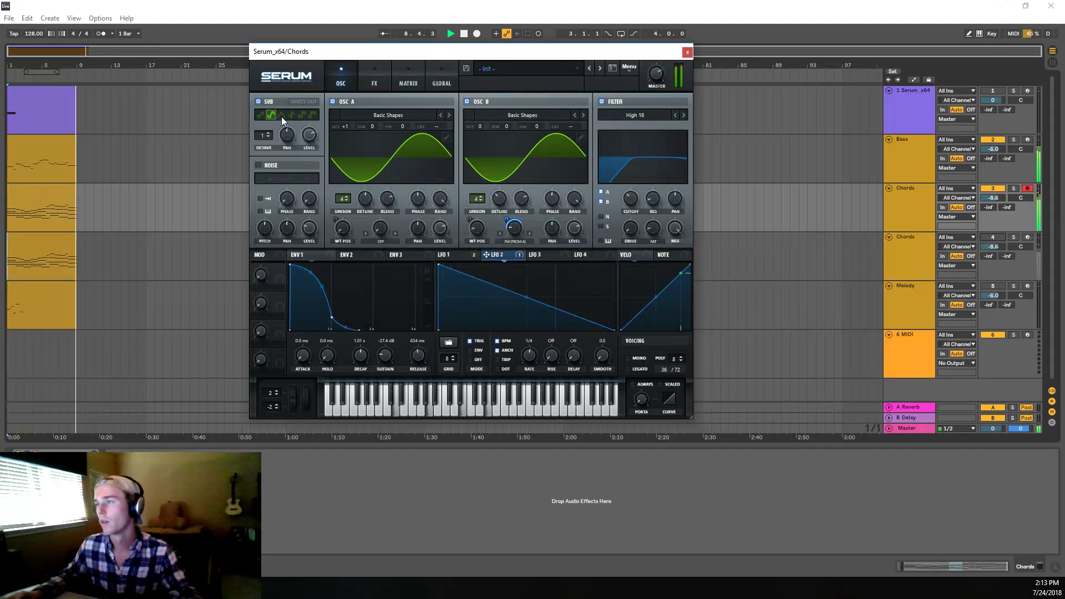
click(281, 116)
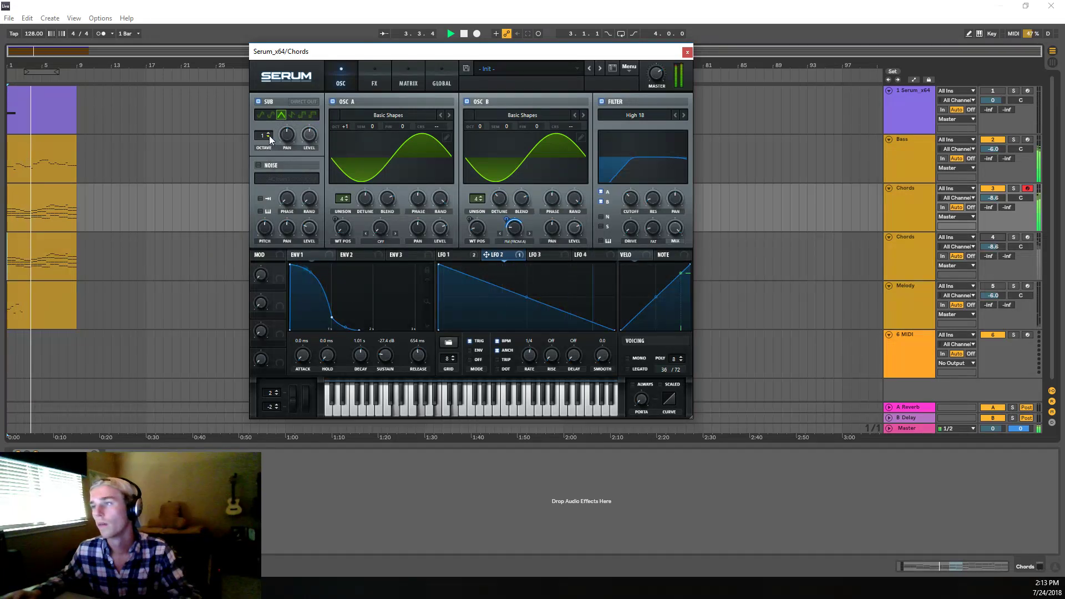
click(291, 115)
click(281, 115)
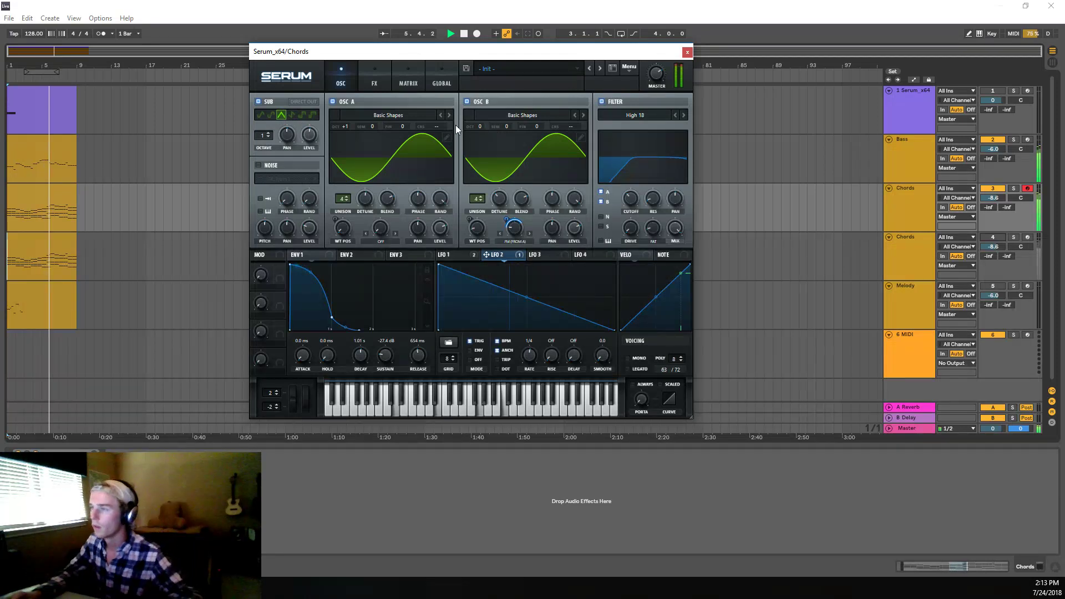
key(space)
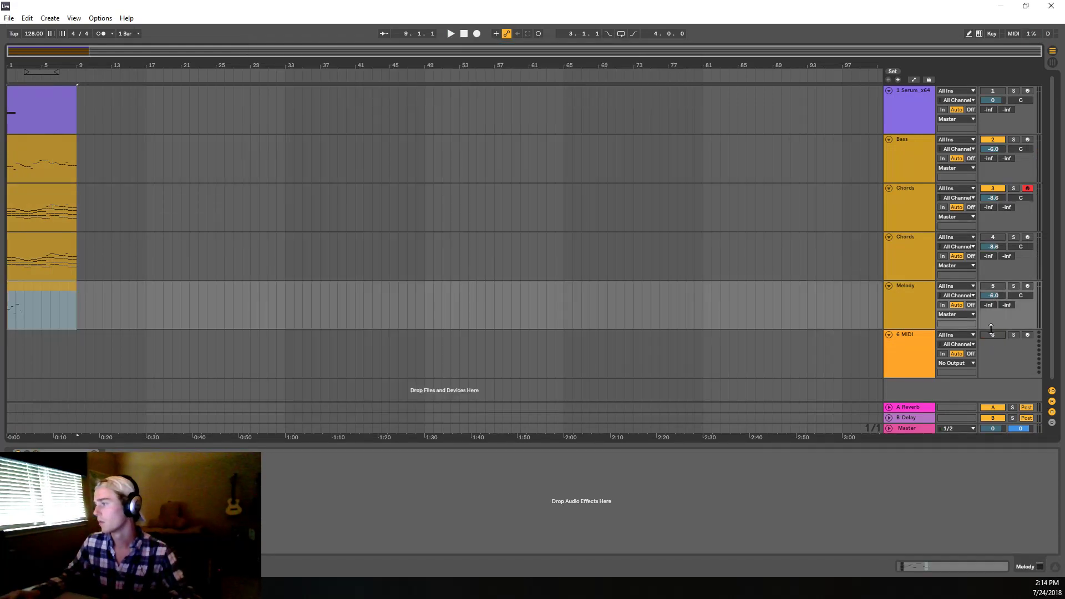
Step: Activate the Melody track and play it together with the bass and the upper Chords track
click(1000, 288)
key(space)
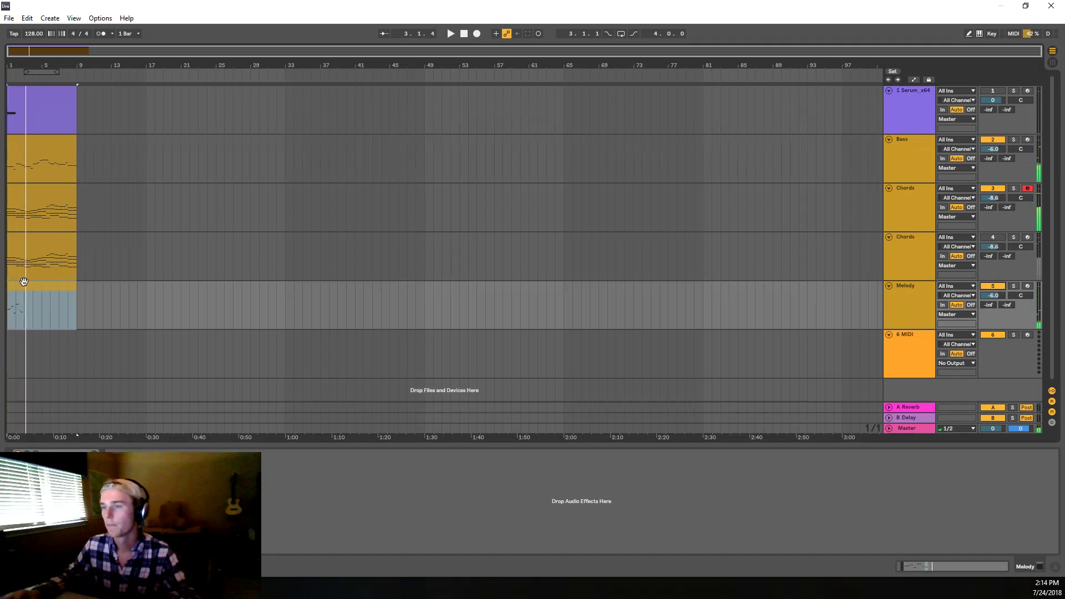
click(71, 239)
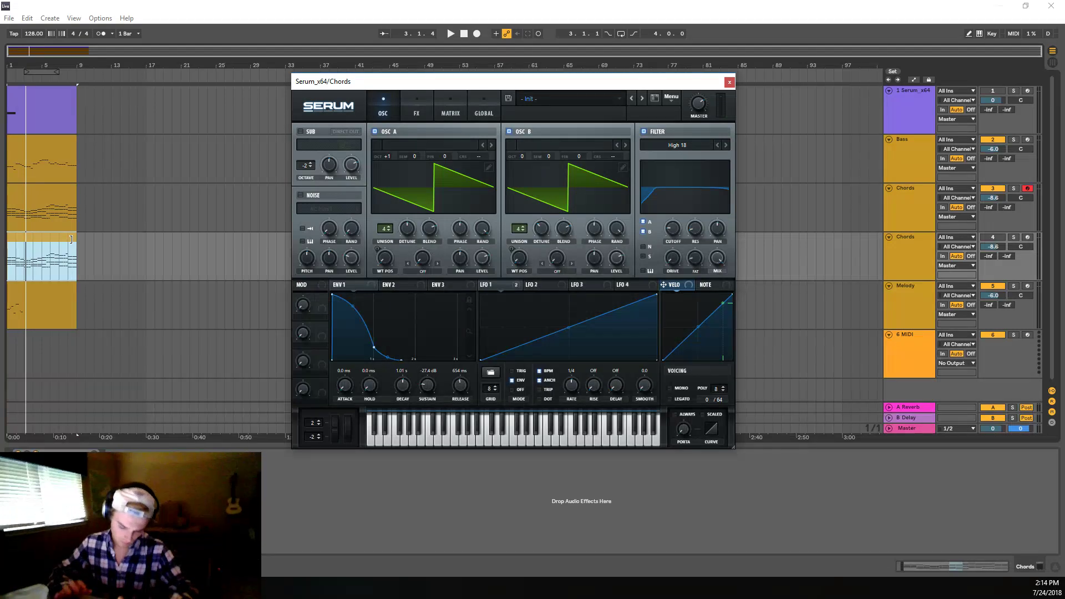
click(48, 218)
key(space)
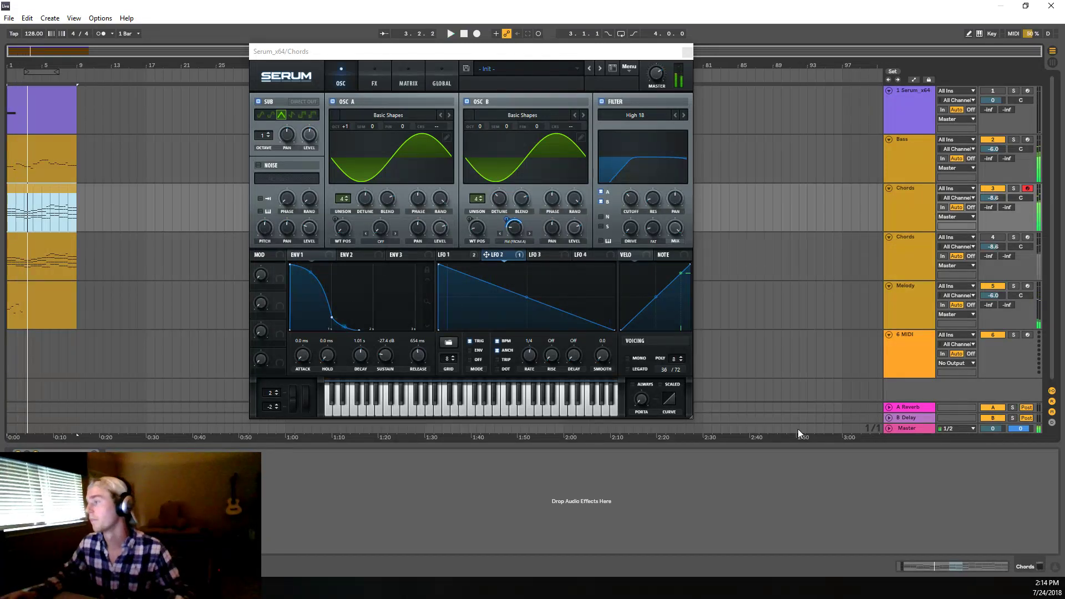
key(space)
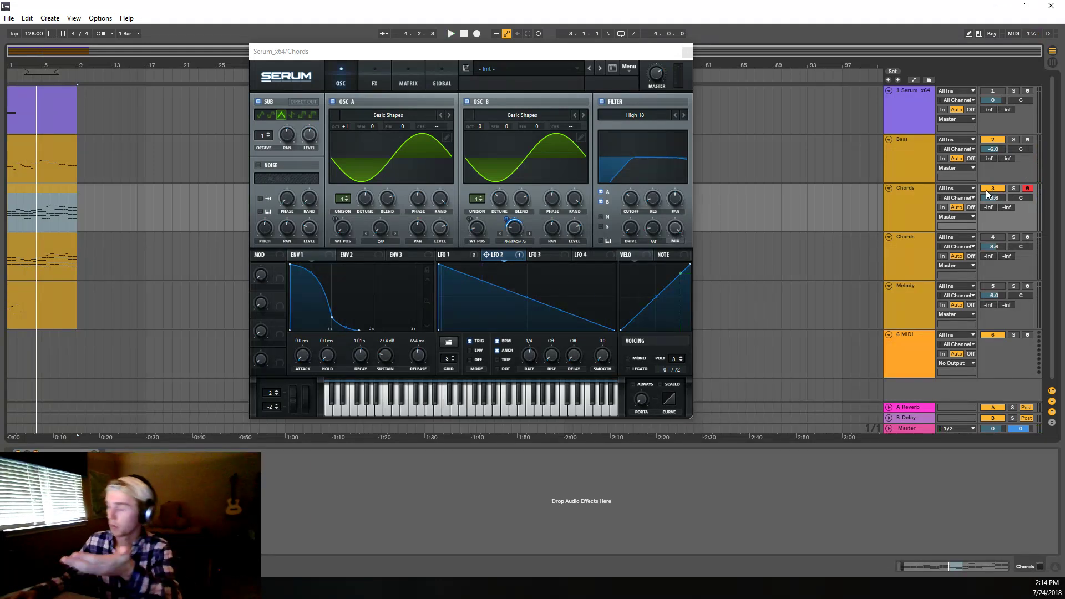
Step: Play the bass with both Chords tracks and the Melody muted, and open the effects of the Bass track's Serum
key(space)
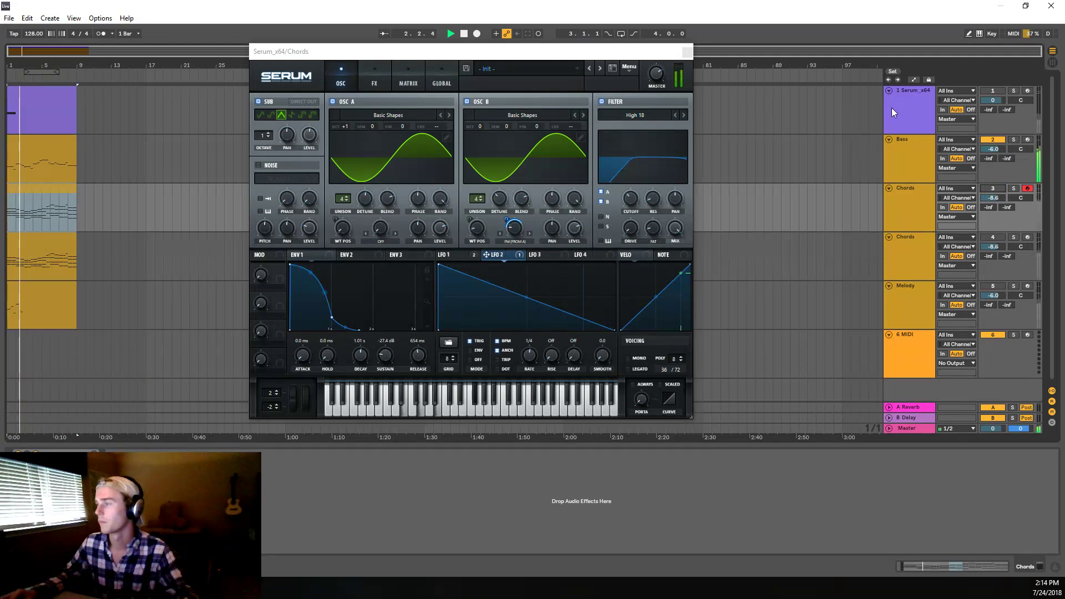
click(910, 151)
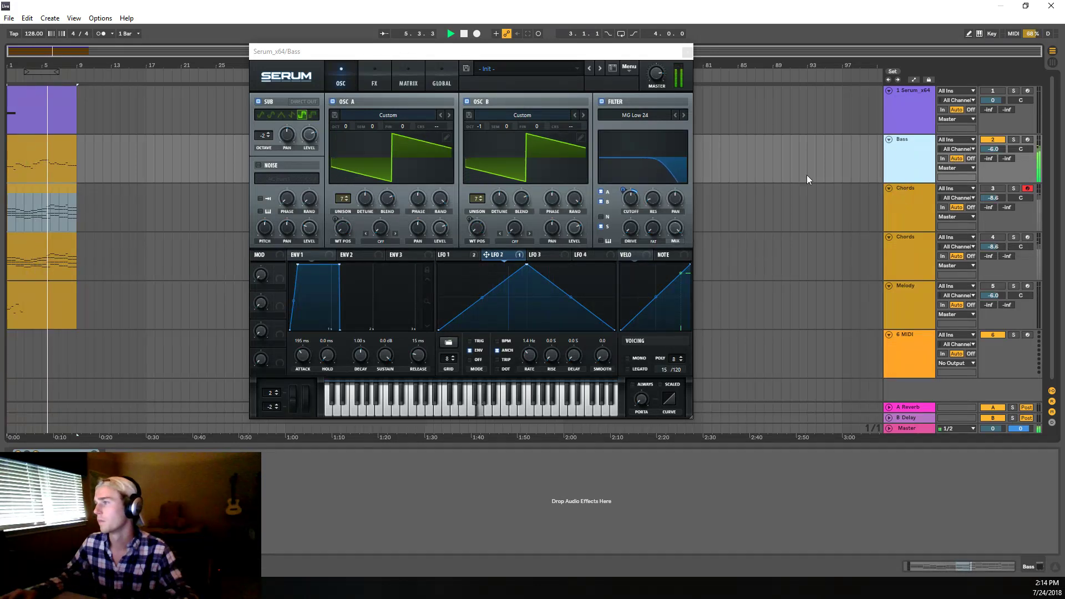
click(388, 79)
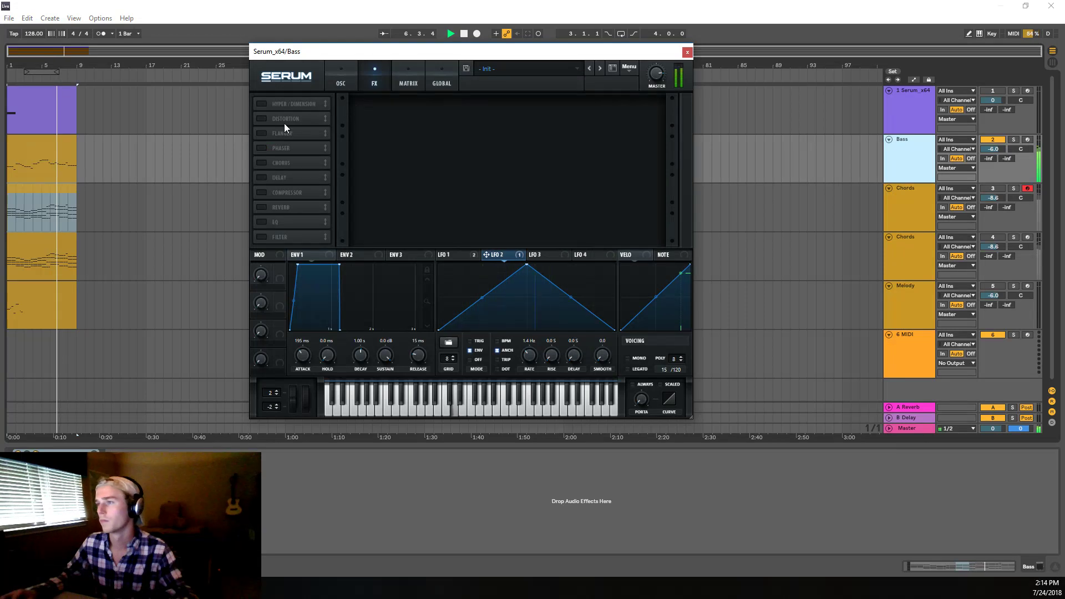
Step: Try Tube distortion on the bass with its filter set to Post and shifted toward low-pass, and disable it again
click(259, 119)
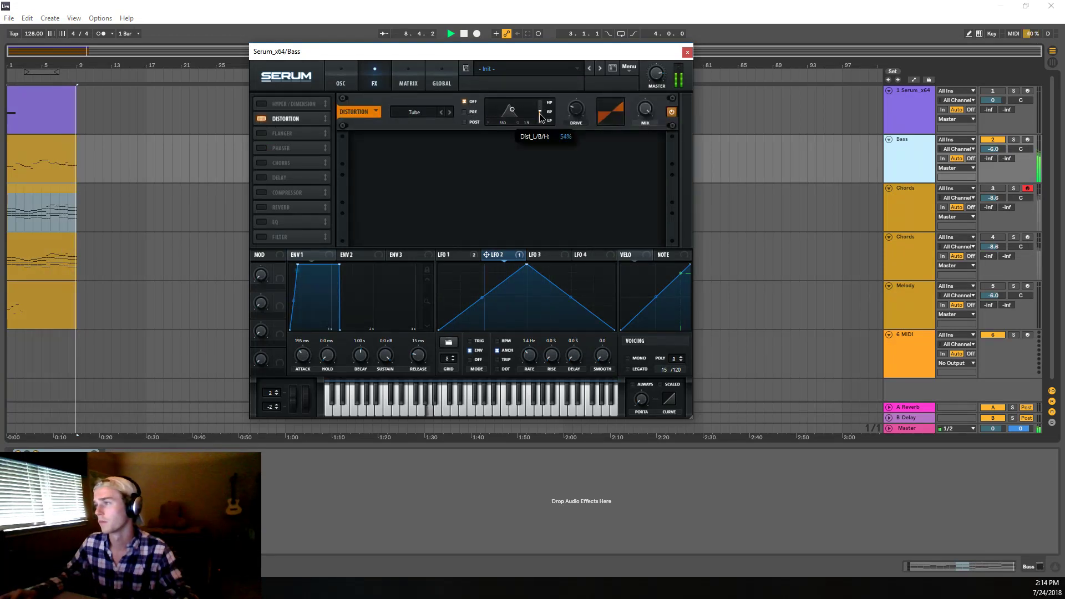
drag(539, 115, 536, 104)
key(space)
key(space)
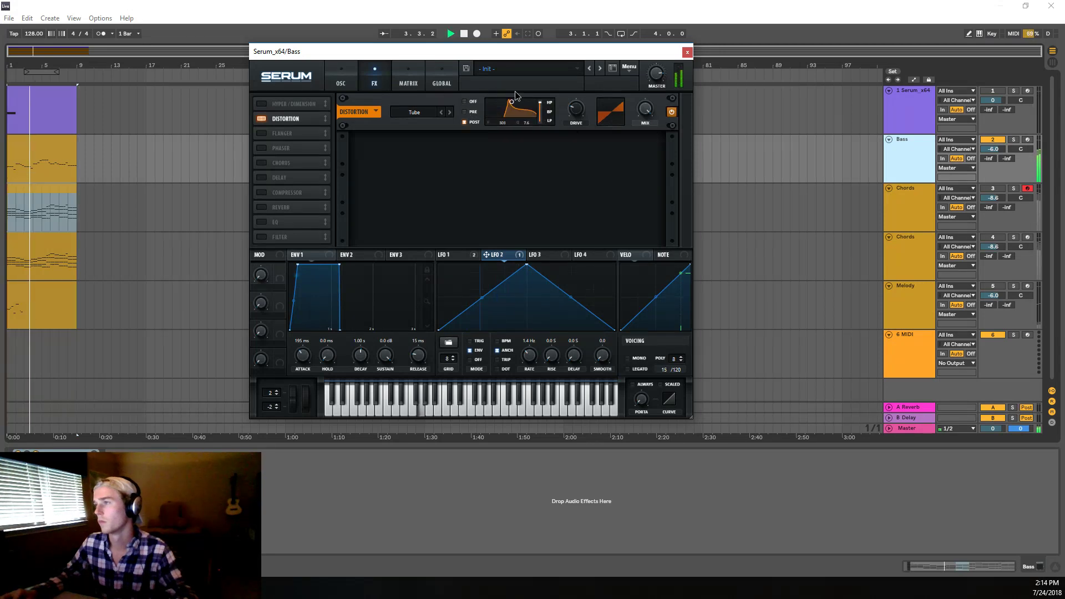
drag(511, 95, 552, 127)
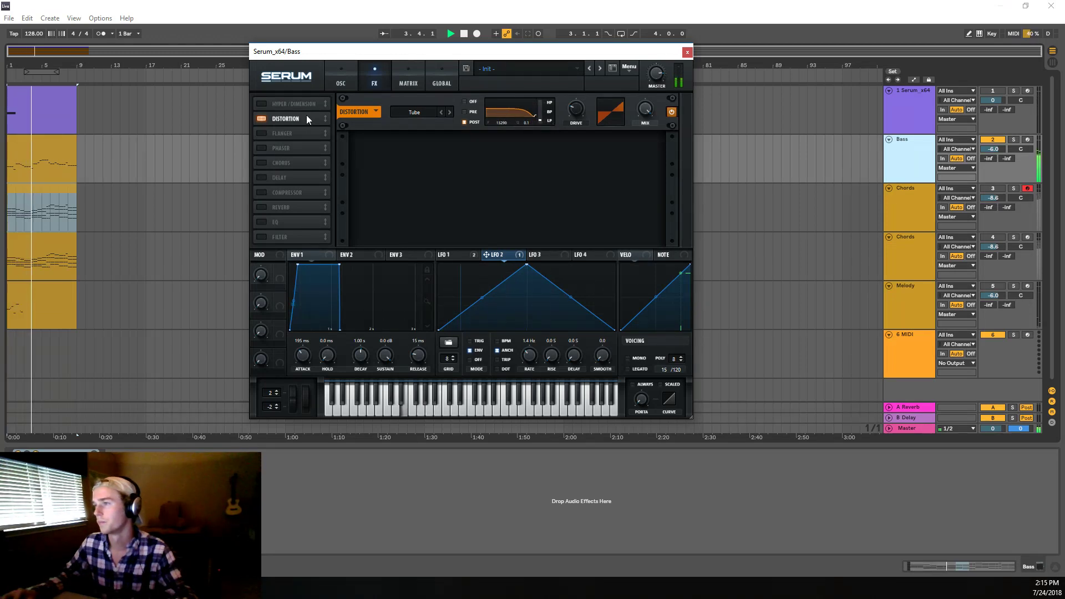
click(261, 118)
Step: Enable Hyper/Dimension on the bass, adjust its rate and mix, and set the Hyper unison to 2
click(261, 103)
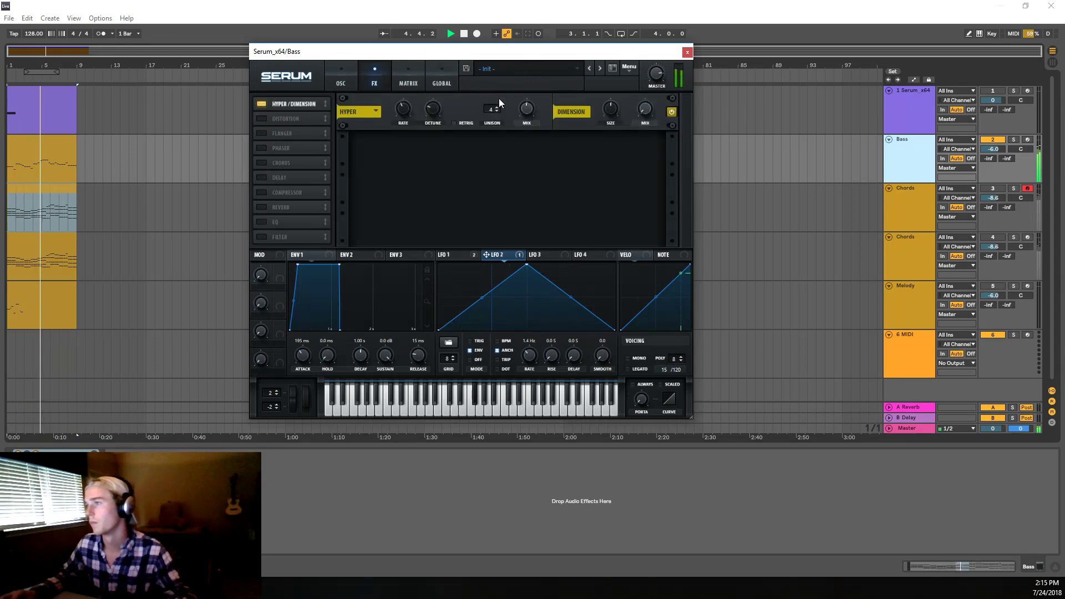
mouse_move(492, 109)
mouse_down()
mouse_move(504, 73)
mouse_move(503, 99)
mouse_up()
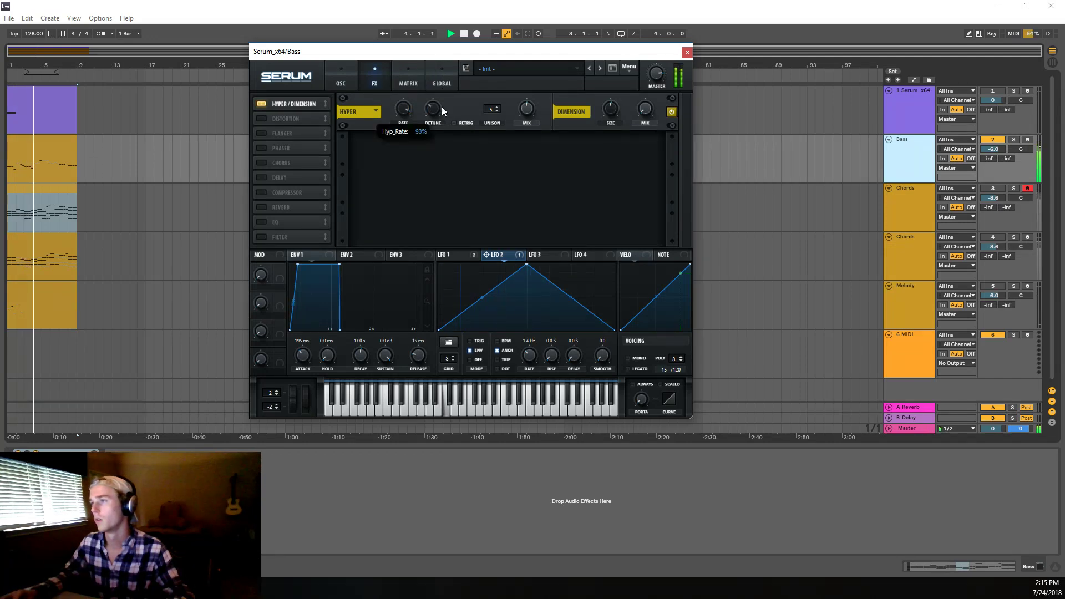
drag(403, 110, 403, 131)
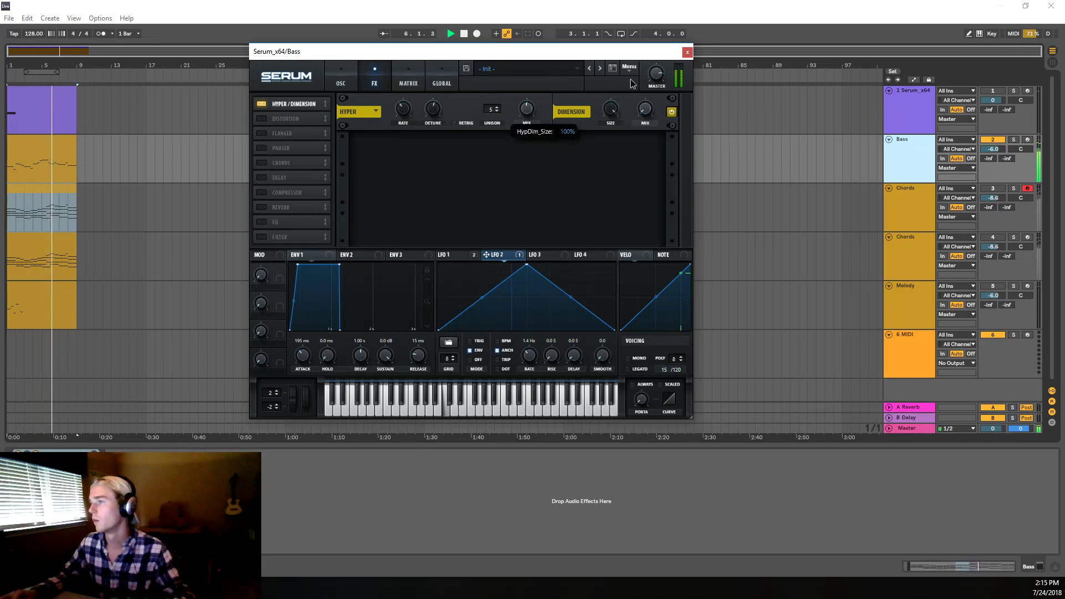
drag(504, 108, 503, 4)
drag(530, 119, 538, 68)
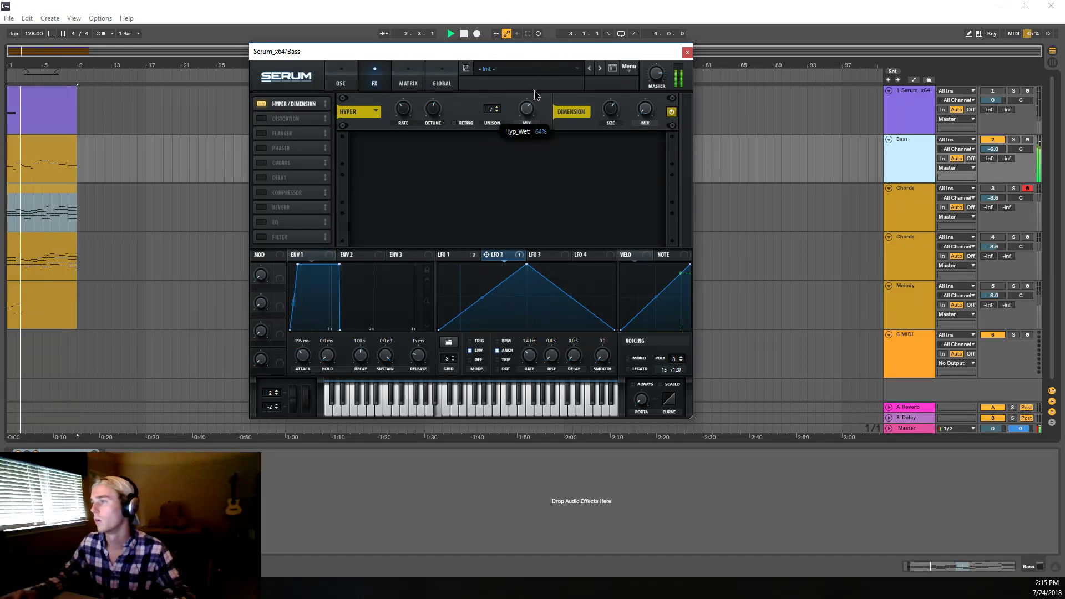
drag(492, 109, 485, 154)
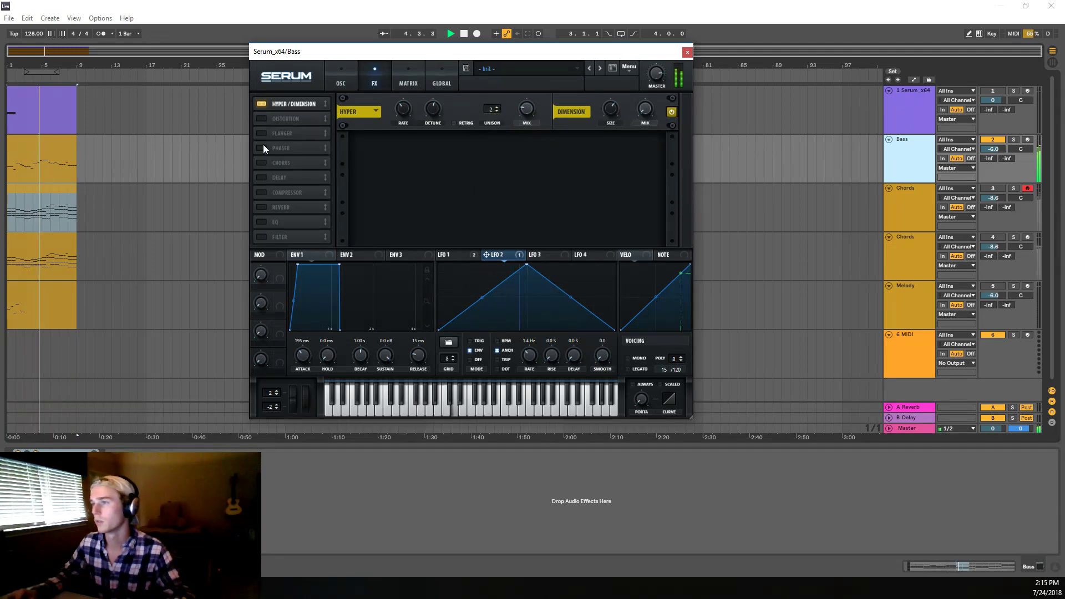
Step: Enable Chorus ahead of Hyper/Dimension in the bass effects chain and add Reverb after them
click(261, 163)
drag(281, 105, 290, 104)
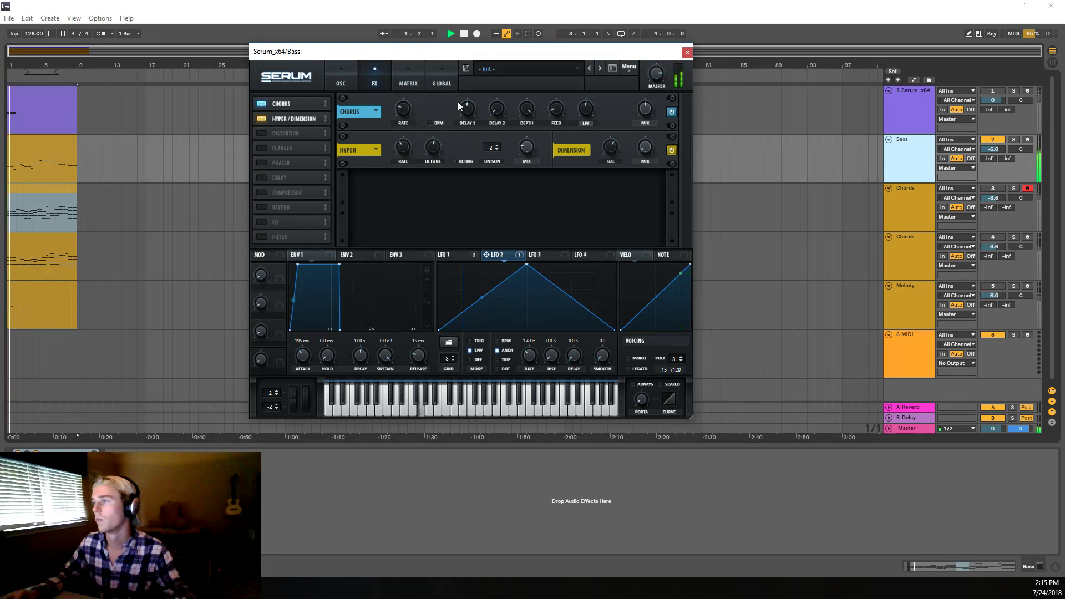
click(261, 207)
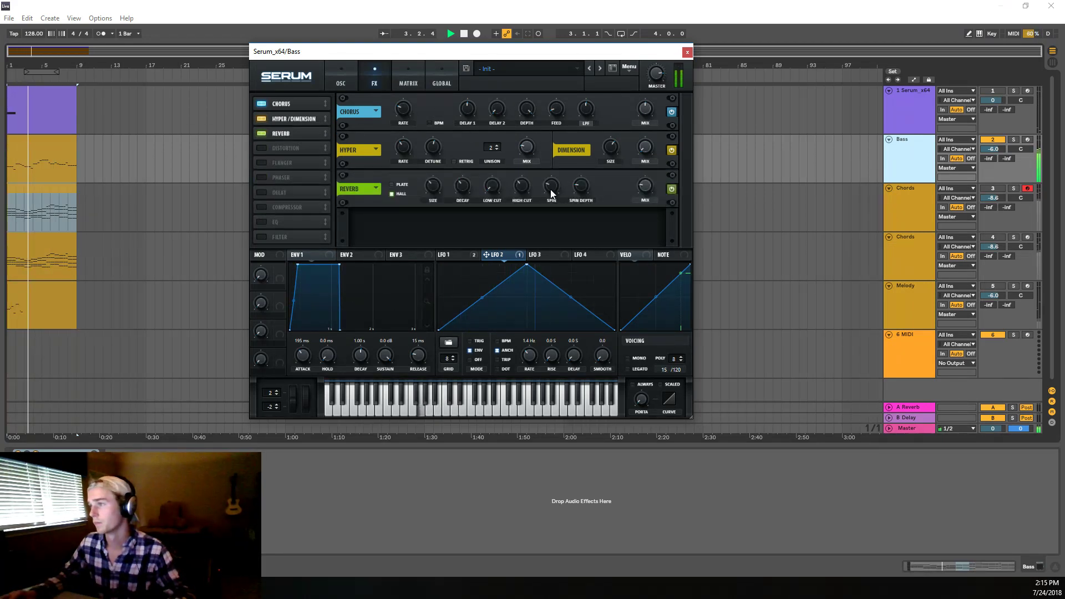
Step: Try the Hall reverb with an 8.4 s decay, and switch it to Plate with adjusted width and size
drag(522, 188, 478, 172)
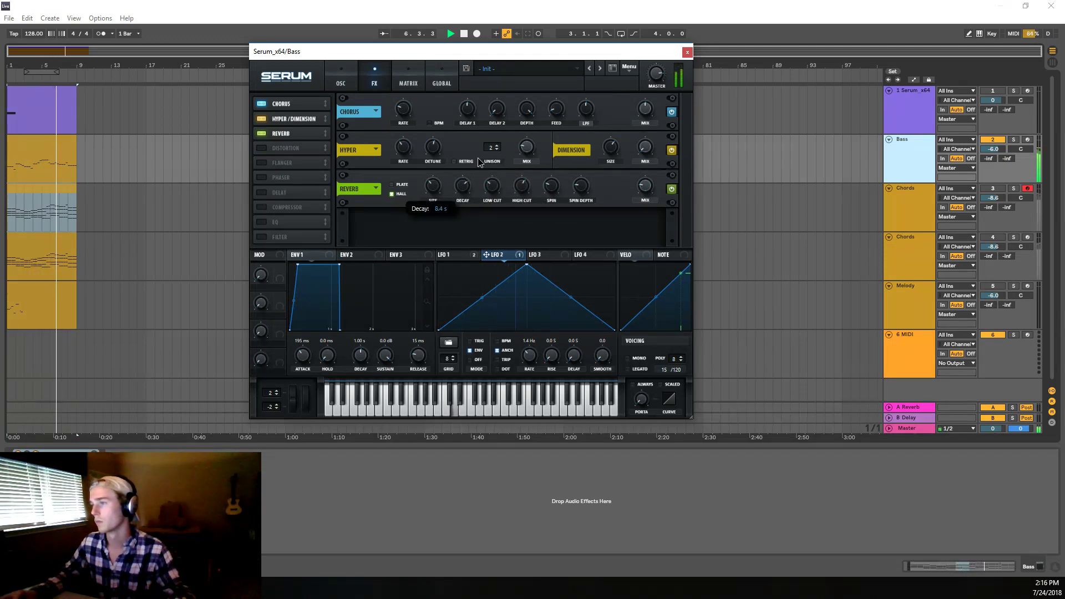
click(401, 184)
drag(581, 185, 546, 114)
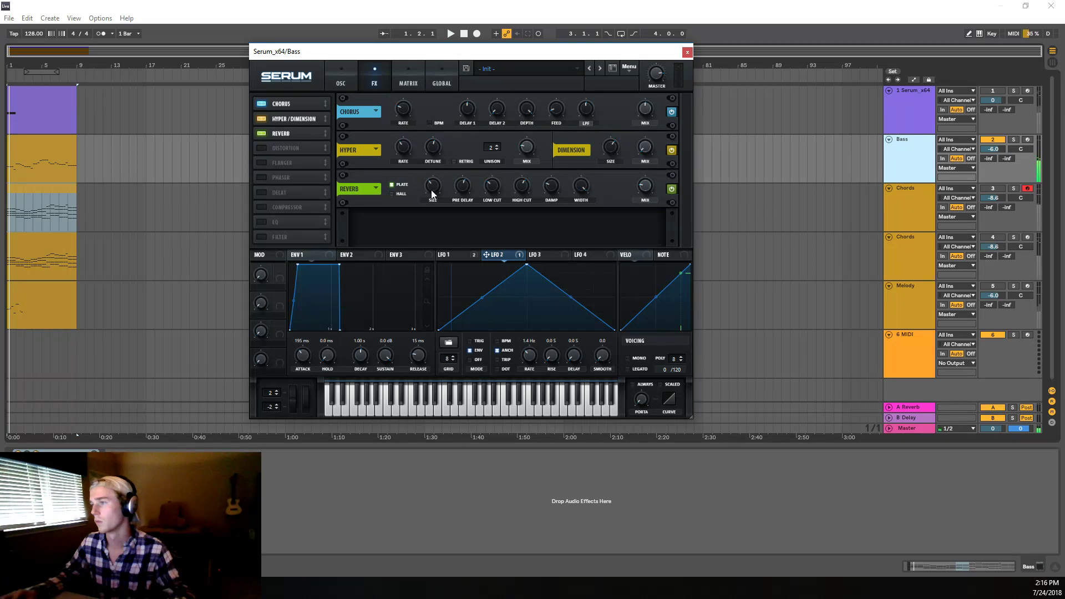
drag(434, 177, 425, 224)
key(space)
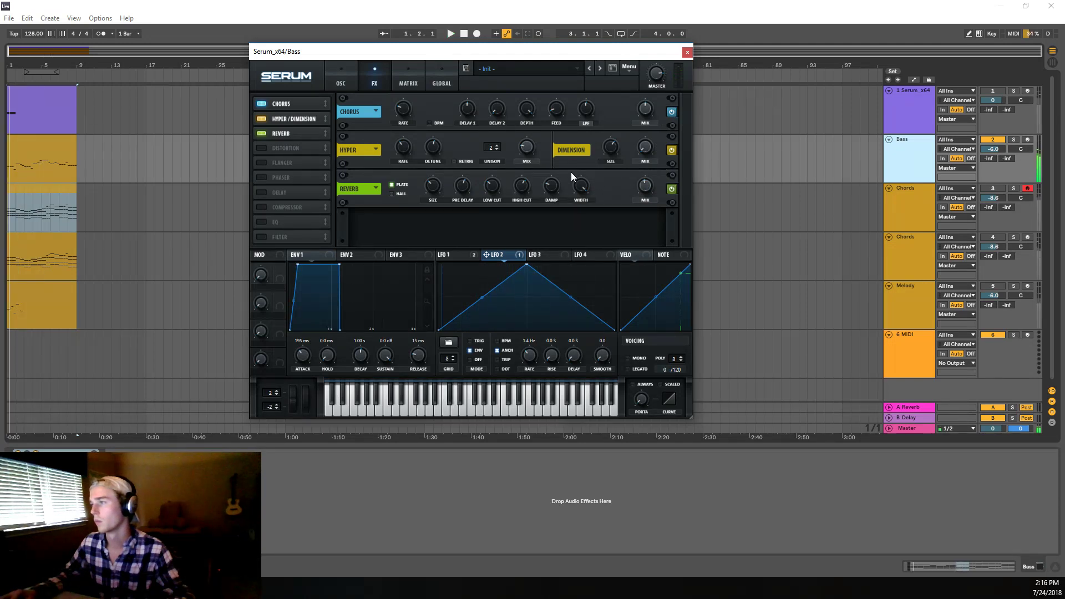
Step: Adjust the plate reverb's mix and high cut, and set its pre-delay to 123 ms
mouse_move(648, 179)
drag(648, 179, 643, 204)
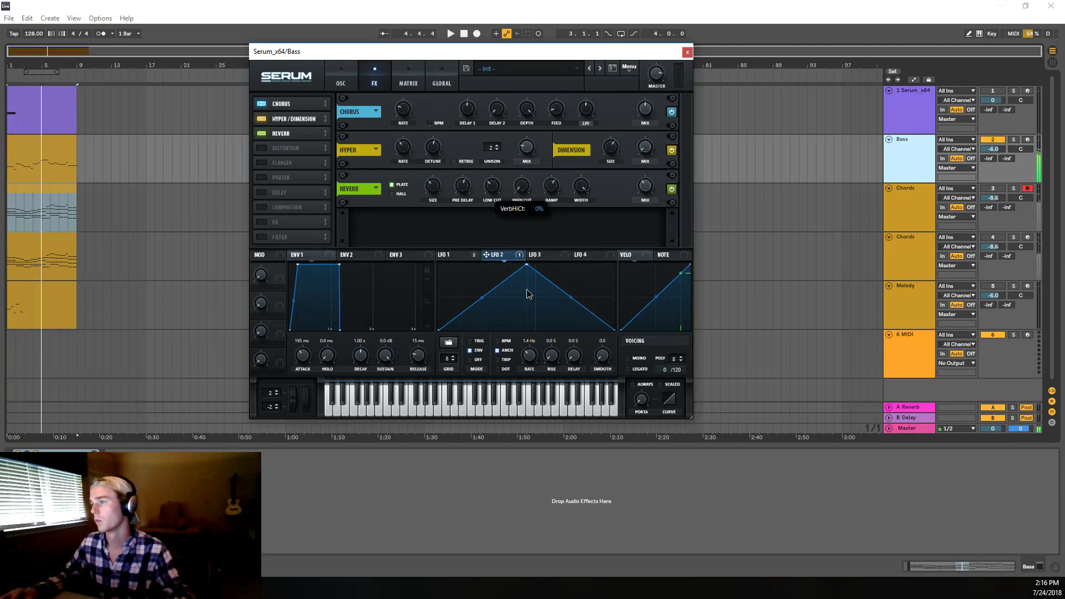
drag(522, 186, 452, 195)
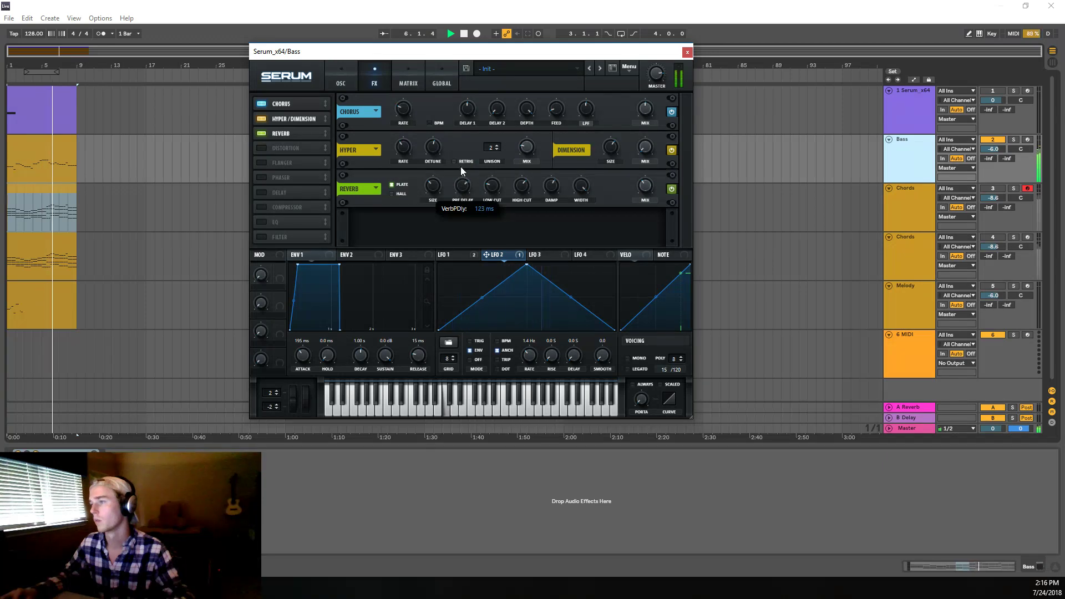
Step: Try a ping-pong Delay and an EQ after the Reverb on the bass, and disable both effects
click(262, 193)
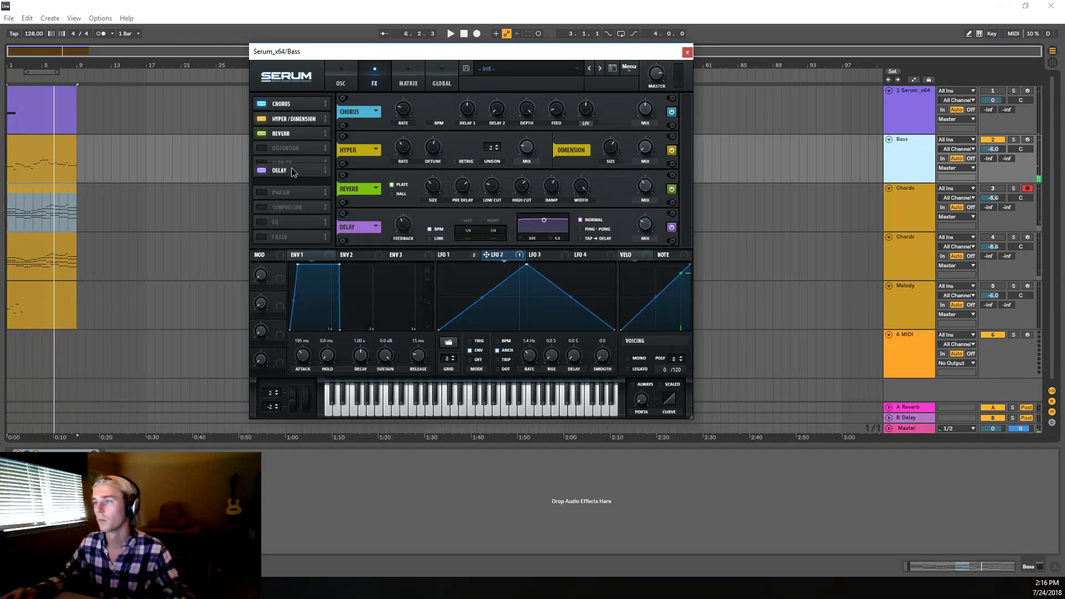
key(space)
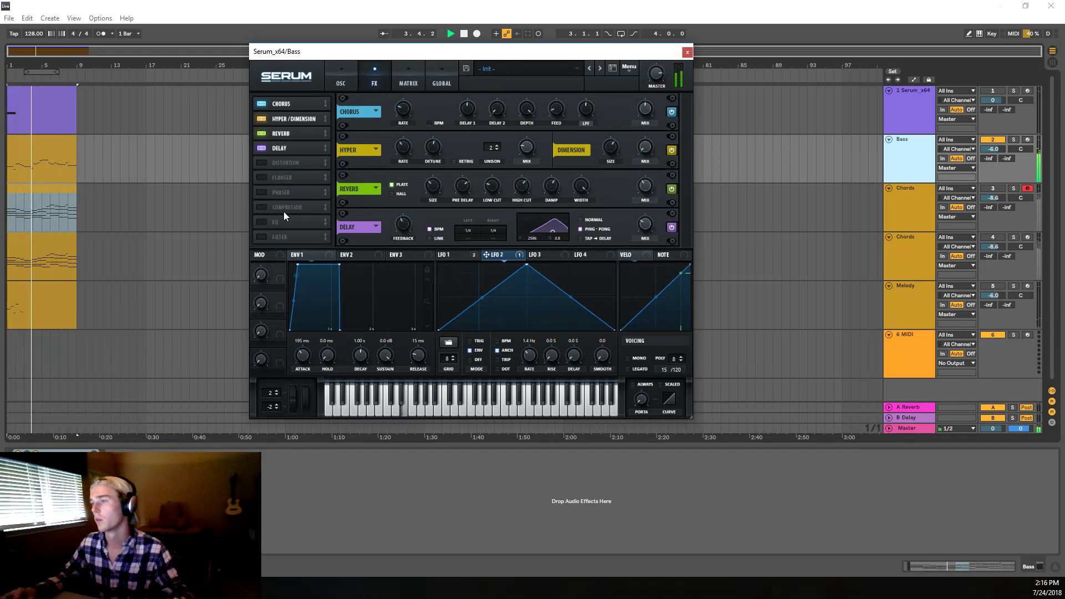
click(262, 148)
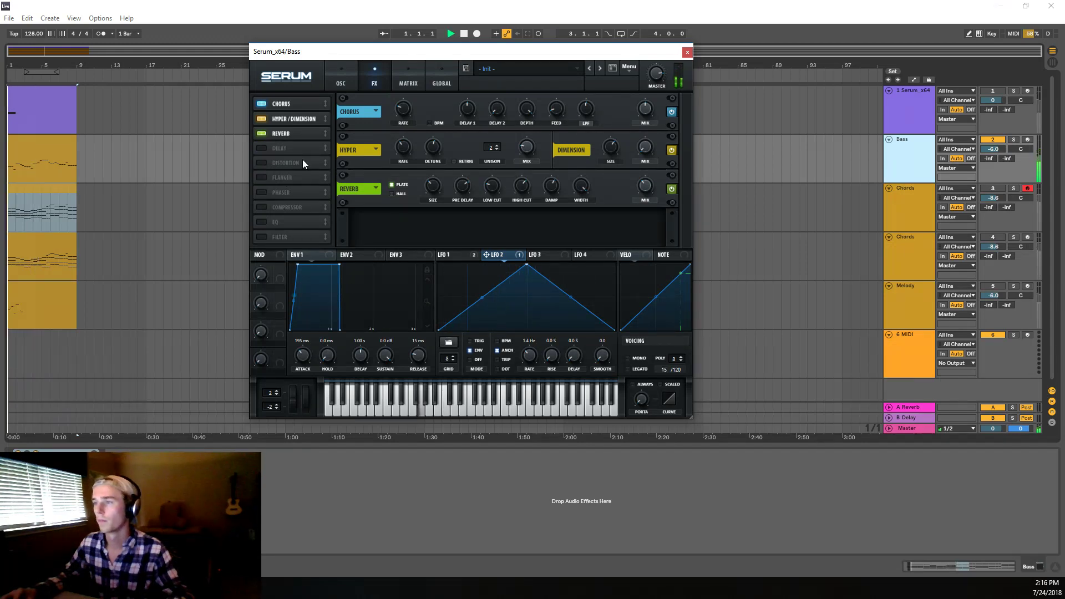
click(261, 224)
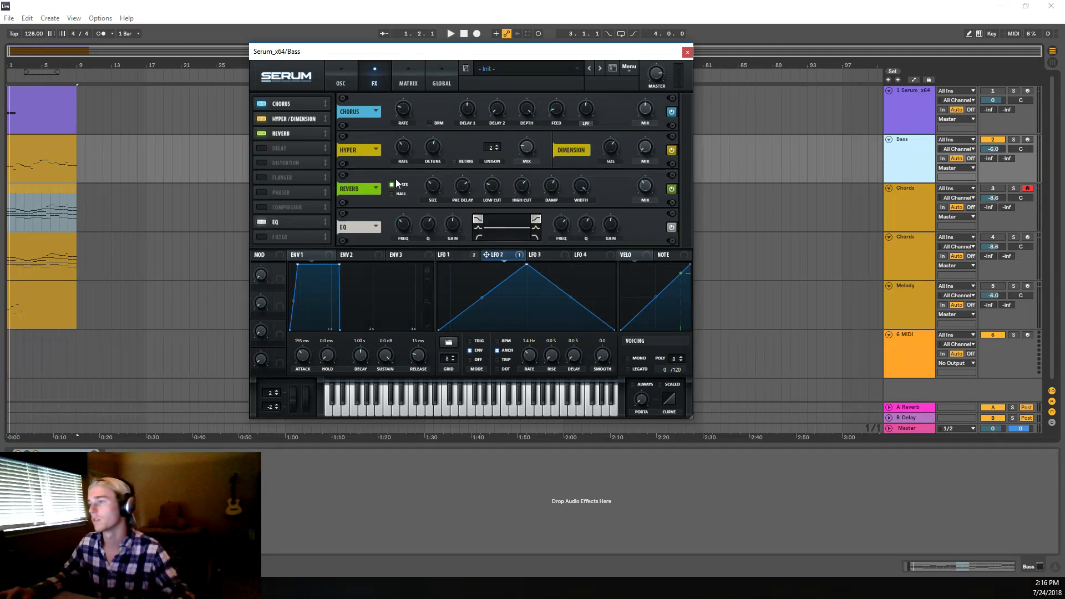
click(271, 223)
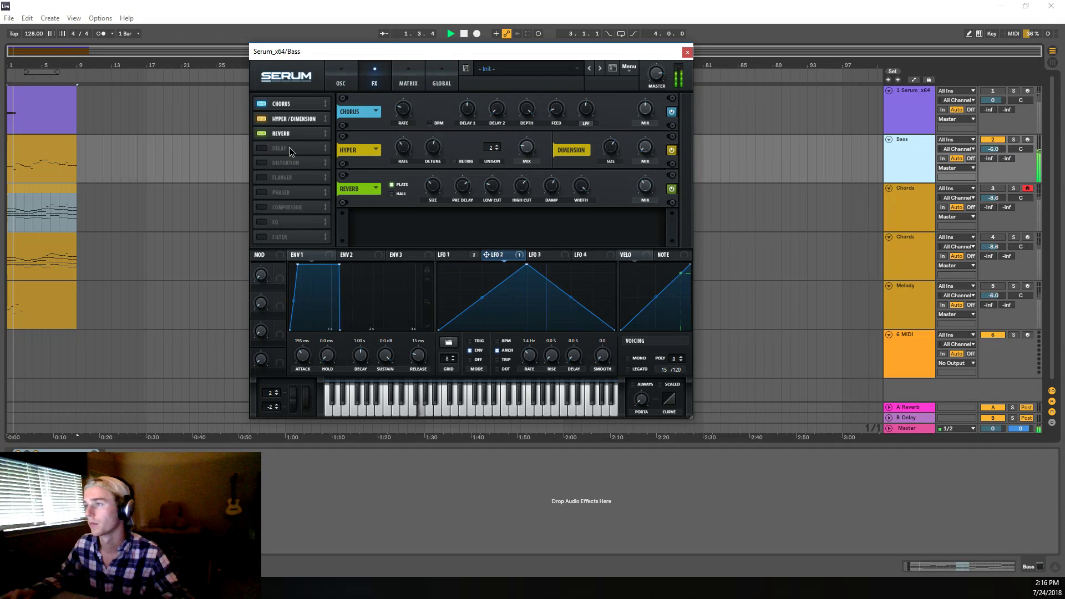
Step: Enable EQ at the start of the bass effects chain, with its high band as a low-pass at about 1922 Hz
click(275, 223)
drag(275, 222, 377, 105)
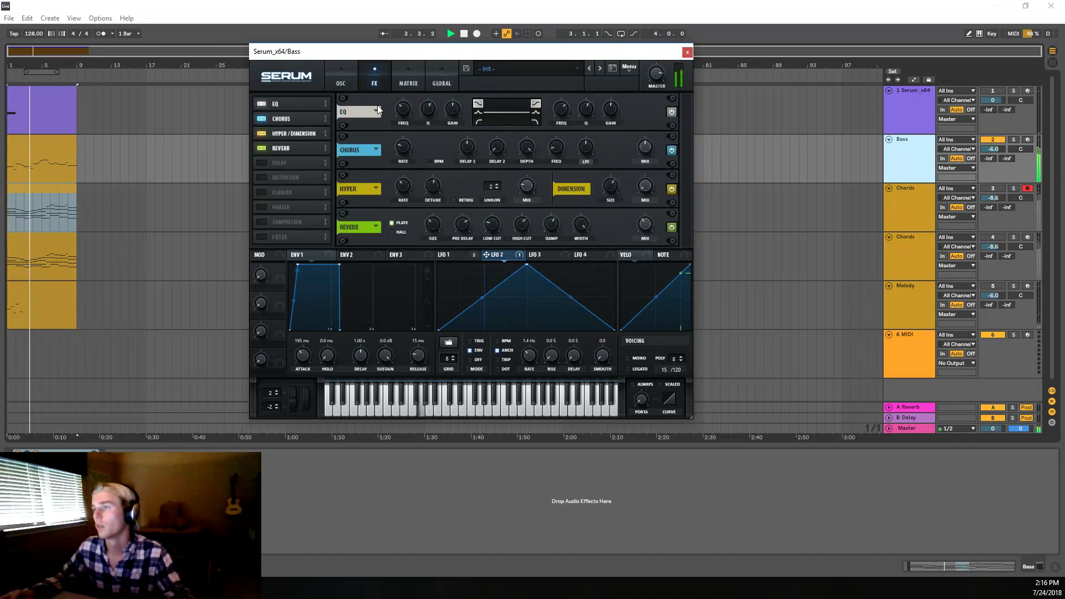
click(535, 121)
drag(564, 113, 572, 158)
drag(567, 198, 566, 137)
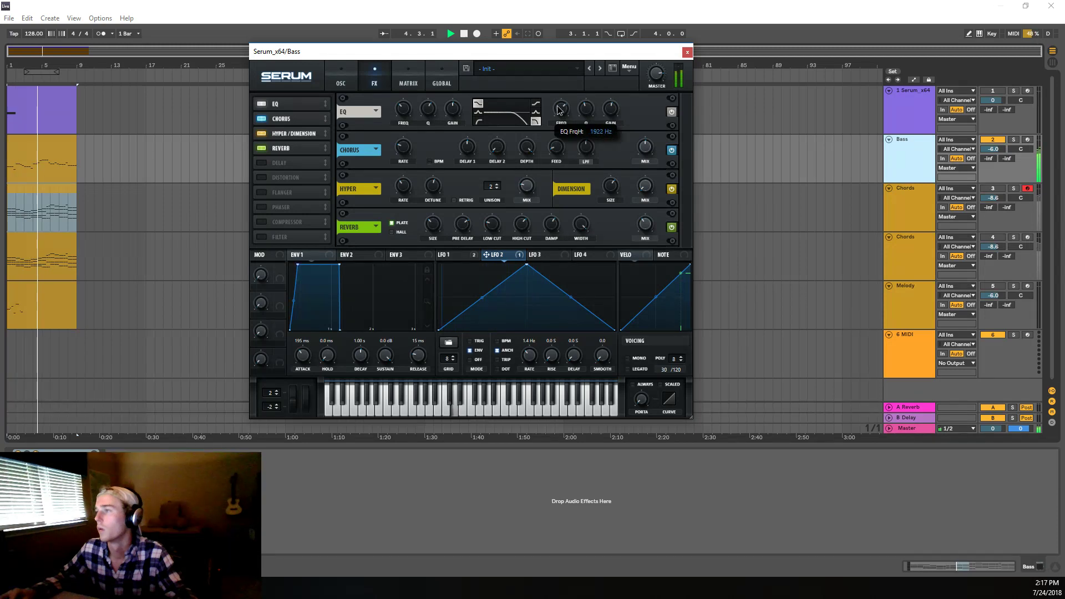
Step: Compare the bass with the EQ on and off, disable it, and reorder it below Distortion in the effects list
click(261, 103)
click(261, 103)
click(261, 103)
click(262, 103)
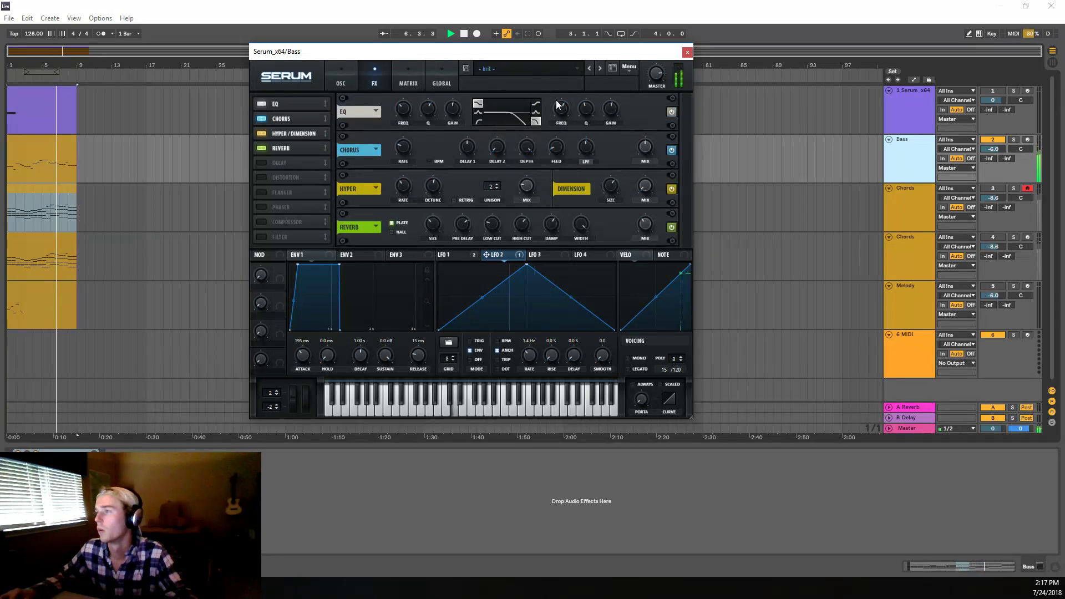
click(262, 103)
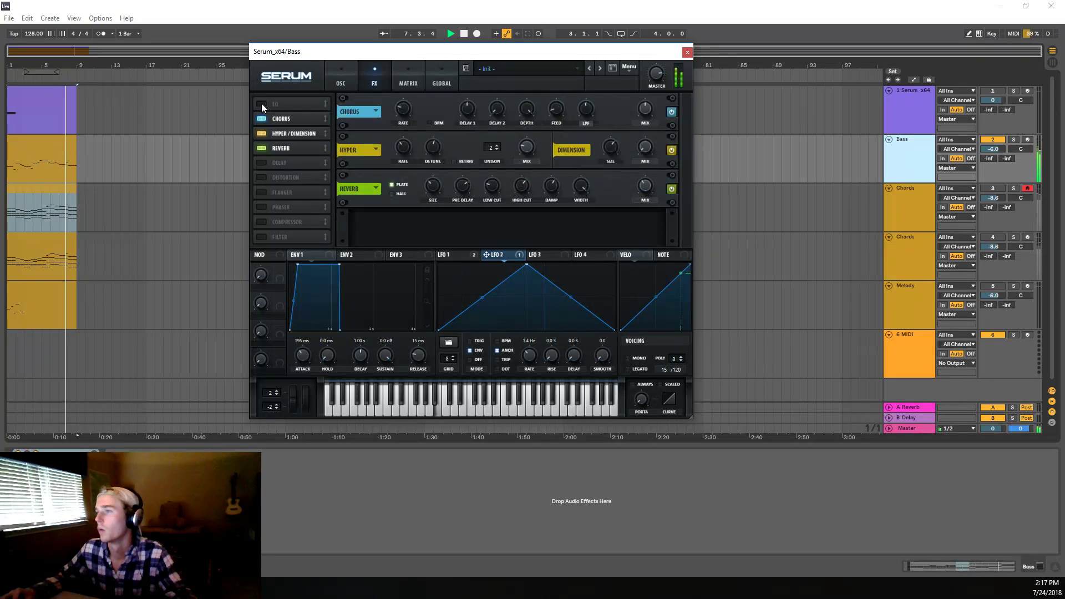
click(261, 104)
click(261, 103)
drag(274, 104, 291, 196)
Step: Restart playback and review the bass's oscillator settings before returning to its effects
key(space)
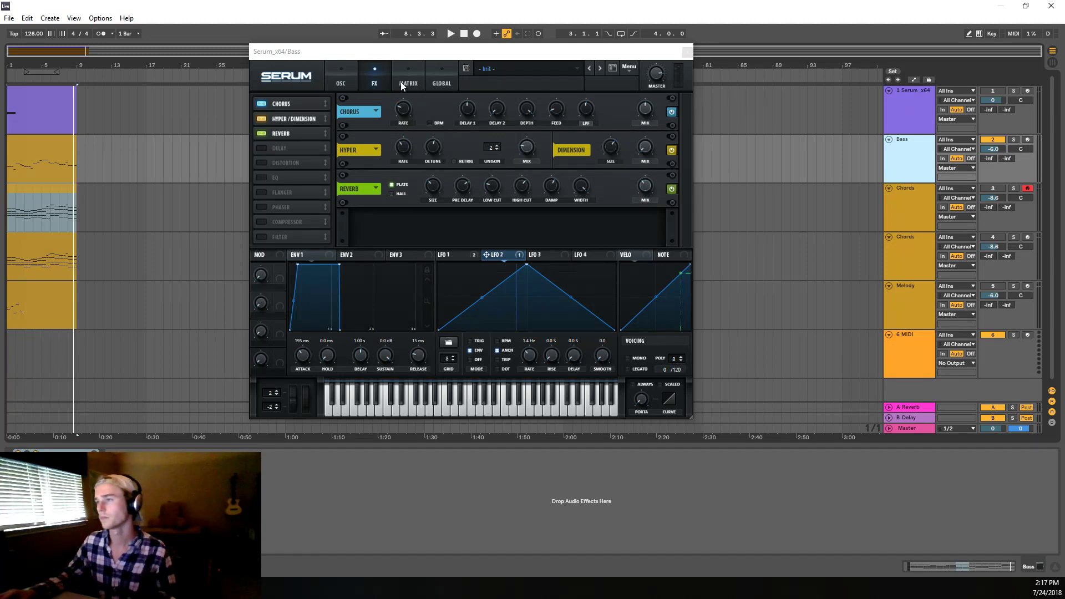
click(345, 72)
key(space)
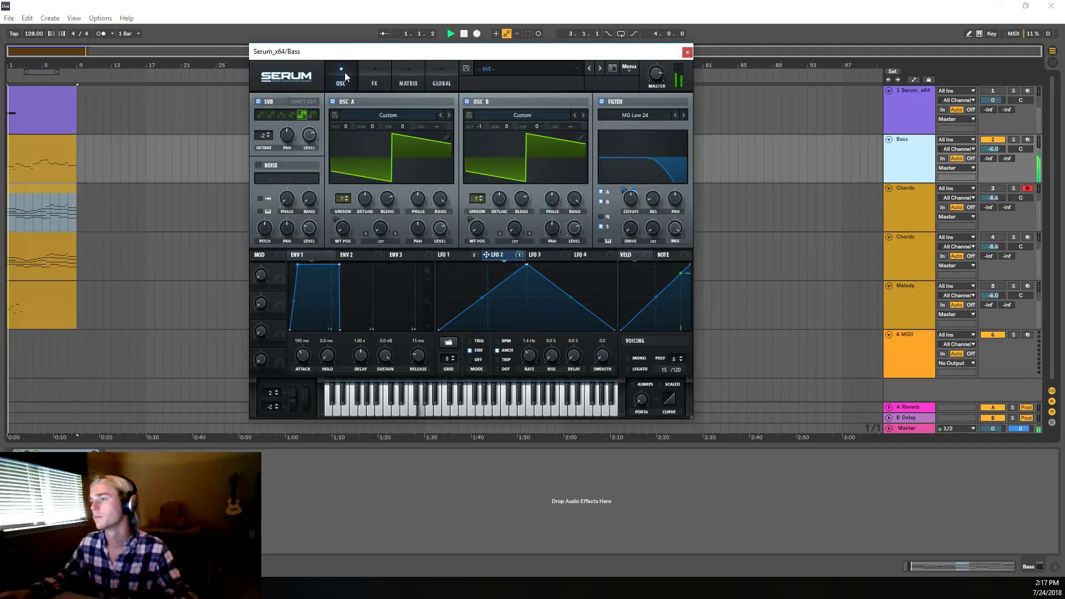
click(374, 70)
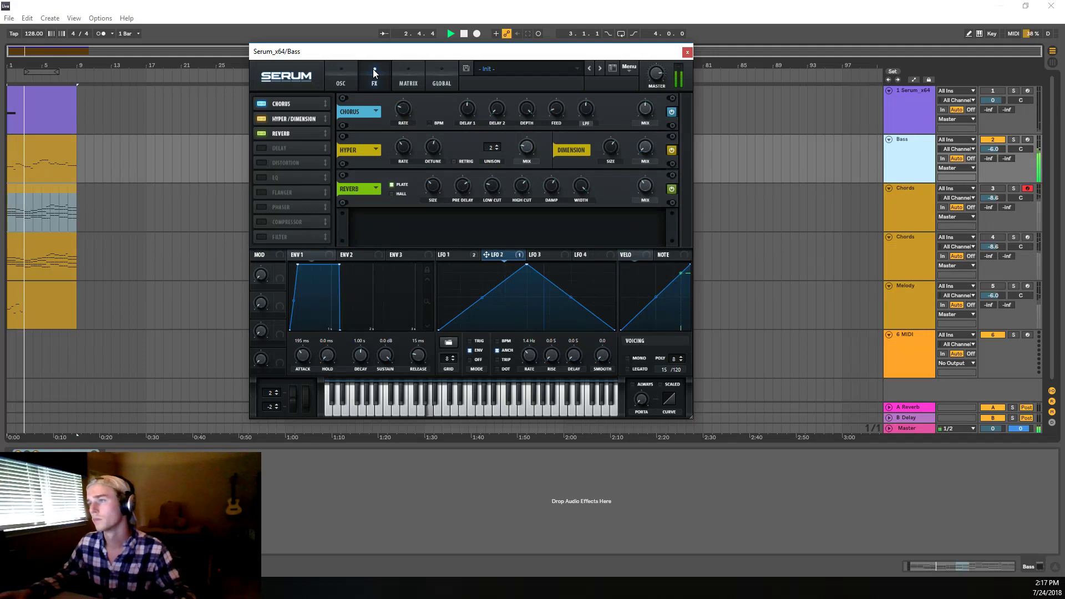
Step: Compare the bass with Hyper/Dimension on and off during playback, leaving the effect disabled
click(264, 120)
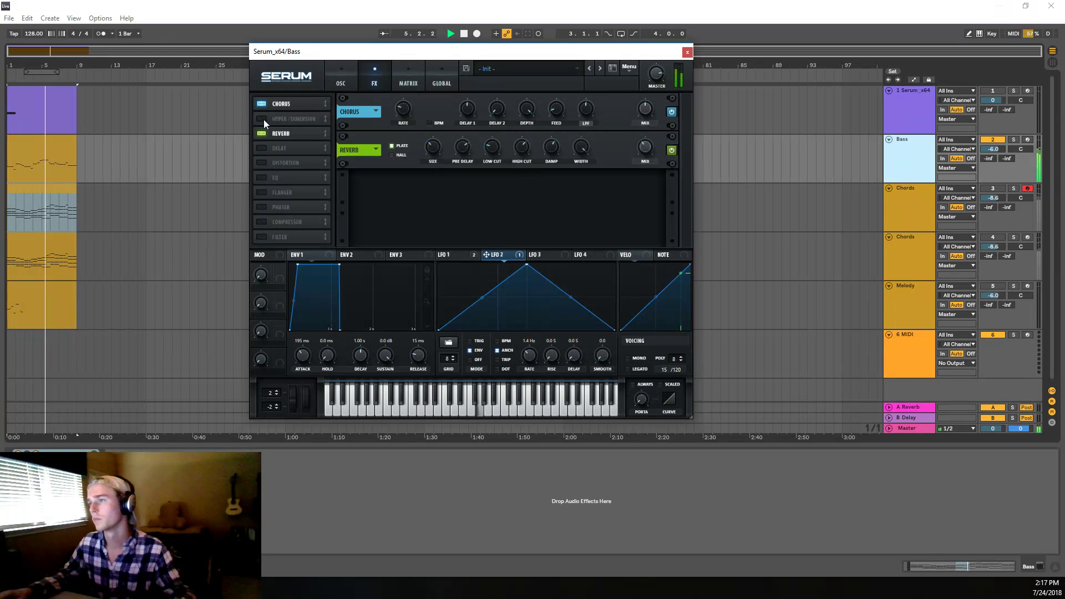
click(264, 120)
click(263, 120)
click(264, 120)
click(264, 119)
click(264, 119)
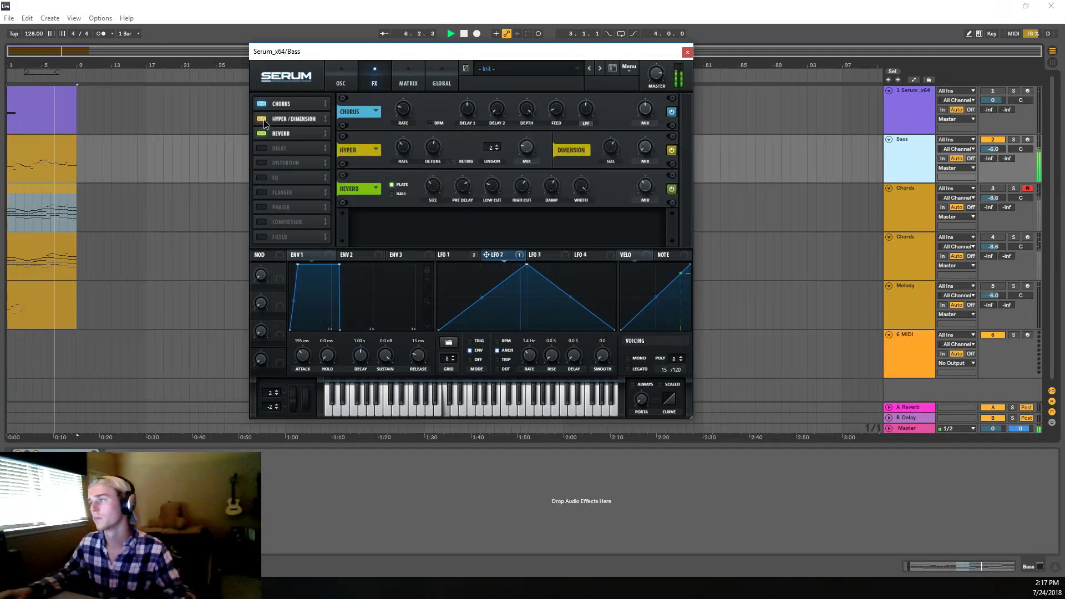
click(264, 119)
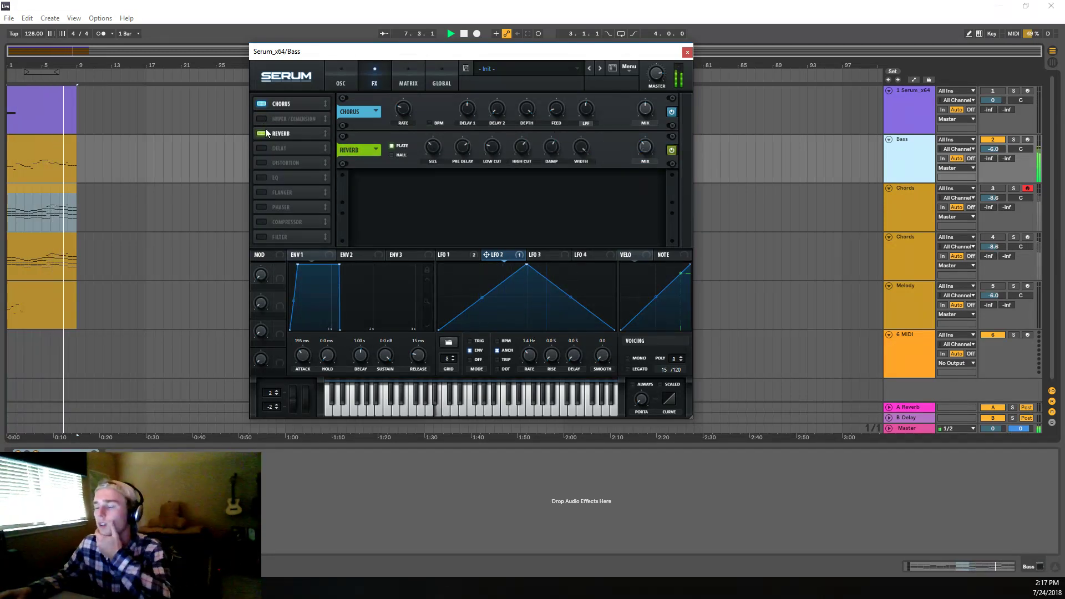
Step: Try the bass without Reverb and without Chorus, reopening the Serum window in between, and re-enable both effects
click(265, 133)
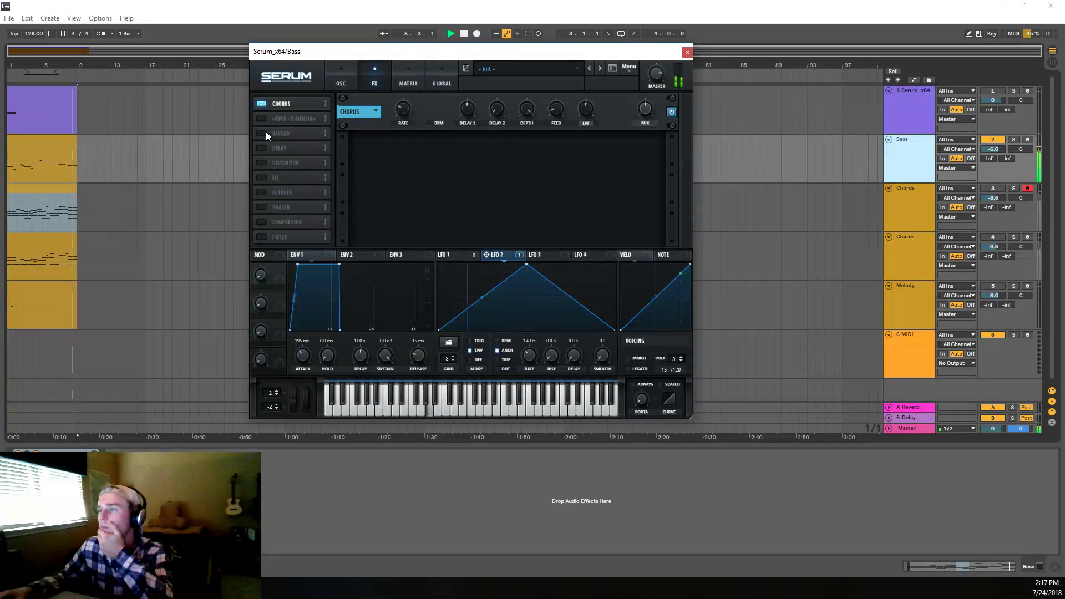
key(alt+space)
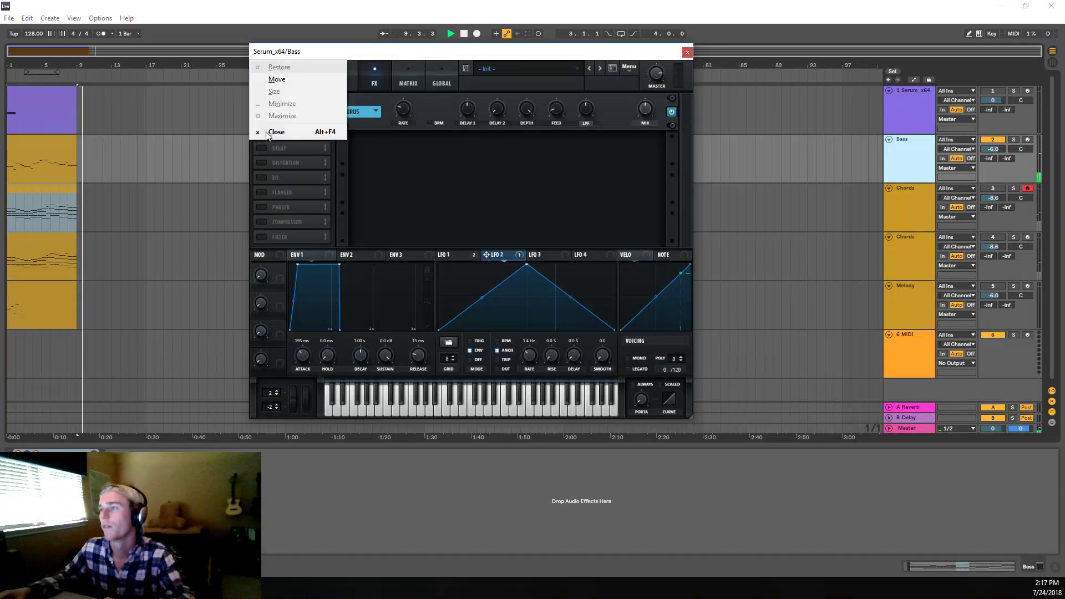
click(265, 131)
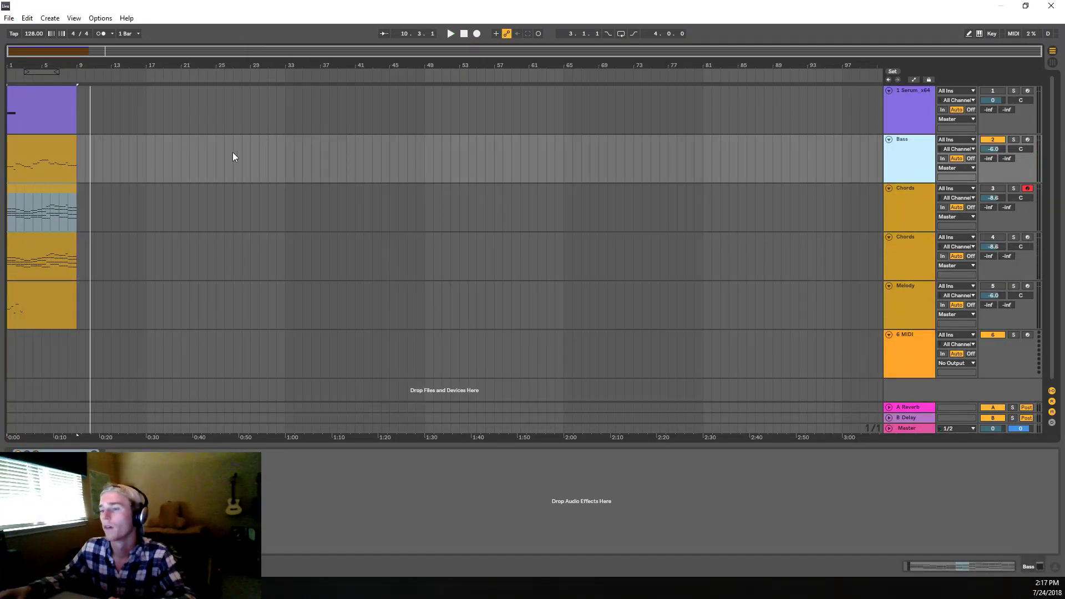
key(ctrl+alt+p)
key(space)
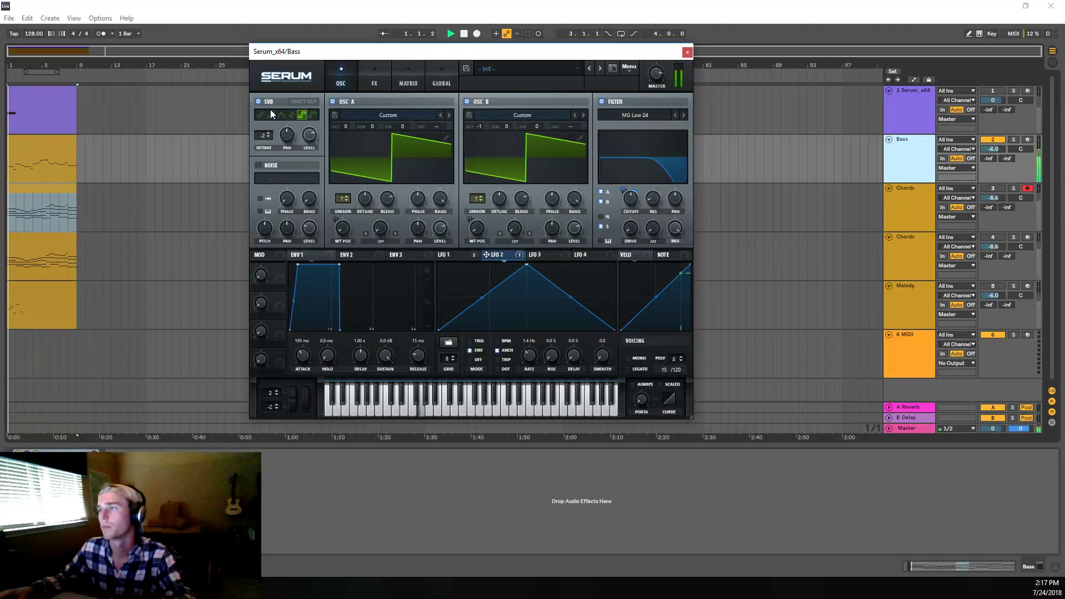
click(375, 71)
click(260, 133)
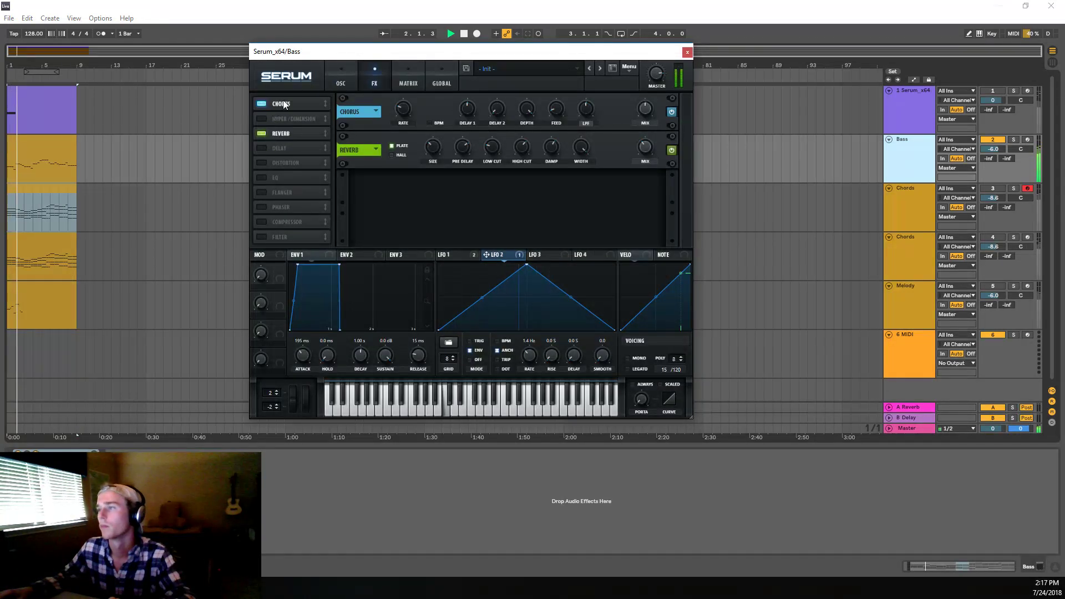
click(263, 104)
click(264, 104)
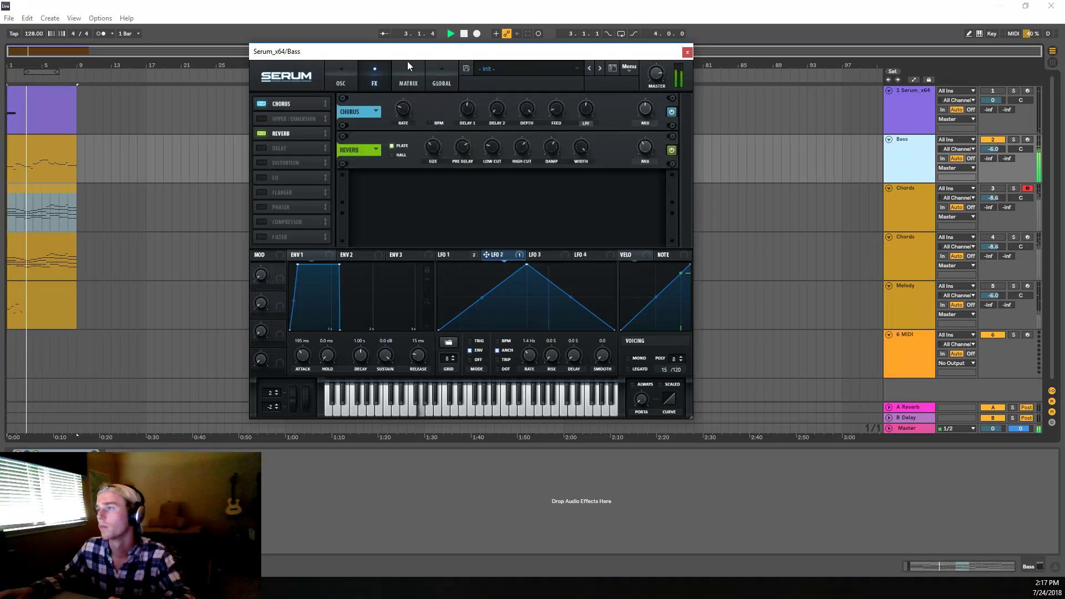
Step: Close the bass's Serum window and save the Live Set on the Desktop as Showtime
click(686, 53)
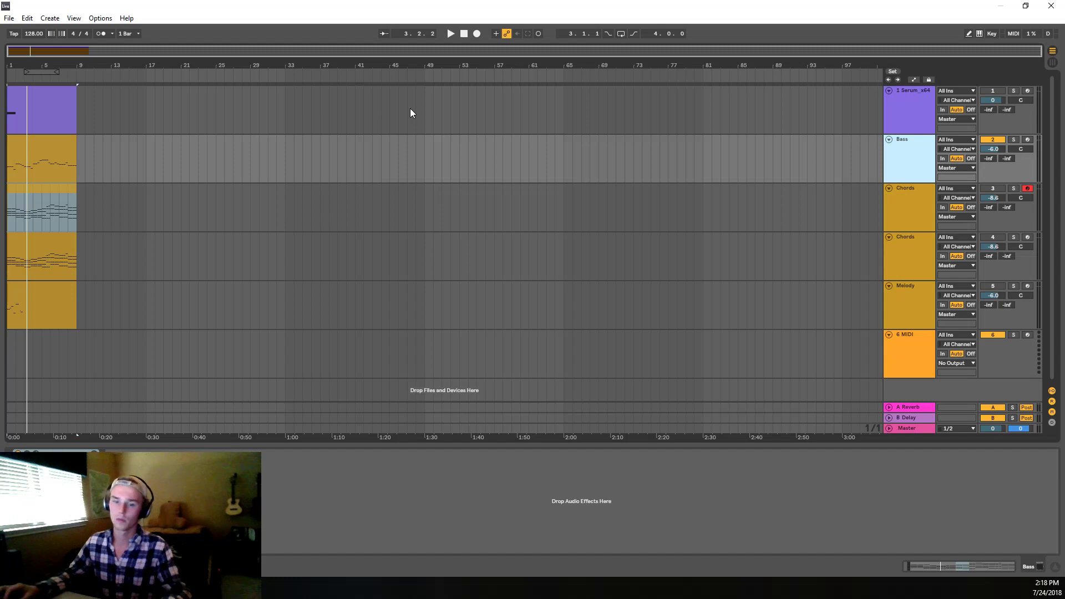
key(ctrl+s)
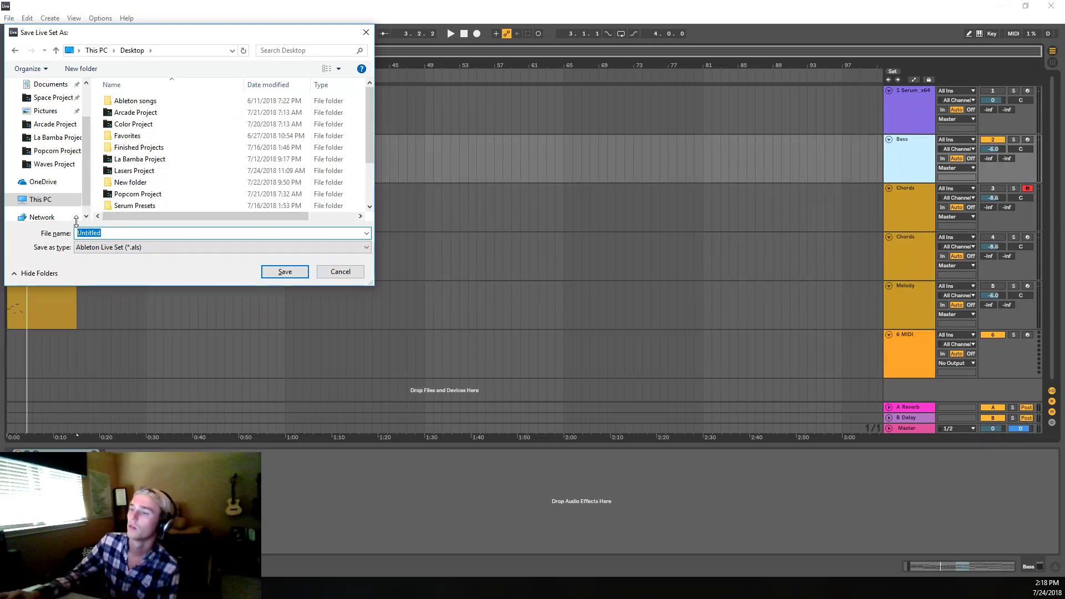
text(Showtime)
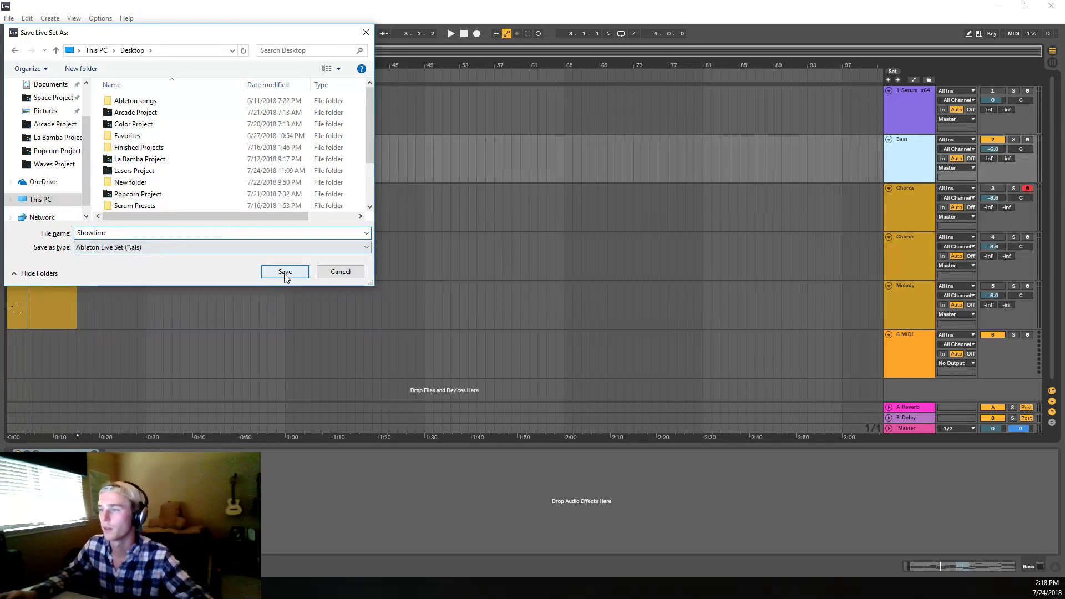
click(284, 272)
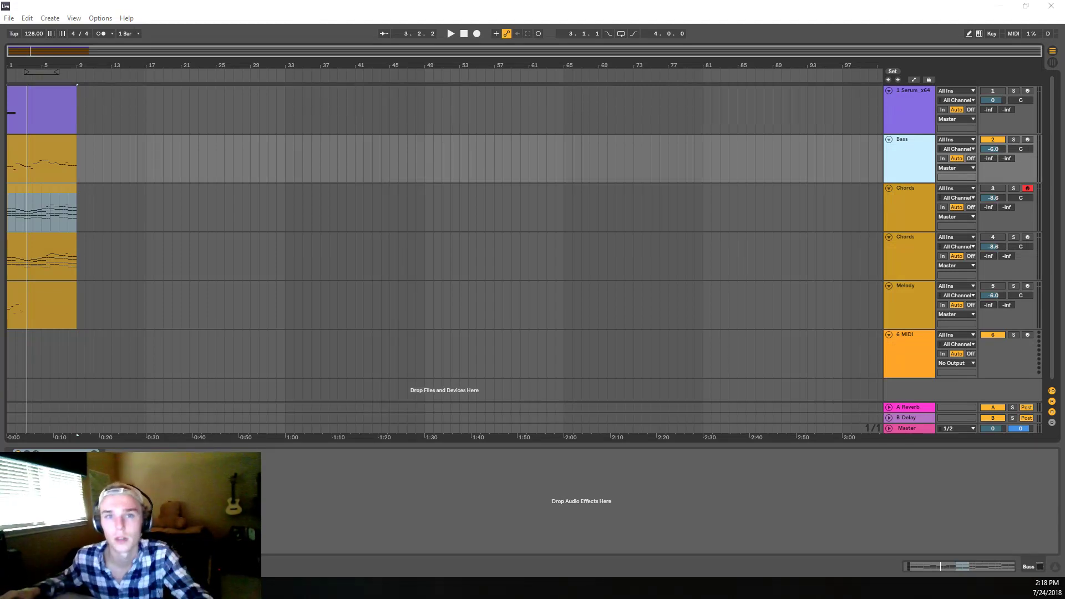
Step: Switch to YouTube in the browser, skip the "deadmau5 making synth sounds" video ahead to about 1:11, and like it
drag(0, 261, 388, 67)
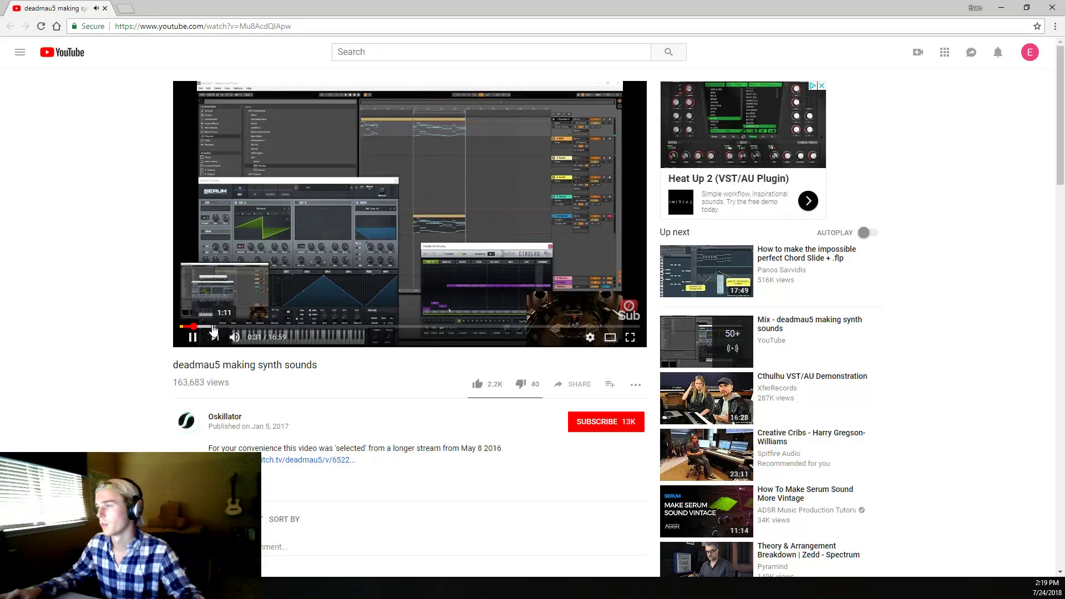
click(213, 326)
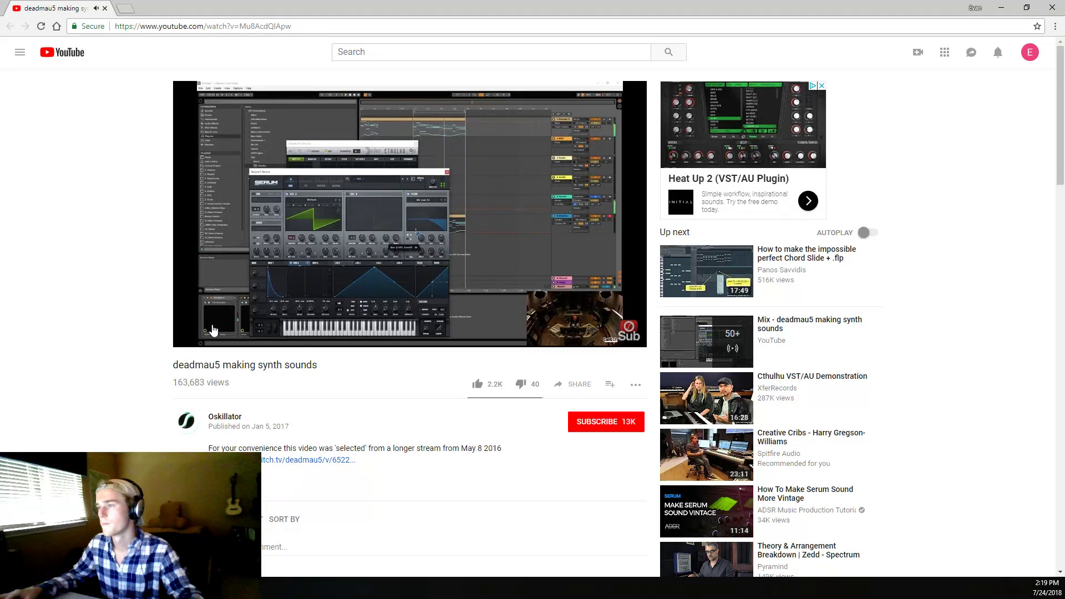
mouse_move(196, 336)
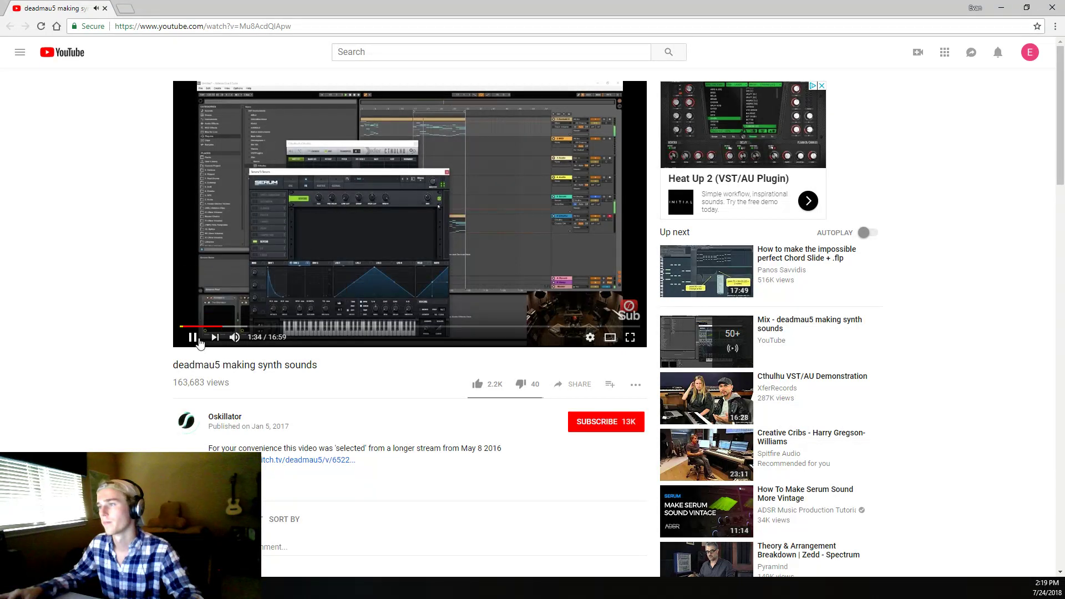
click(480, 383)
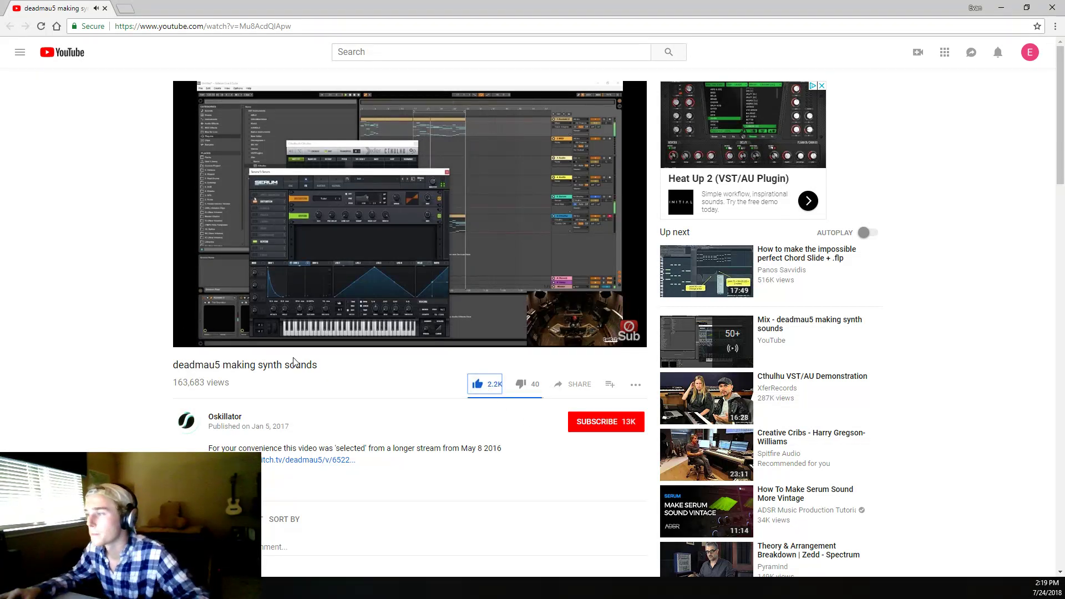